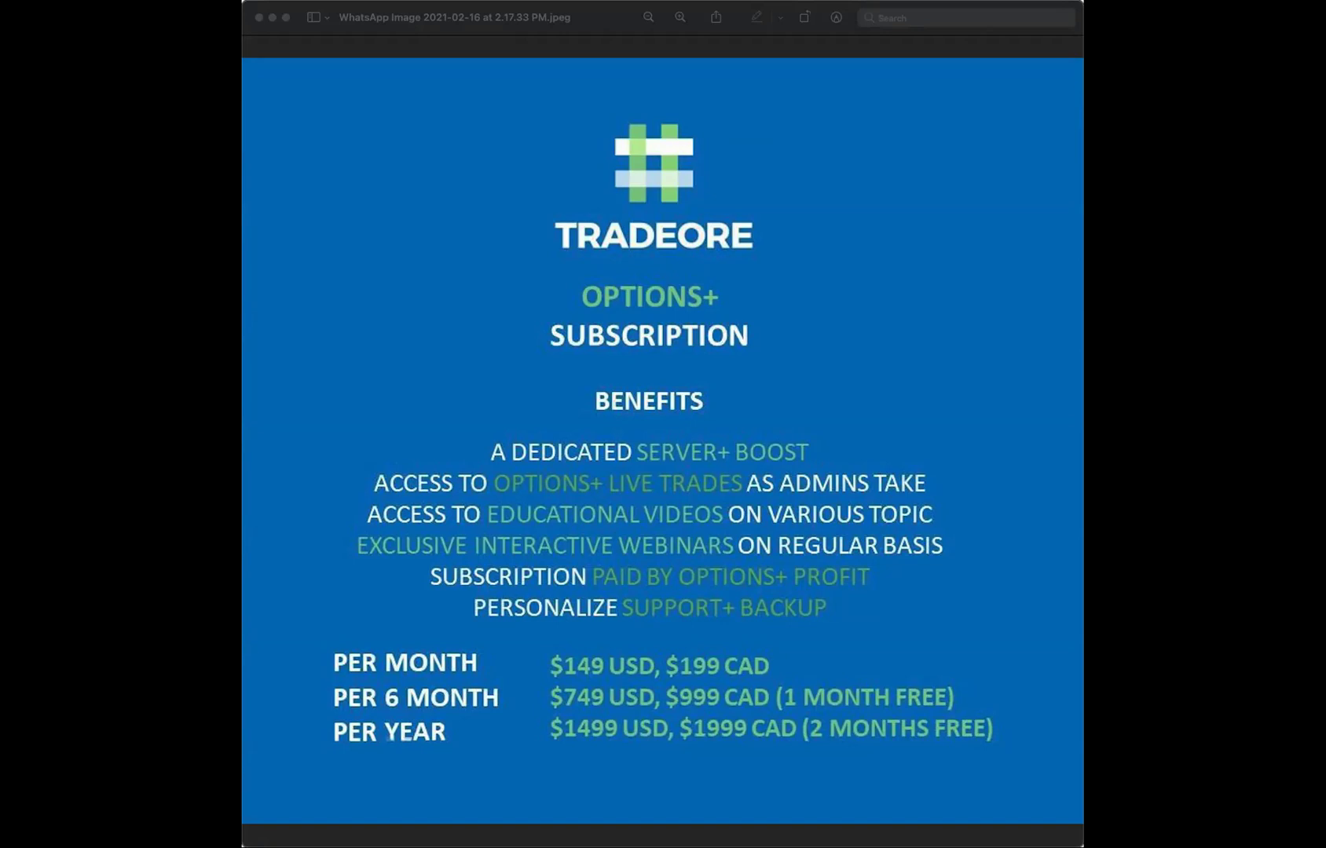
Step: Switch to the Google Sheets trade log and examine the February 2021 sheet's later trades, profit totals and win/loss summary
key(super+Tab)
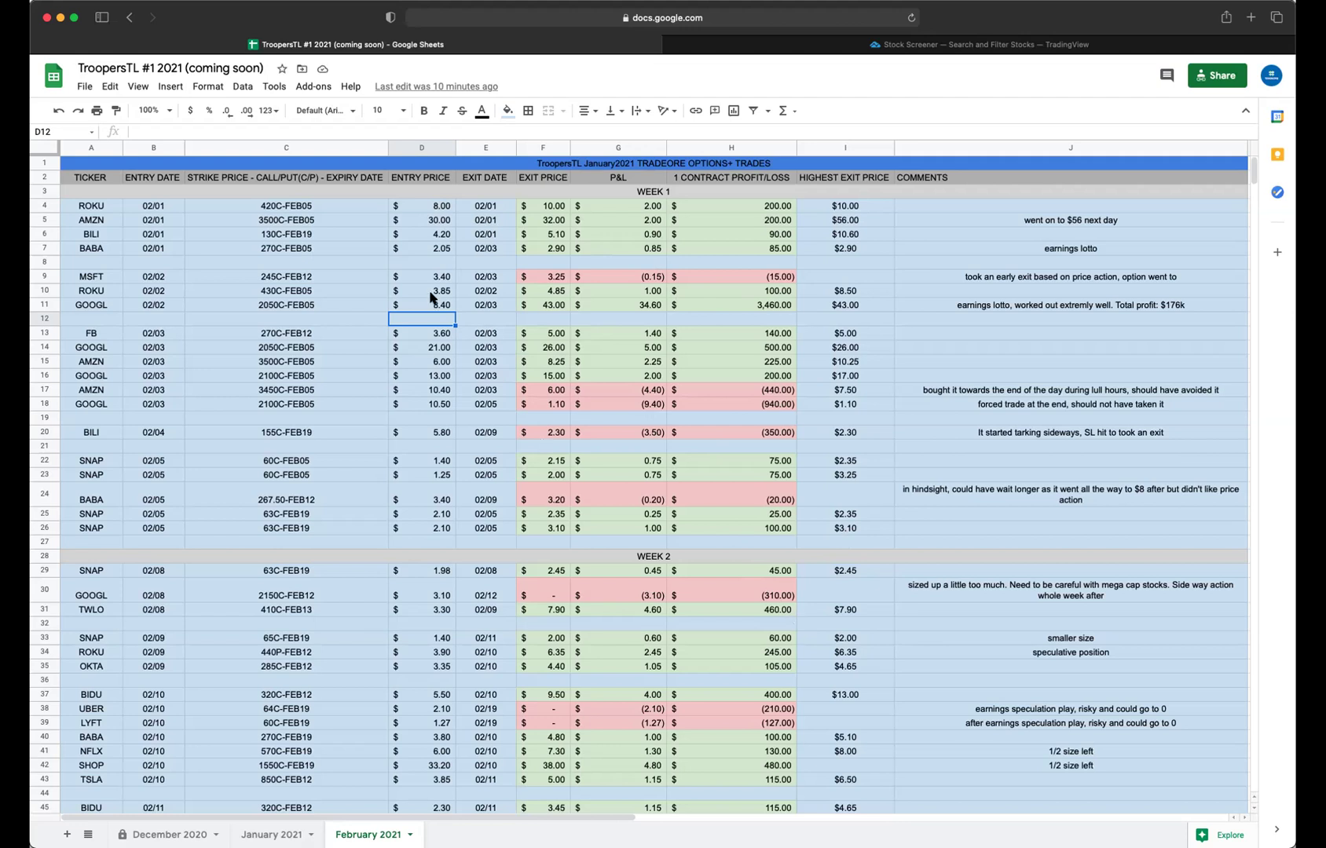
scroll(785, 345, down, 20)
scroll(520, 370, up, 6)
scroll(521, 381, up, 1)
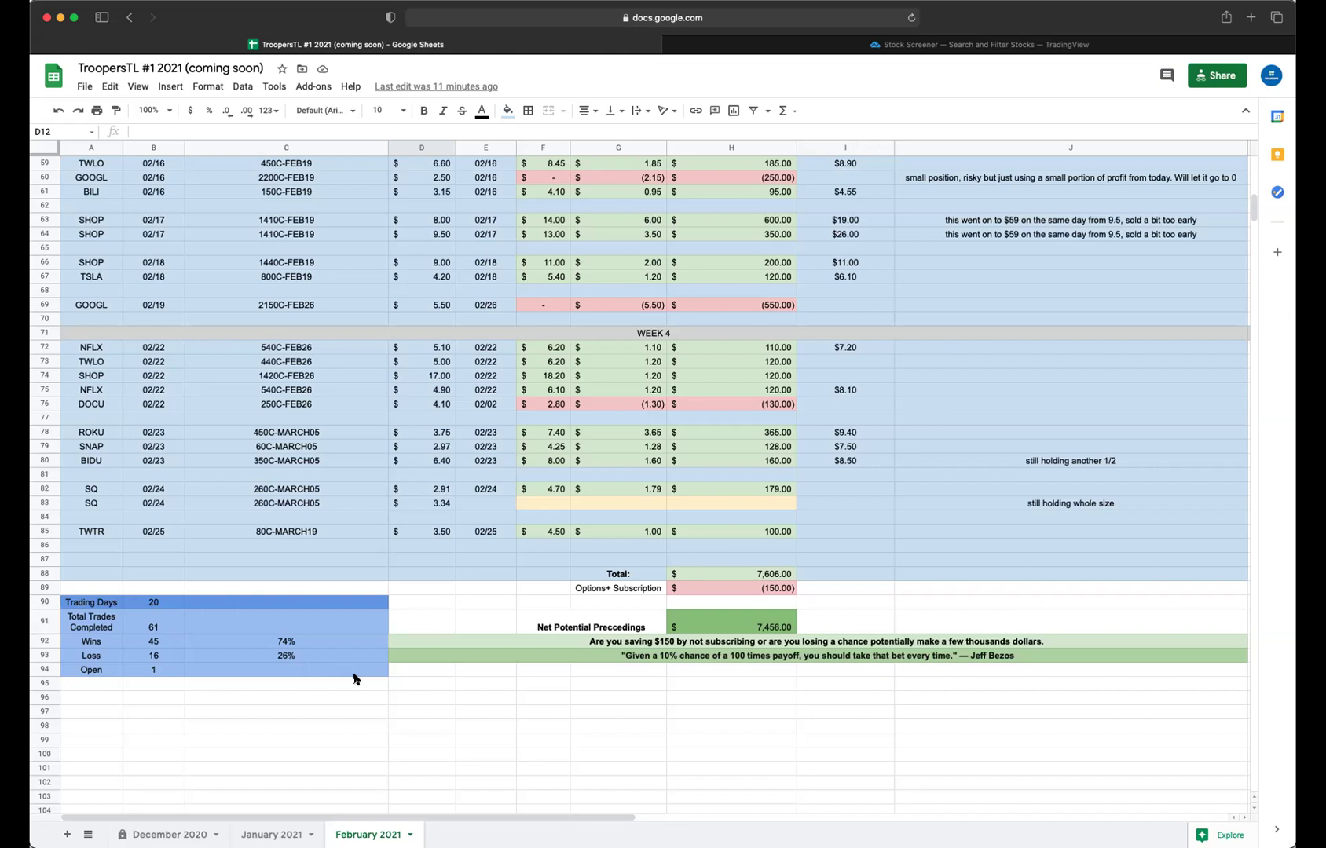
scroll(360, 676, up, 5)
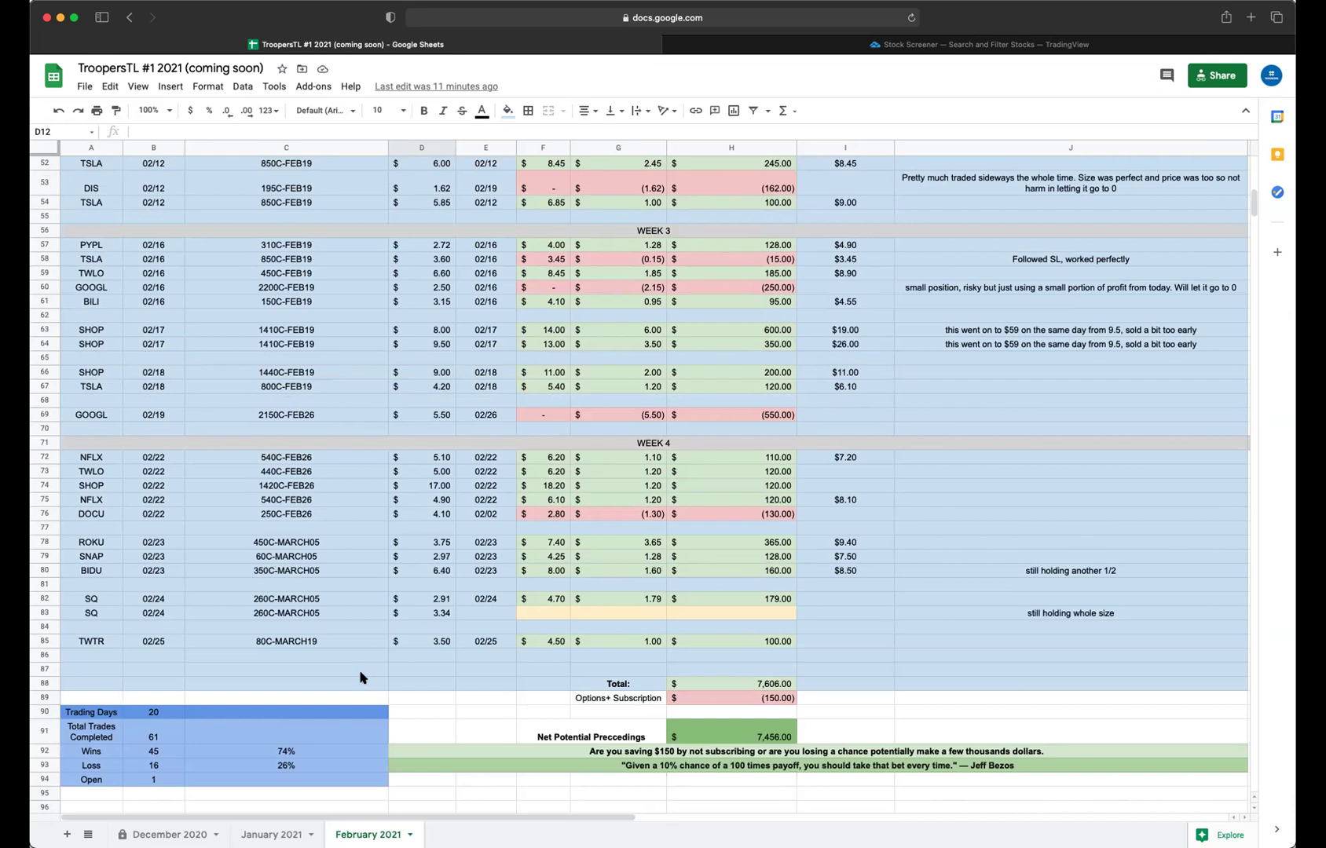
scroll(360, 677, up, 1)
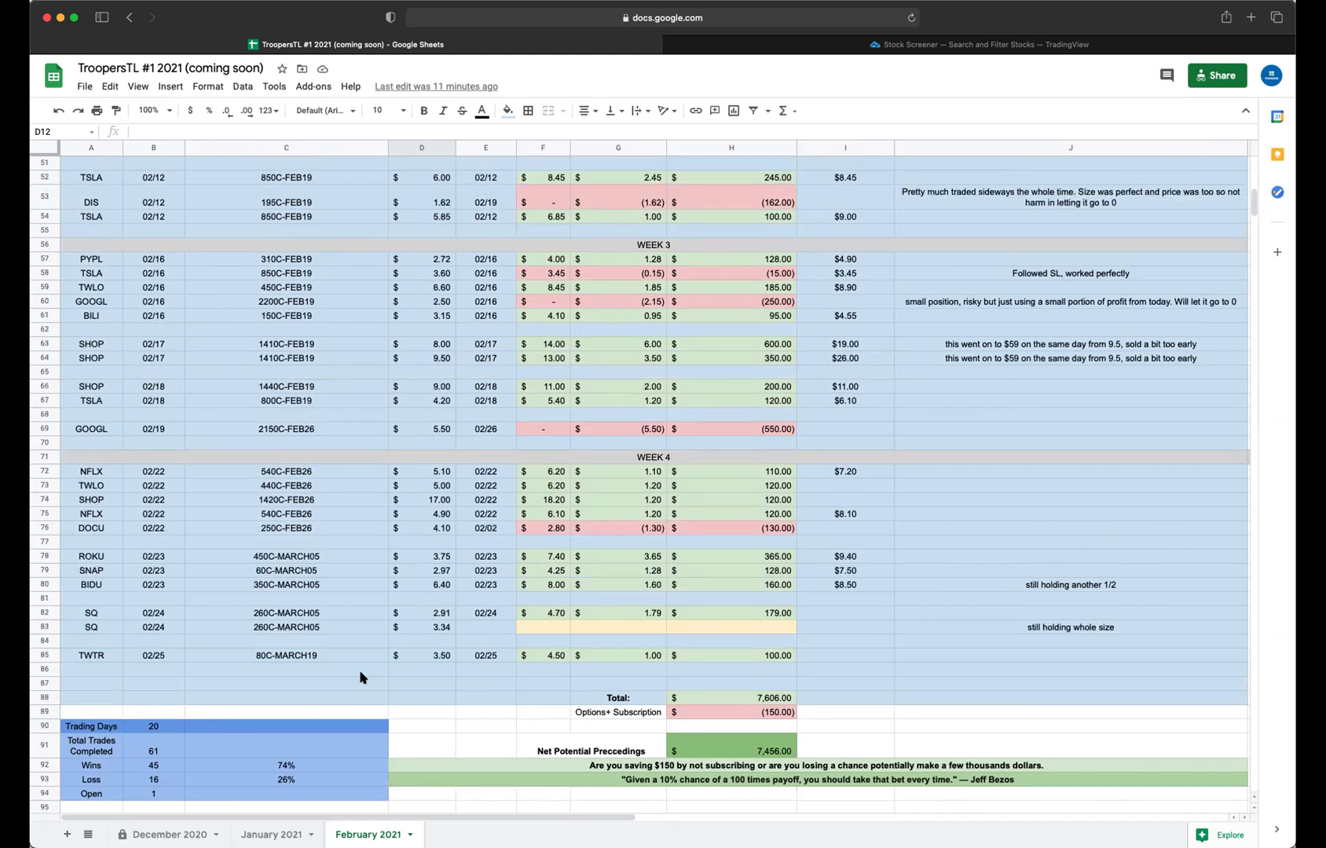
scroll(360, 677, up, 3)
scroll(359, 677, down, 1)
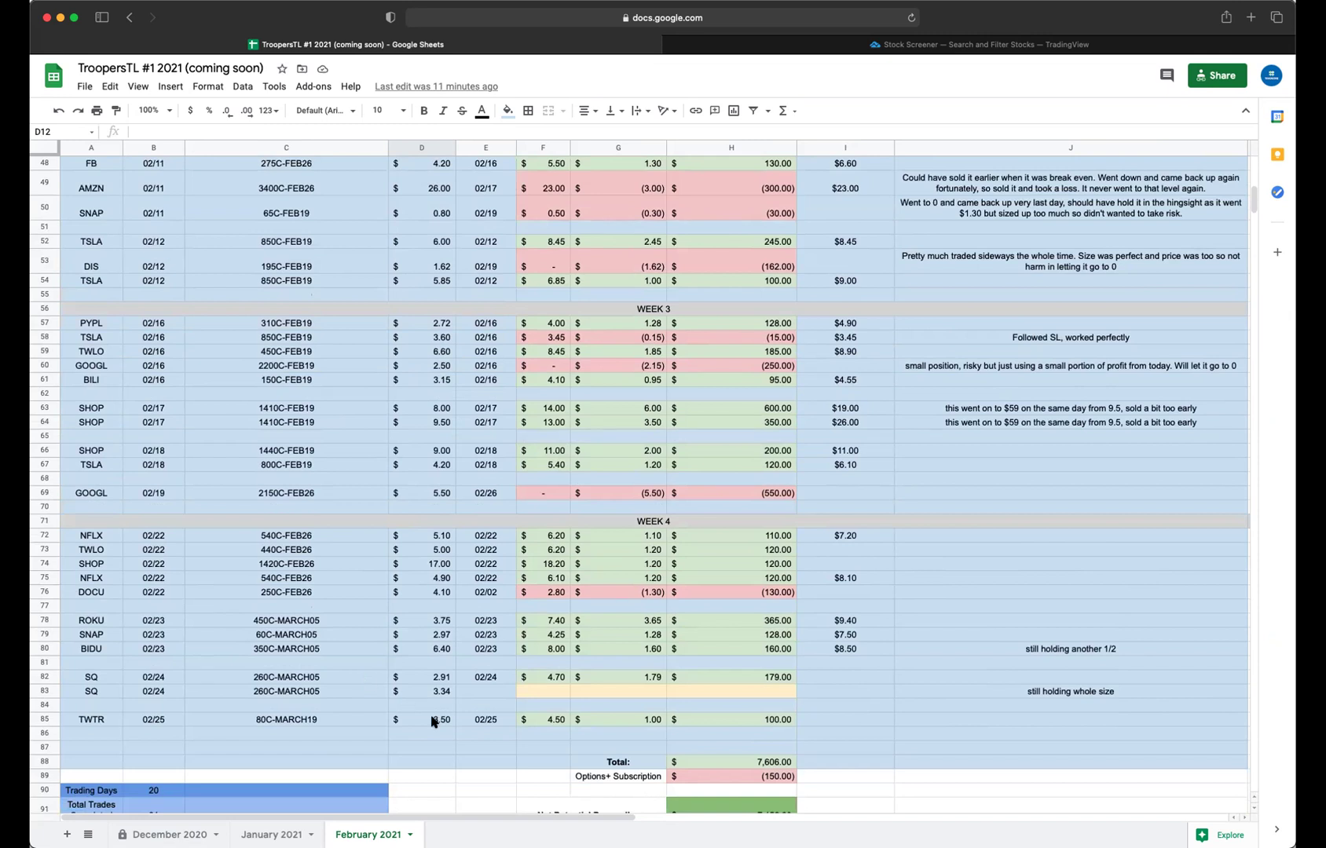
scroll(431, 721, down, 5)
scroll(431, 721, up, 1)
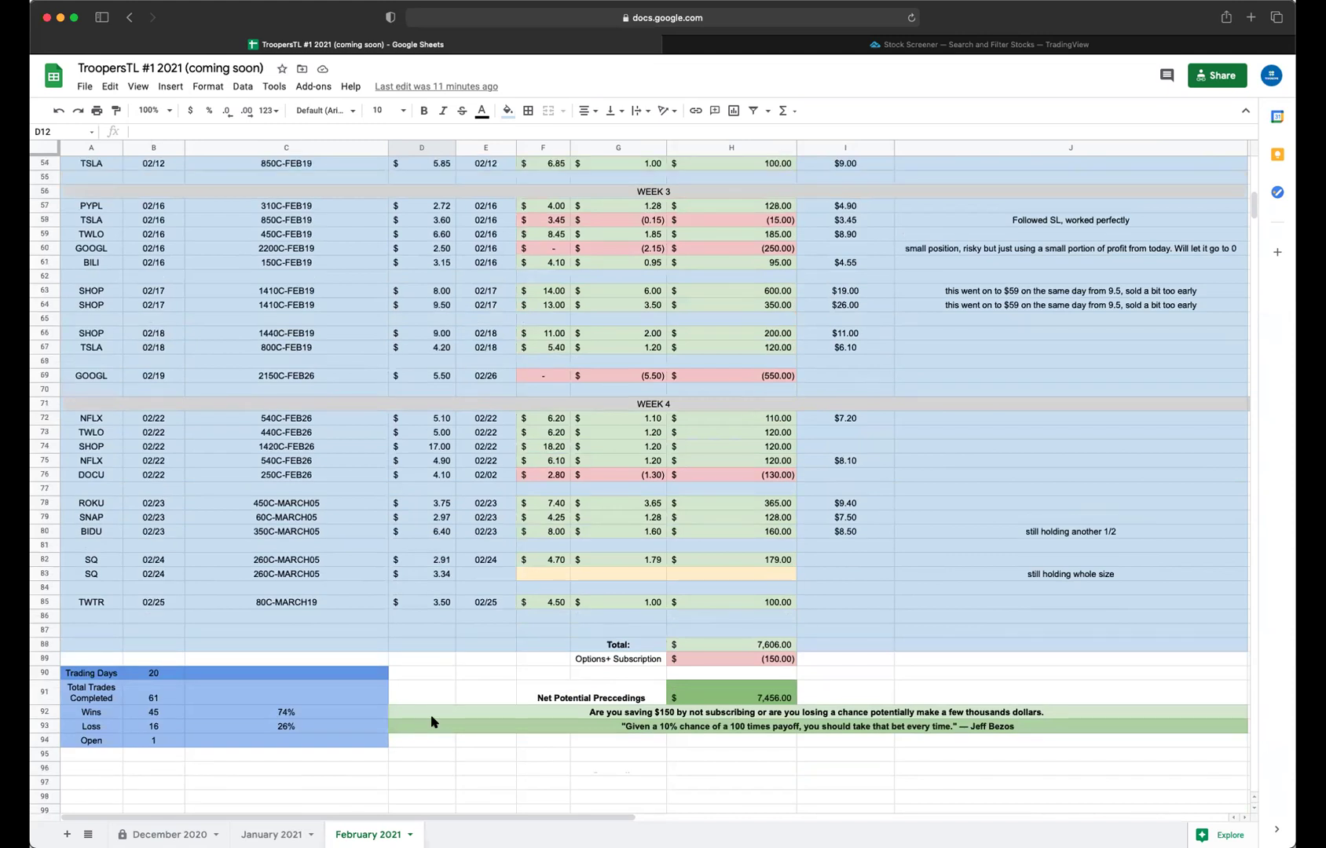
Step: Review the Week 1 trades, inspecting the MSFT exit date, the 02/02 GOOGL entry price and the strike of the 02/03 GOOGL trade in row 18
scroll(431, 721, up, 15)
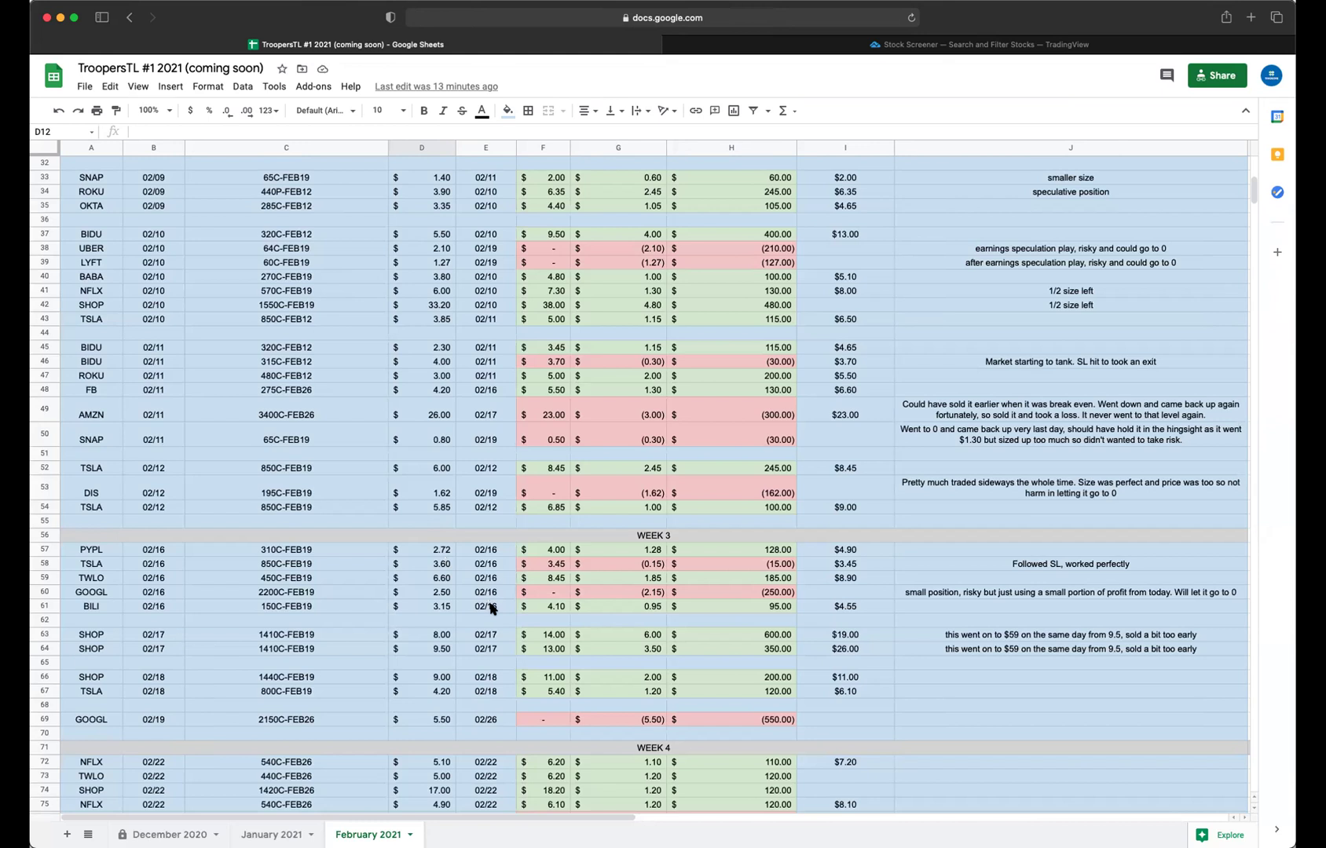
scroll(492, 609, up, 2)
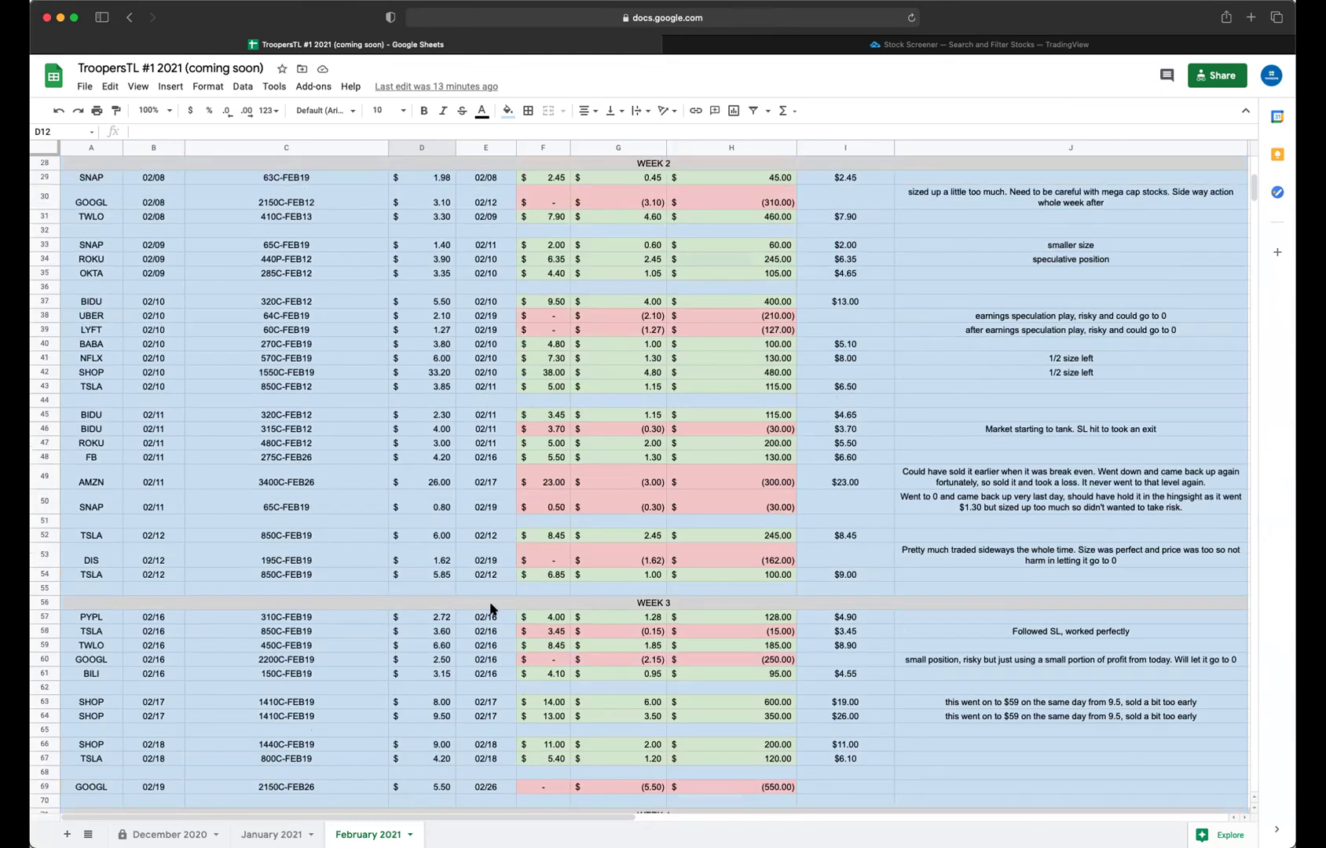
scroll(490, 609, up, 10)
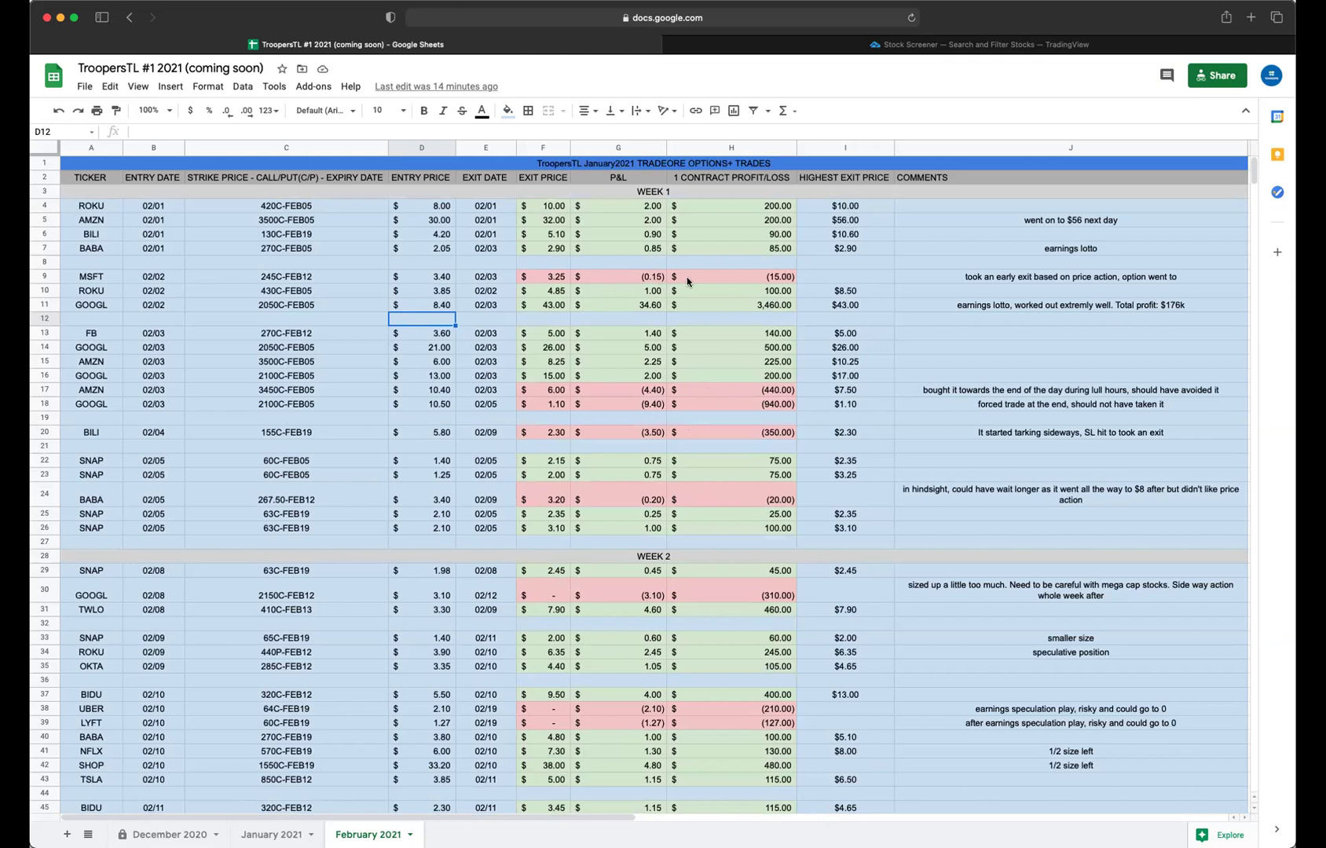
click(459, 278)
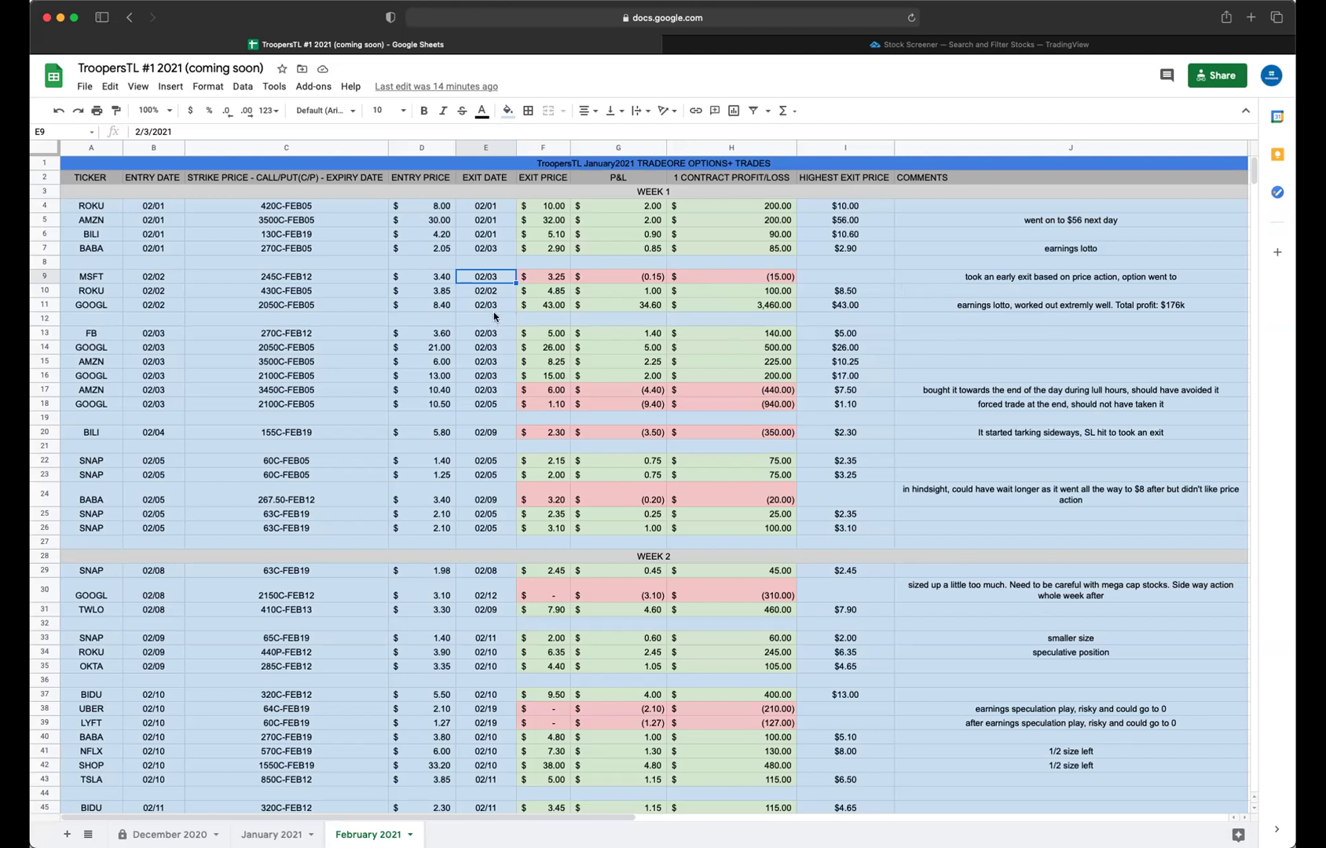
click(425, 308)
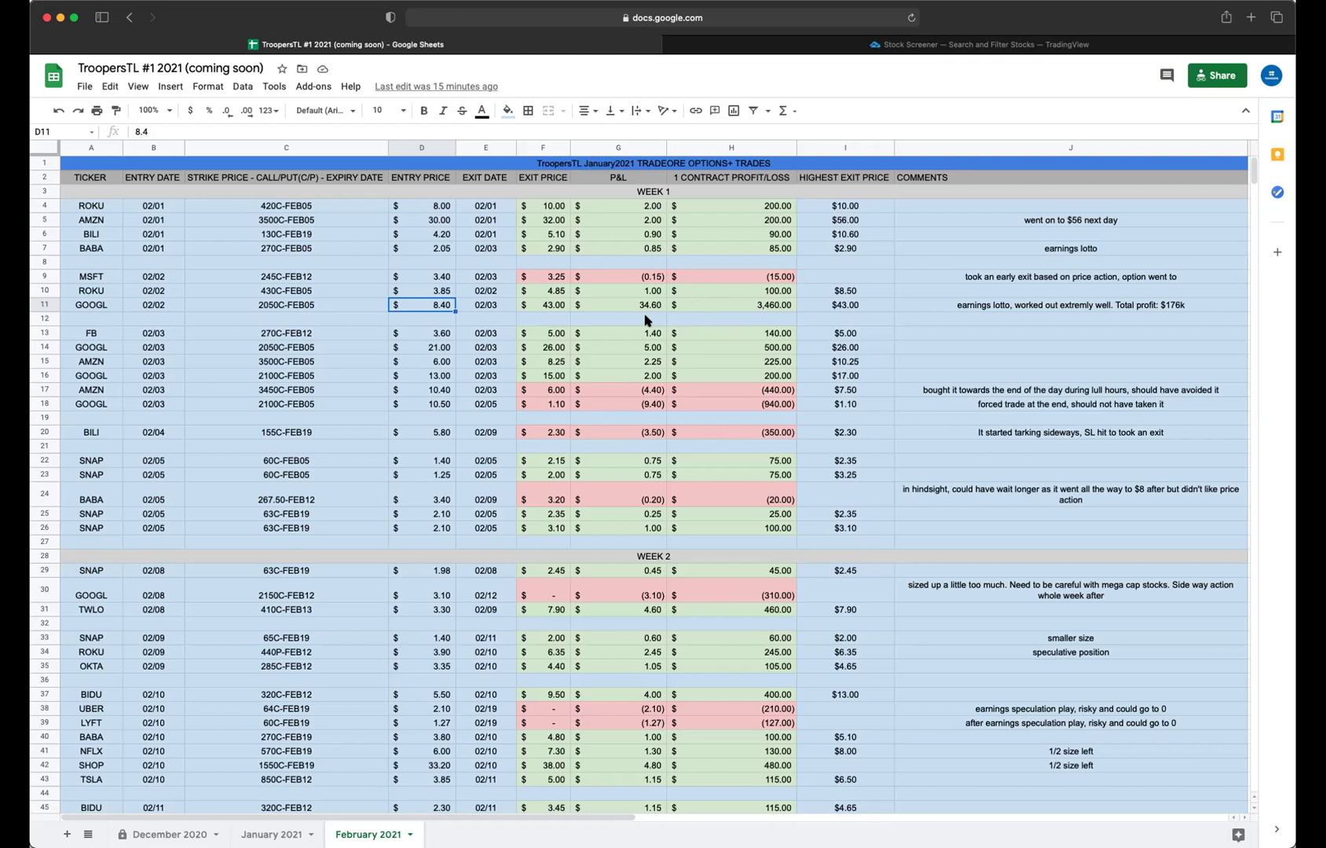
scroll(694, 399, down, 1)
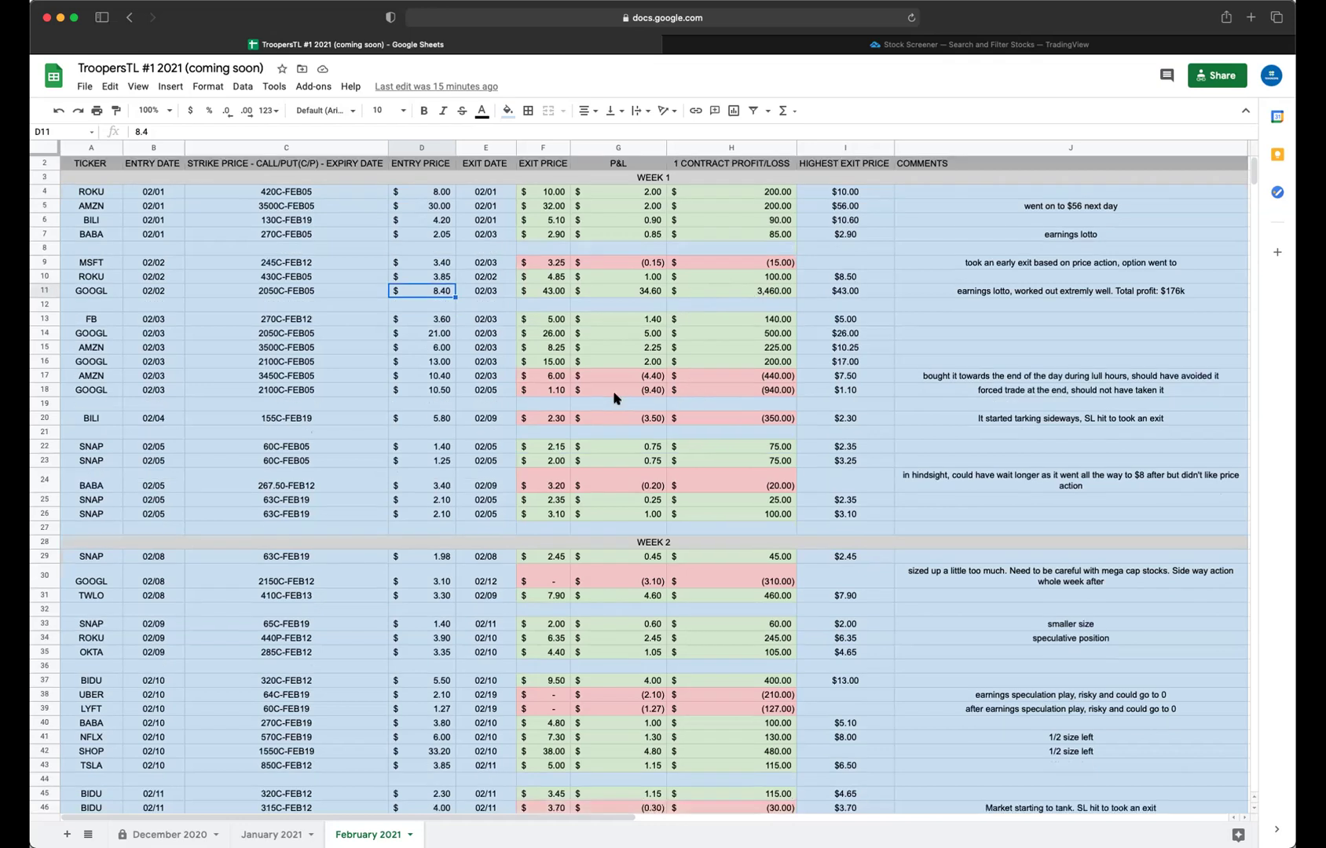
click(300, 388)
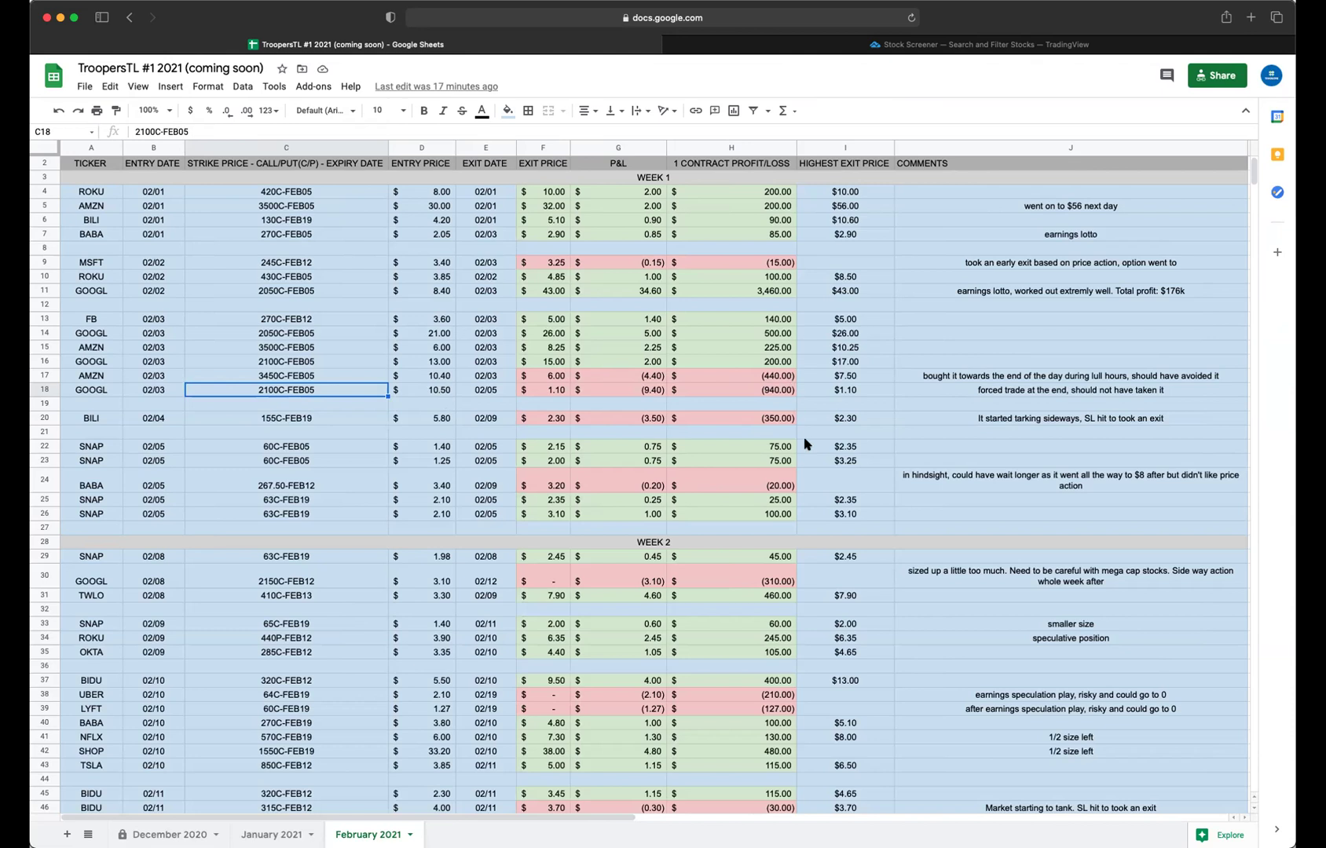
Step: Check the monthly profit total and inspect the entry and exit prices of the Week 1 BABA 267.50-FEB12 trade
scroll(807, 501, down, 10)
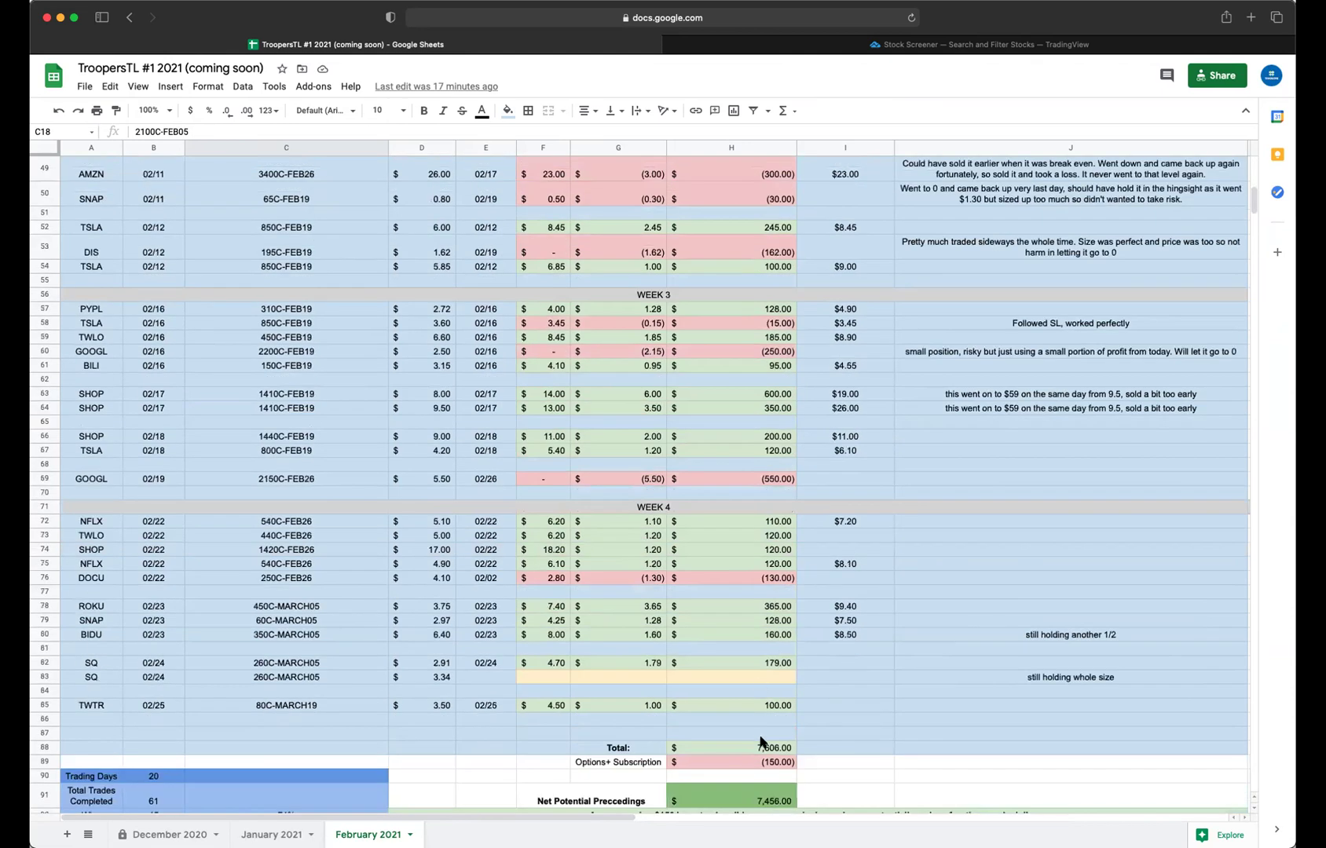
scroll(769, 731, up, 10)
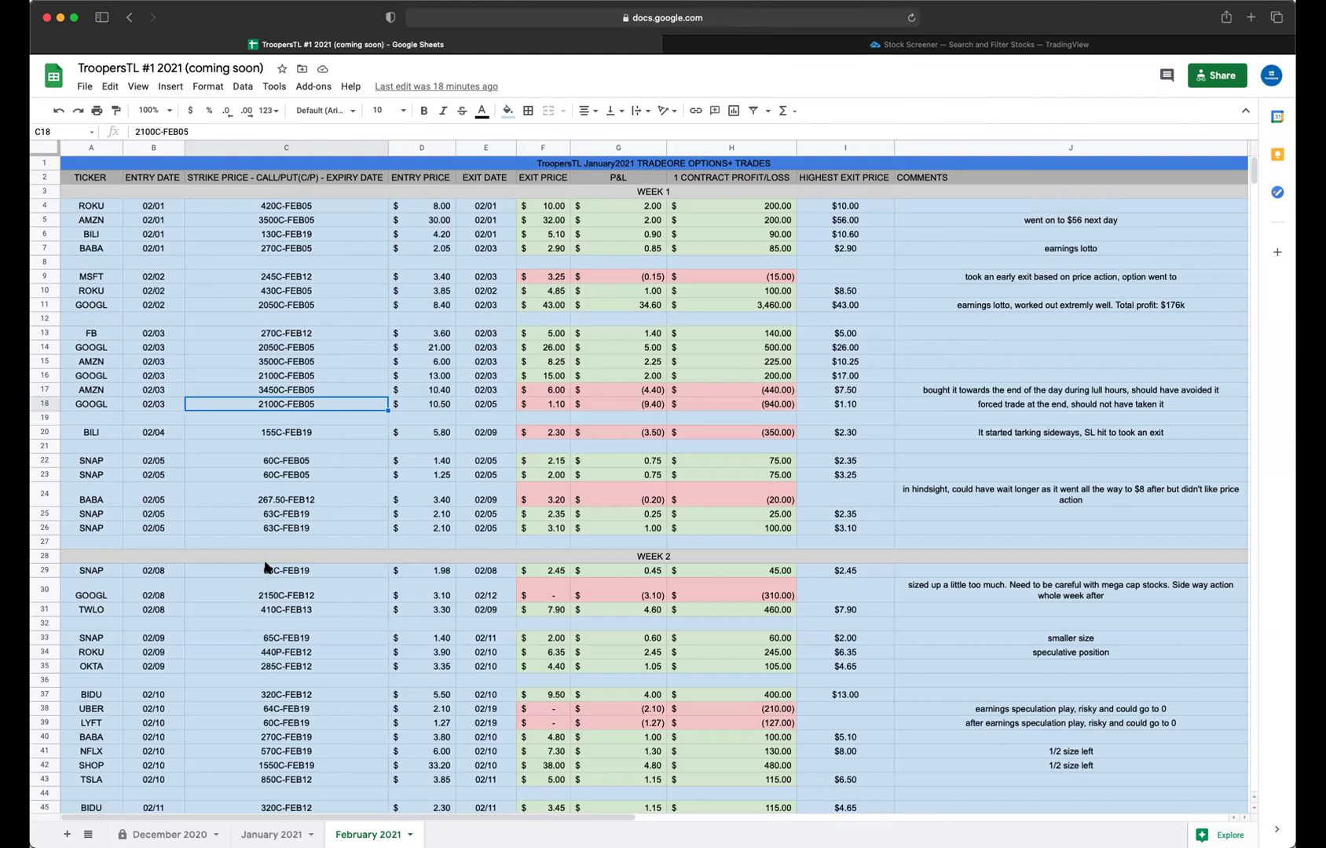
click(437, 504)
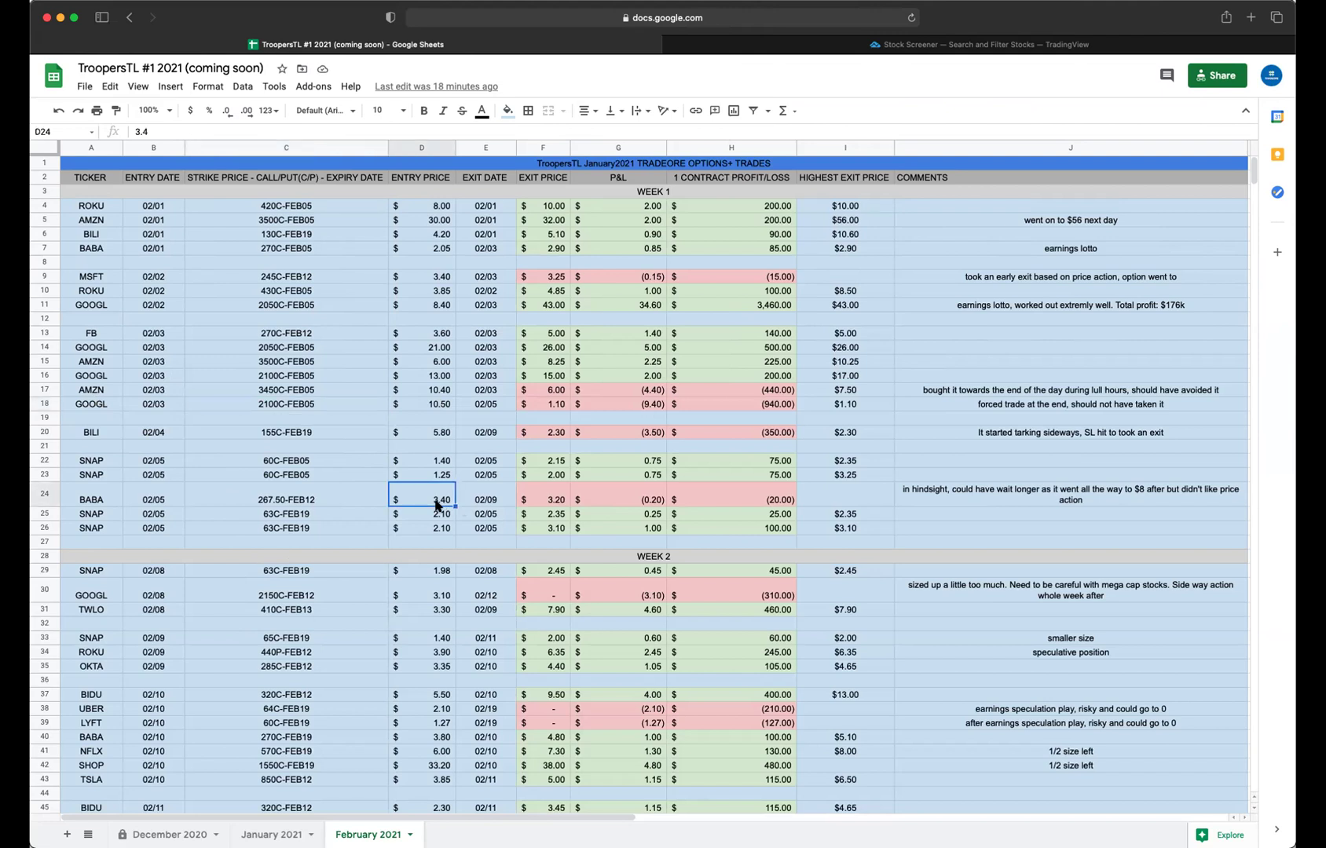
click(555, 506)
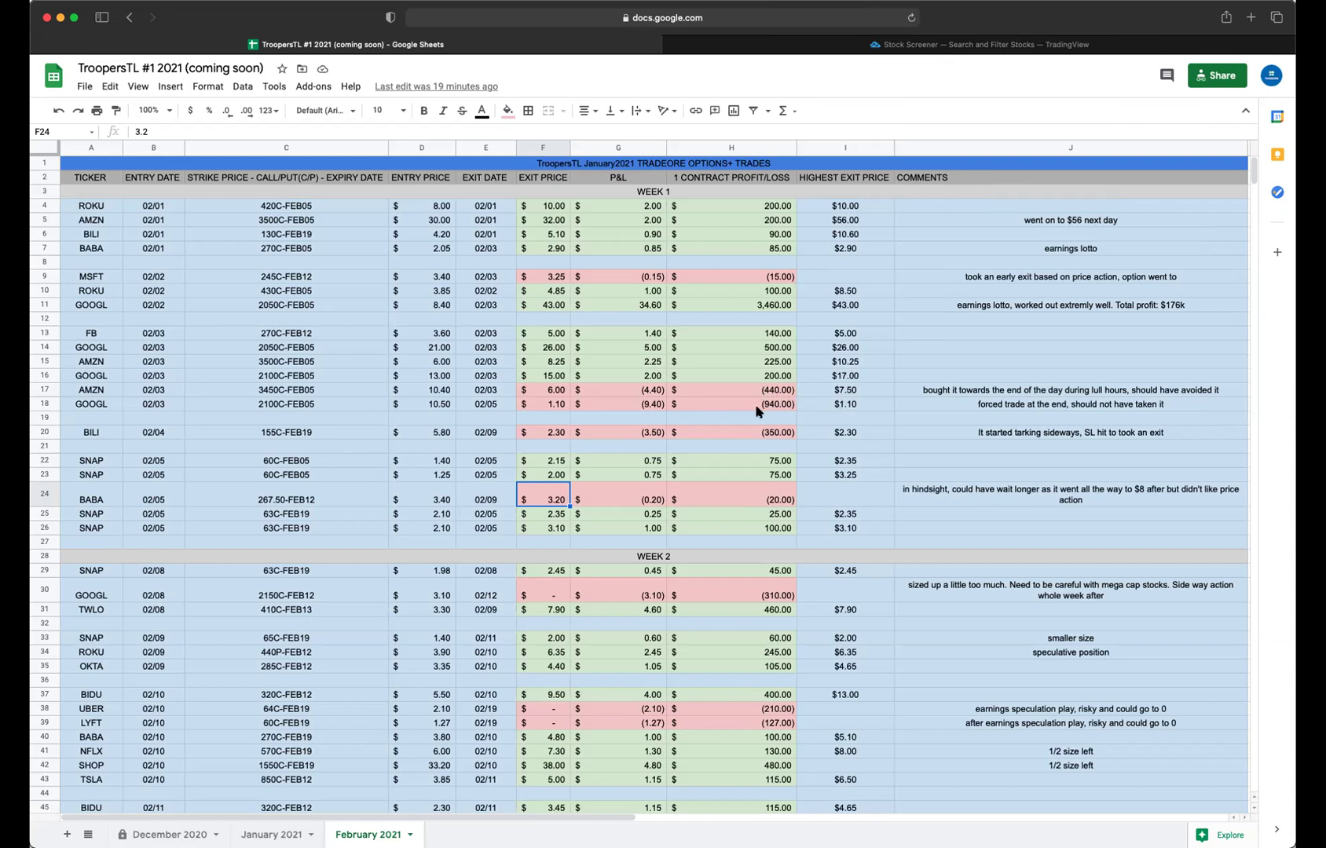
Step: Examine the Week 2 trades, inspecting the strike and entry price of the GOOGL 2150C-FEB12 trade
scroll(758, 411, down, 1)
scroll(758, 411, down, 5)
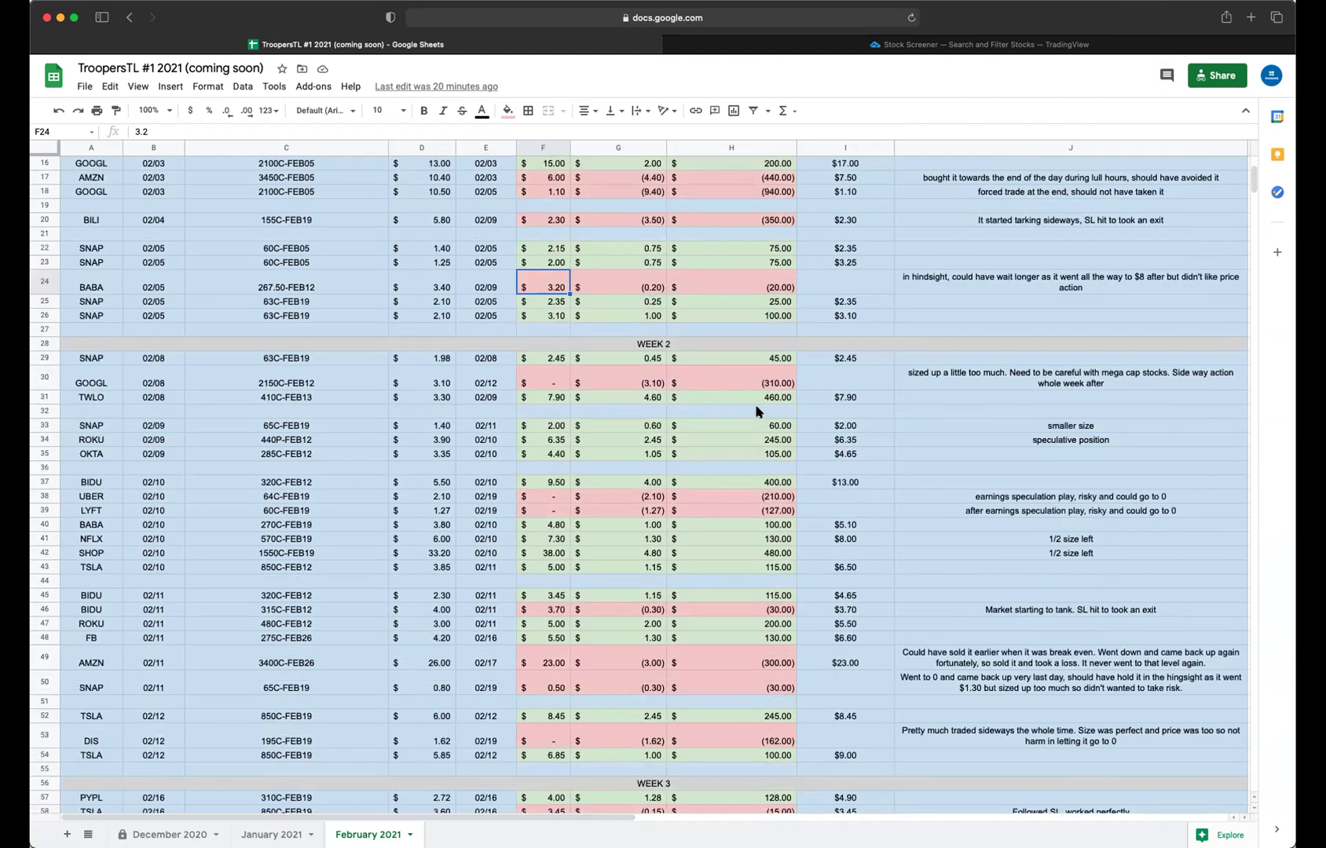
scroll(758, 411, down, 1)
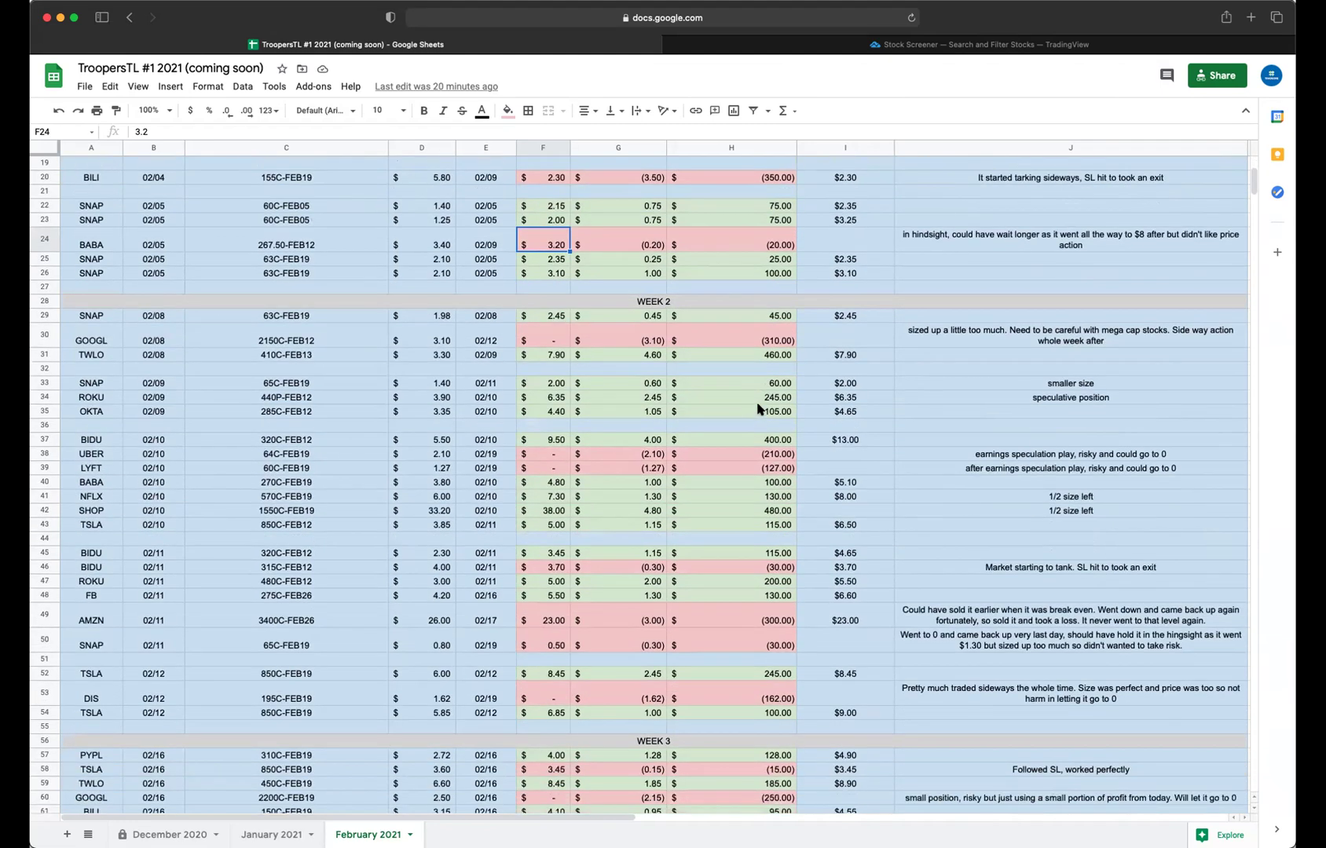
scroll(758, 408, up, 5)
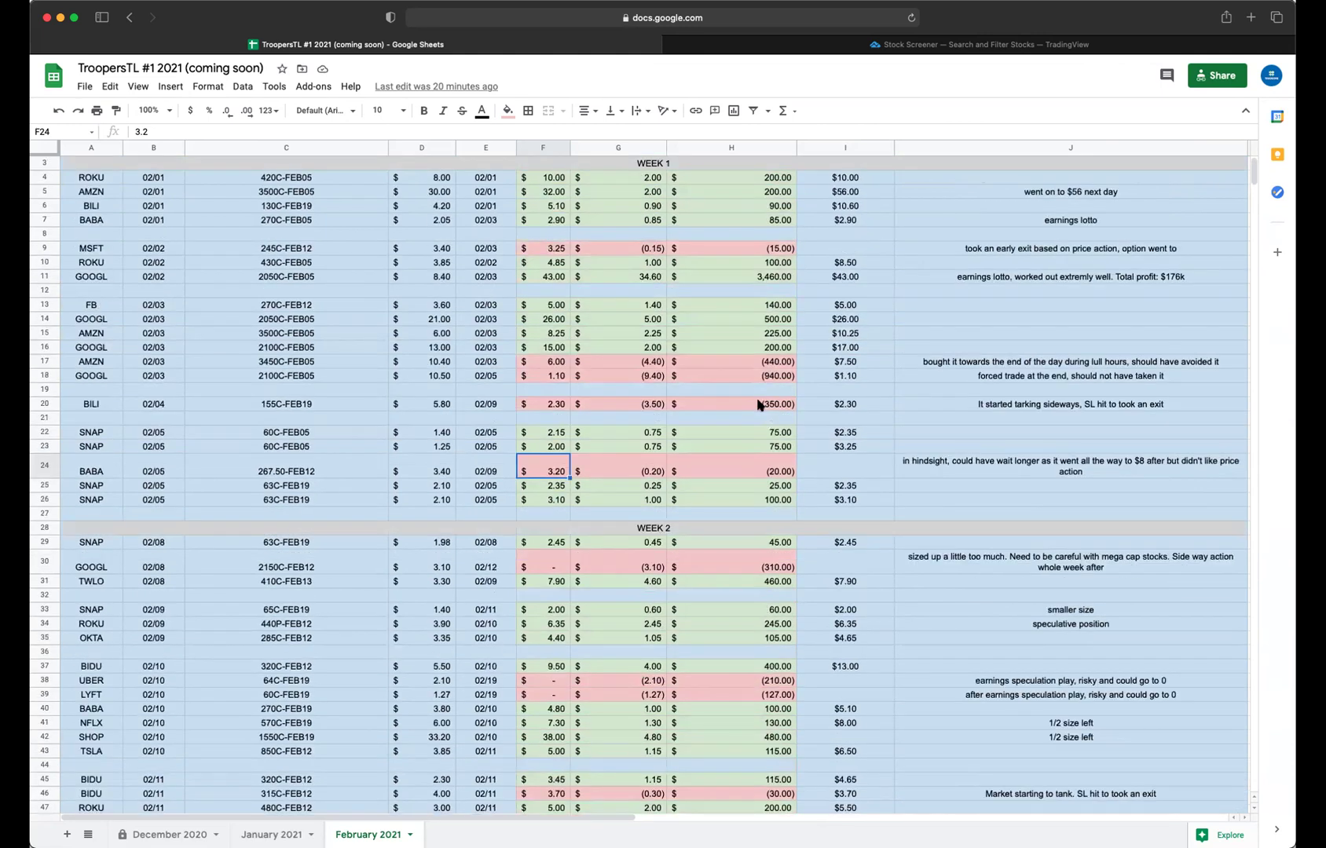
scroll(758, 404, down, 7)
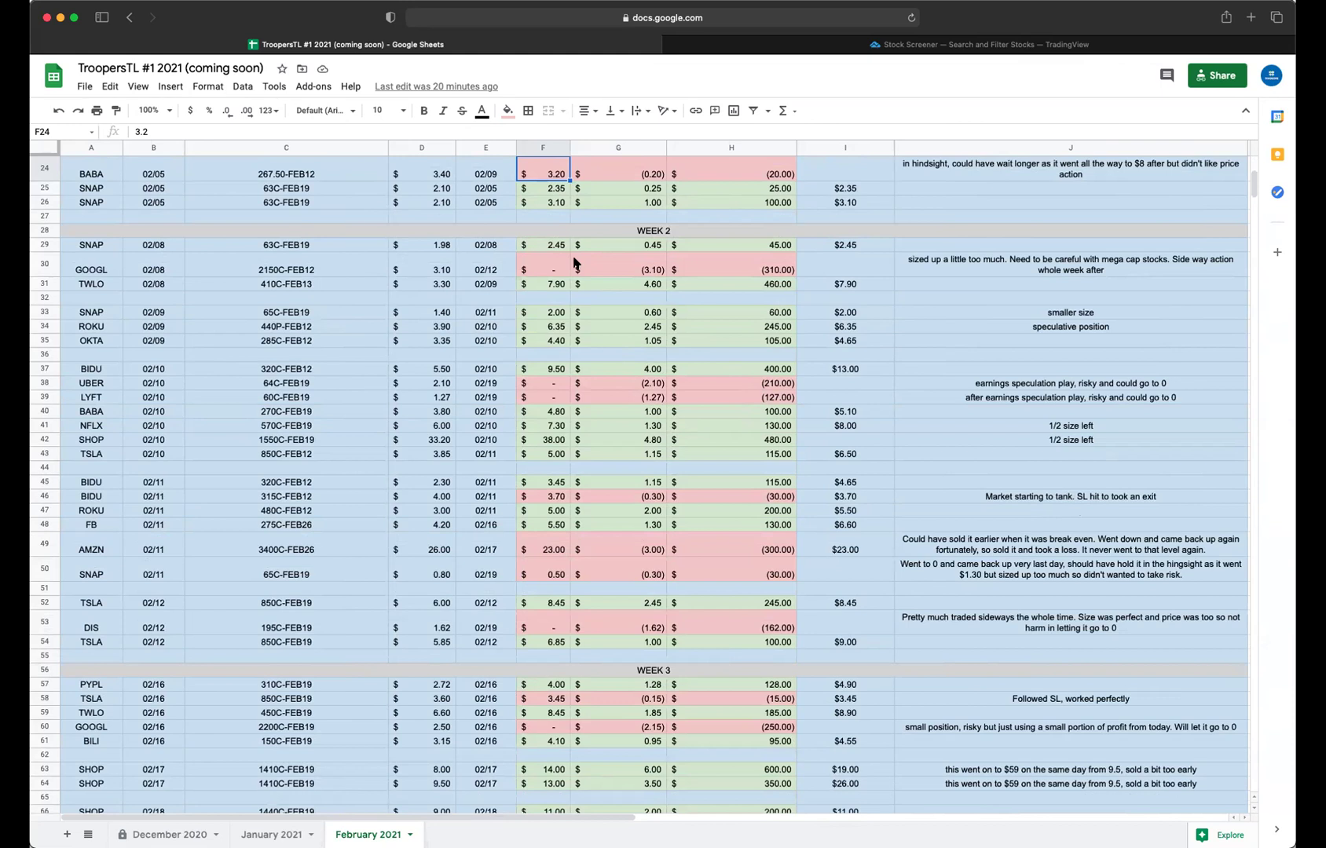
click(275, 271)
click(442, 263)
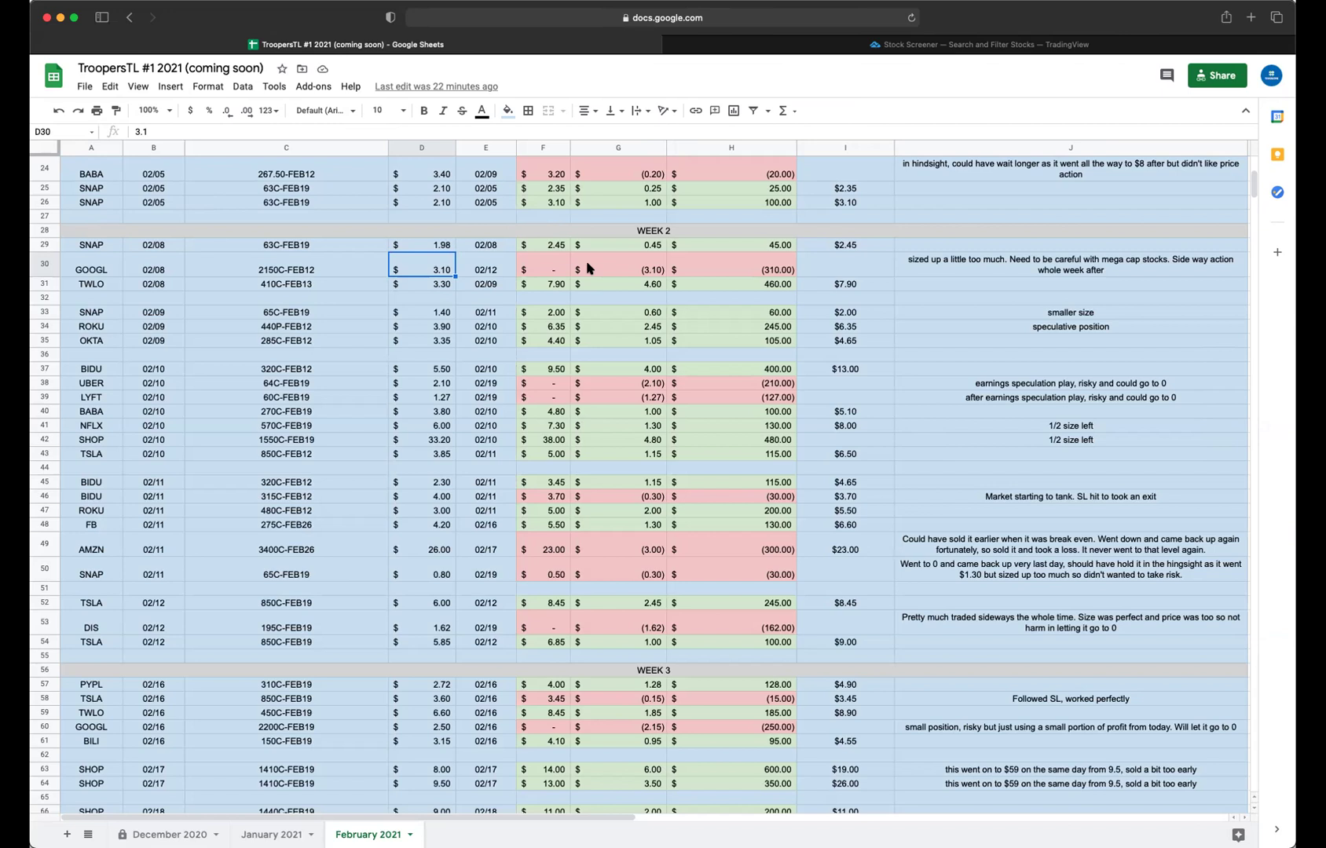
scroll(591, 303, up, 5)
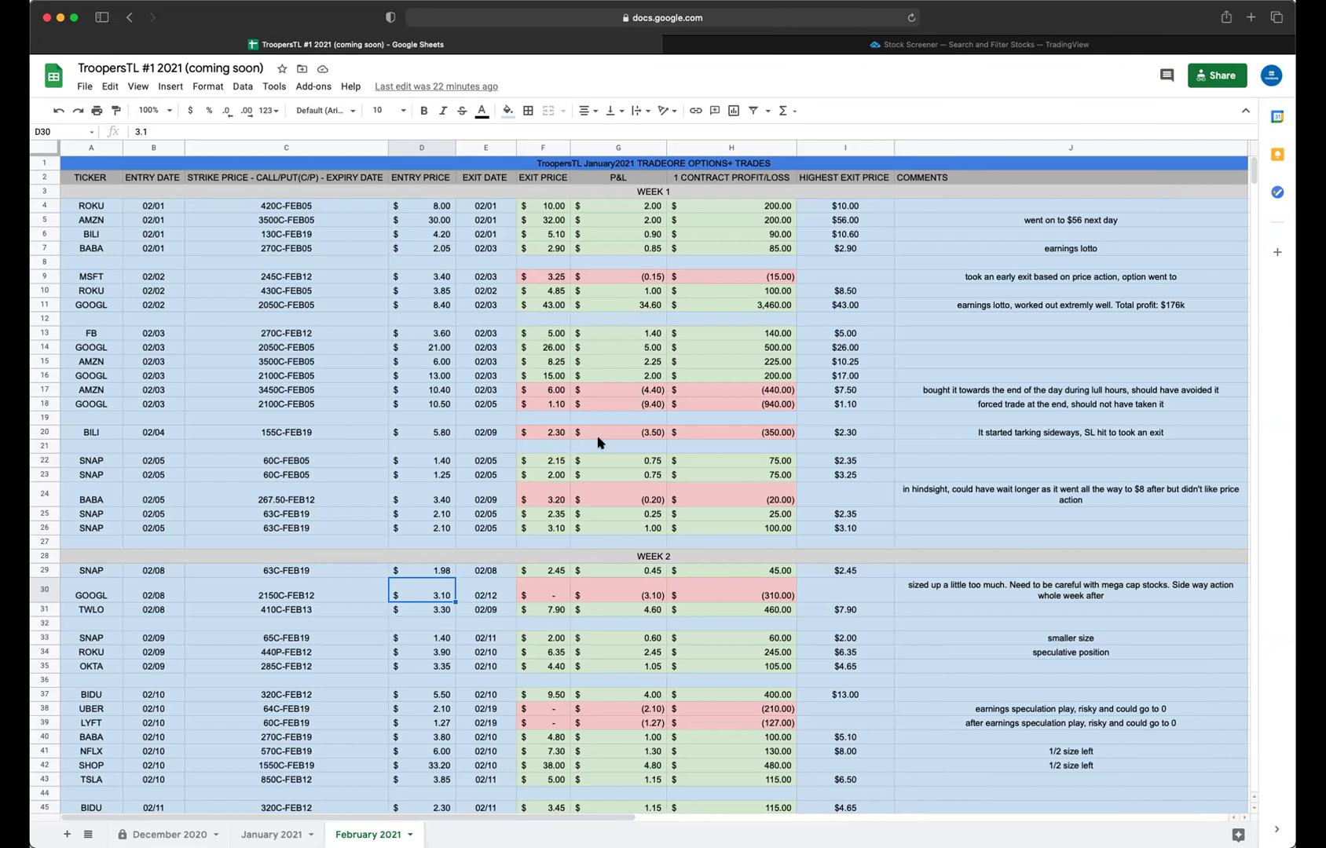
Step: Review the 02/10 earnings speculation trades on UBER and LYFT, inspecting the P&L of the LYFT trade
scroll(613, 463, down, 5)
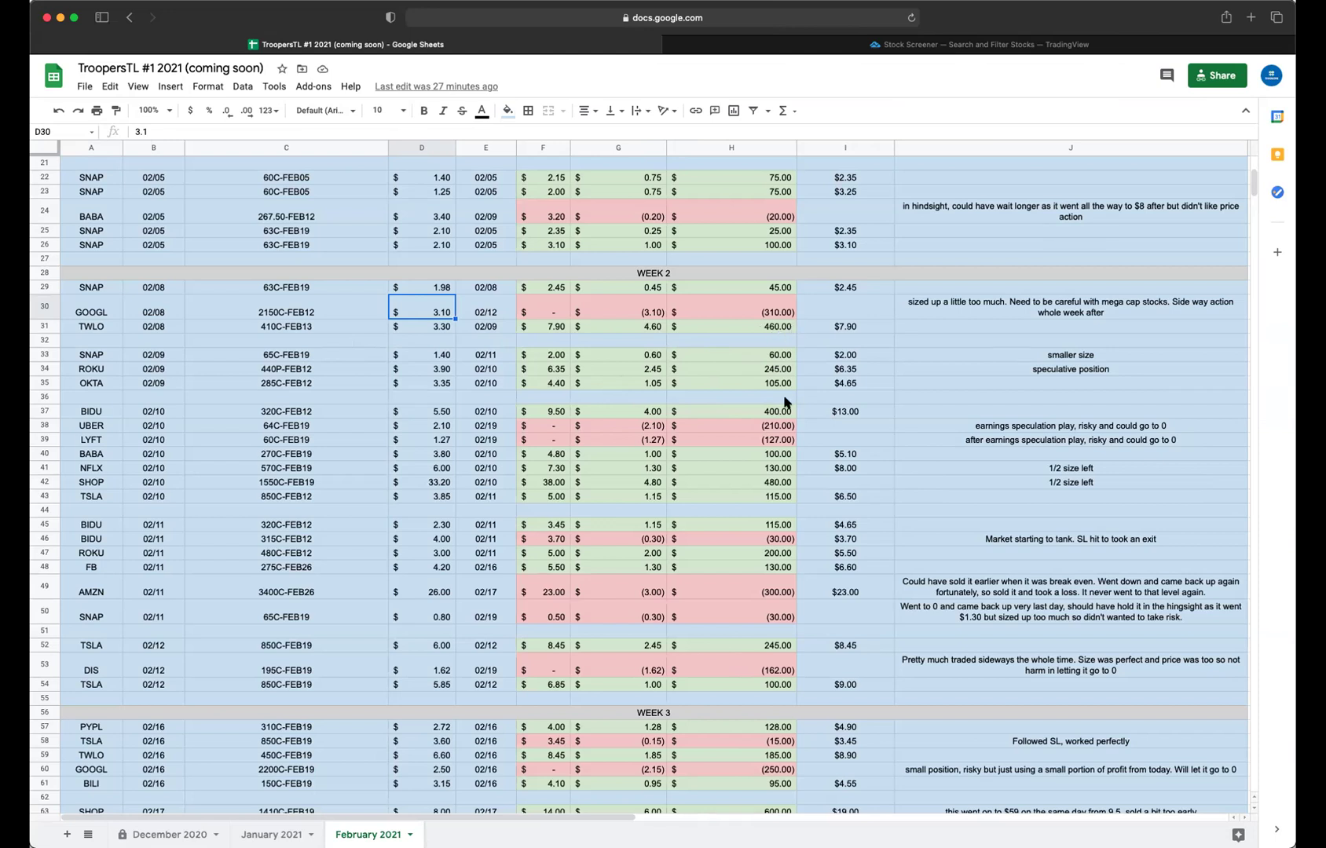
scroll(785, 402, down, 1)
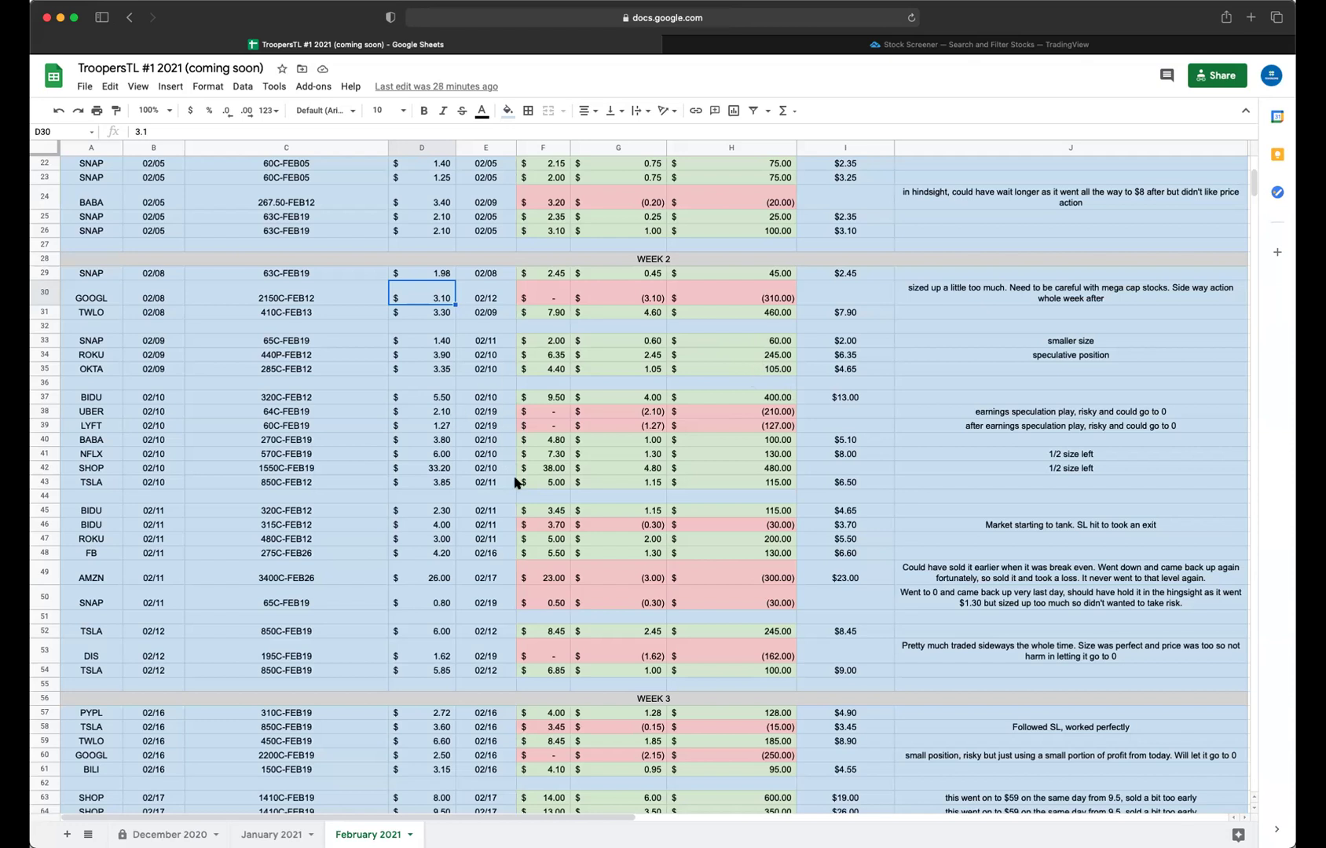
click(600, 428)
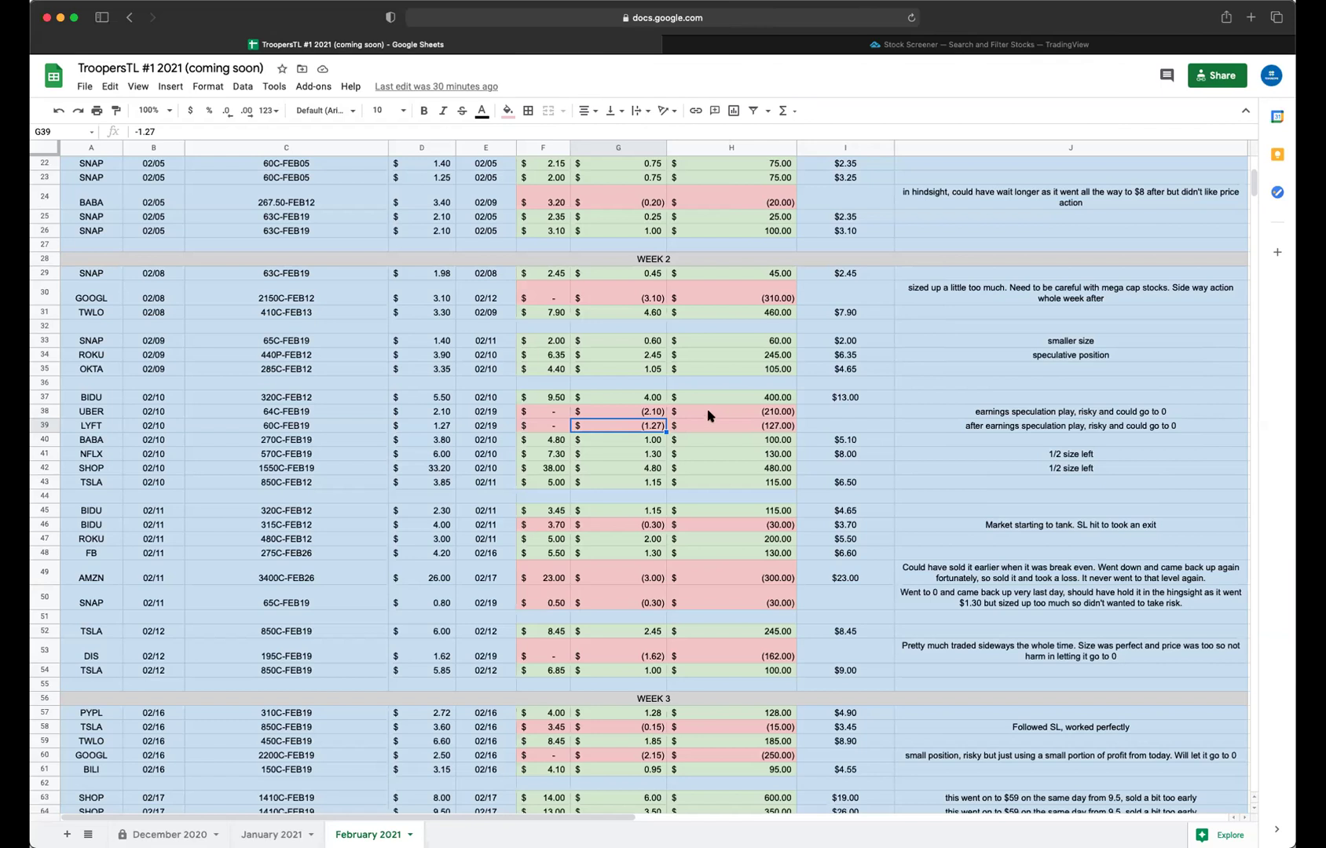
scroll(710, 414, up, 5)
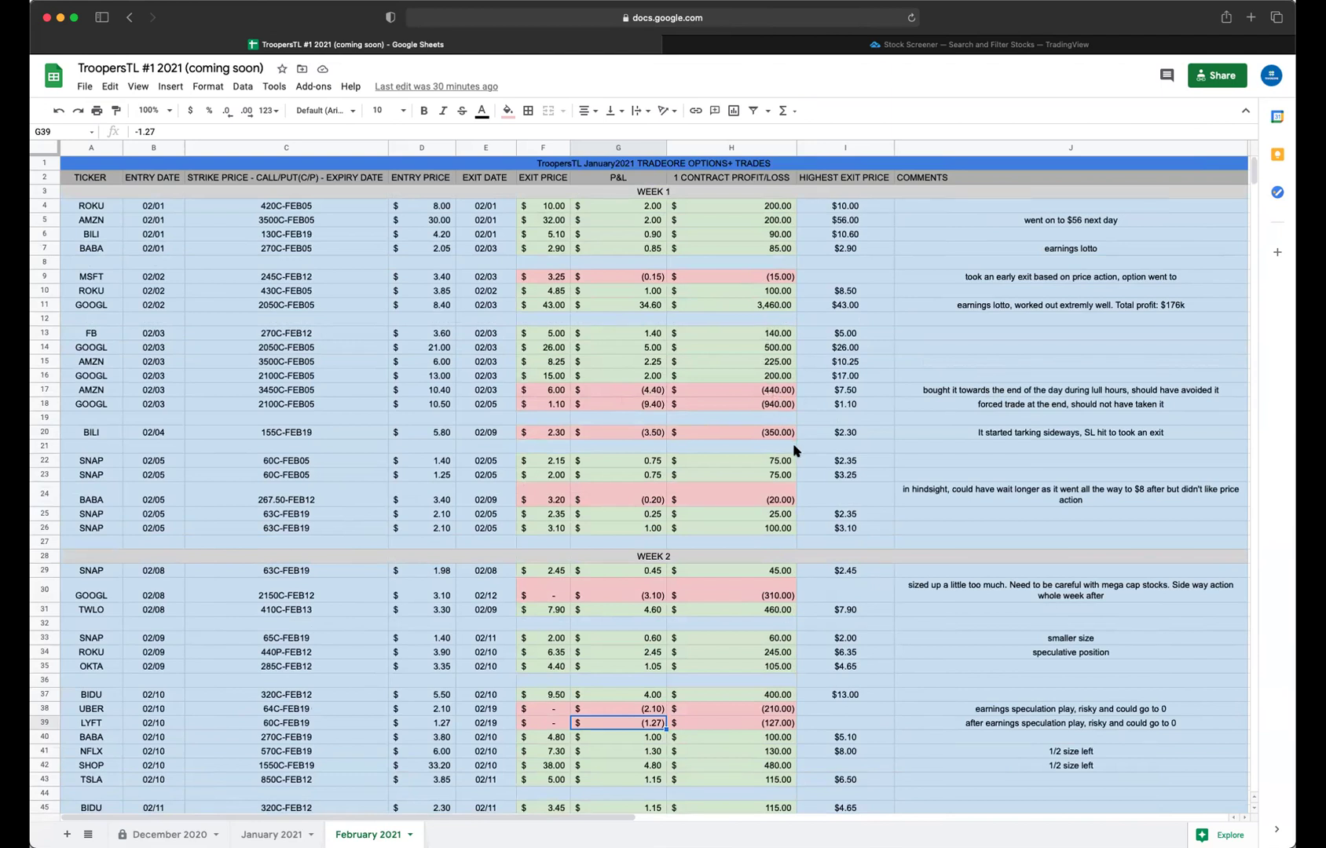
Step: Inspect the 02/11 losing trades: the BIDU contract loss, the AMZN strike, loss and entry price, and the SNAP contract loss
scroll(793, 445, down, 10)
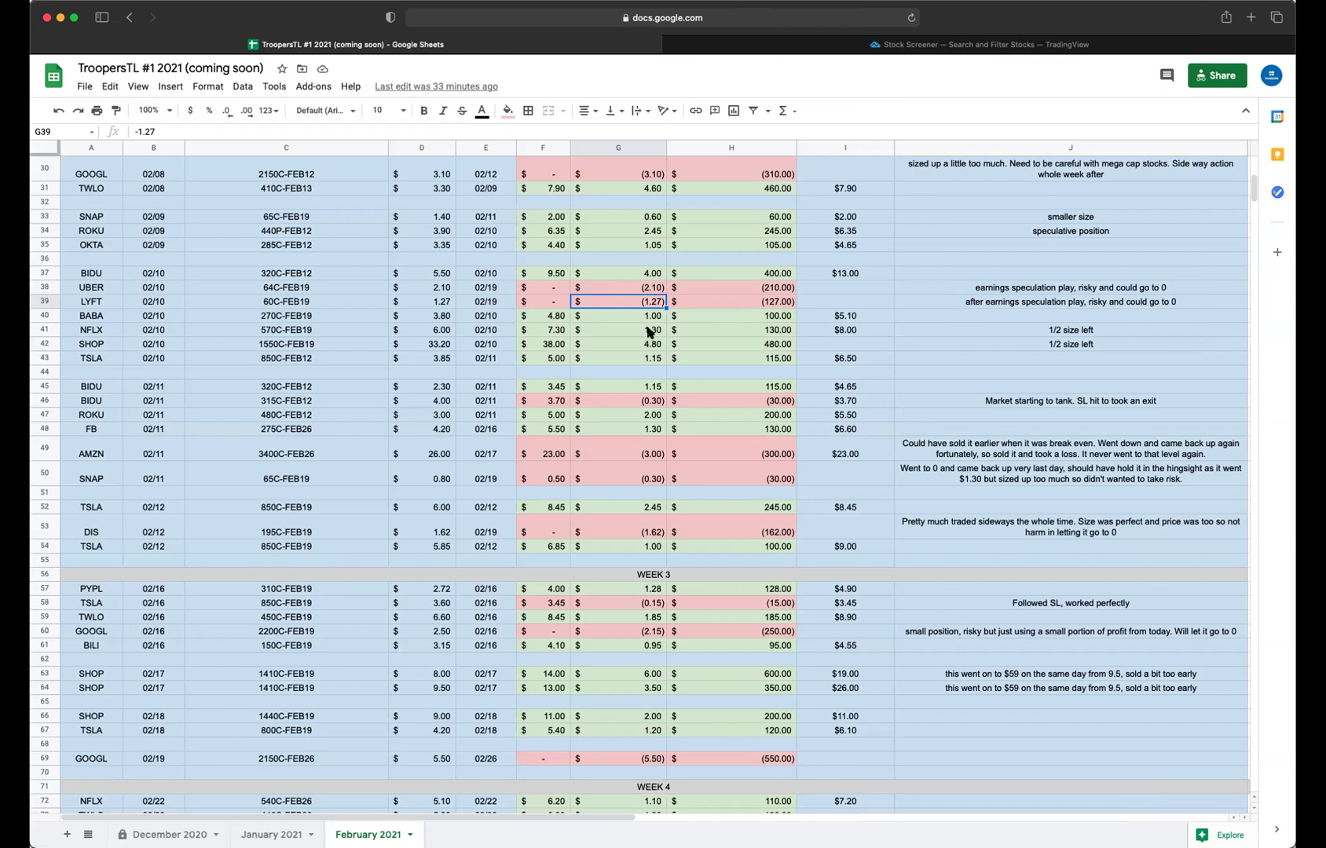
click(703, 405)
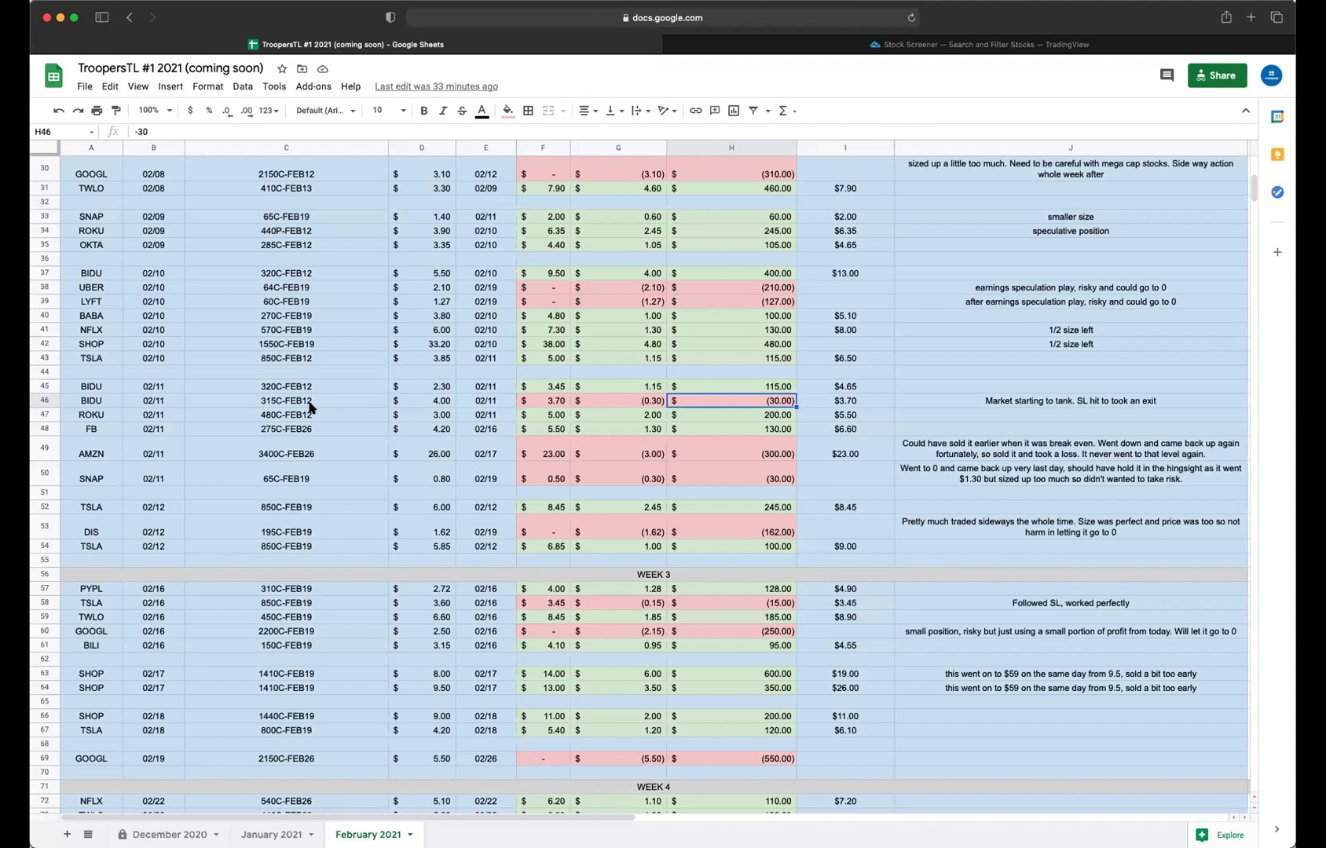
click(296, 454)
click(759, 452)
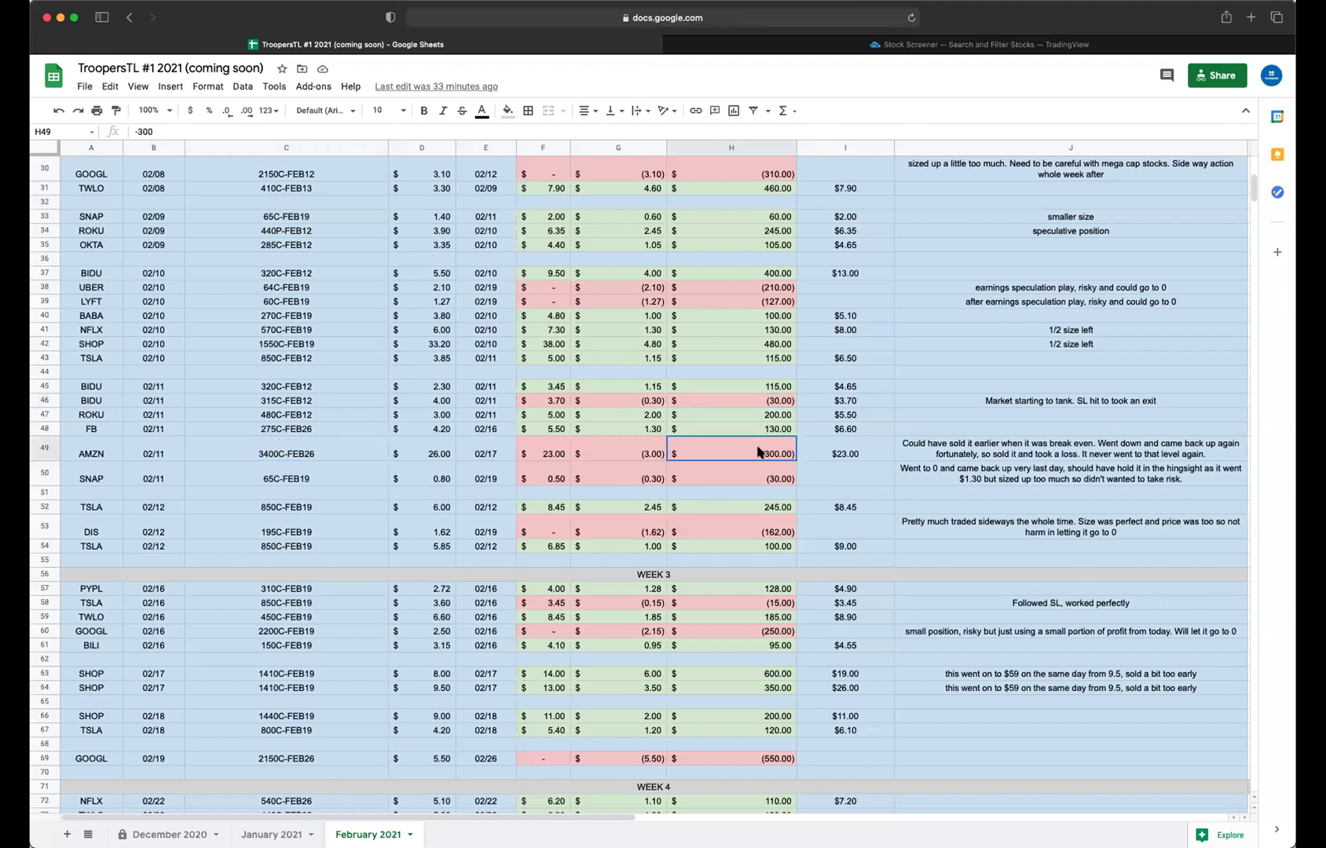
click(451, 444)
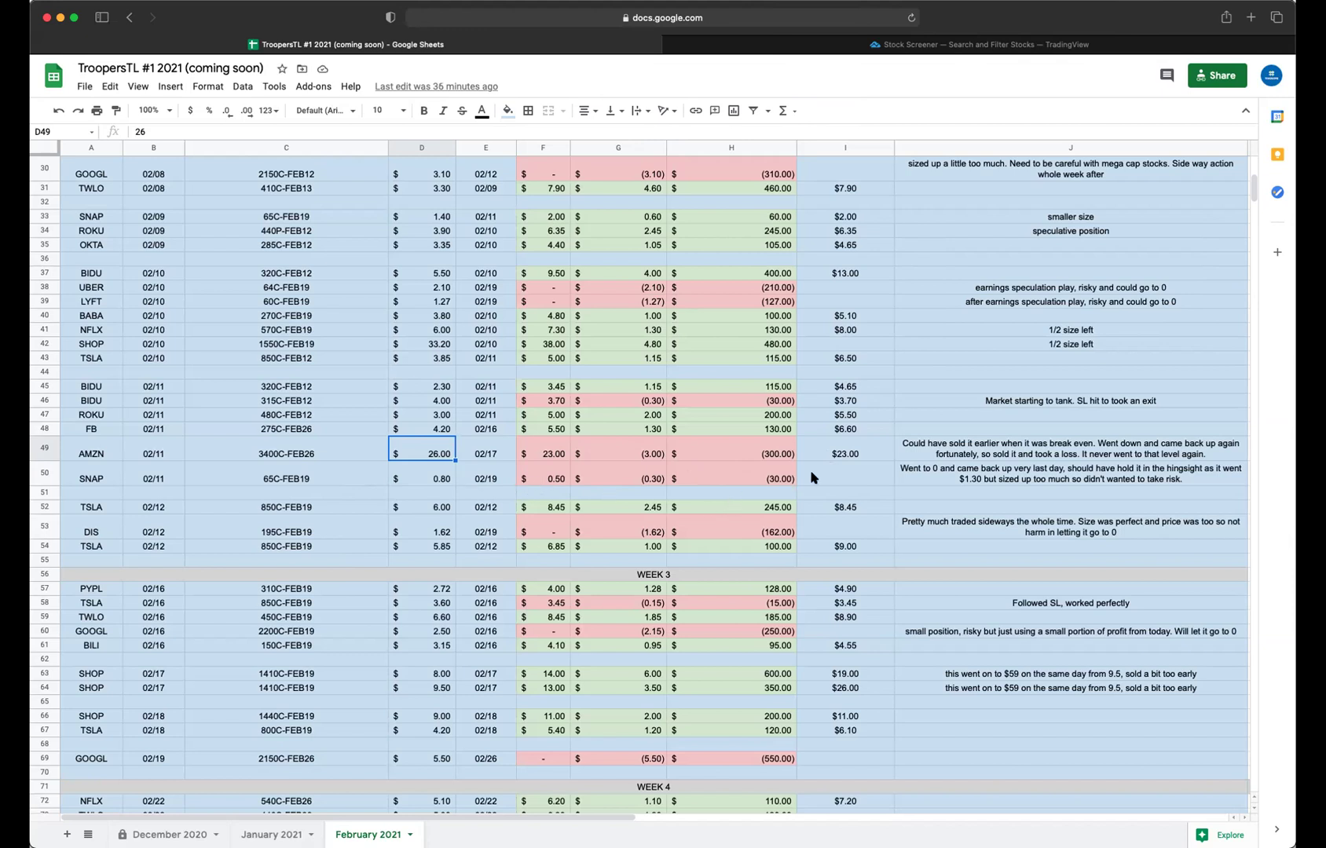
click(756, 479)
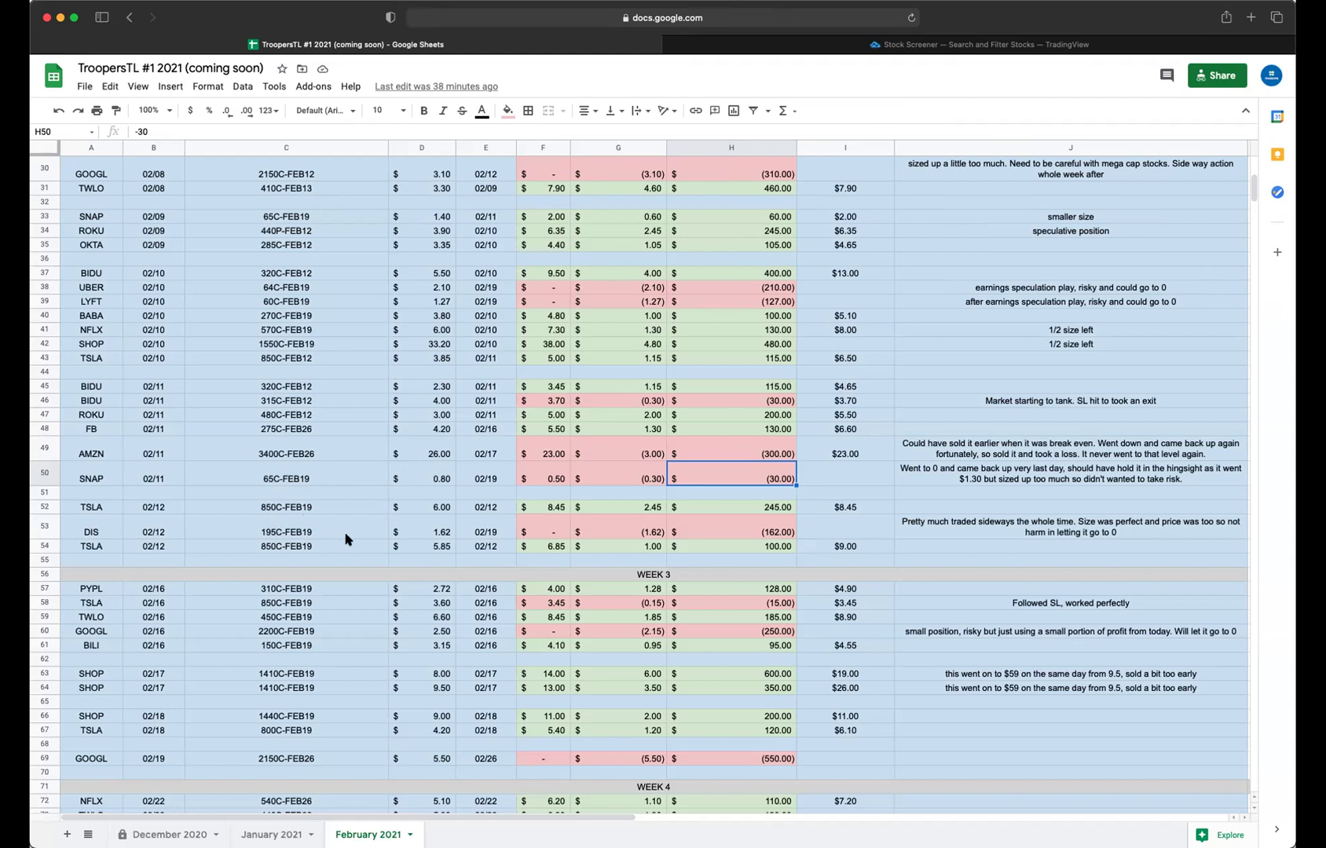
Step: Inspect the exit date of the DIS 195C-FEB19 trade and look back over the Week 2 trades
click(467, 532)
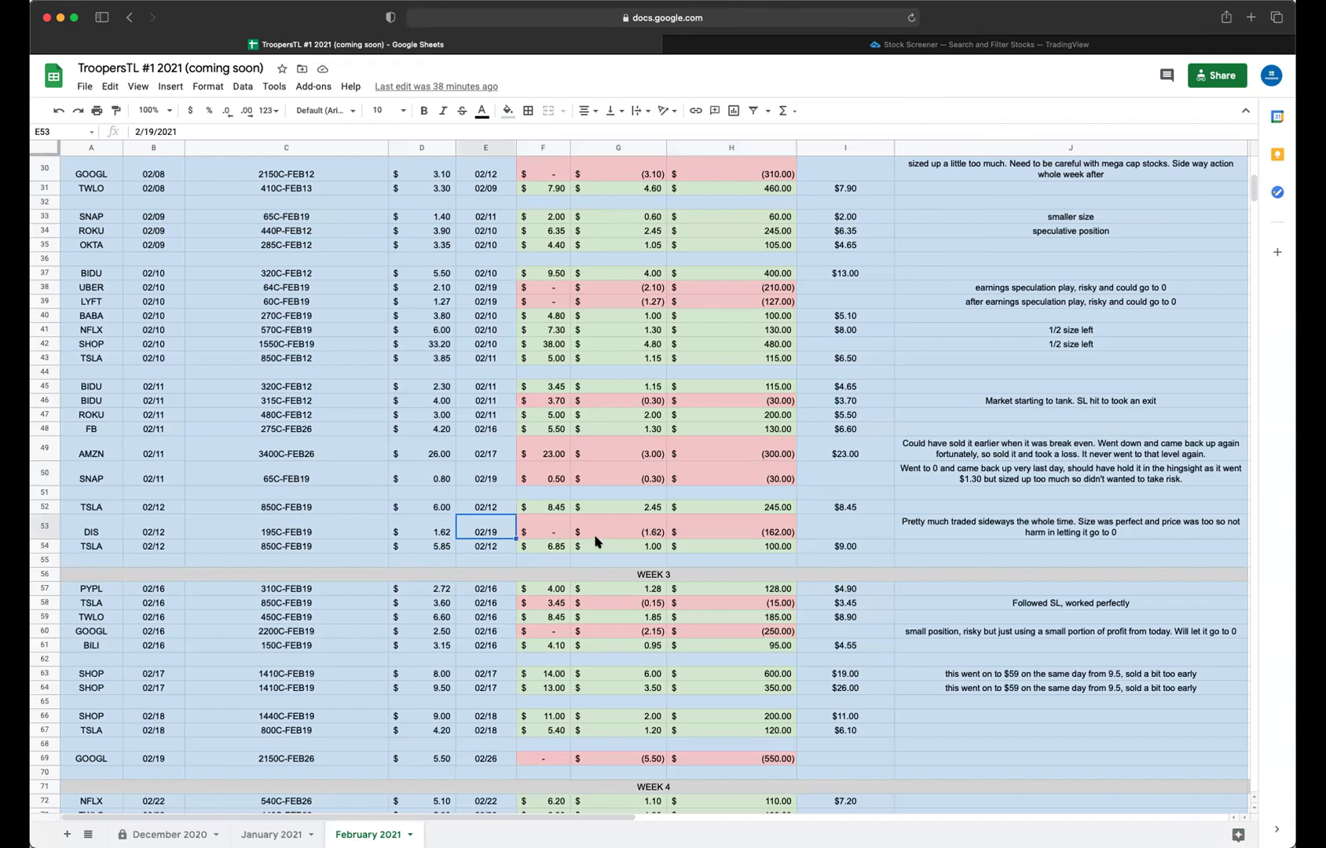
scroll(522, 550, up, 5)
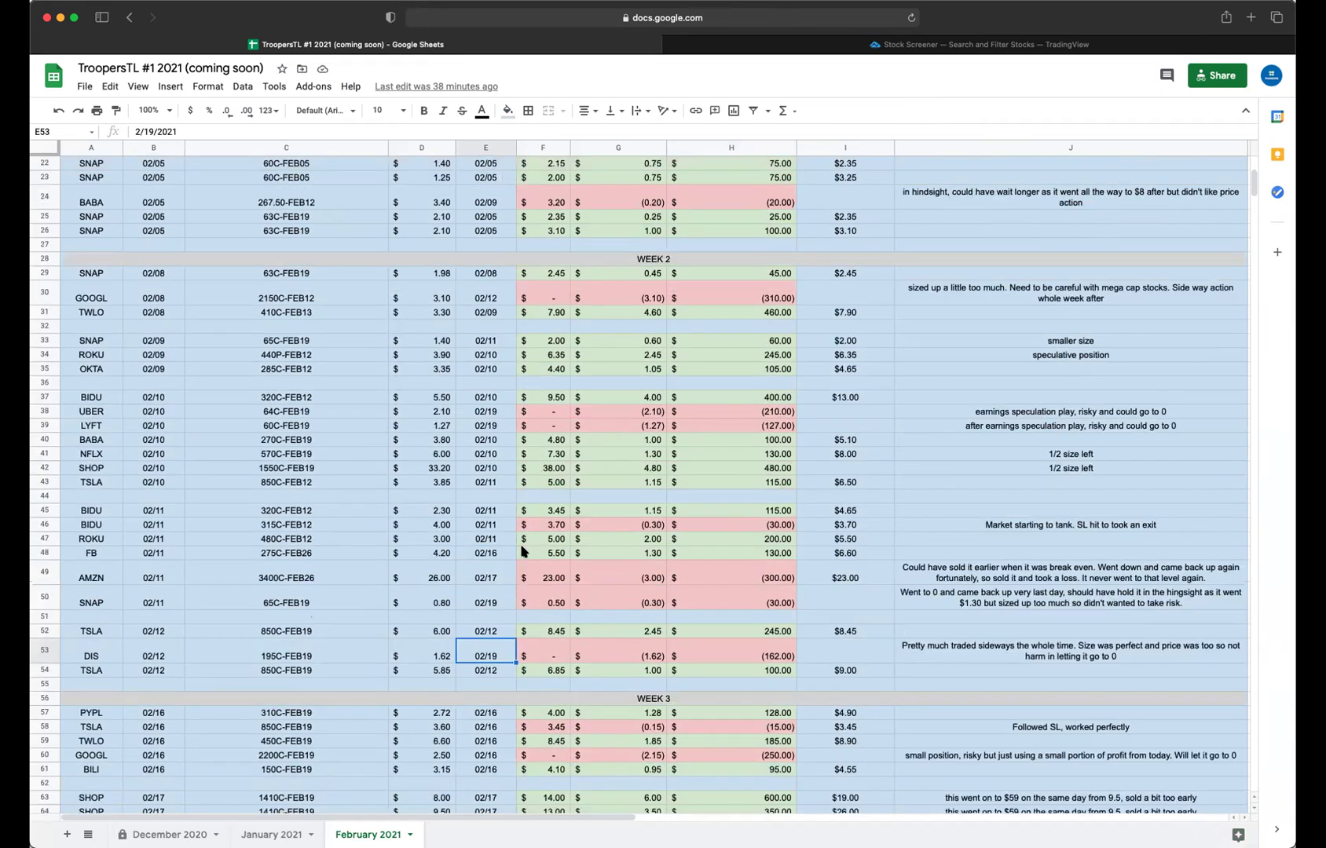
scroll(409, 629, down, 1)
scroll(740, 656, down, 1)
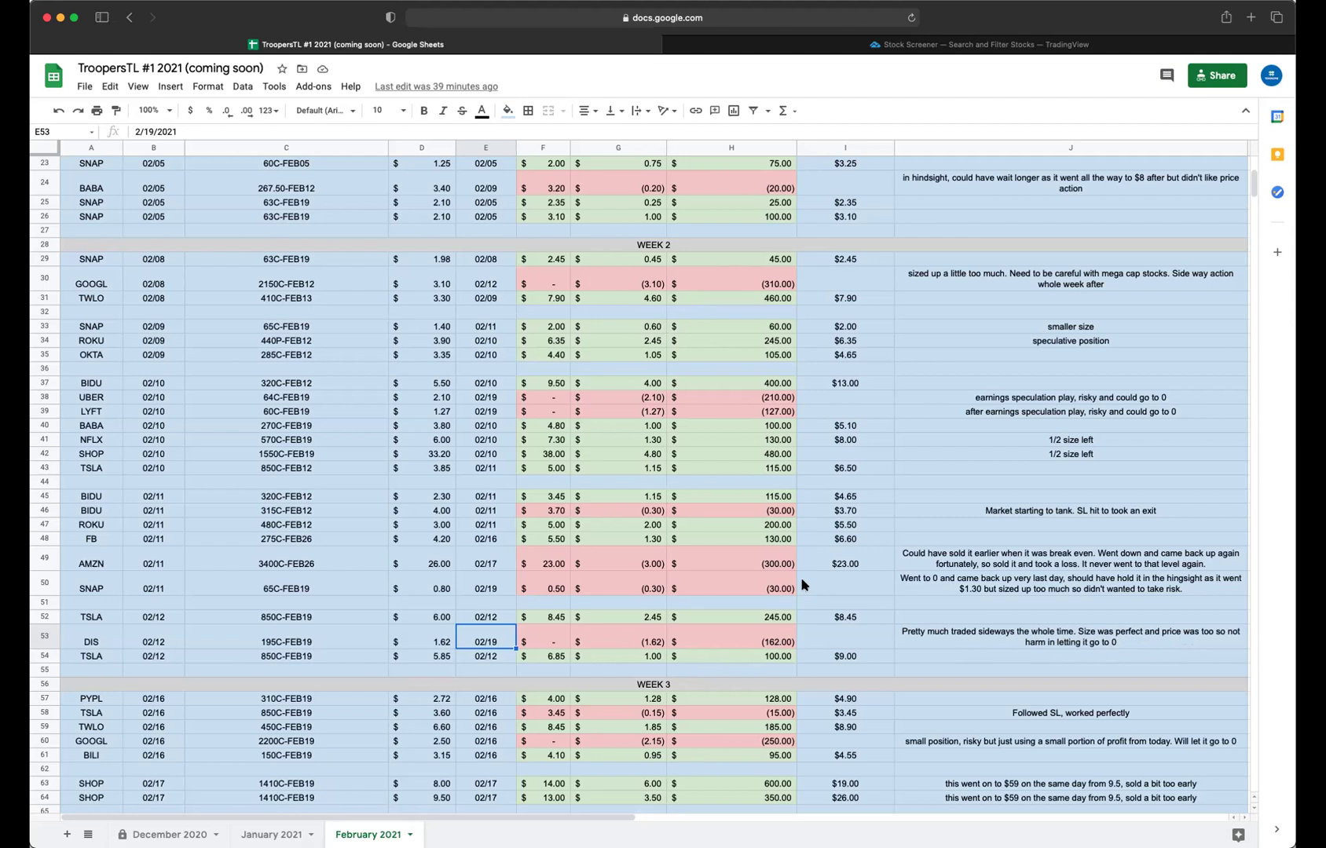
Step: Examine the February trades across all four weeks, from the Week 1 entries through to the monthly totals and win/loss summary
scroll(803, 585, down, 10)
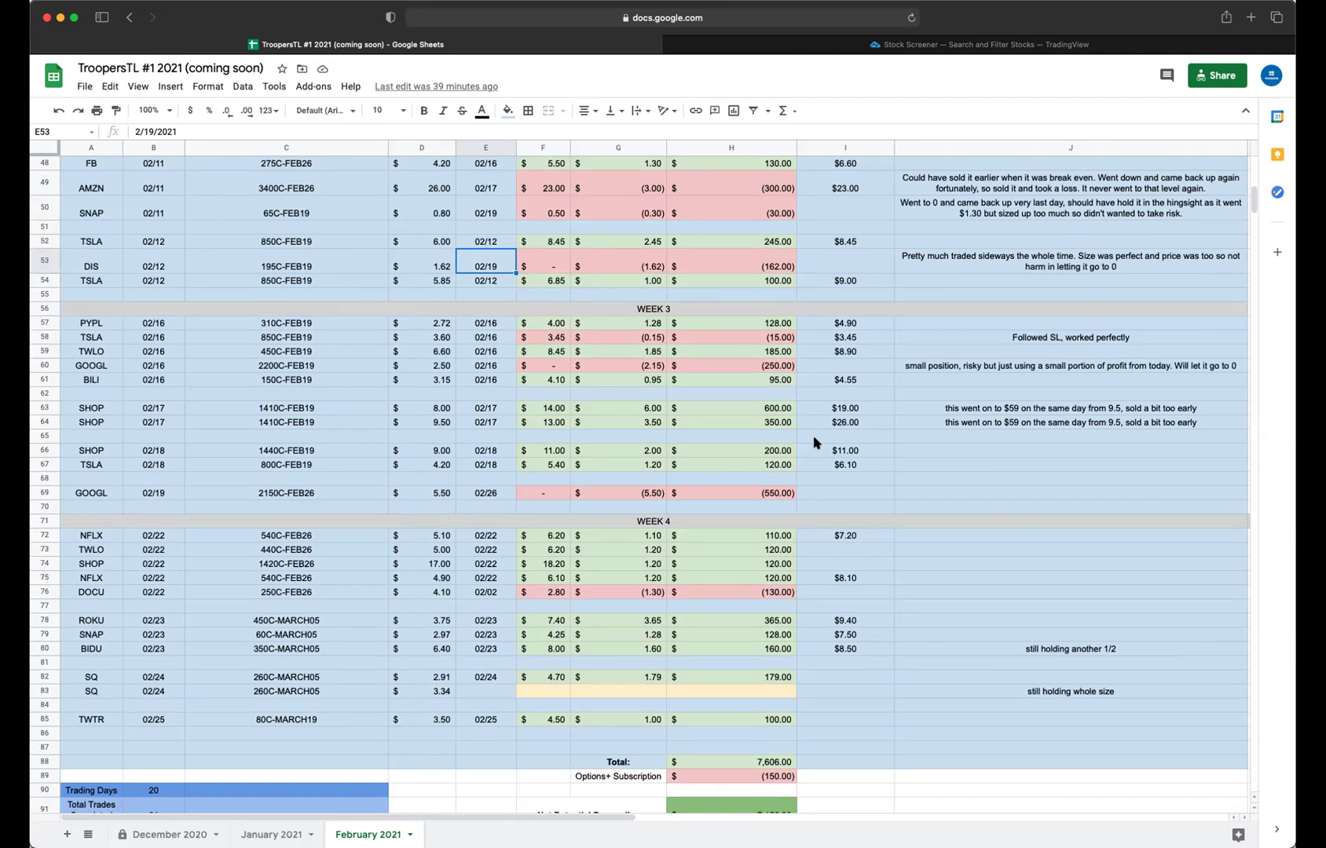
scroll(864, 424, up, 15)
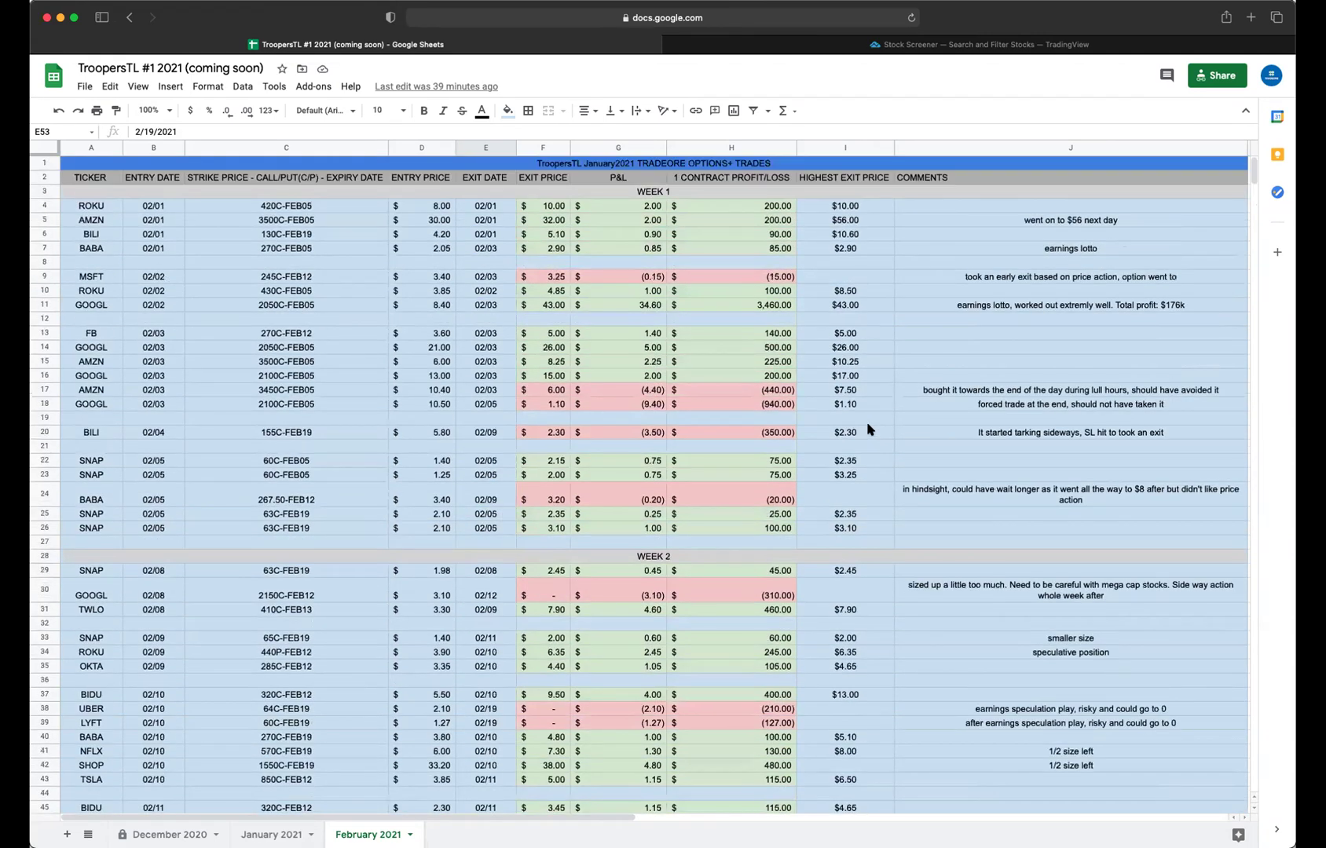
scroll(749, 393, down, 1)
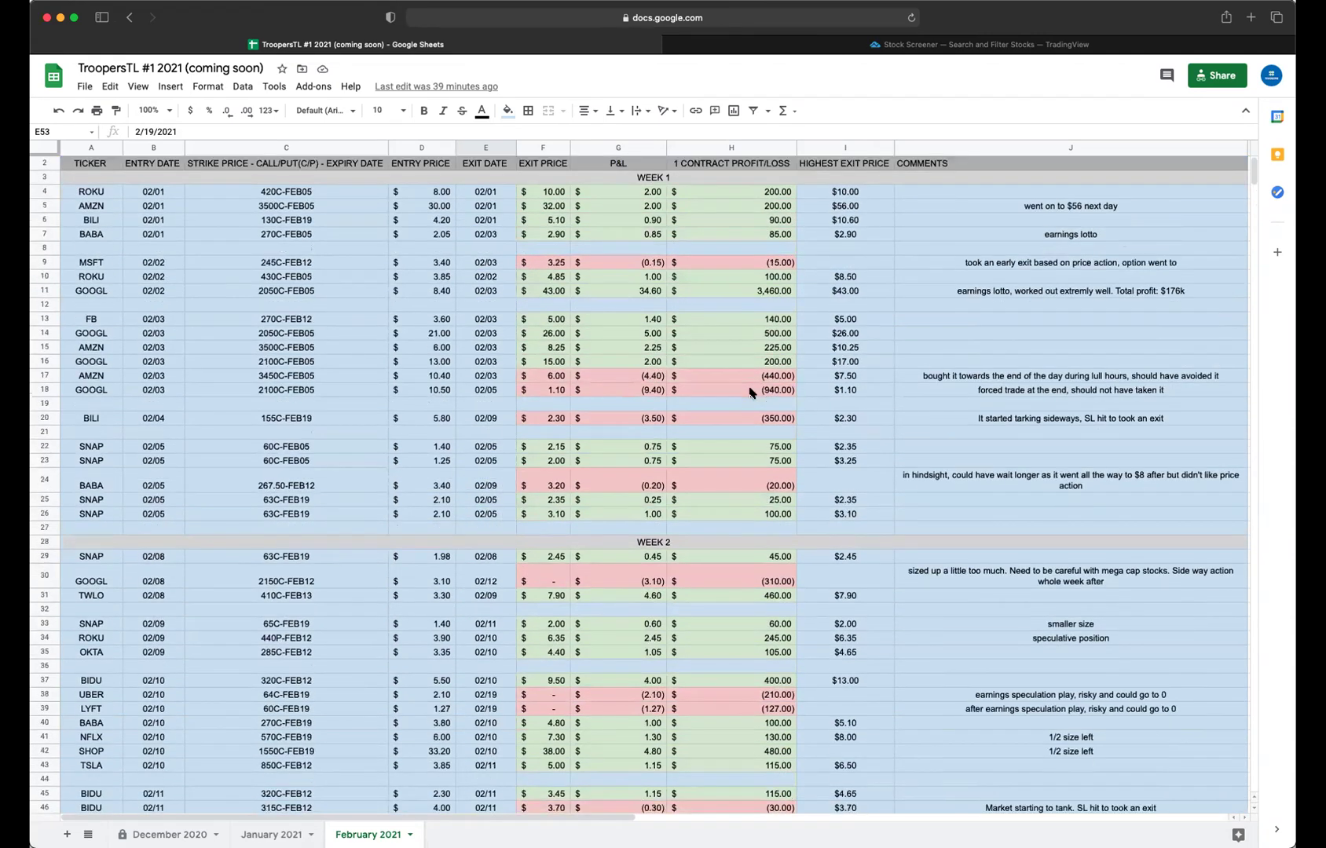
scroll(748, 393, down, 3)
scroll(669, 445, down, 10)
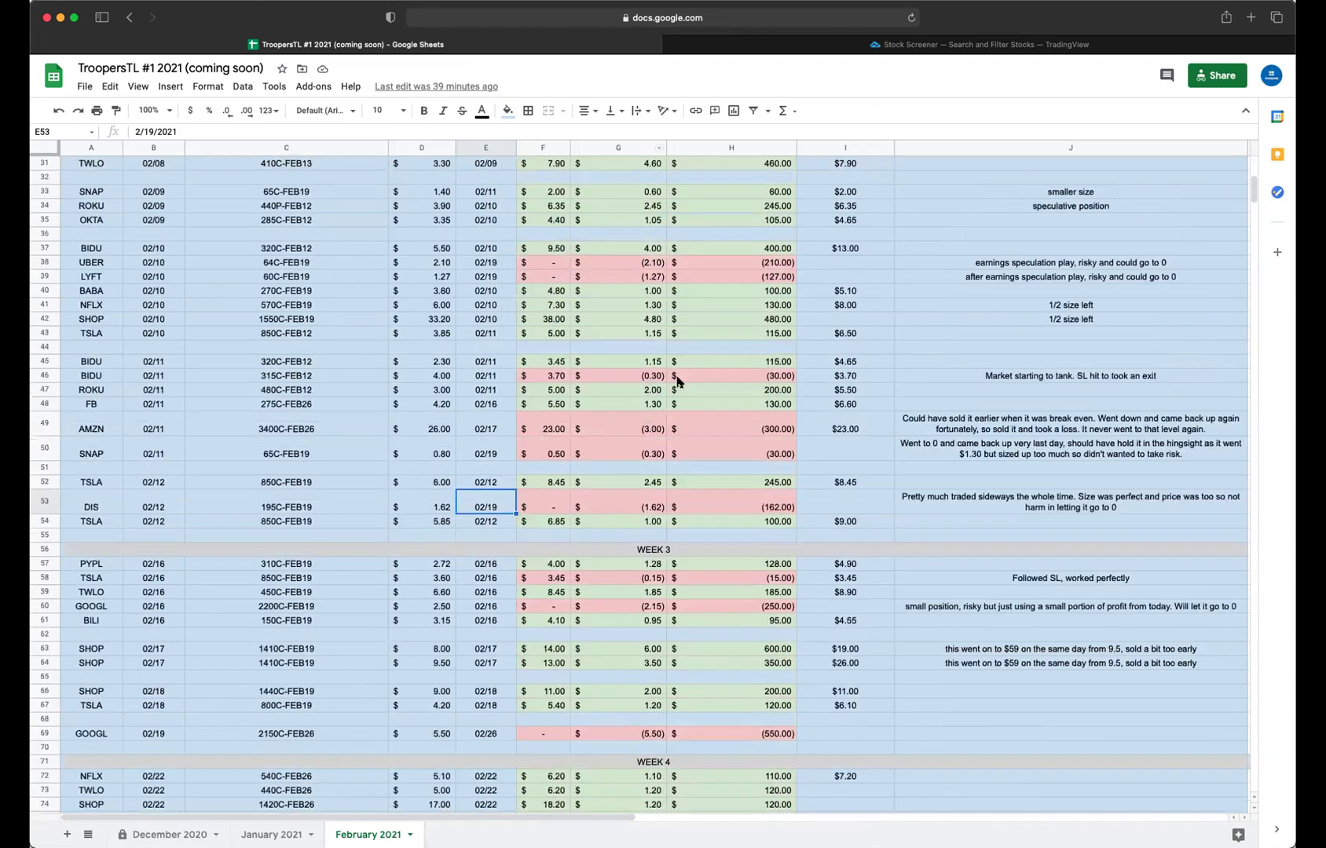
scroll(668, 383, down, 6)
scroll(664, 389, up, 15)
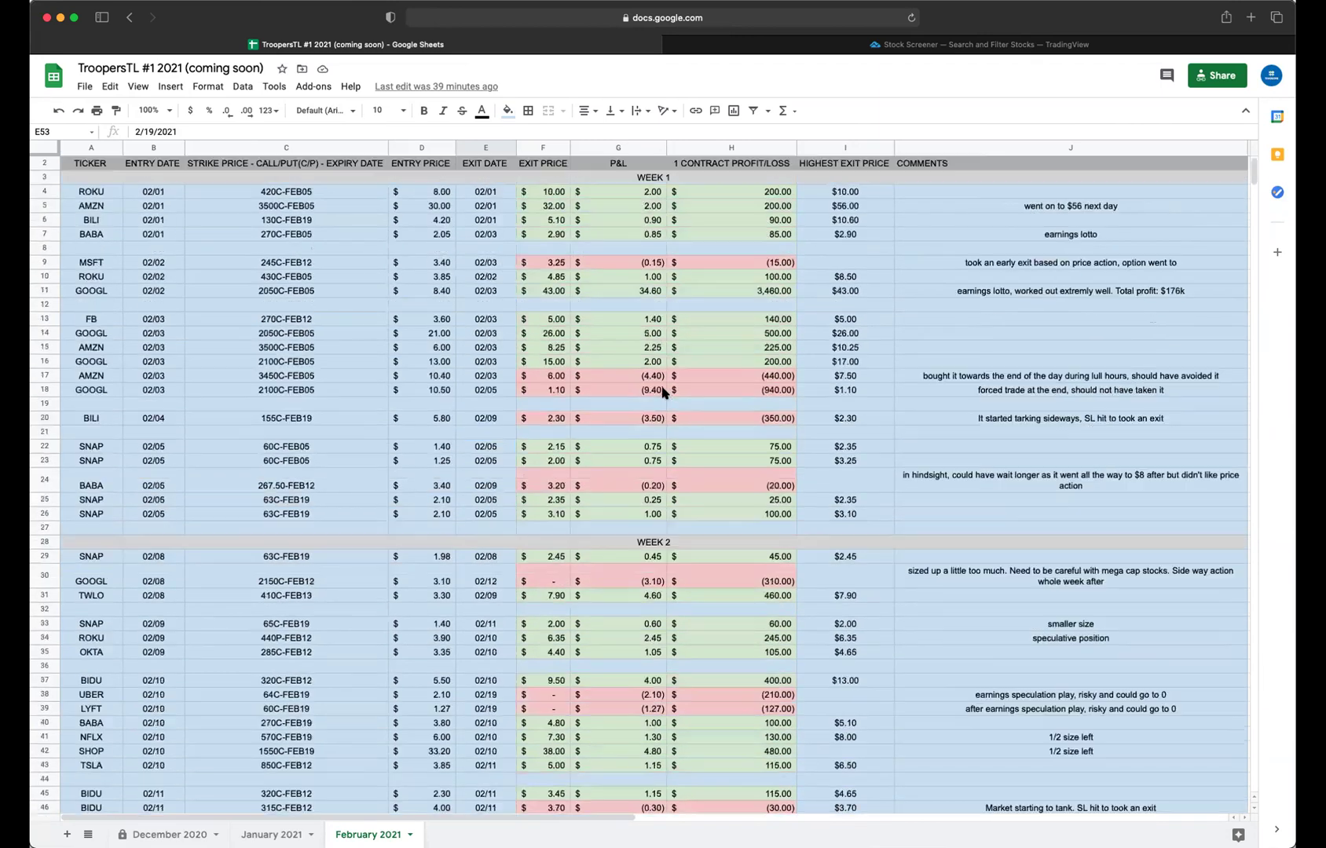
scroll(663, 393, up, 1)
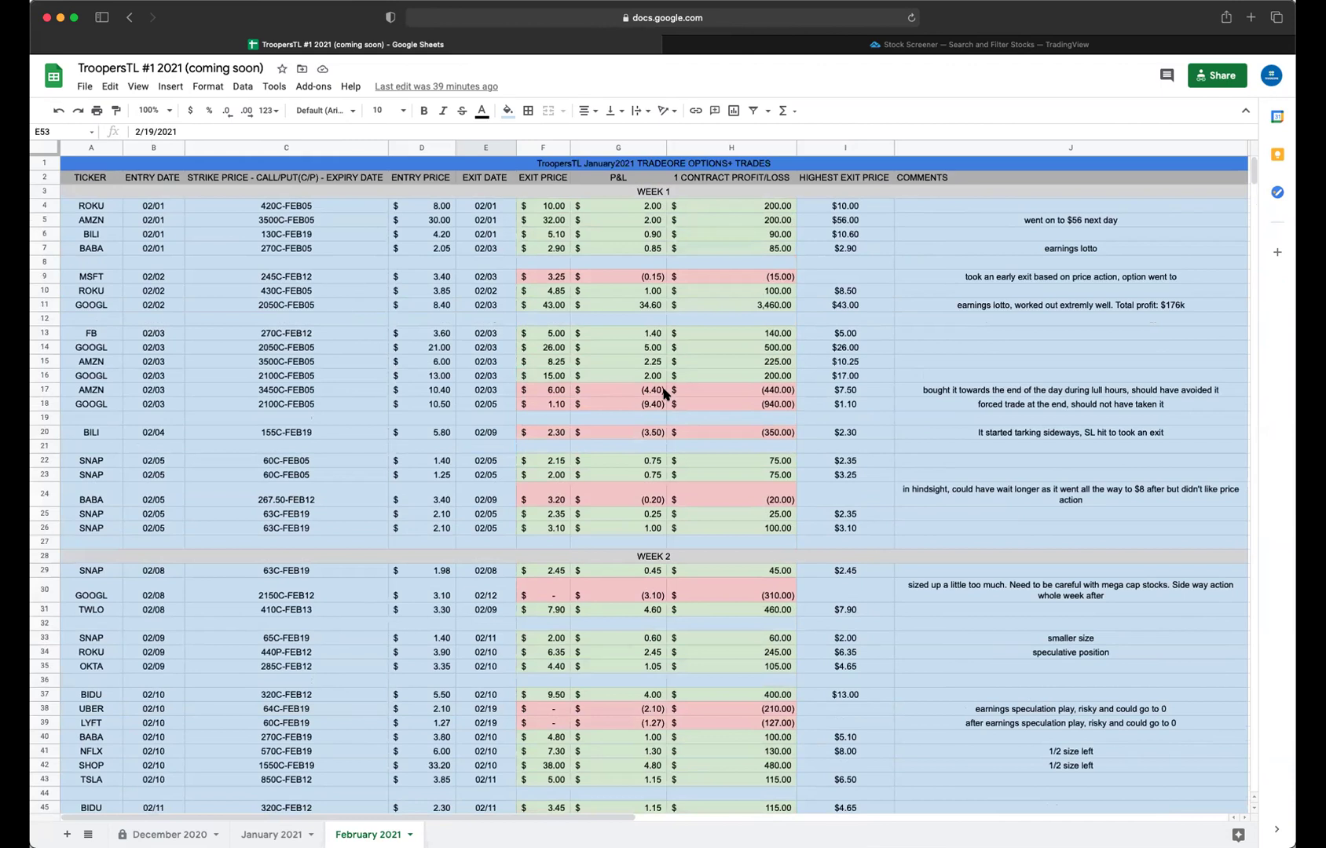
scroll(664, 393, down, 15)
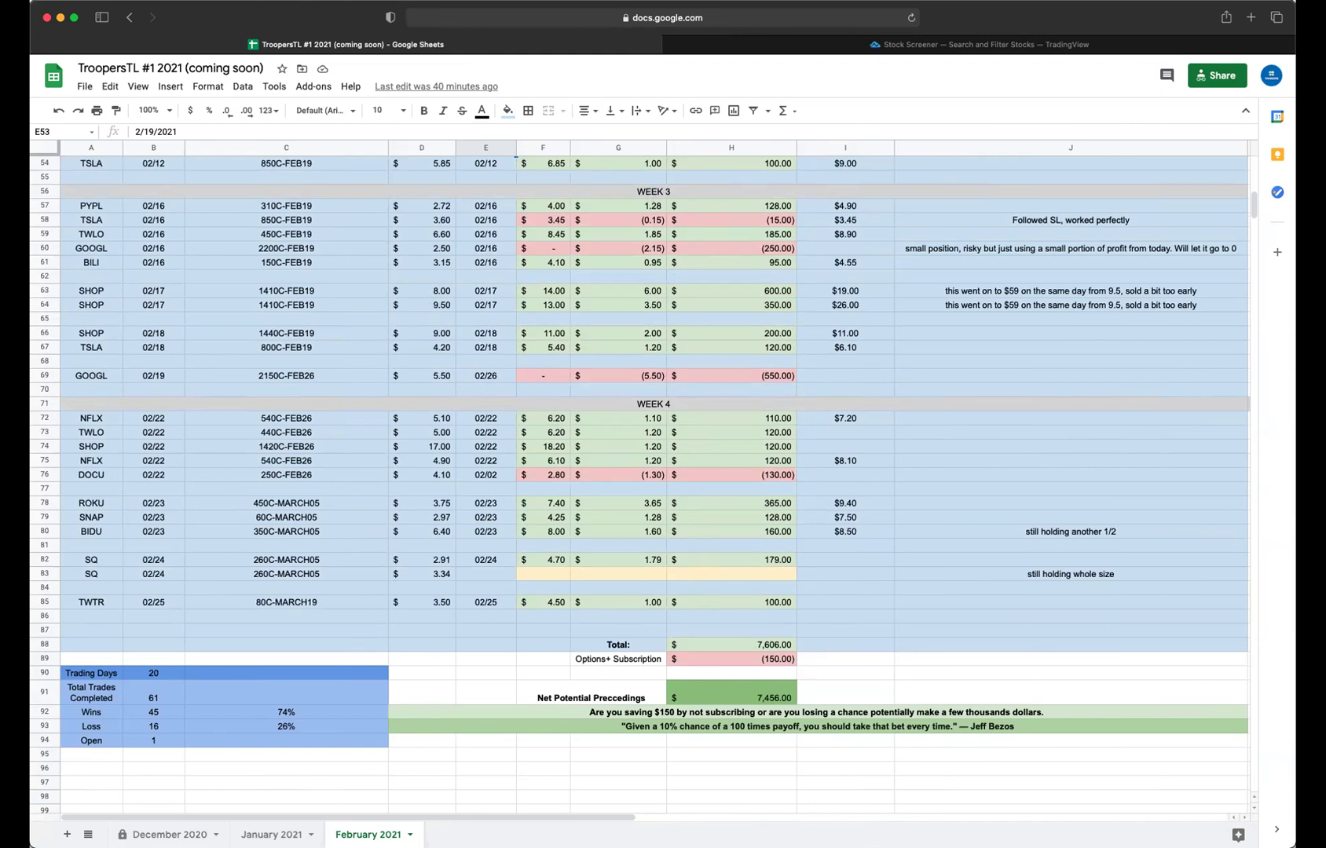
Step: Switch to the January 2021 sheet and examine its Week 2 to Week 4 losing trades and the month's totals
key(alt+Up)
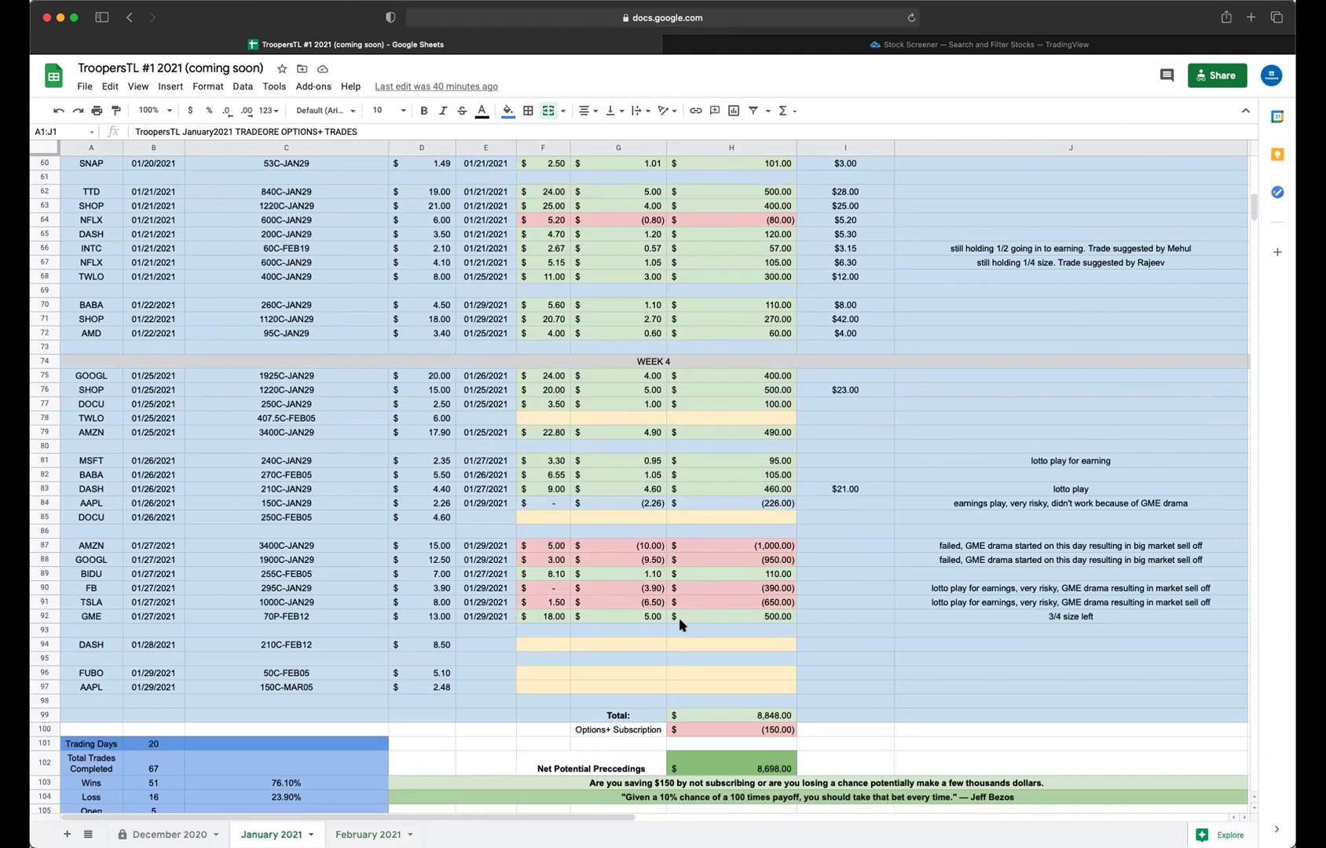
scroll(680, 624, up, 10)
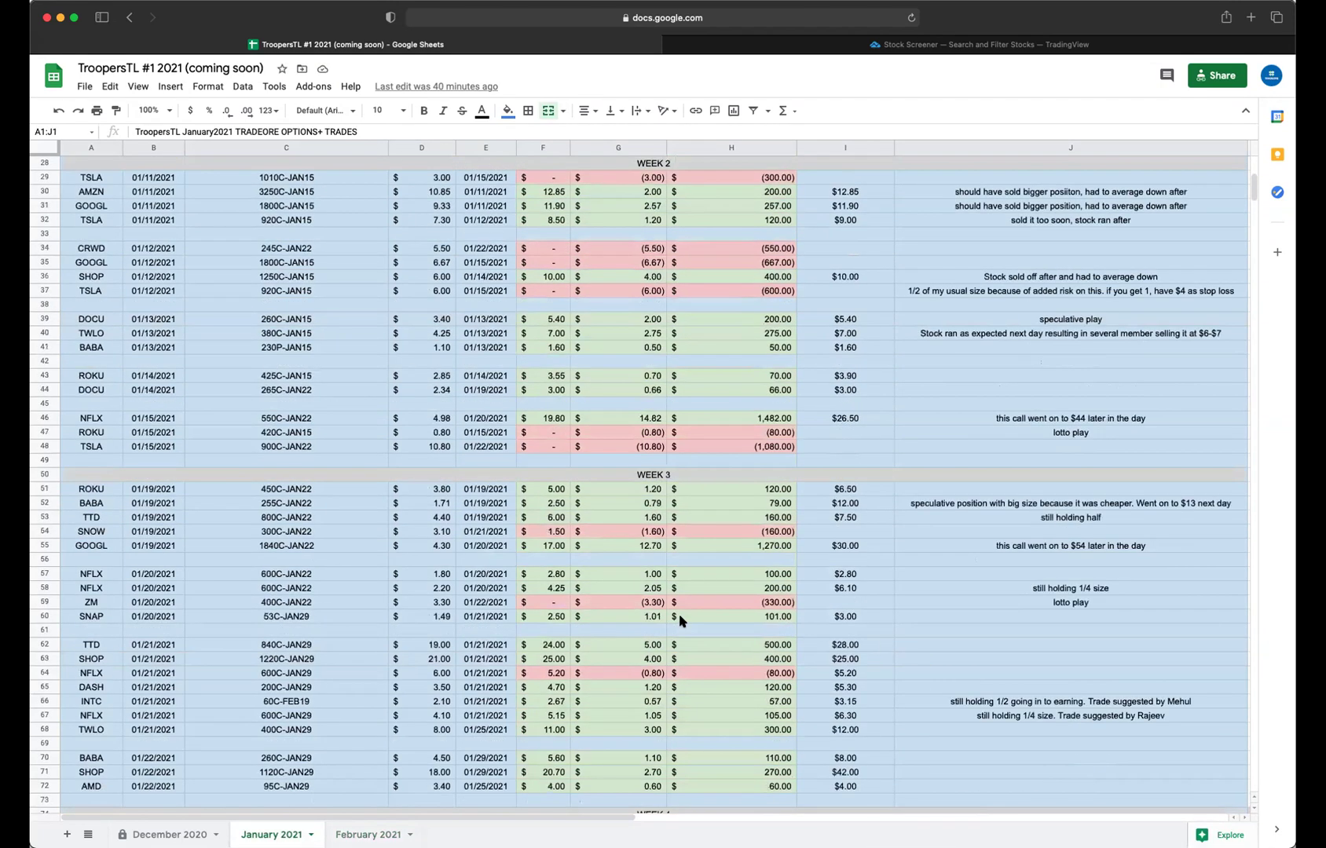
scroll(679, 619, up, 1)
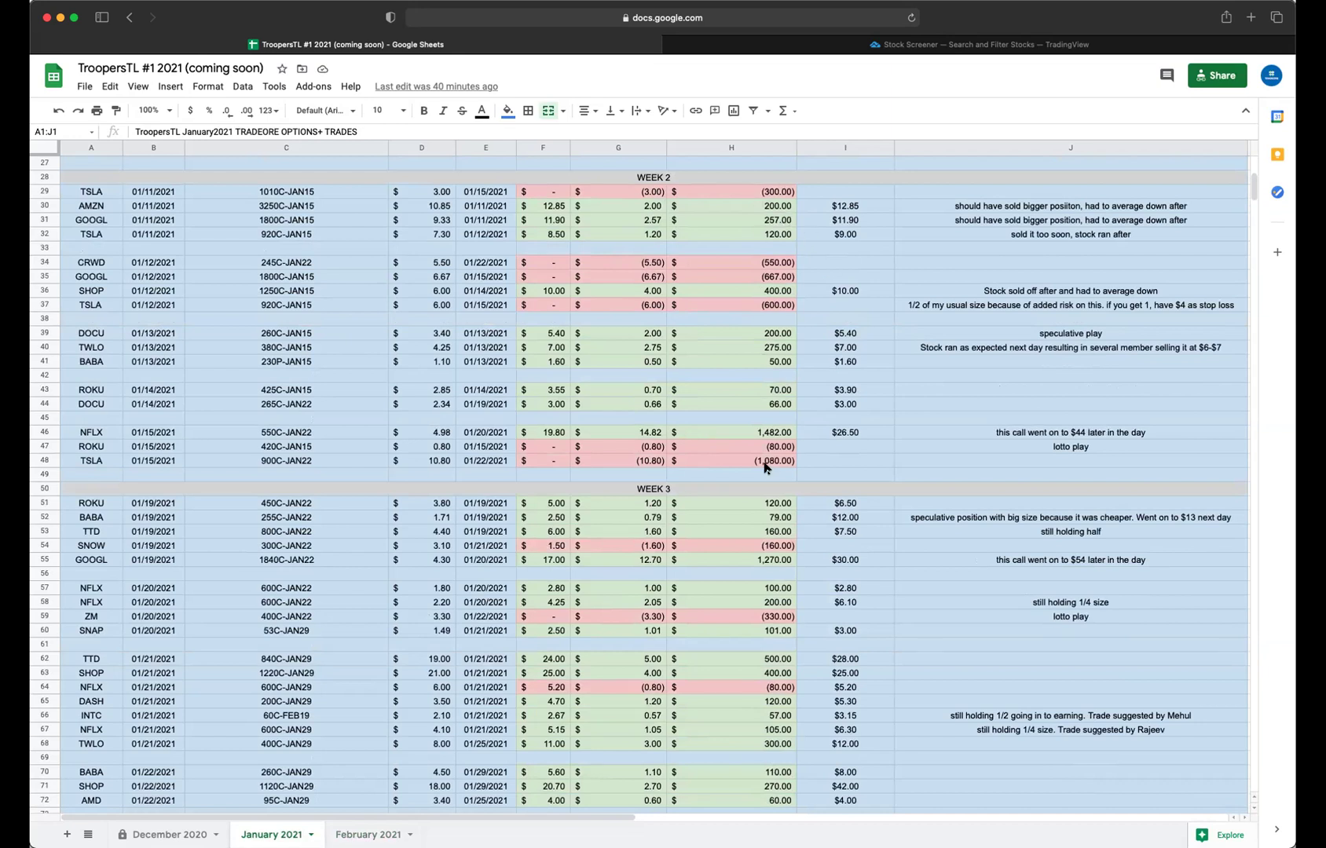
scroll(763, 466, down, 10)
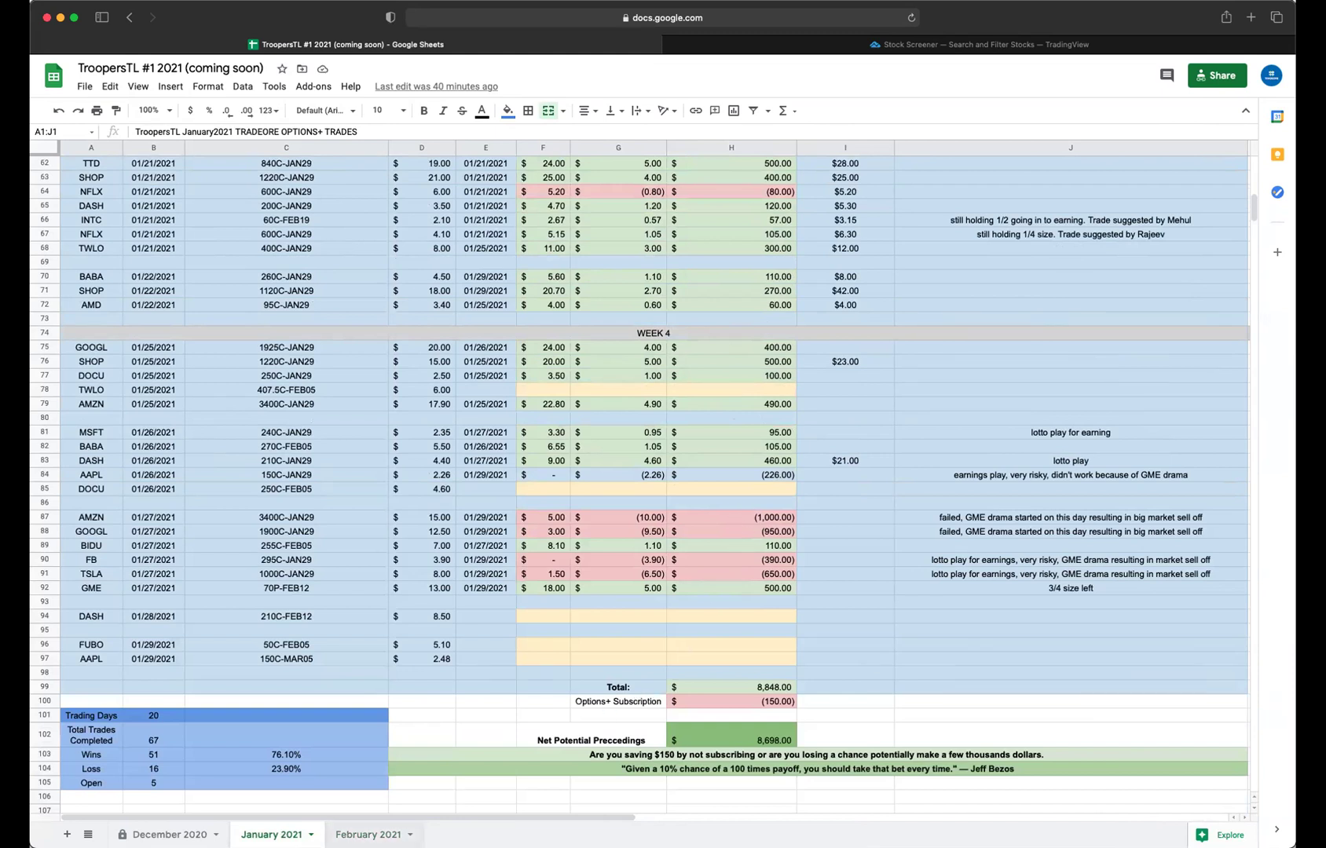
Step: Return to the February 2021 sheet and review its trades from Week 1 through the Week 4 entries
click(367, 834)
scroll(427, 671, up, 5)
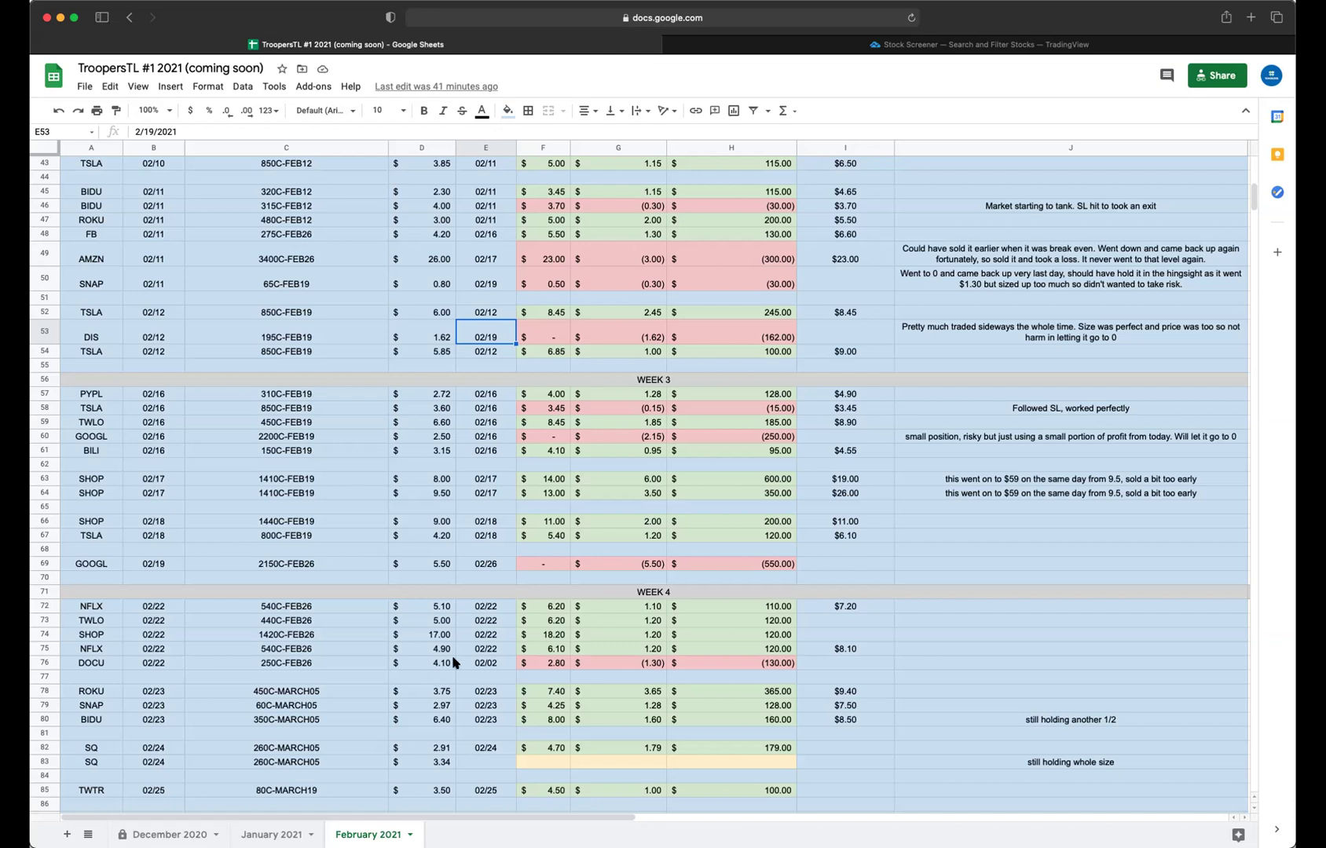
scroll(664, 643, up, 10)
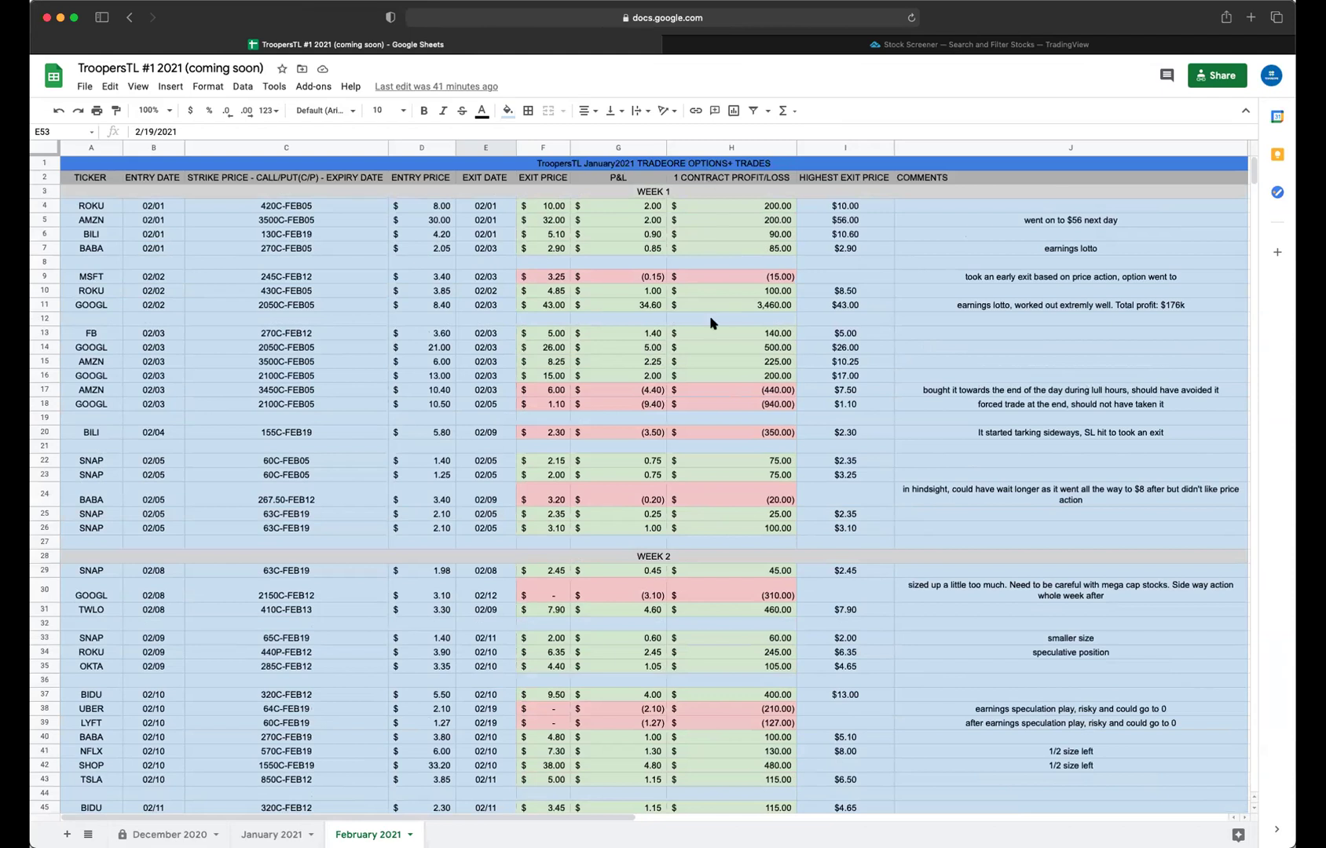
scroll(752, 551, down, 10)
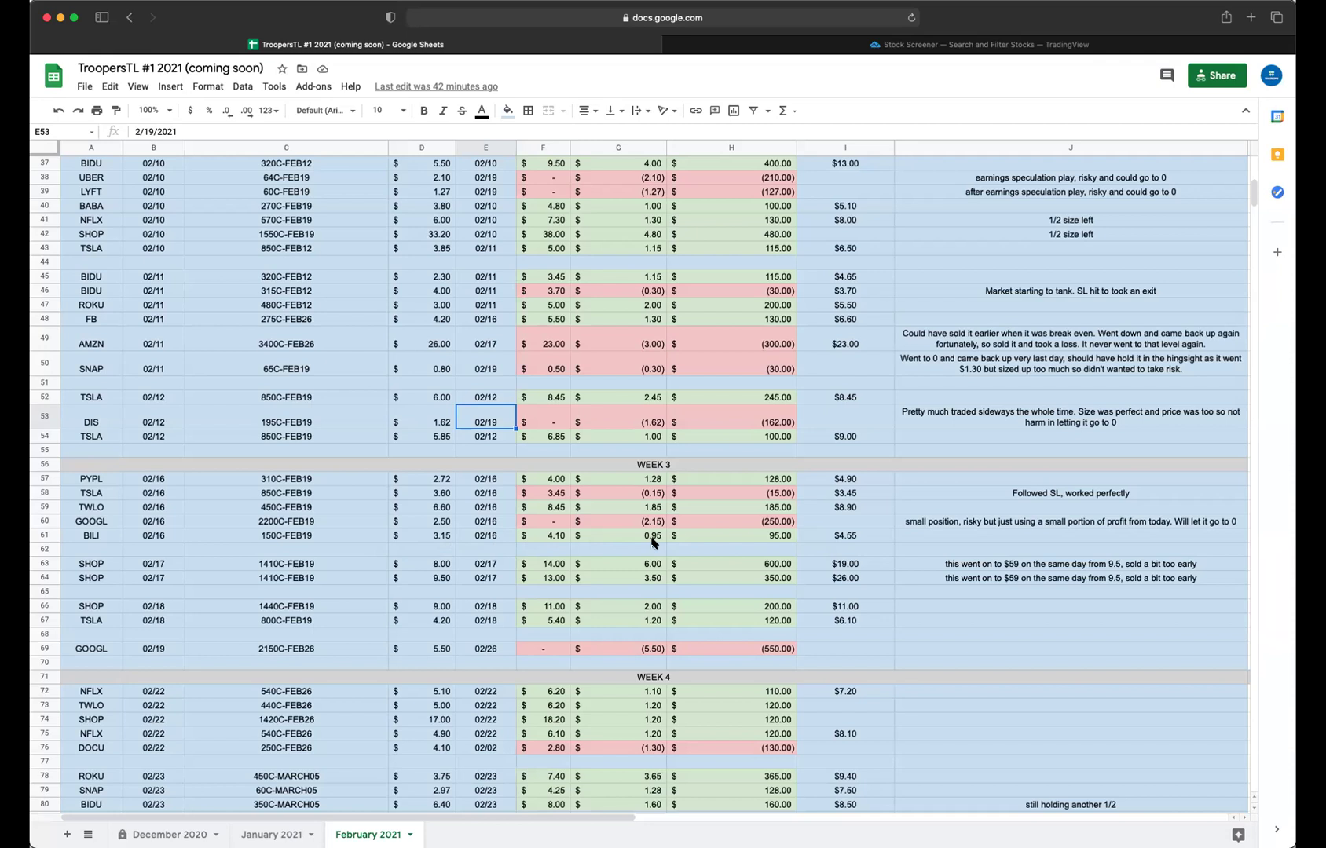
scroll(661, 540, down, 3)
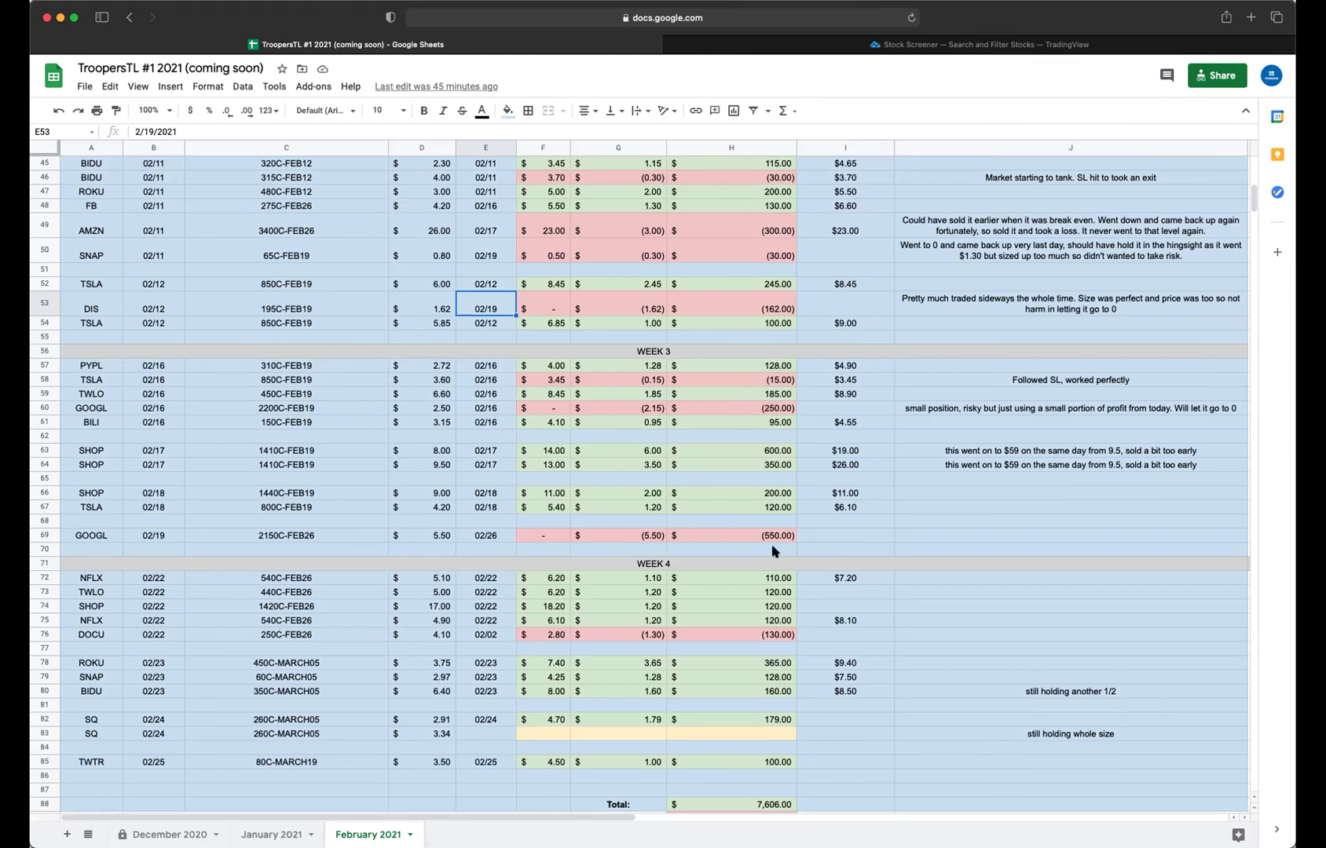
scroll(787, 556, down, 2)
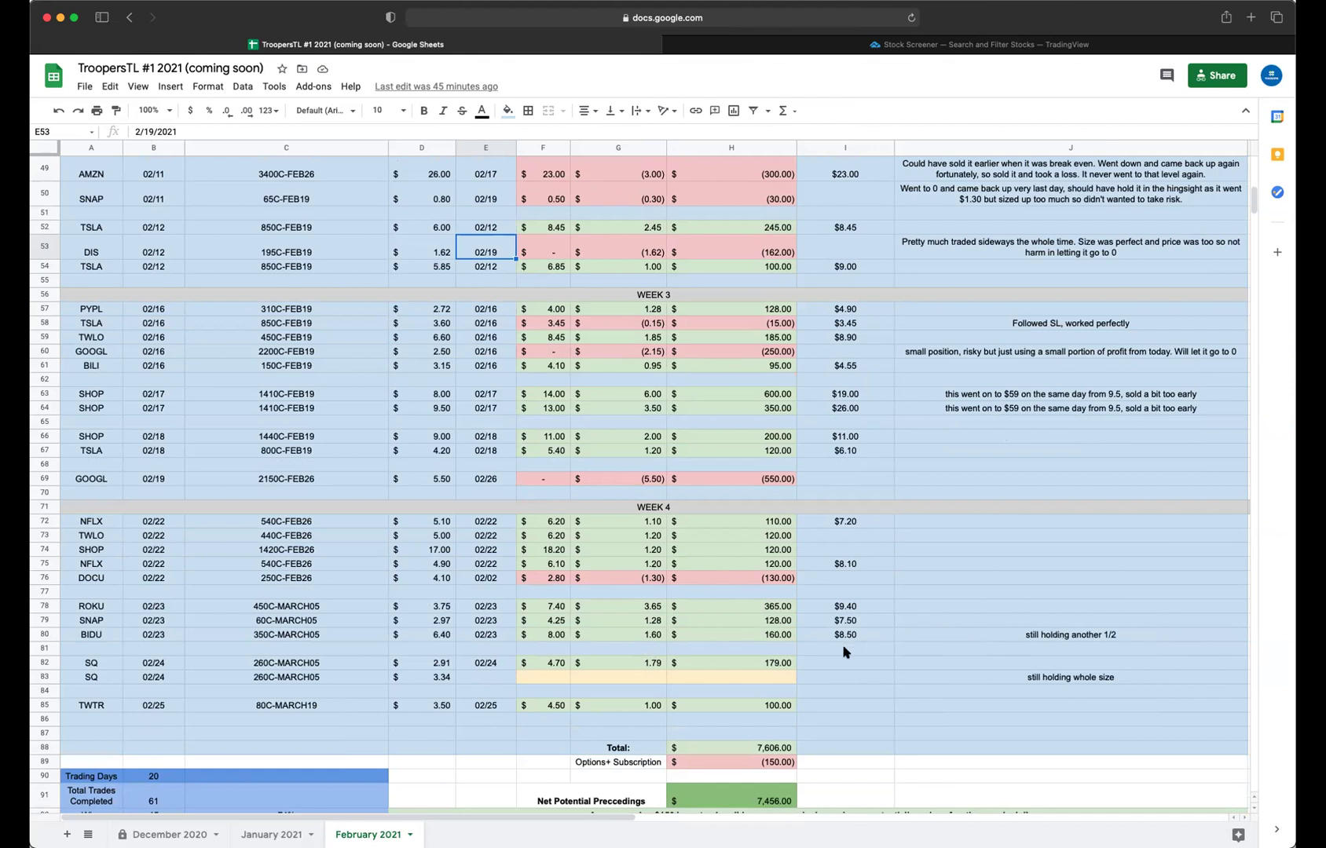
Step: Inspect the Week 4 comments on the BIDU 350C-MARCH05 trade and the open SQ 260C-MARCH05 position
click(1010, 635)
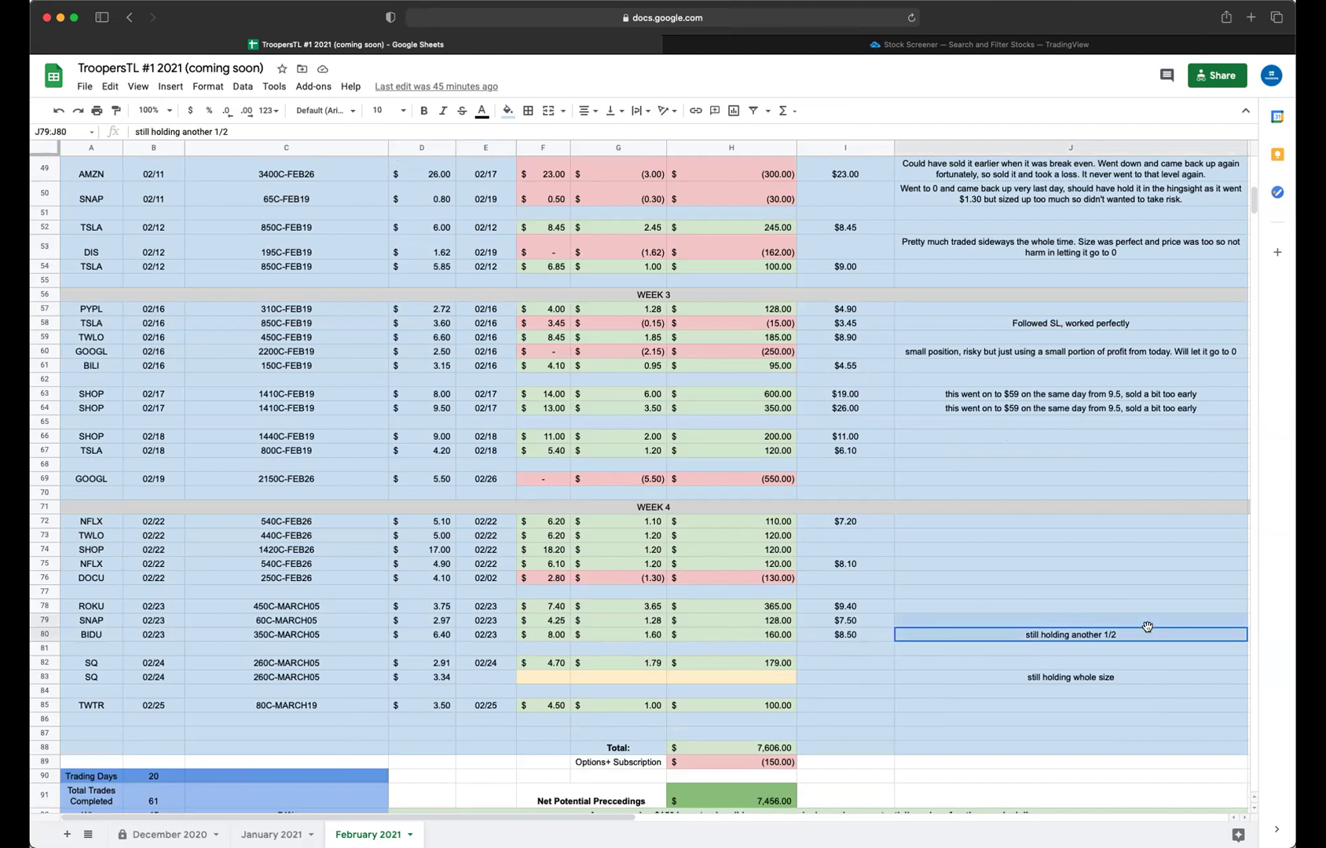
double_click(1146, 636)
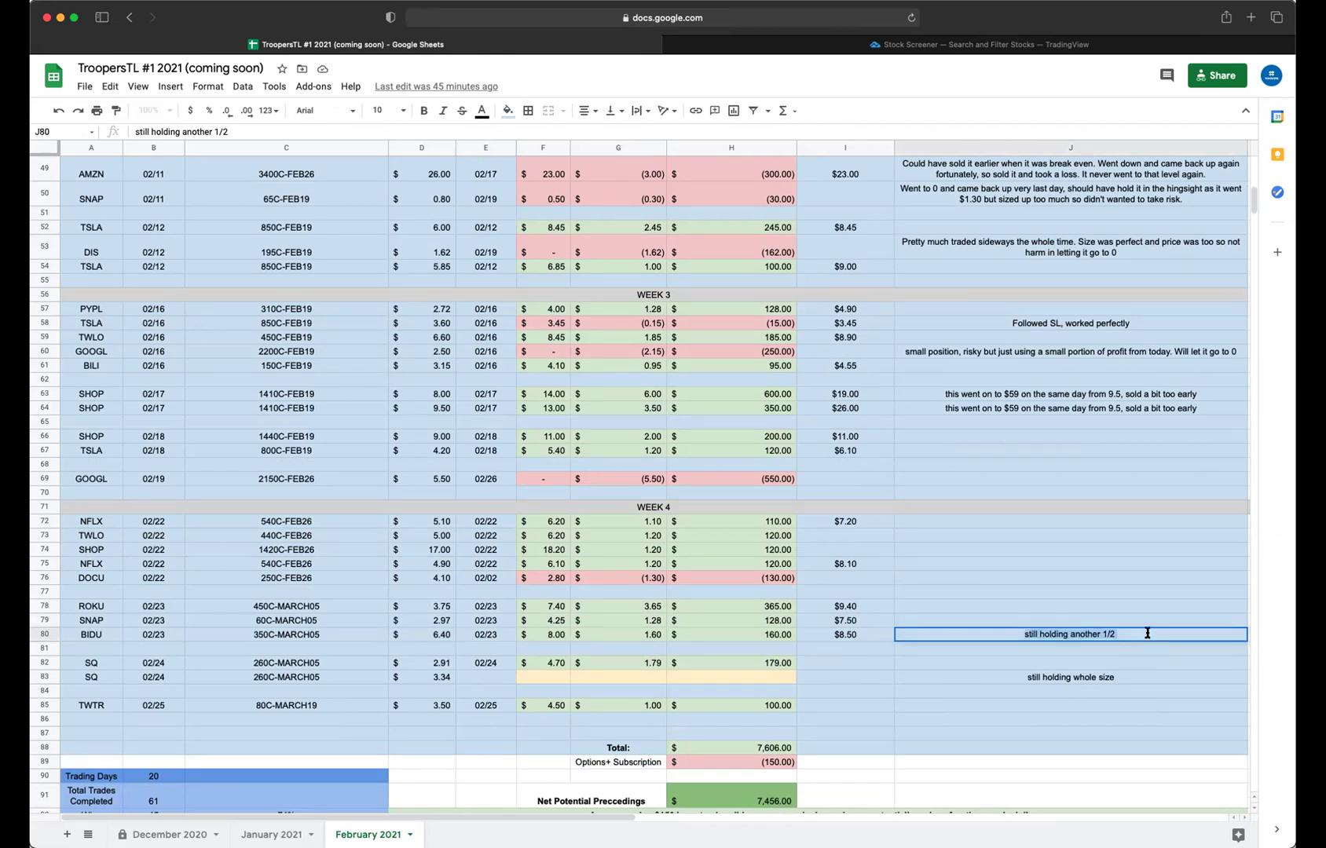
double_click(1025, 676)
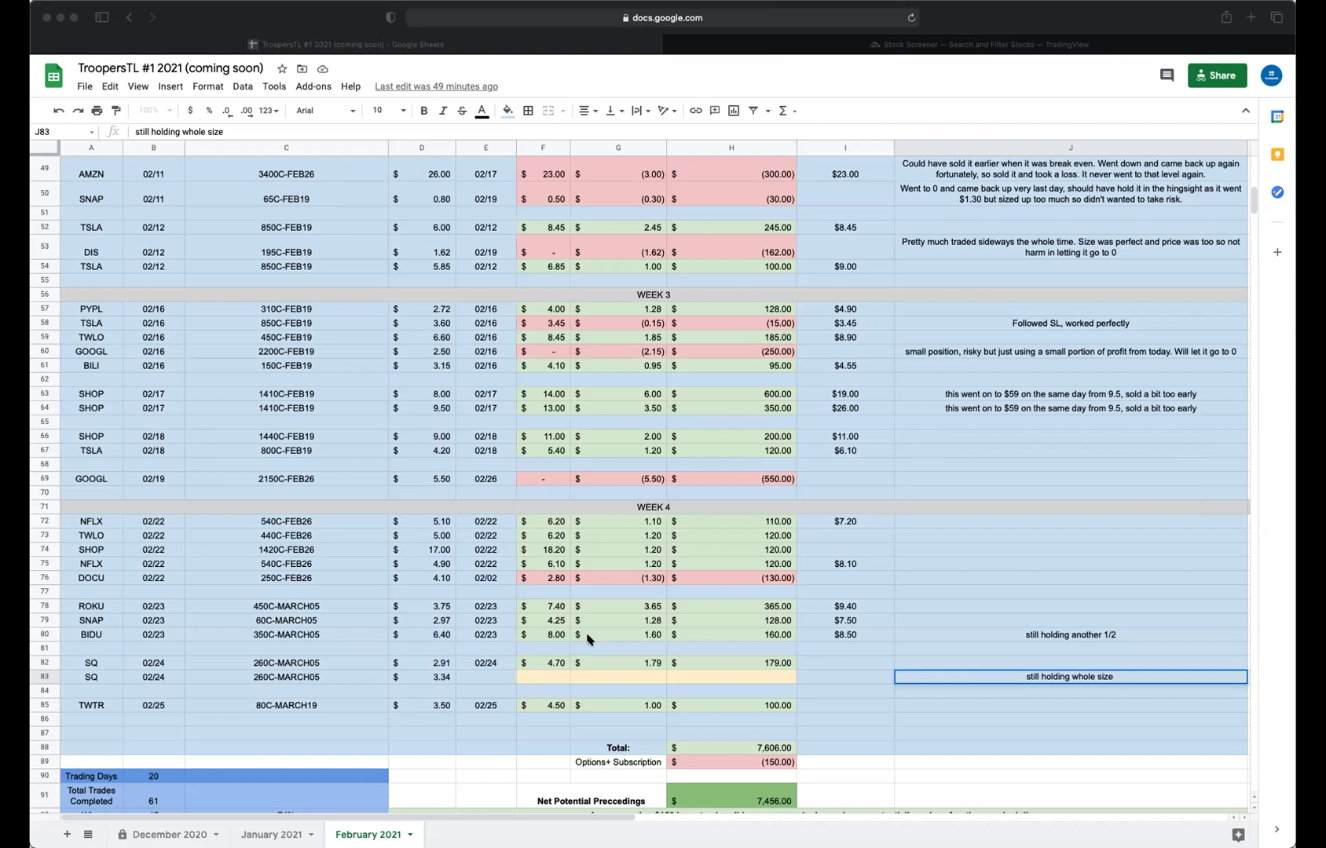
Step: Look over the monthly summary and earlier weeks, and inspect the comment on the 02/16 TSLA 850C-FEB19 trade
scroll(588, 640, down, 5)
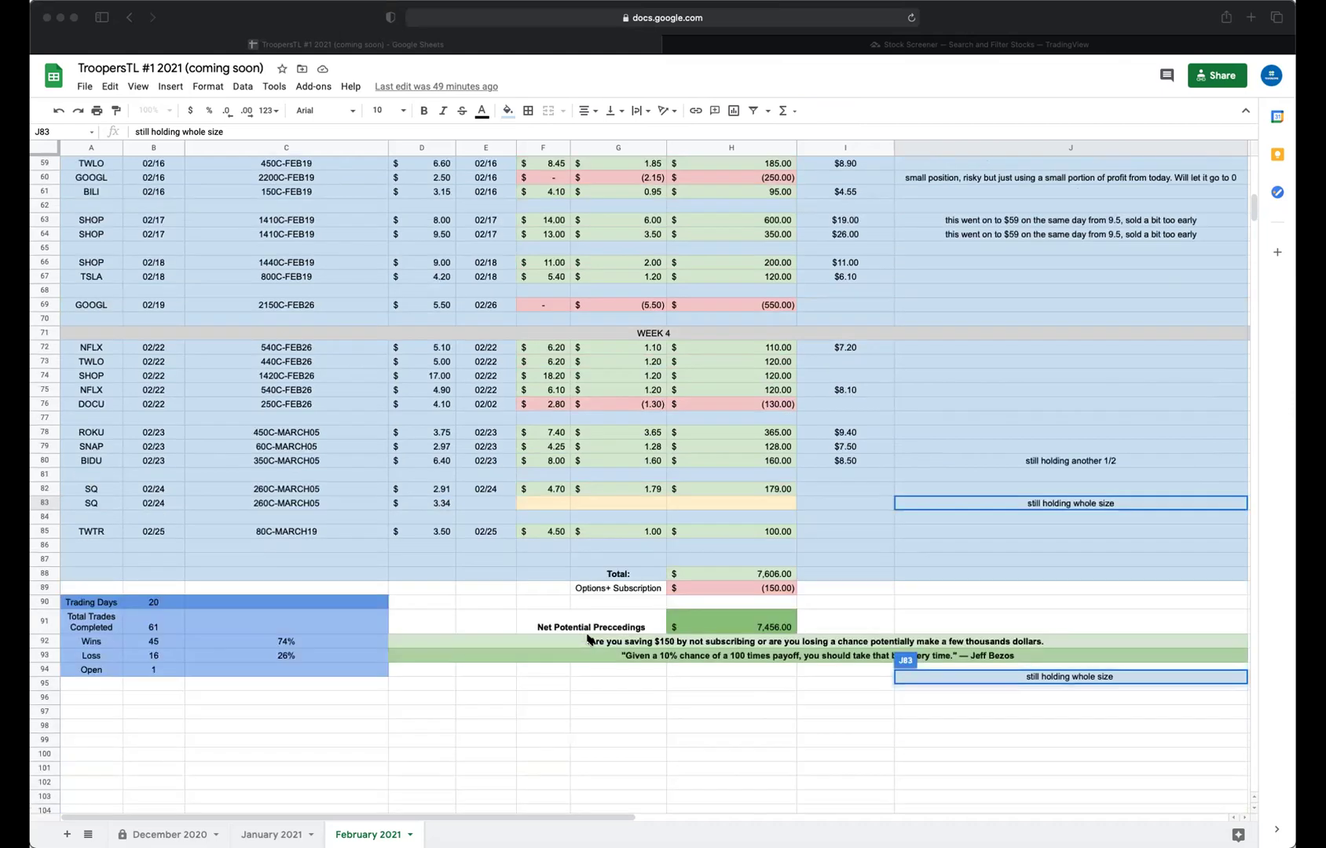
scroll(587, 640, up, 4)
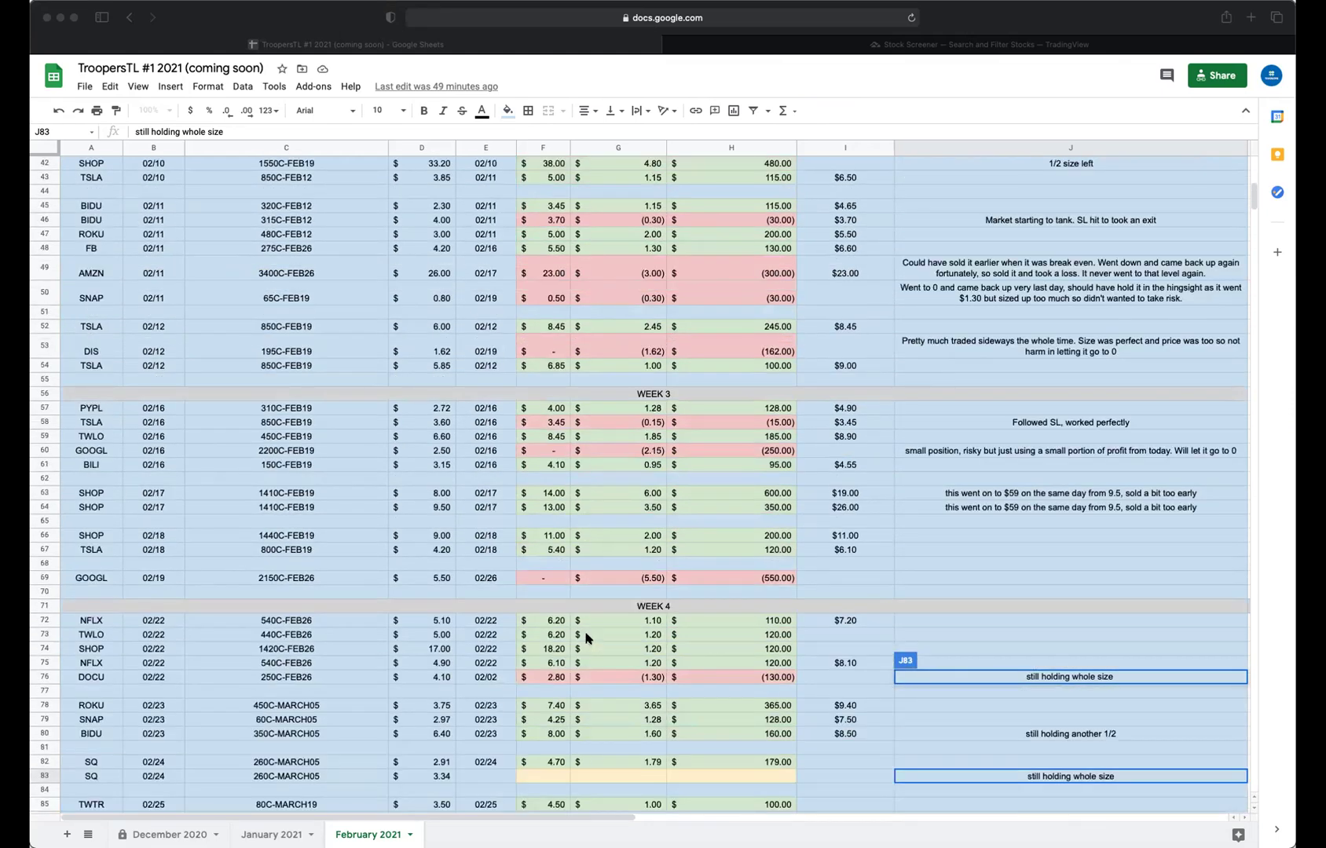
scroll(589, 640, up, 10)
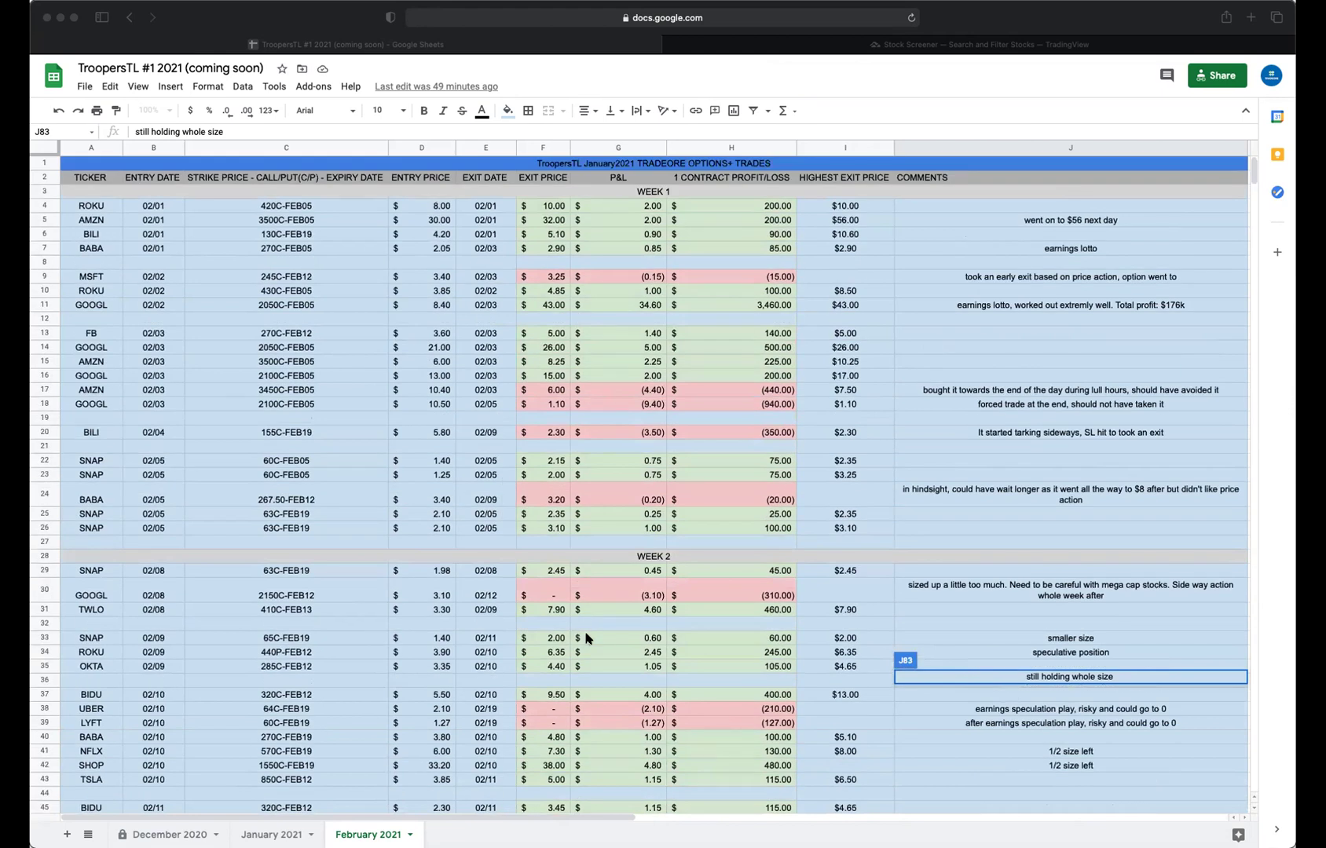
scroll(586, 638, down, 3)
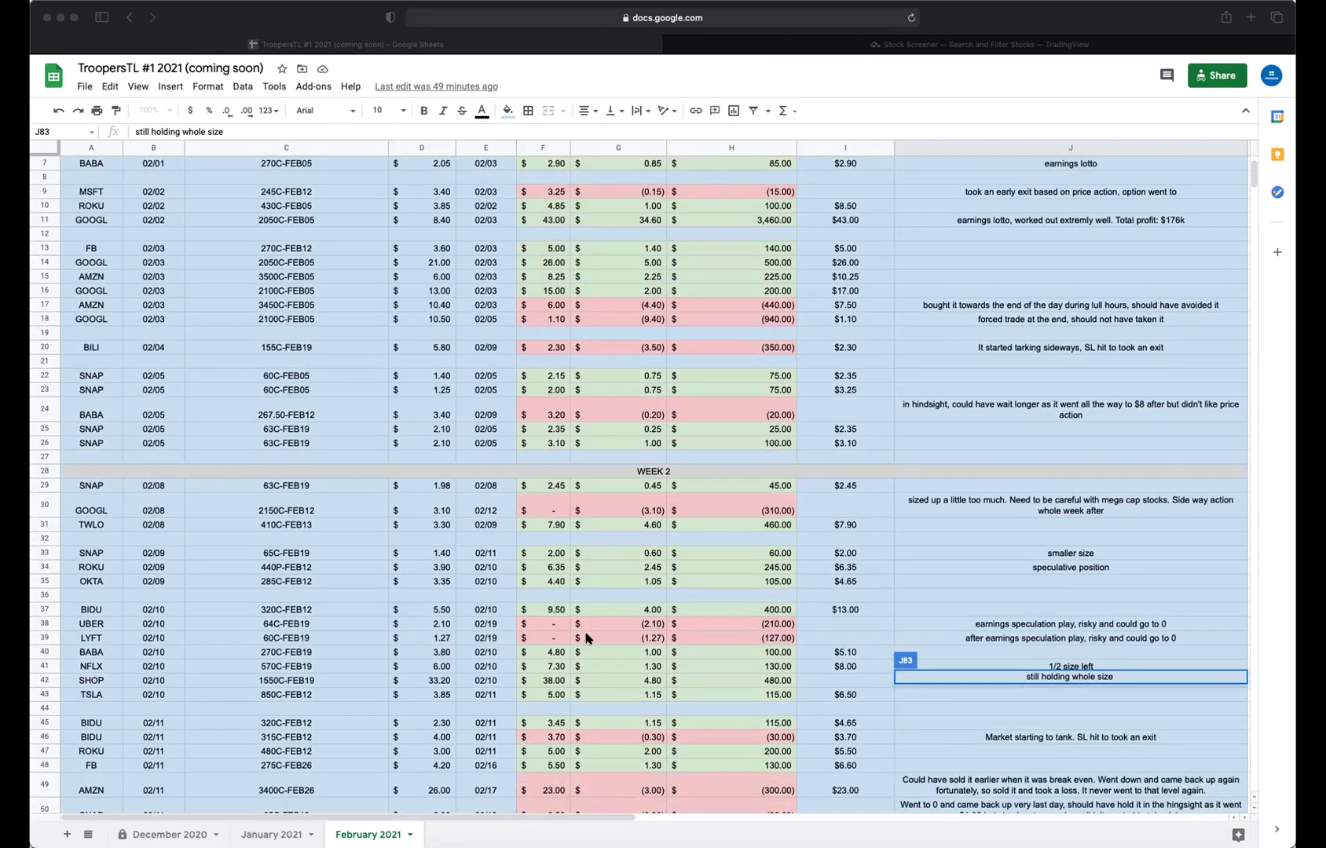
scroll(586, 638, down, 8)
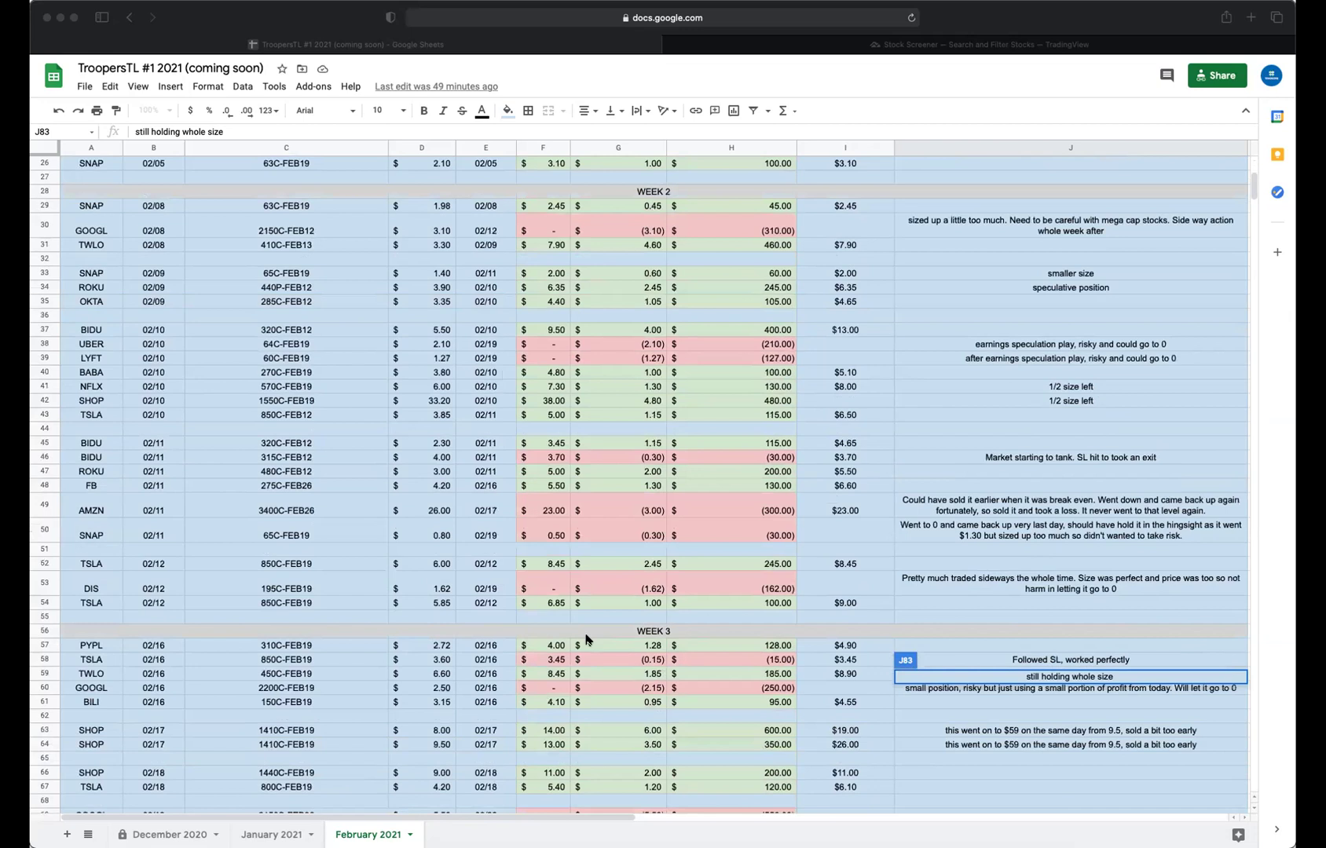
click(994, 660)
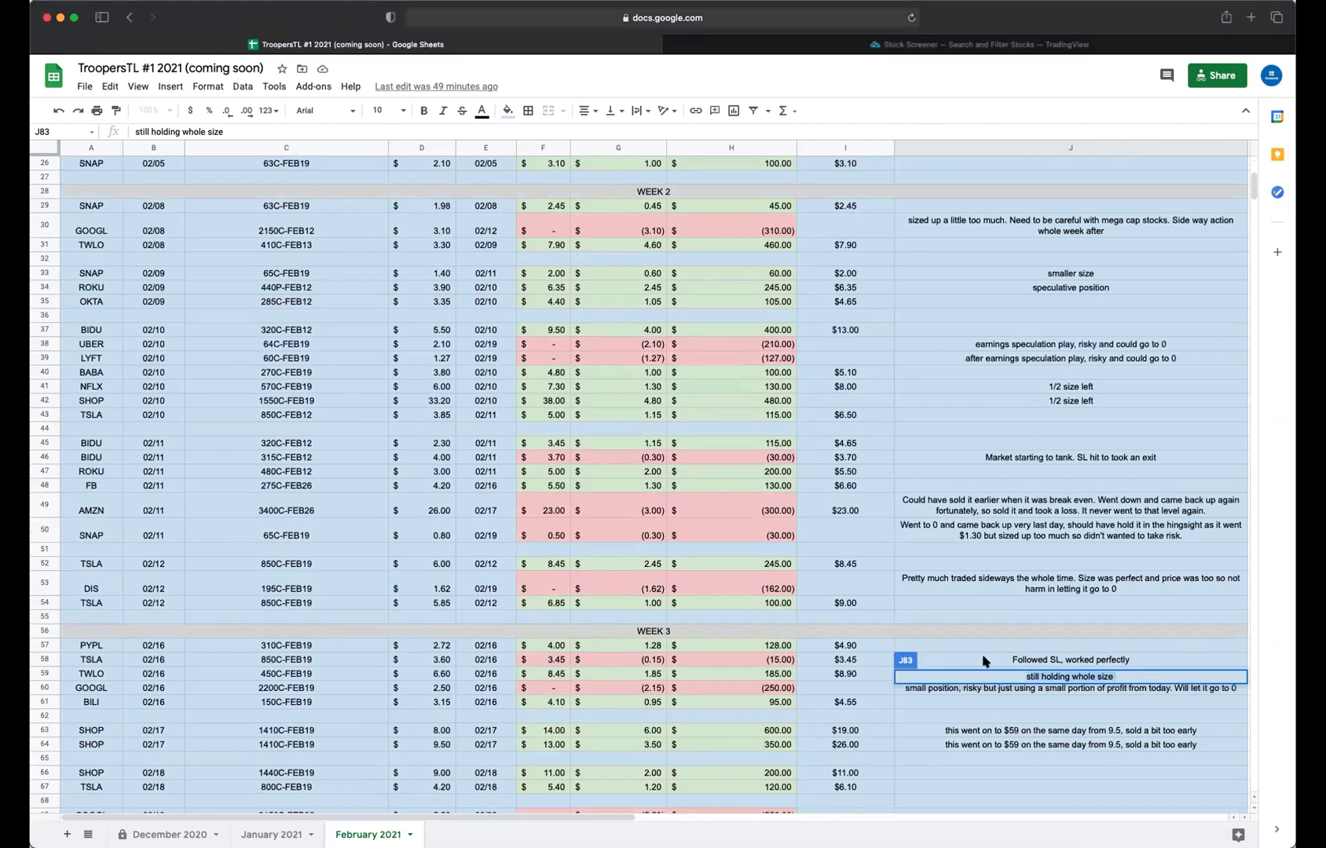
click(984, 660)
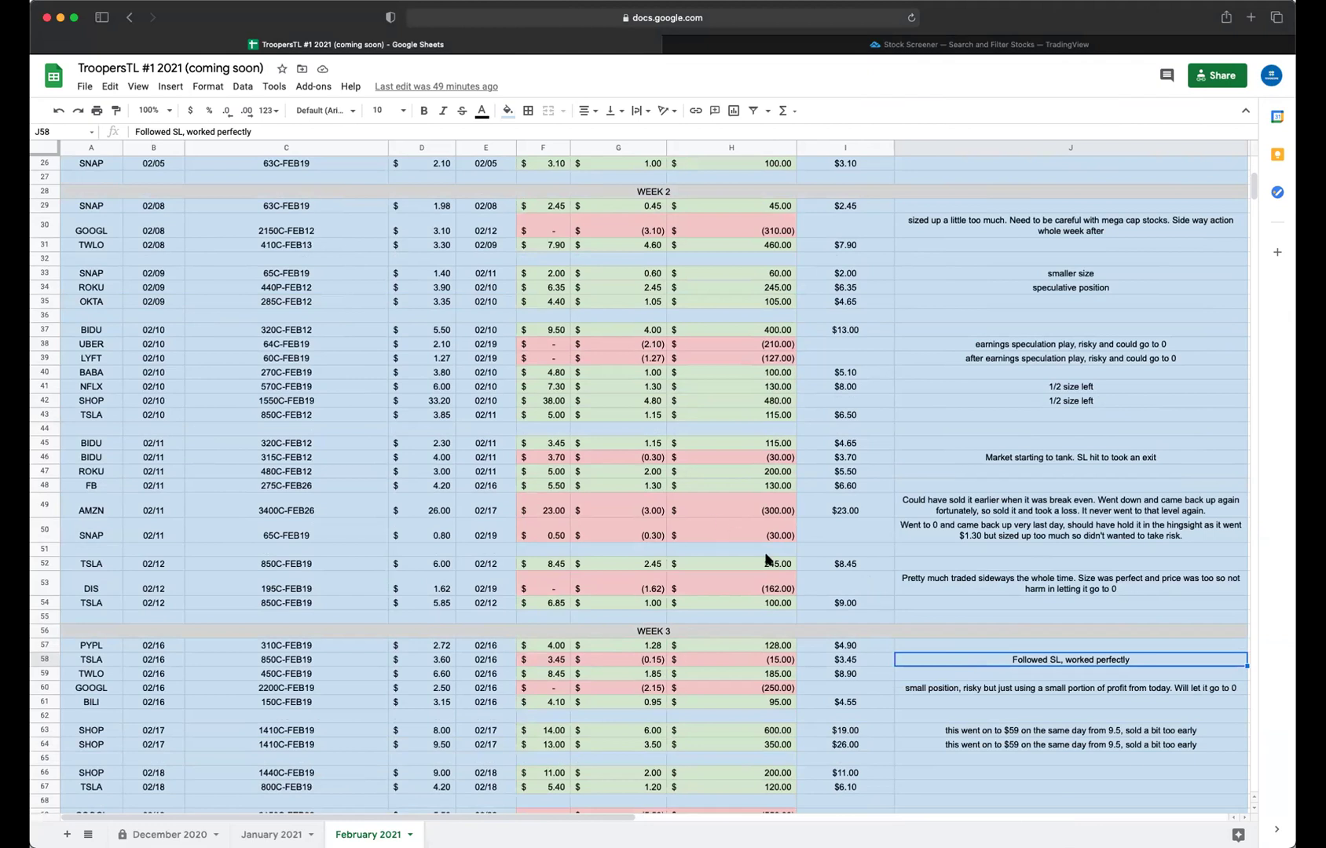
Step: Review the Week 1 losing trades and inspect the one-contract losses of the 02/10 UBER and LYFT trades
scroll(767, 559, up, 8)
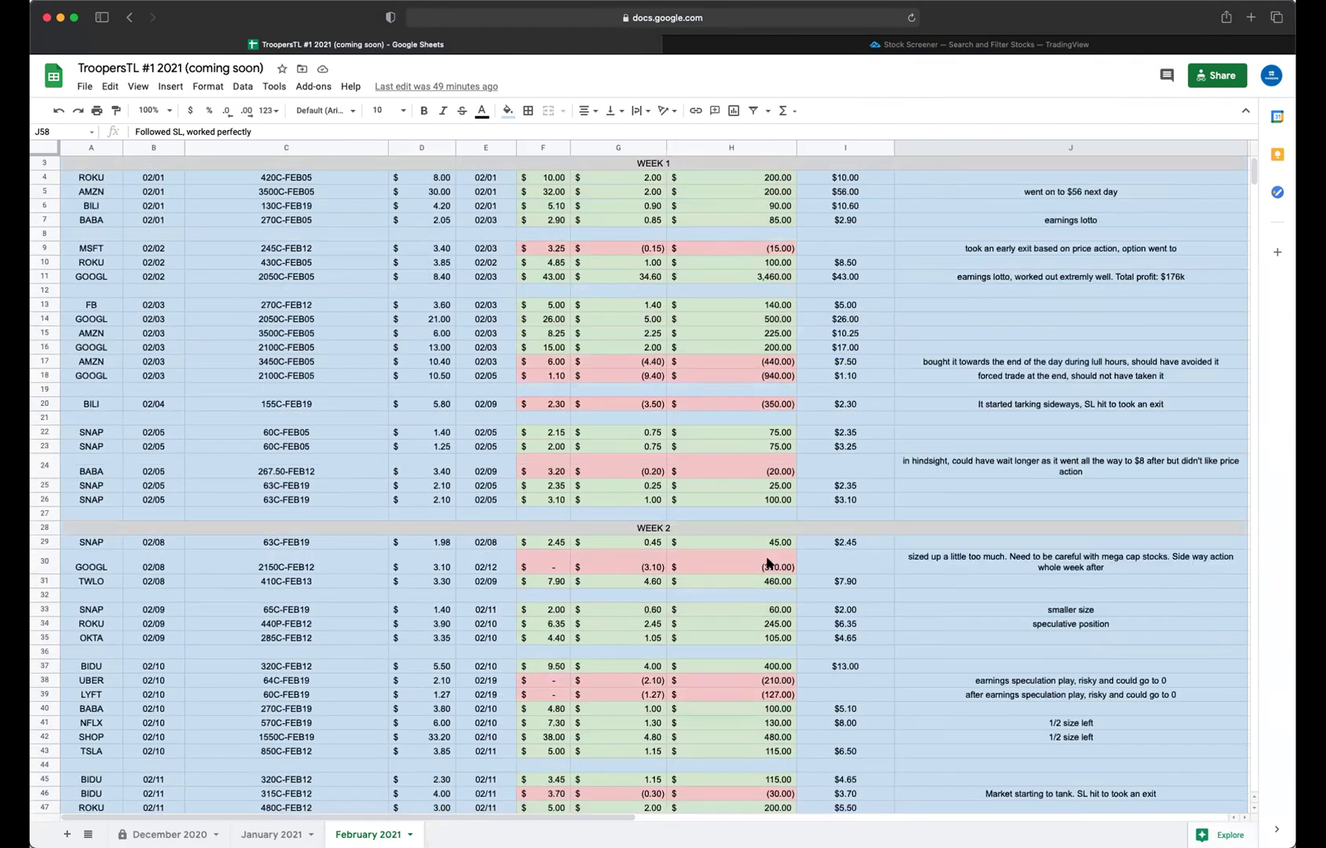
scroll(767, 562, up, 1)
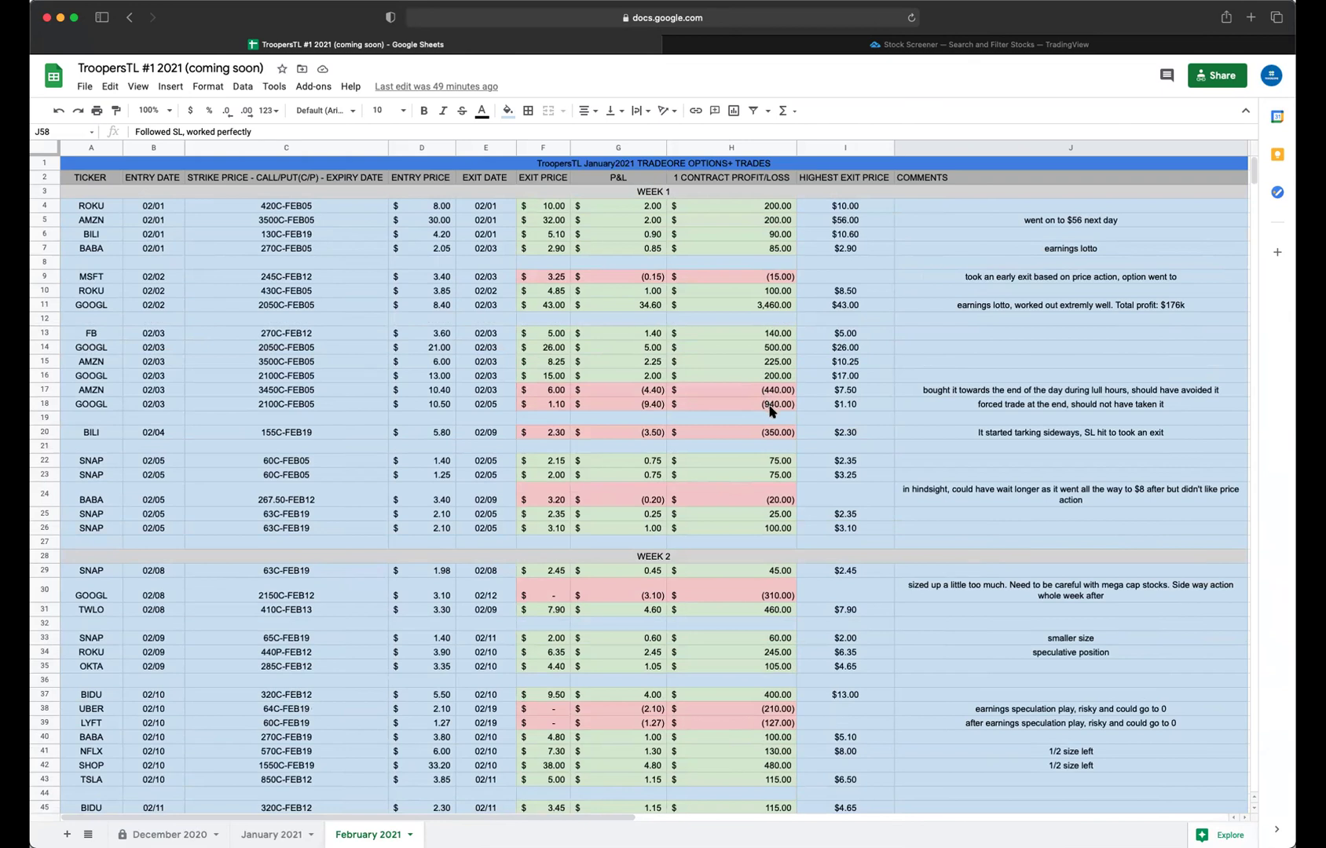
scroll(770, 410, down, 5)
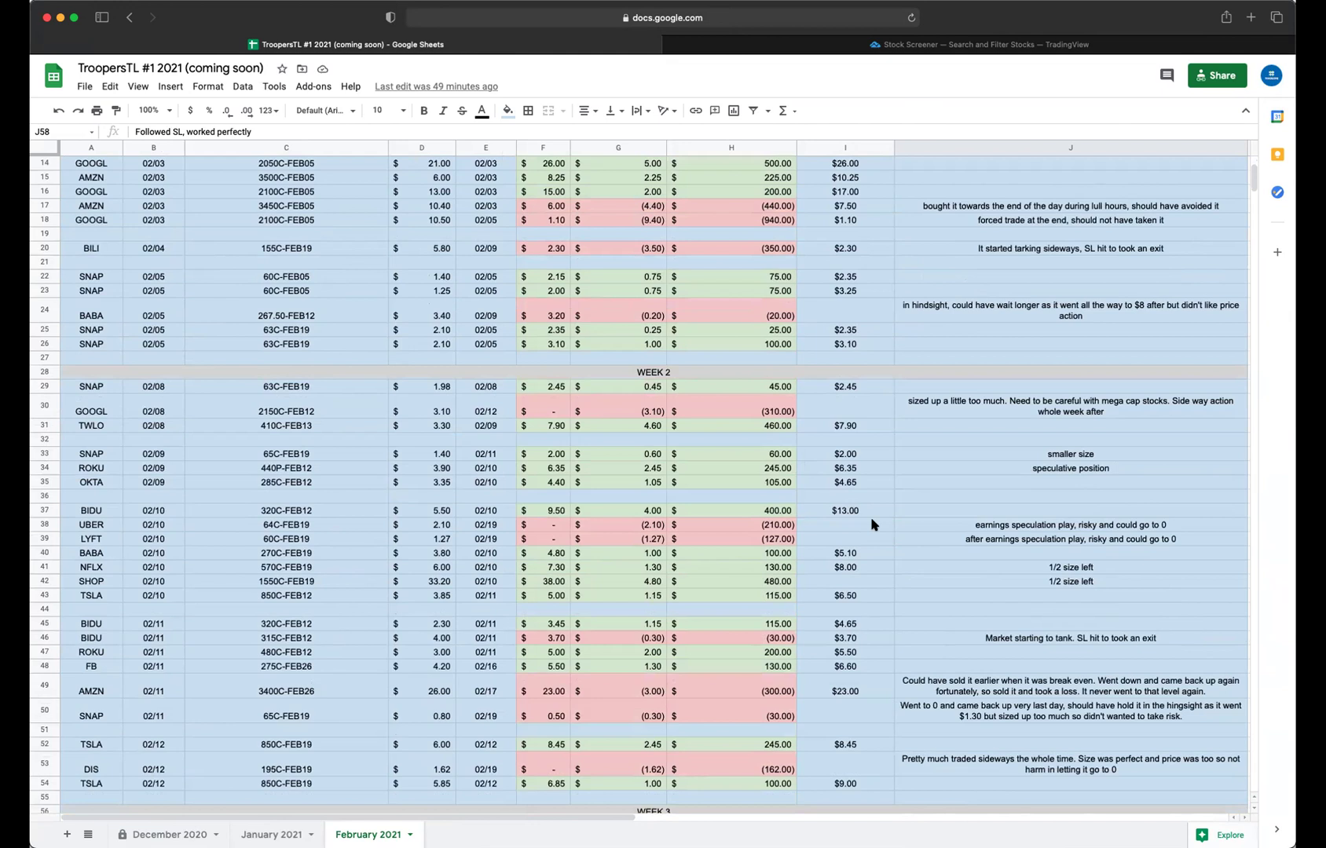
click(774, 526)
click(770, 537)
click(774, 526)
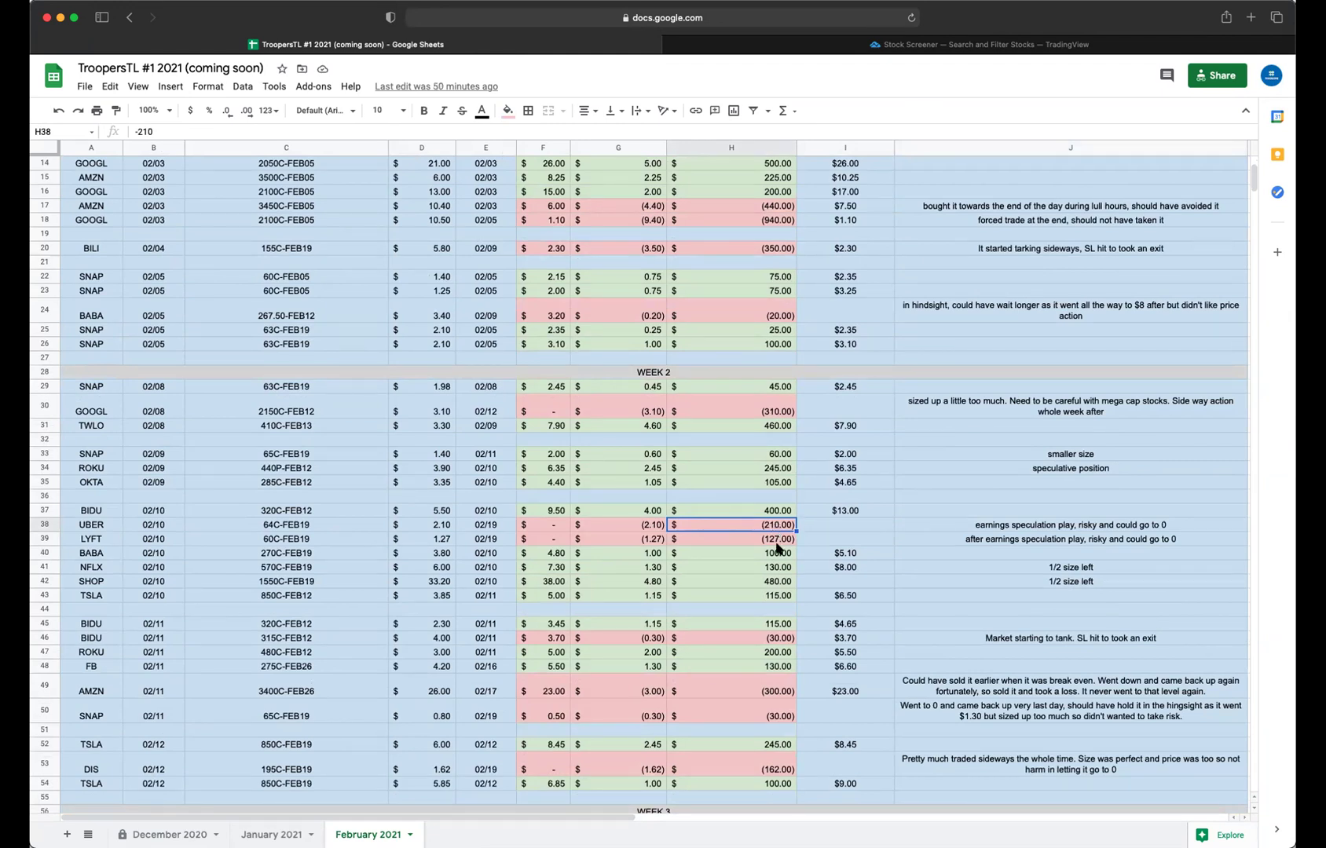
Step: Examine the Week 3 and Week 4 trades down to the net proceeds and win rate, and look back at Week 2
scroll(776, 544, down, 3)
scroll(776, 544, down, 4)
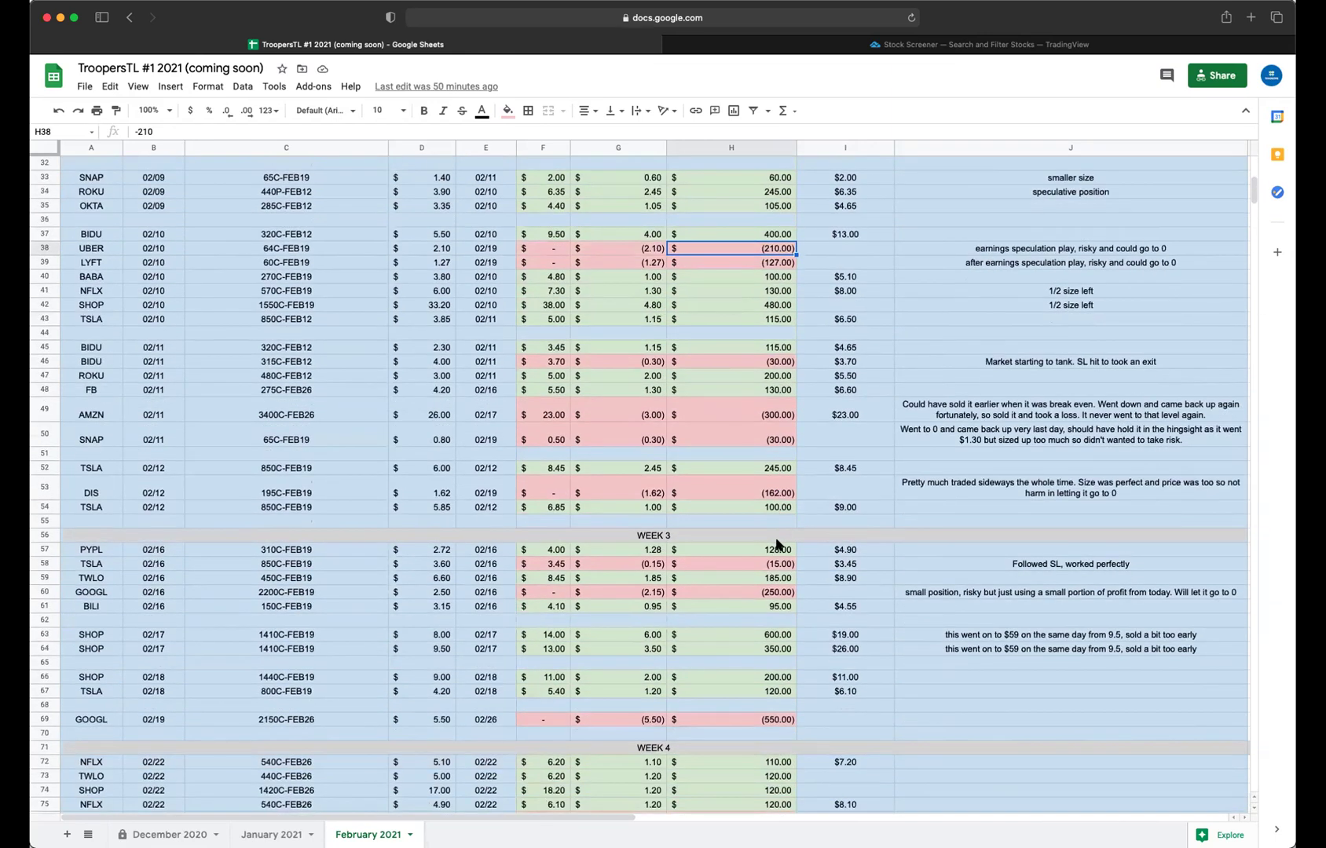
scroll(776, 543, down, 2)
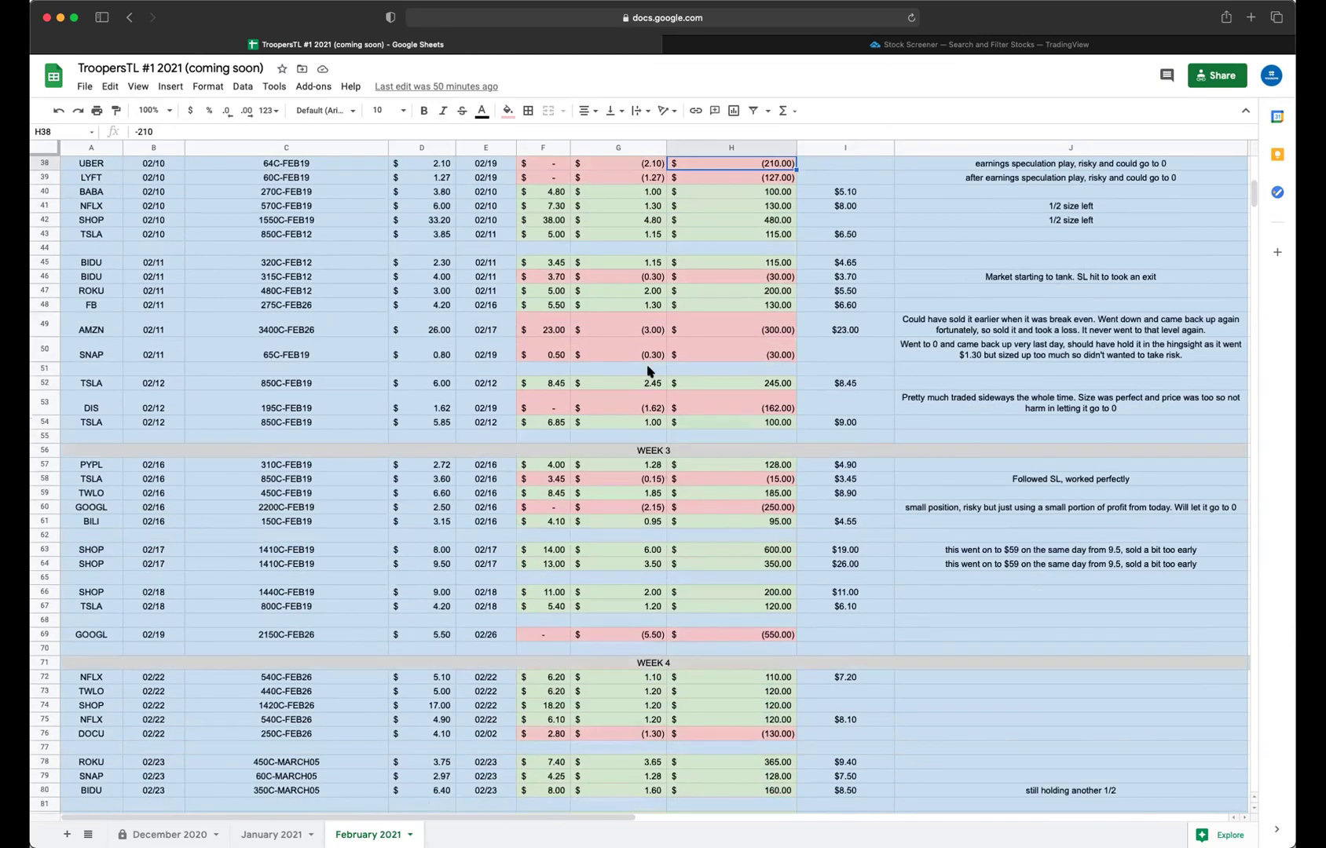
scroll(652, 371, down, 5)
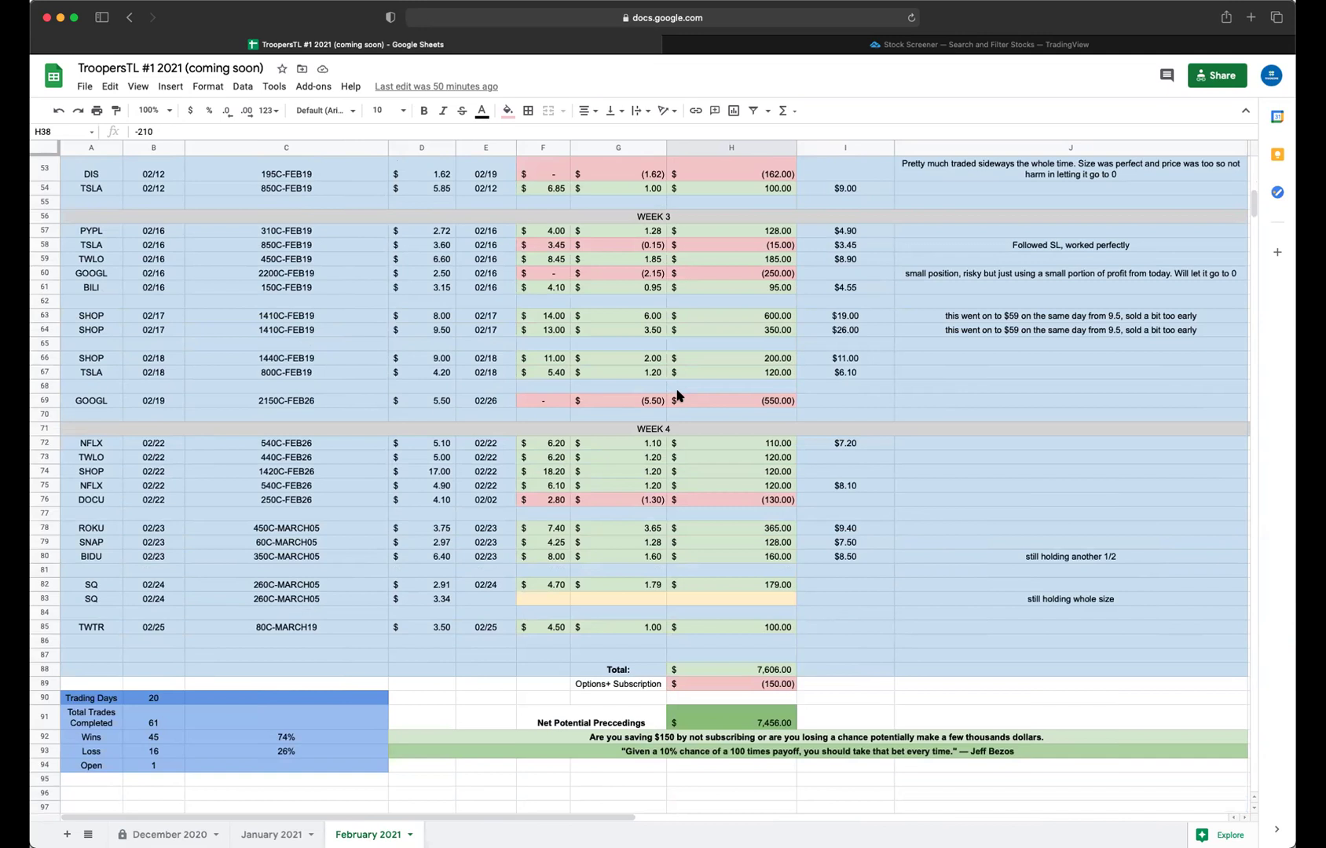
scroll(677, 395, up, 6)
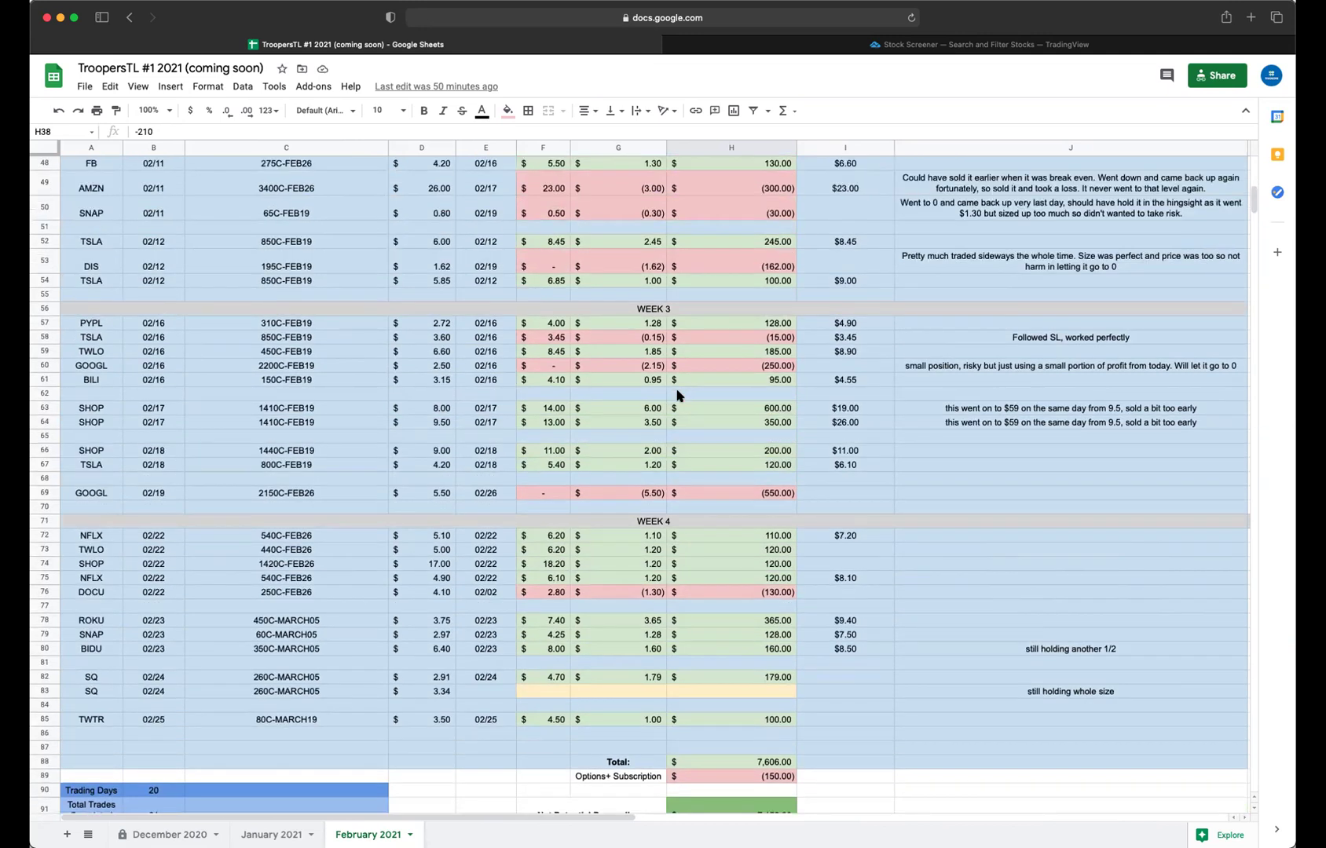
scroll(677, 395, up, 3)
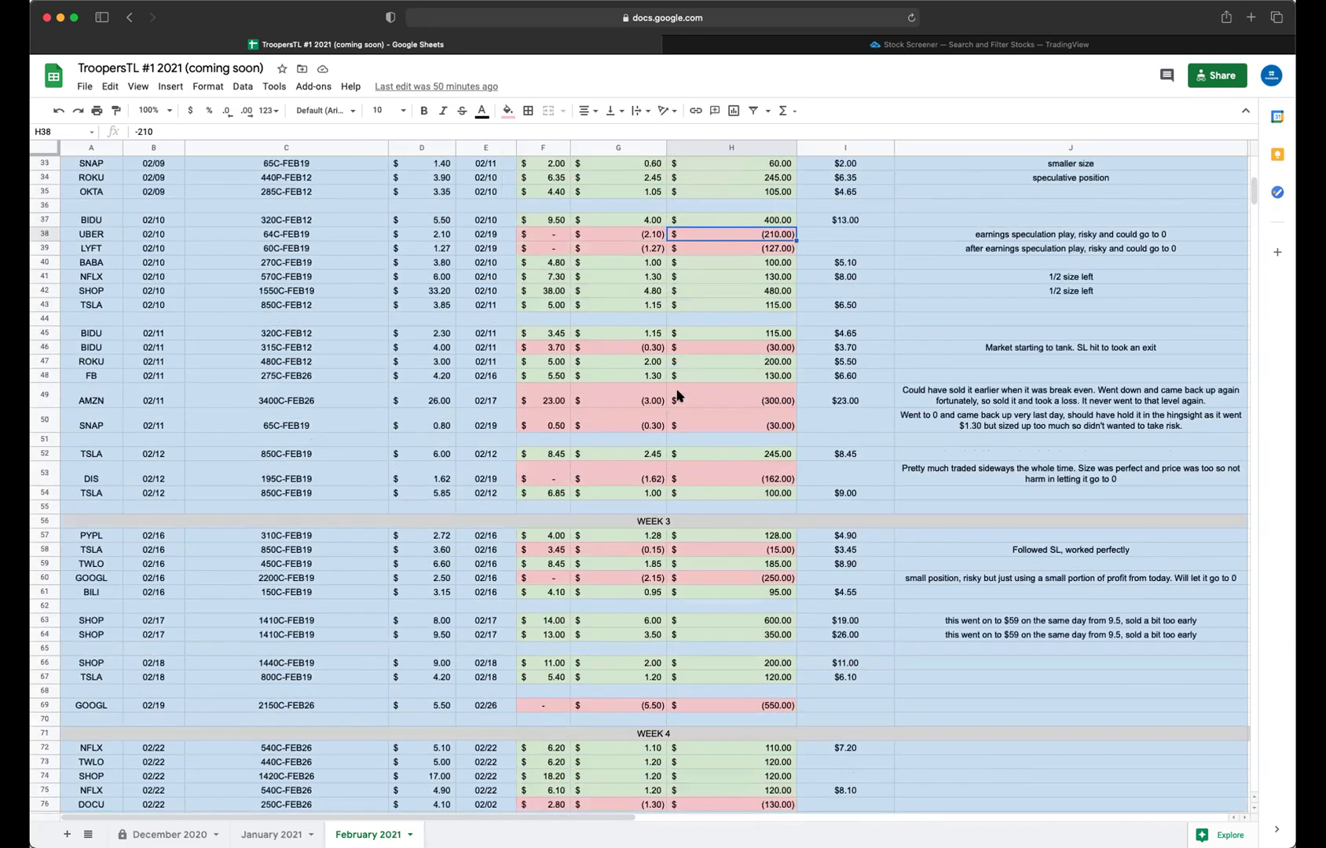
Step: Inspect the entry prices of the expensive contracts: the 02/01 AMZN, 02/03 GOOGL 2050C, 02/11 AMZN, 02/10 SHOP and 02/22 SHOP trades
scroll(677, 395, up, 2)
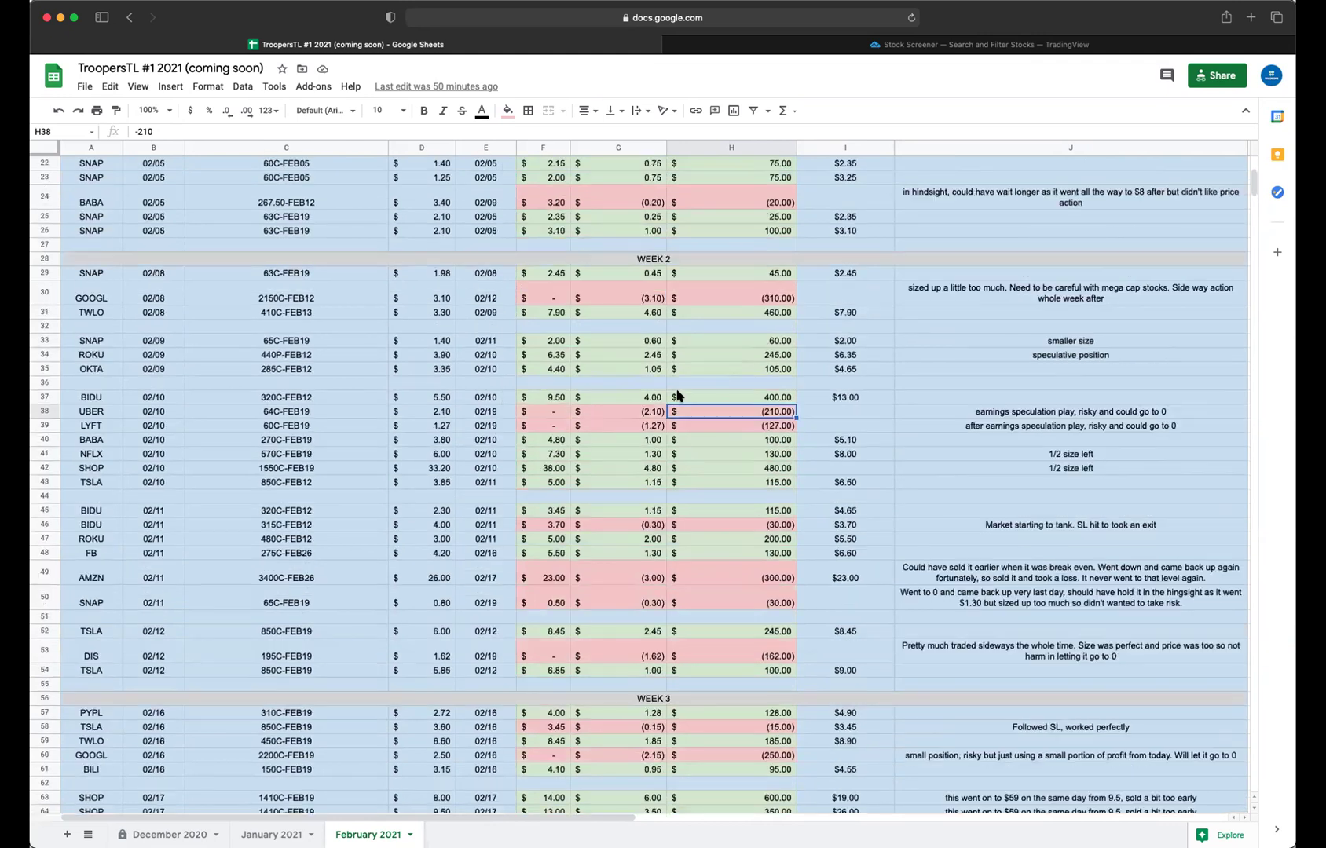
scroll(677, 395, up, 7)
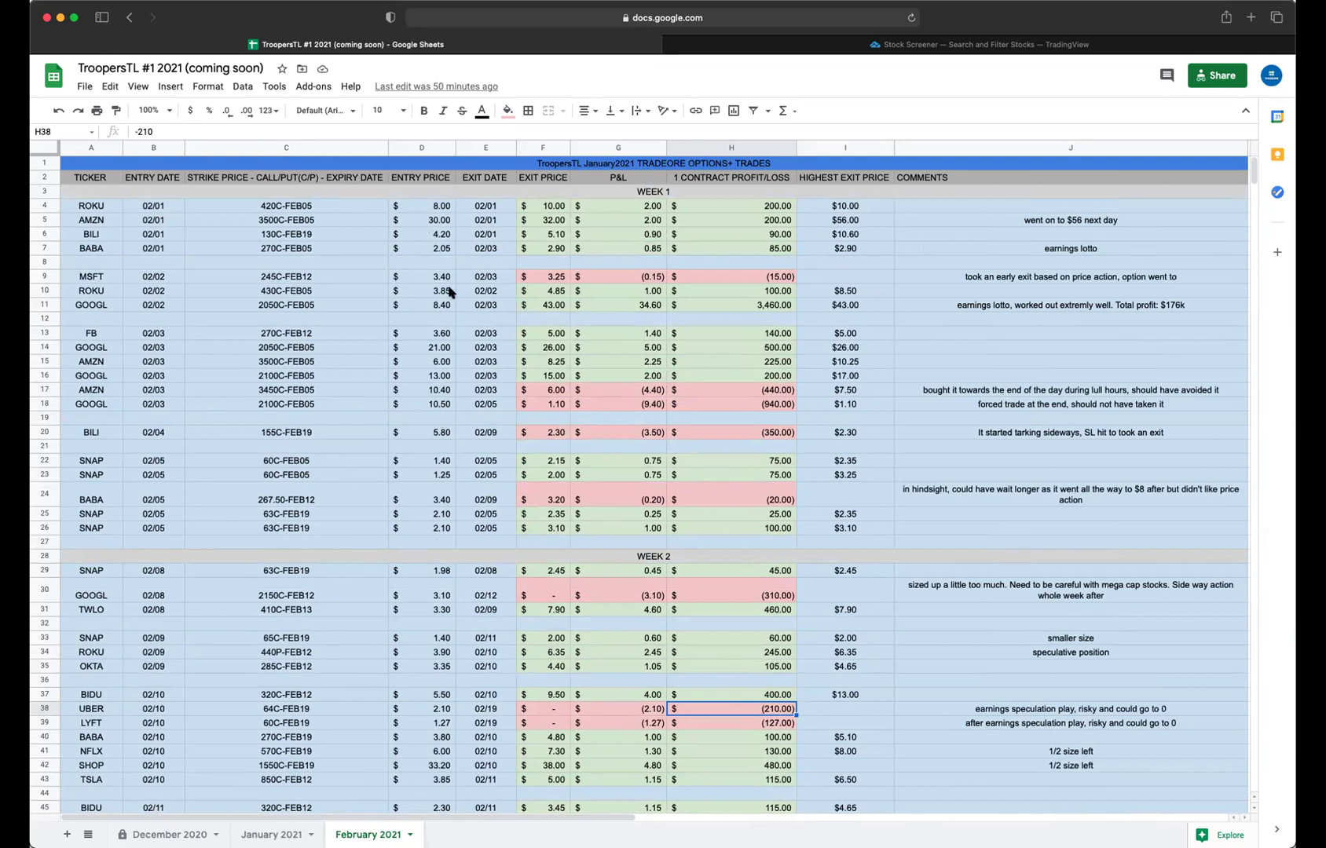
click(446, 222)
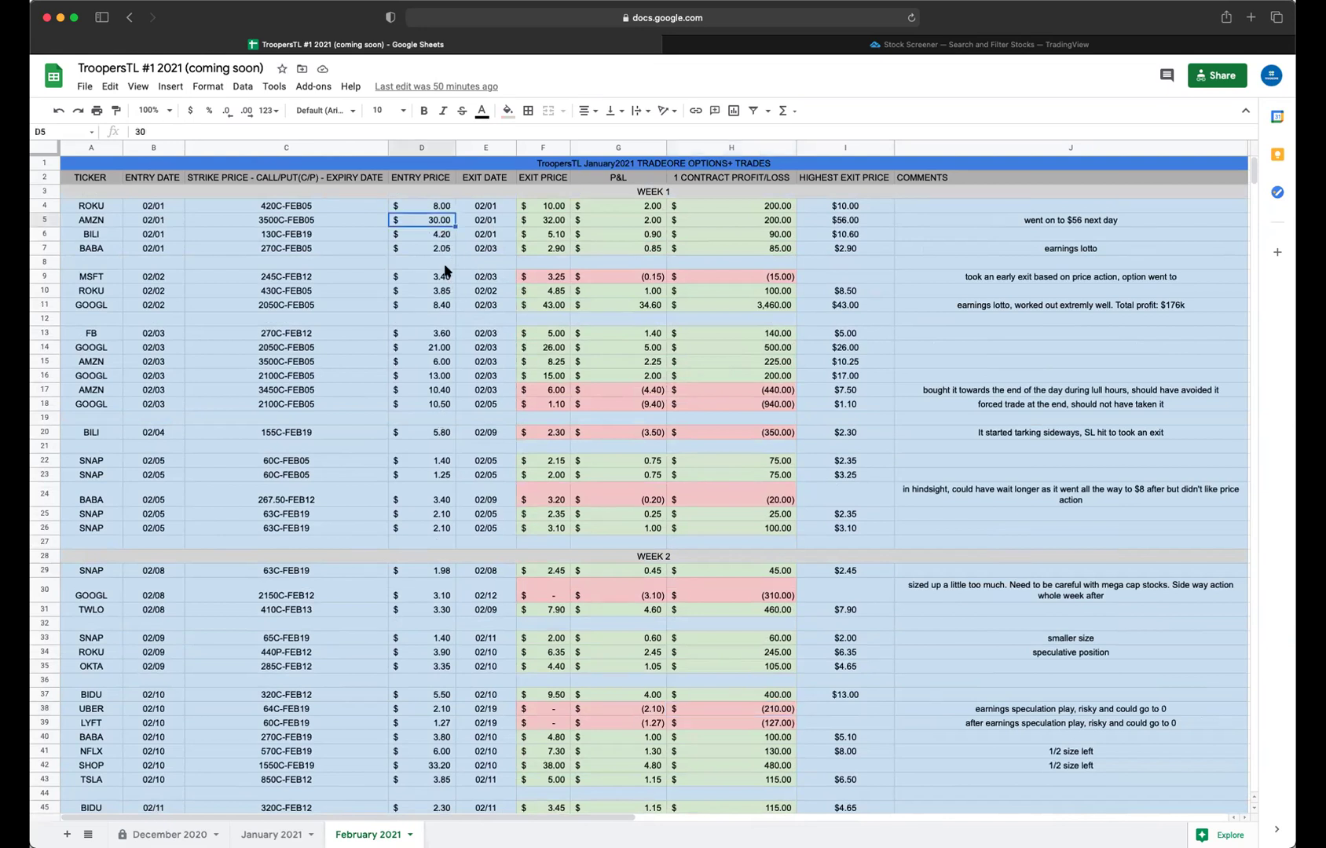
click(450, 343)
scroll(454, 424, down, 5)
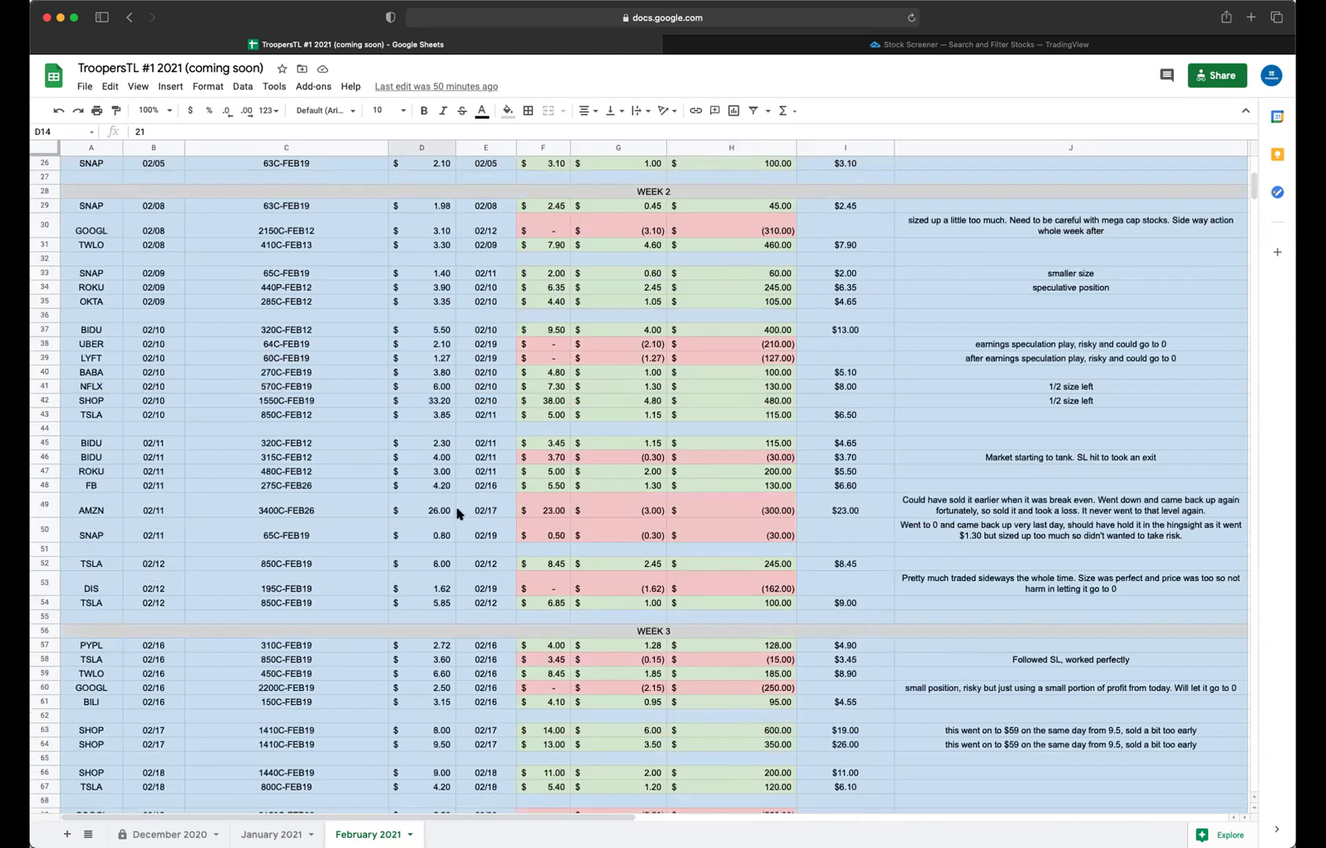
click(453, 511)
click(447, 403)
scroll(468, 456, down, 6)
click(449, 433)
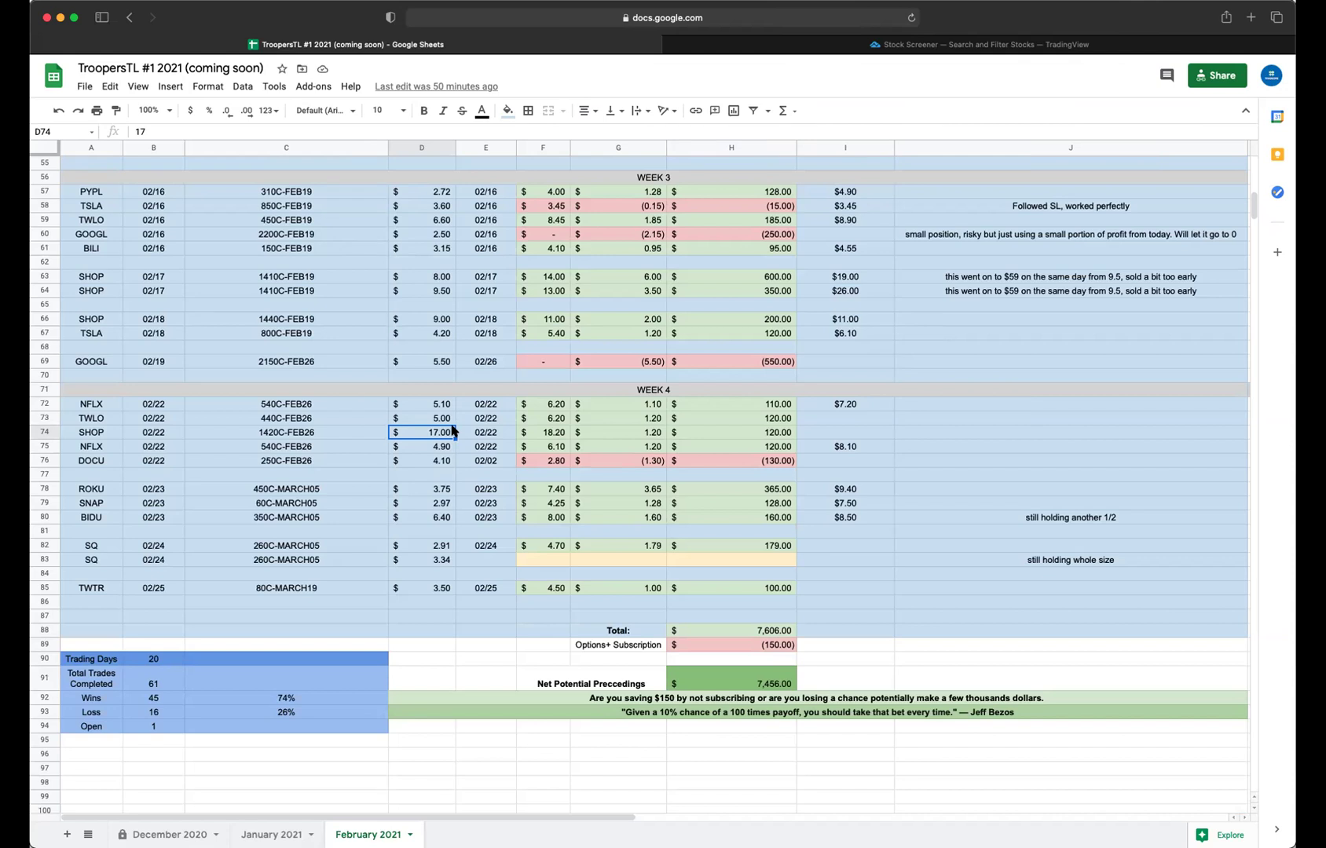
Step: Check the entry prices of the 02/11 AMZN 3400C-FEB26 and 02/12 DIS 195C-FEB19 trades, and look over Weeks 3 and 4
scroll(451, 430, up, 15)
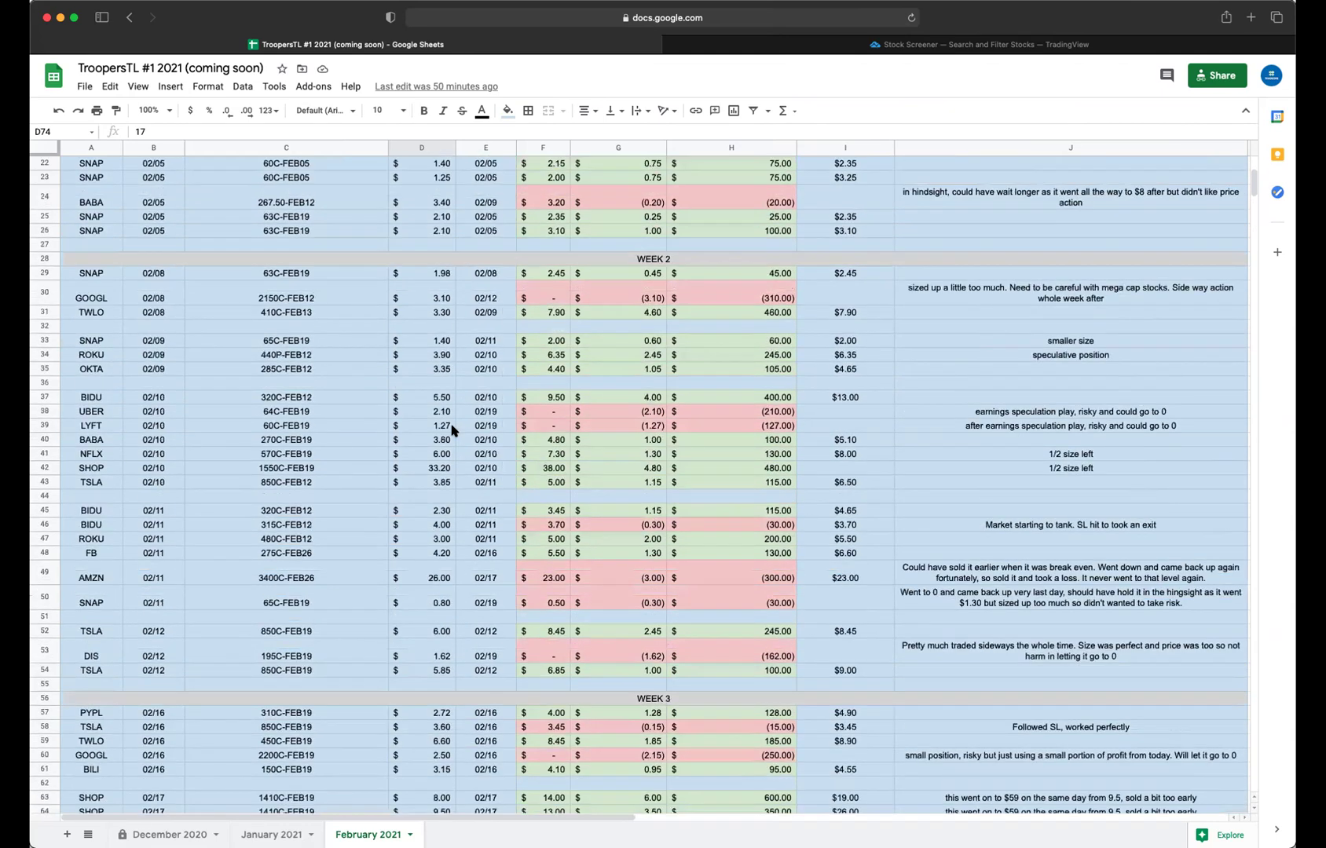
scroll(565, 357, down, 1)
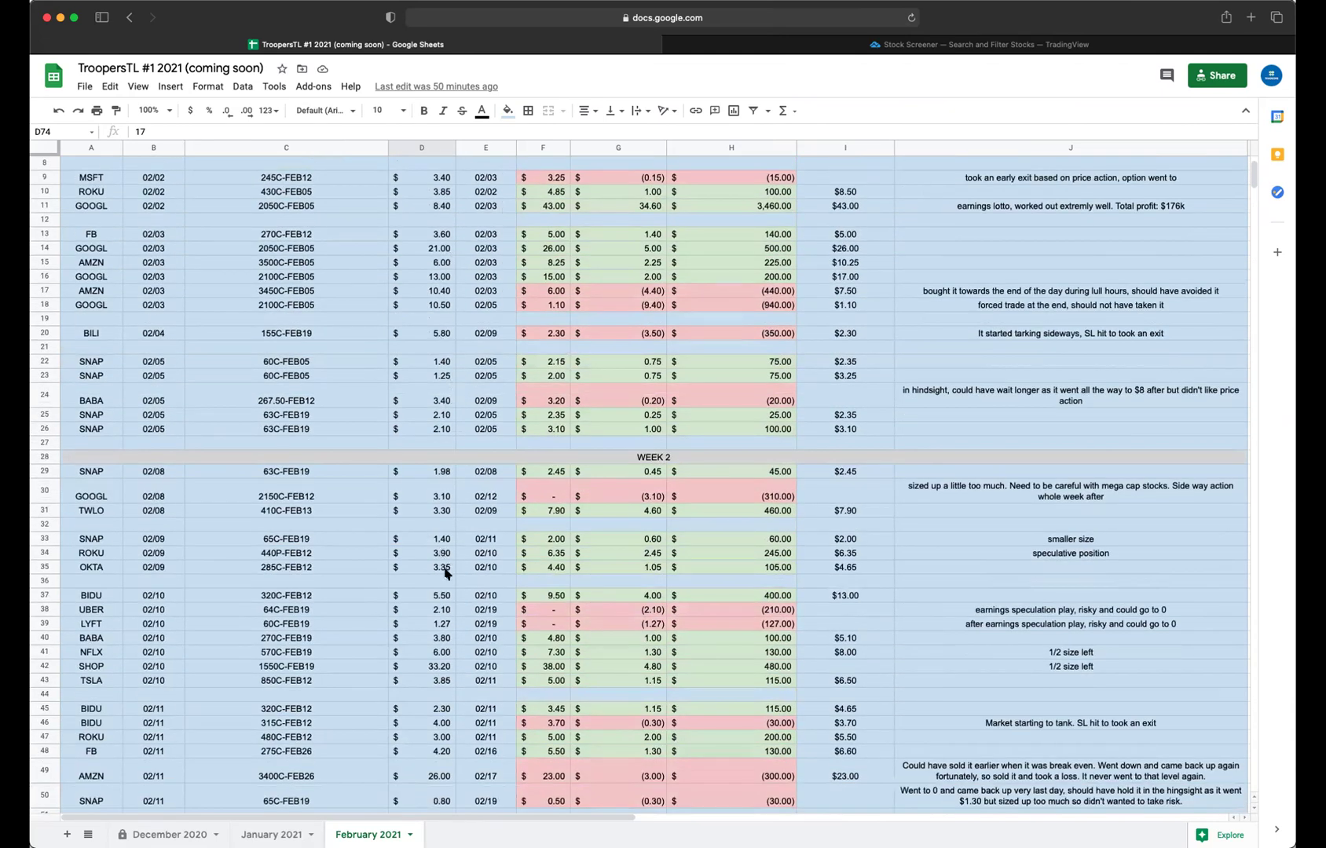
click(441, 774)
scroll(441, 769, down, 3)
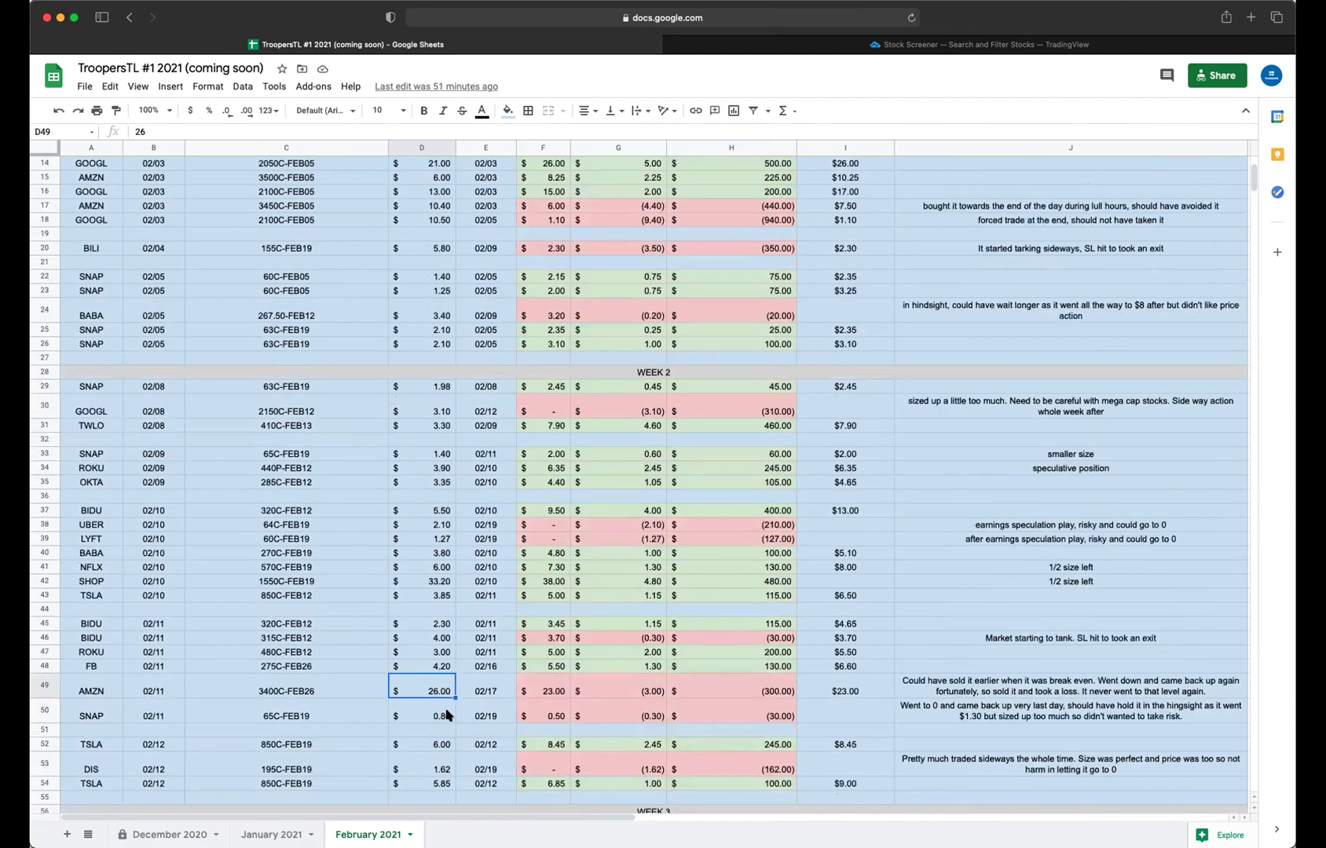
scroll(446, 714, down, 3)
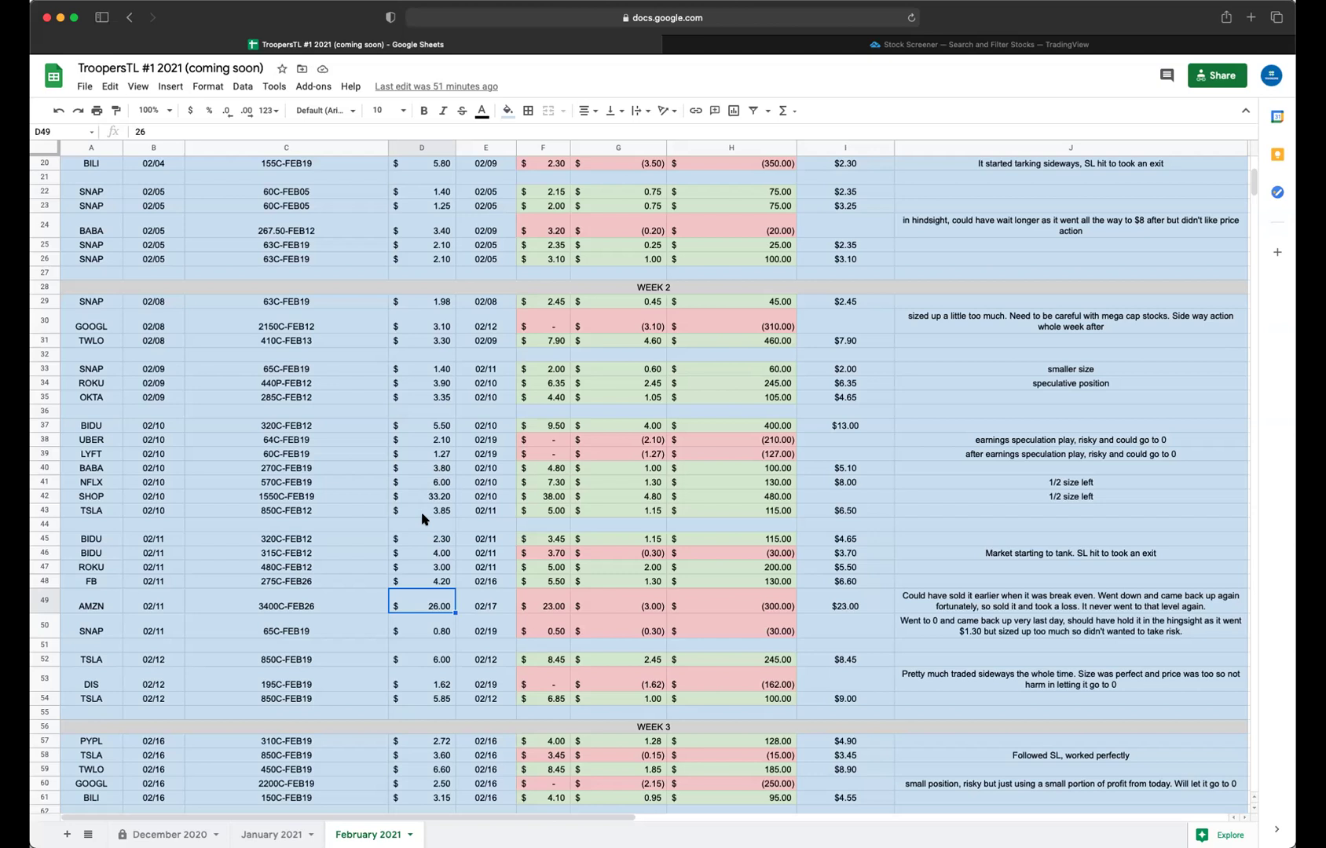
scroll(432, 582, down, 3)
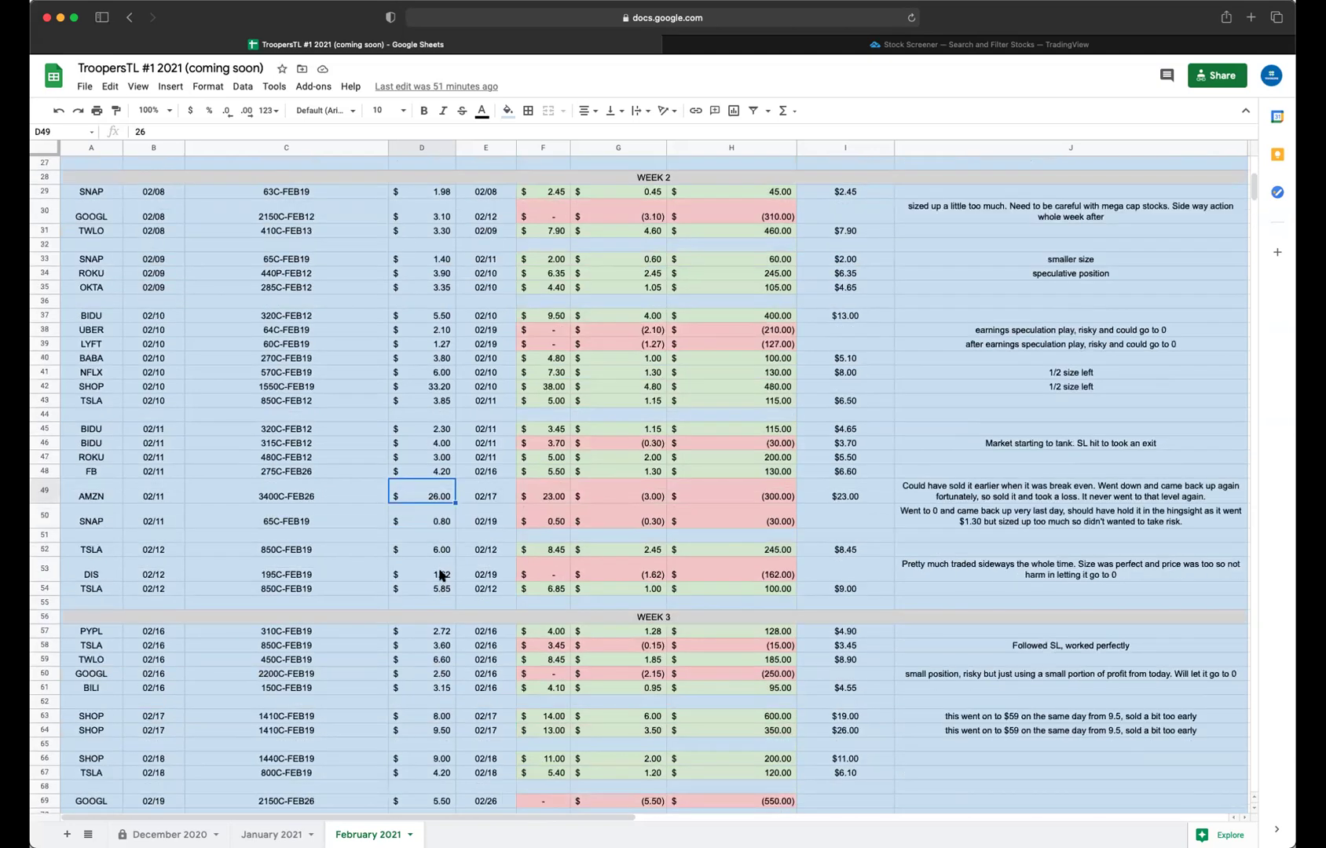
click(440, 576)
scroll(490, 718, down, 6)
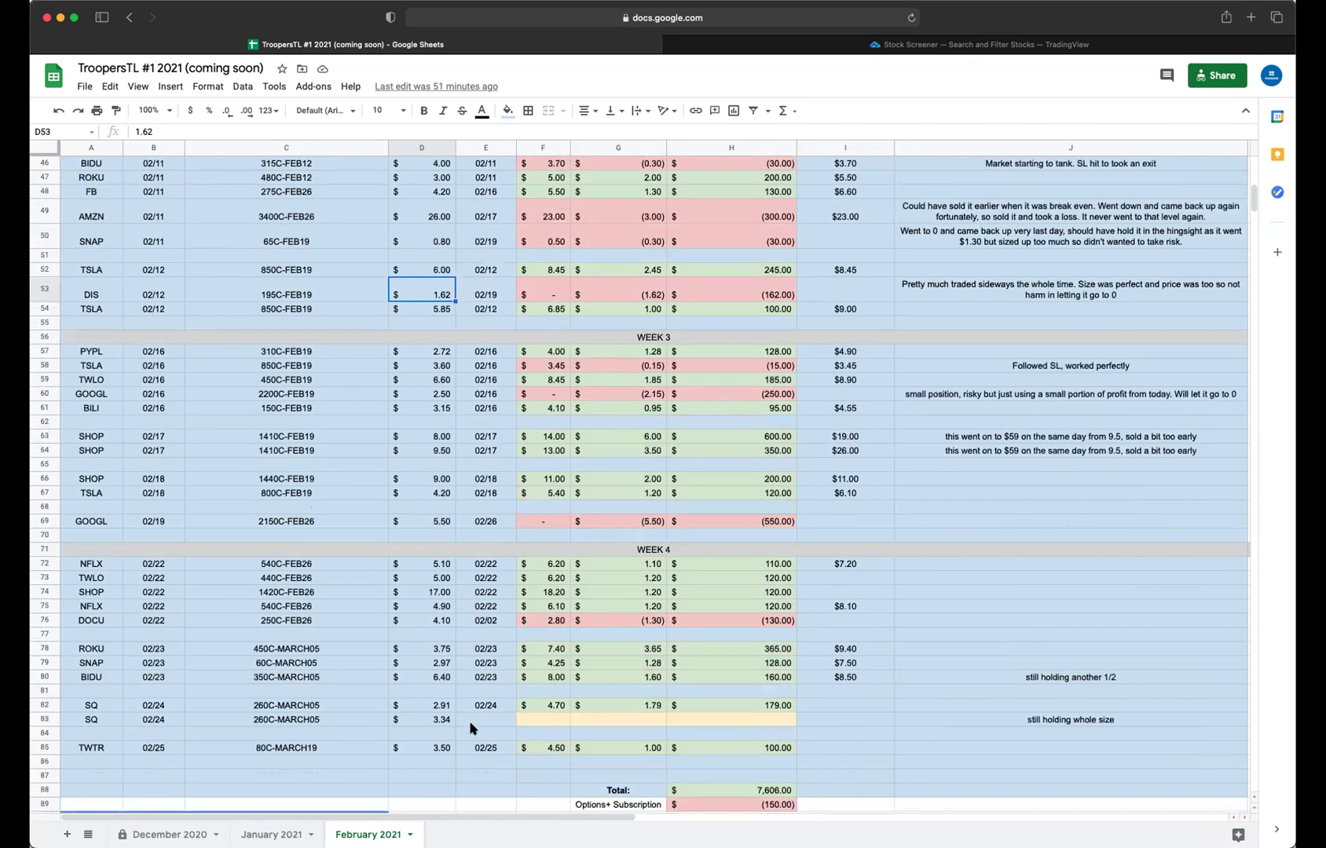
Step: Check the entry price of the second 02/05 SNAP 60C-FEB05 trade, and review the monthly totals and win rate
scroll(440, 676, up, 15)
click(436, 476)
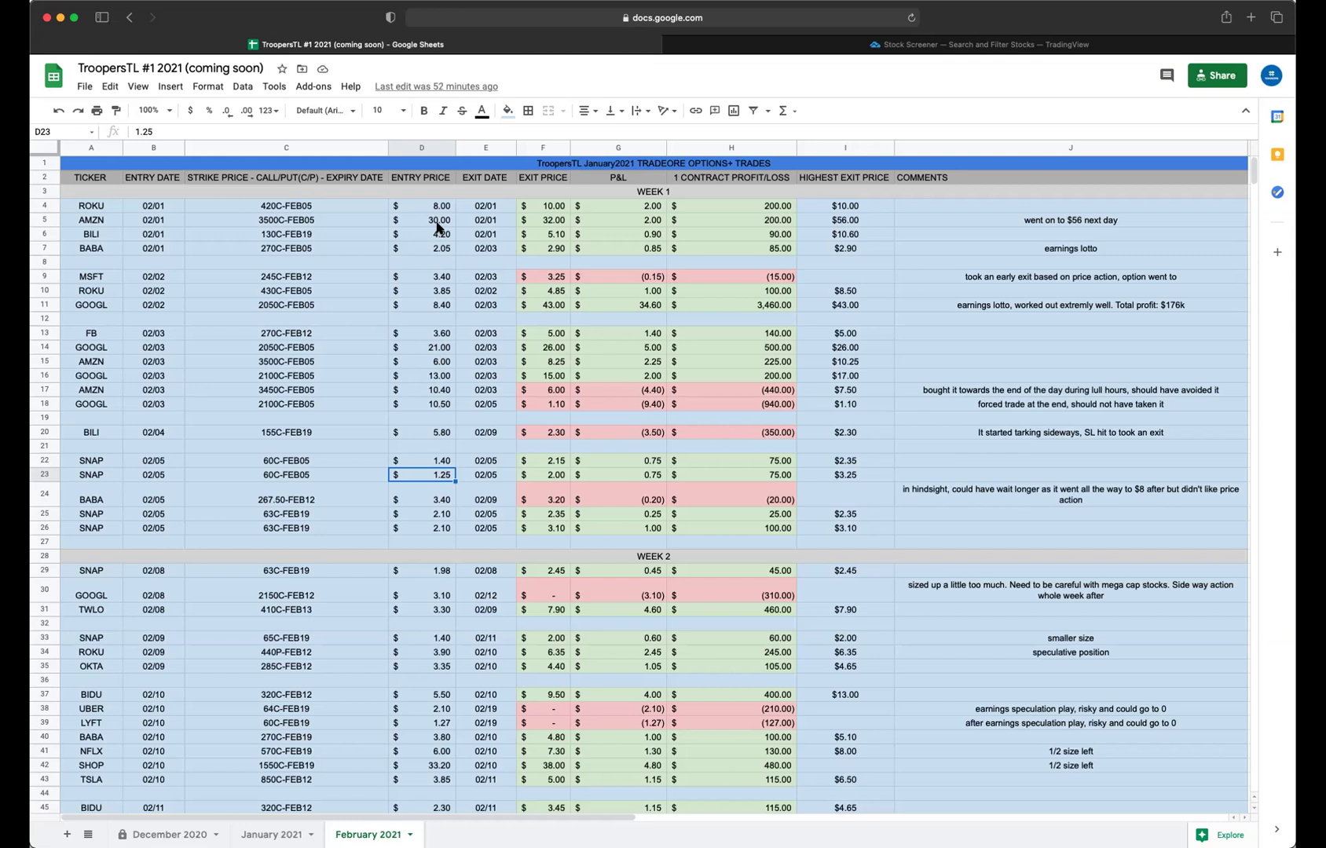
scroll(440, 424, down, 12)
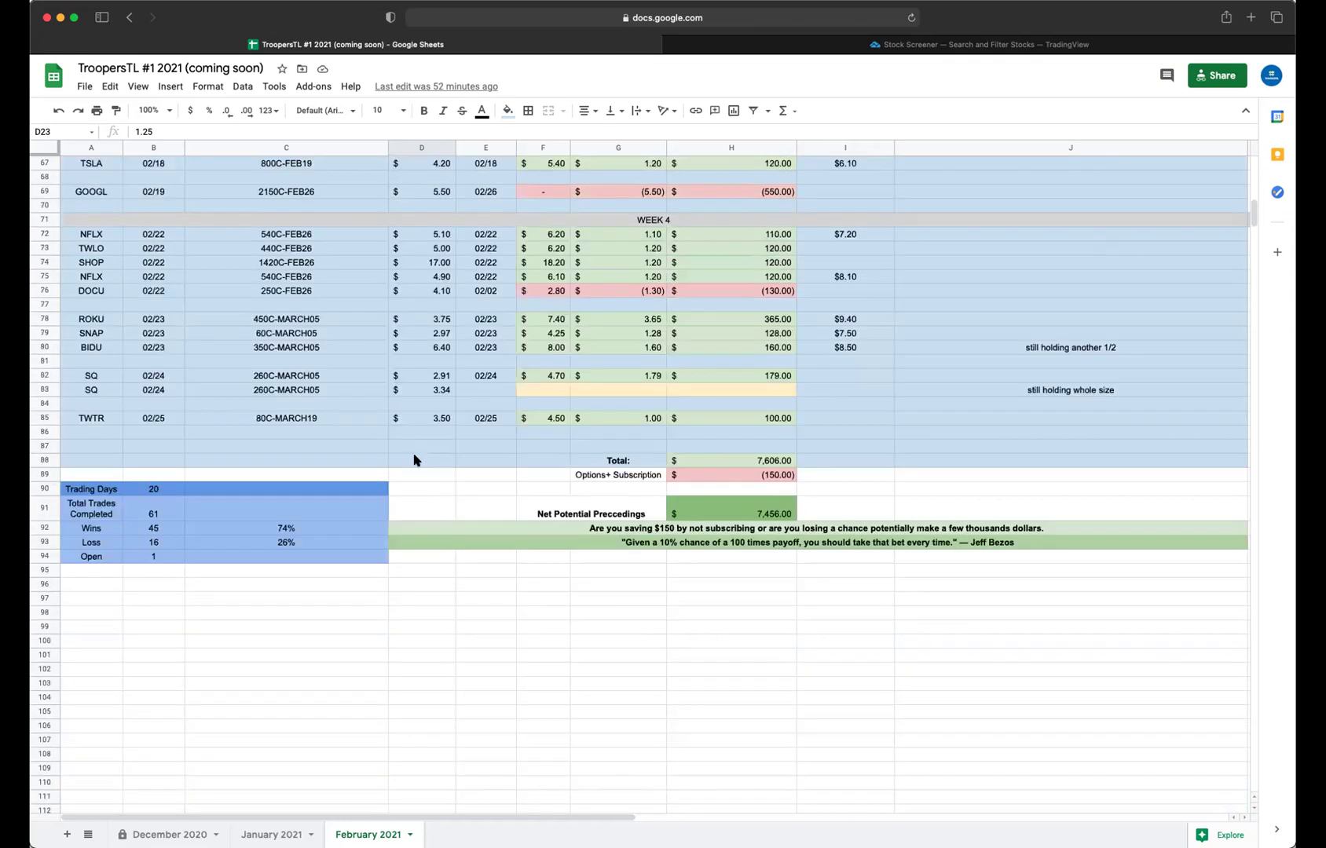
scroll(393, 487, up, 5)
scroll(314, 613, down, 1)
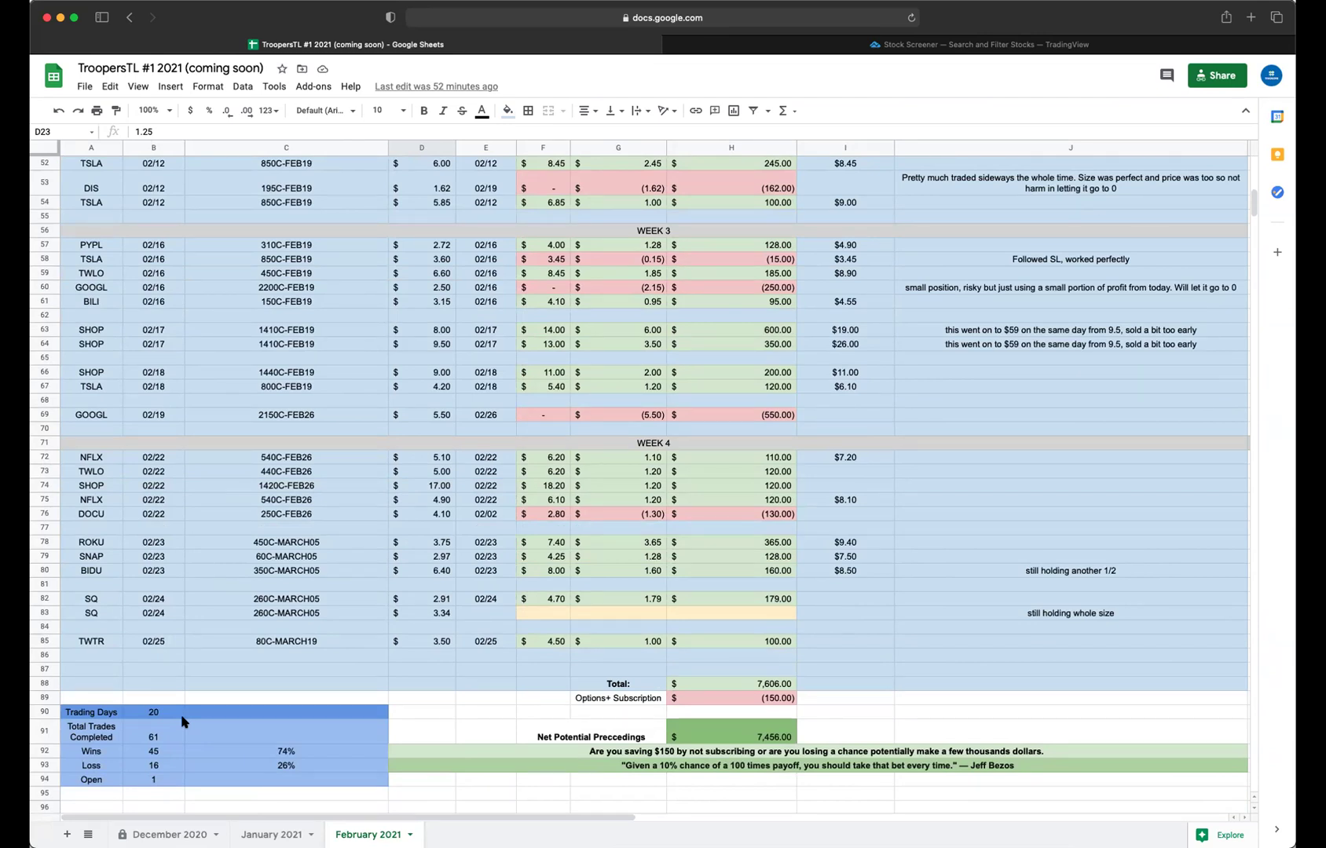
Step: View the January 2021 trade log from its first week for comparison, and return to the February 2021 log
scroll(163, 786, up, 15)
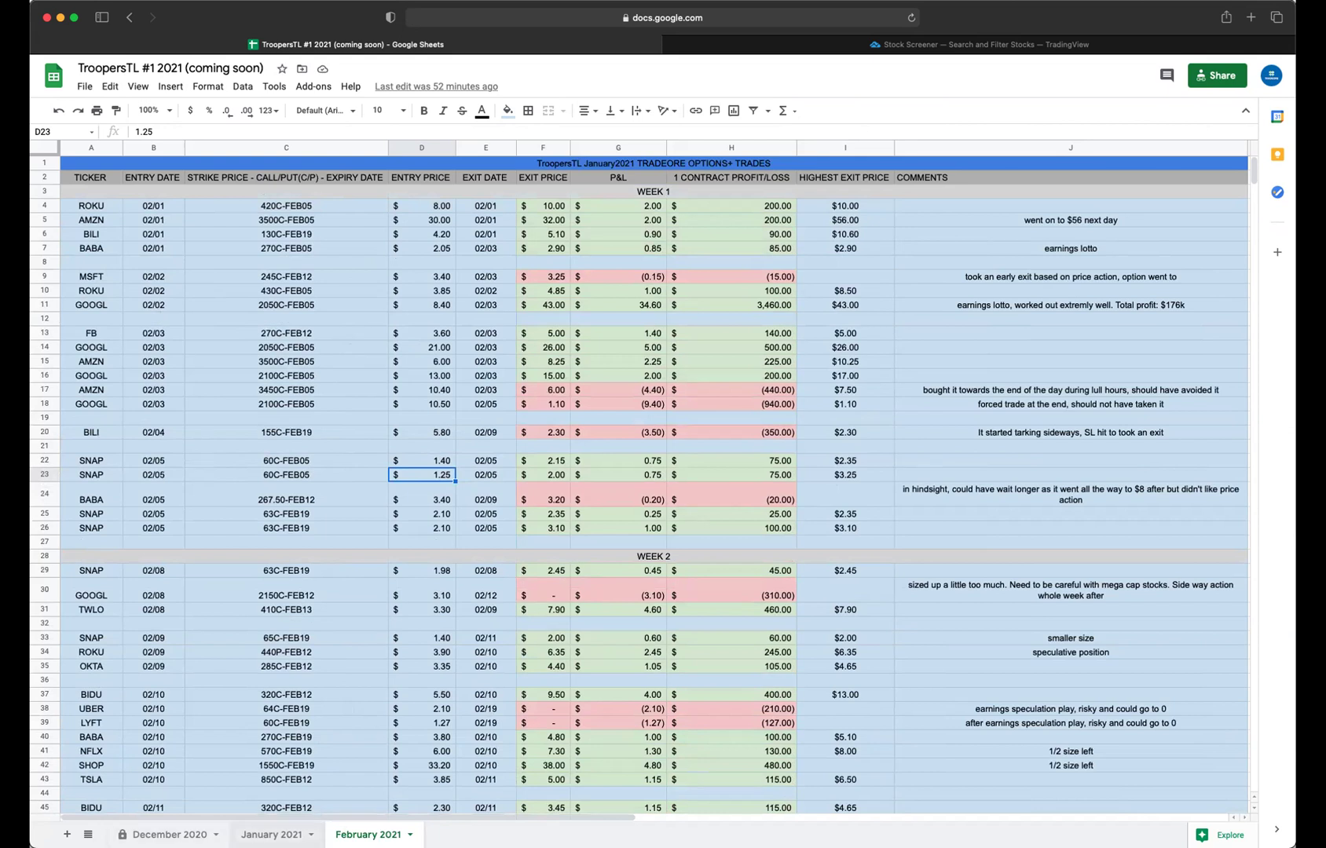
click(271, 835)
scroll(370, 616, up, 20)
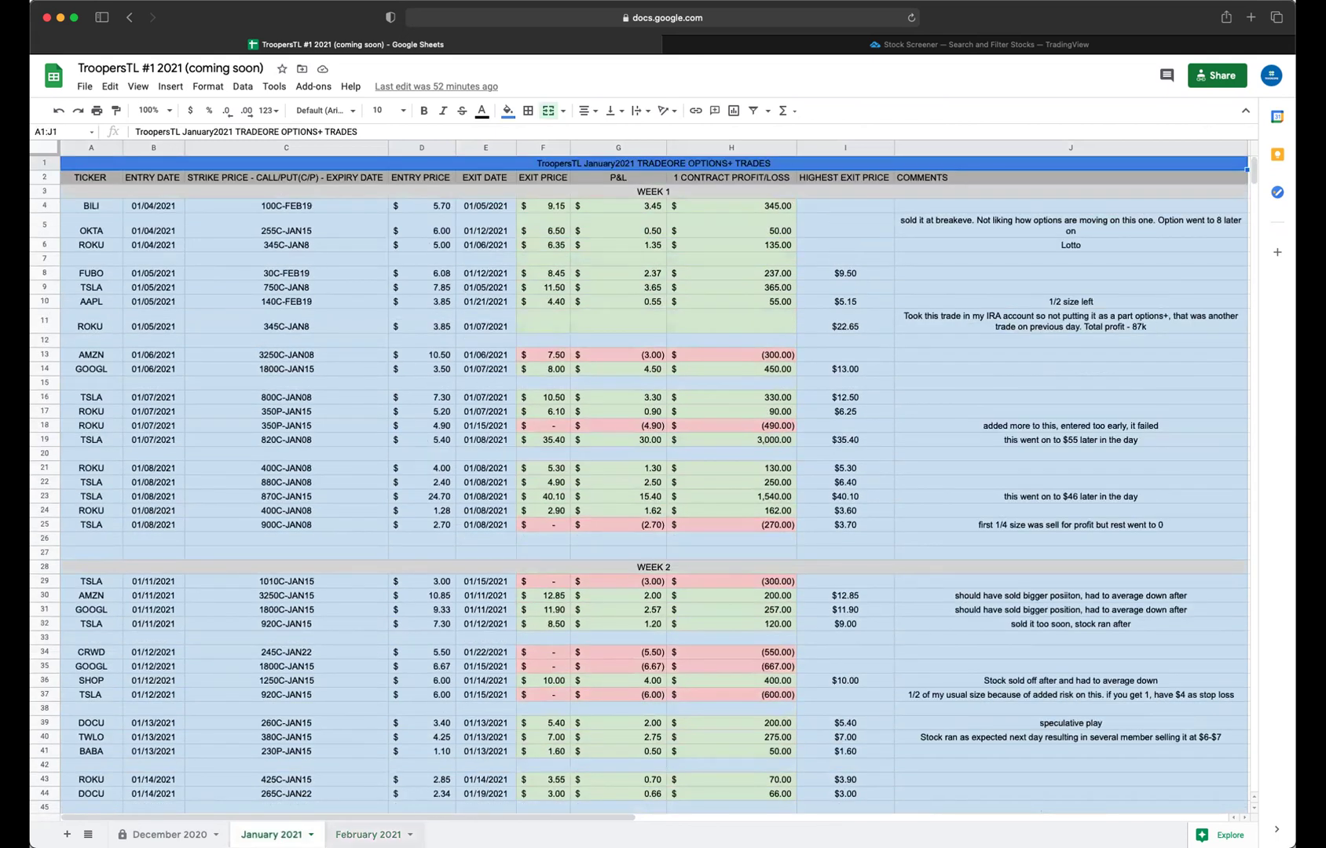
click(368, 834)
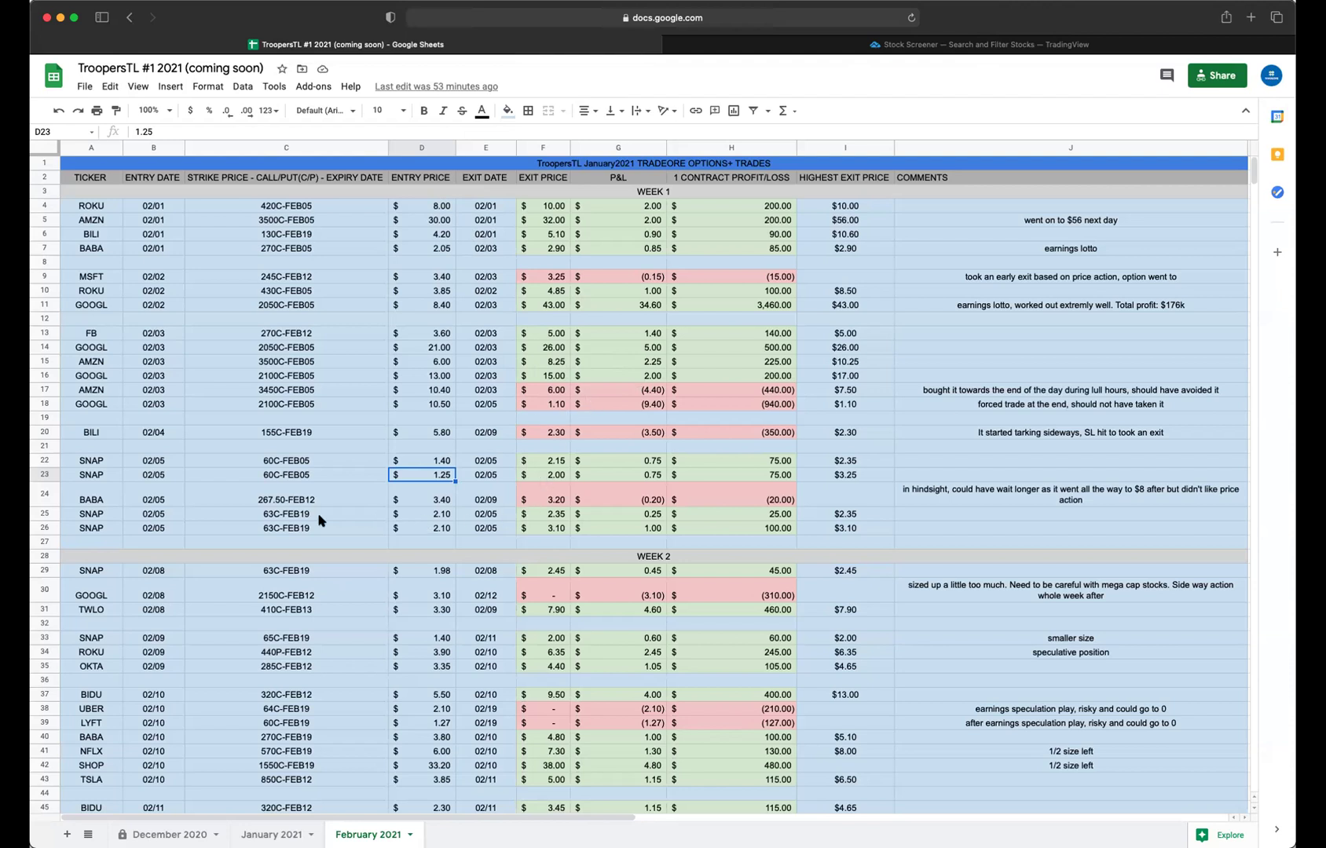
Step: Examine the SNAP trades of Weeks 1 and 2, including the entry prices on 02/08, 02/09 and 02/11, and continue into Week 3
click(172, 526)
click(202, 474)
click(208, 465)
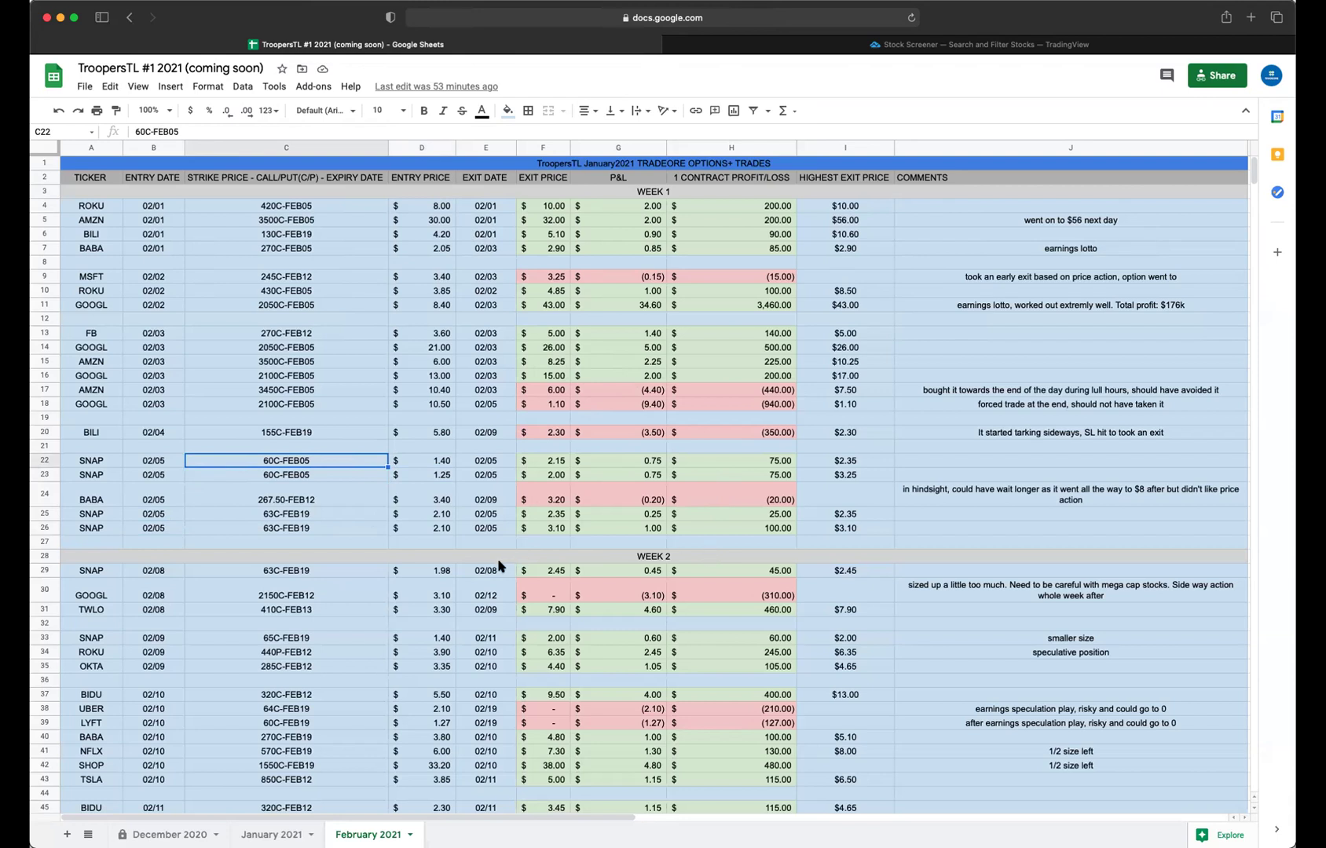
click(440, 572)
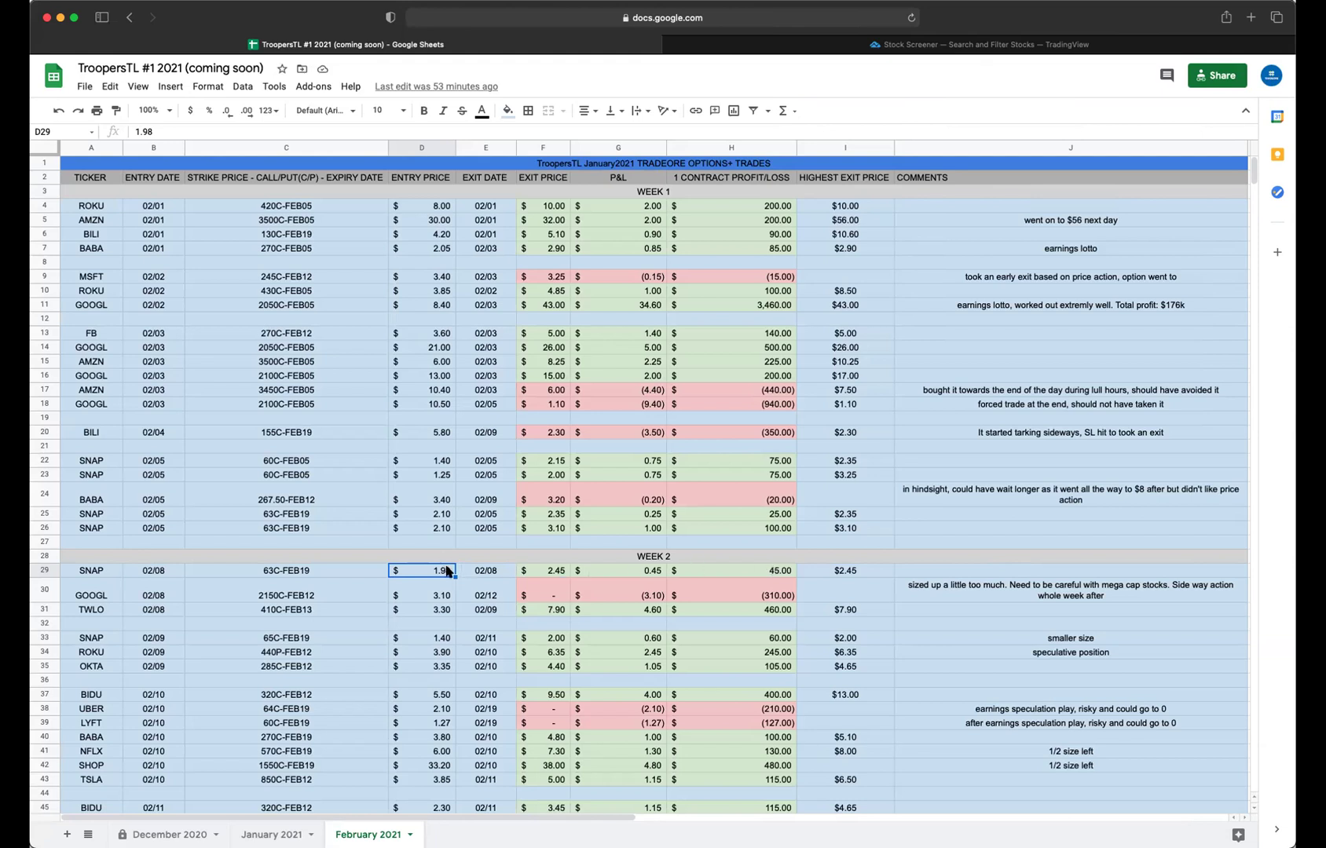
click(436, 641)
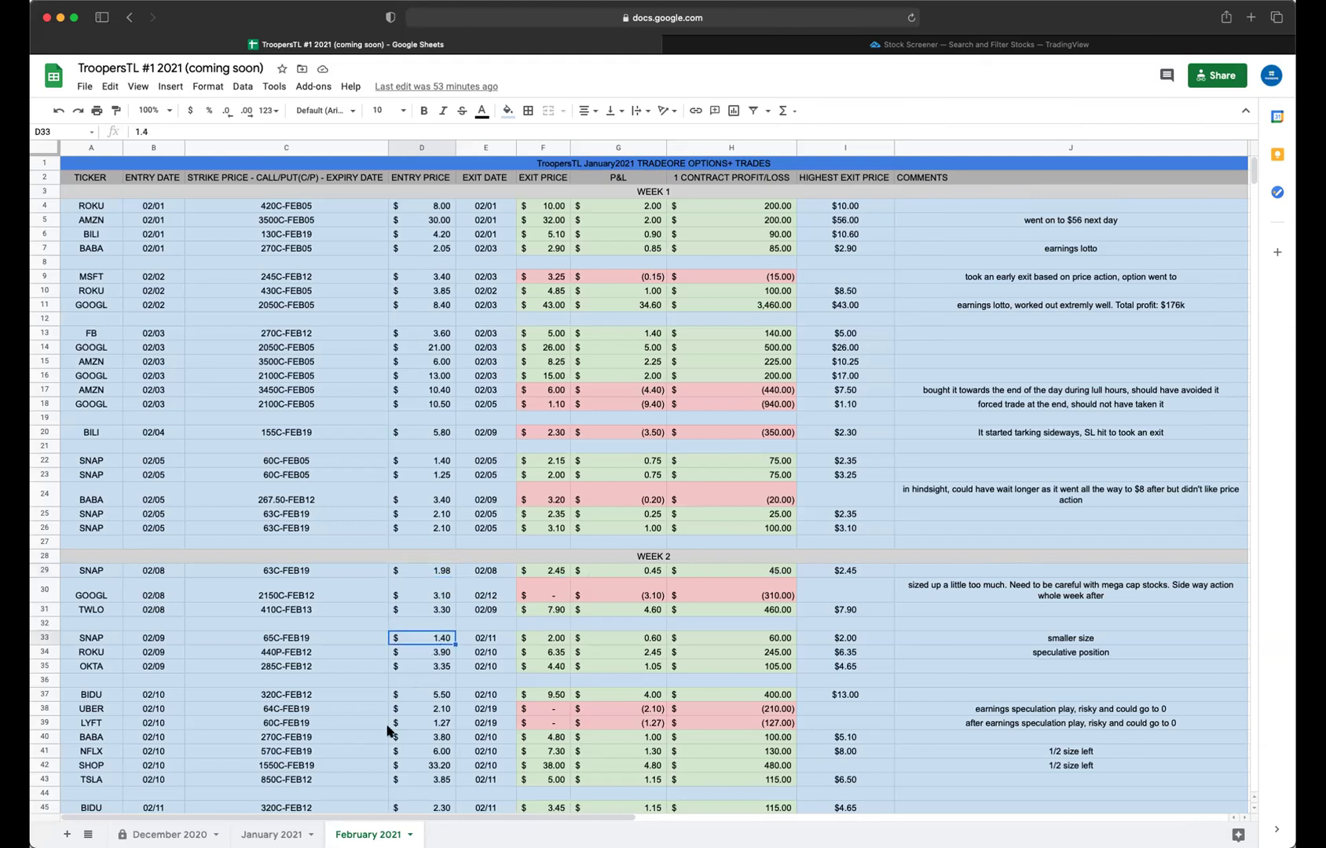
scroll(379, 745, down, 3)
scroll(378, 745, down, 1)
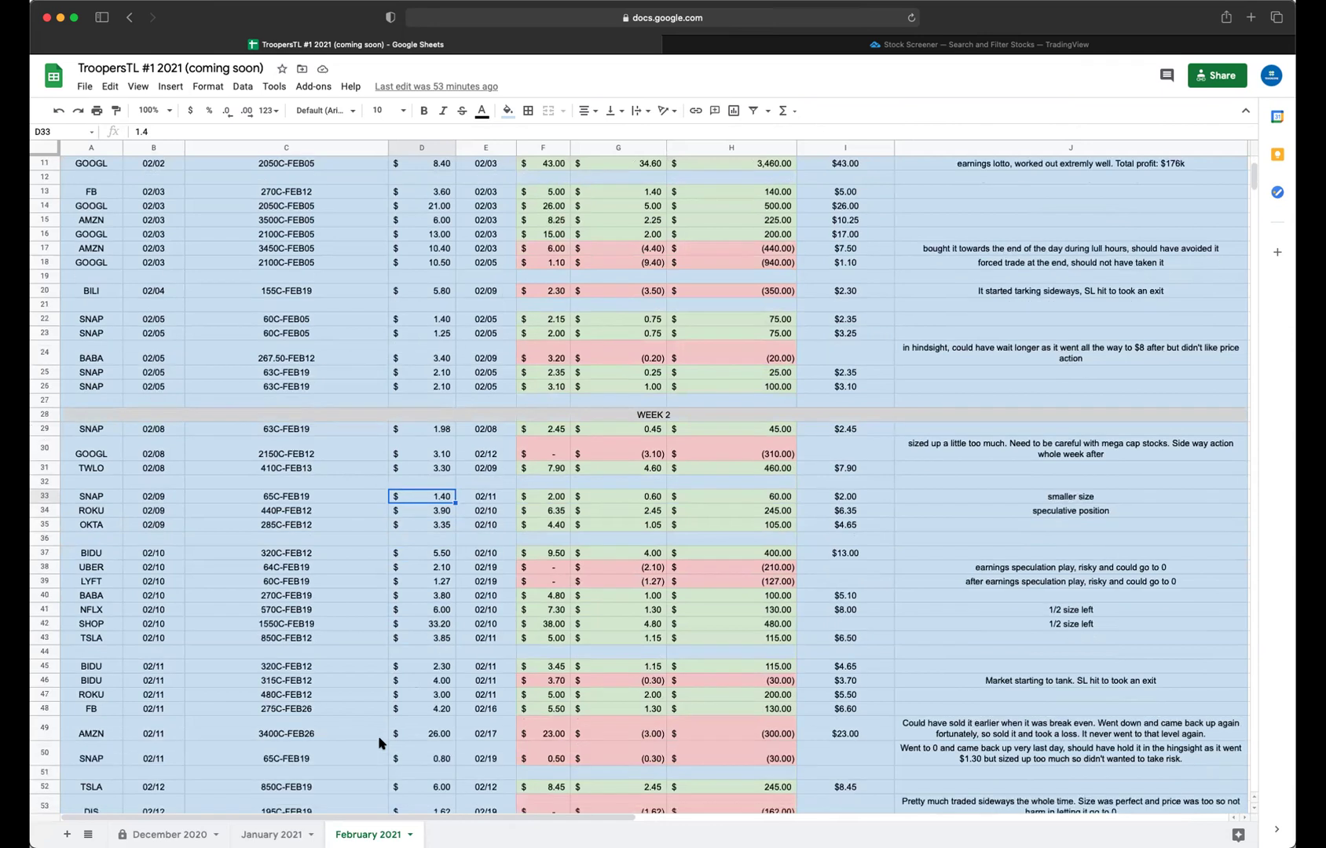
click(408, 715)
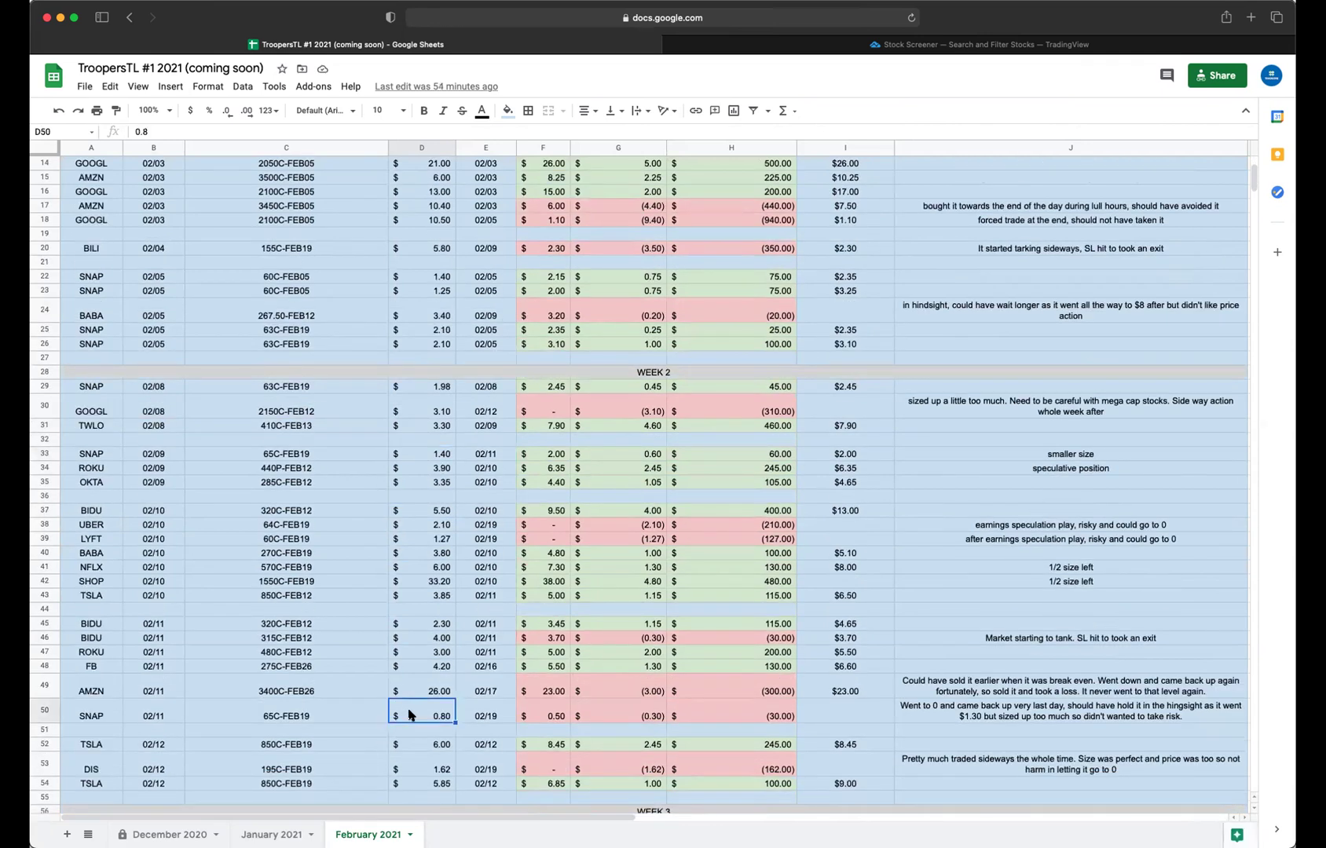
scroll(409, 715, down, 4)
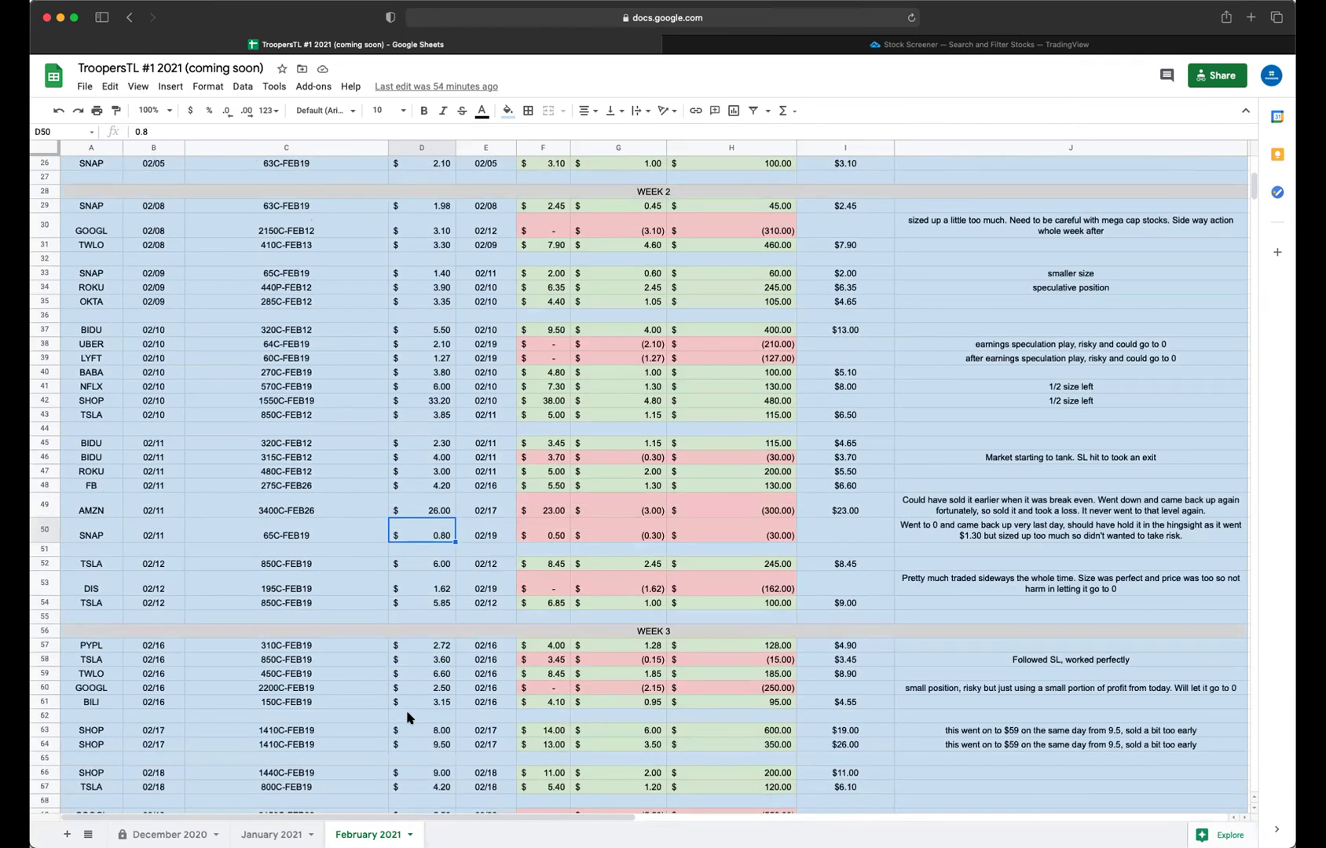
scroll(408, 716, down, 4)
Step: Look over the February trades from Week 1 down to the start of Week 4
scroll(407, 714, up, 15)
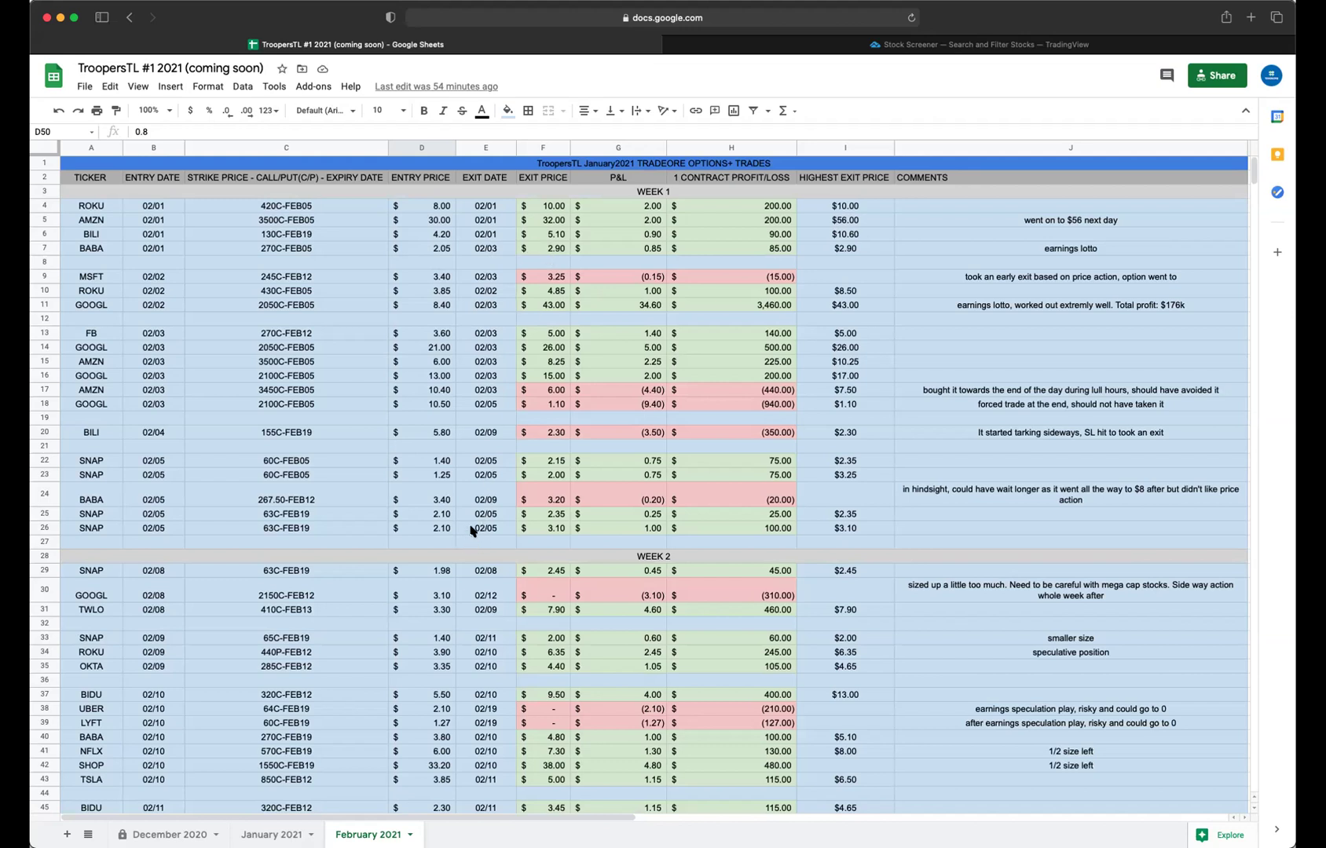
scroll(473, 529, down, 5)
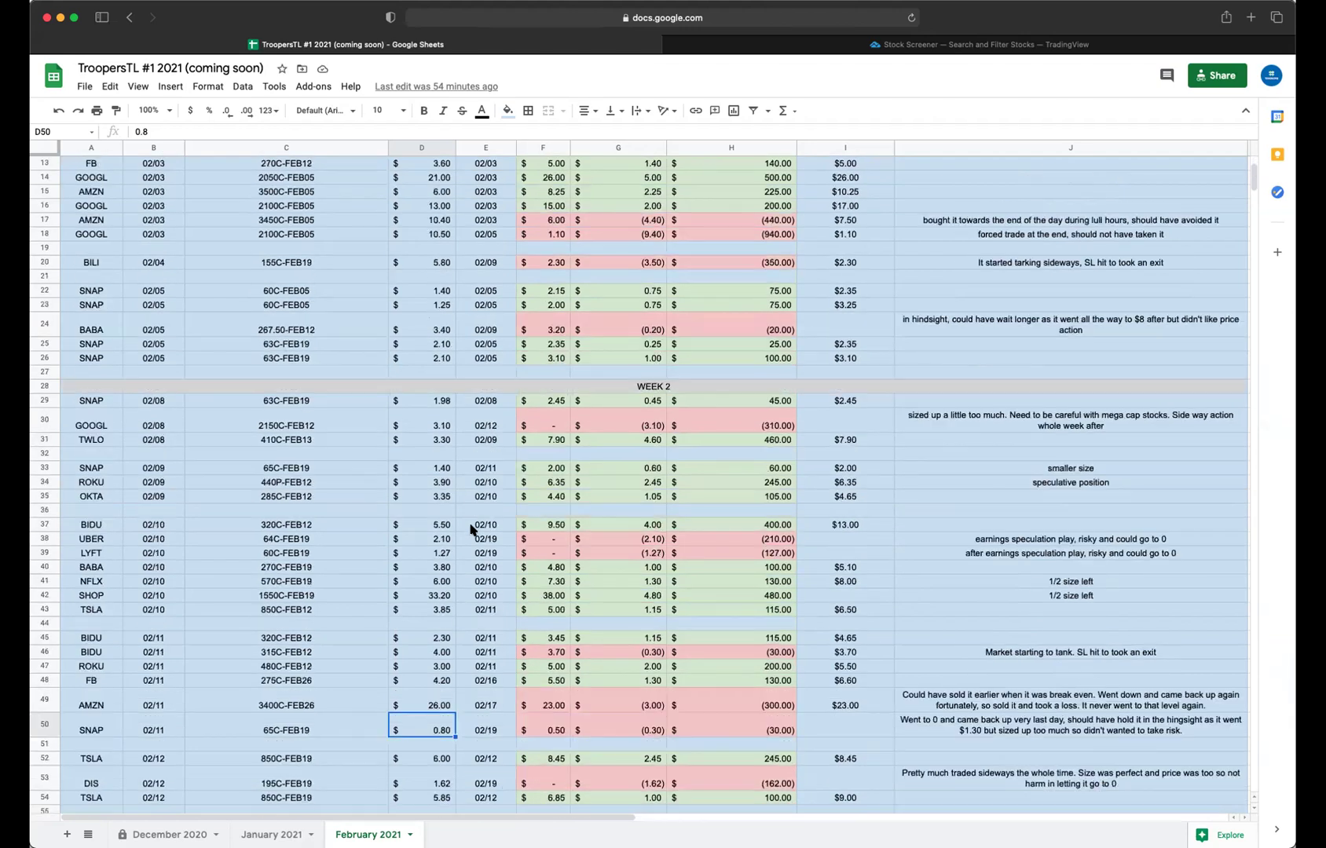
scroll(462, 703, down, 7)
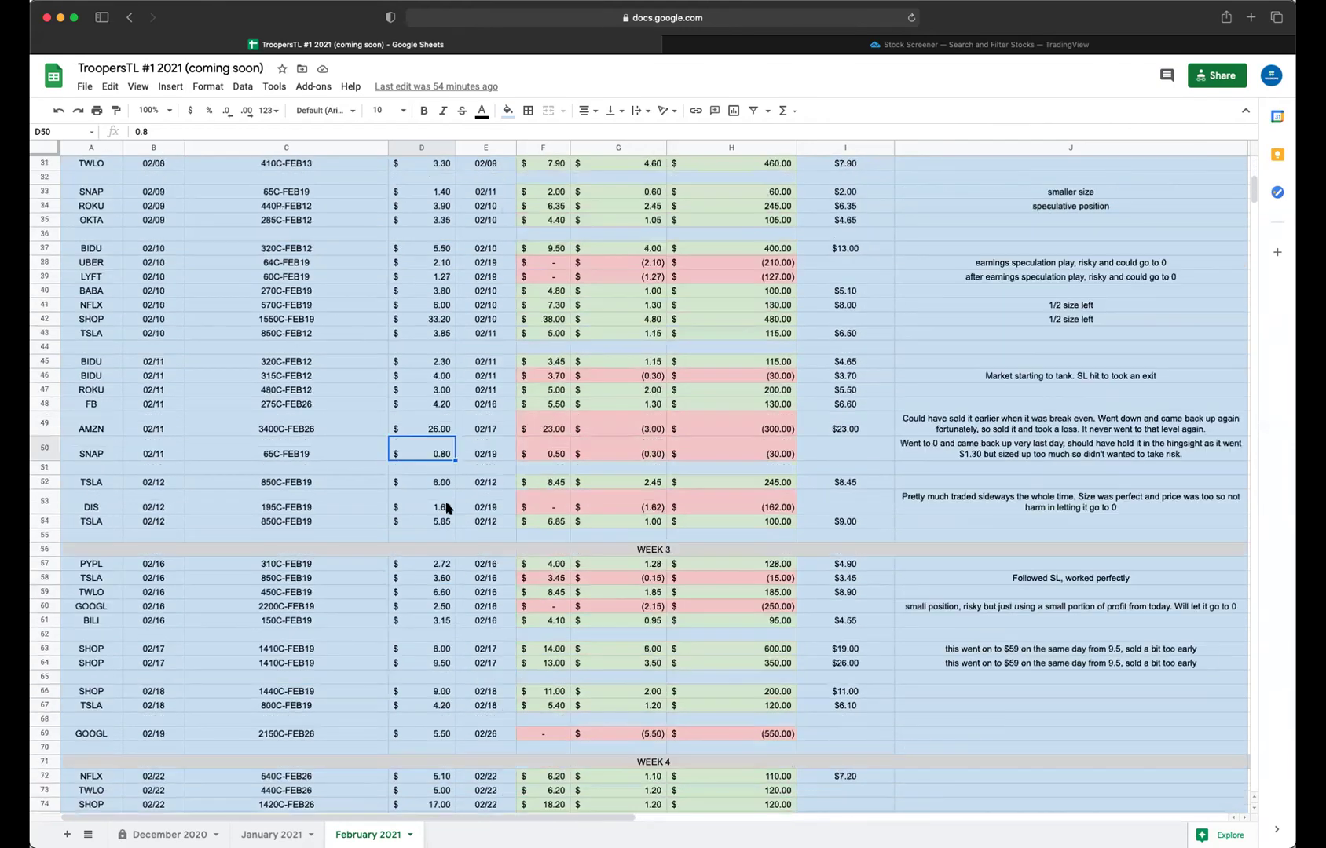
scroll(354, 364, up, 1)
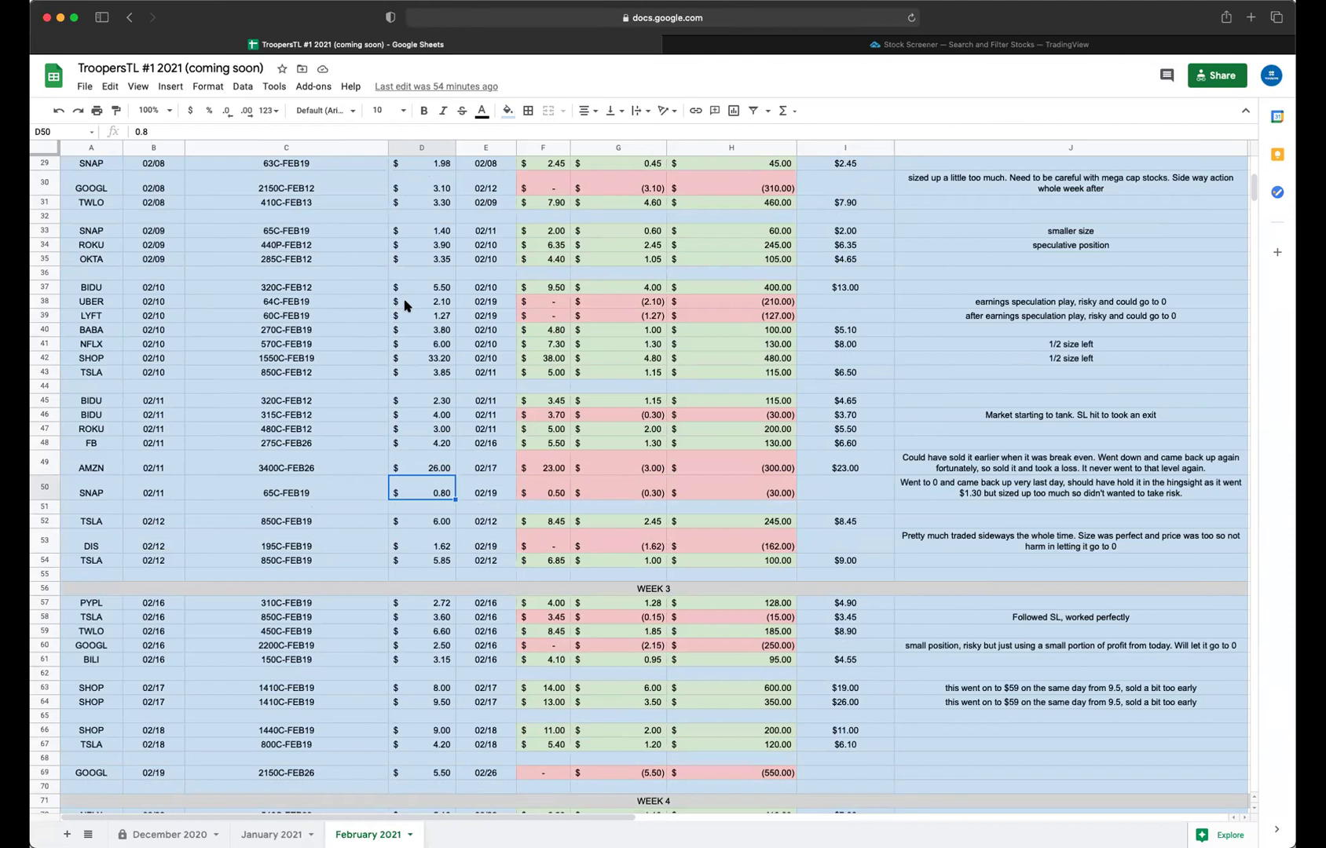
scroll(439, 376, up, 10)
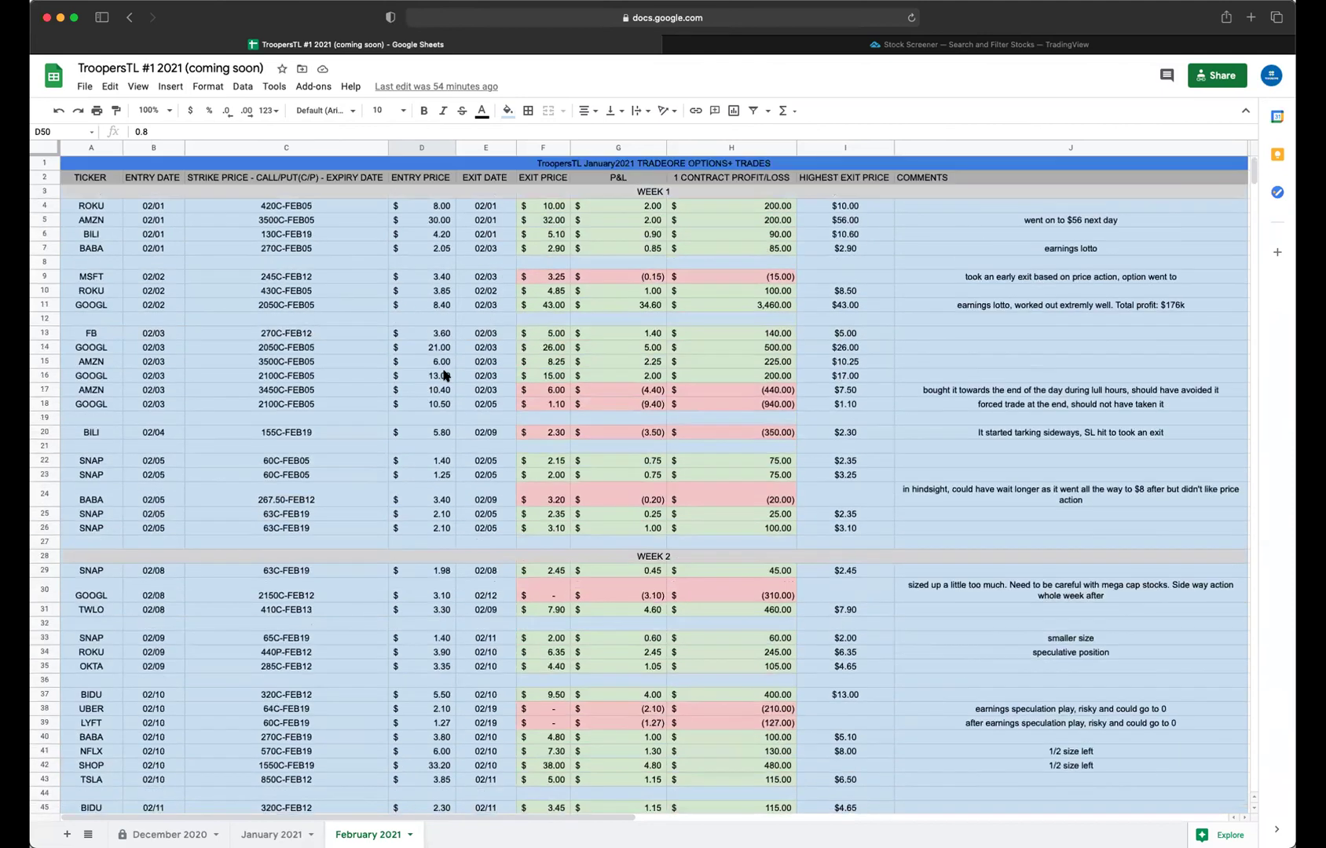
Step: Reread the Week 1 and Week 2 trades with their one-contract results, highest exit prices and comments
scroll(444, 376, down, 1)
scroll(445, 377, down, 1)
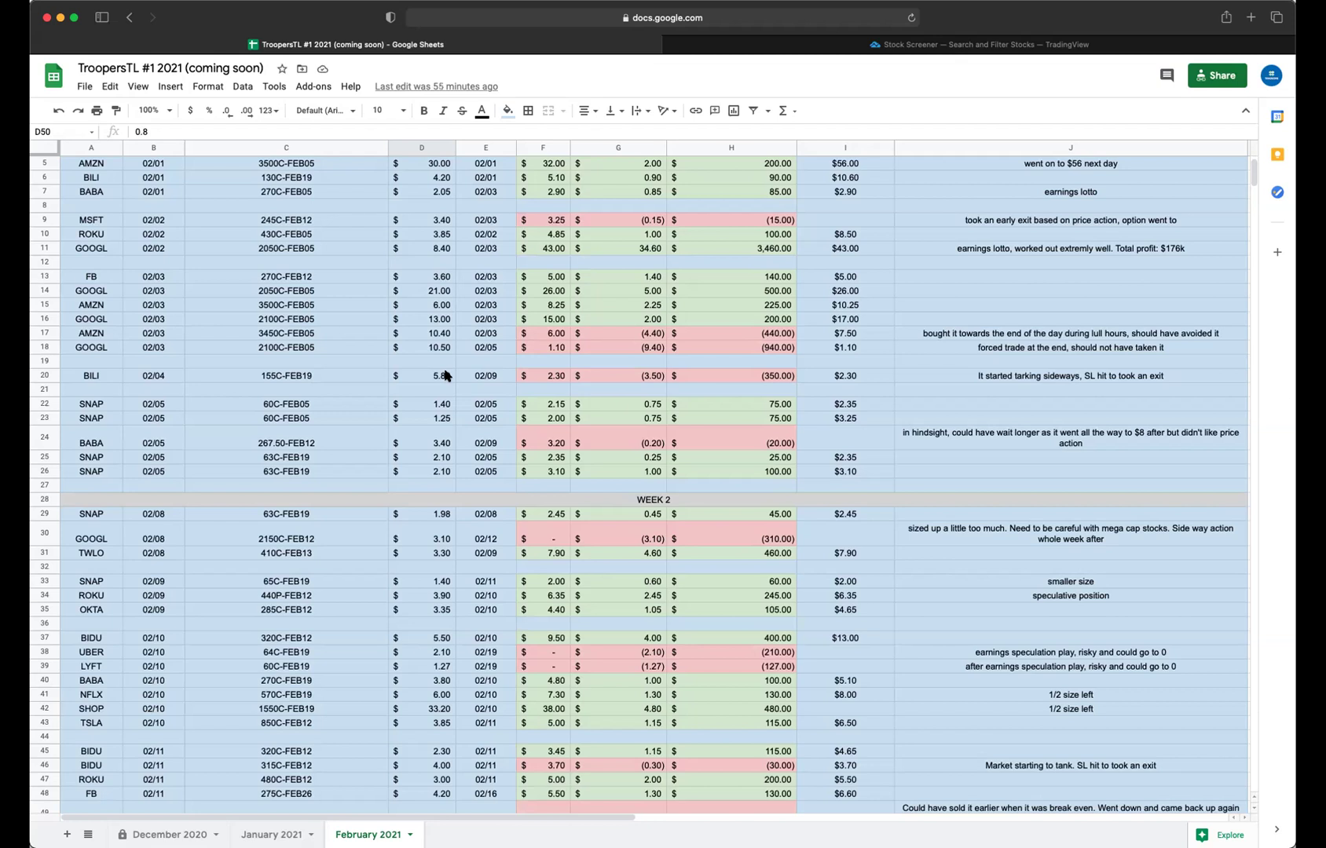
scroll(599, 358, up, 2)
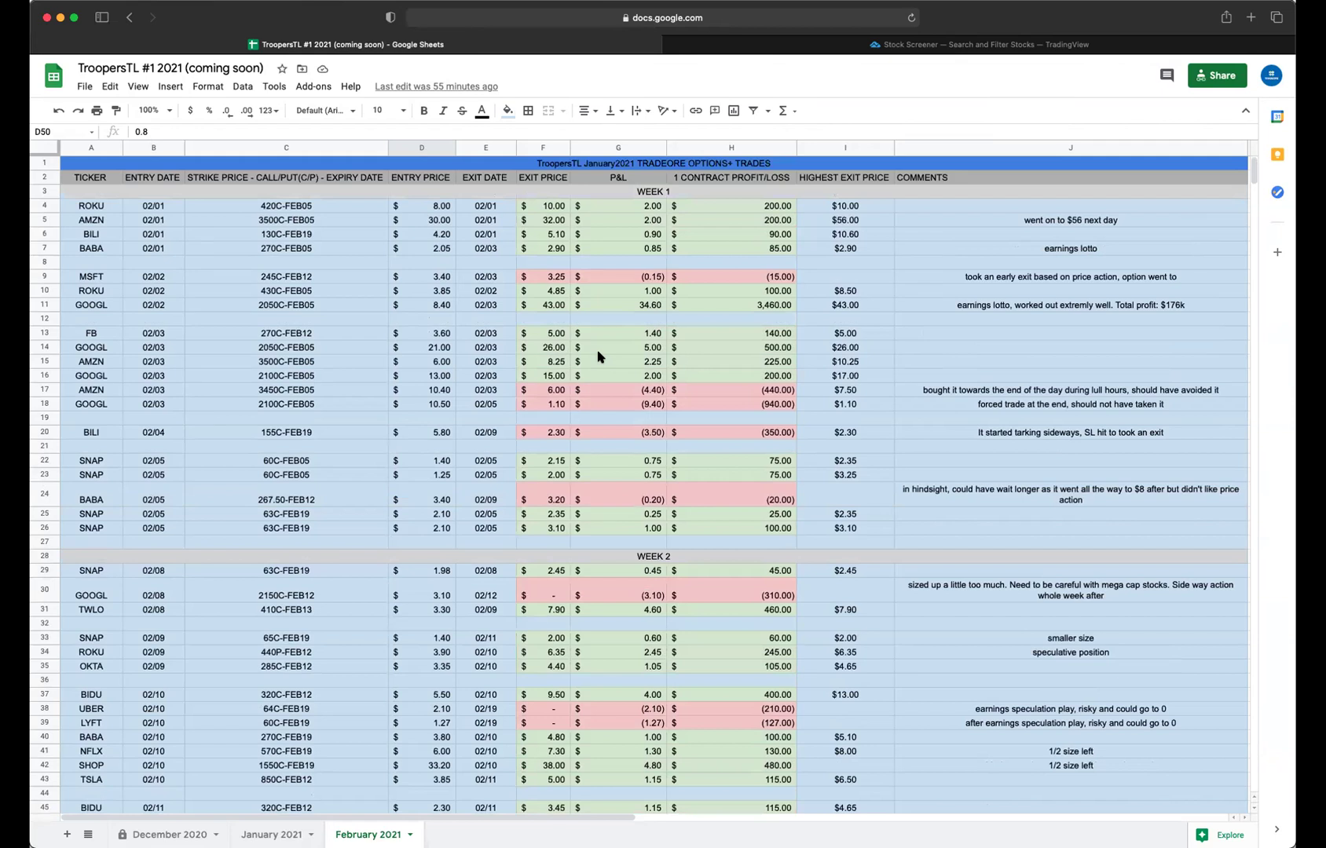
scroll(597, 352, down, 1)
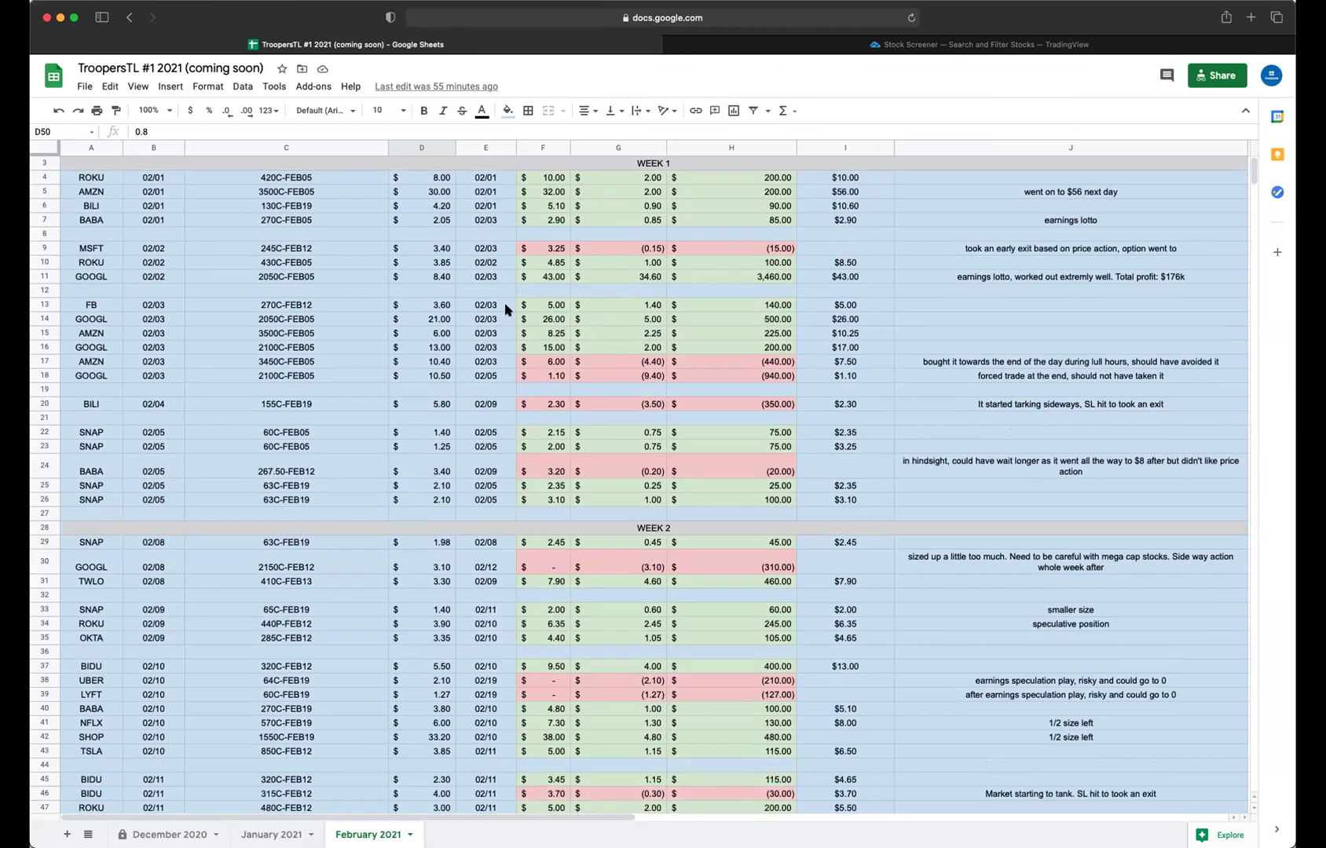
scroll(540, 401, down, 1)
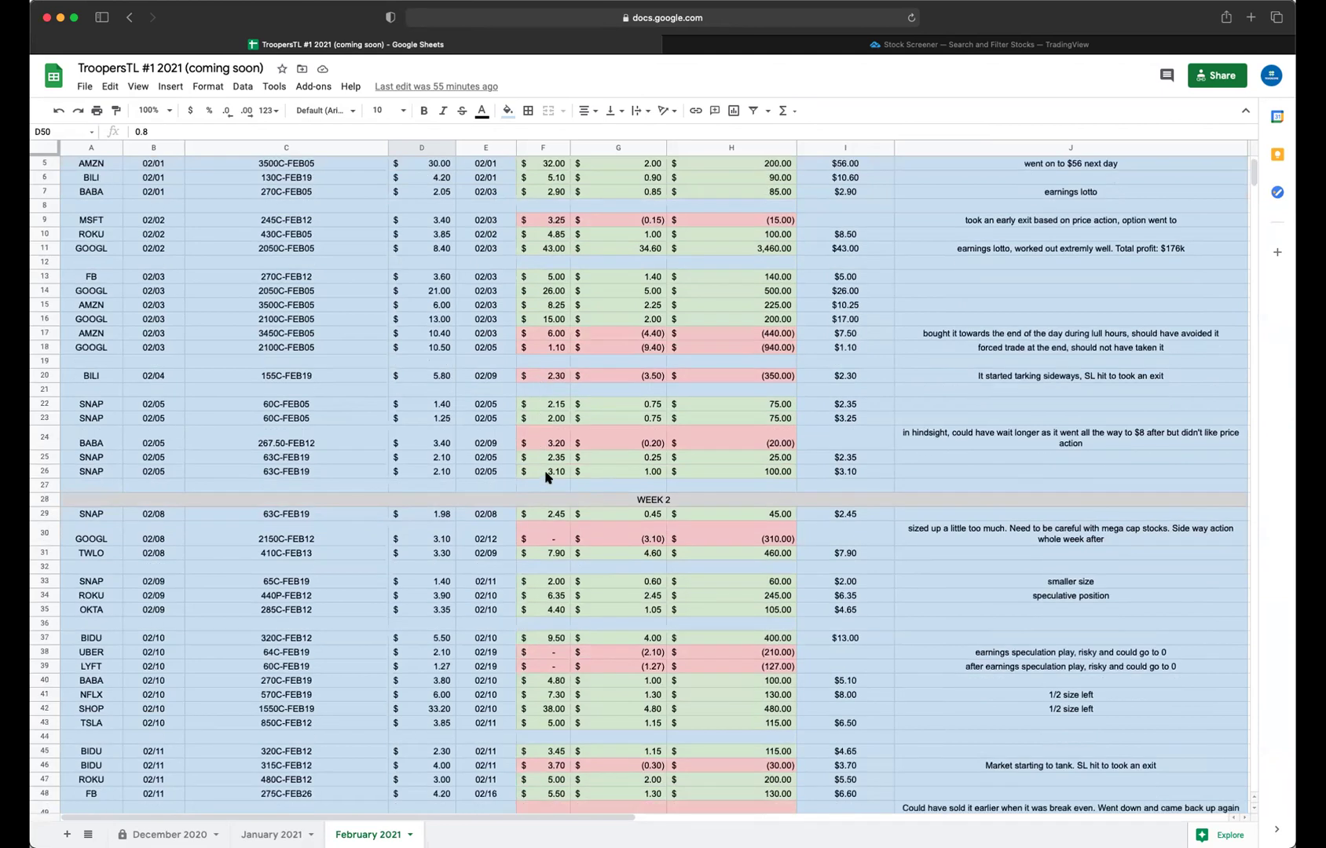
scroll(485, 495, down, 3)
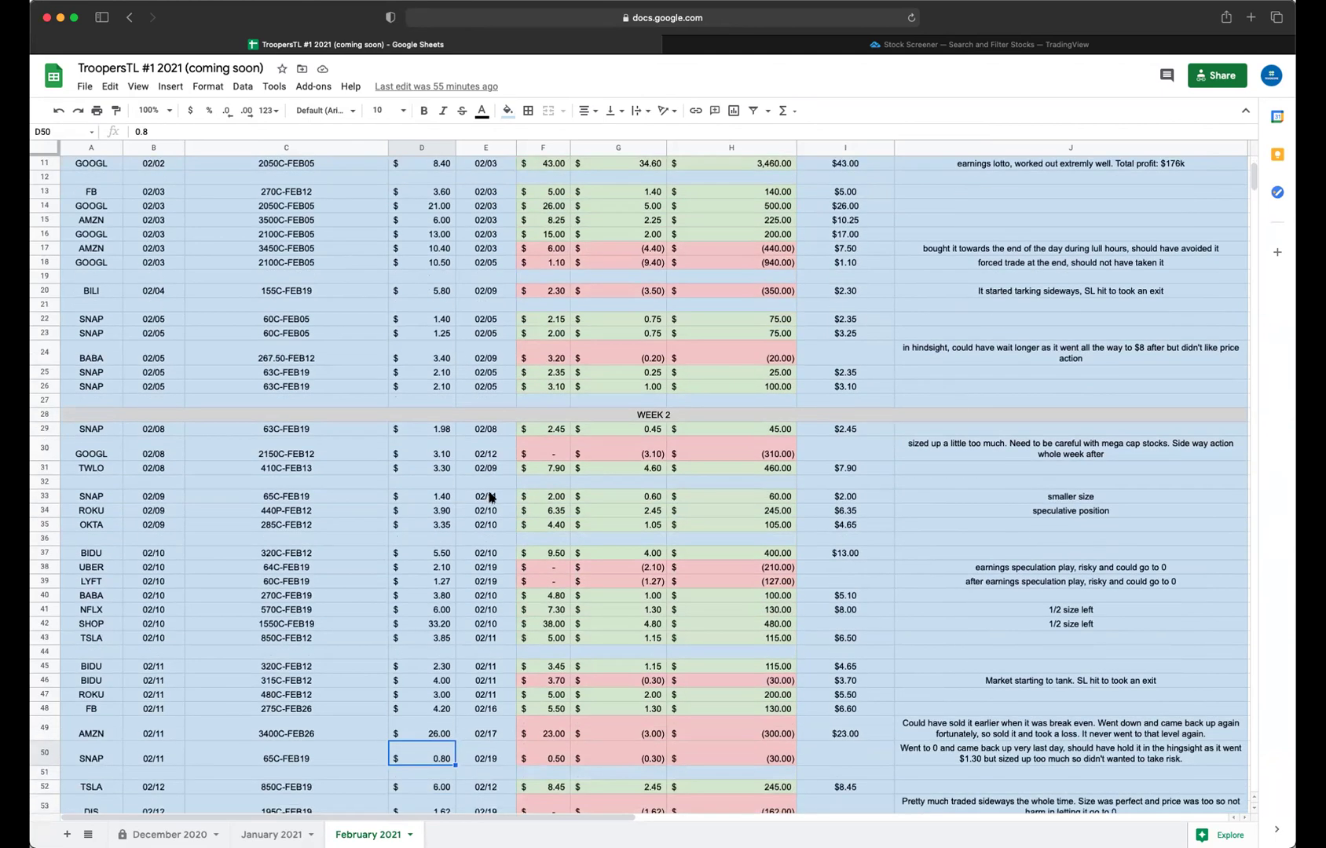
scroll(489, 496, down, 4)
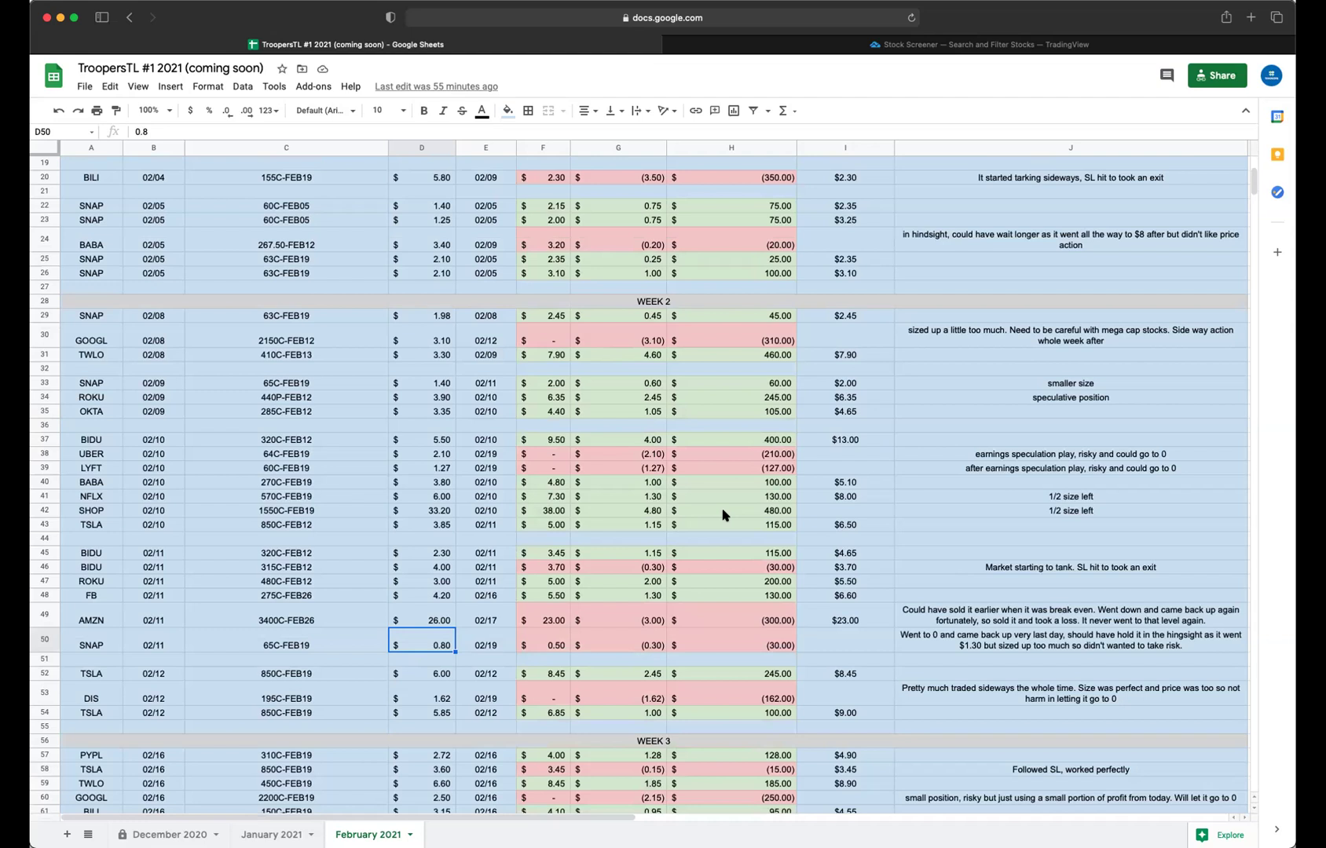
scroll(741, 534, down, 10)
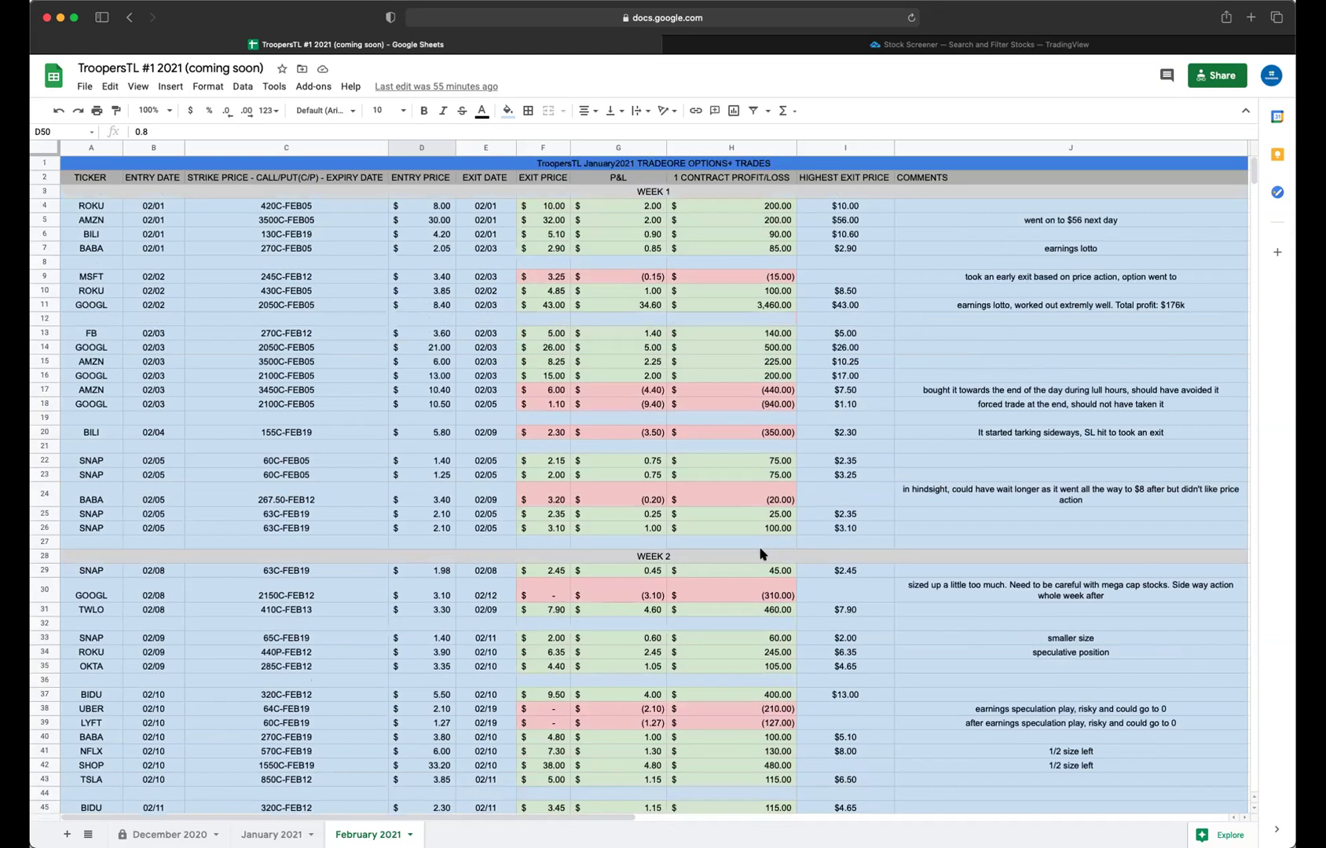
Step: Check the February totals and win/loss summary, and examine the Week 2 and Week 3 trades around the BILI 150C-FEB19 entry
scroll(760, 558, down, 5)
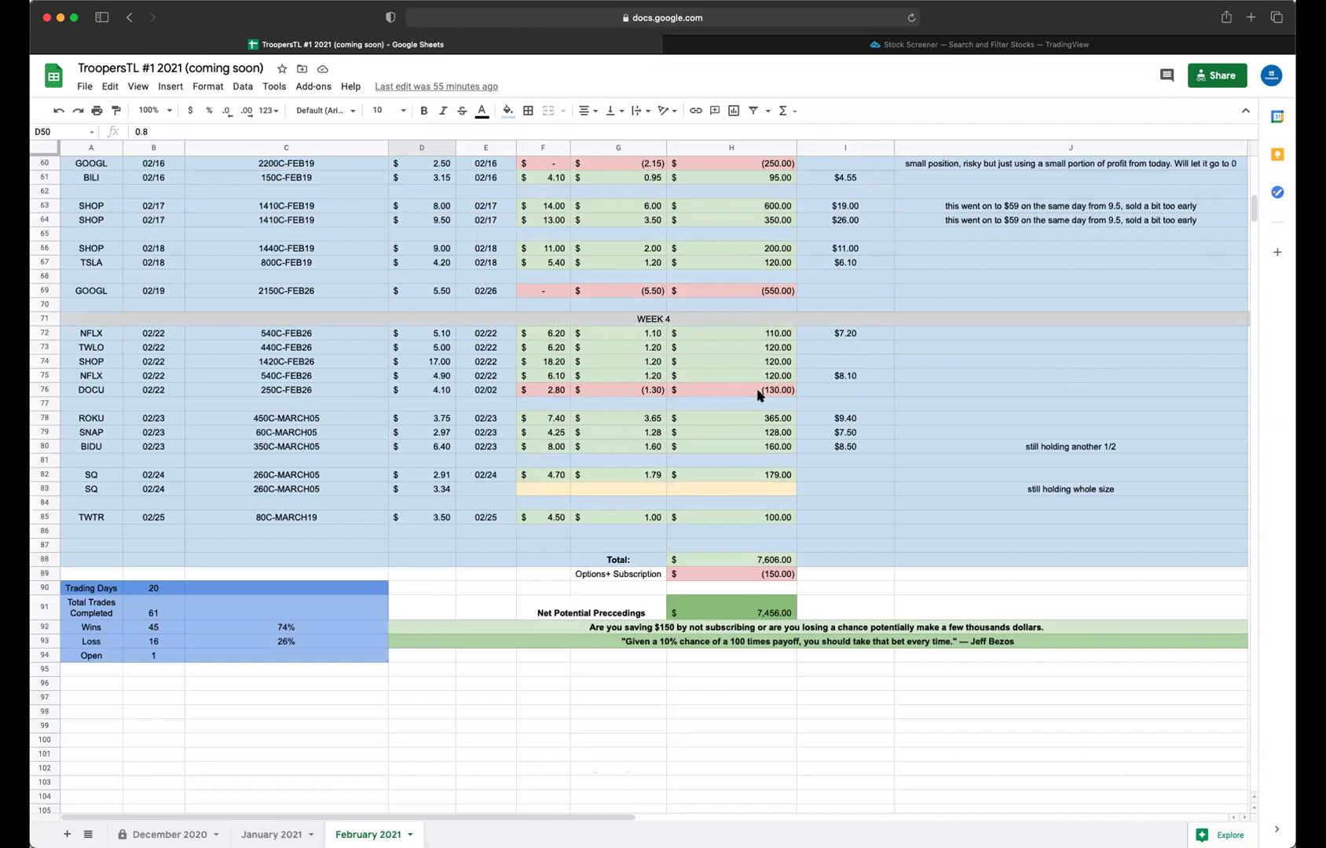
scroll(768, 401, up, 8)
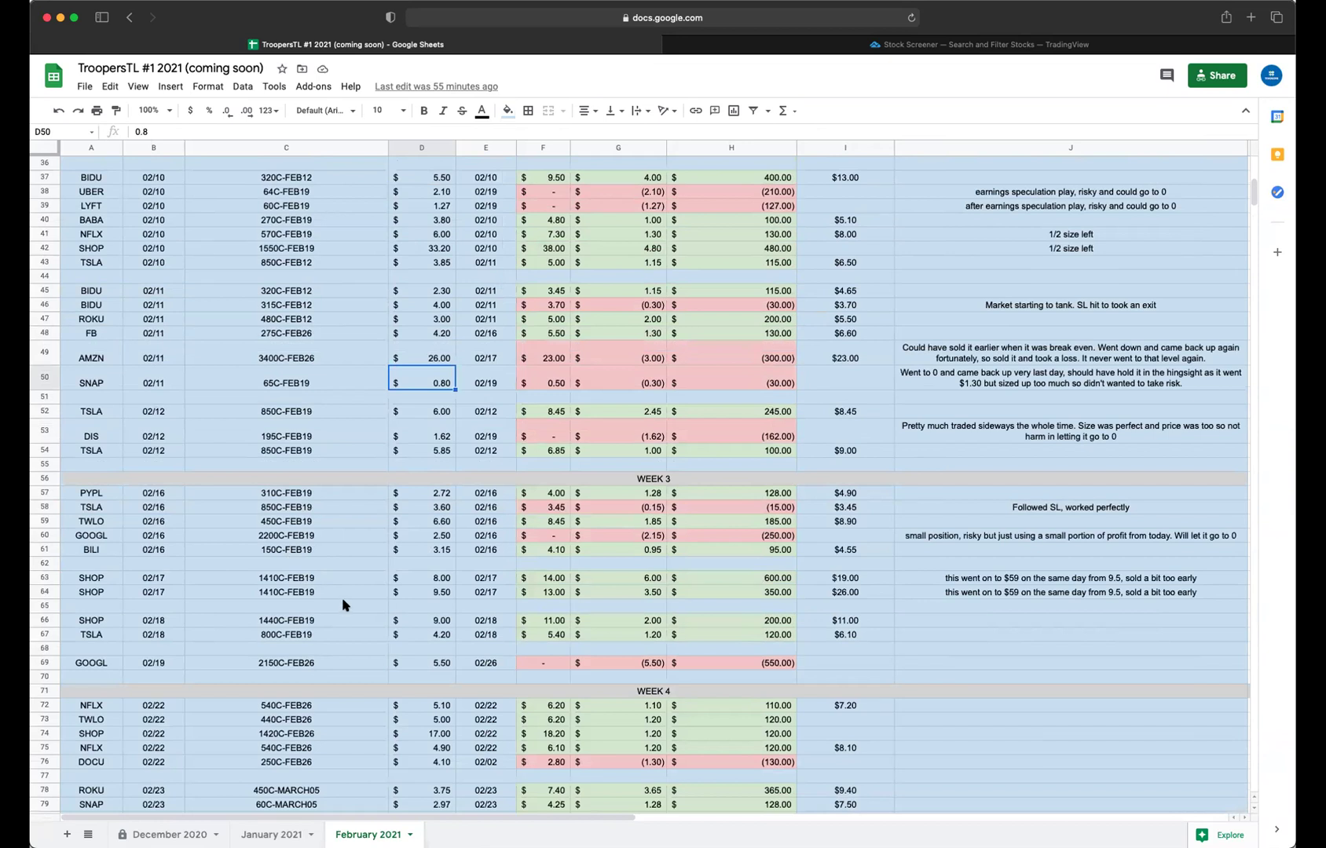
click(361, 550)
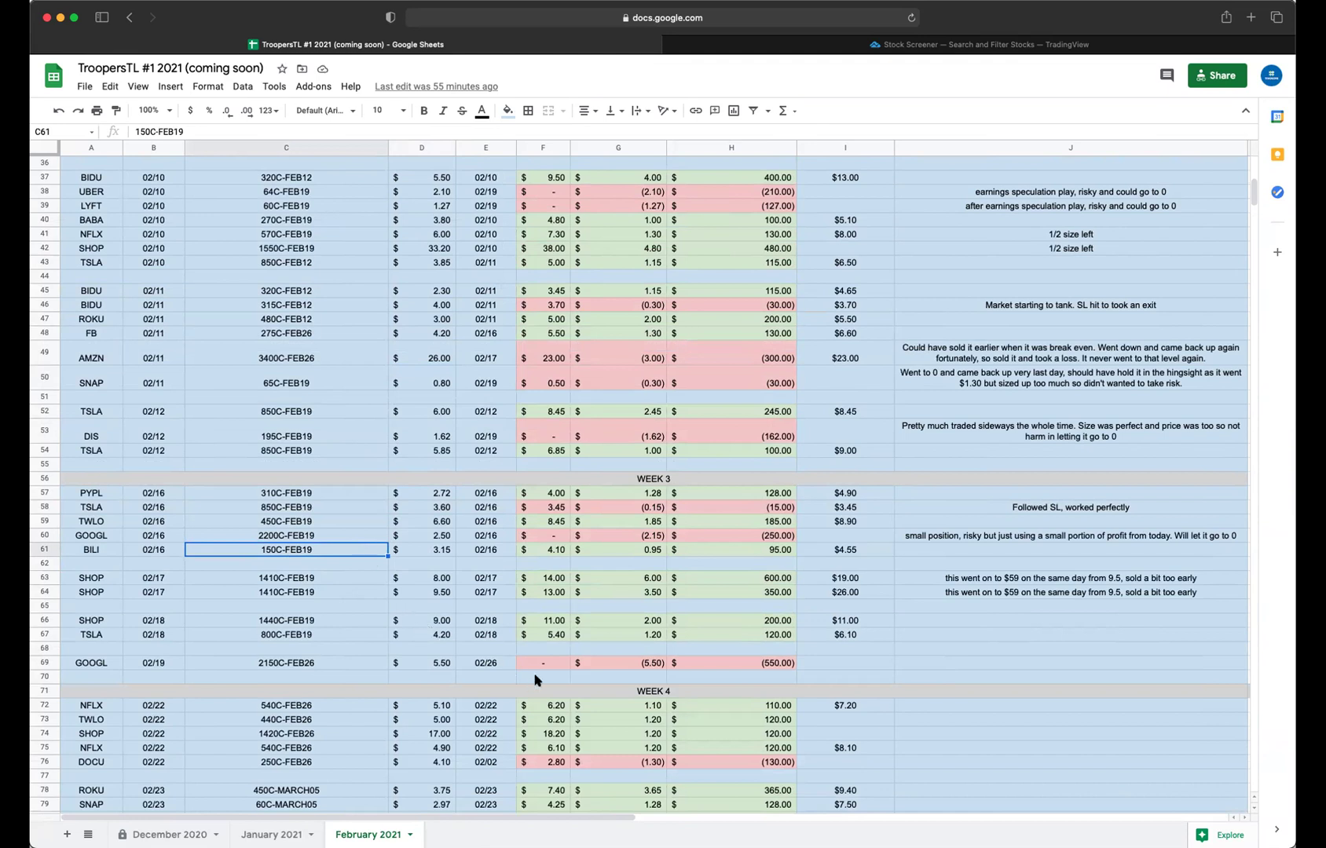
scroll(541, 680, up, 2)
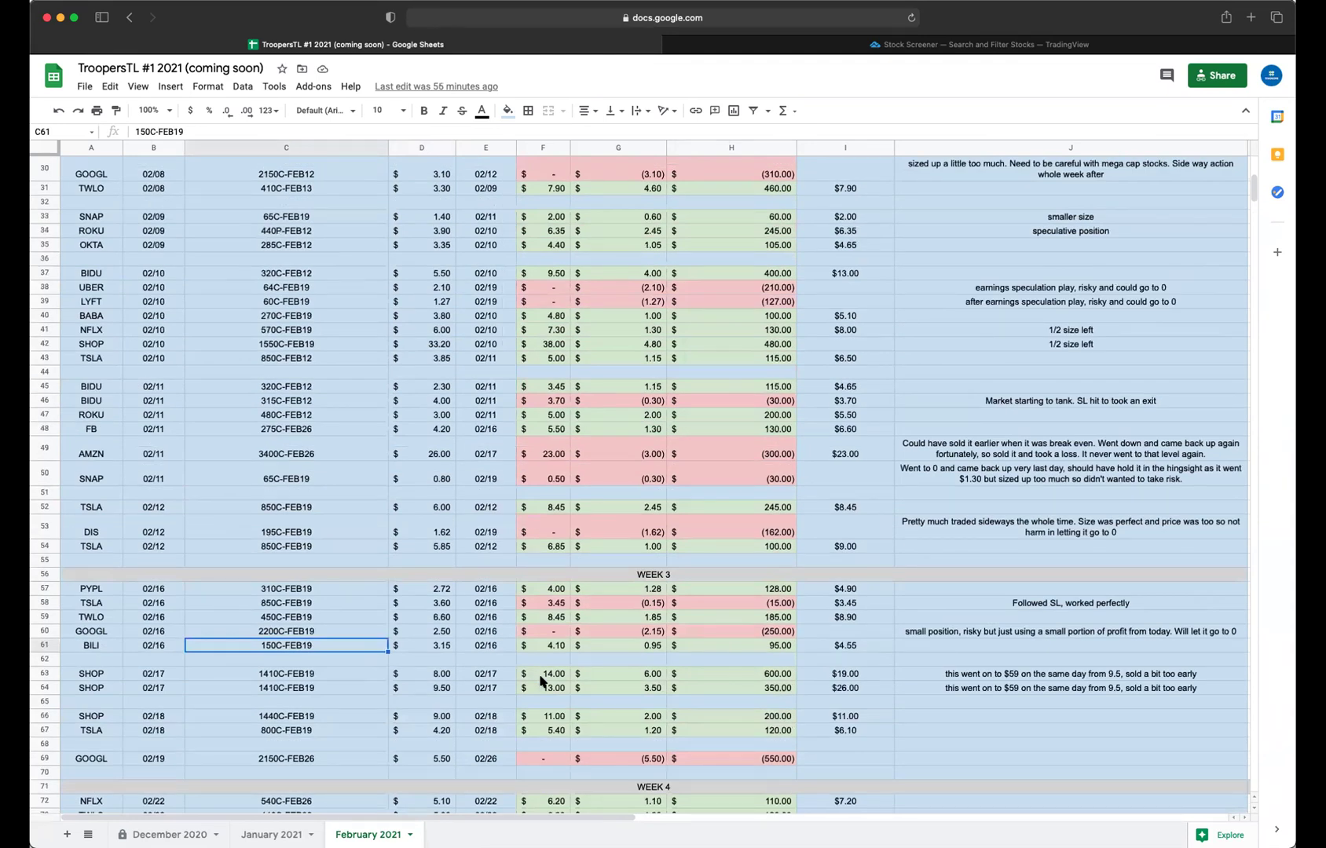
scroll(540, 680, up, 3)
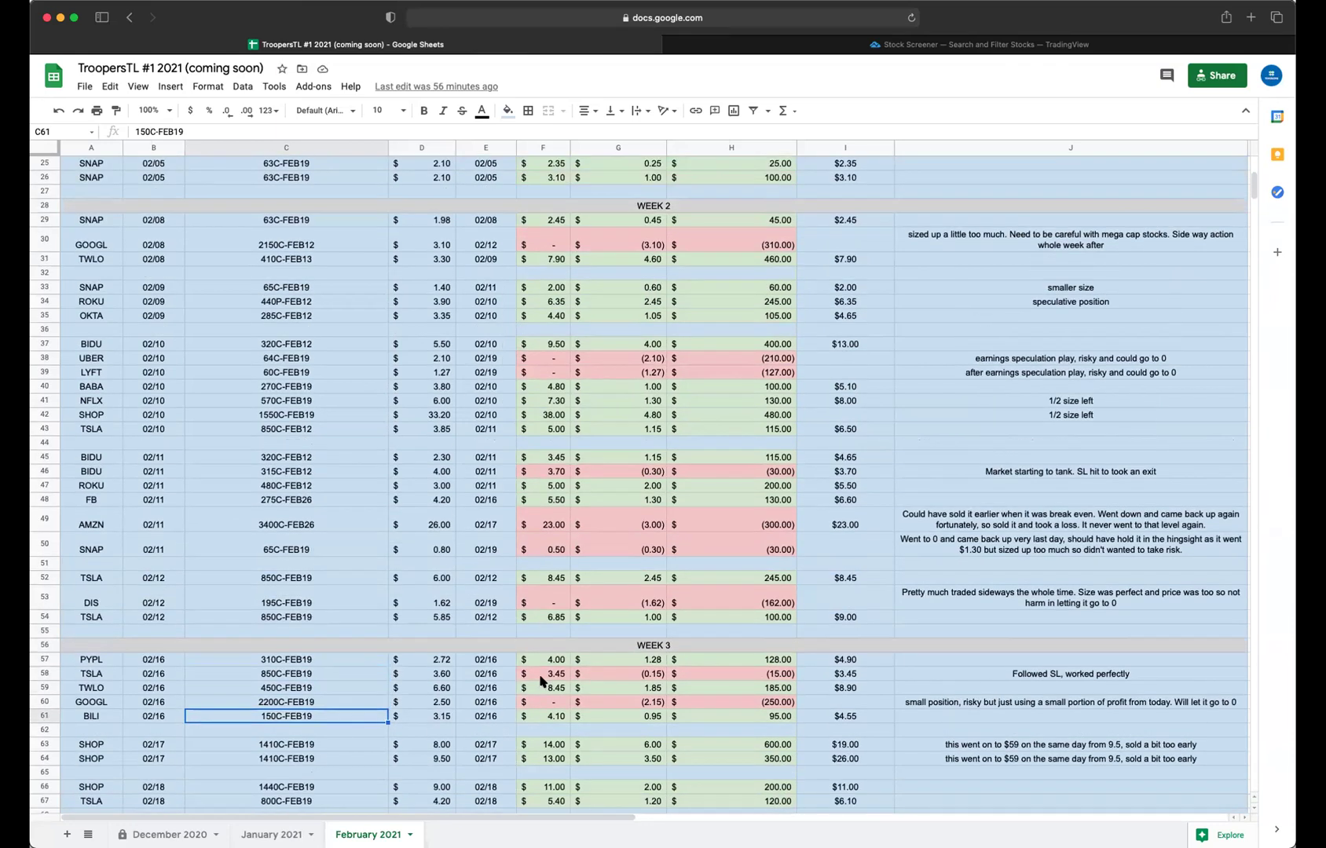
Step: Look at the net proceeds and win rate, and trace the February trades back from Week 4 to Week 1
scroll(541, 681, down, 10)
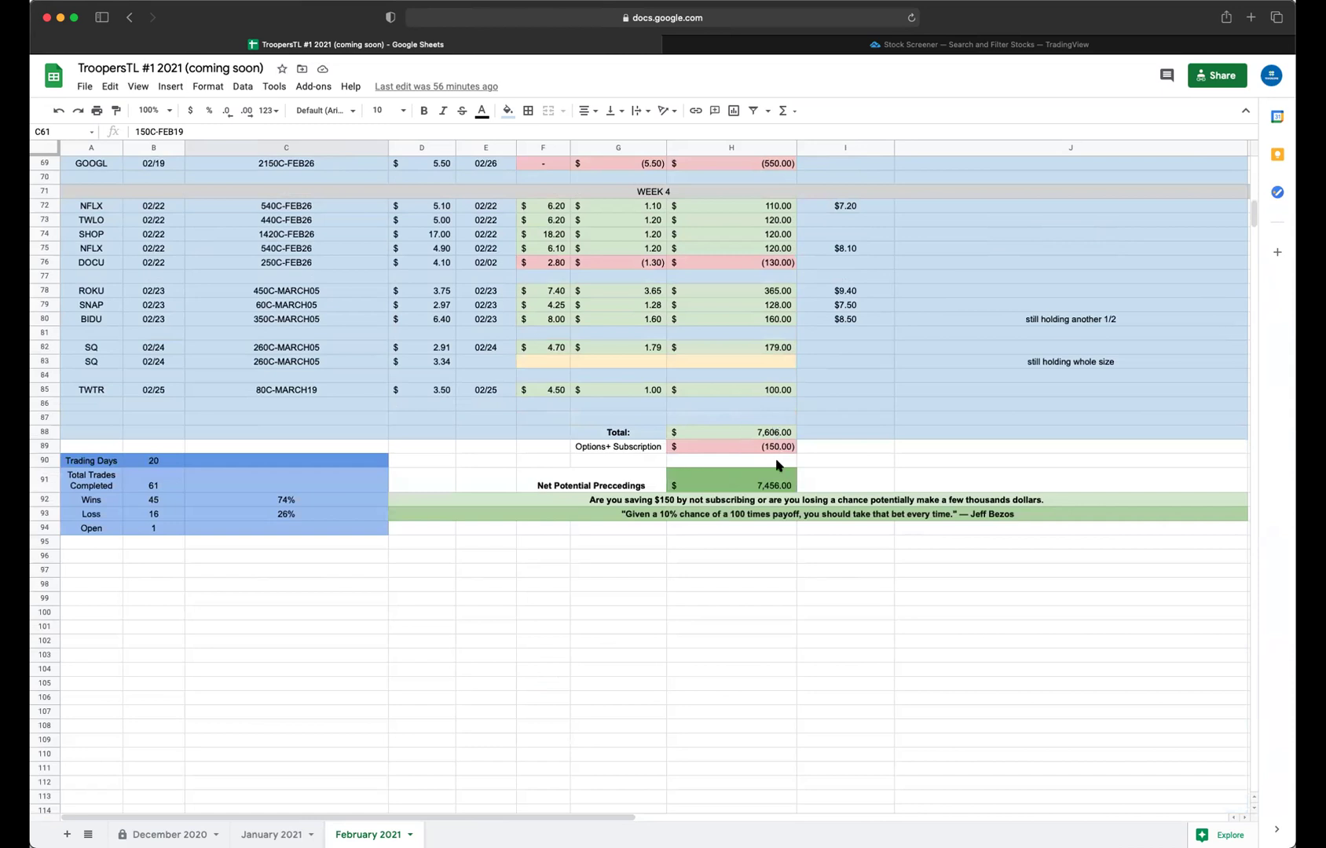
scroll(738, 667, up, 5)
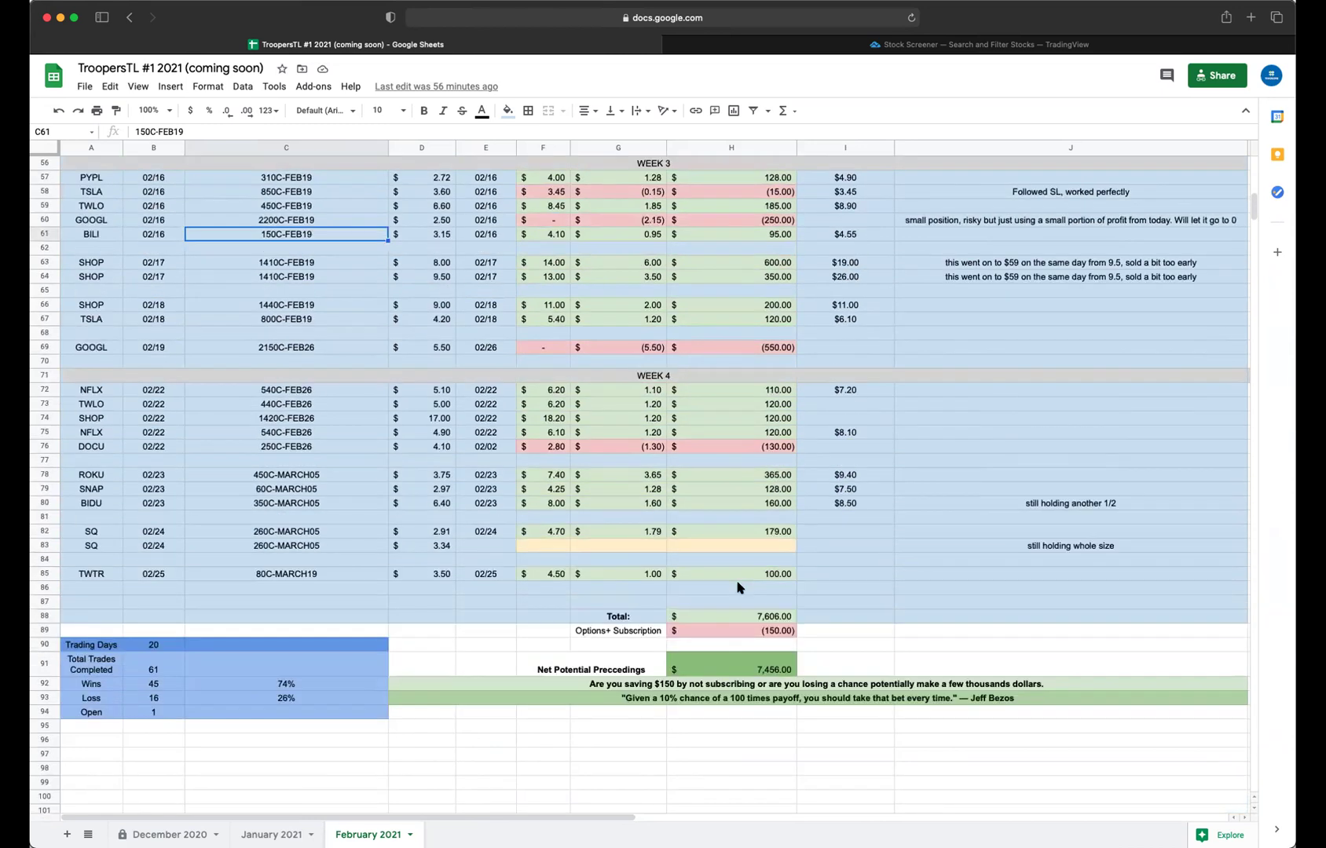
scroll(738, 588, up, 3)
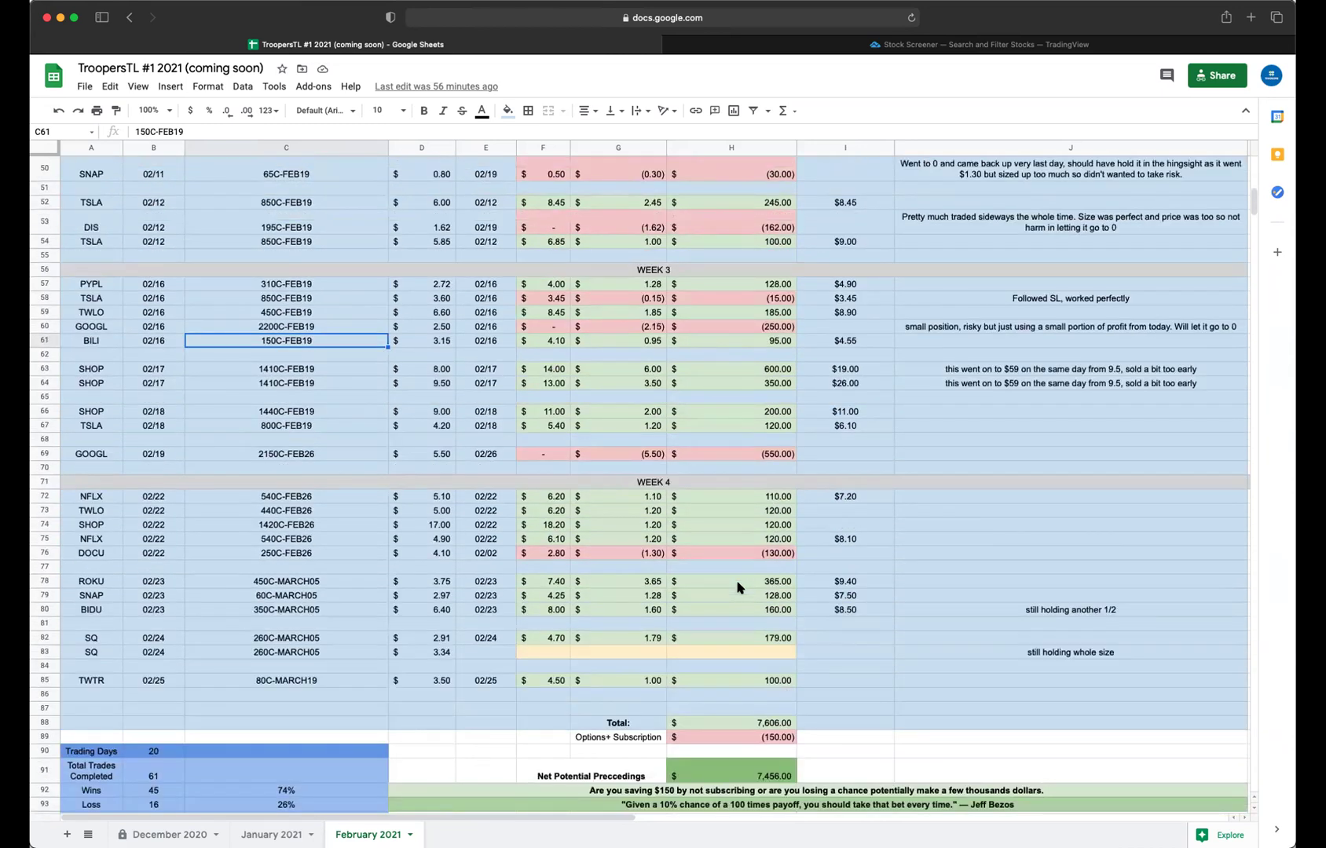
scroll(738, 588, up, 3)
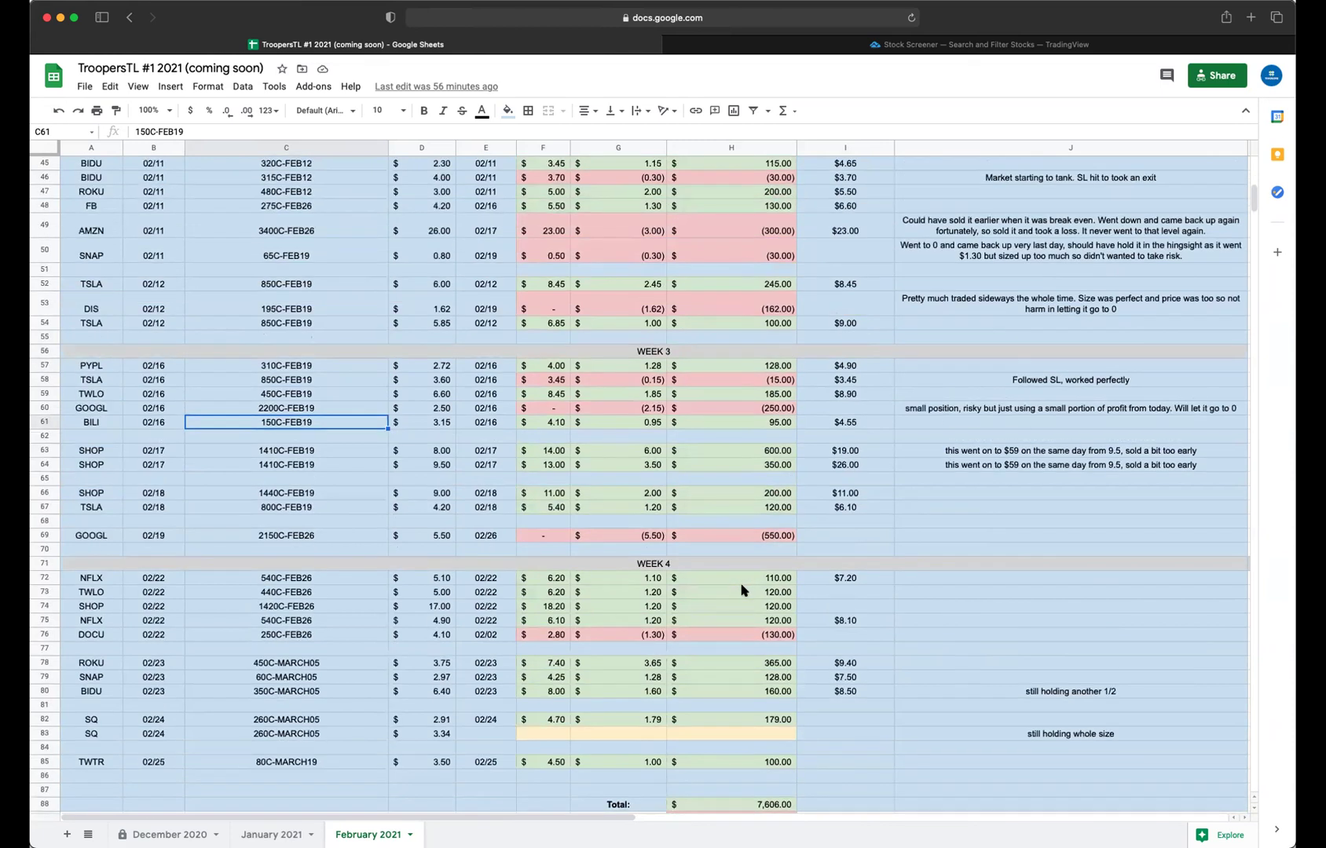
scroll(743, 621, up, 12)
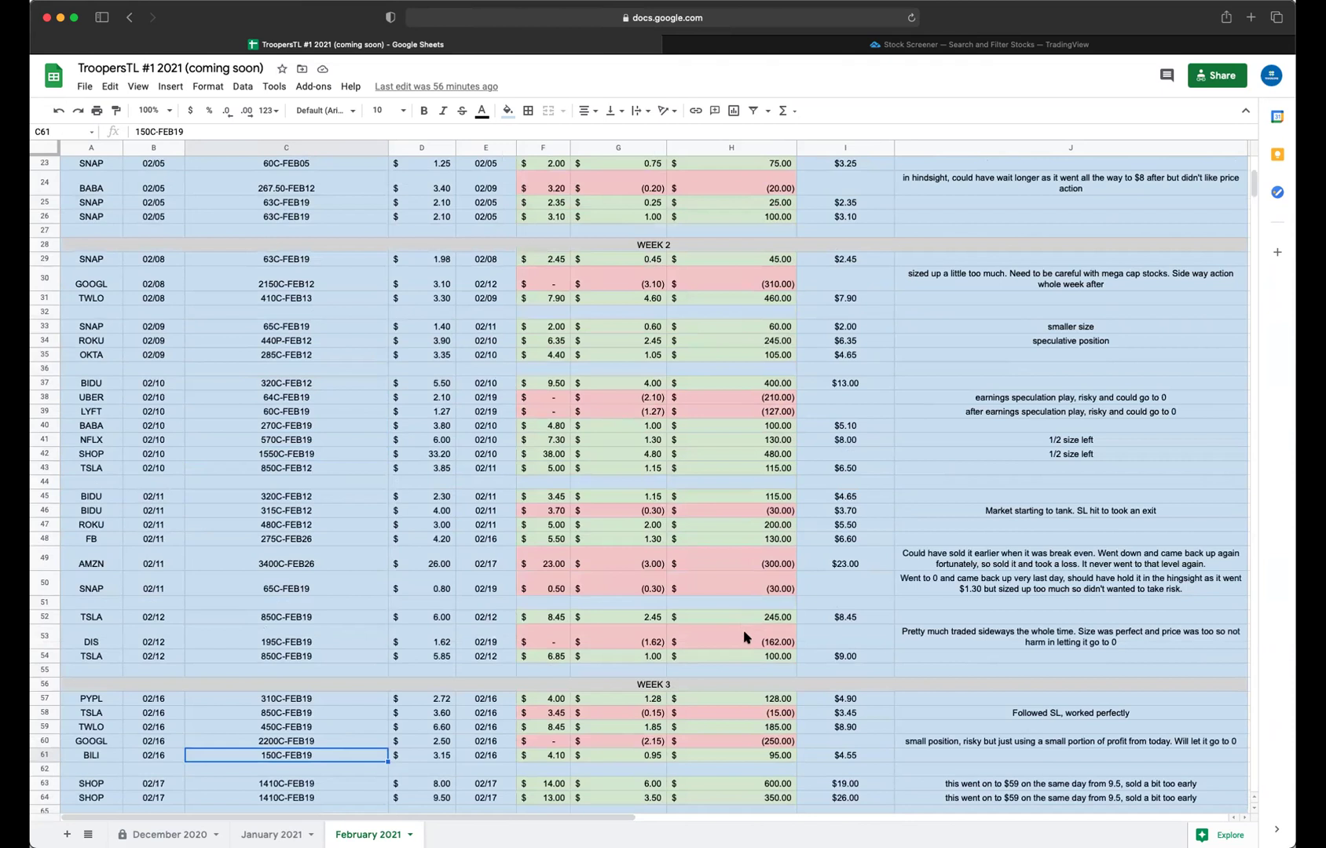
scroll(743, 630, up, 8)
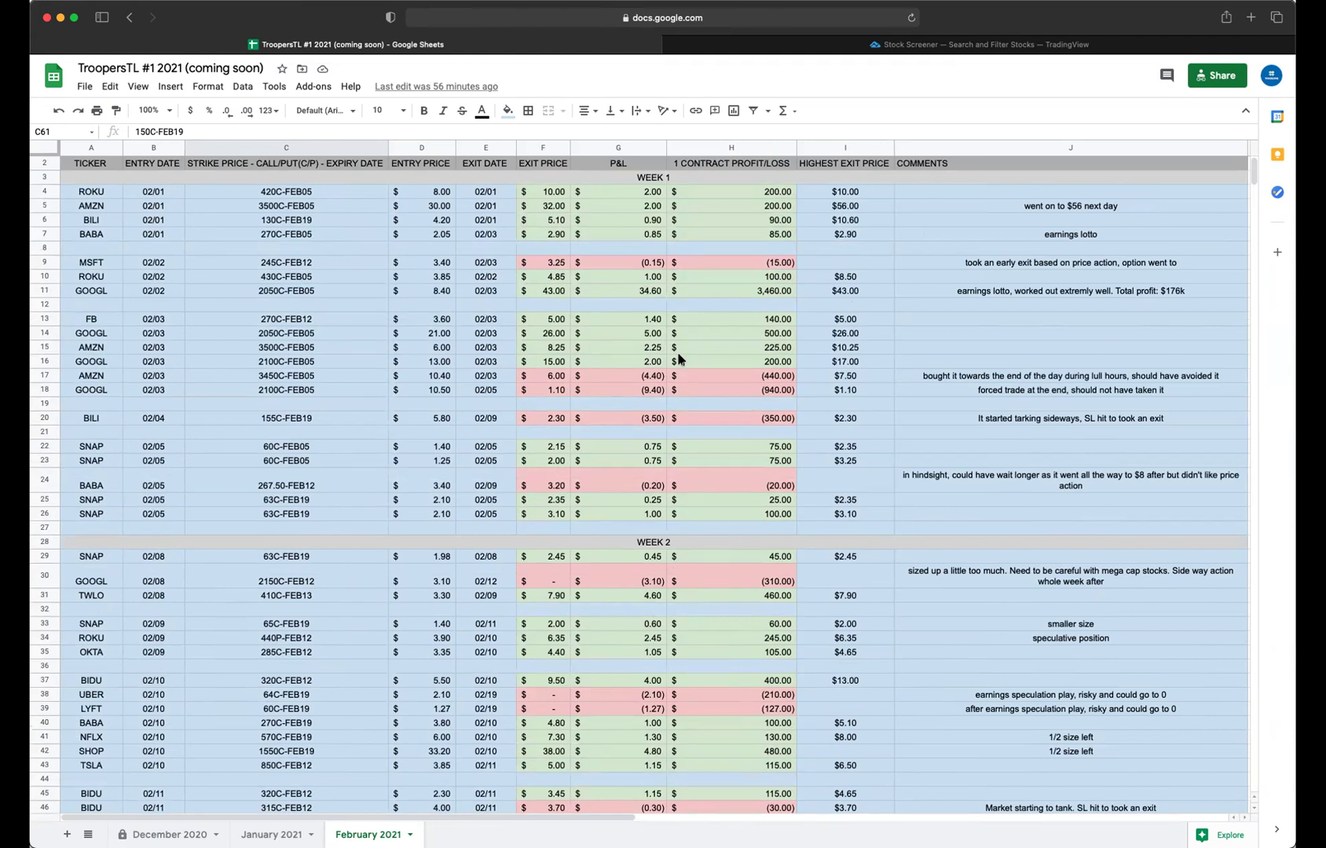
scroll(681, 359, up, 1)
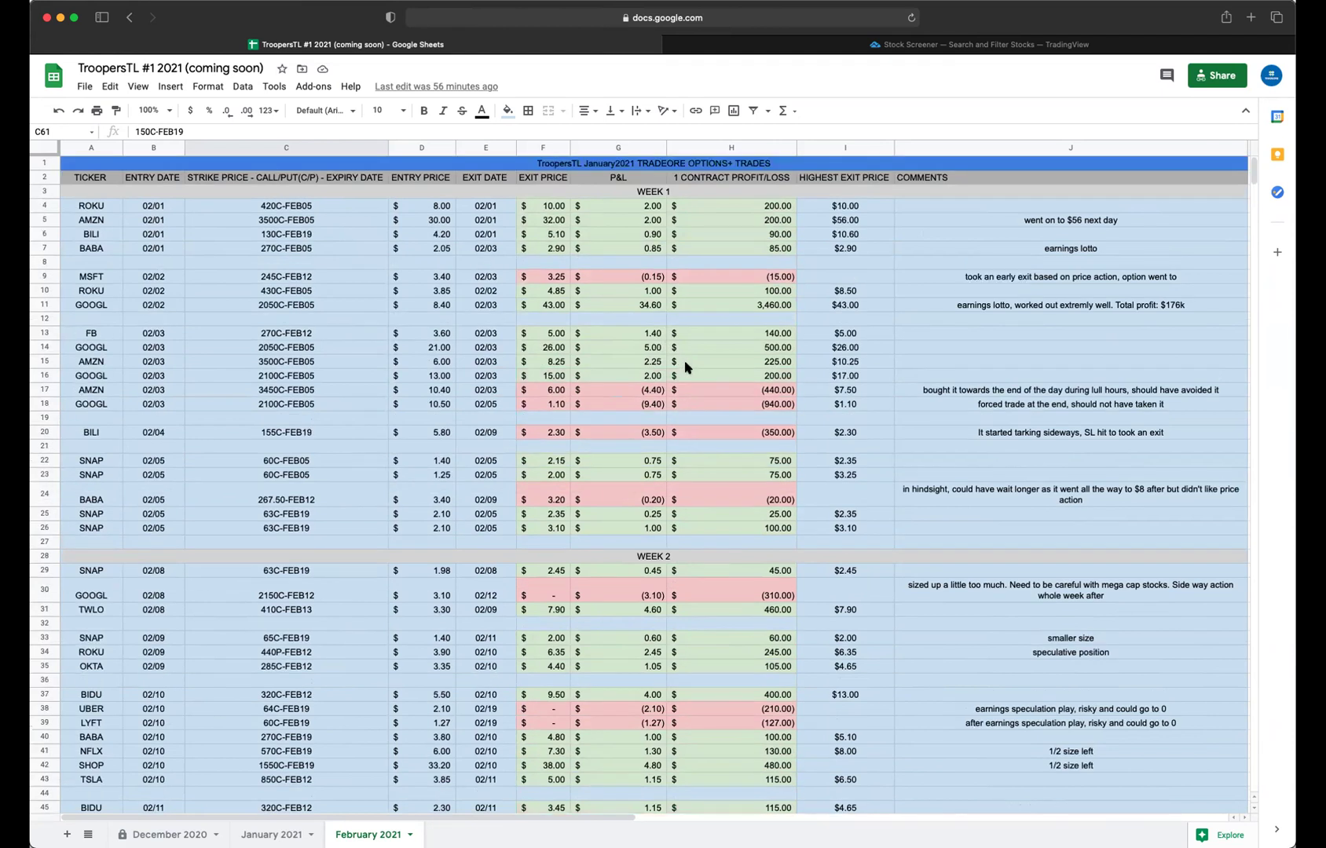
Step: Reread the Week 1 to Week 3 trades, comparing winning and losing positions with their comments, and return to Week 1
scroll(686, 374, down, 5)
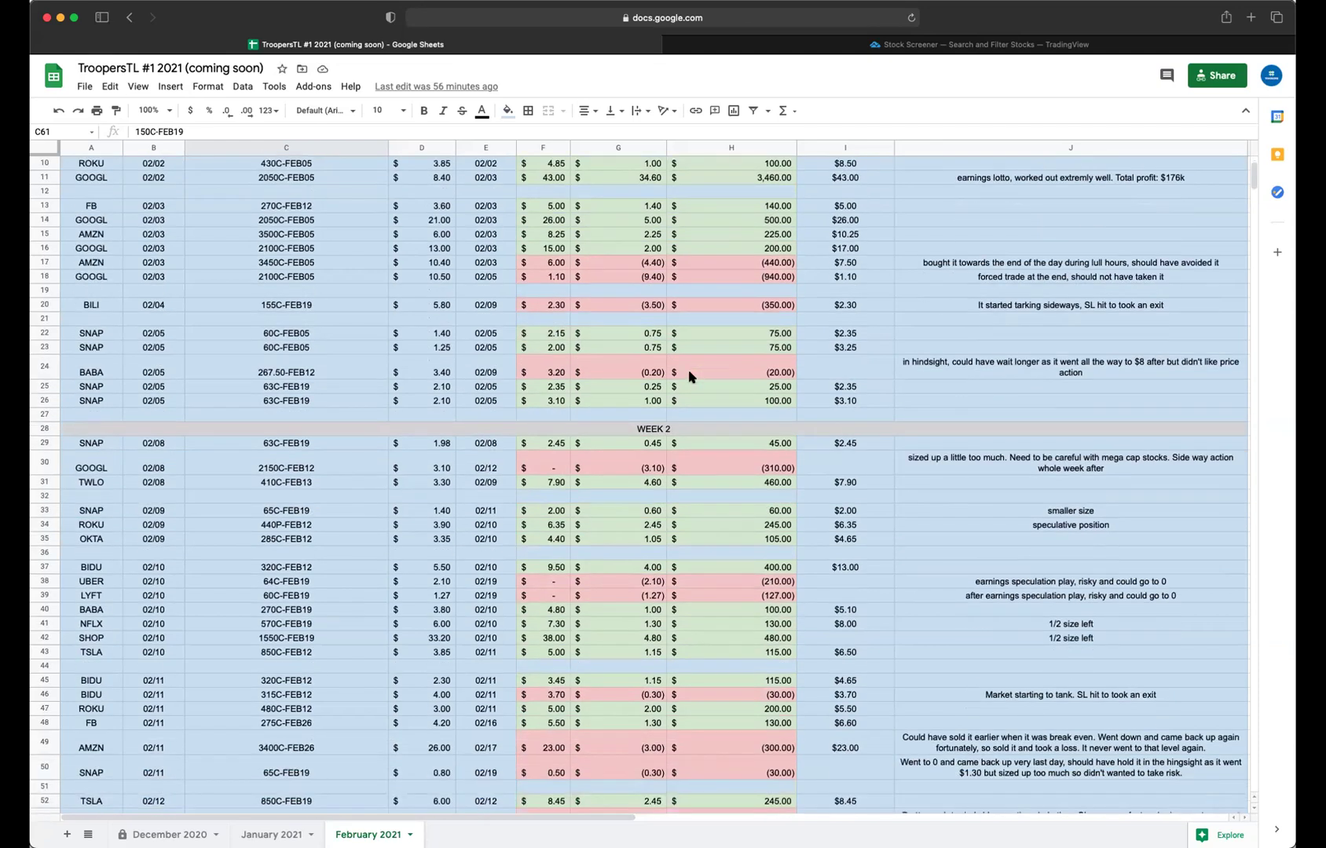
scroll(688, 376, down, 5)
scroll(690, 379, down, 4)
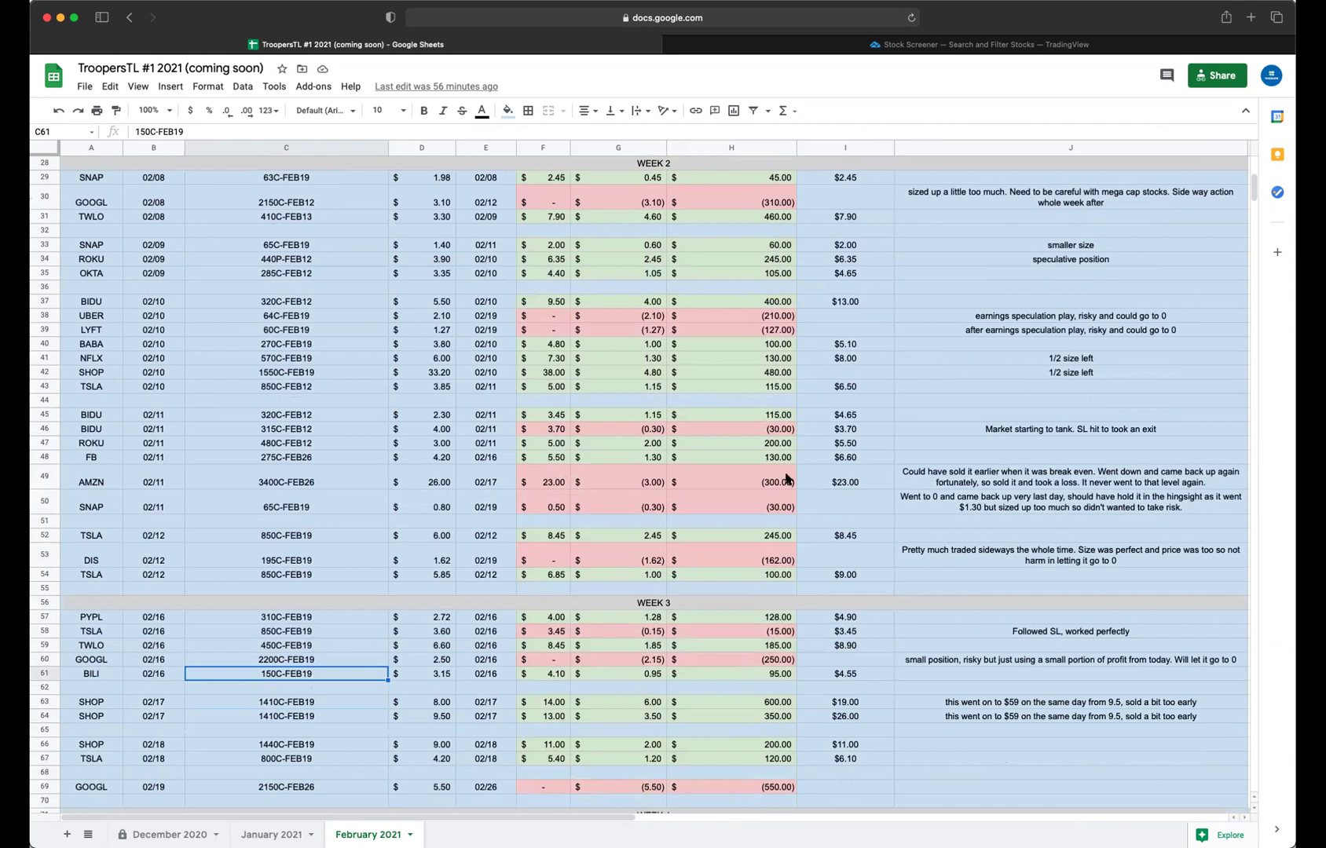
scroll(784, 476, up, 3)
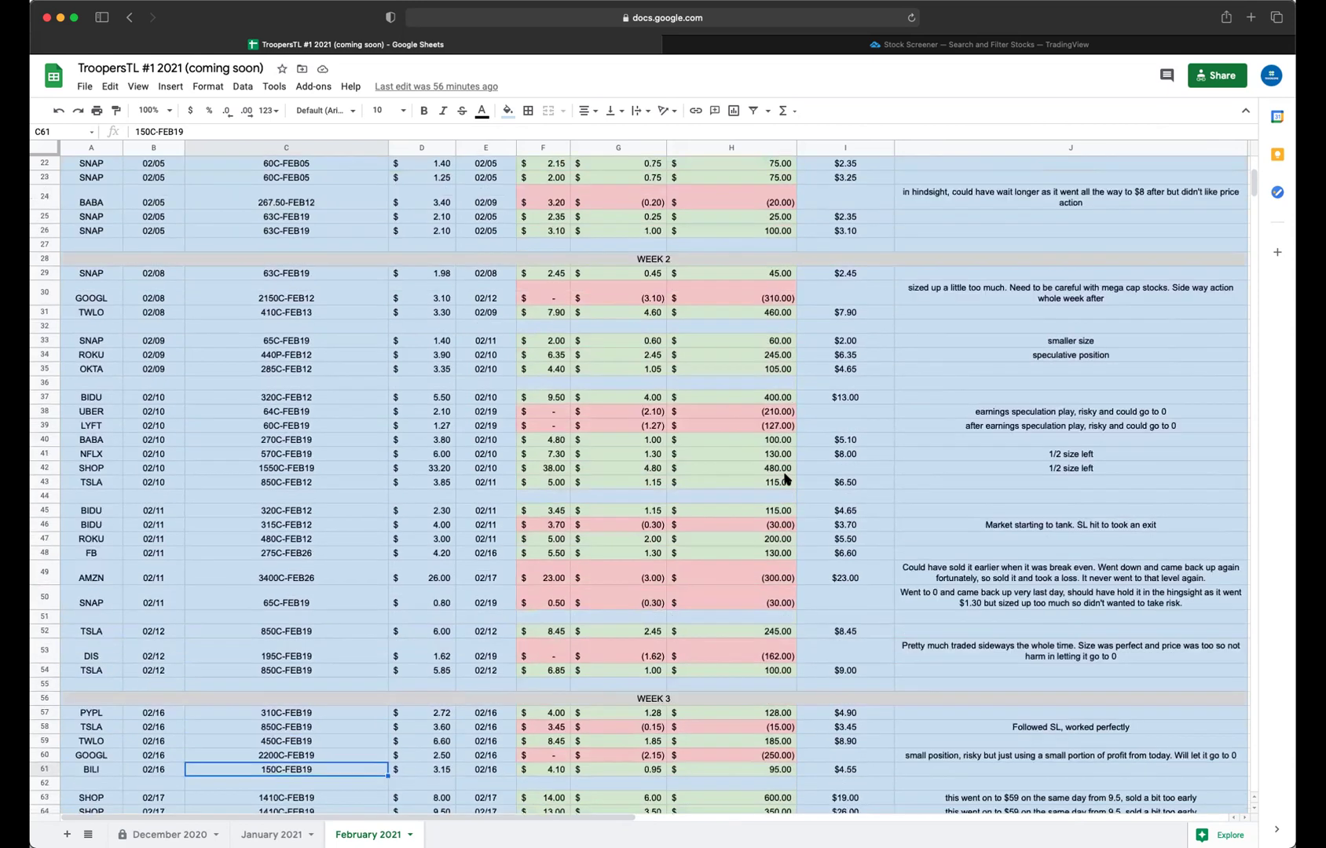
scroll(784, 481, up, 8)
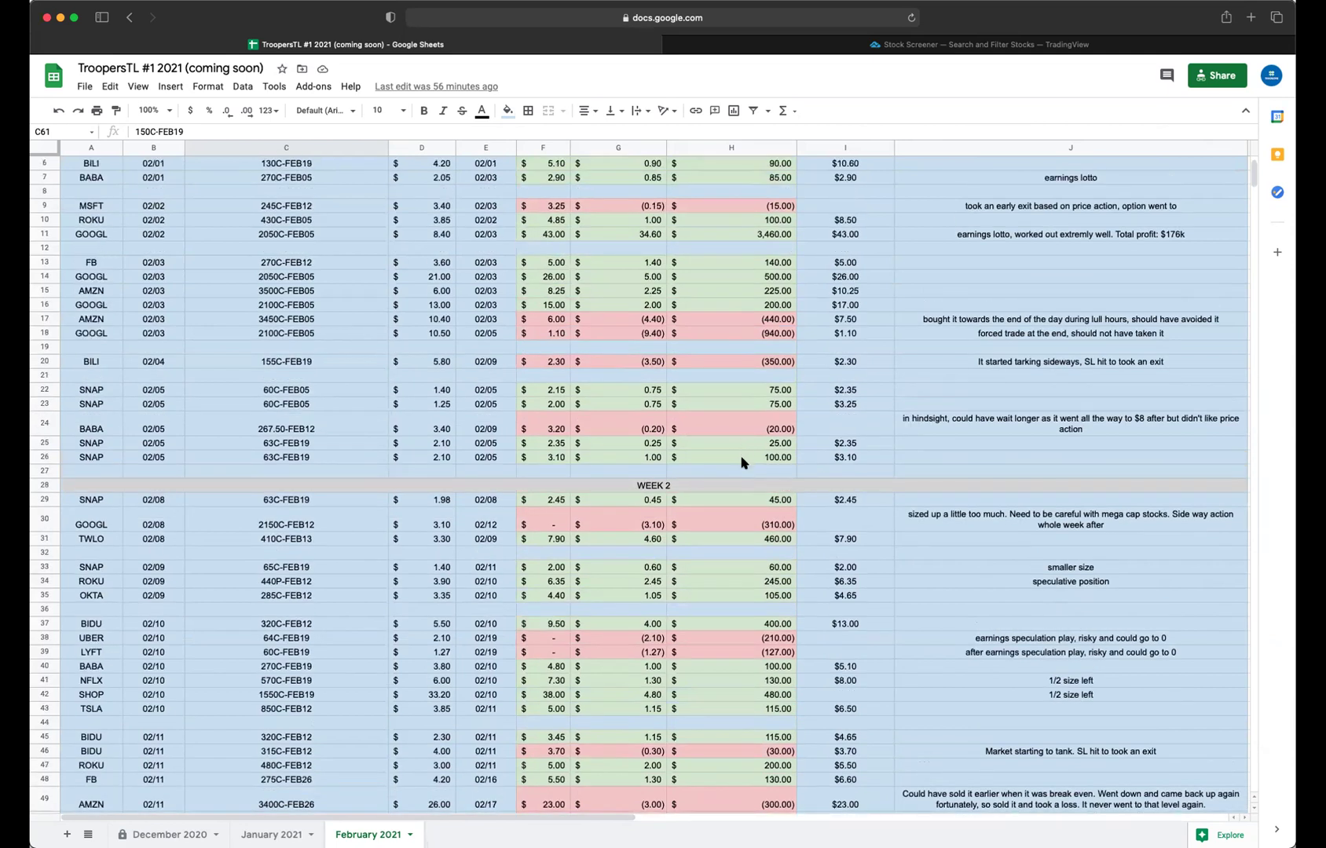
scroll(743, 463, up, 3)
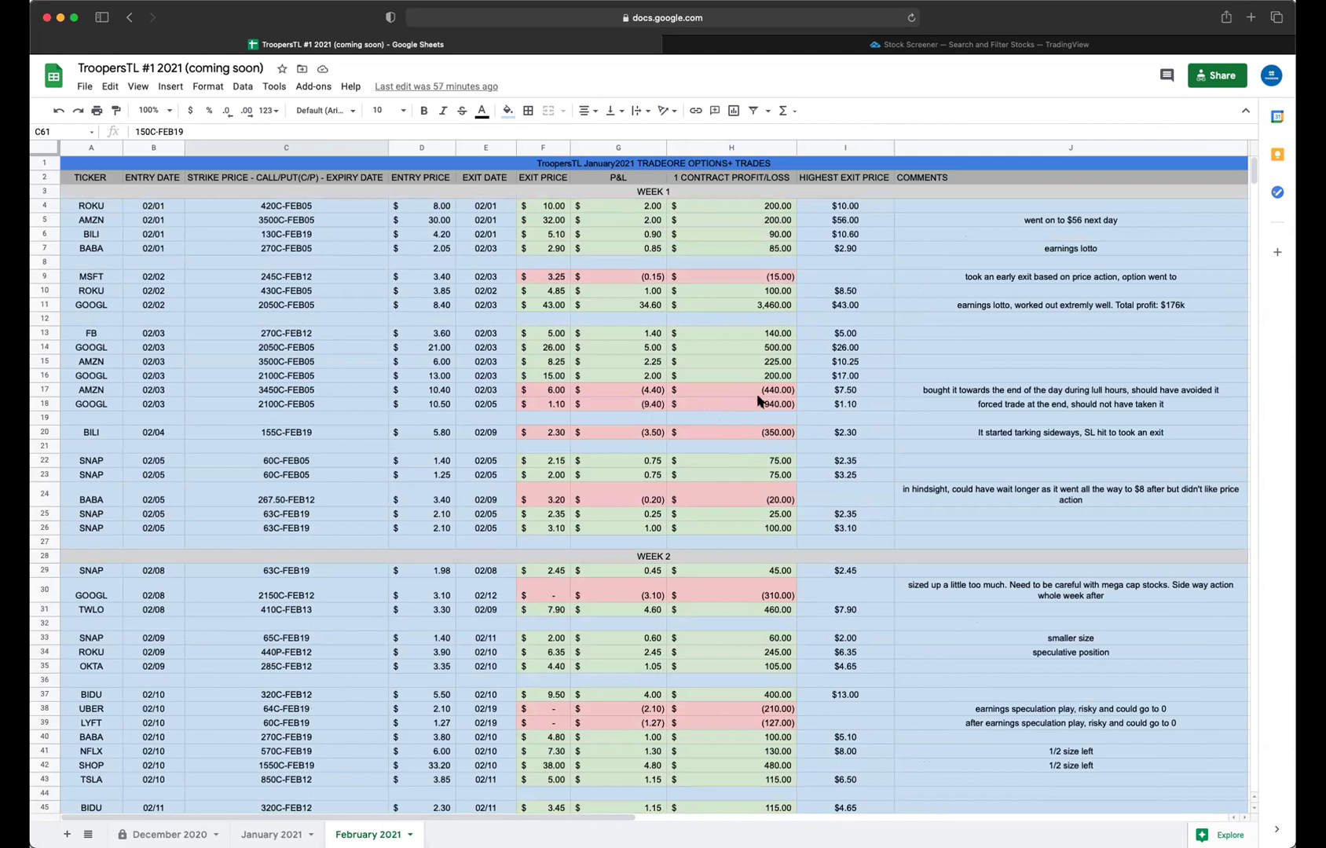
scroll(779, 441, down, 1)
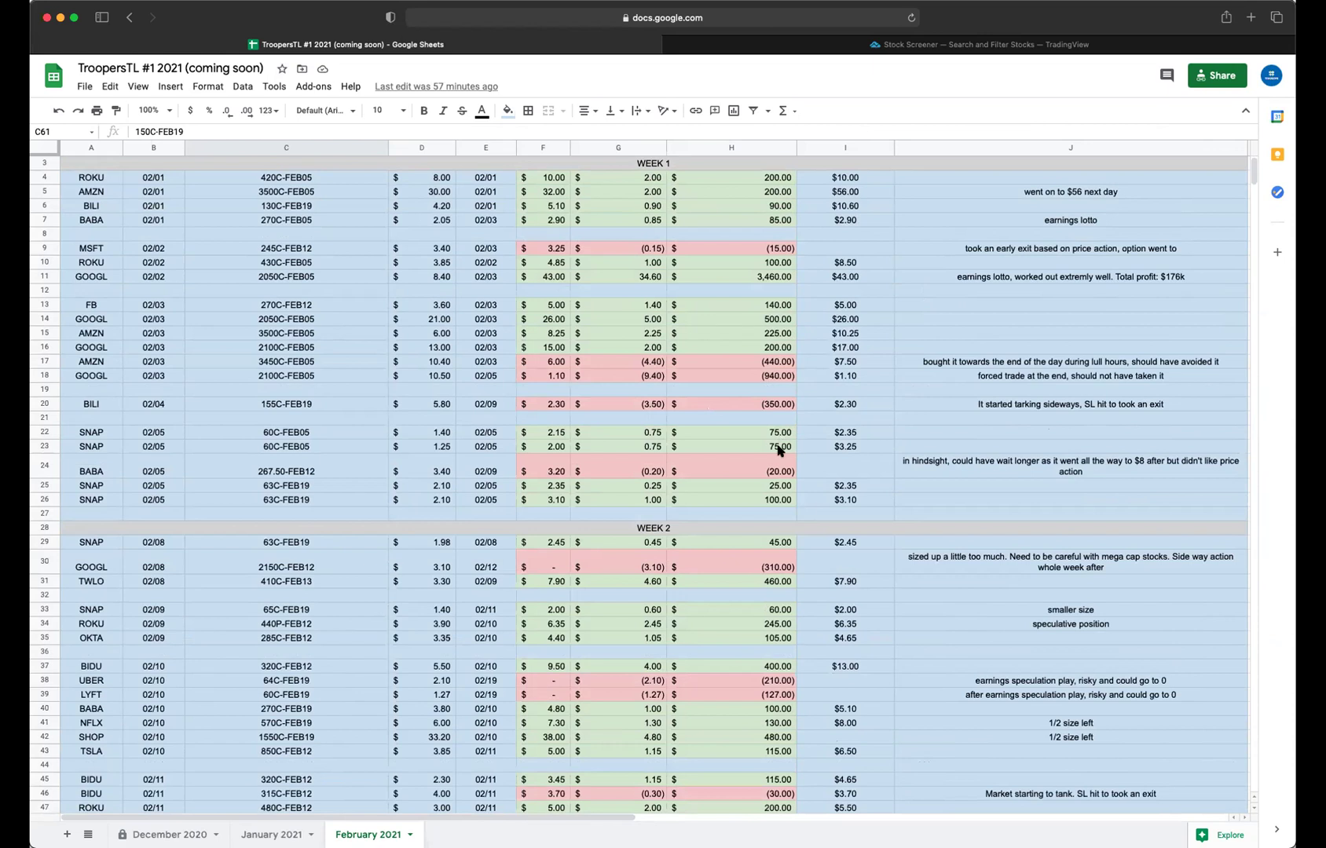
scroll(780, 449, down, 1)
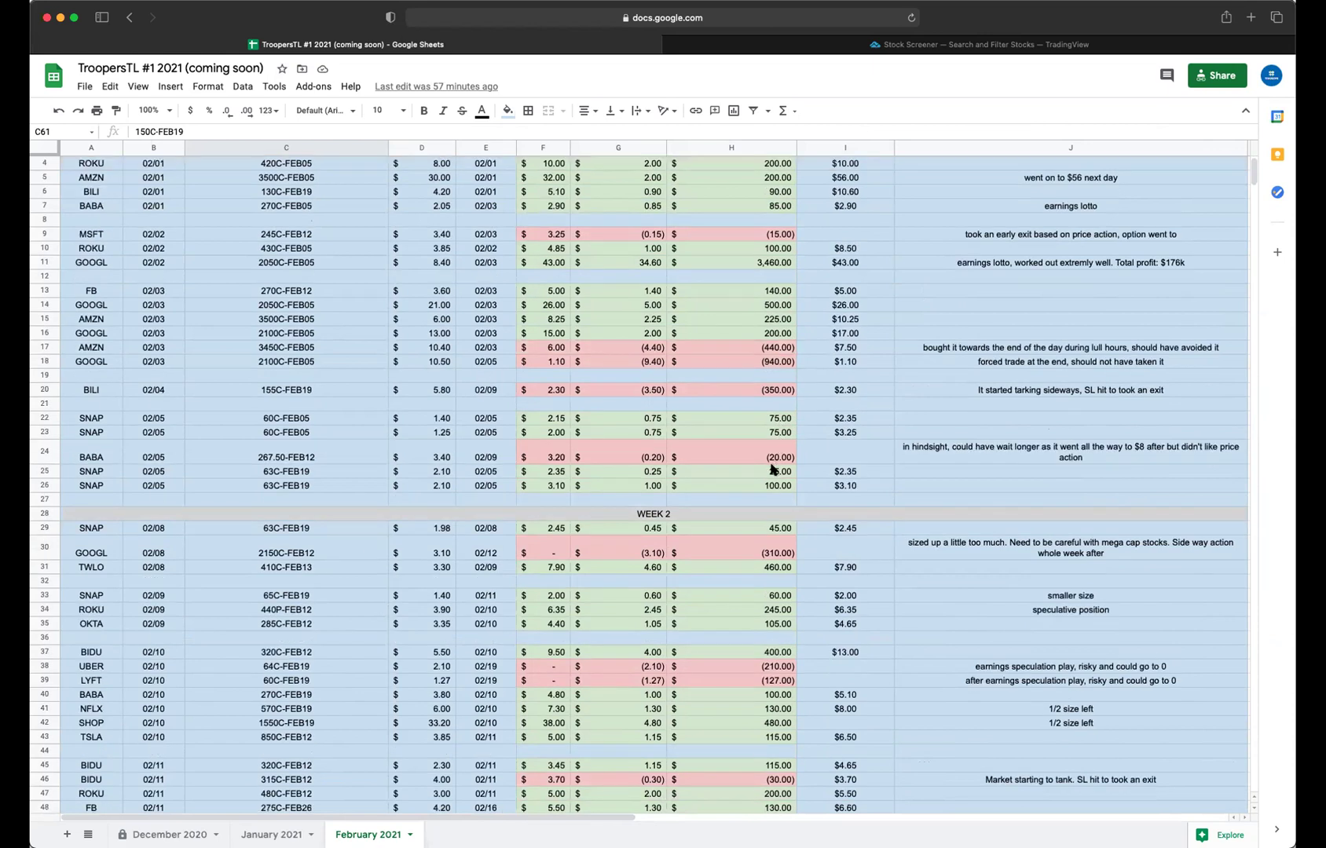
Step: Review the Week 3 and Week 4 results with the monthly summary, and go back over the earlier trades to the log's beginning
scroll(771, 469, down, 10)
scroll(768, 471, down, 15)
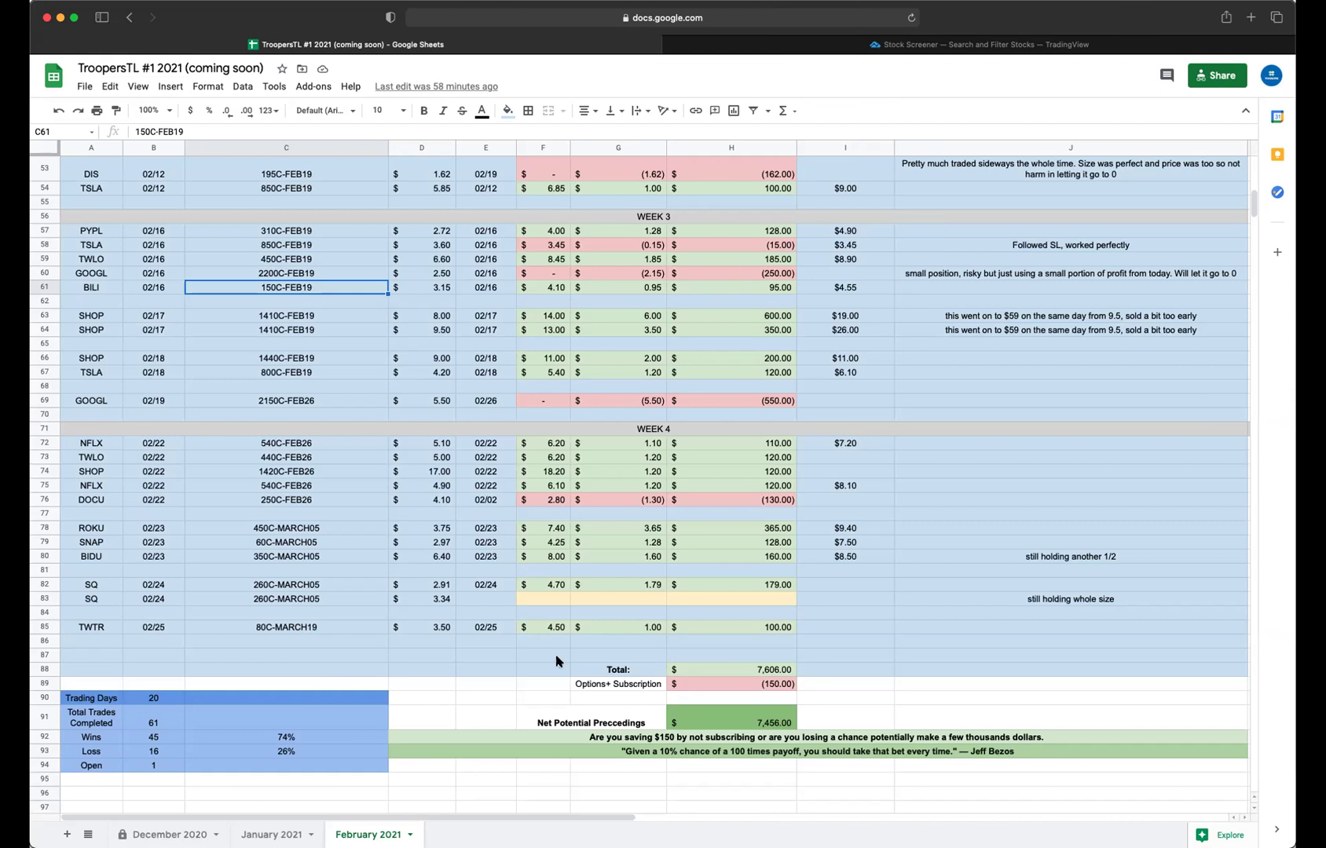
scroll(616, 666, up, 5)
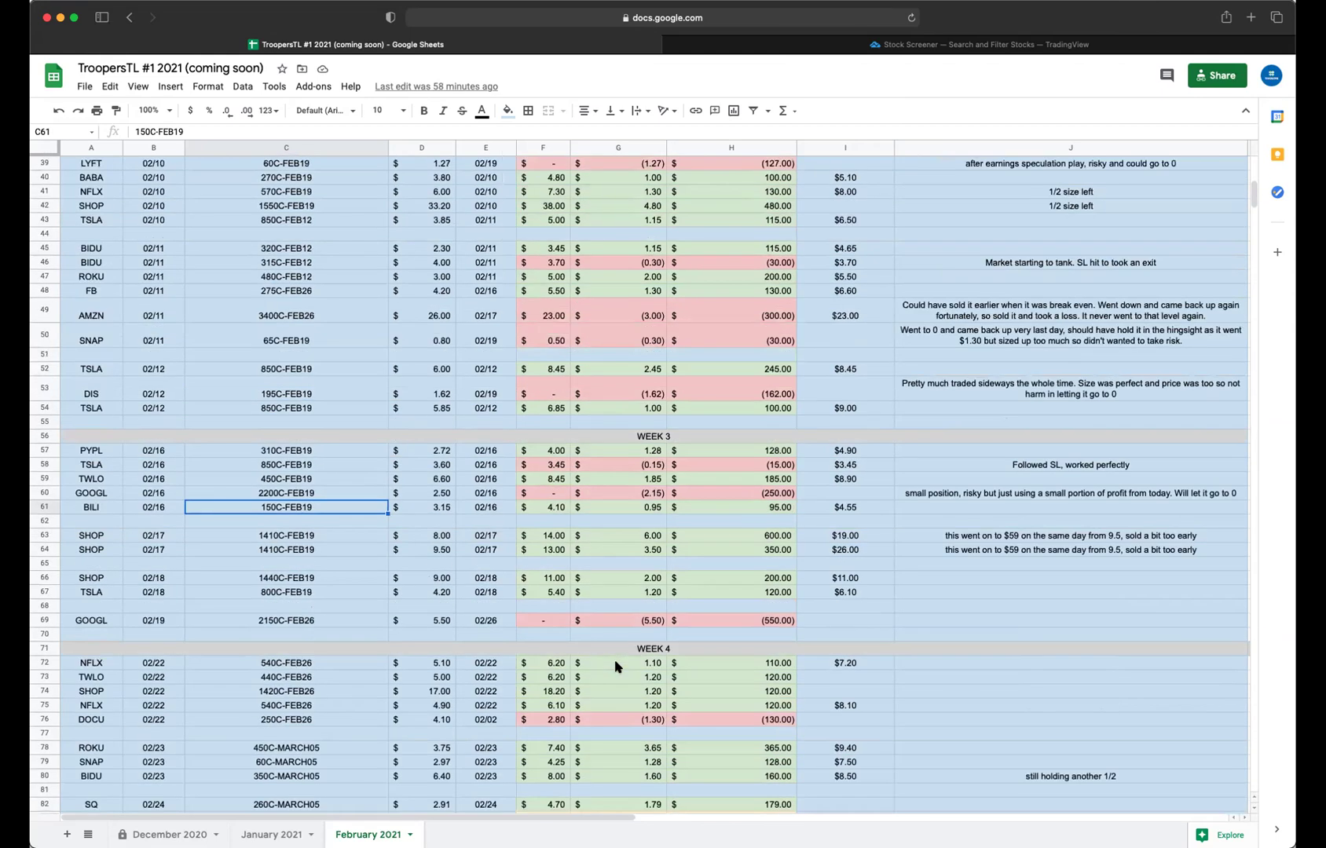
scroll(616, 666, up, 1)
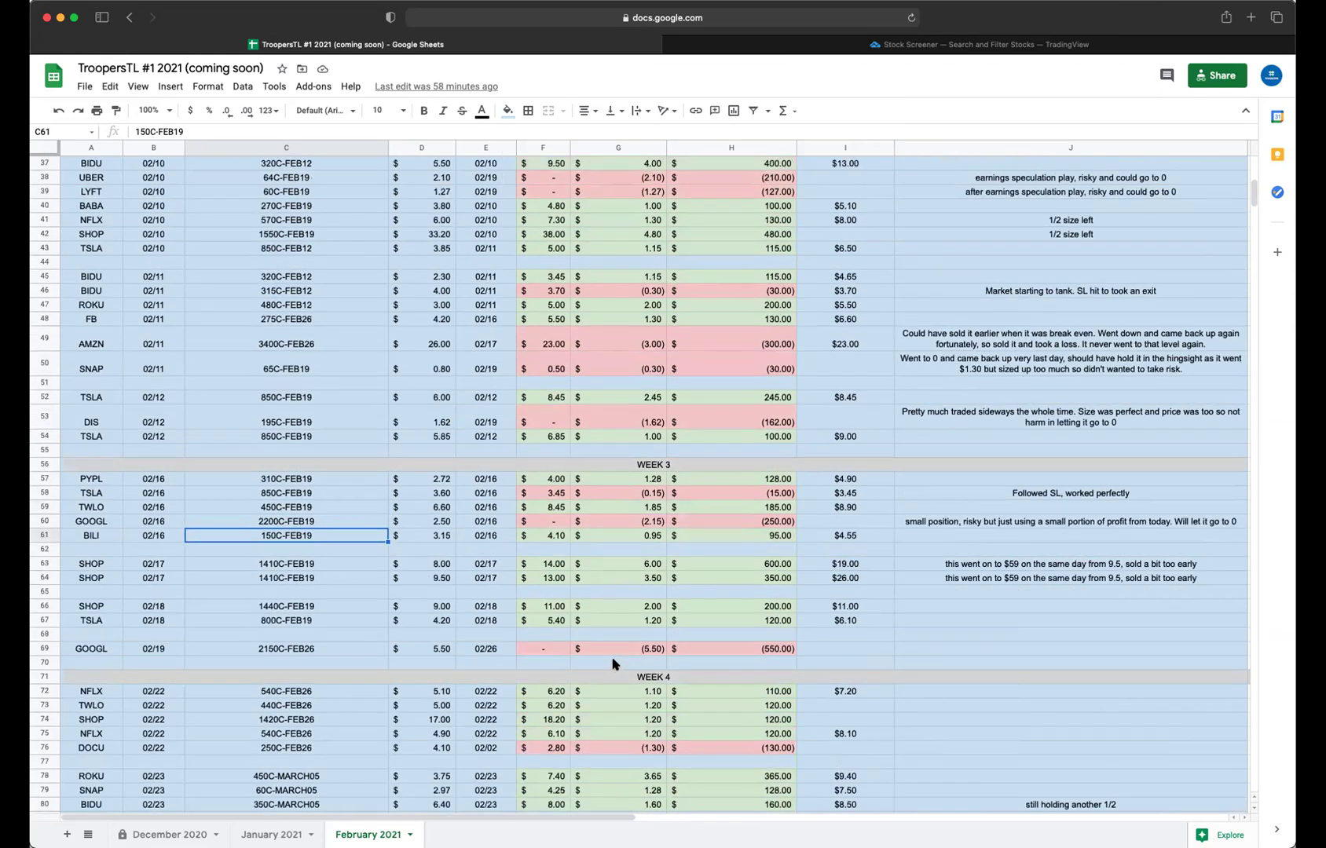
scroll(615, 665, up, 1)
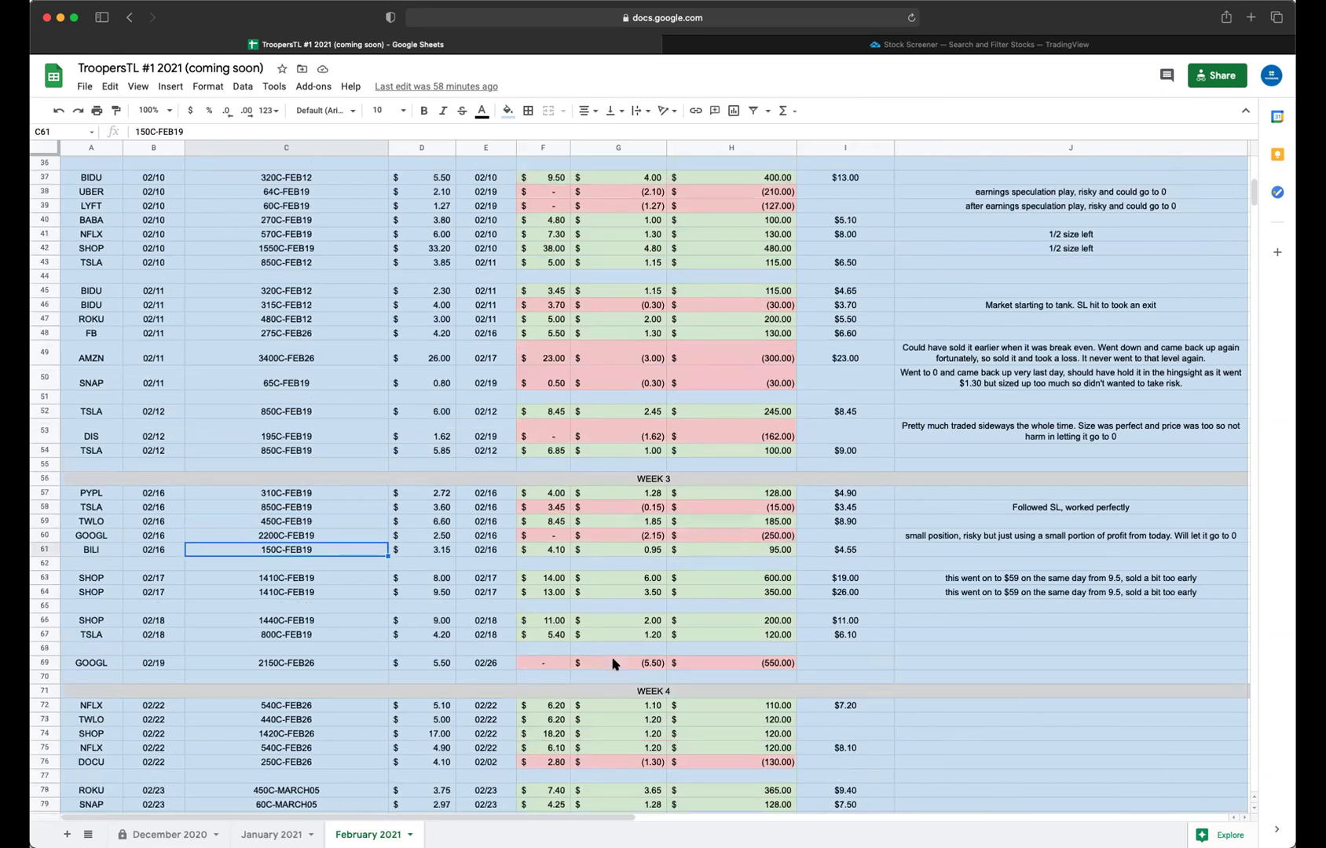
scroll(615, 665, up, 5)
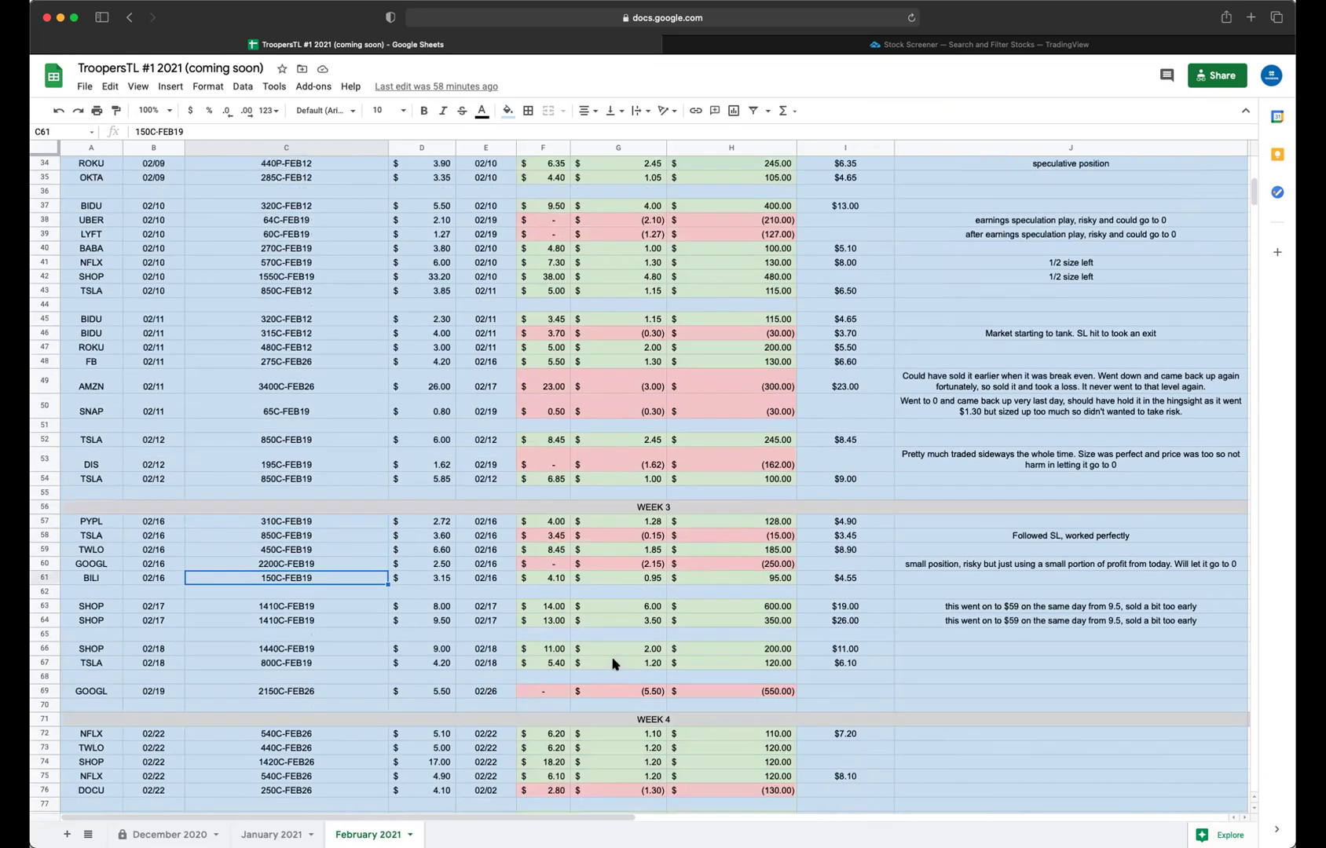
scroll(615, 664, up, 1)
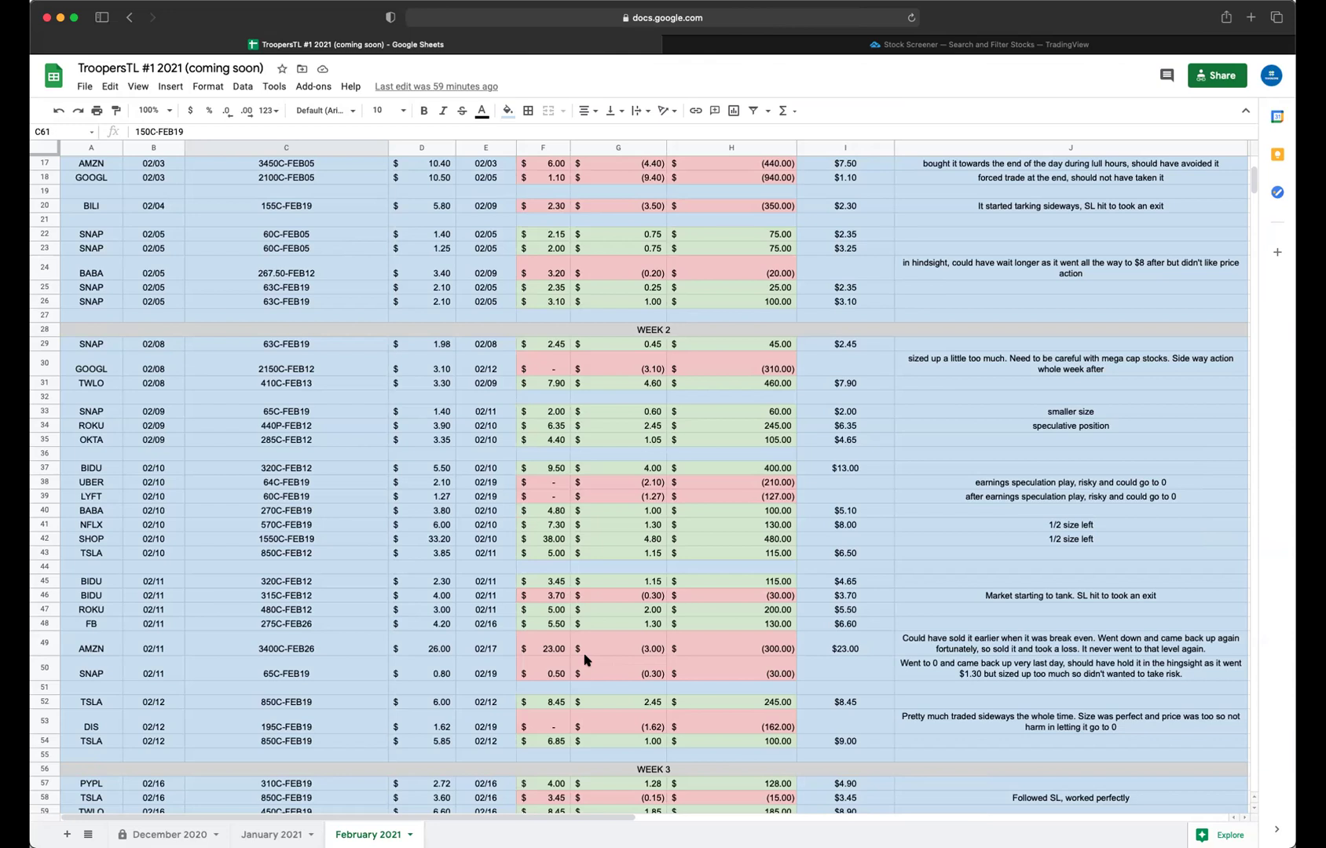
scroll(969, 611, up, 1)
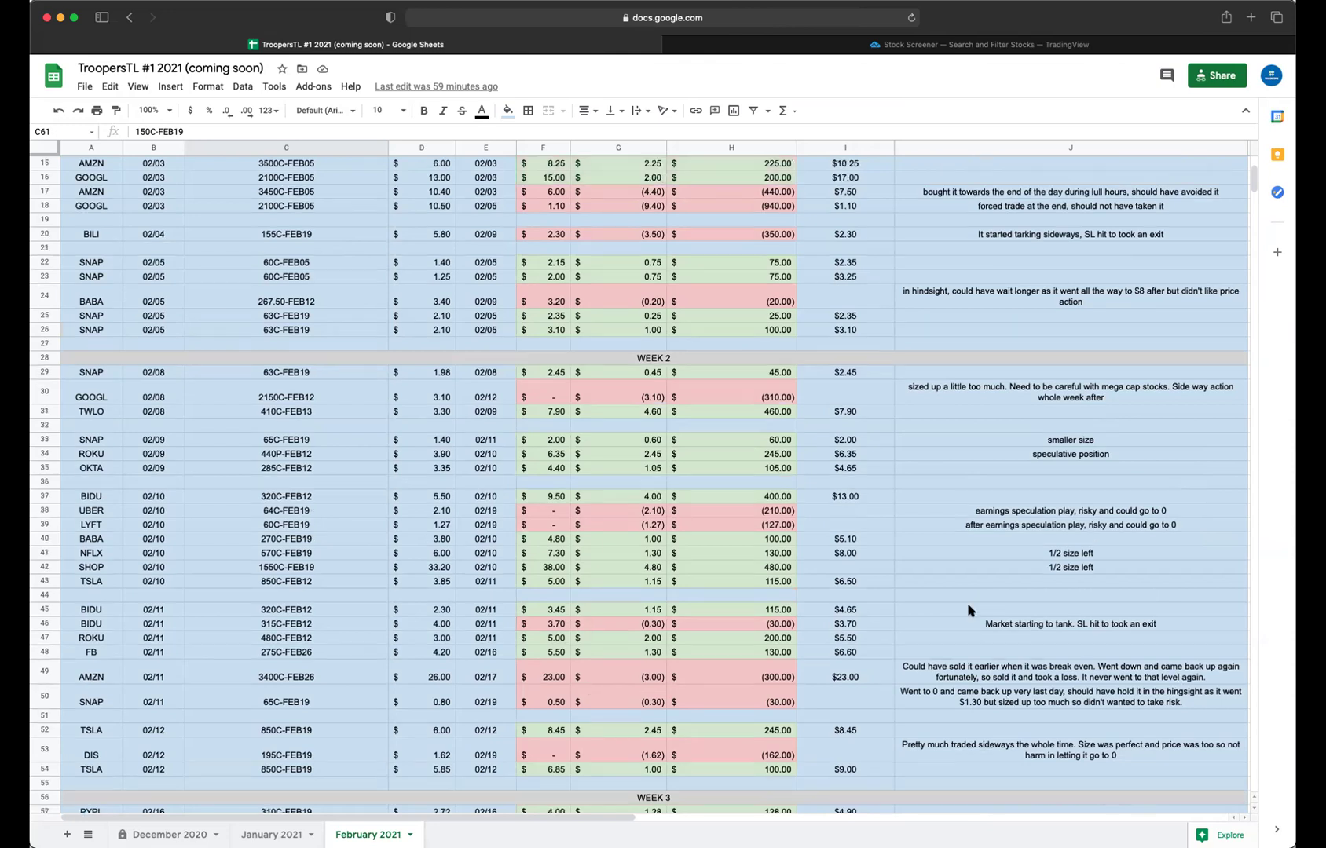
scroll(969, 610, up, 5)
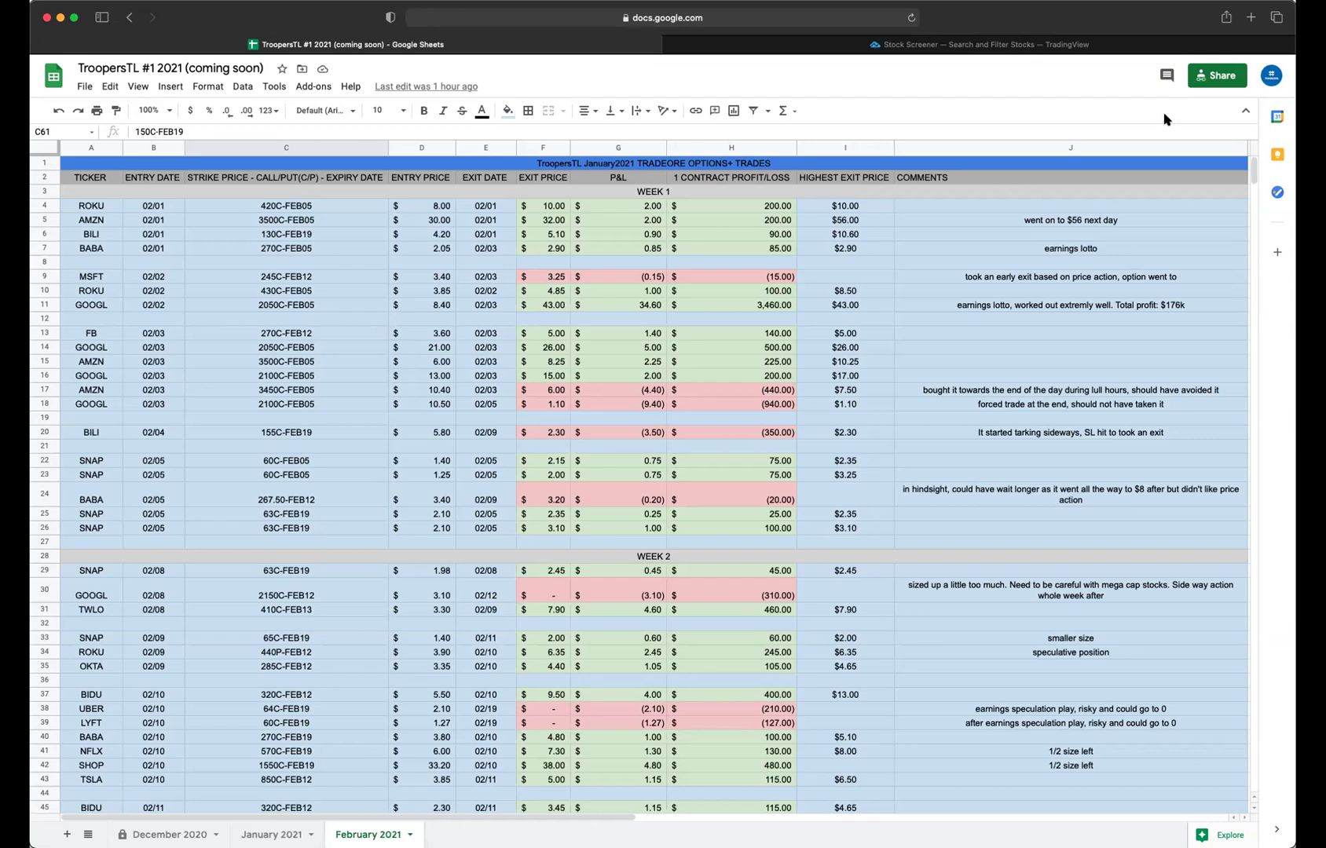
Step: Switch to the TradingView Stock Screener, dismiss the device-limit notice, and apply the built-in Outperforming SMA50 screen
click(959, 46)
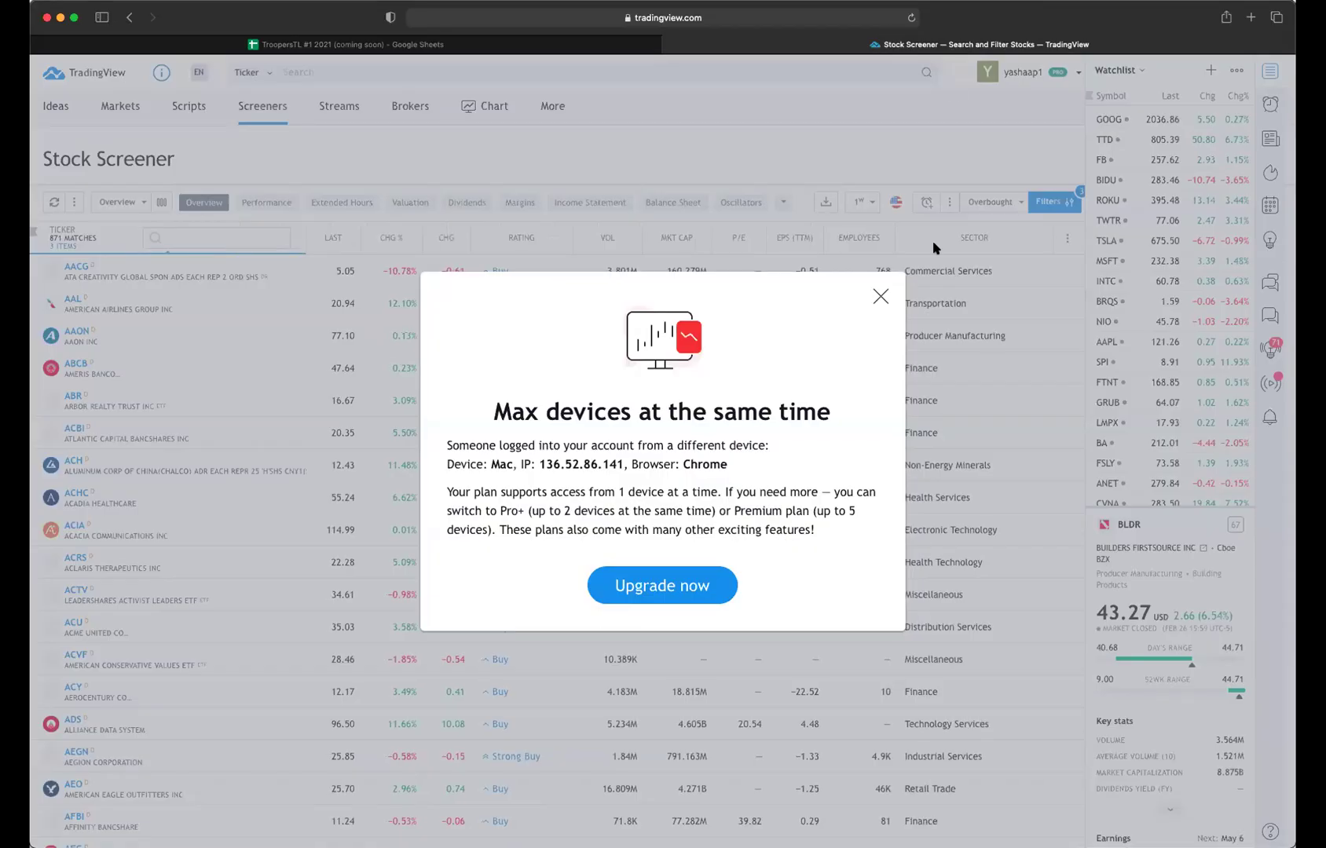
click(971, 238)
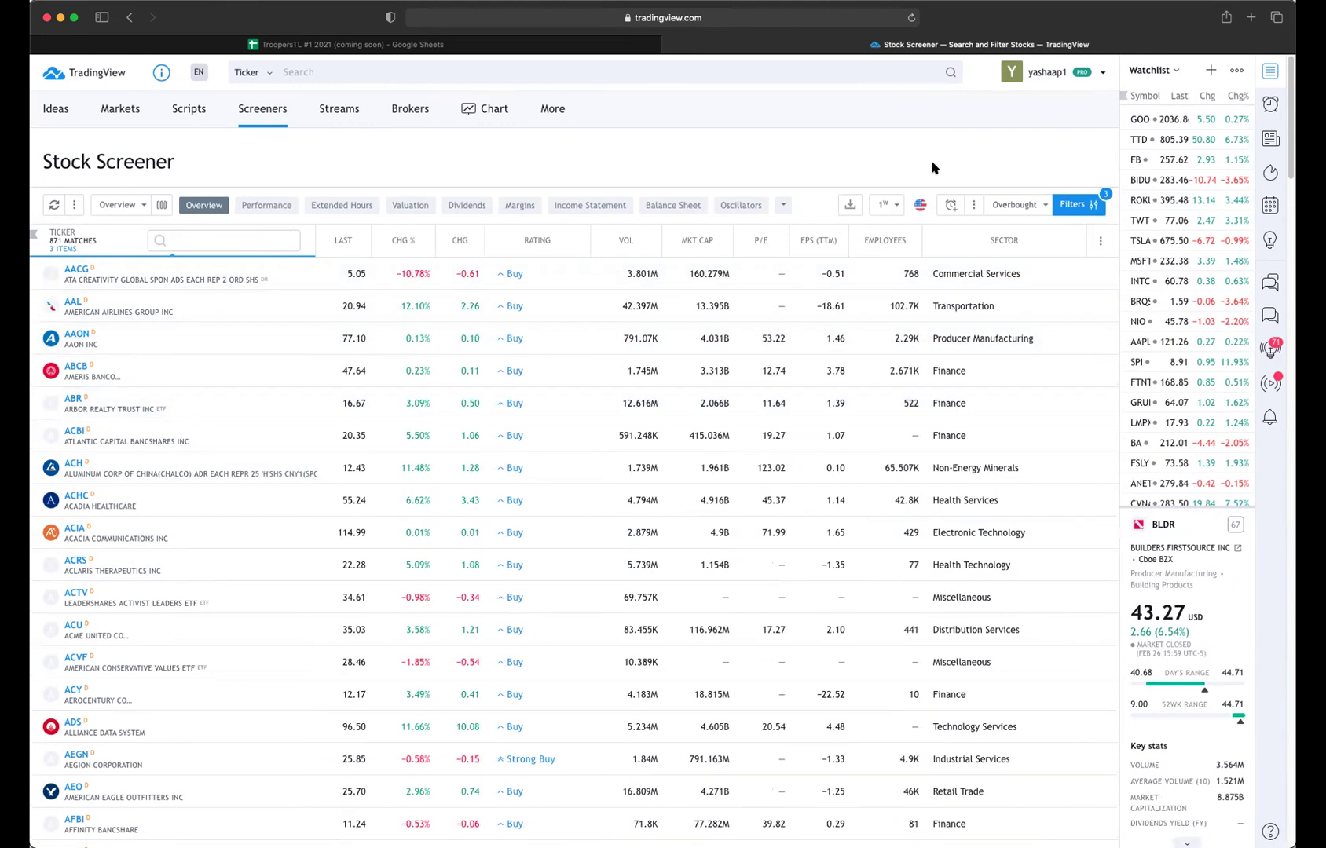
click(996, 204)
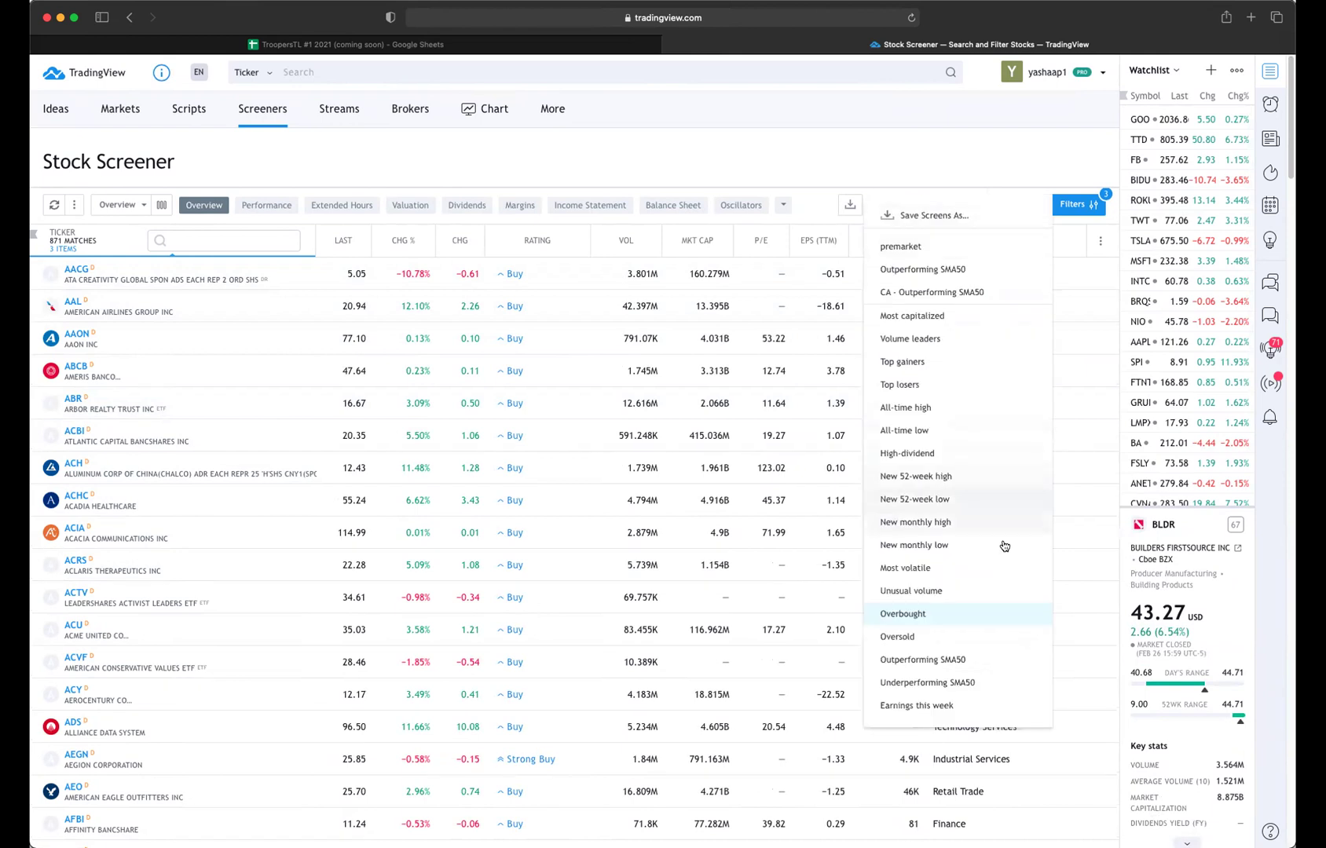
click(971, 666)
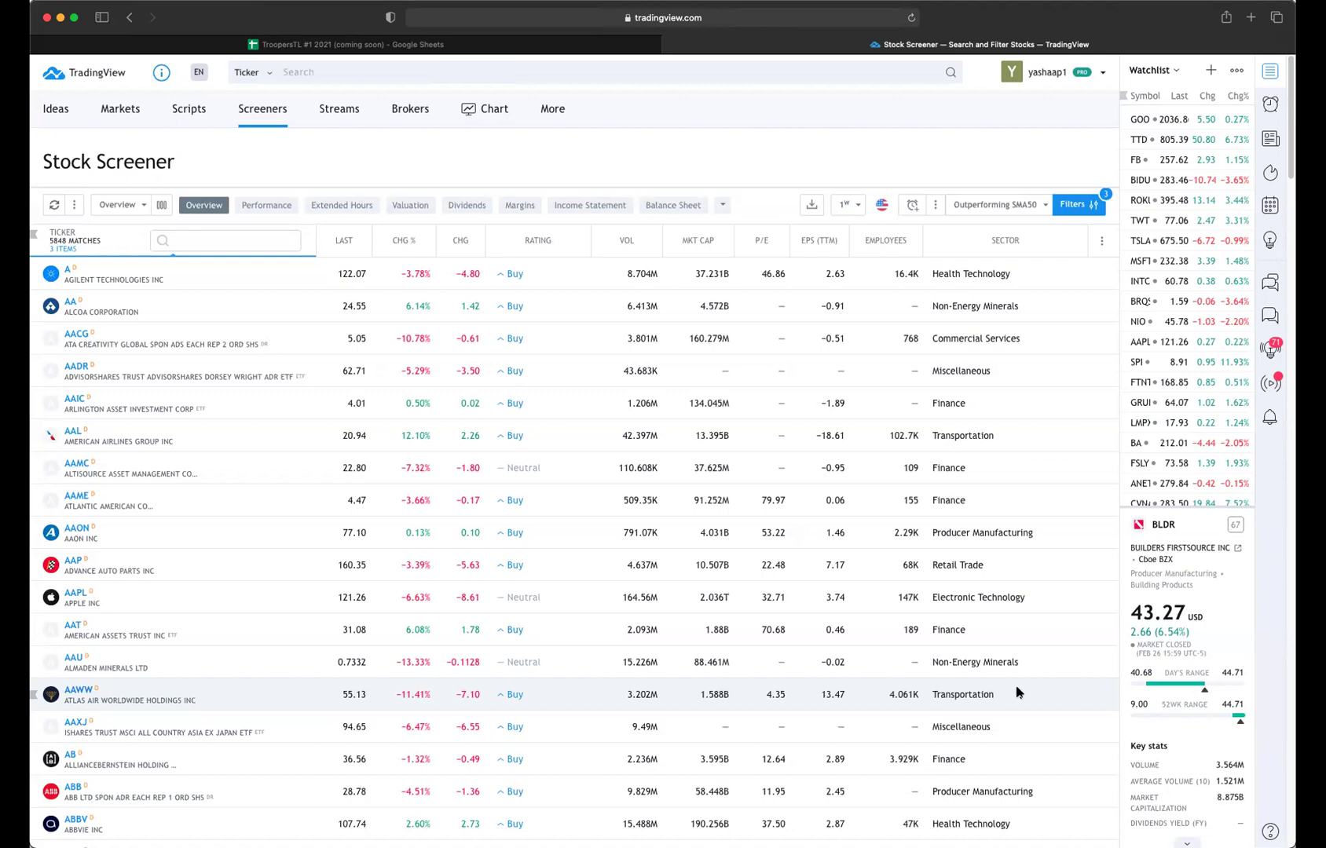
Step: Browse the Outperforming SMA50 stocks, examining their price changes, ratings, volumes and sectors
scroll(543, 520, down, 3)
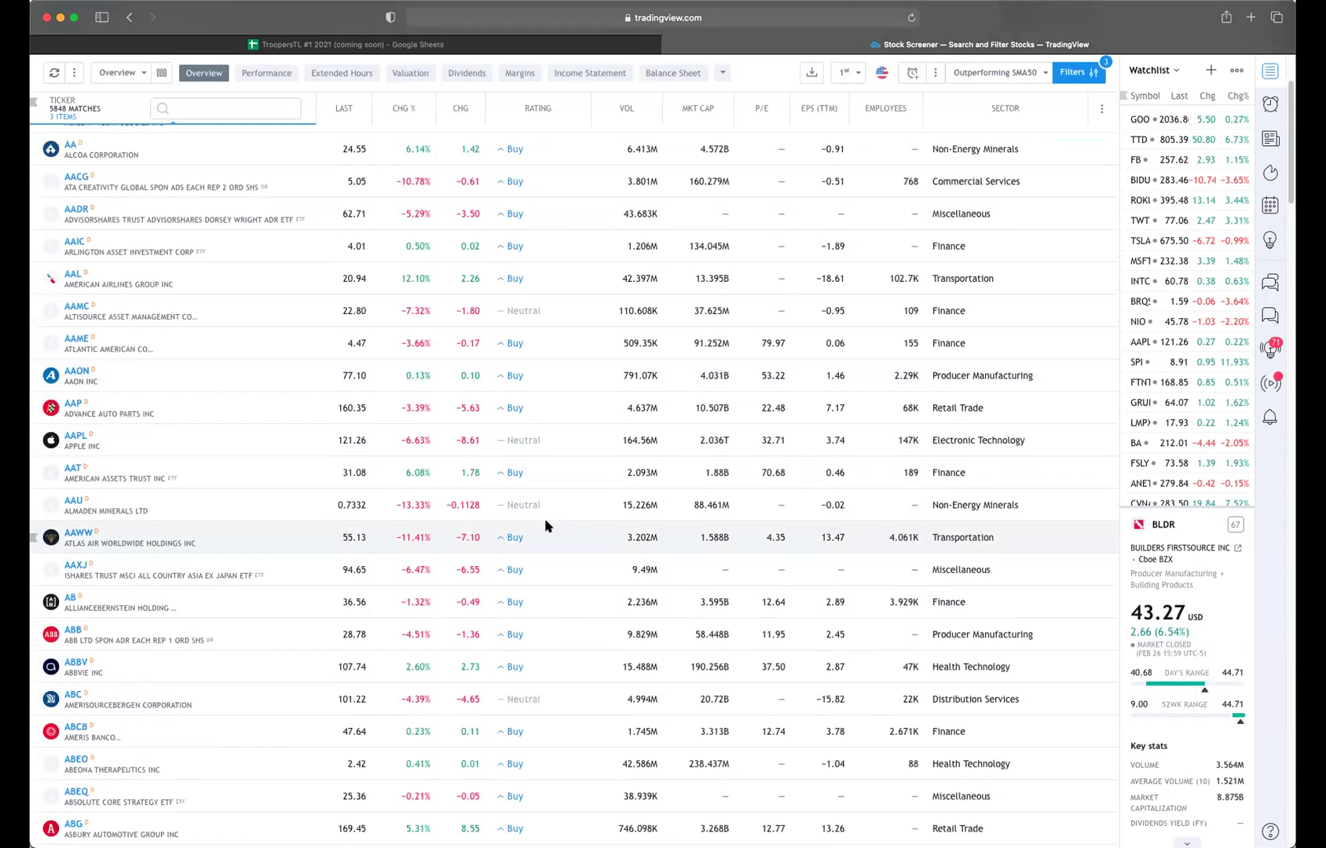
scroll(544, 628, down, 4)
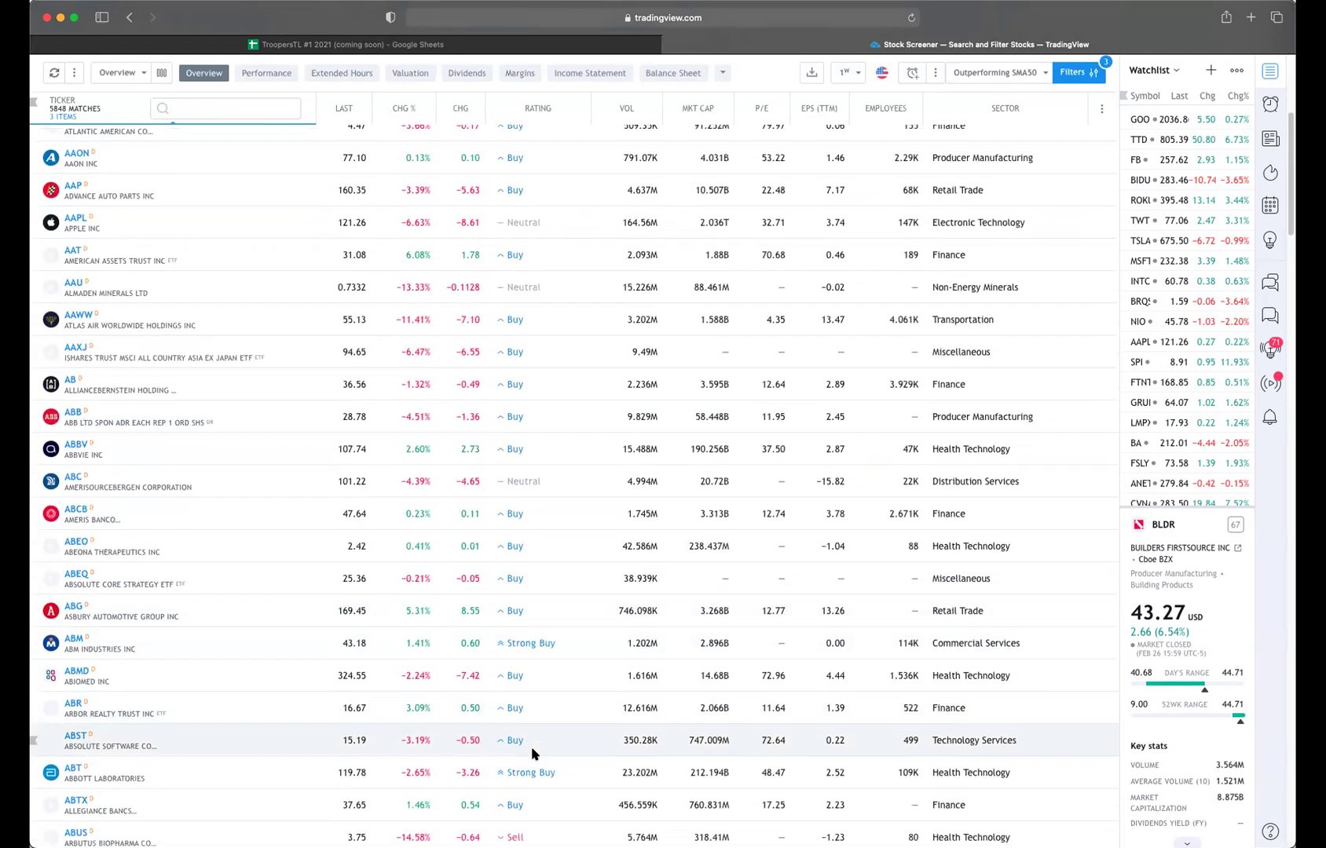
scroll(532, 753, down, 3)
scroll(530, 731, down, 4)
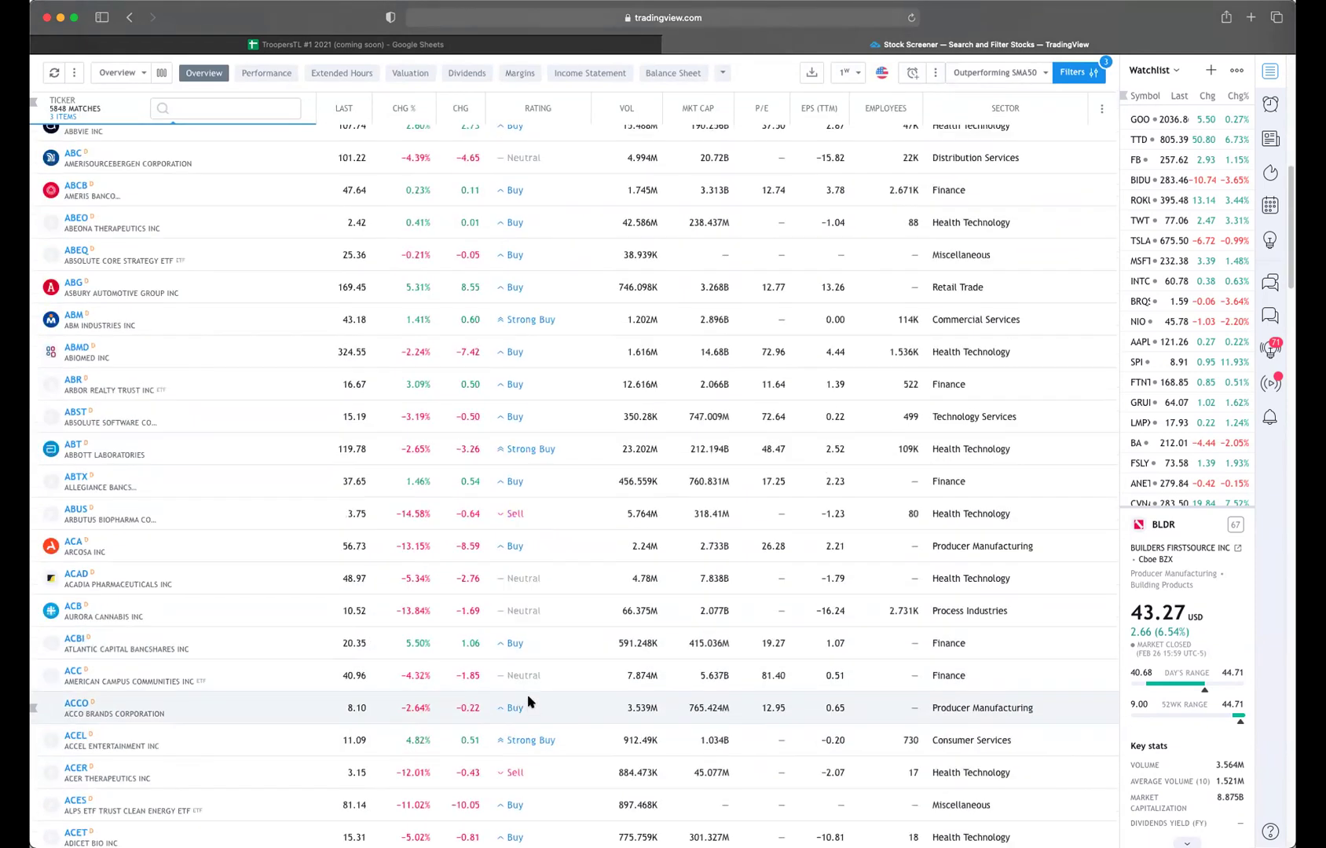
scroll(531, 711, down, 5)
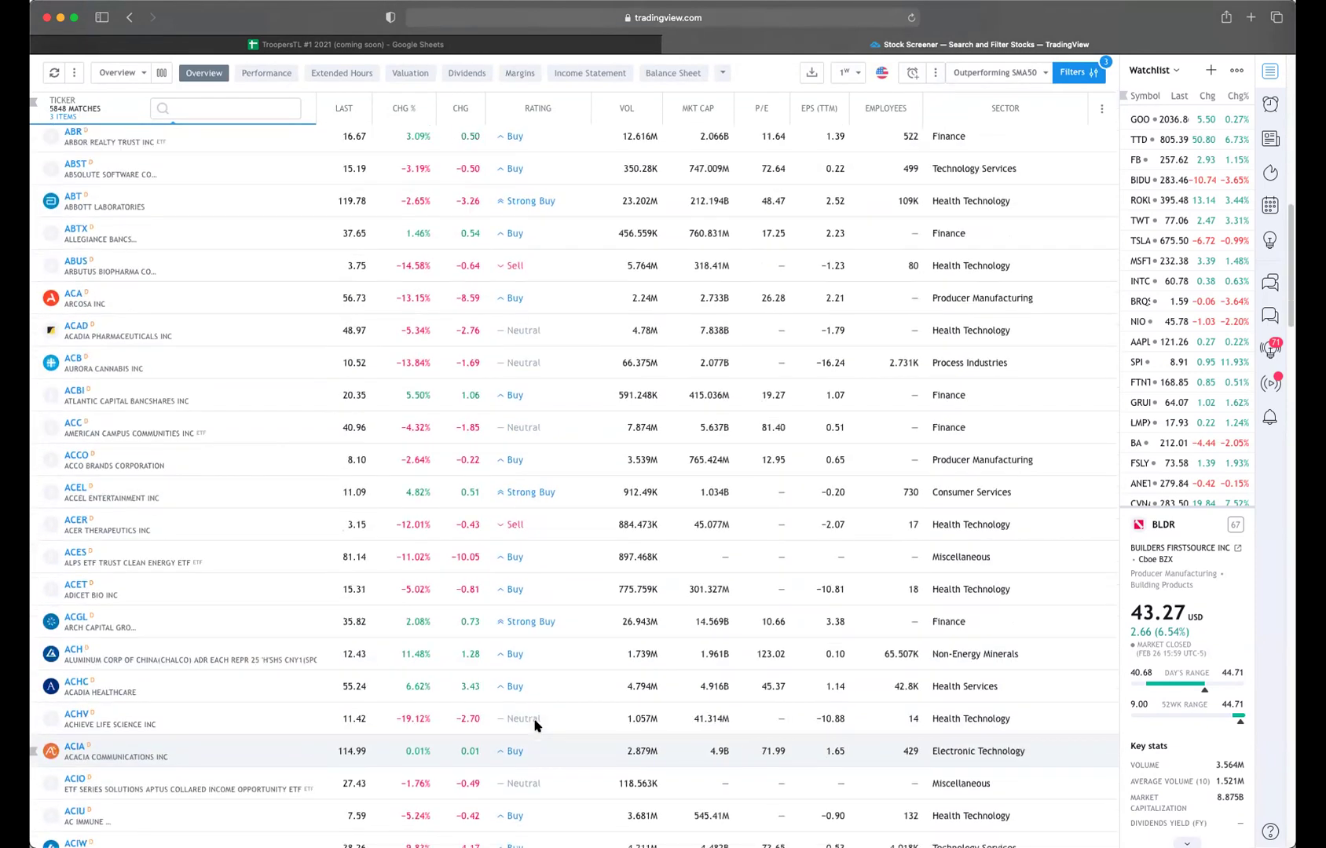
Step: Open the screener's filter settings and examine the available exchange options
scroll(534, 724, up, 15)
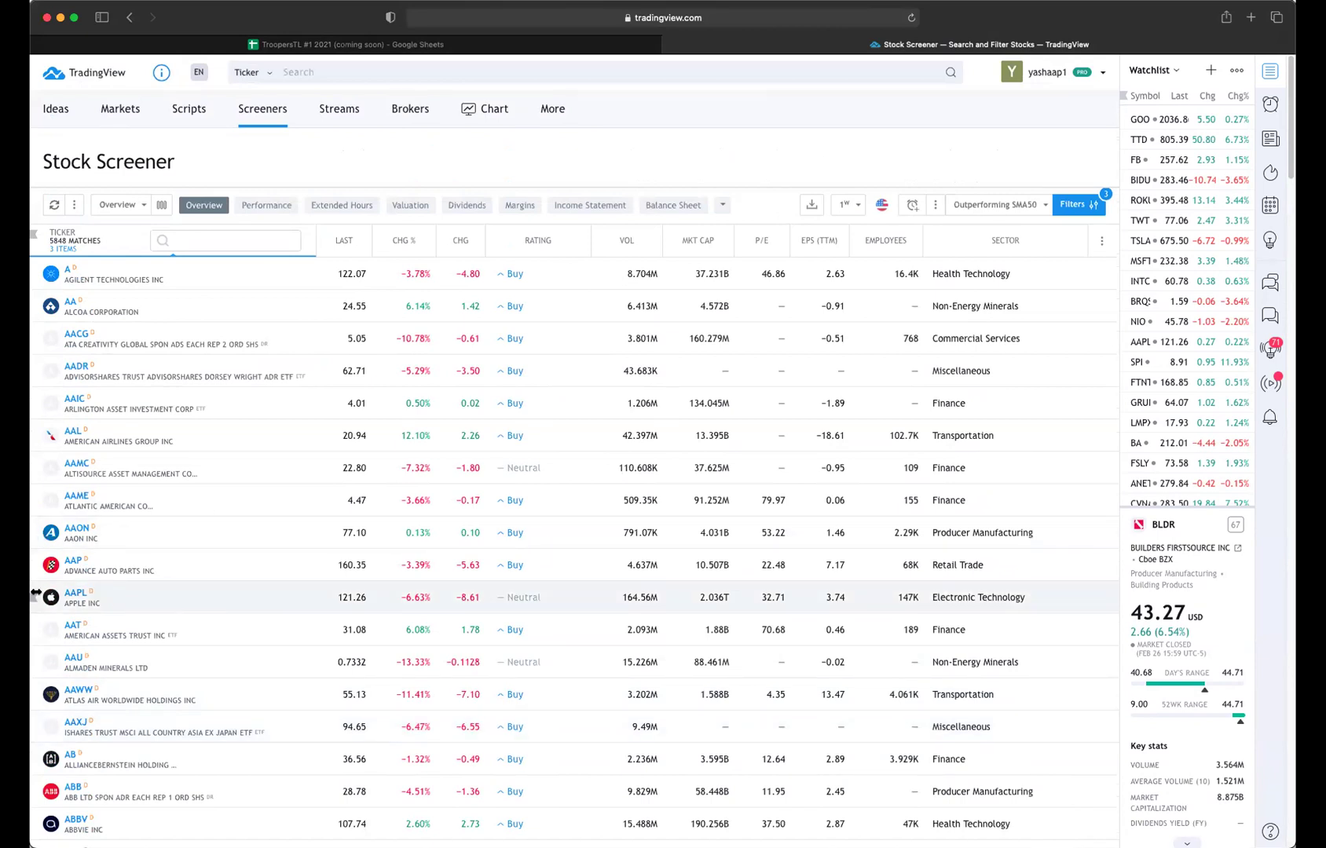
key(ctrl+alt+Return)
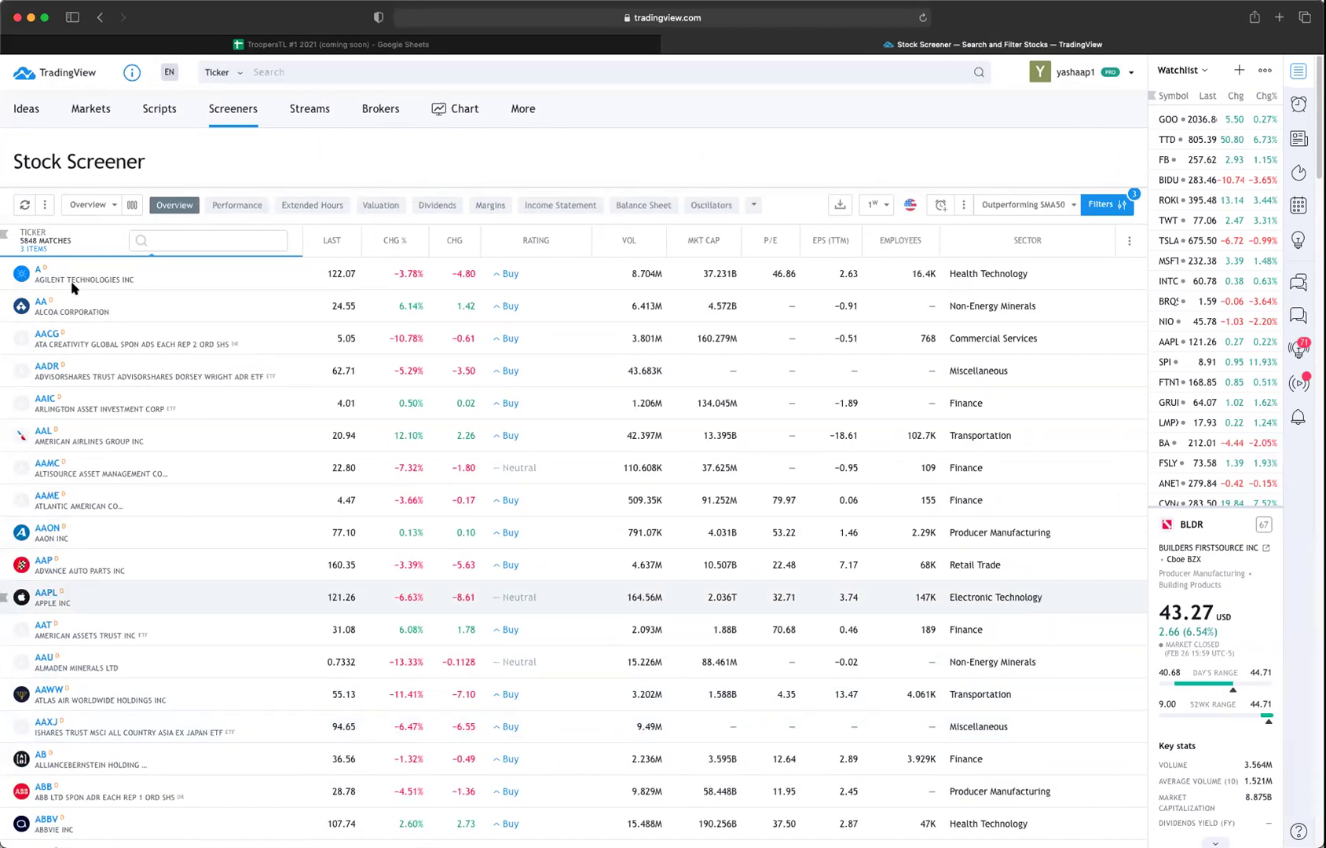
click(1102, 205)
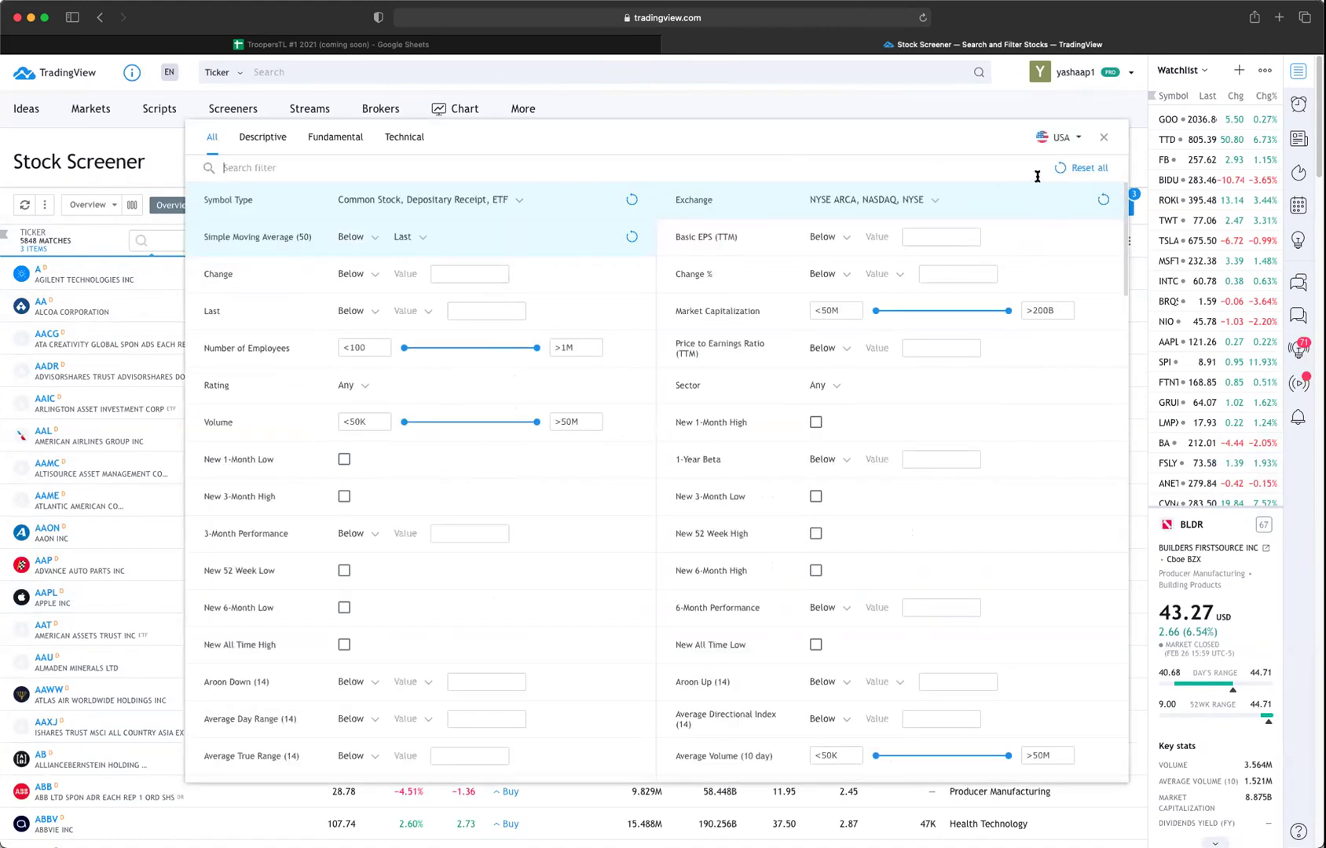
click(935, 203)
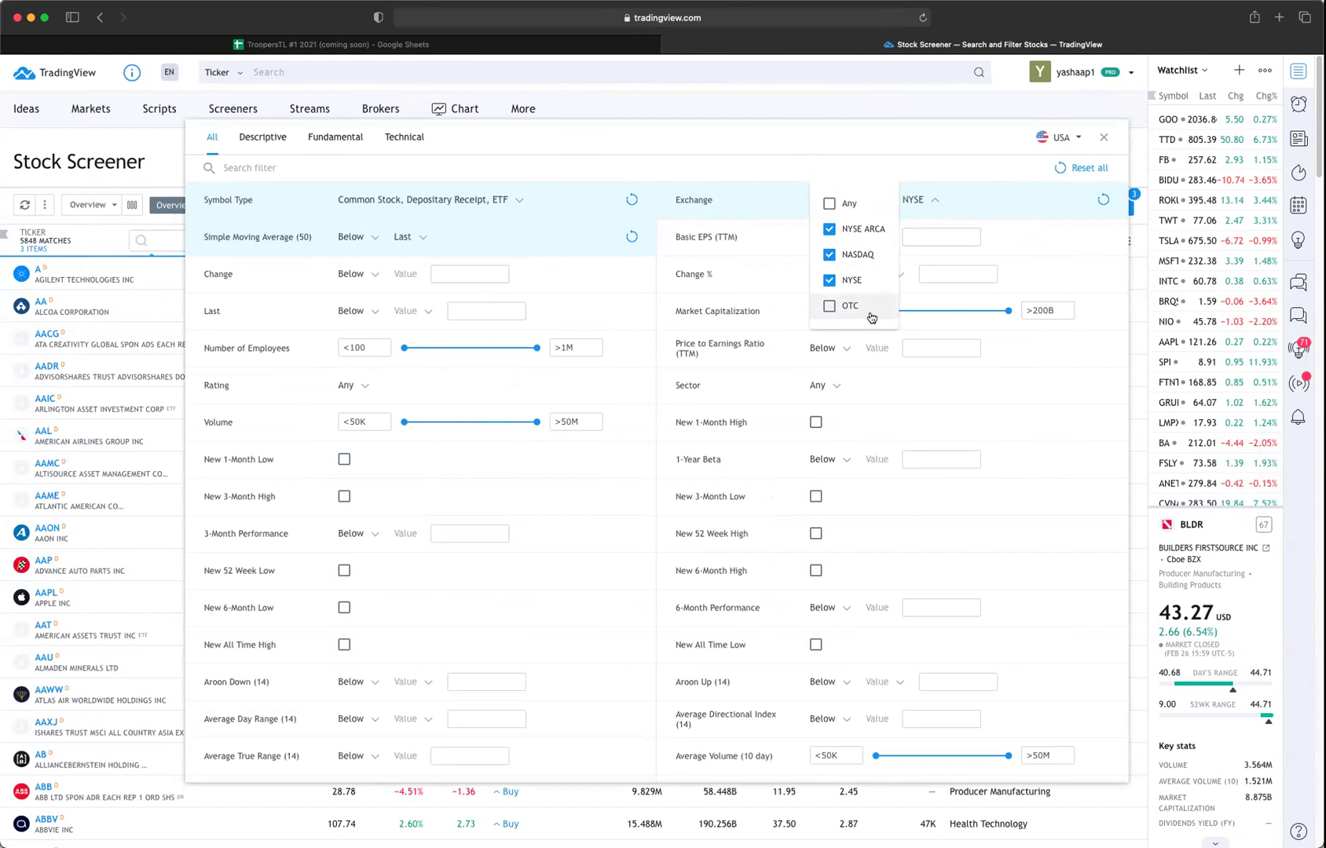
click(911, 156)
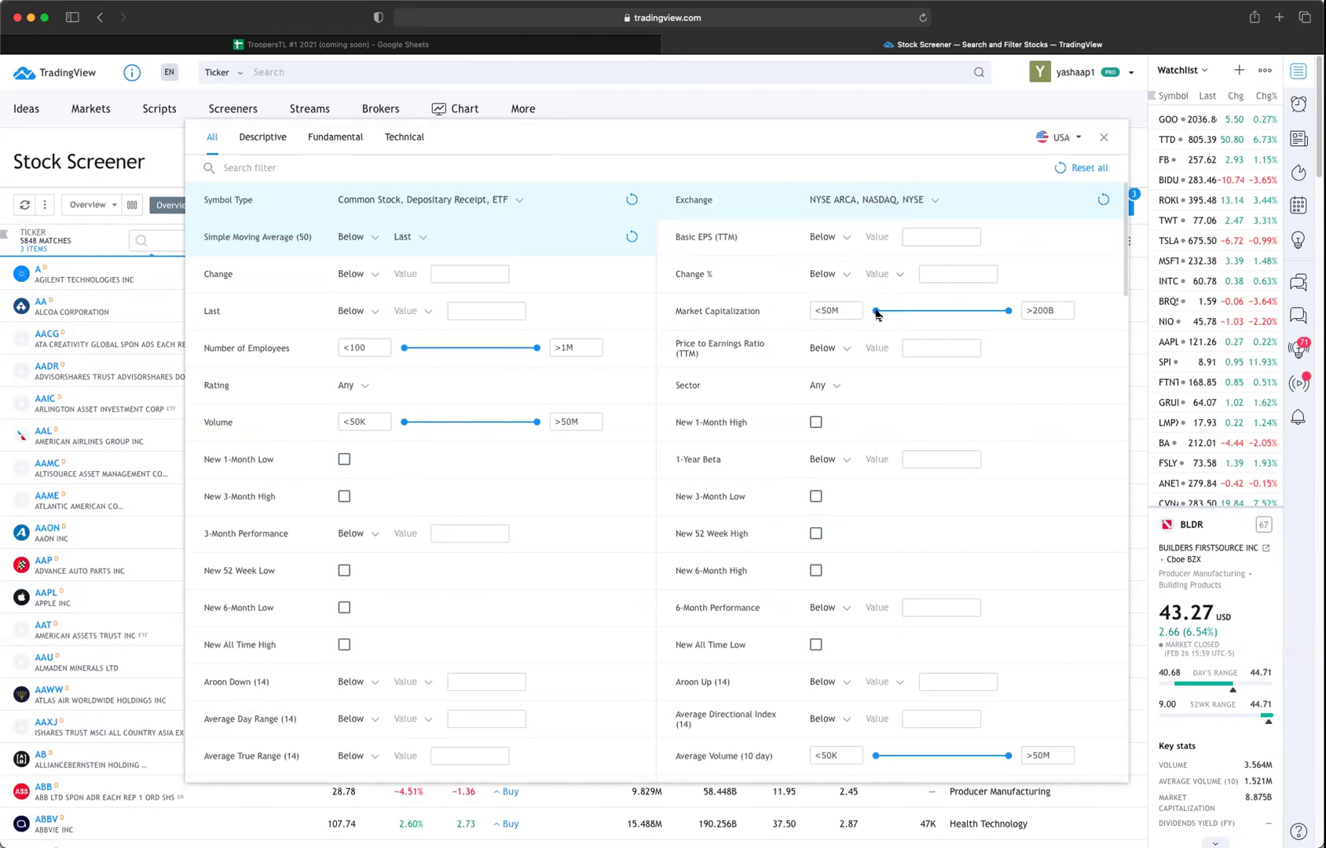
Step: Set the minimum market capitalization filter to 1B
drag(878, 314, 926, 312)
click(823, 311)
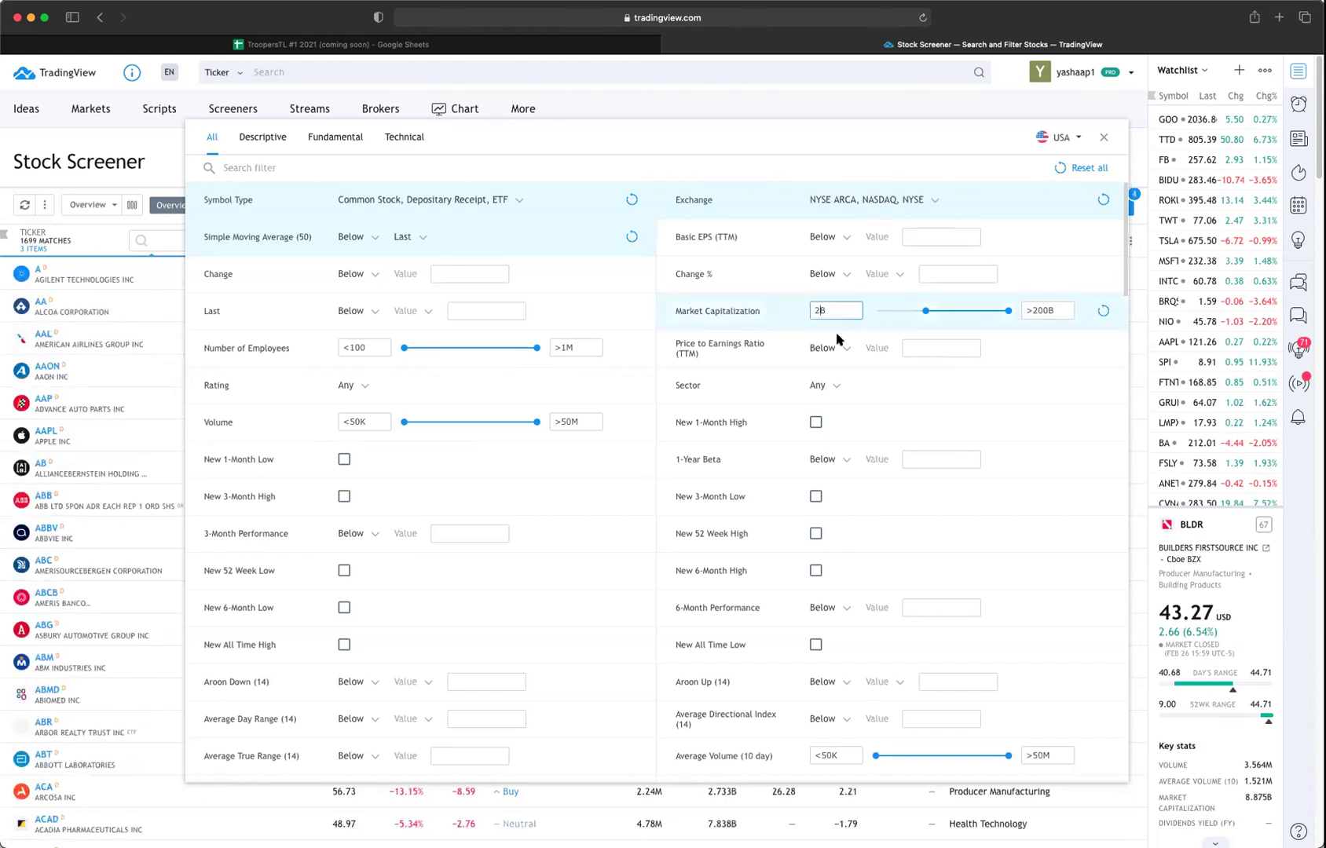
key(BackSpace)
text(1)
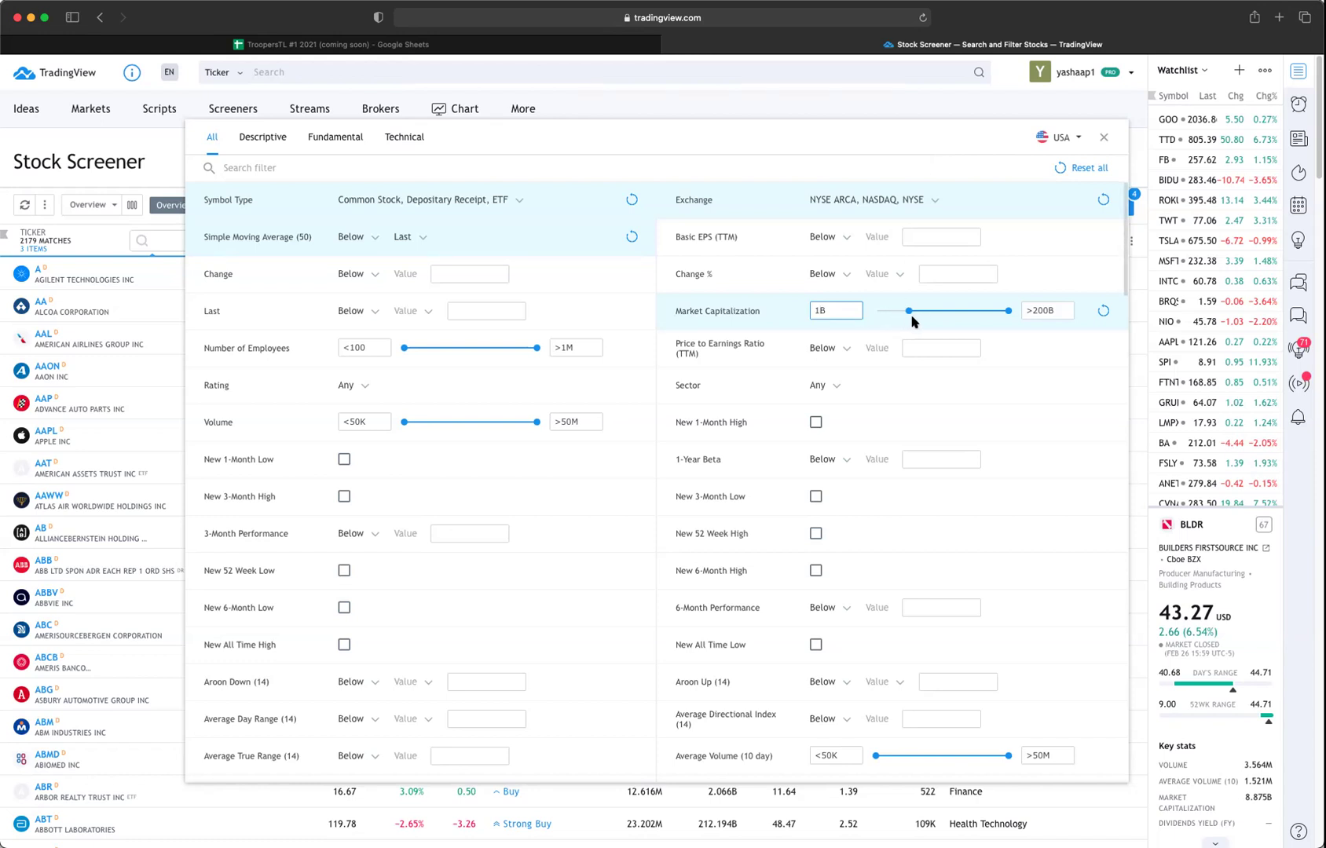
click(787, 153)
Step: Set the minimum volume filter to 500K, resetting it once along the way
click(361, 428)
drag(408, 425, 441, 427)
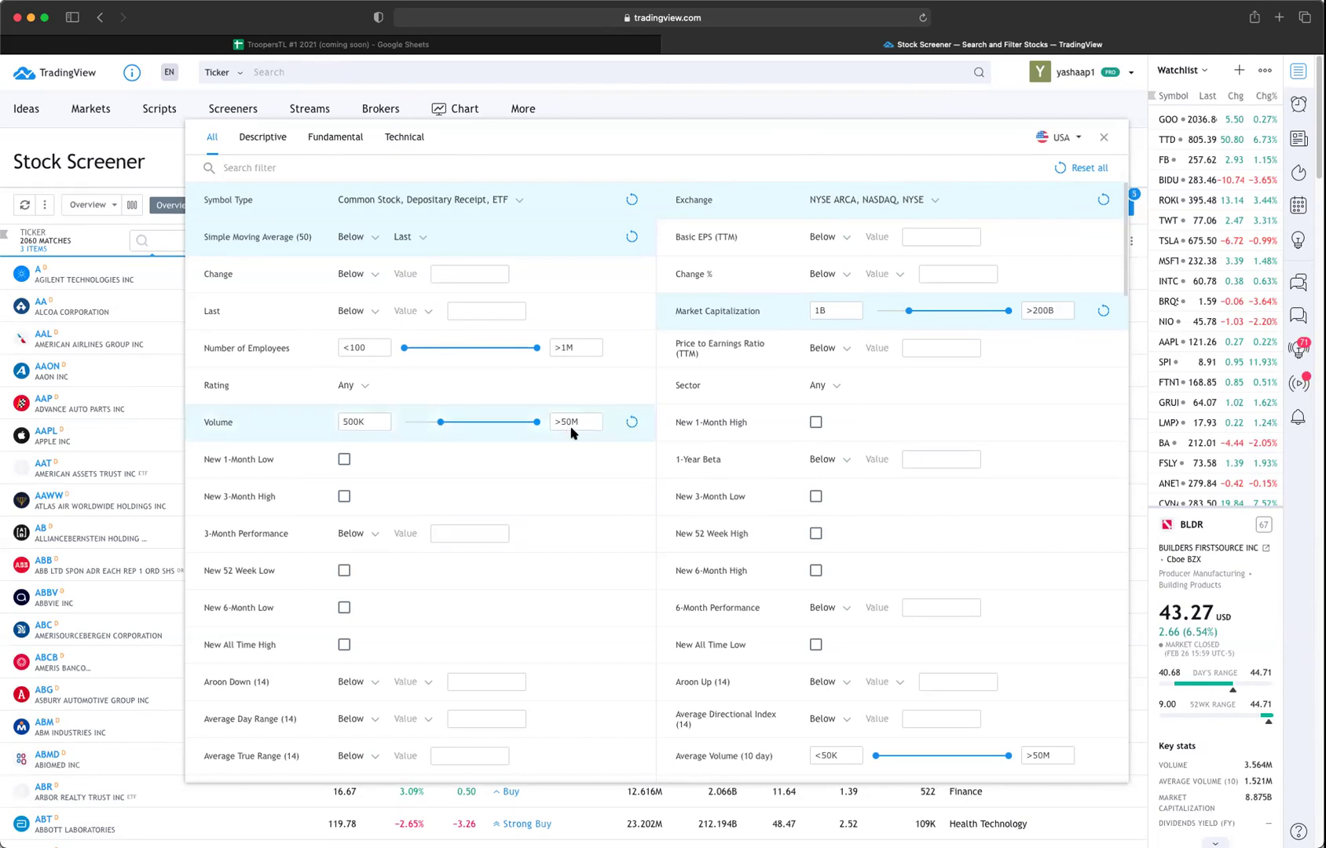
click(632, 423)
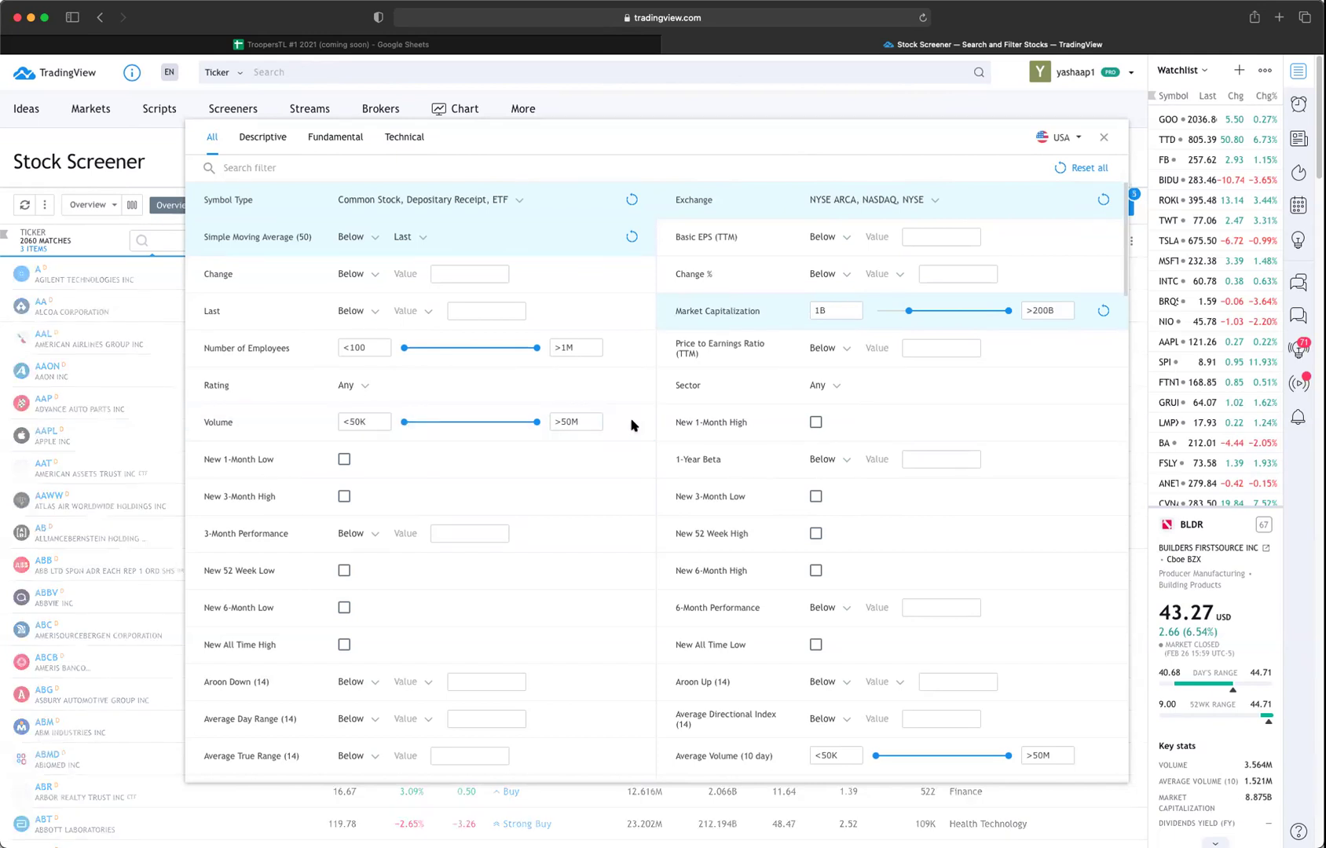
drag(404, 423, 441, 424)
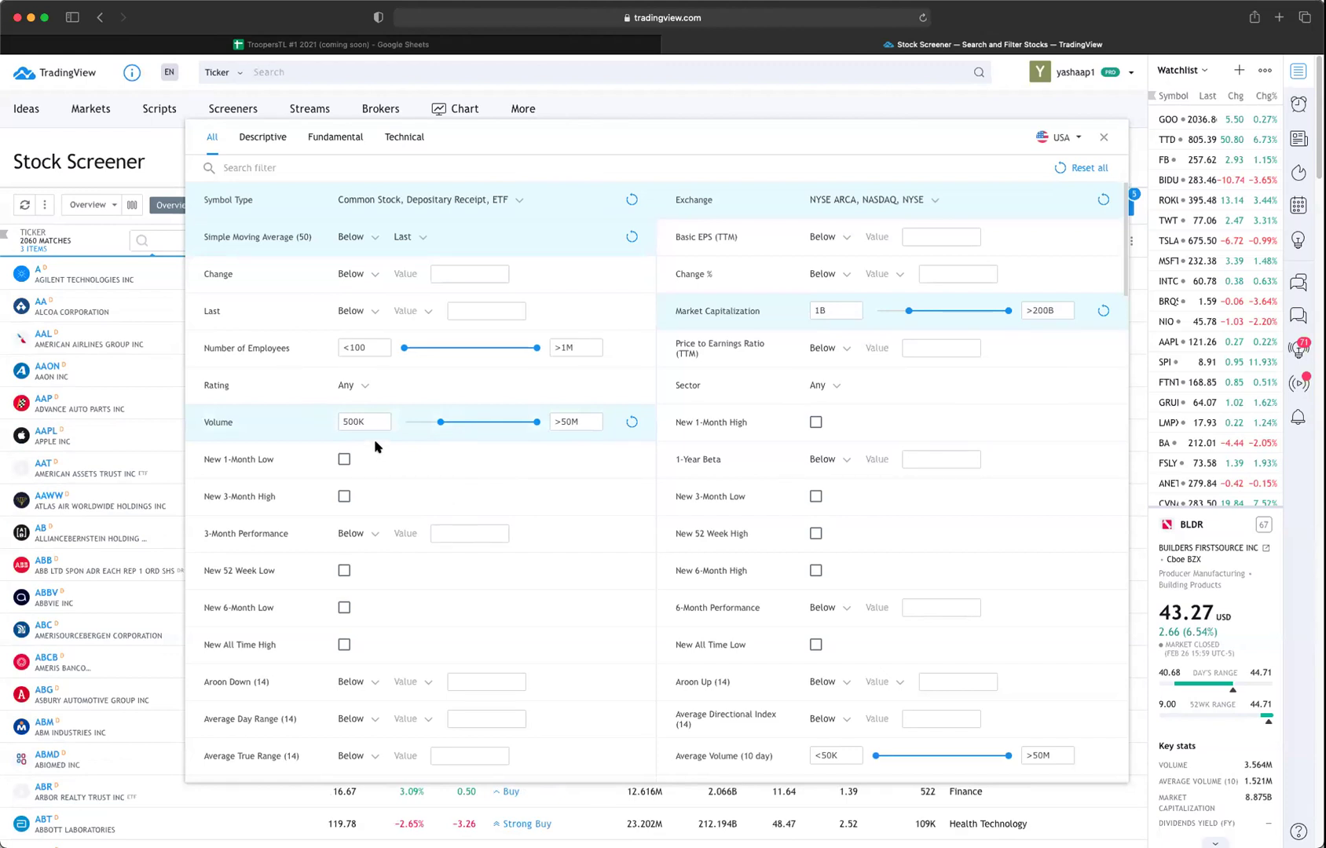
Step: Restrict the rating filter to Strong Buy, Buy and Neutral
click(358, 387)
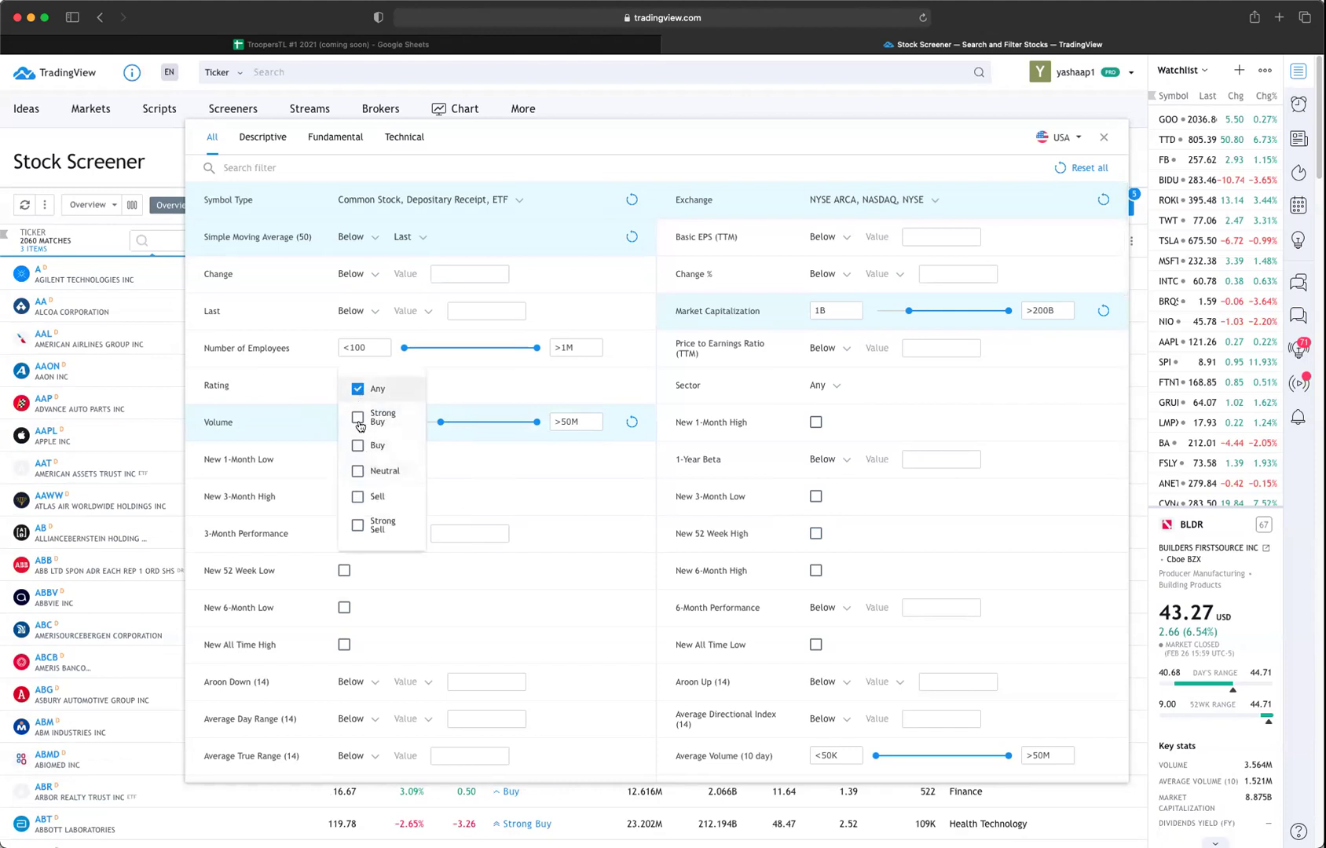
click(361, 419)
click(358, 472)
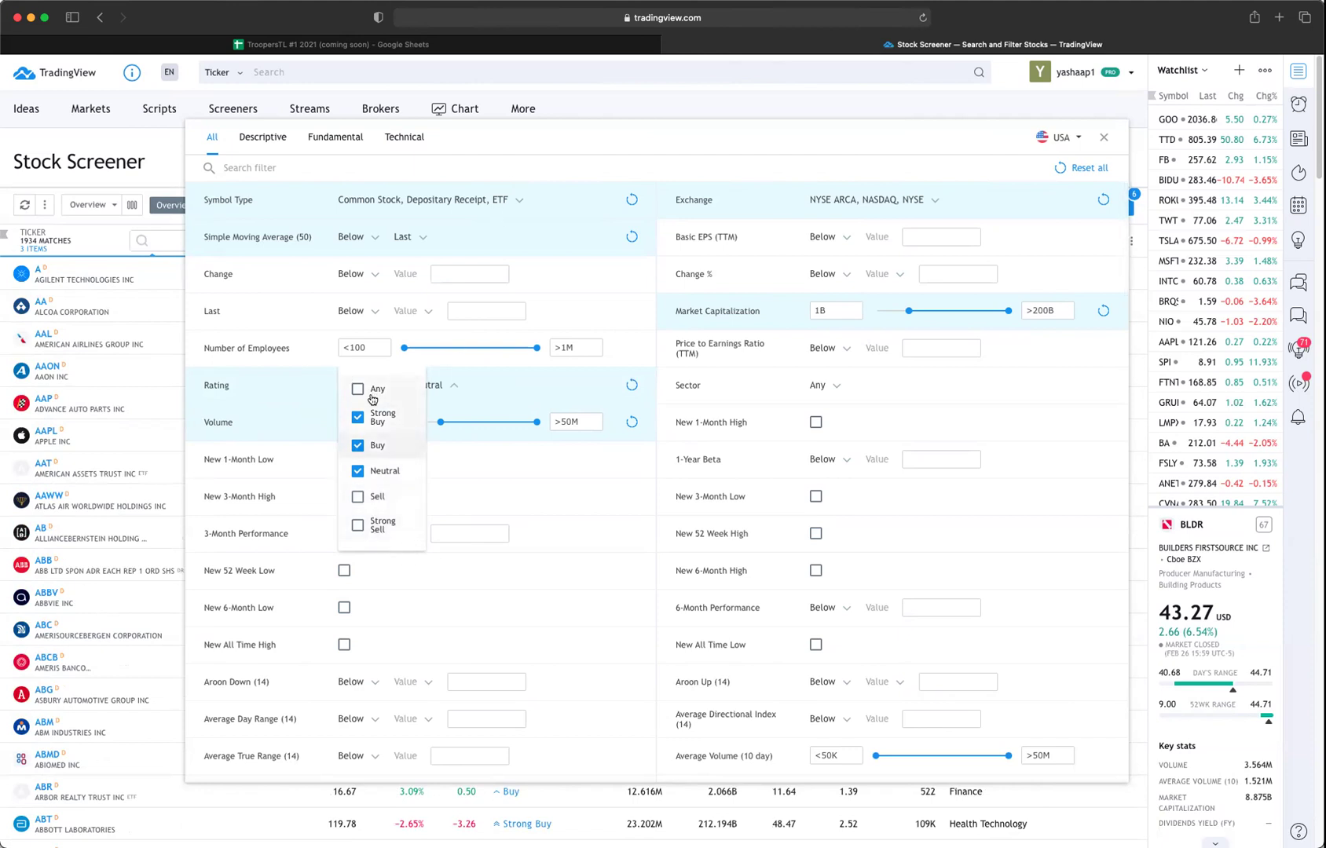
click(650, 140)
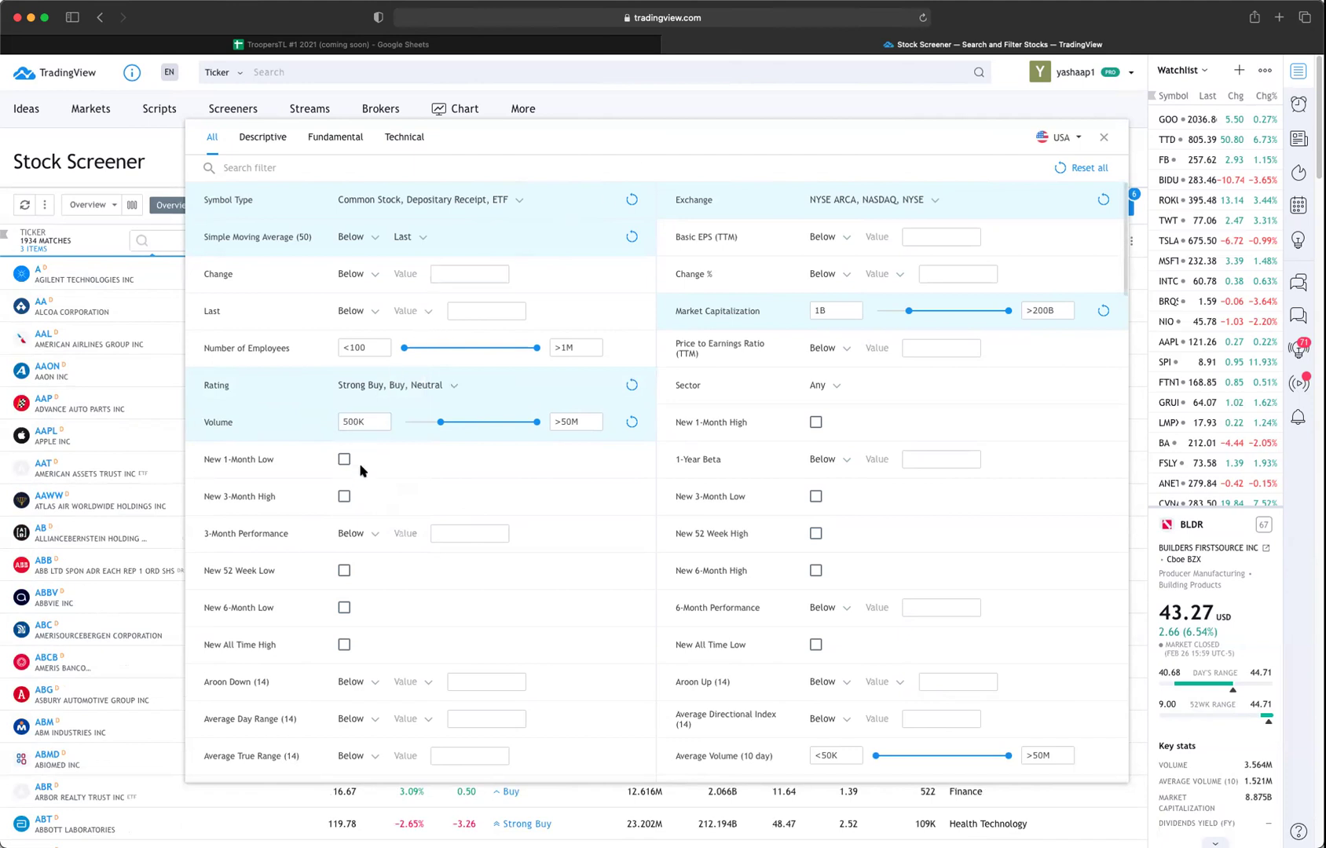
Step: Examine the new high and low, performance and average volume filters that follow the rating and volume settings
scroll(364, 658, down, 2)
scroll(364, 658, down, 5)
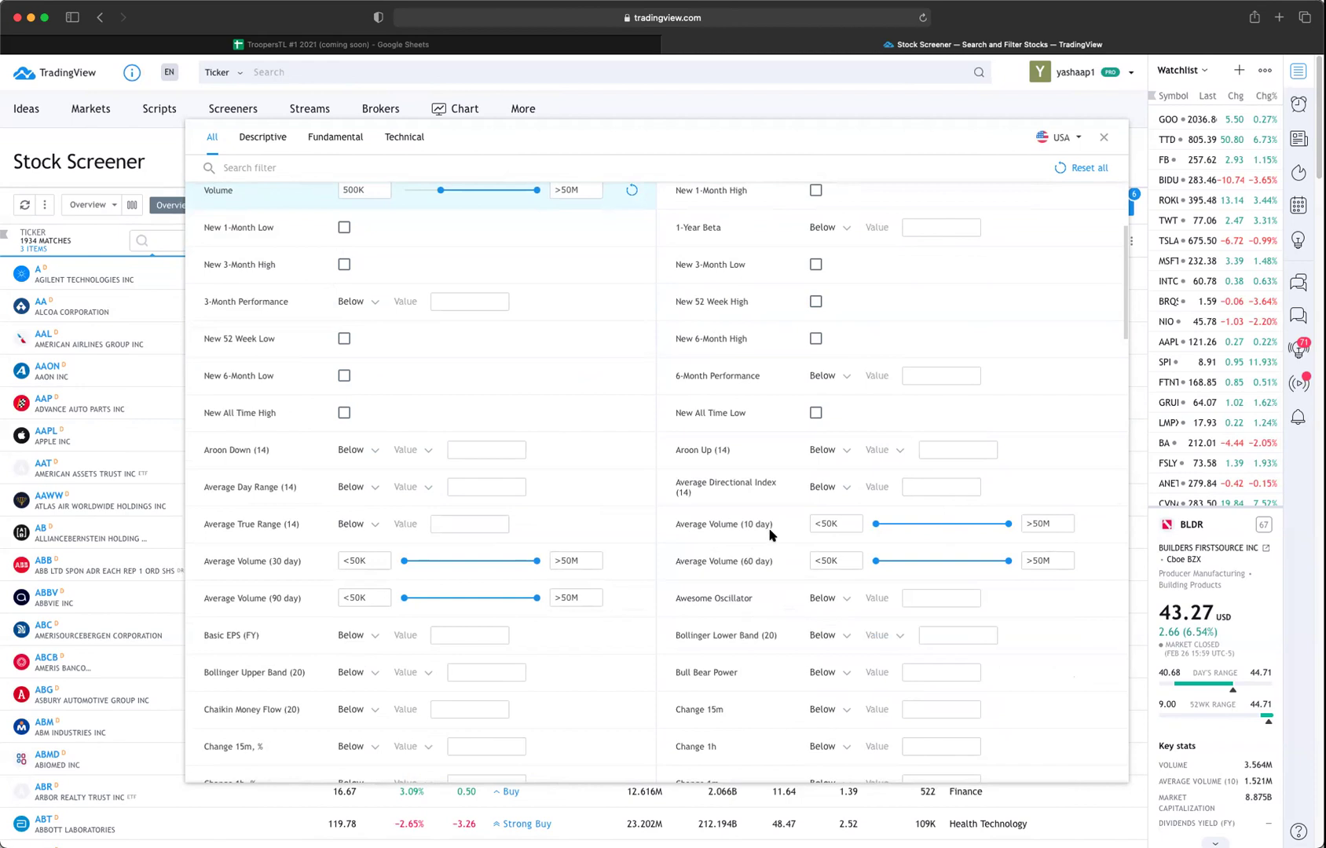
scroll(776, 537, up, 1)
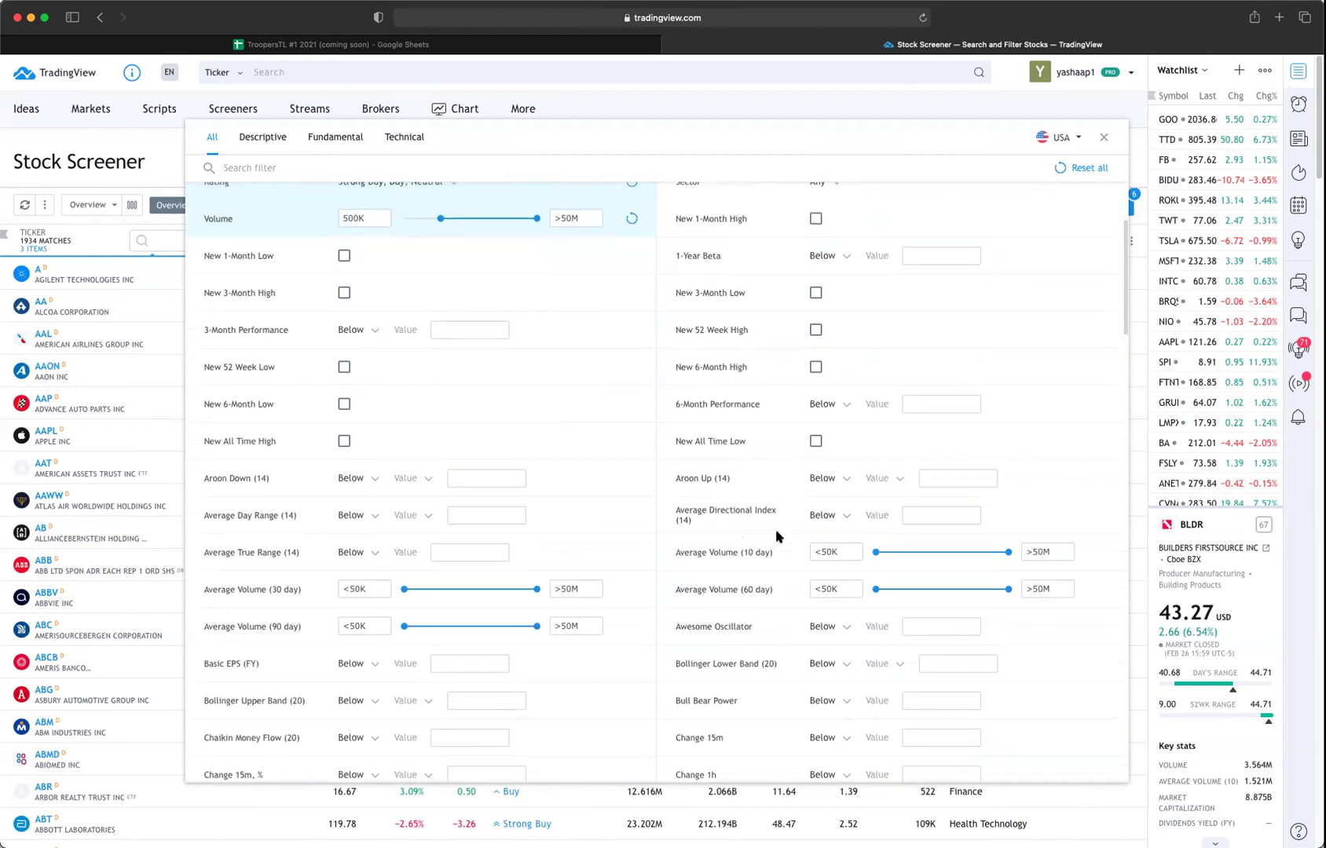
scroll(776, 536, up, 1)
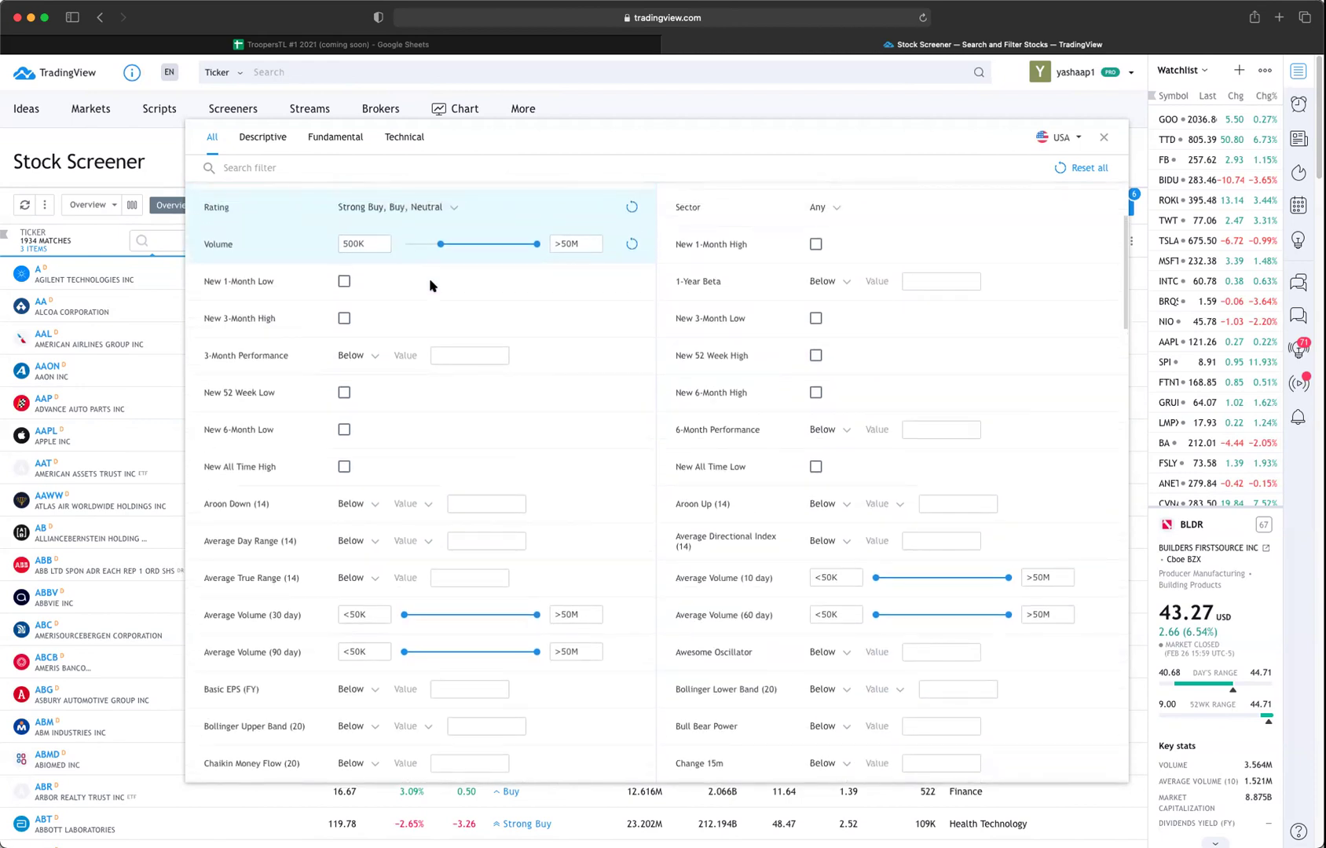
scroll(595, 525, down, 3)
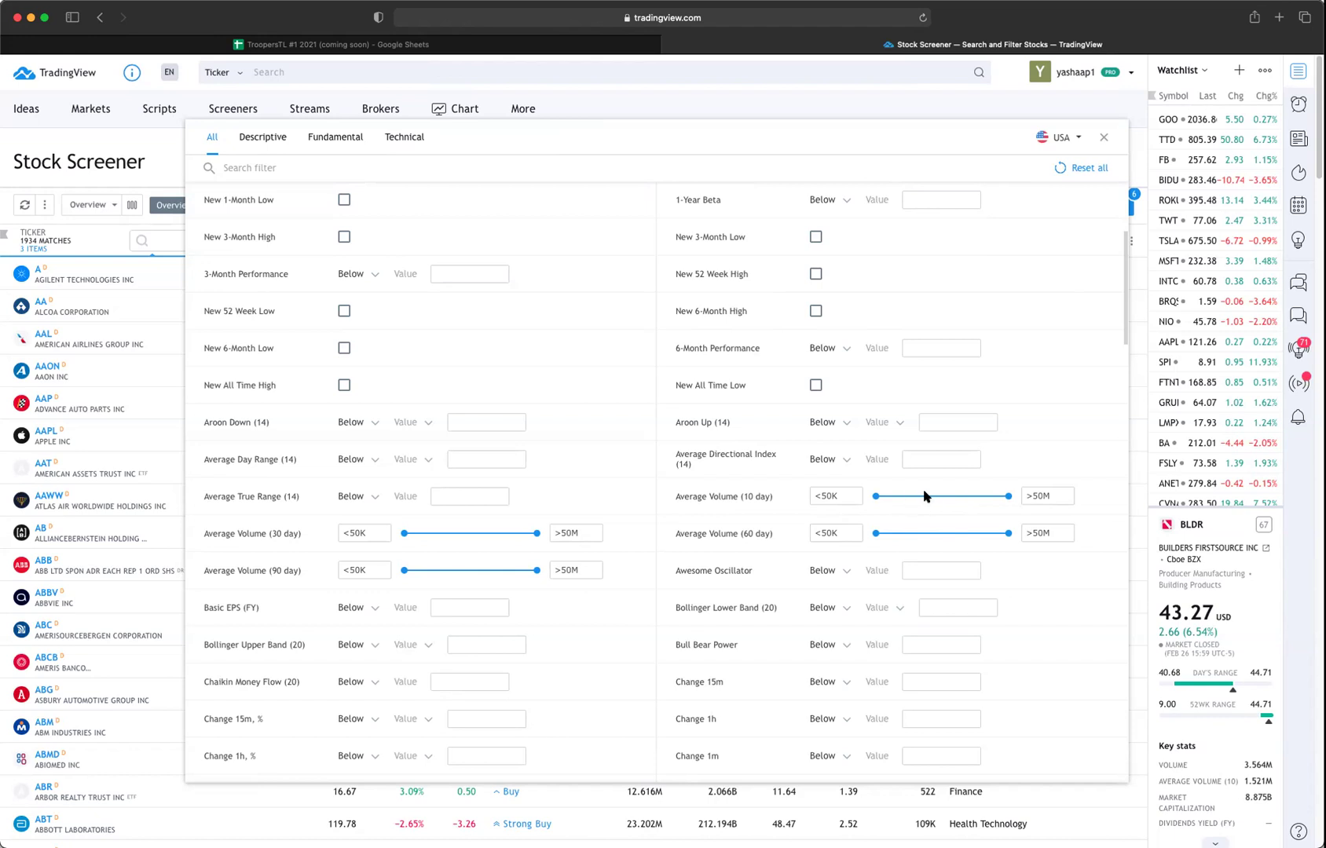
scroll(372, 297, up, 2)
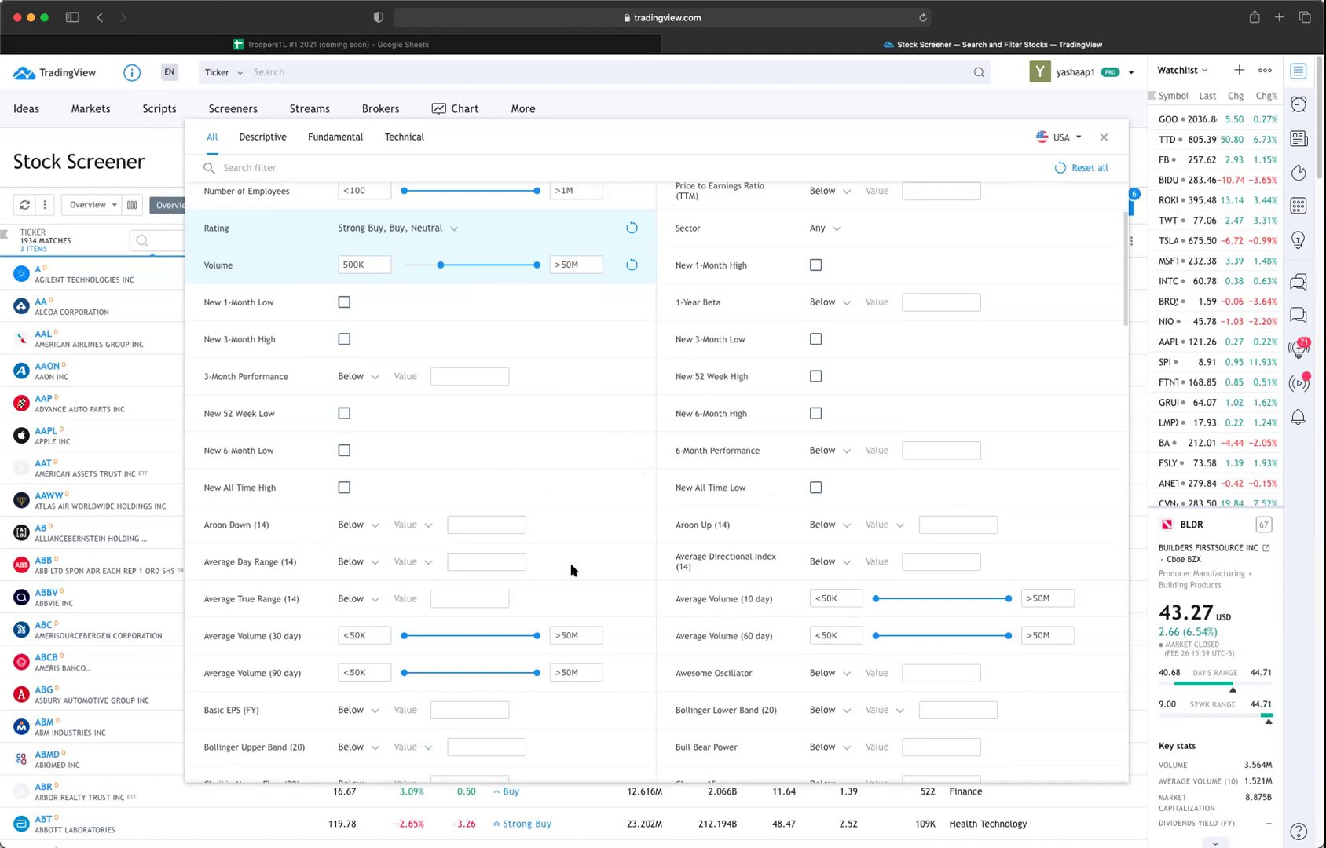
Step: Examine the Bollinger Band and price change filters, and look through the country options without choosing any
scroll(570, 569, down, 1)
scroll(571, 569, down, 2)
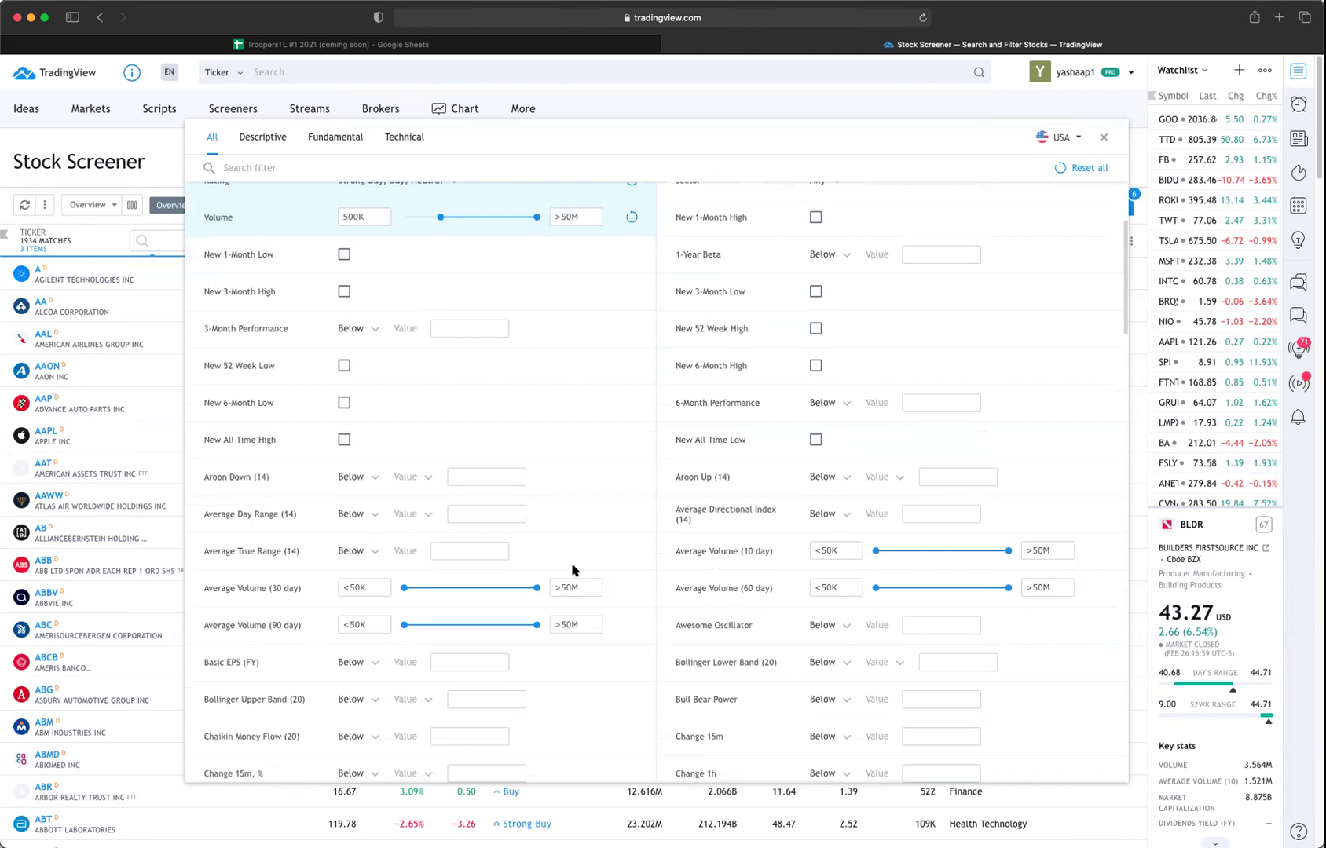
scroll(573, 569, down, 2)
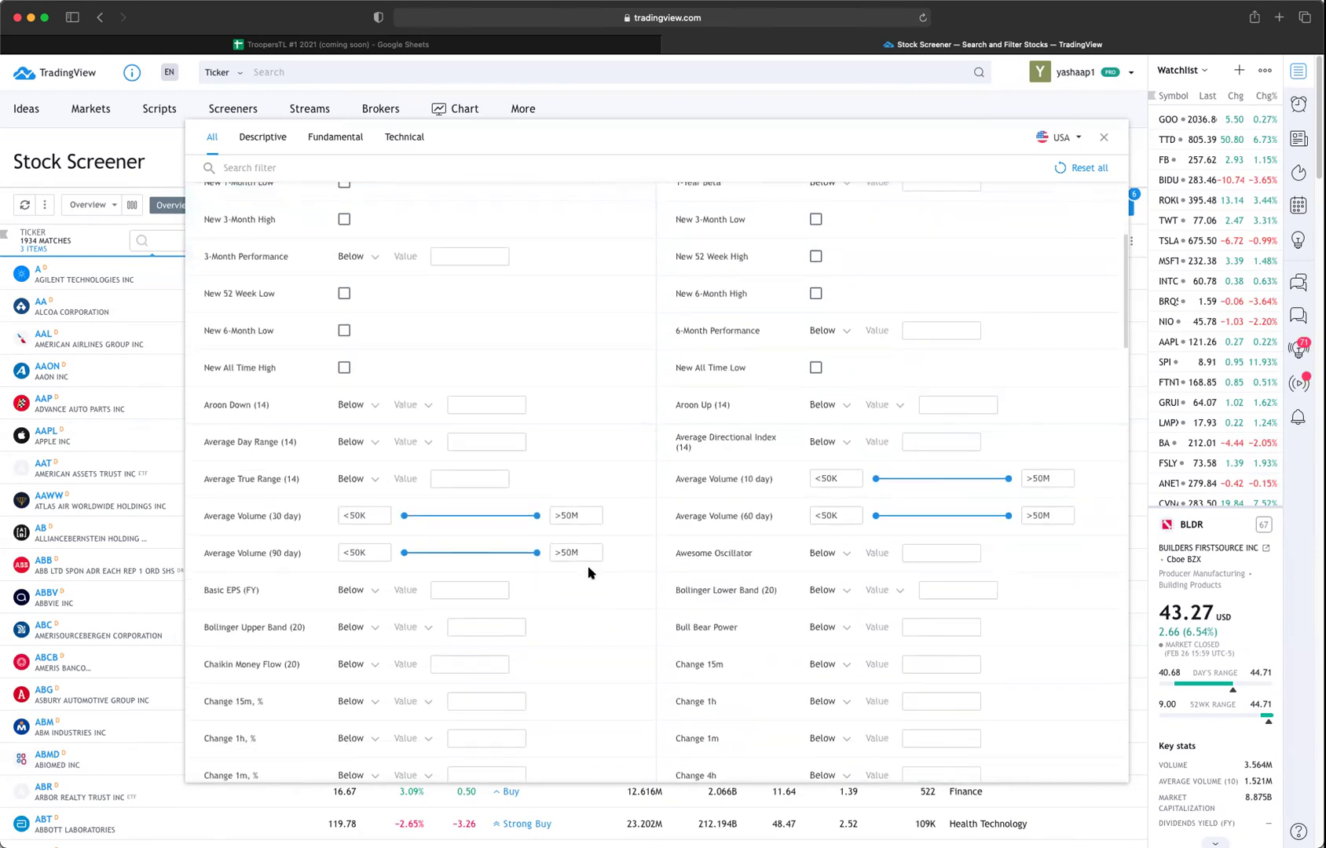
scroll(591, 573, down, 1)
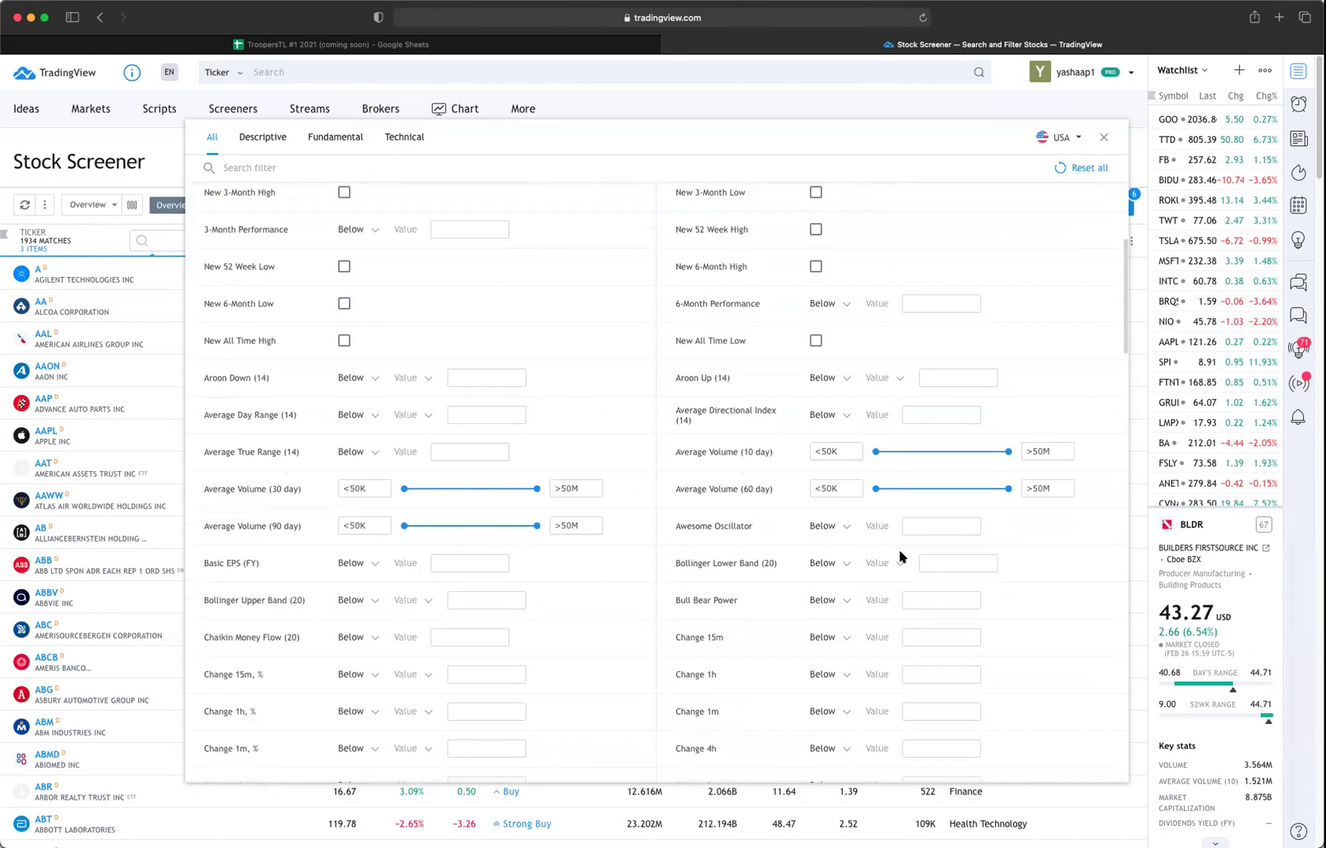
scroll(922, 575, down, 2)
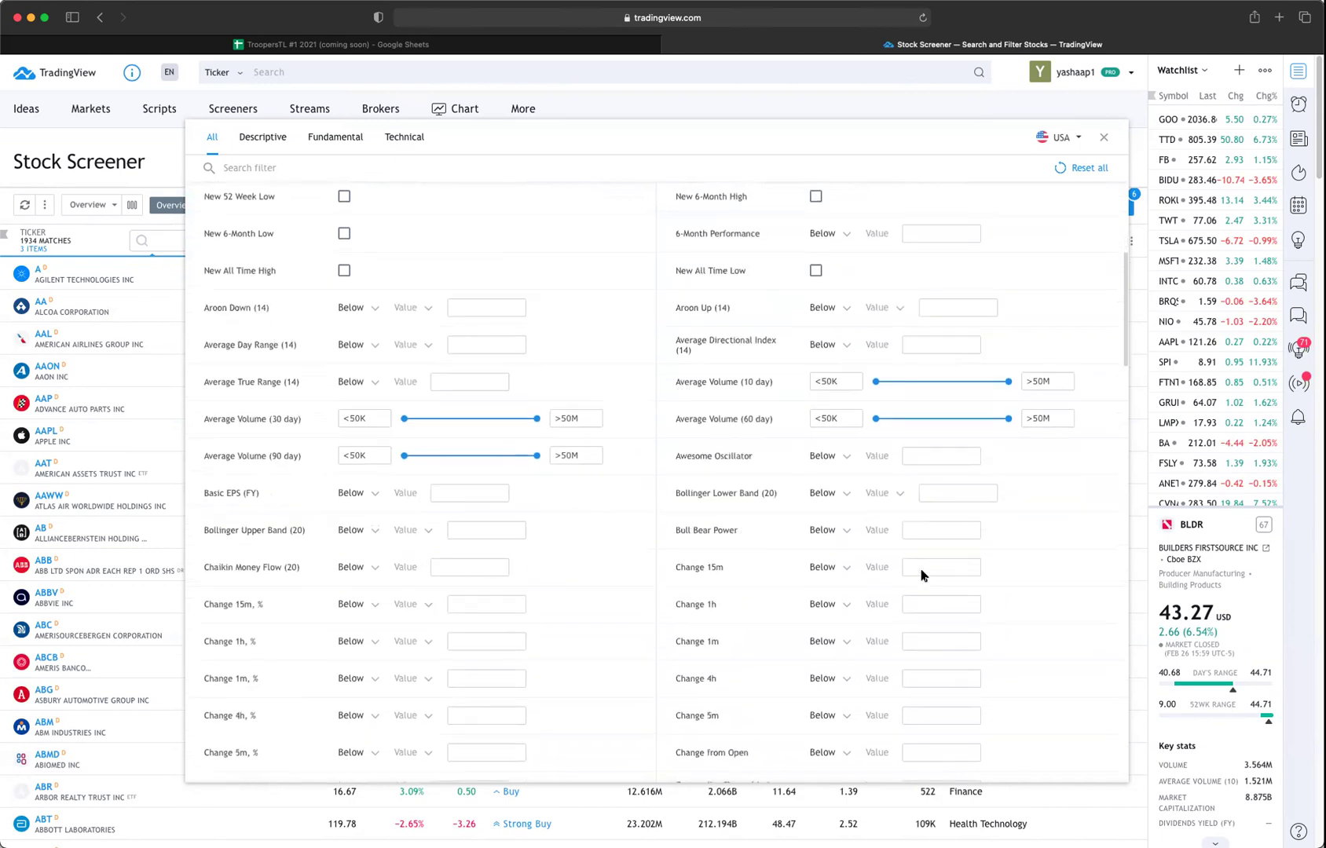
scroll(717, 567, down, 2)
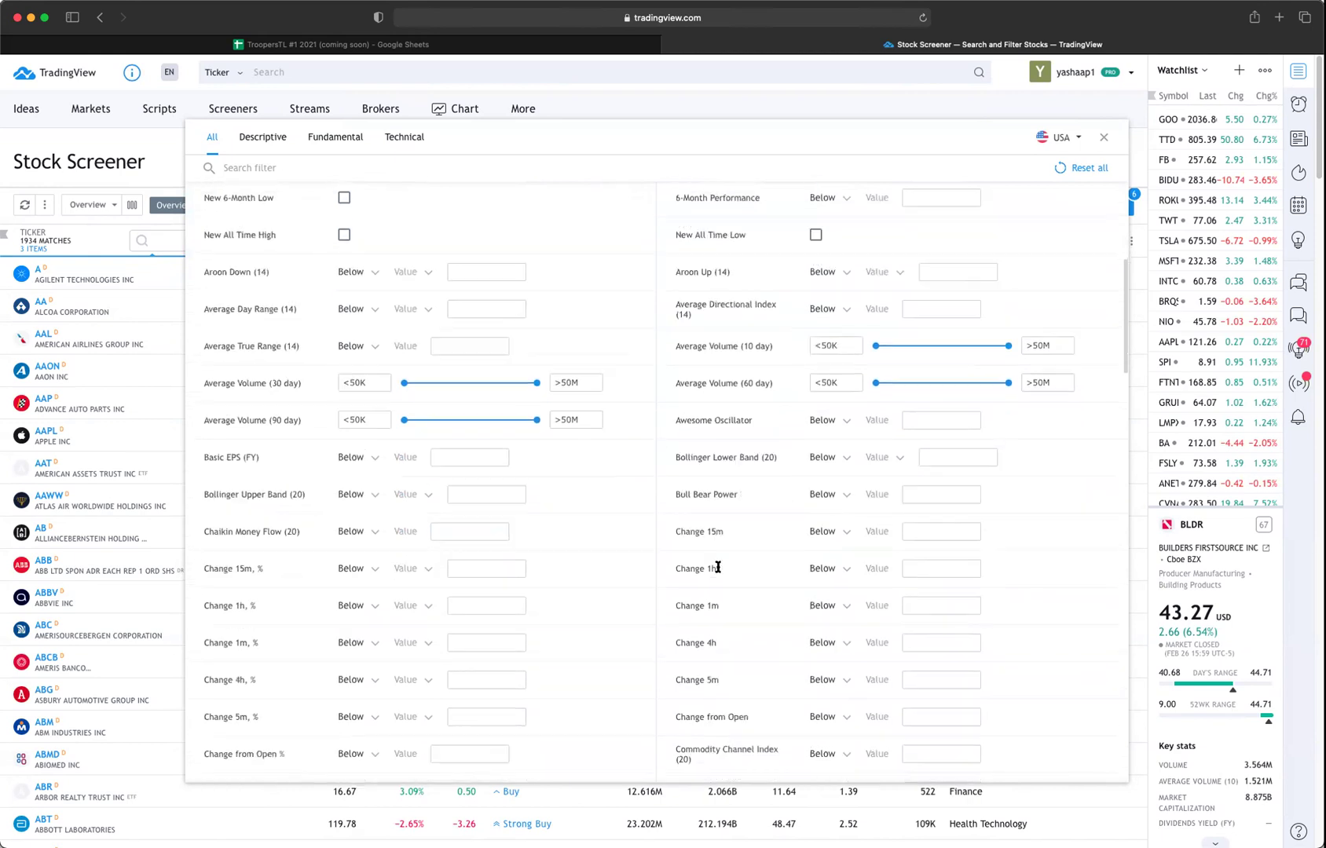
scroll(717, 567, down, 1)
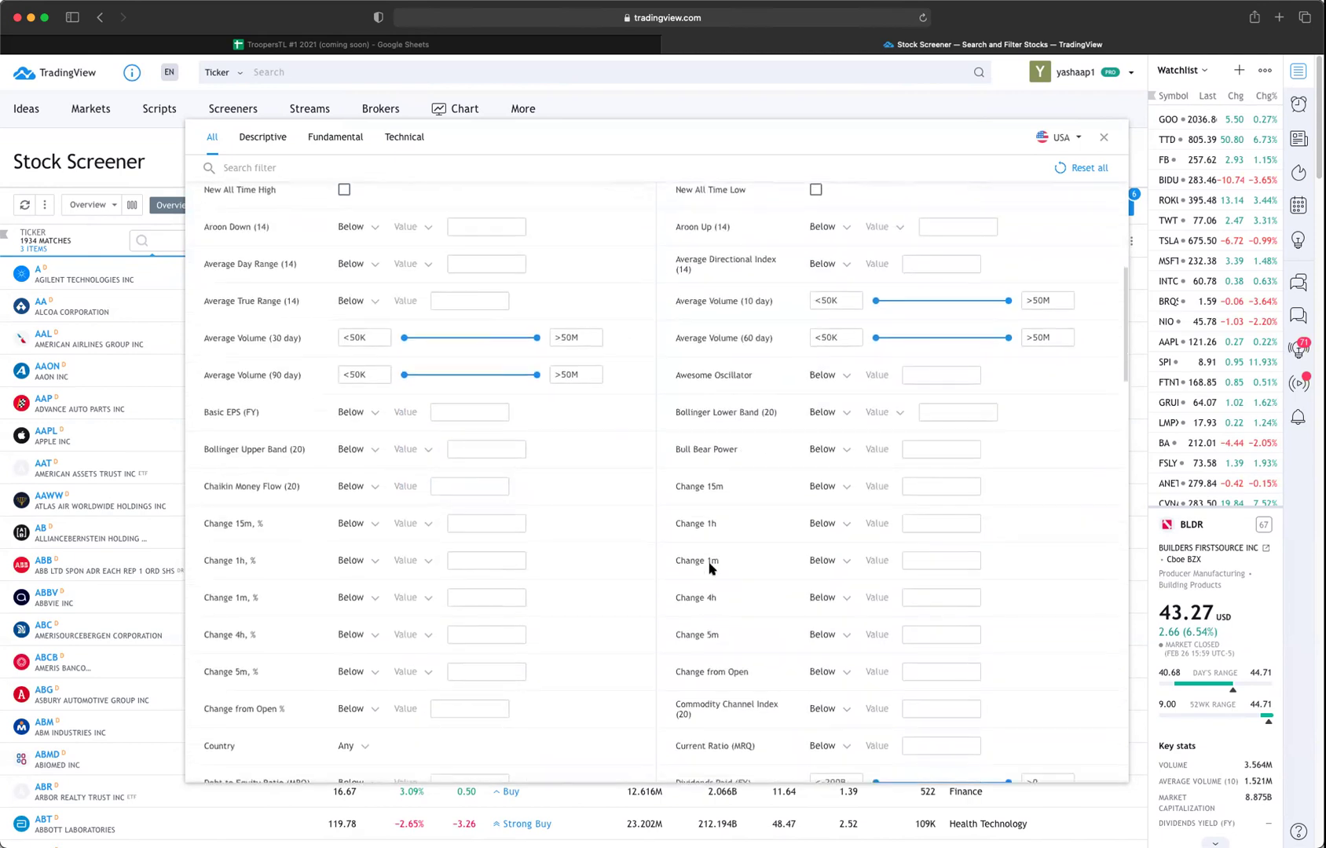
scroll(710, 567, down, 5)
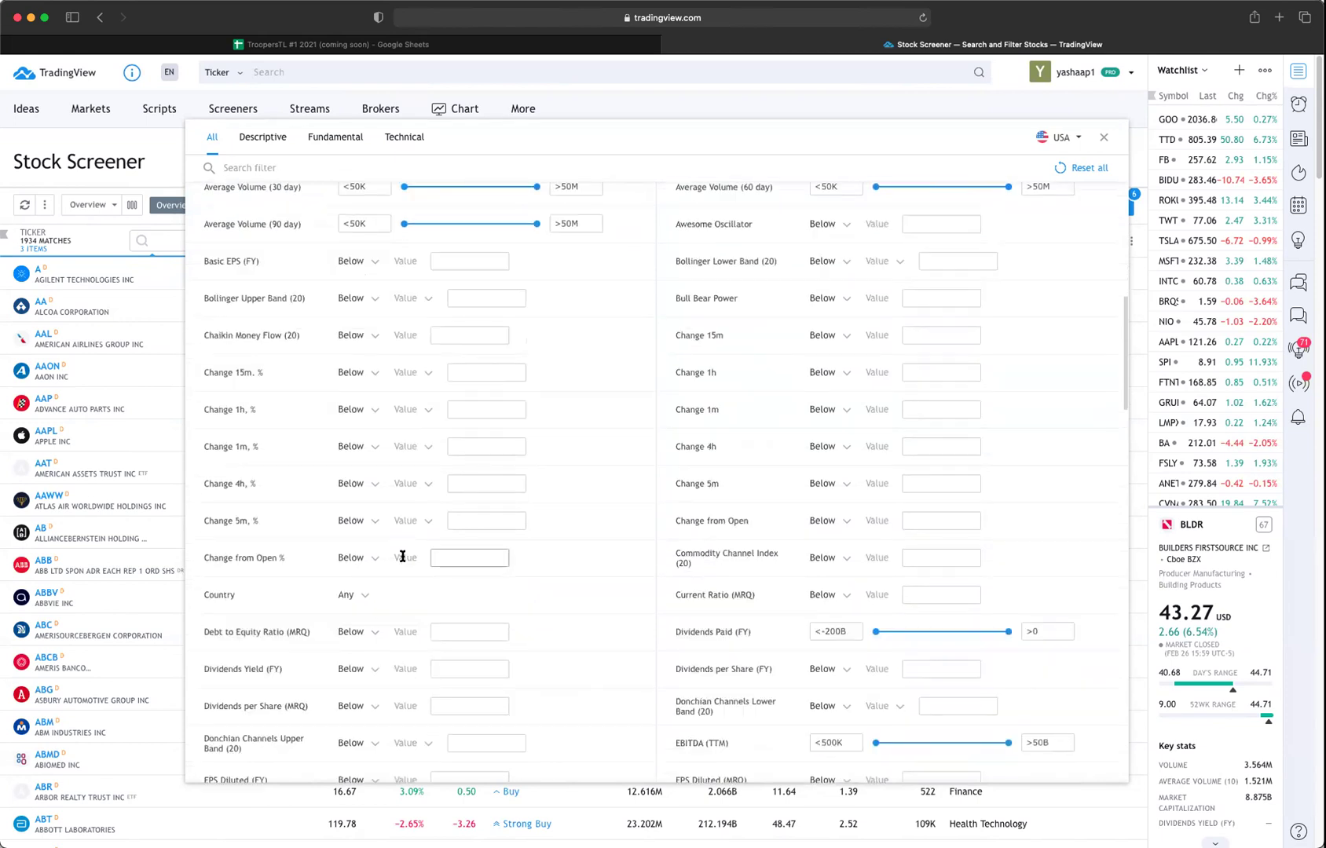
click(356, 594)
scroll(434, 700, down, 2)
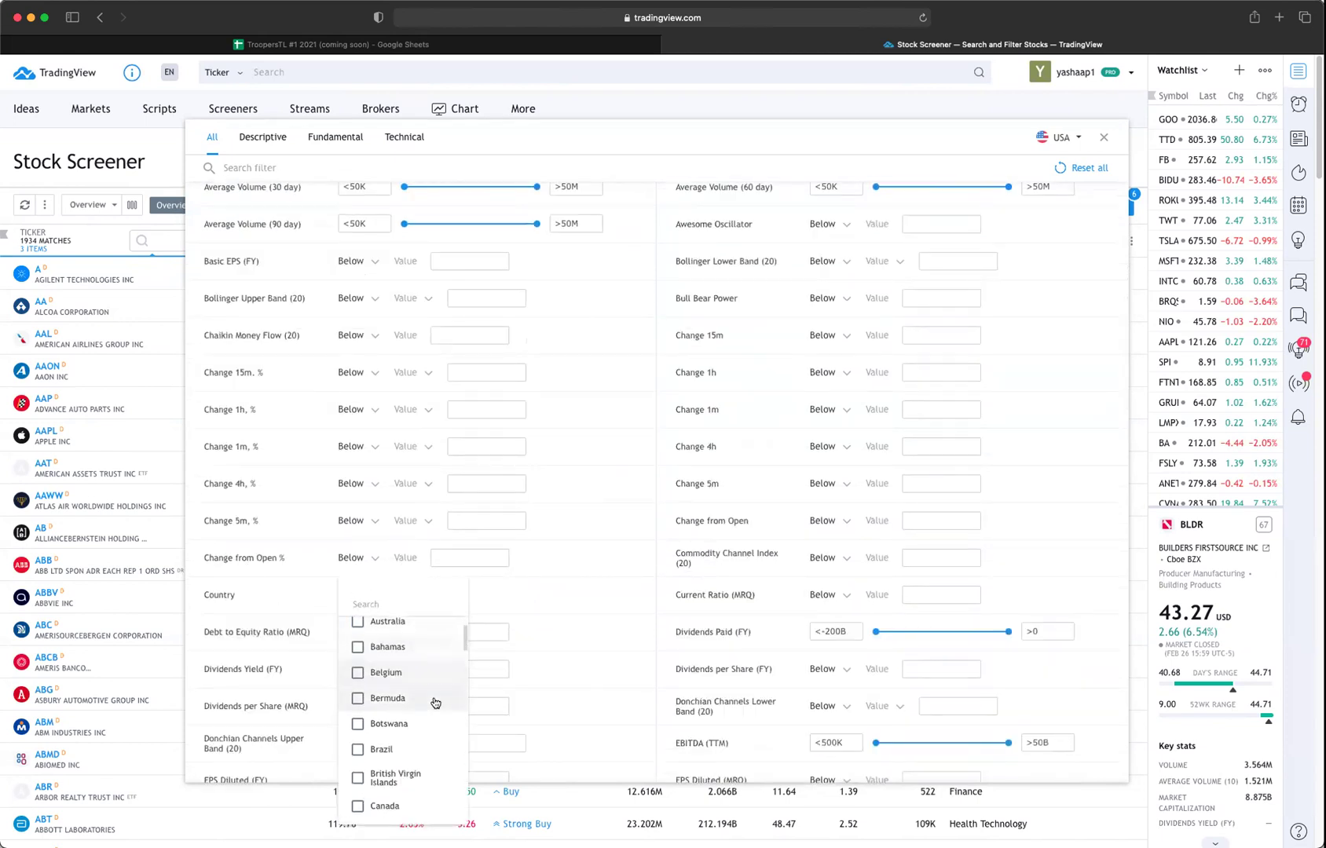
click(550, 609)
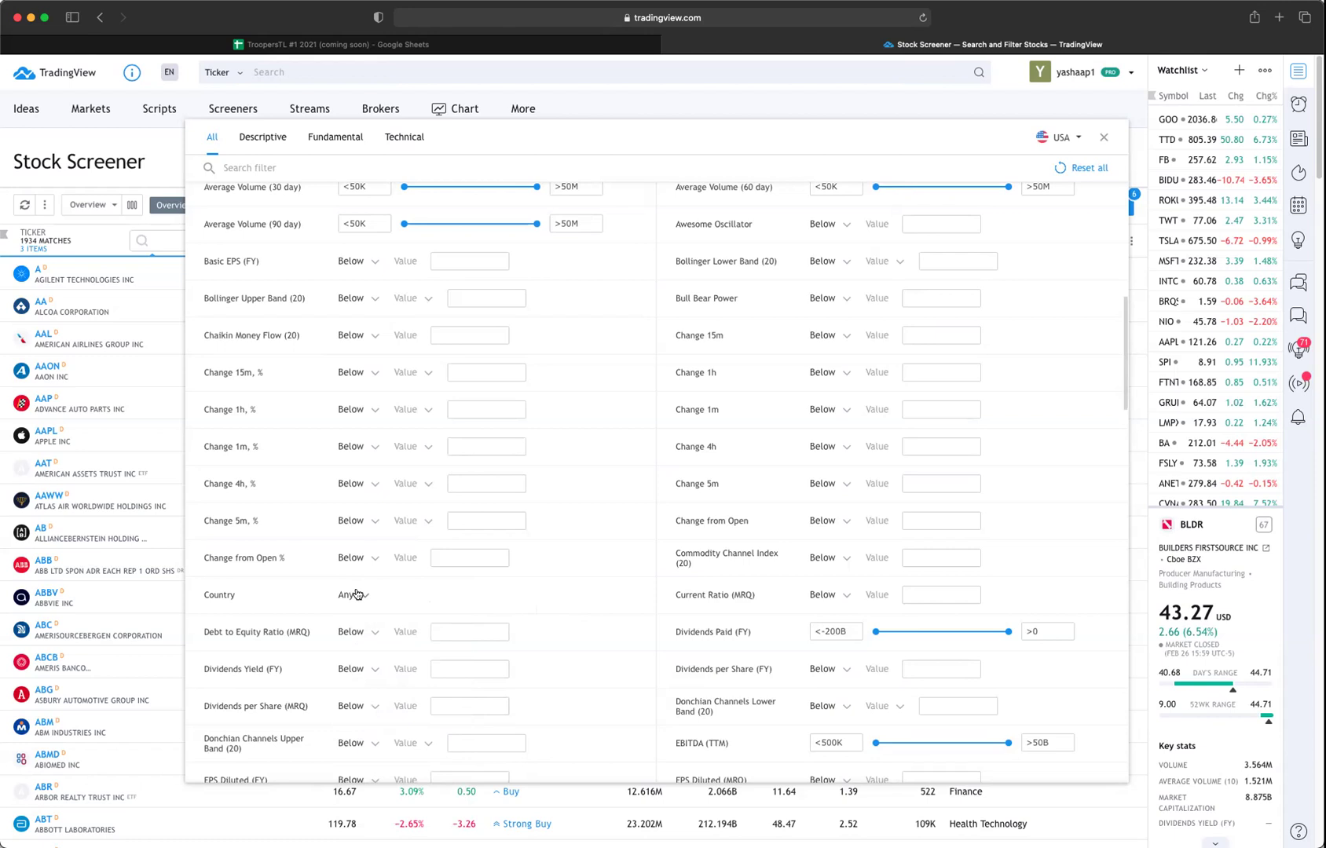
Step: Examine the remaining filters from dividends, EPS and exponential moving averages through Ichimoku, MACD and net income
scroll(540, 633, down, 1)
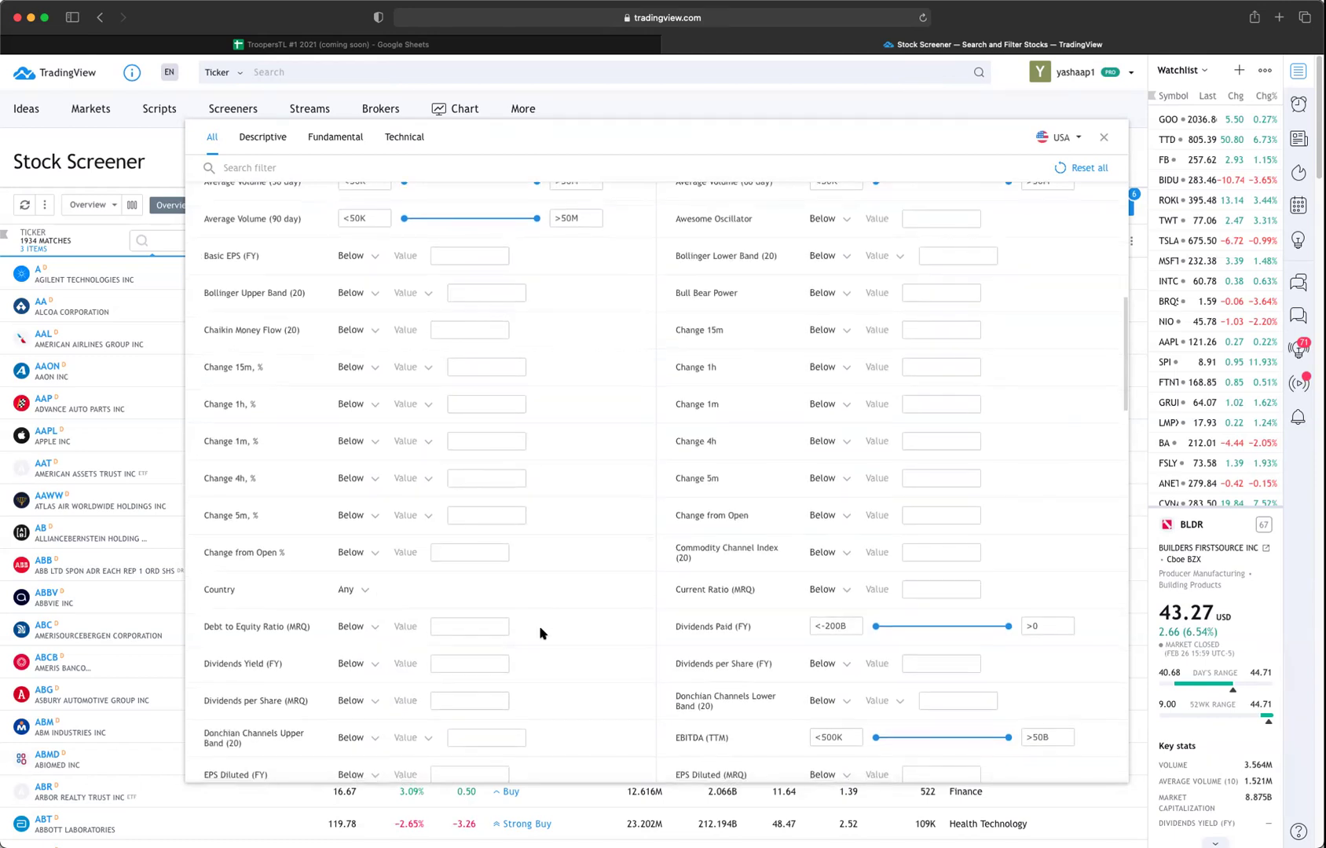
scroll(520, 612, down, 2)
scroll(520, 612, down, 1)
scroll(520, 612, down, 5)
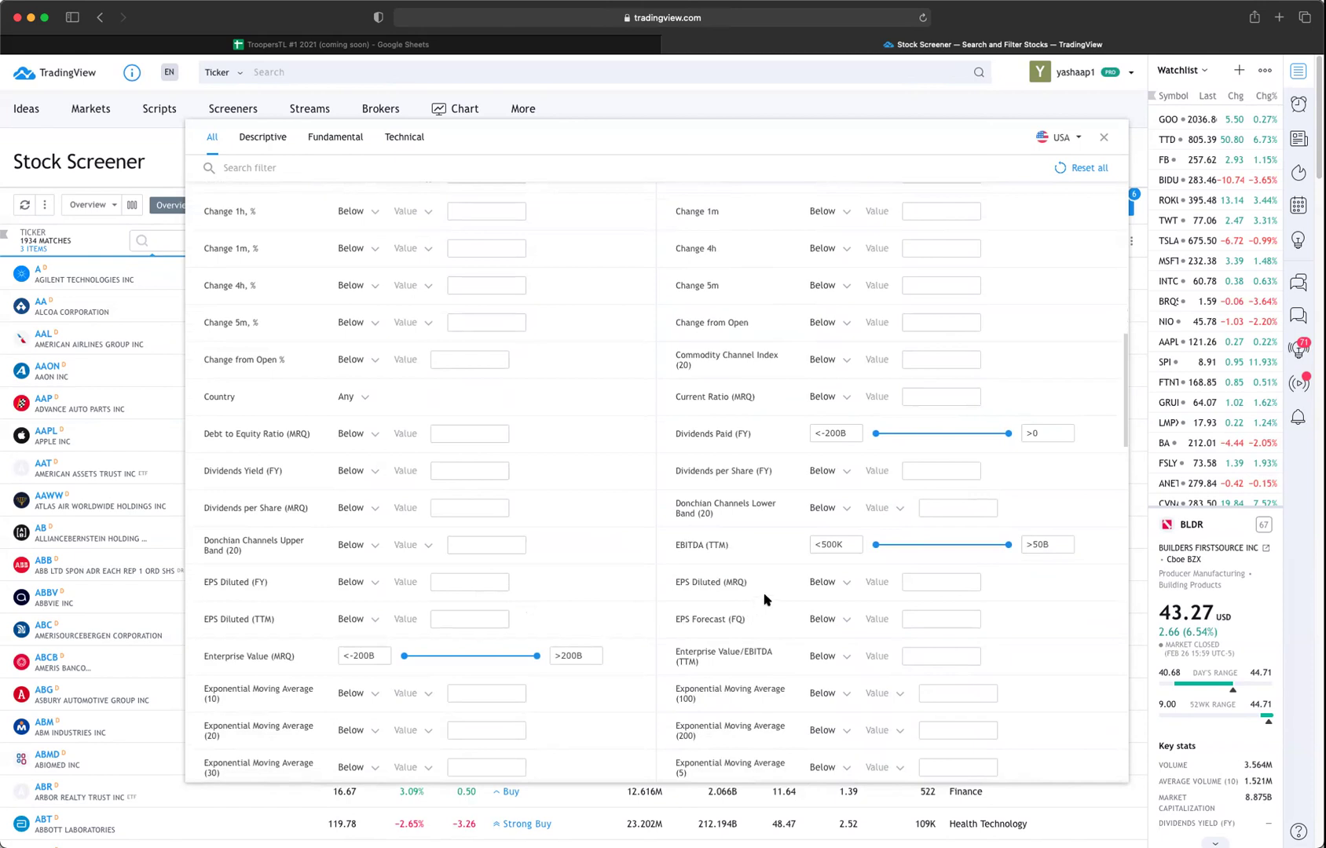
scroll(546, 522, down, 1)
scroll(546, 522, down, 3)
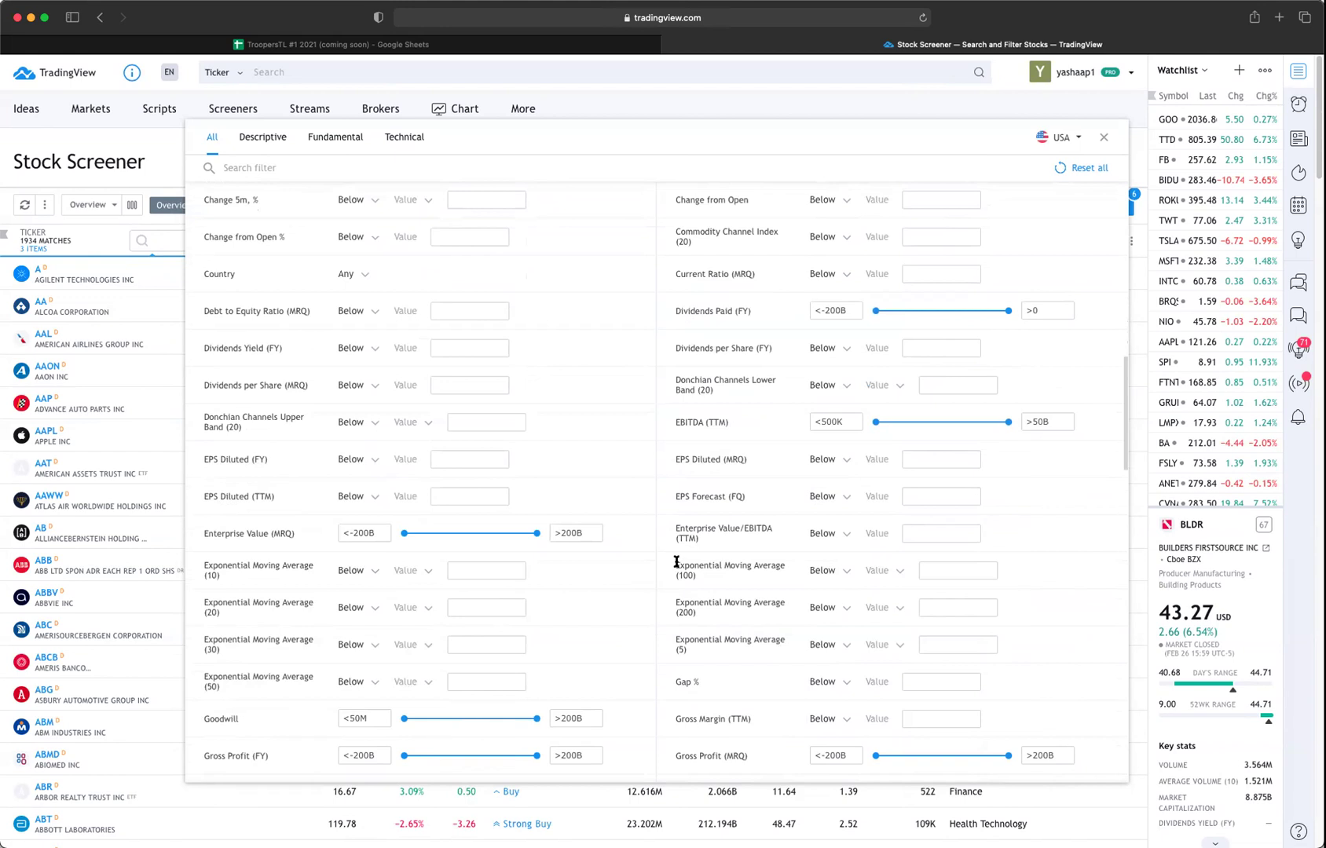
scroll(676, 563, down, 1)
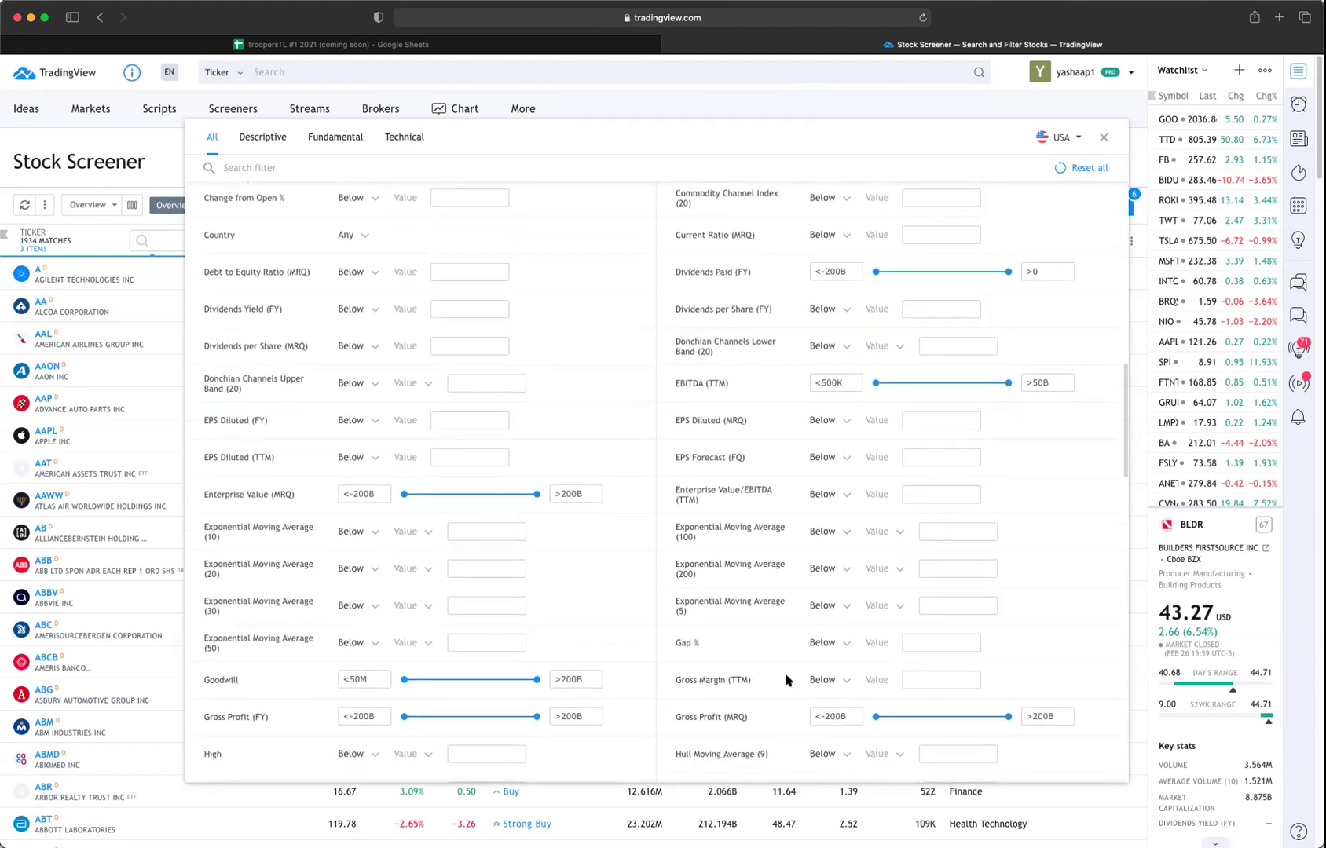
scroll(731, 711, down, 3)
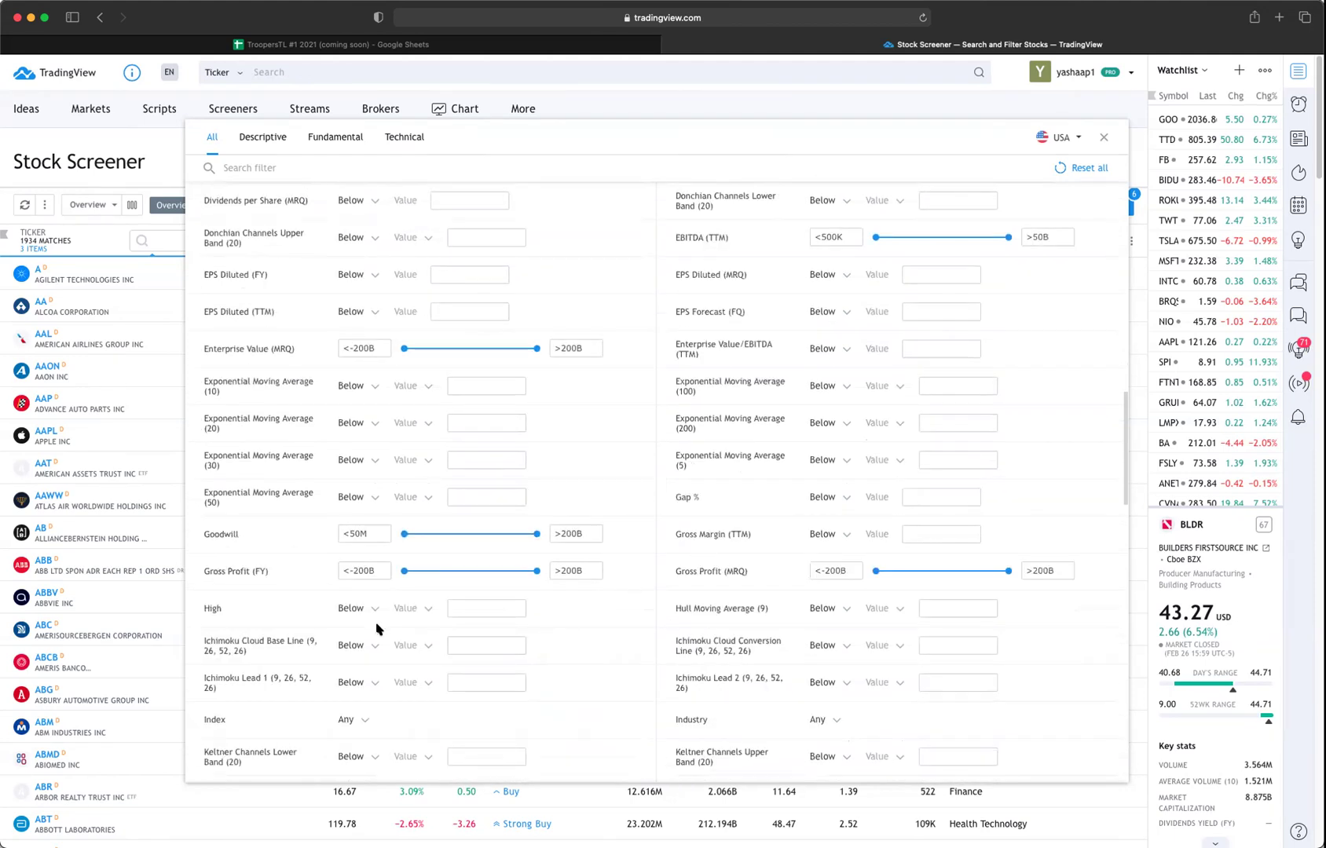
scroll(681, 608, down, 1)
scroll(682, 712, down, 2)
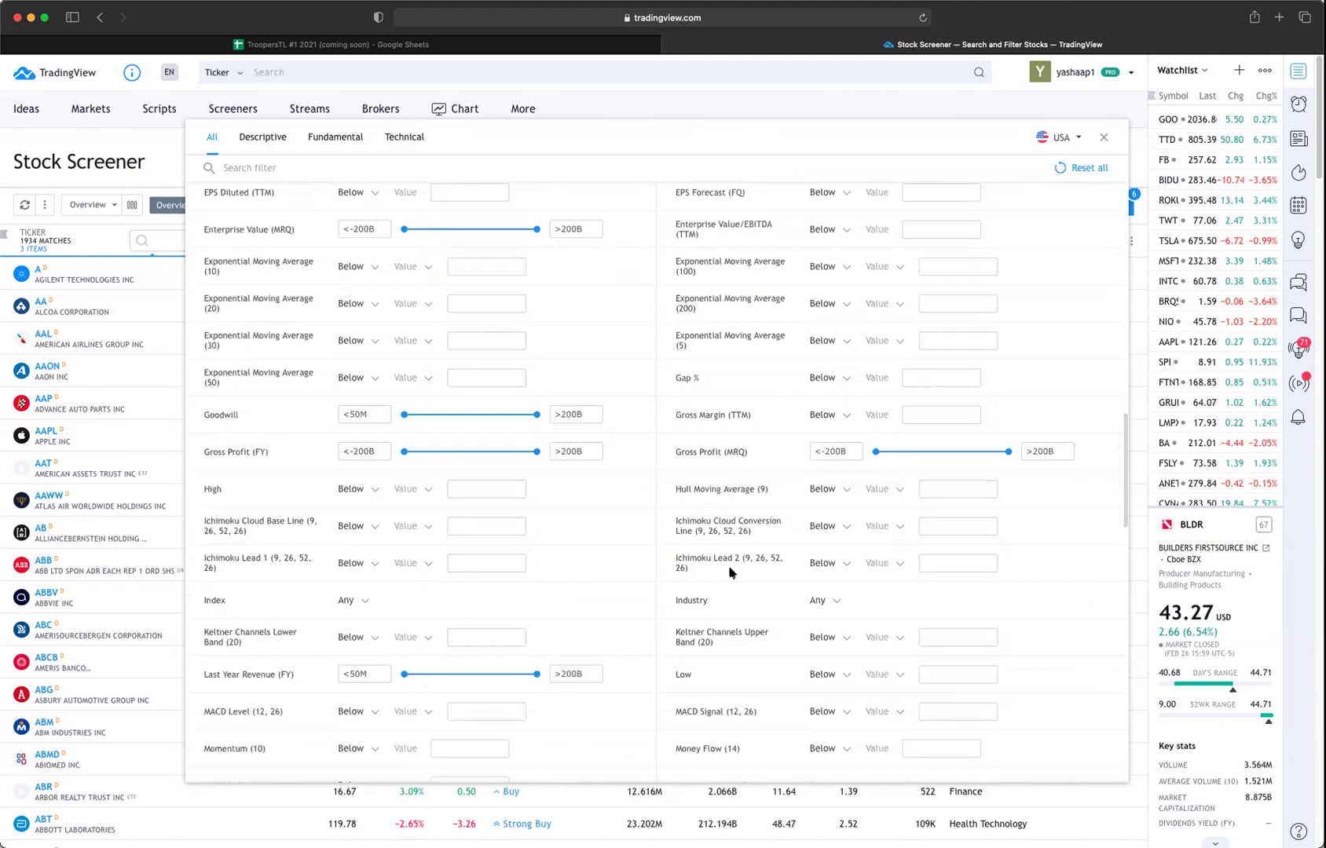
scroll(734, 620, down, 3)
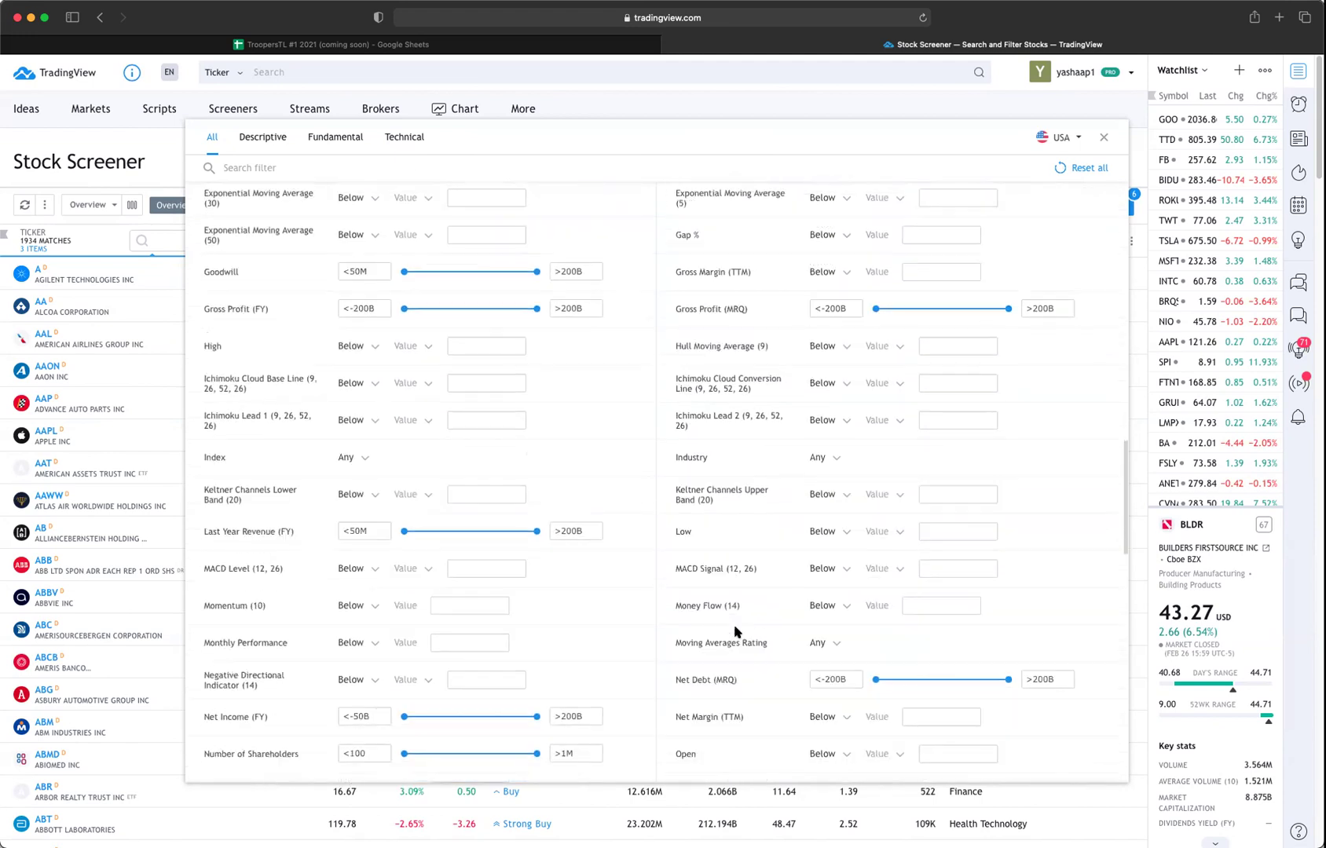
scroll(746, 652, down, 1)
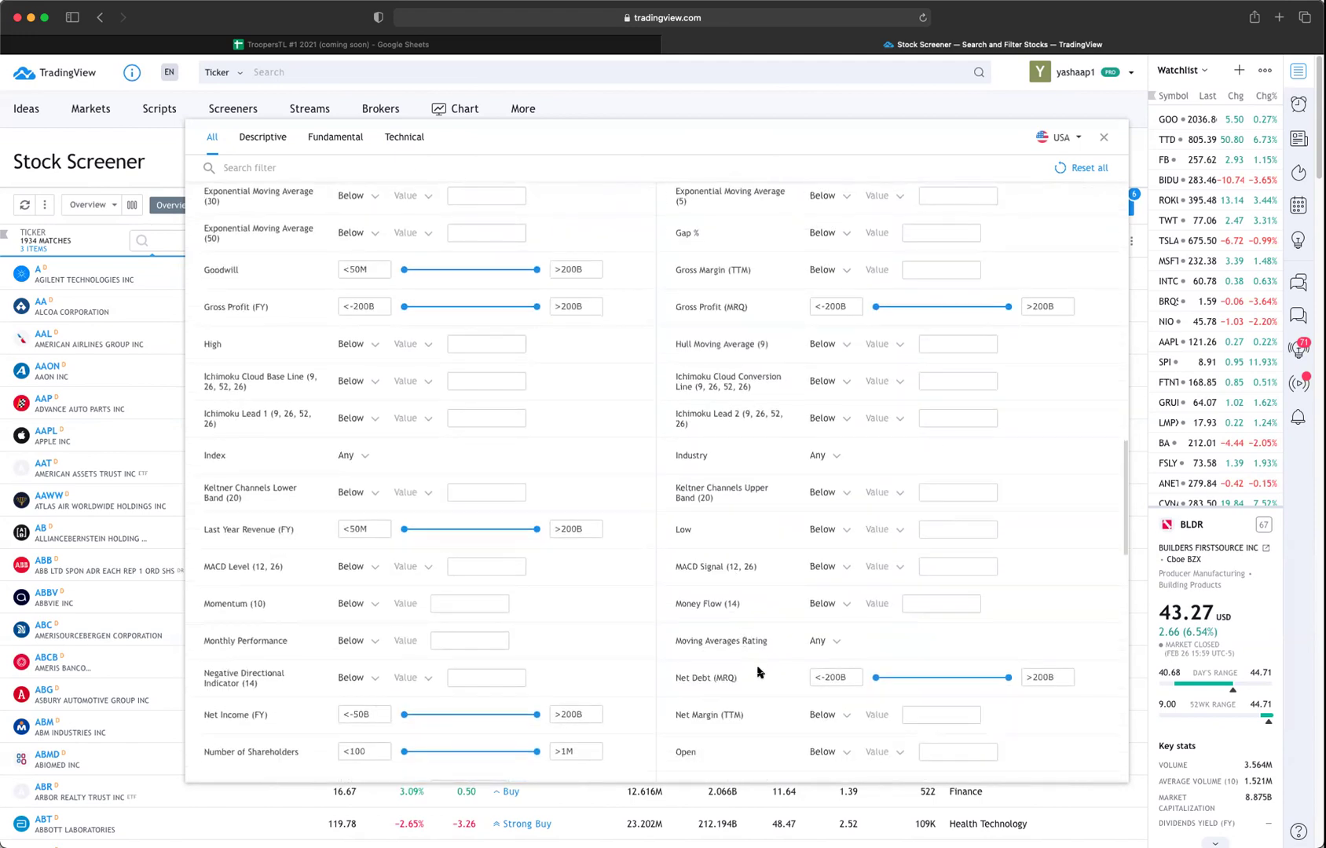
Step: Examine the remaining screener filters from net debt through post-market and pre-market data, price ratios, simple moving averages and total assets to volatility
scroll(759, 673, down, 1)
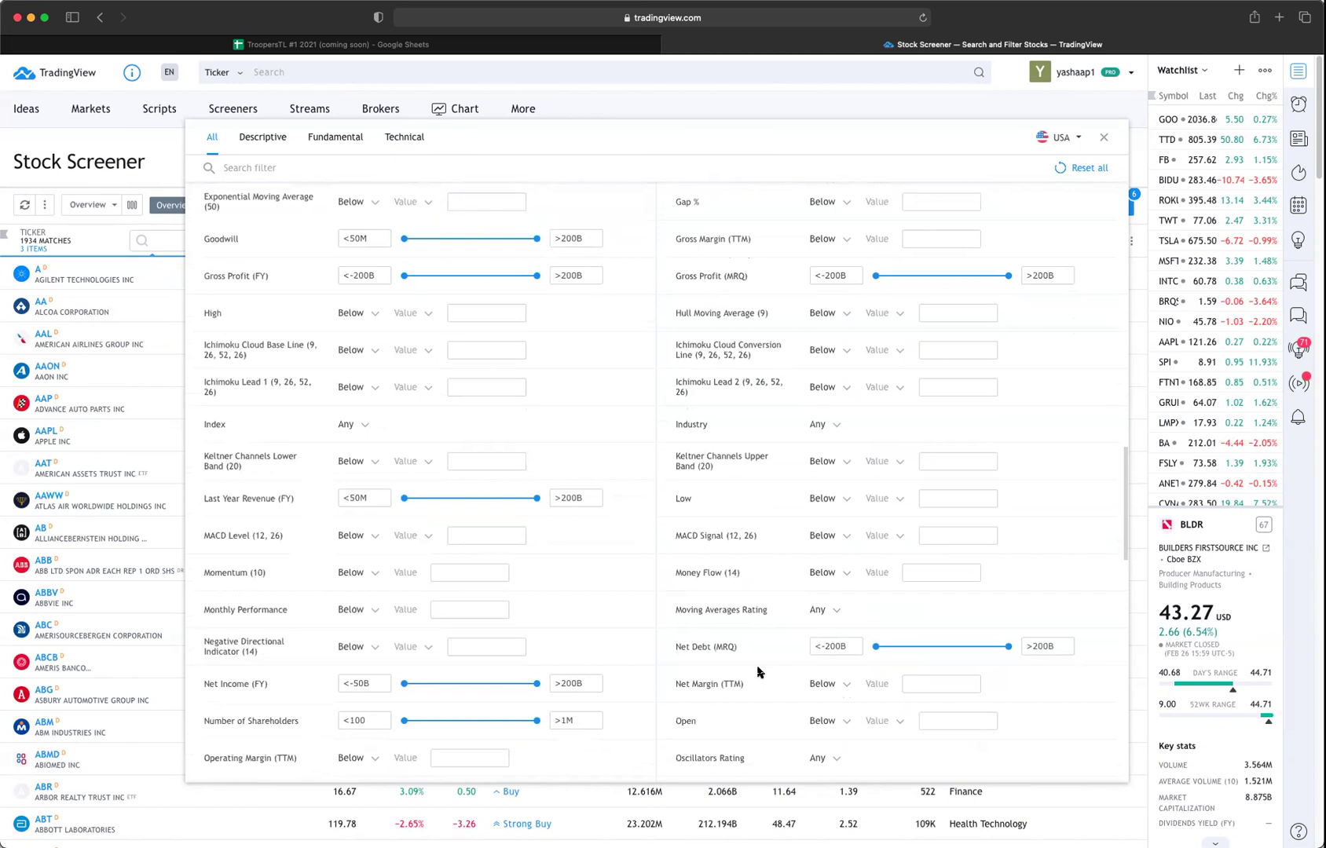
scroll(759, 672, down, 5)
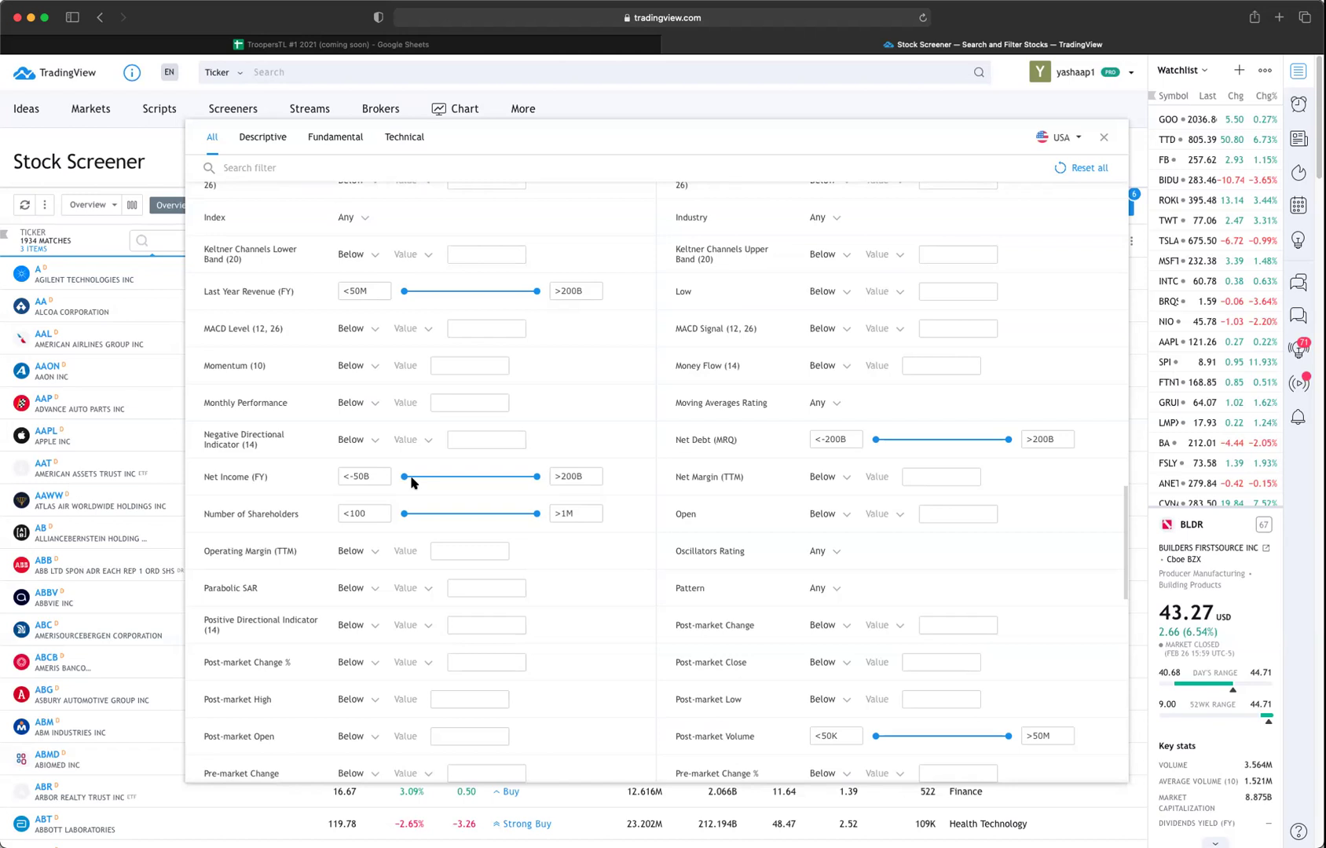
scroll(530, 662, down, 3)
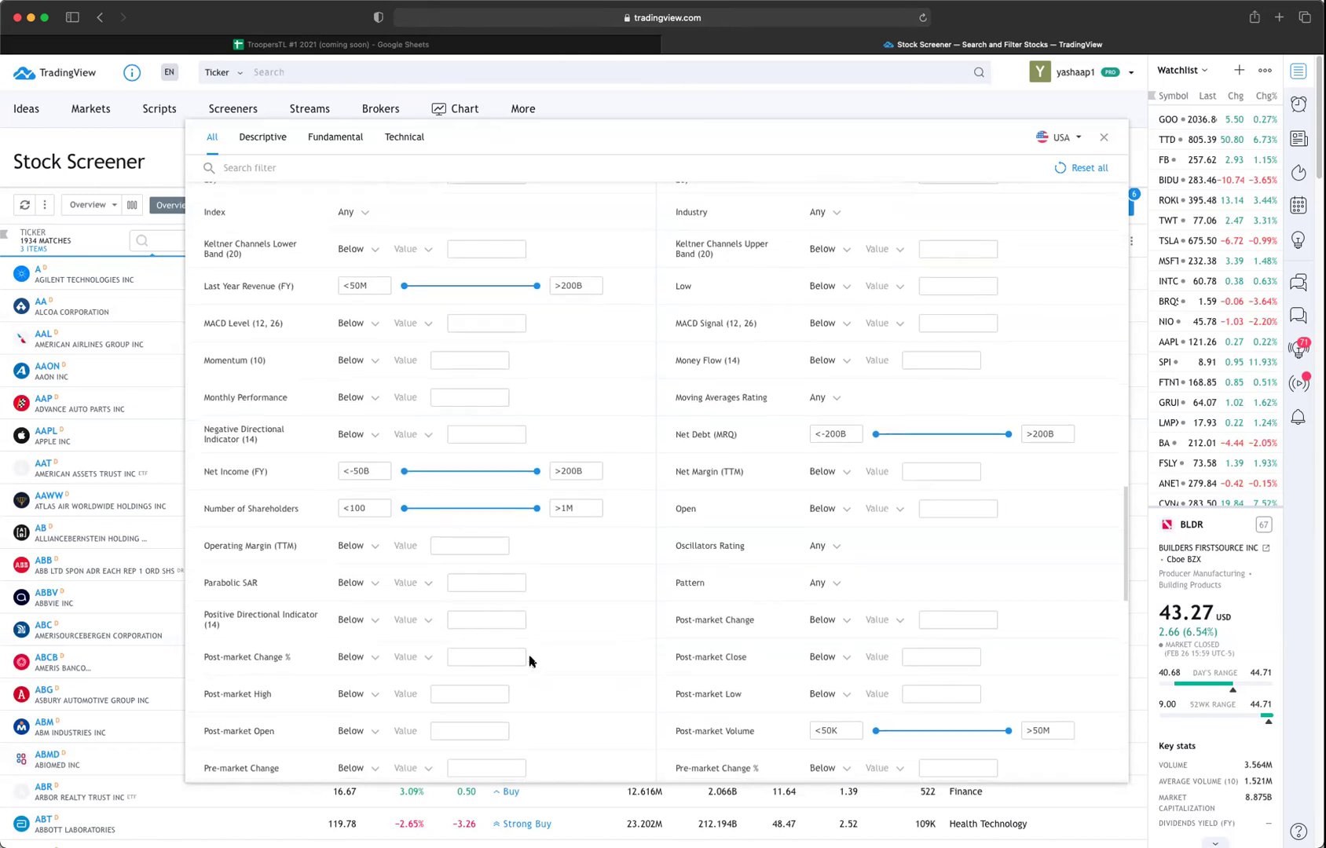
scroll(530, 662, down, 3)
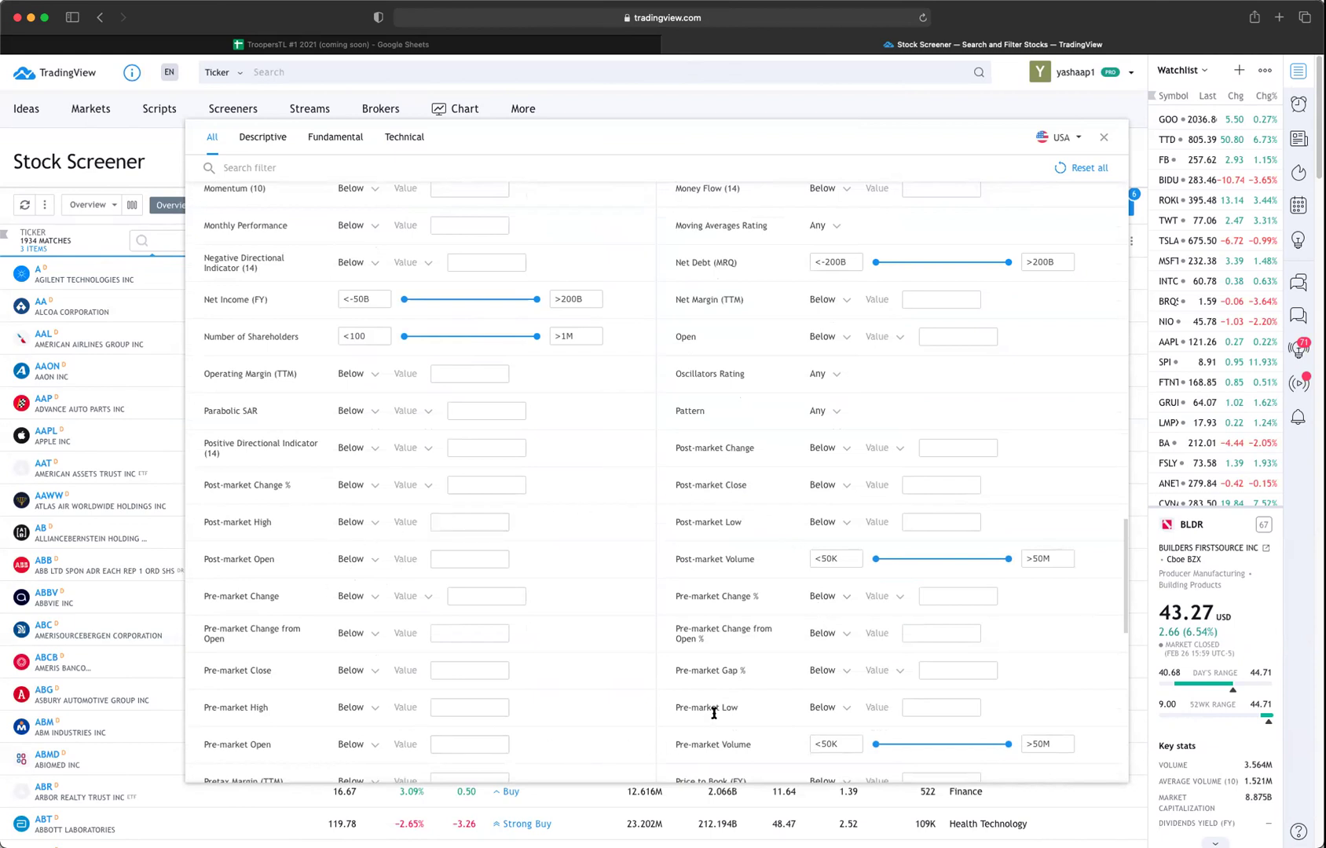
scroll(655, 727, down, 2)
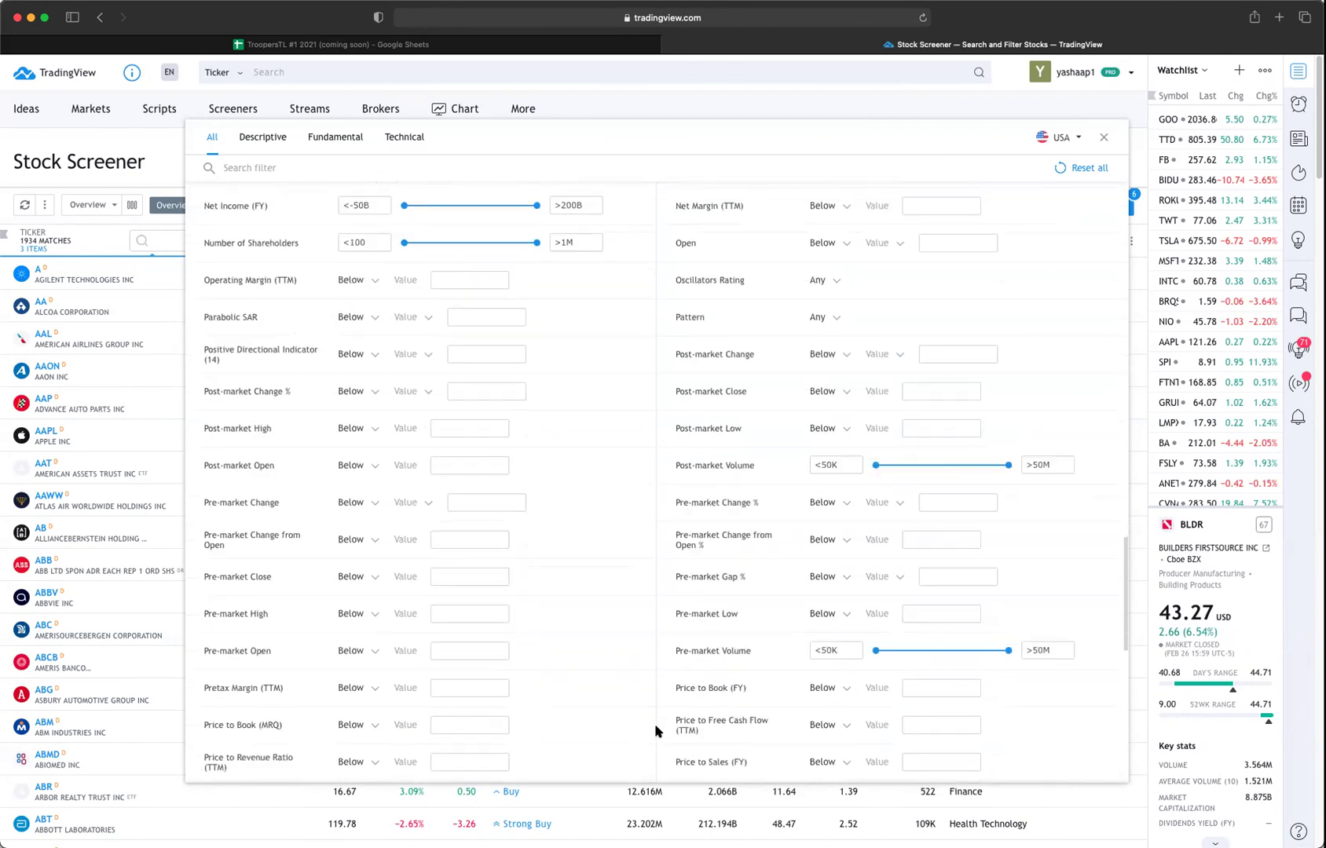
scroll(655, 731, down, 2)
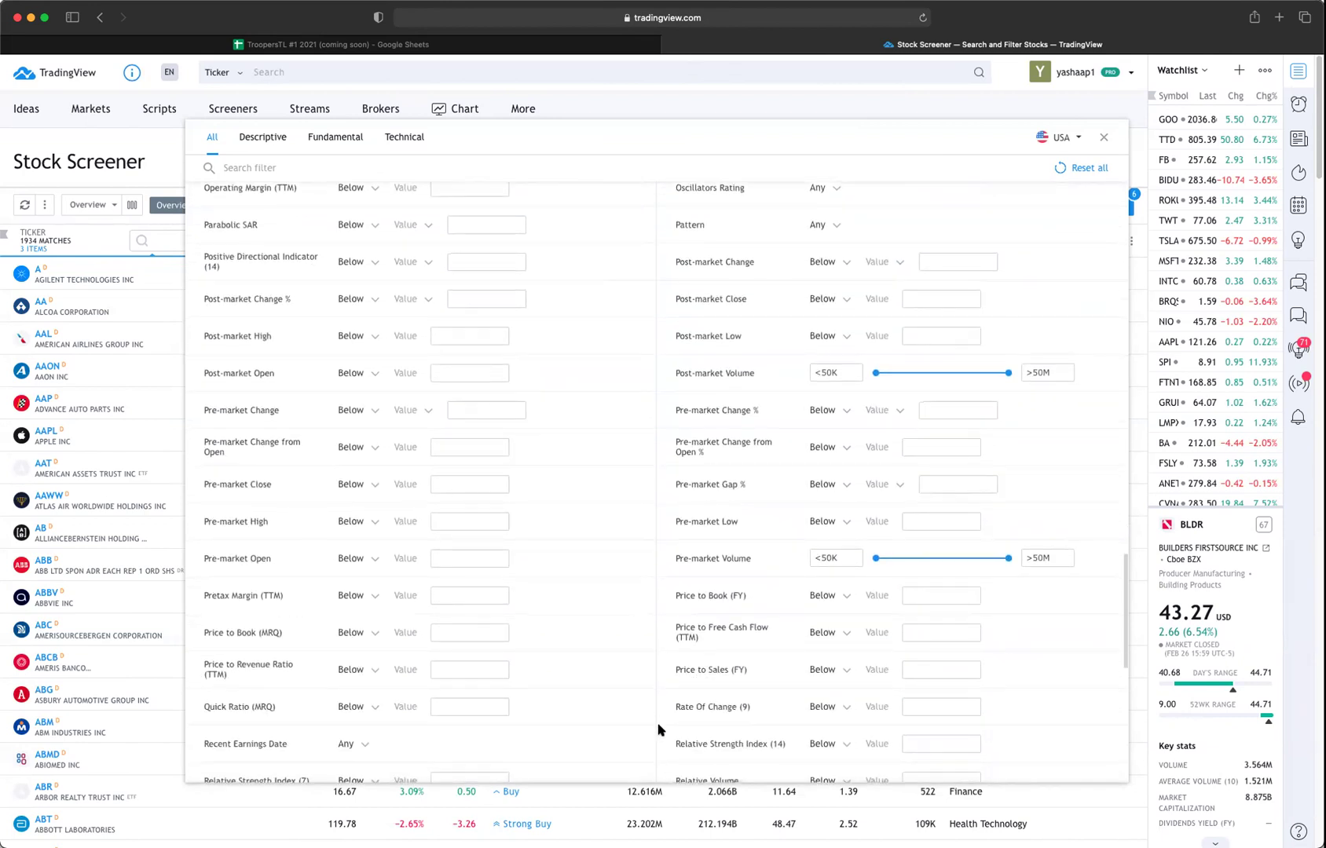
scroll(658, 731, down, 3)
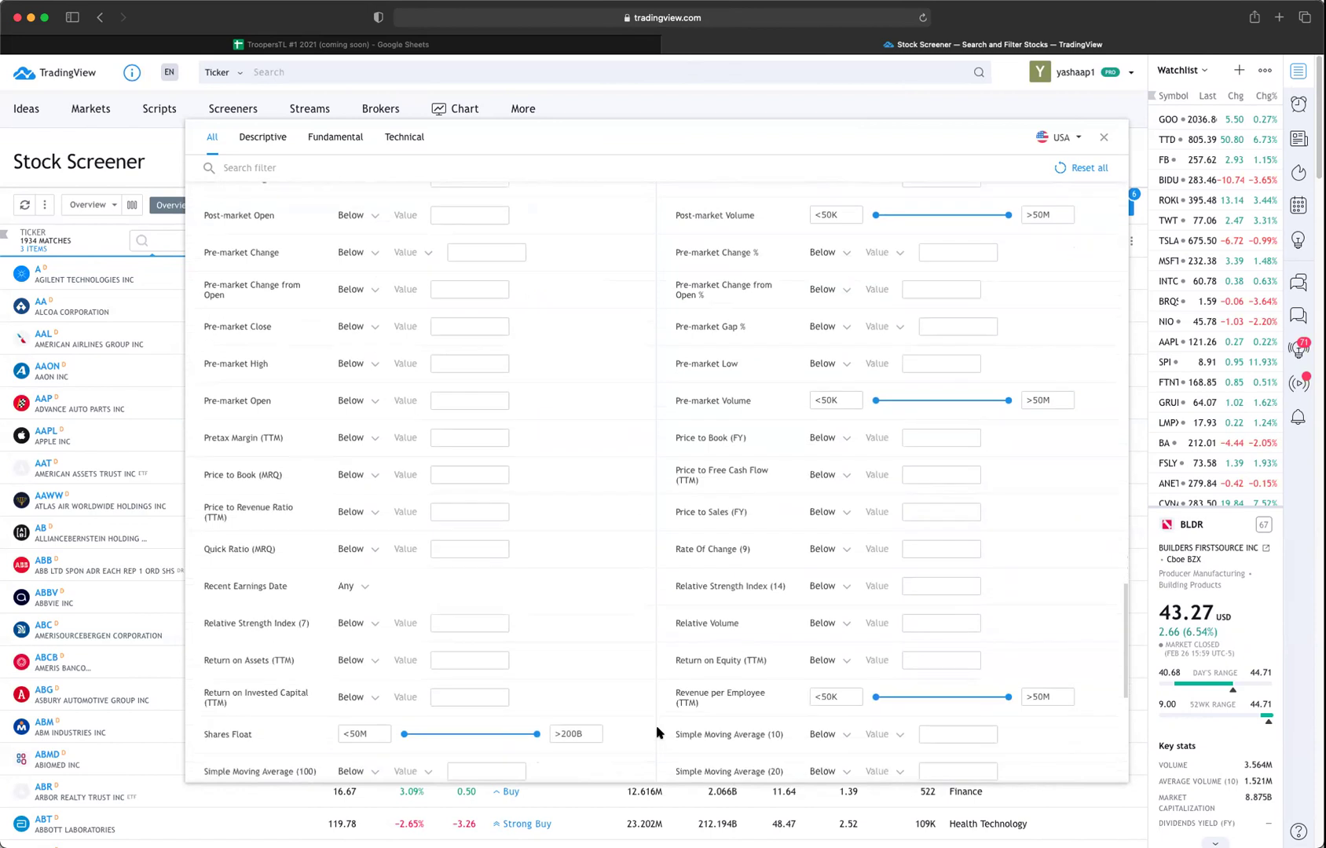
scroll(603, 748, down, 3)
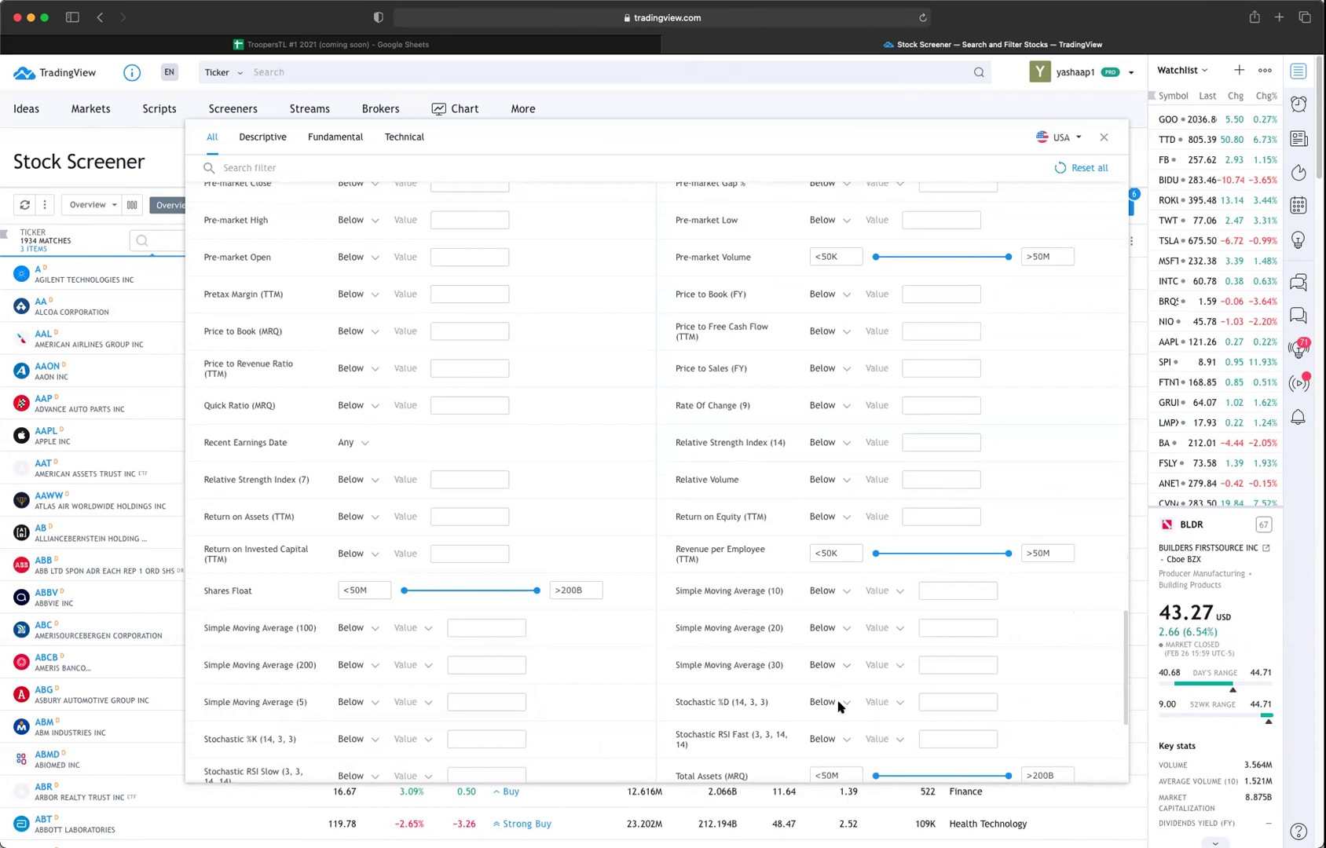
scroll(795, 753, down, 1)
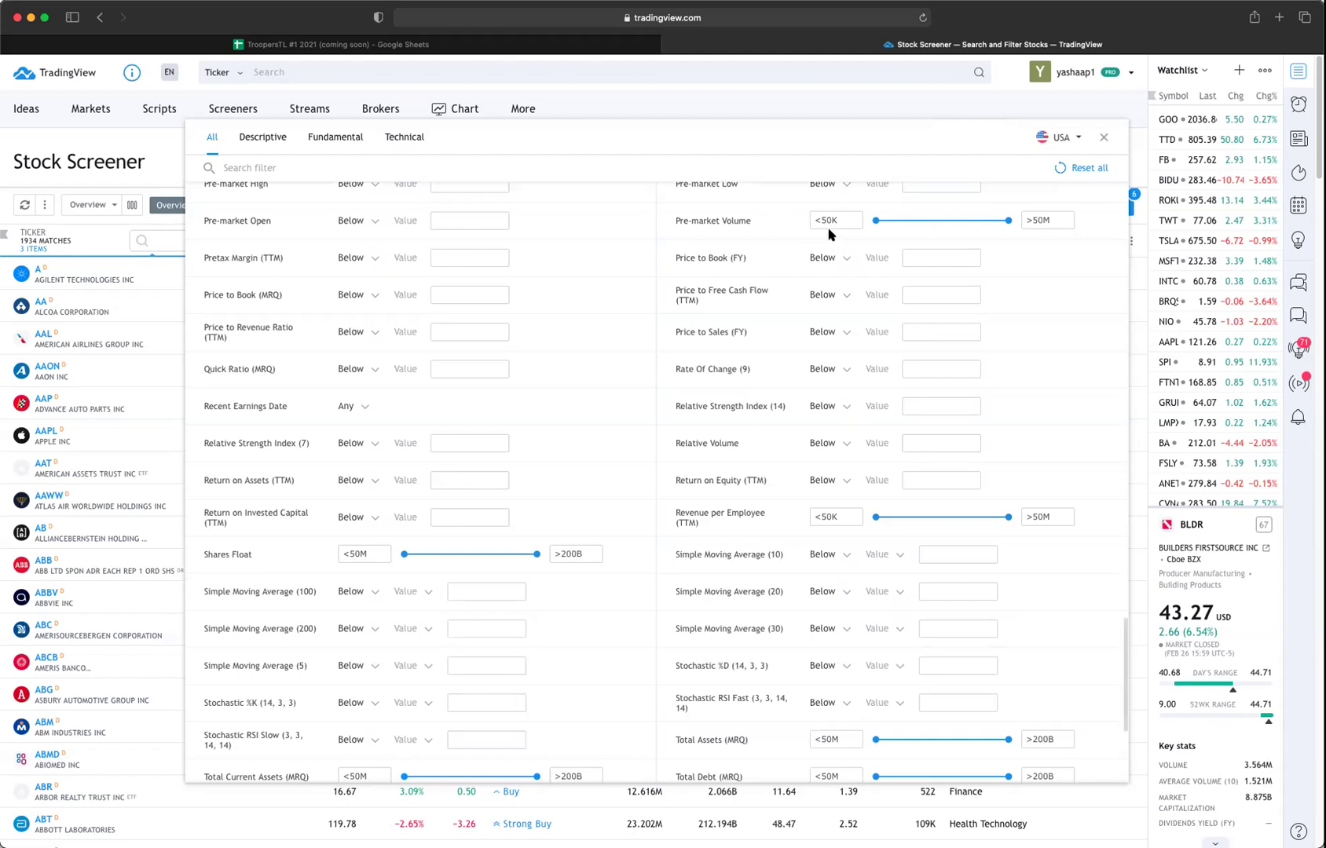
scroll(664, 660, down, 5)
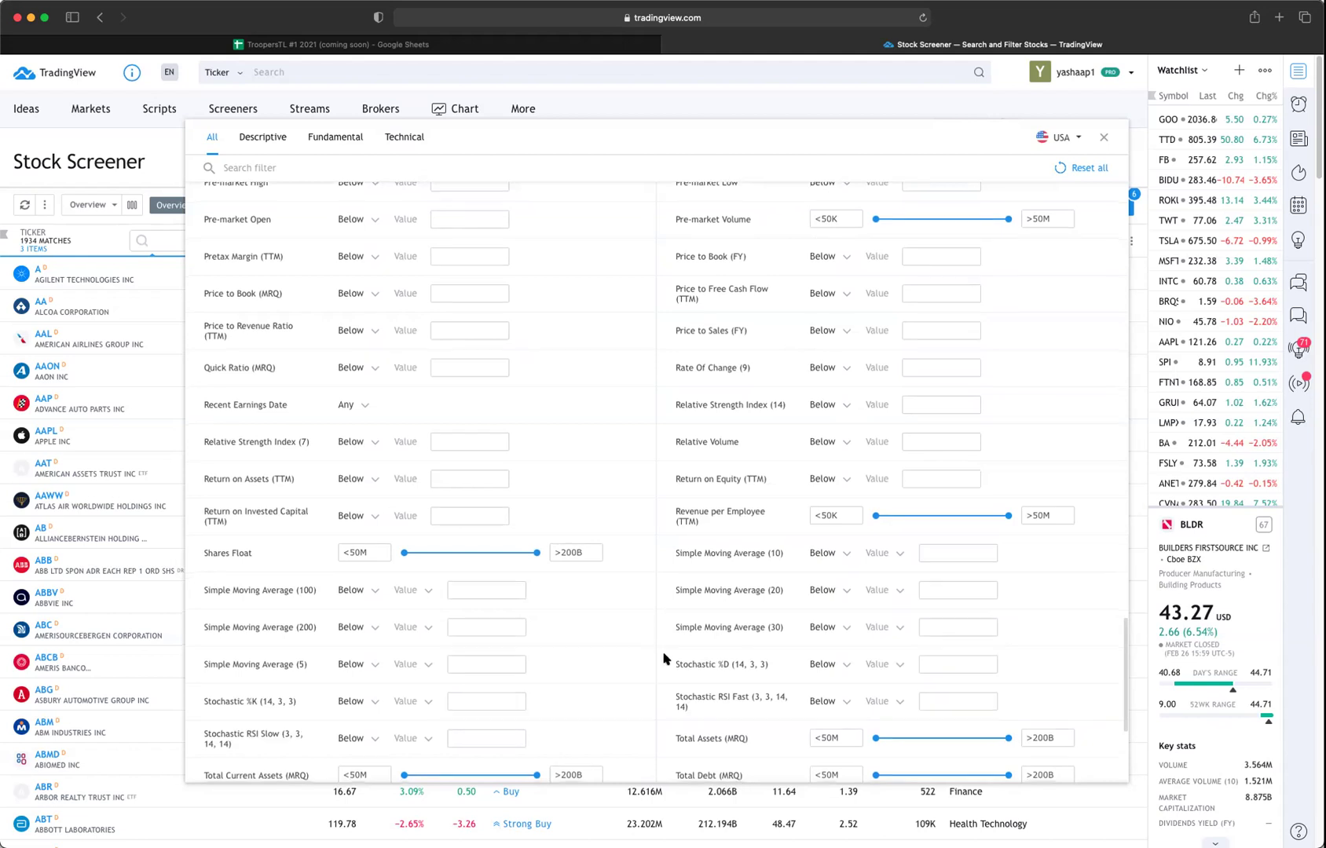
scroll(664, 667, down, 1)
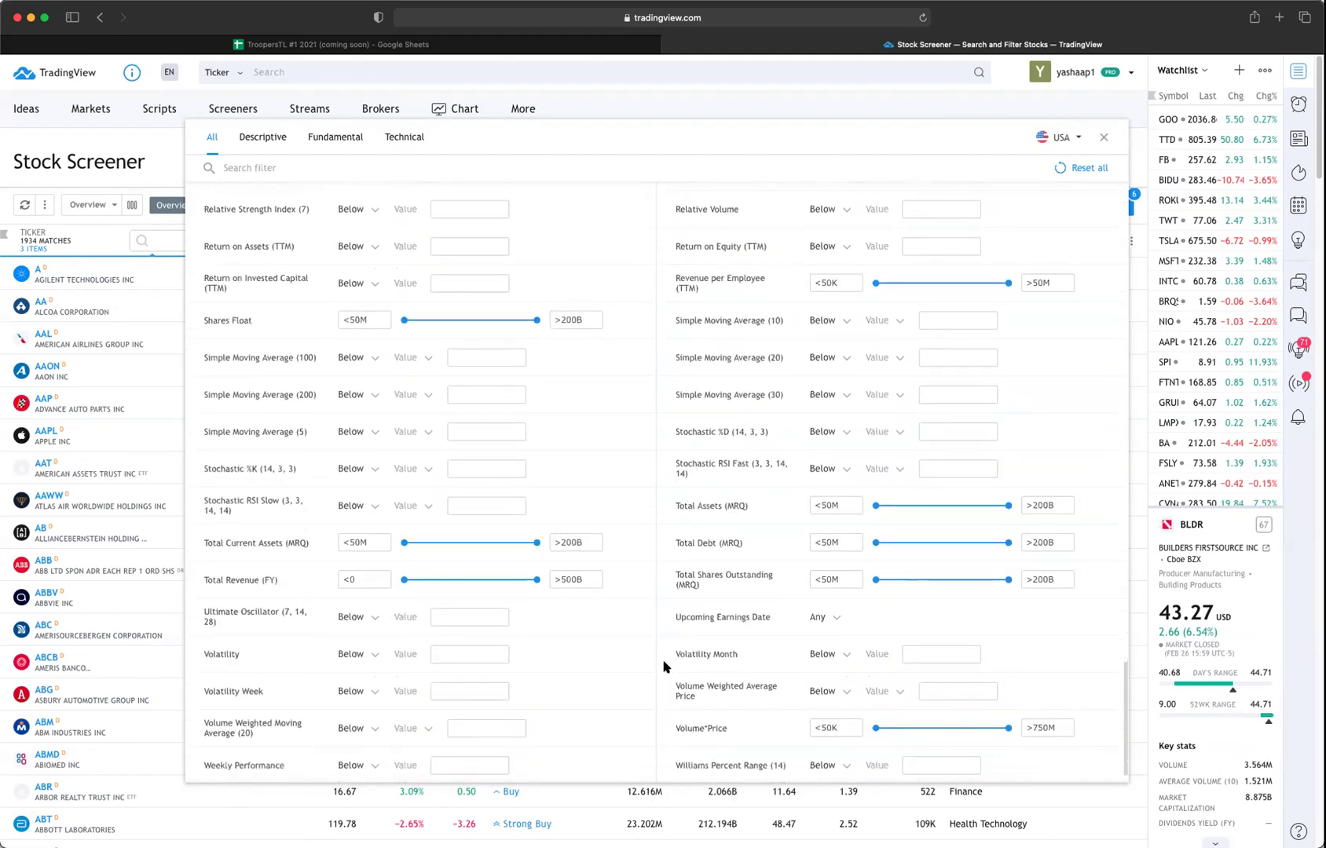
Step: Examine the Volatility filter's condition options without setting a value, and return to the start of the filter list
click(375, 656)
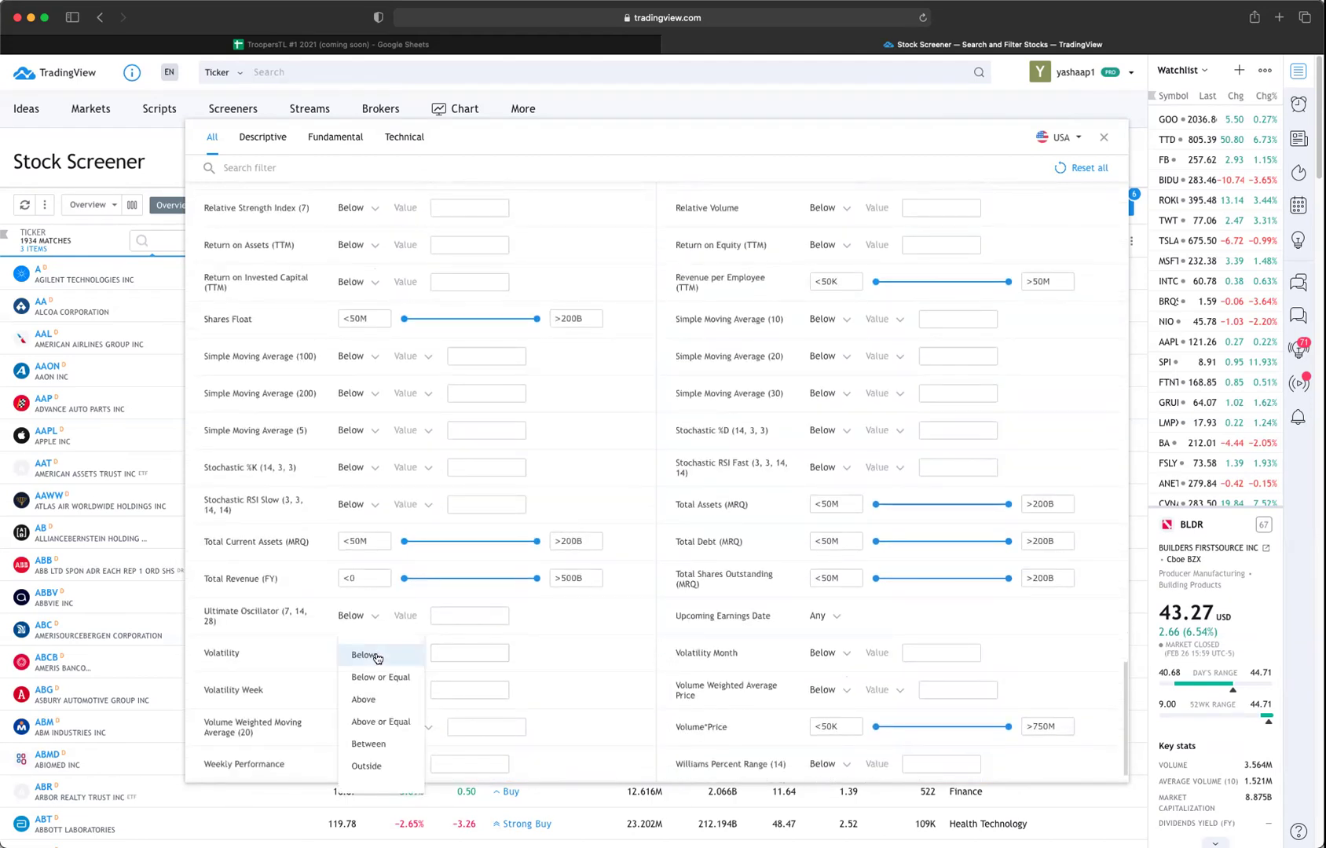
click(476, 653)
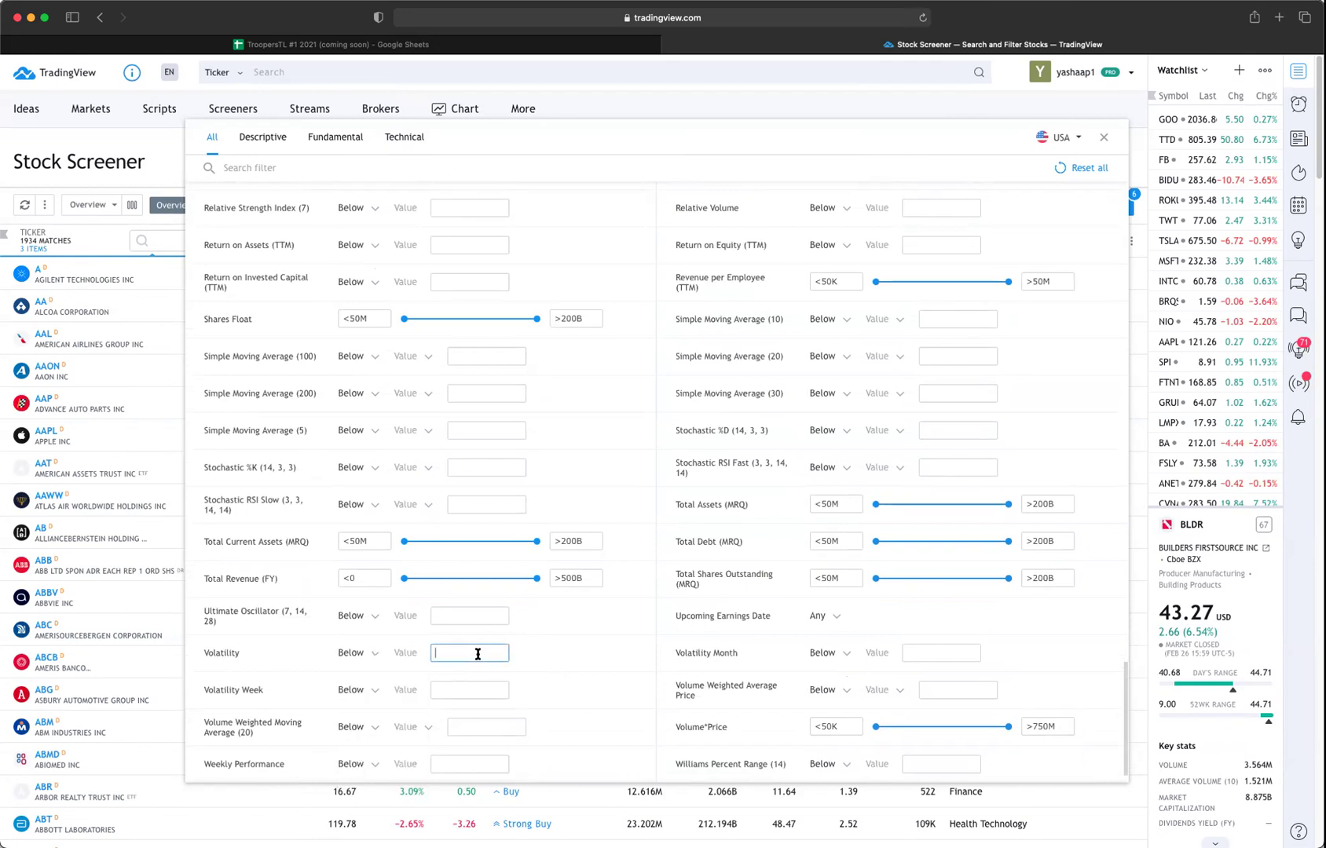
scroll(554, 689, down, 1)
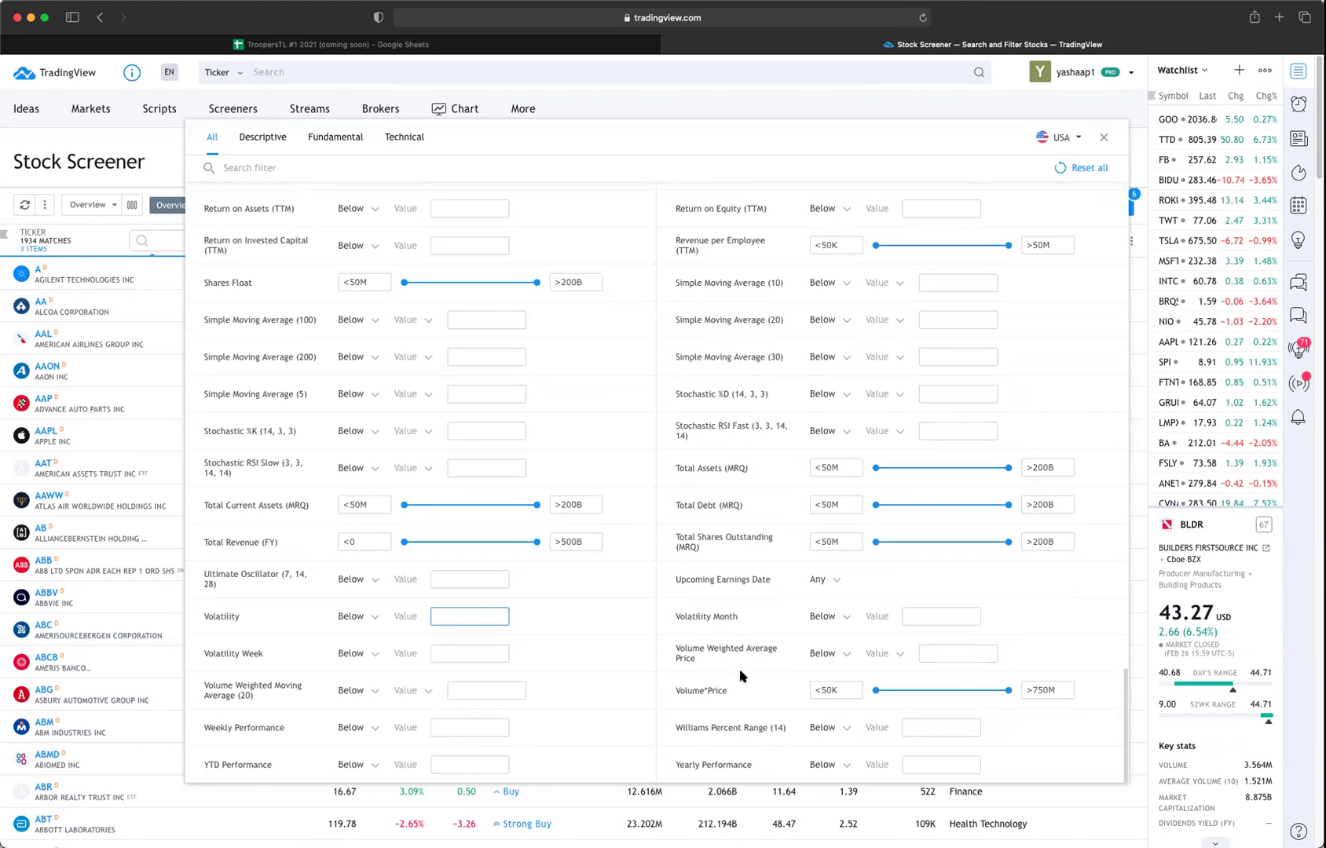
scroll(740, 672, up, 20)
scroll(743, 681, up, 15)
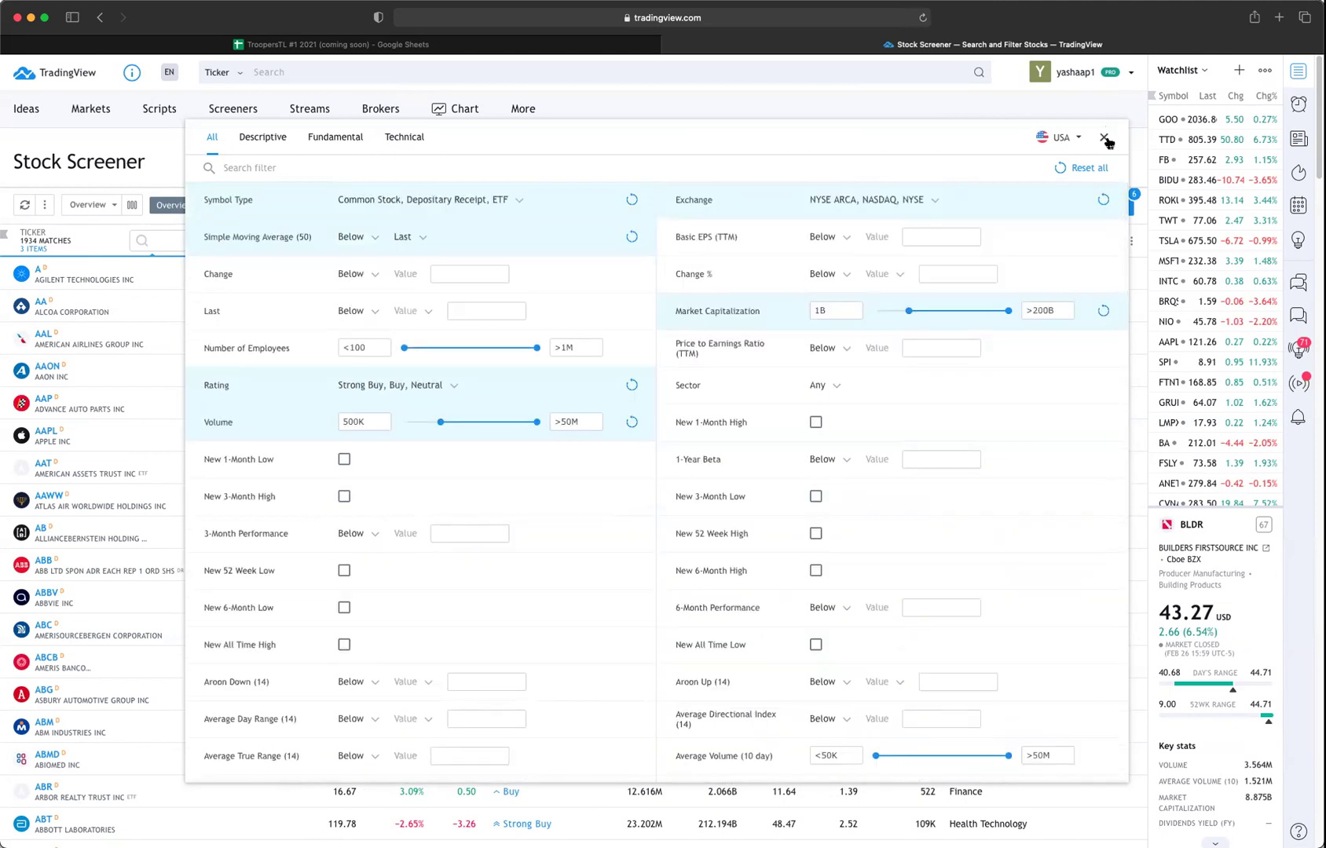
Step: Look through the Descriptive, Fundamental and Technical filter groups, and close the filter settings
click(263, 138)
click(325, 141)
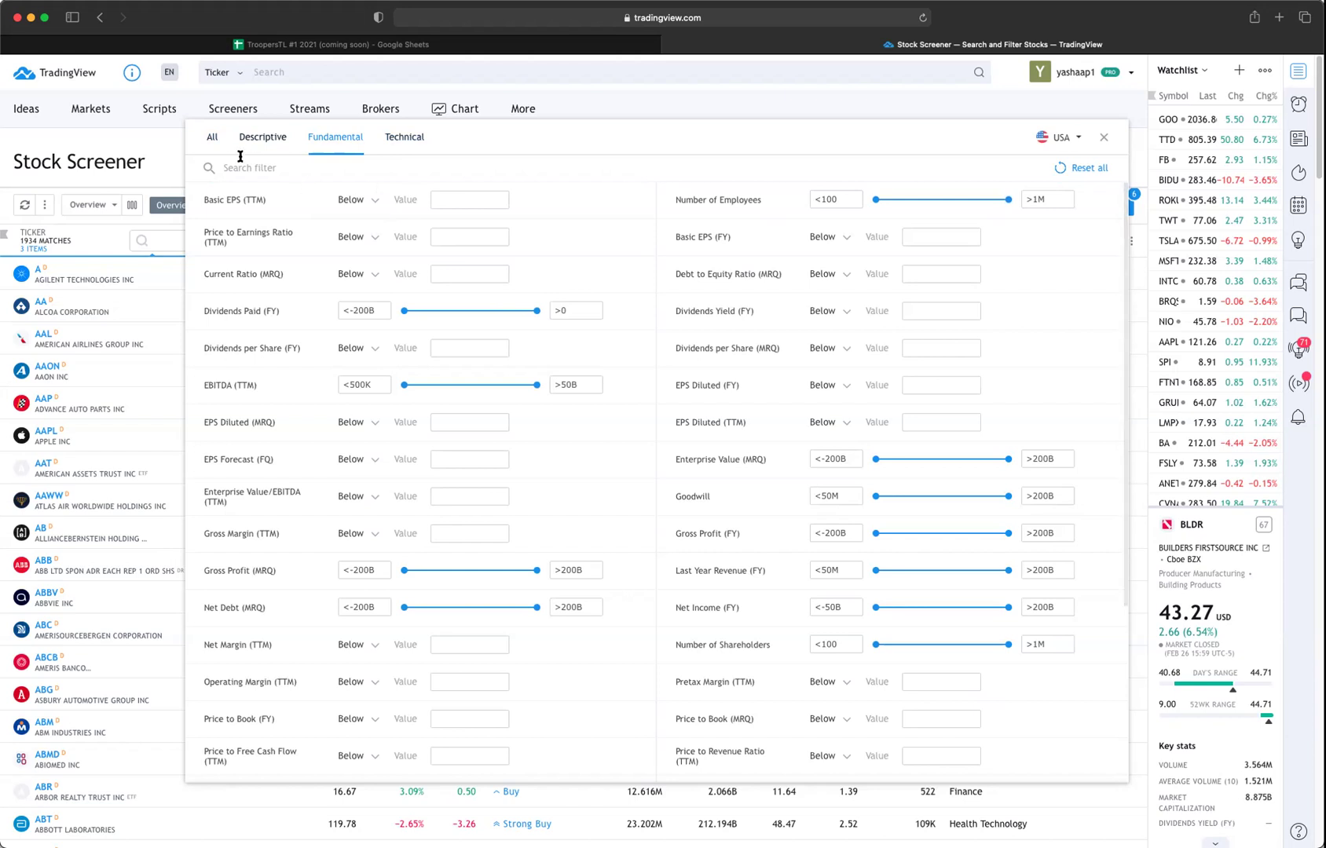
click(404, 139)
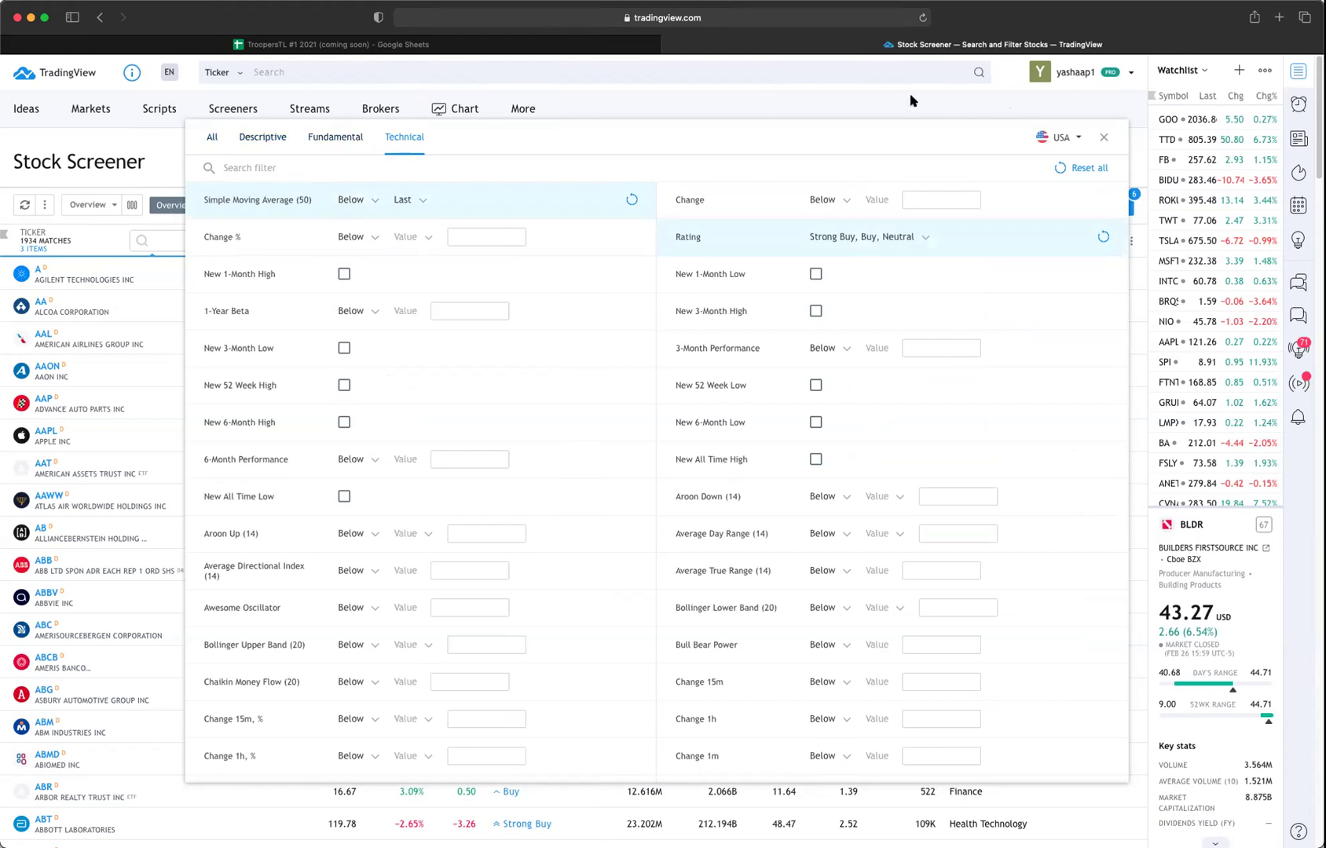
click(857, 94)
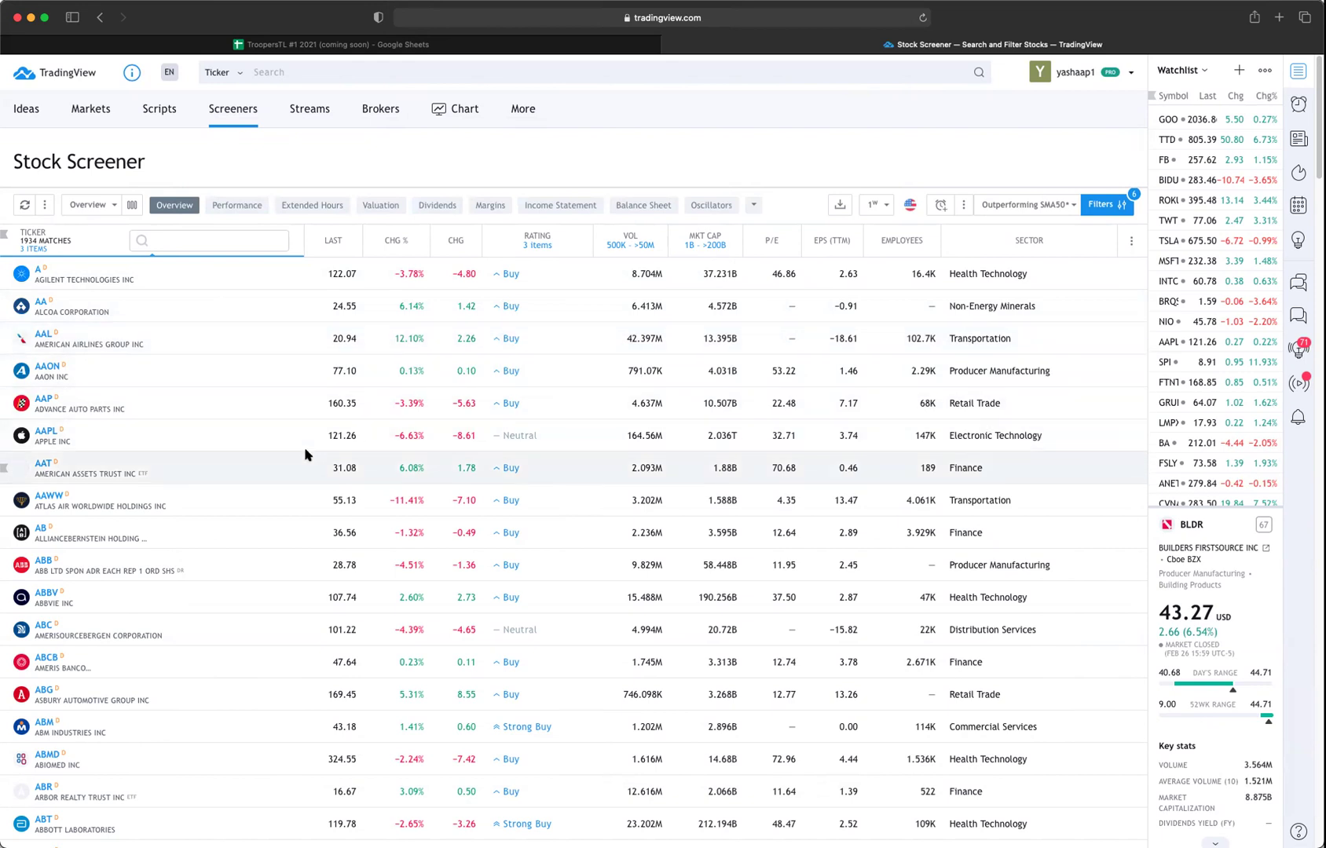
Step: Raise the minimum market capitalization filter to 10B and return to the screener results
scroll(305, 455, down, 1)
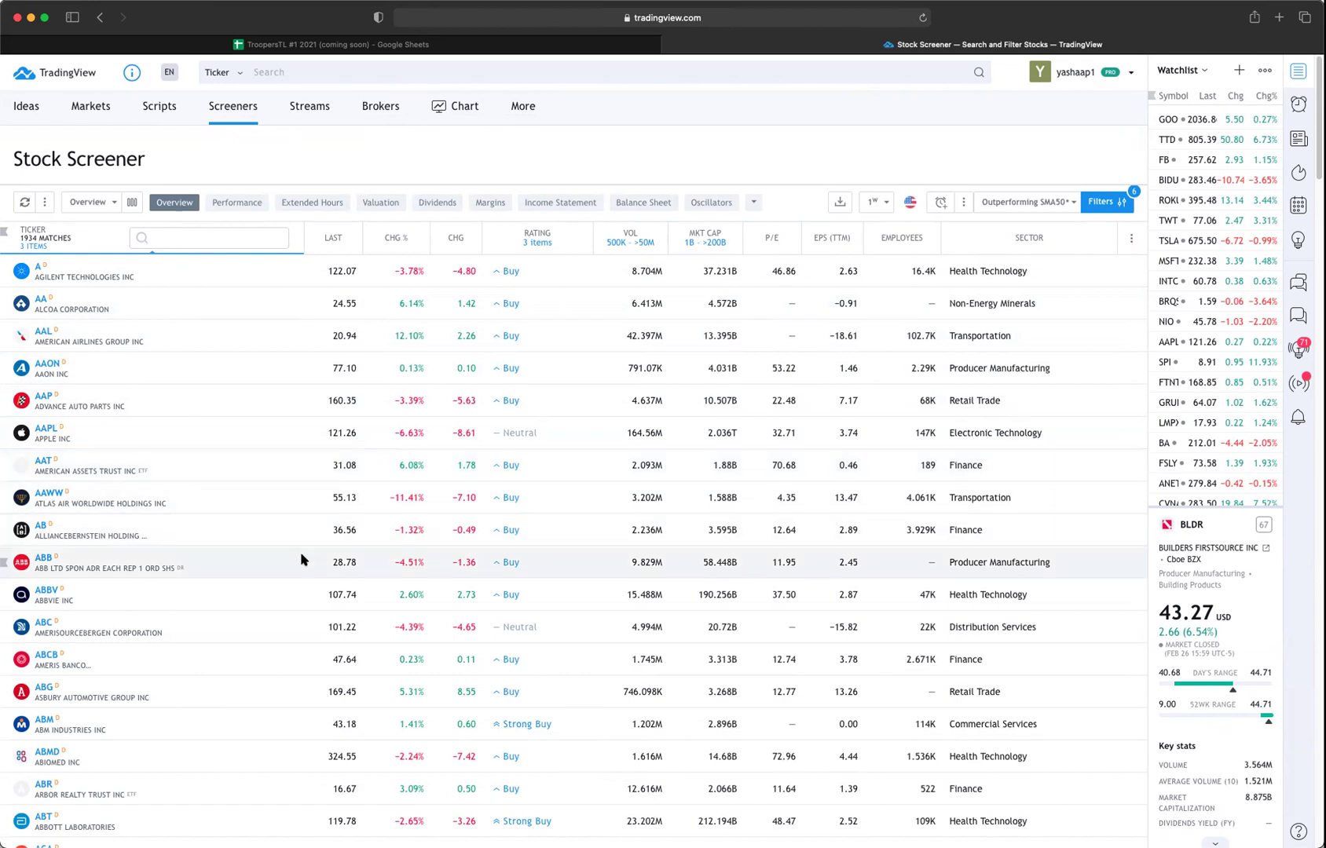
scroll(301, 560, down, 2)
scroll(299, 558, up, 3)
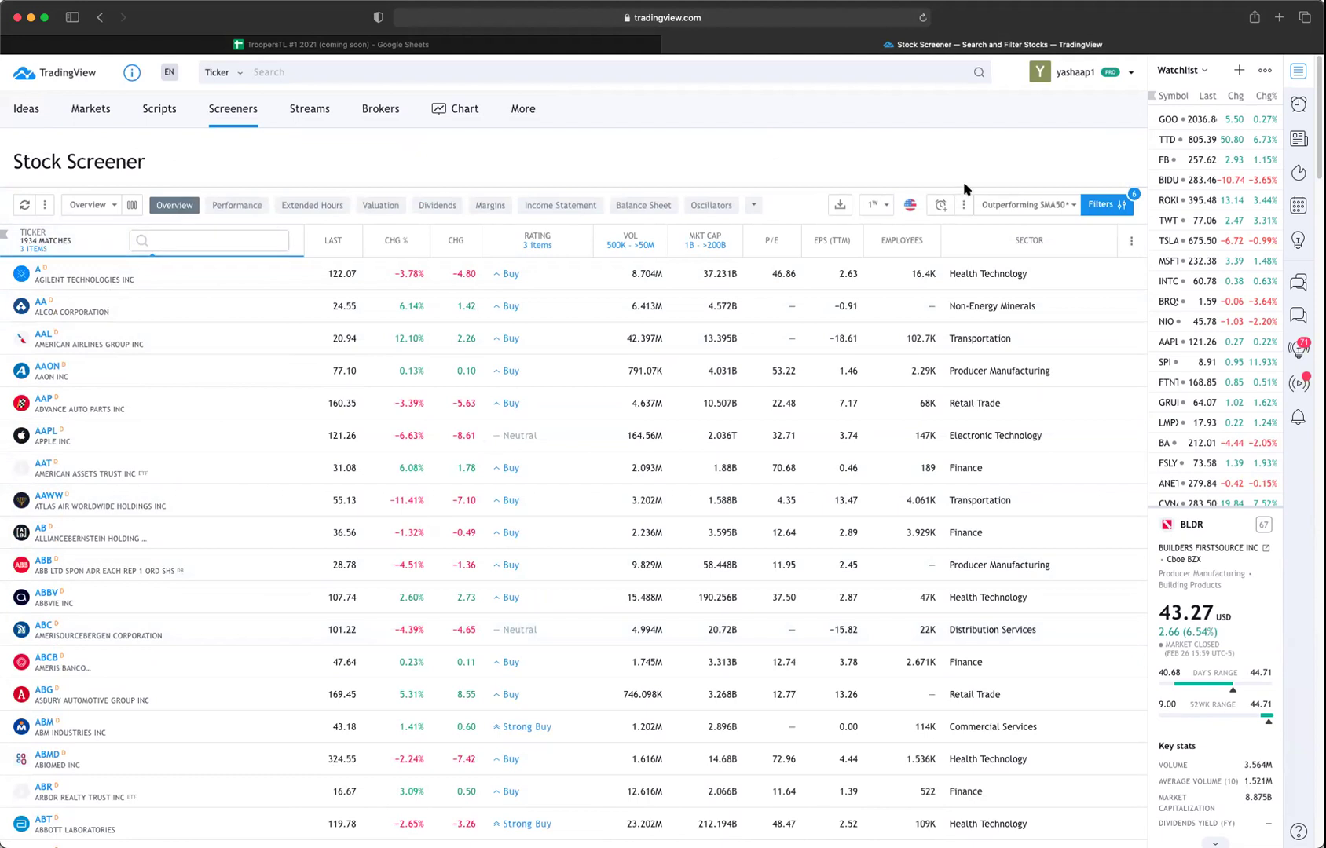
click(1121, 204)
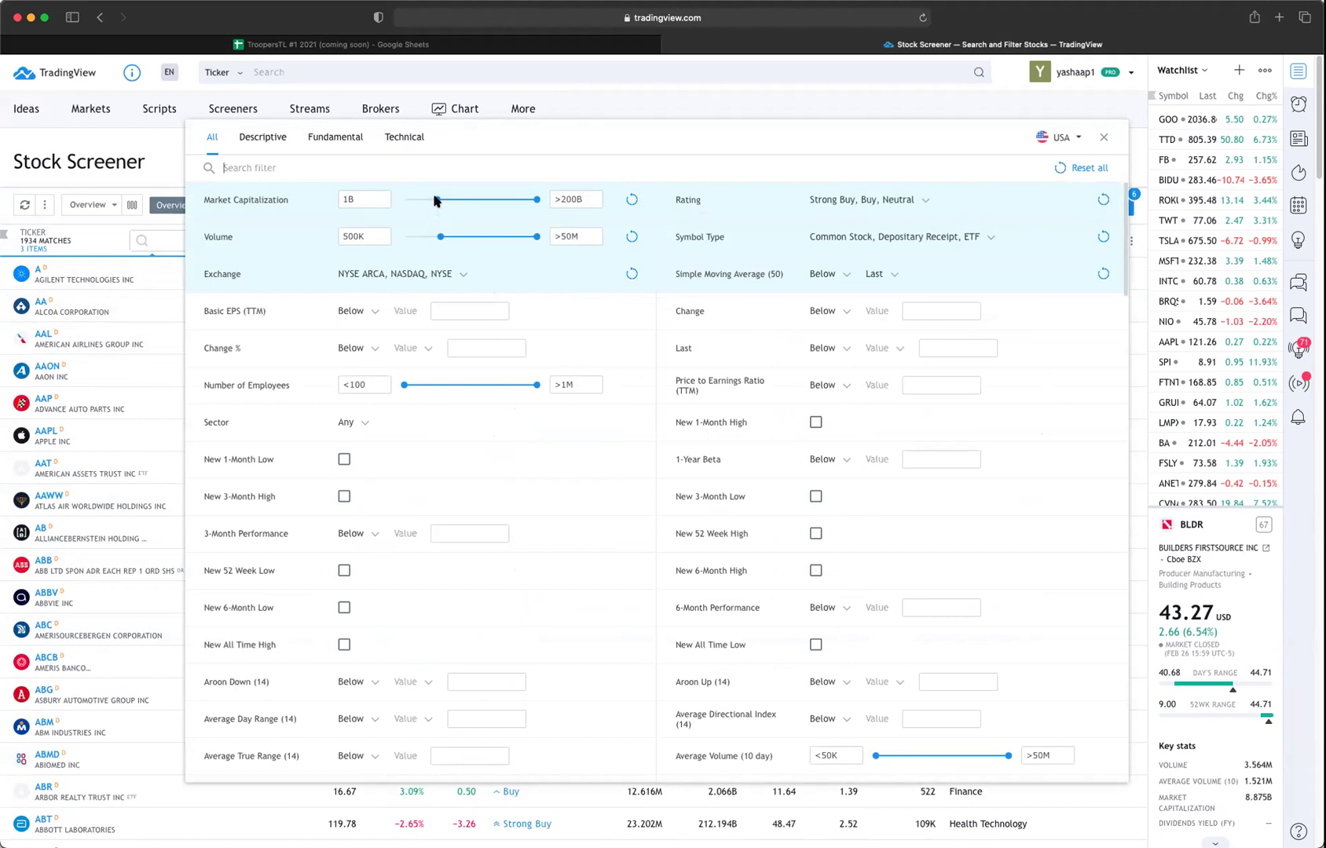
drag(442, 201, 469, 202)
click(1104, 138)
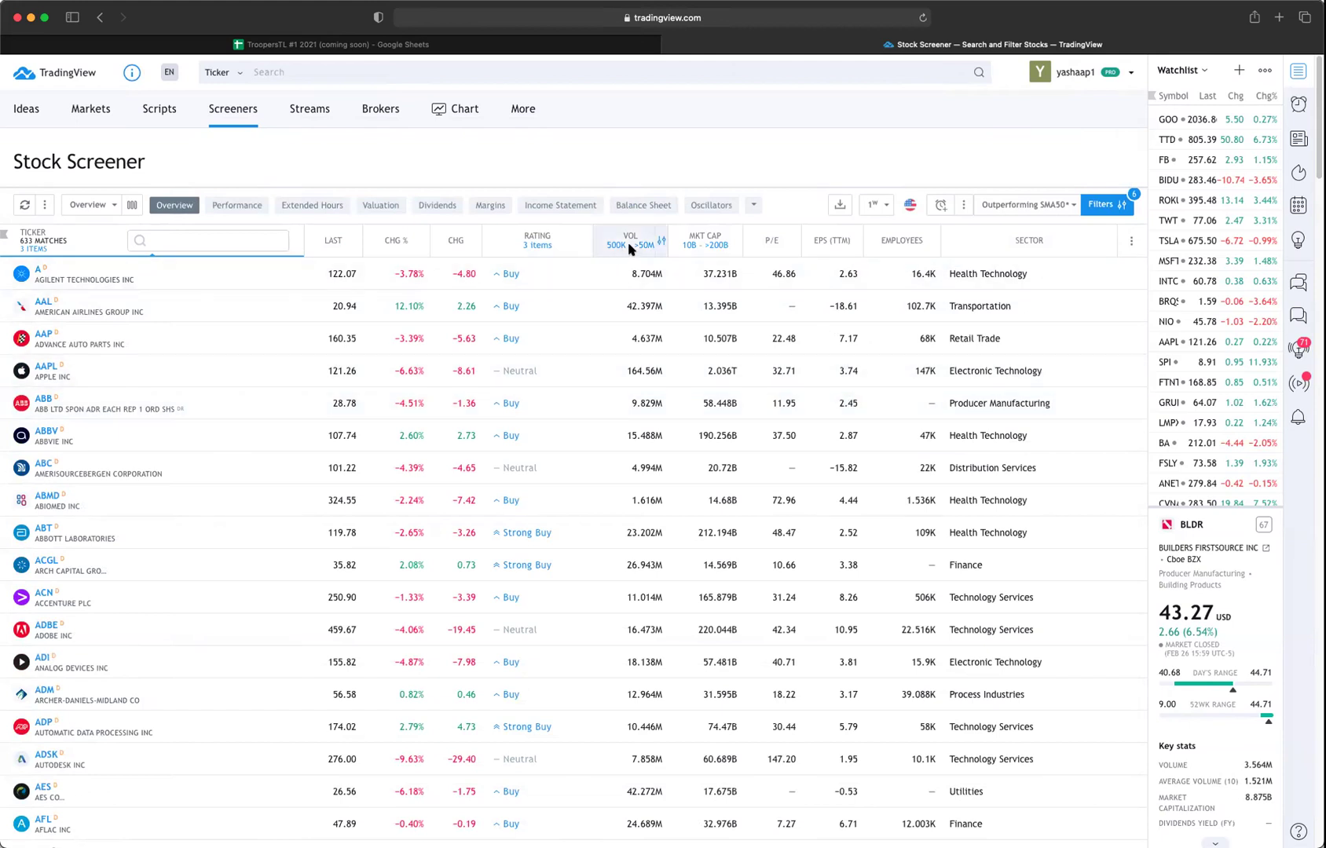
Step: Restrict the sector filter to Technology Services, Transportation, Health Technology, Finance and Electronic Technology, and close the filter settings
click(1070, 206)
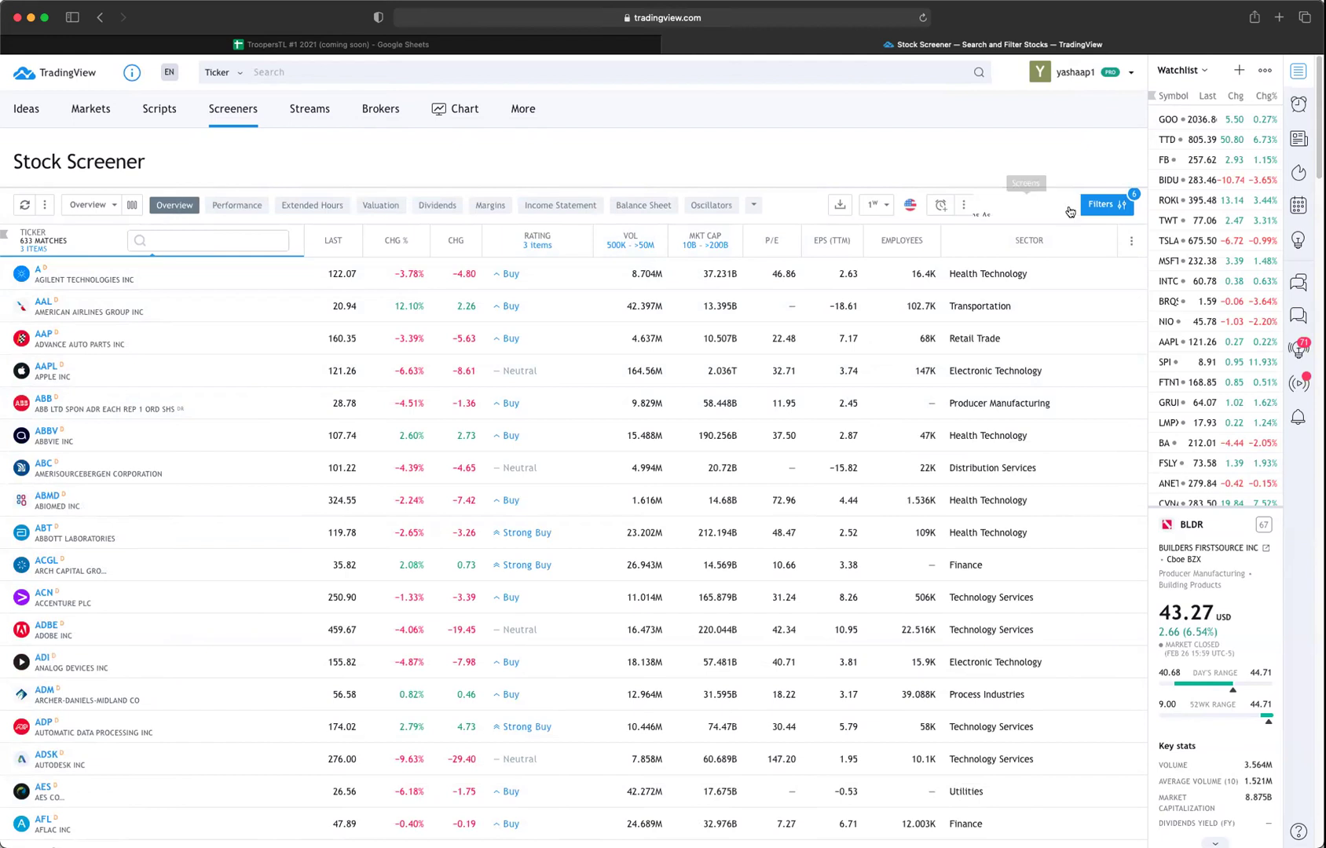
click(1104, 204)
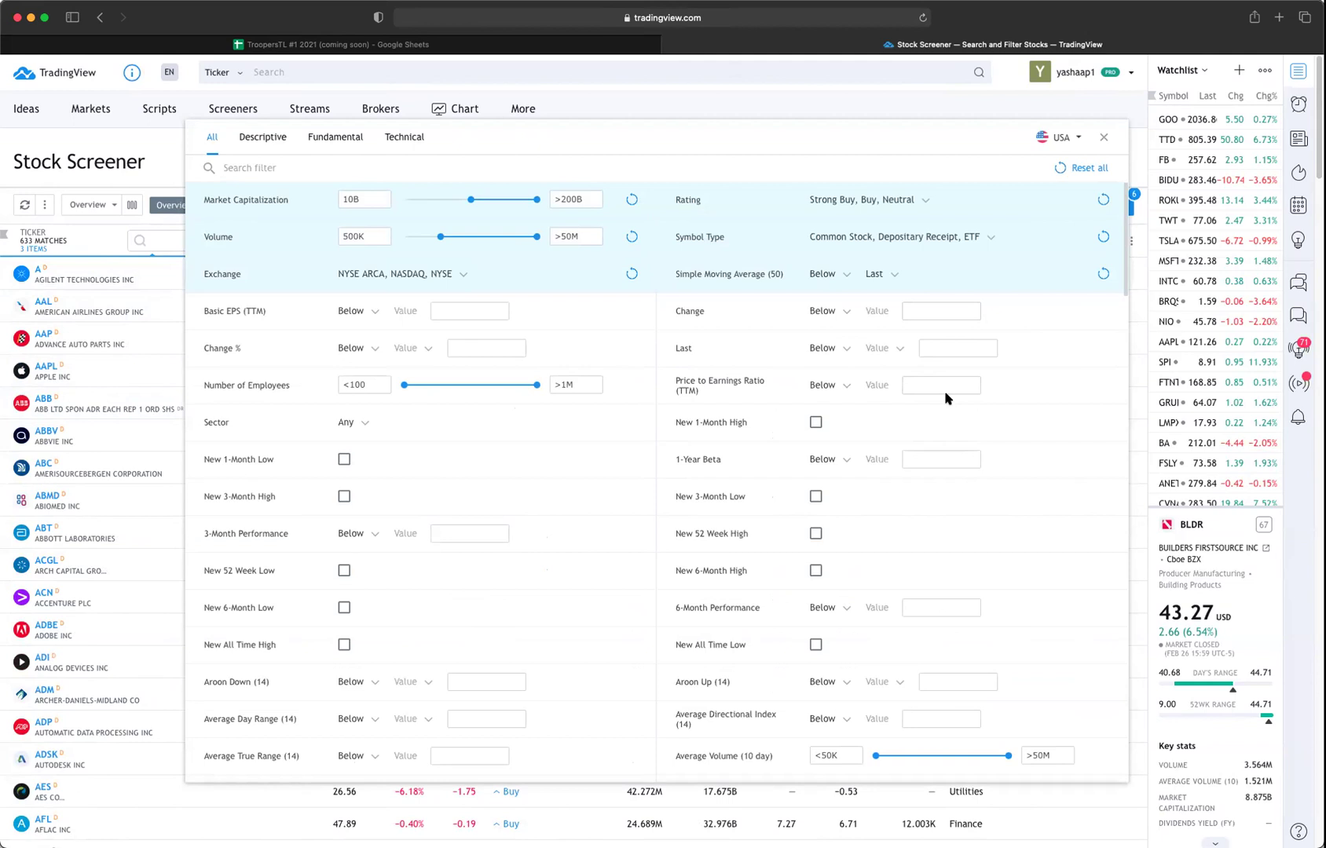
click(358, 422)
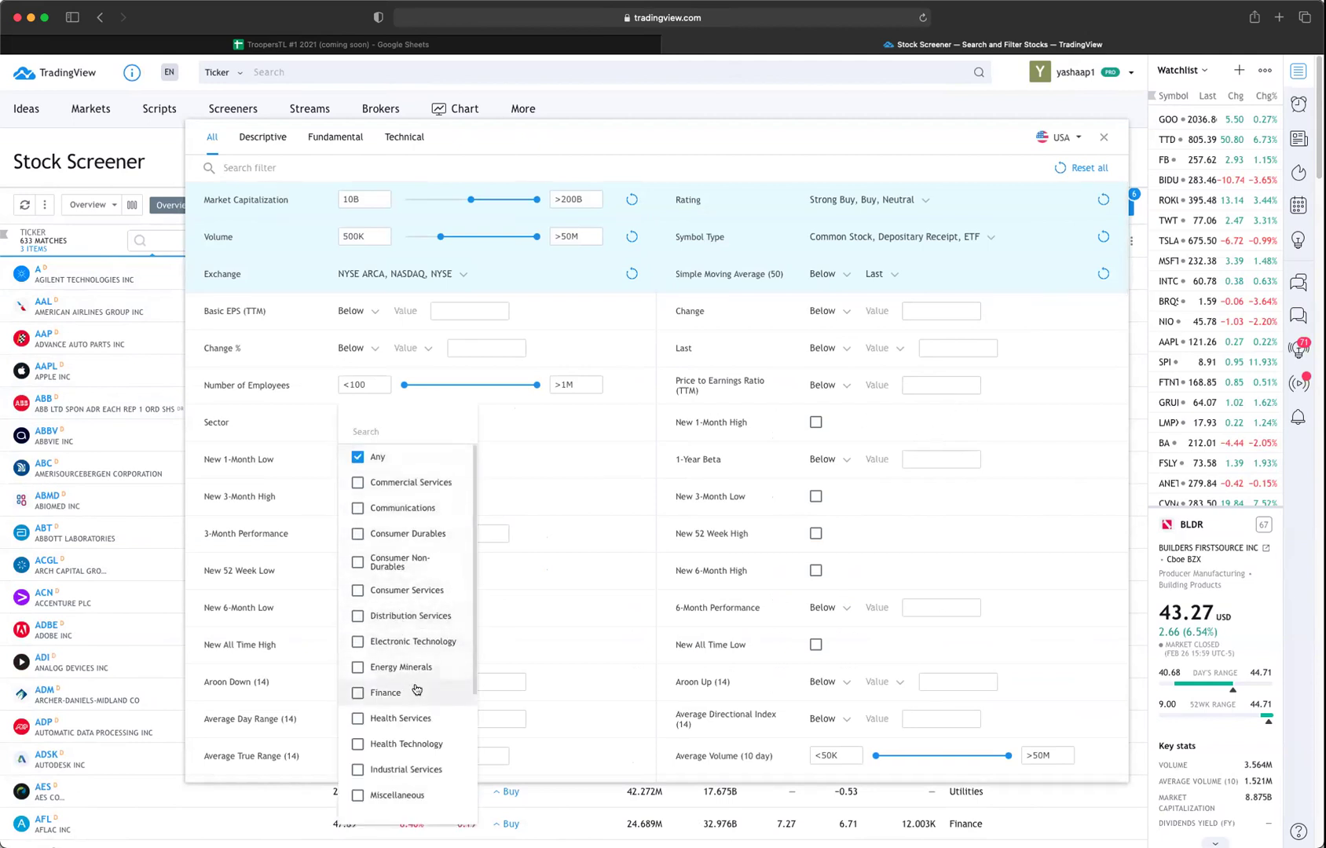
scroll(412, 689, down, 4)
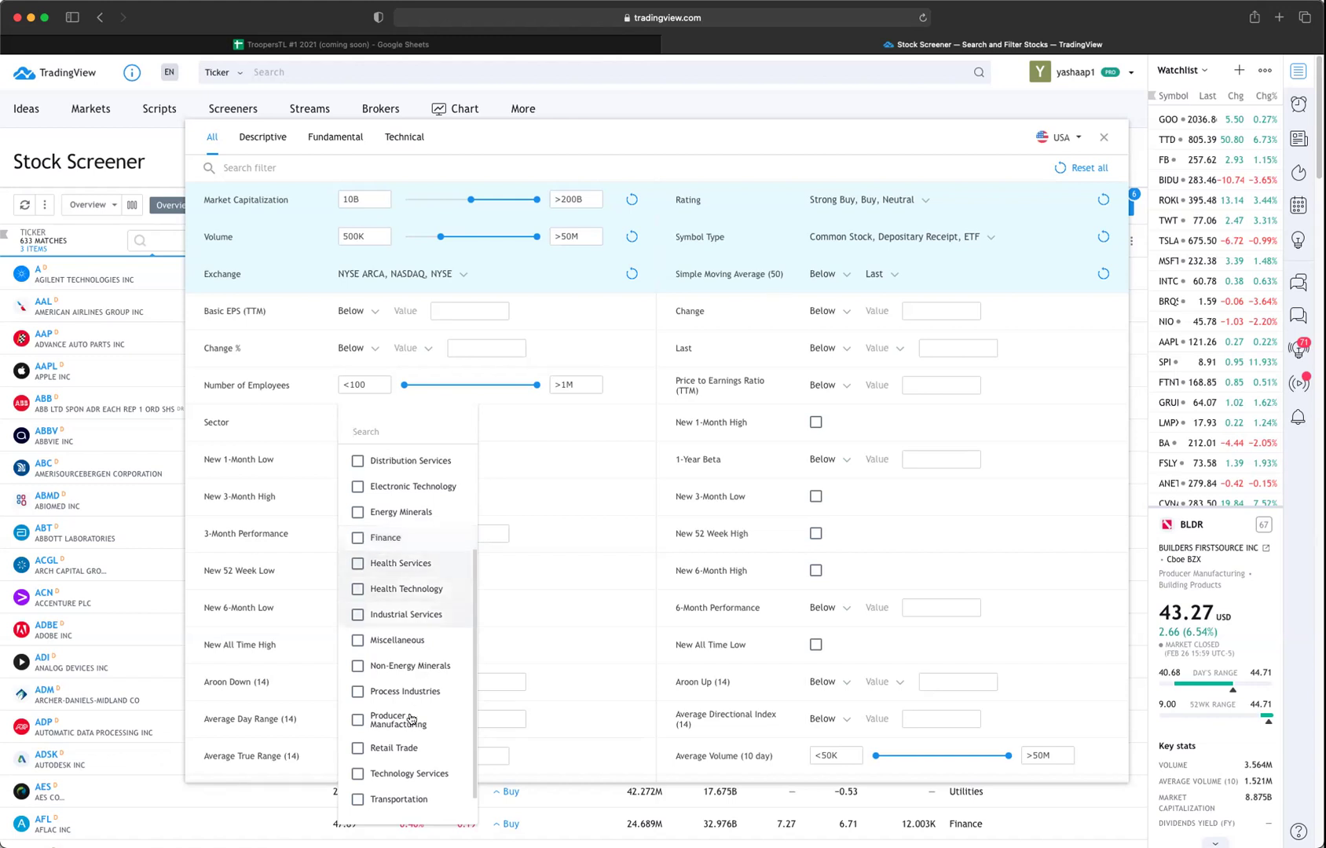
click(407, 777)
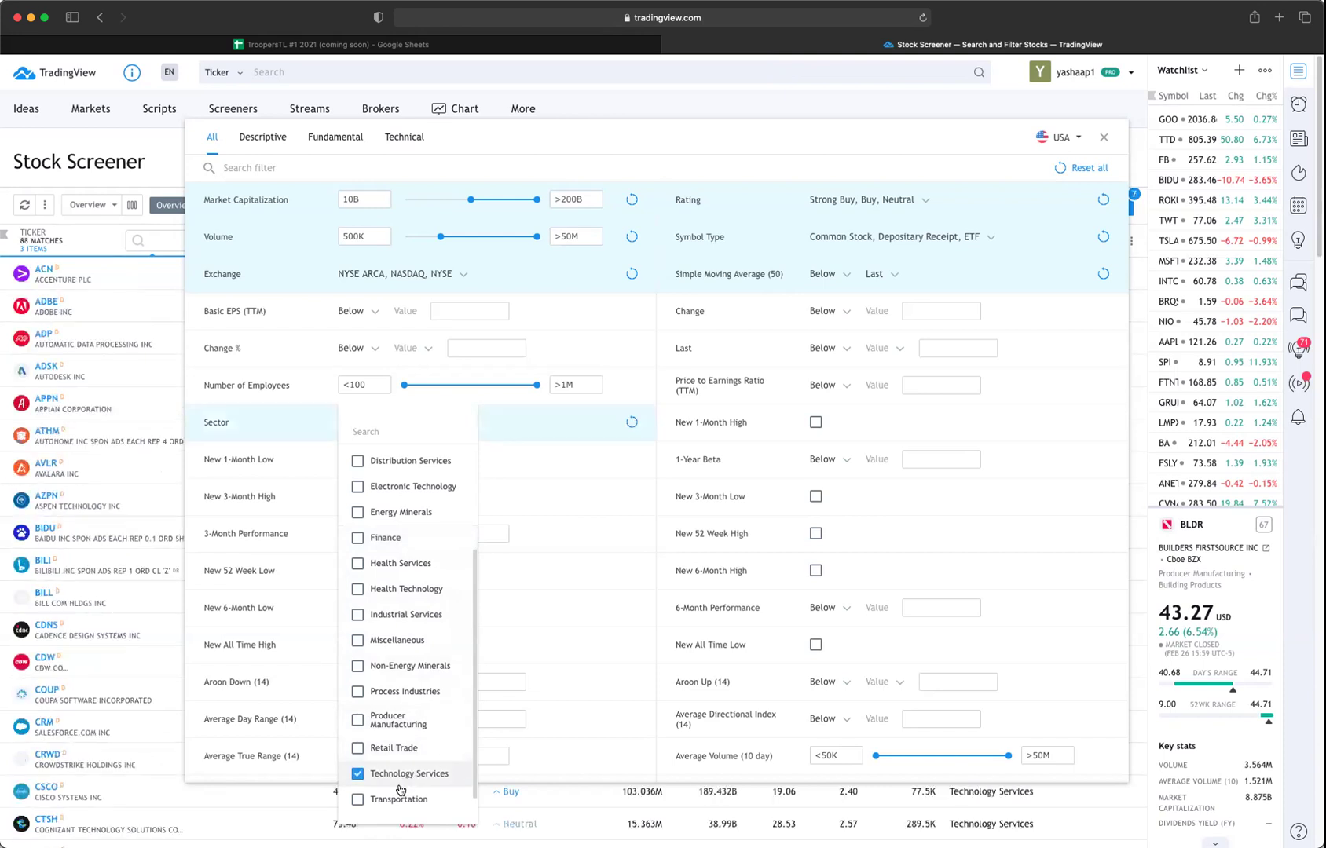
click(399, 795)
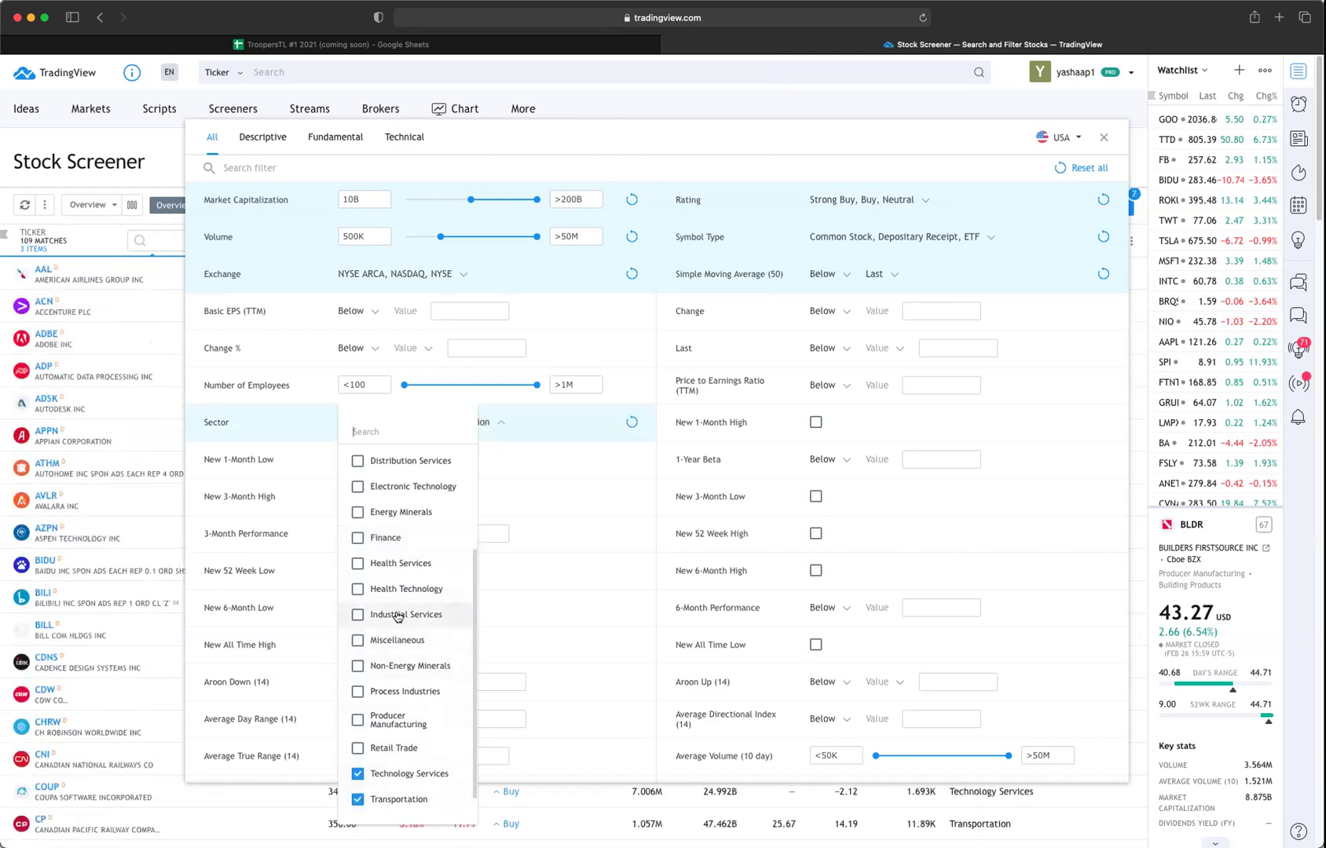
click(362, 593)
click(359, 539)
click(359, 487)
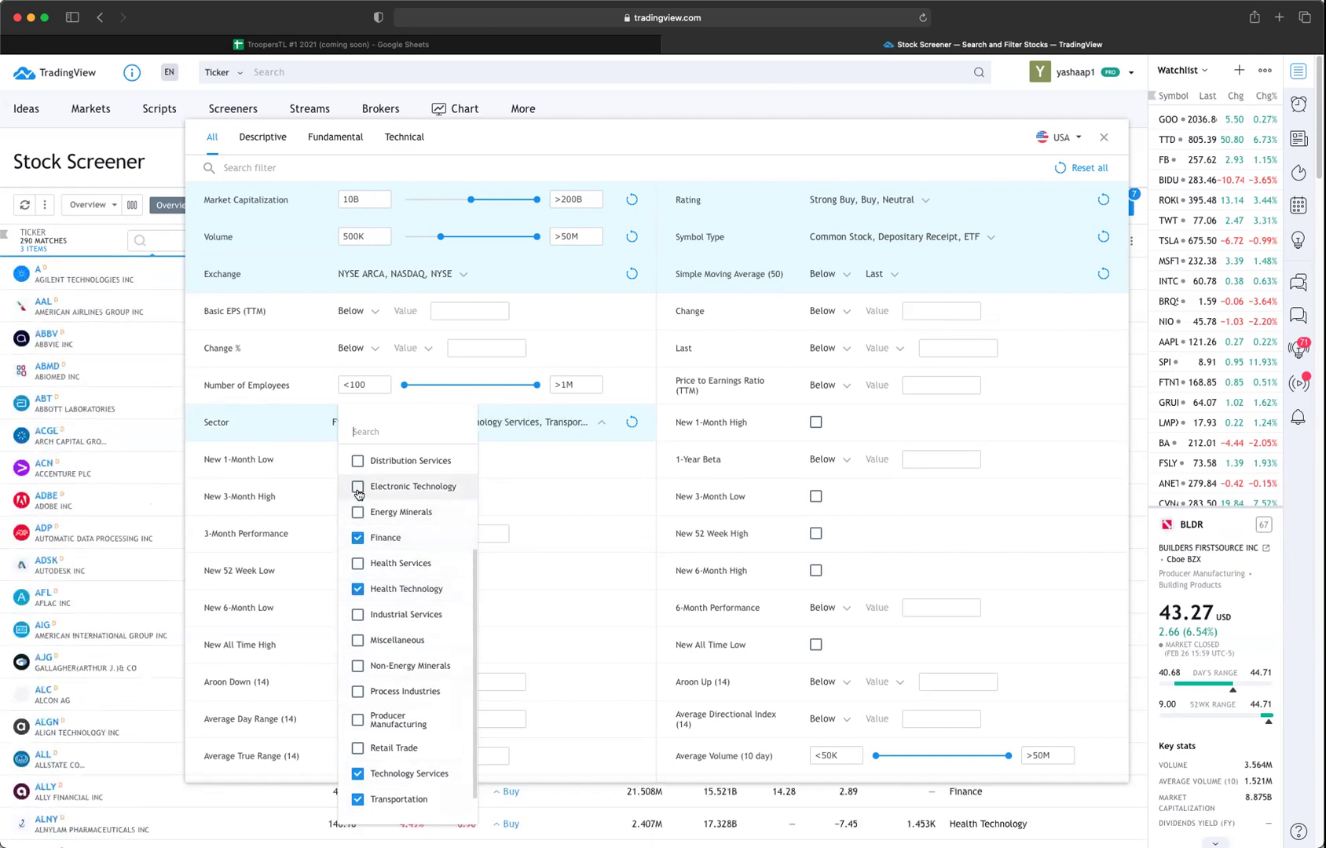
click(1104, 139)
click(1104, 139)
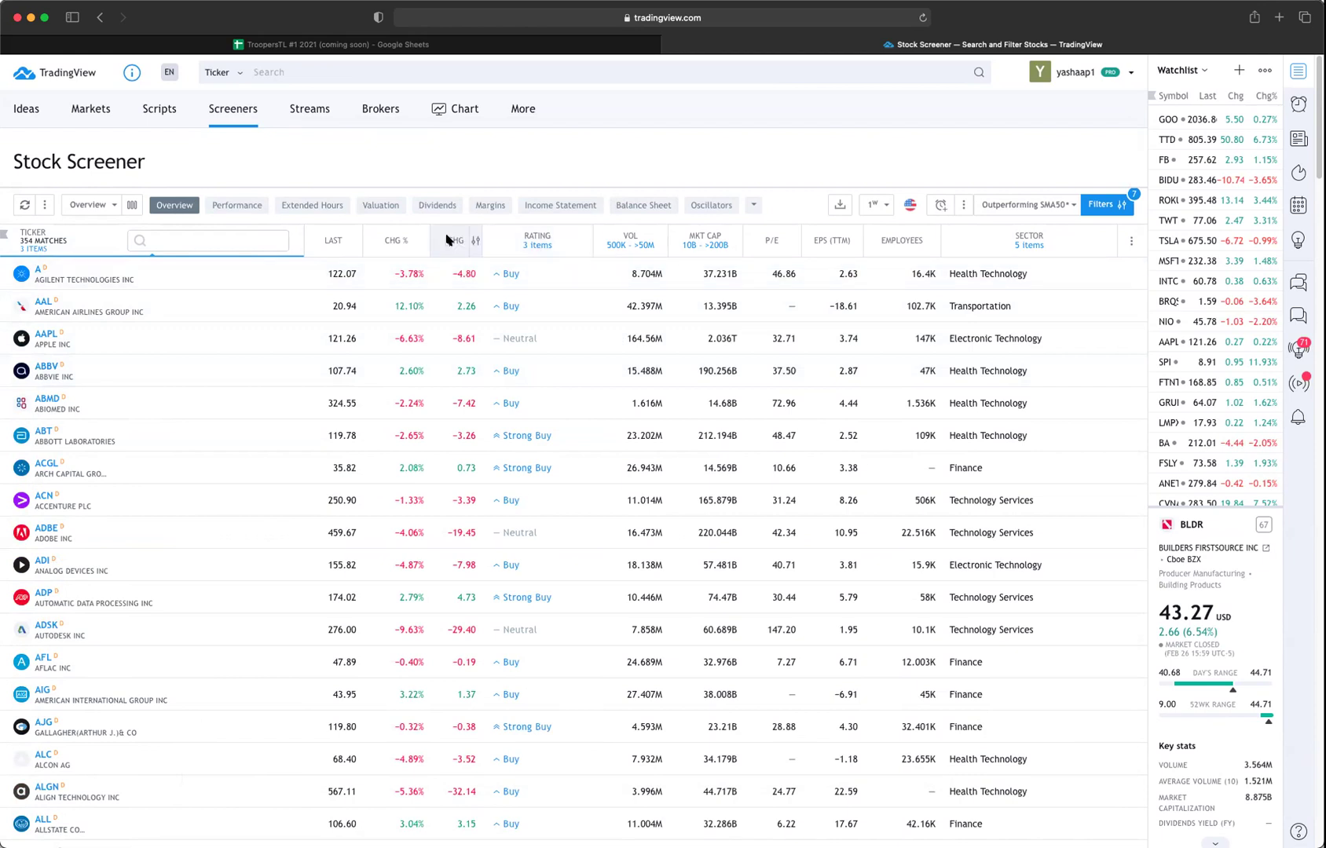
Step: Sort the screened stocks by percentage change from highest to lowest
click(395, 239)
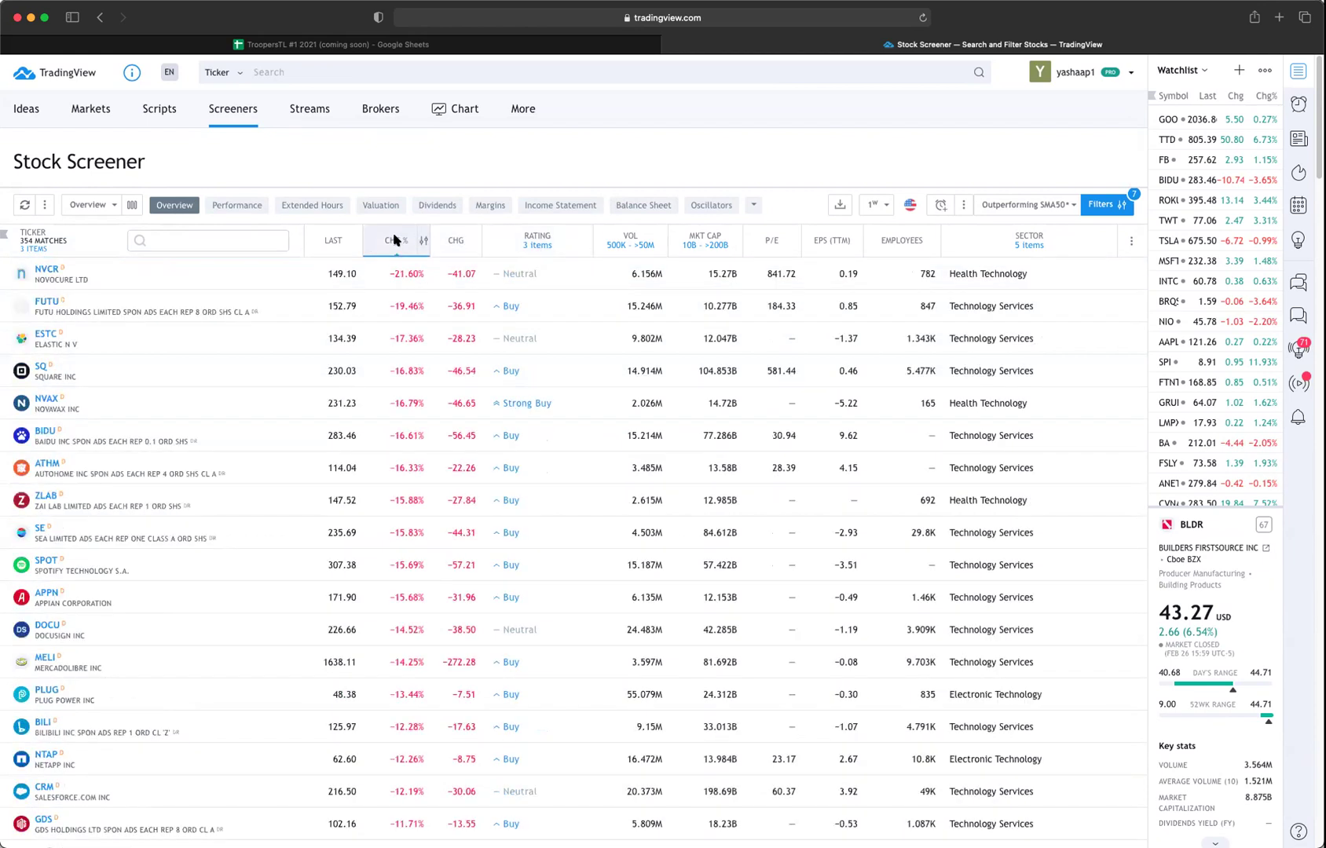
click(395, 240)
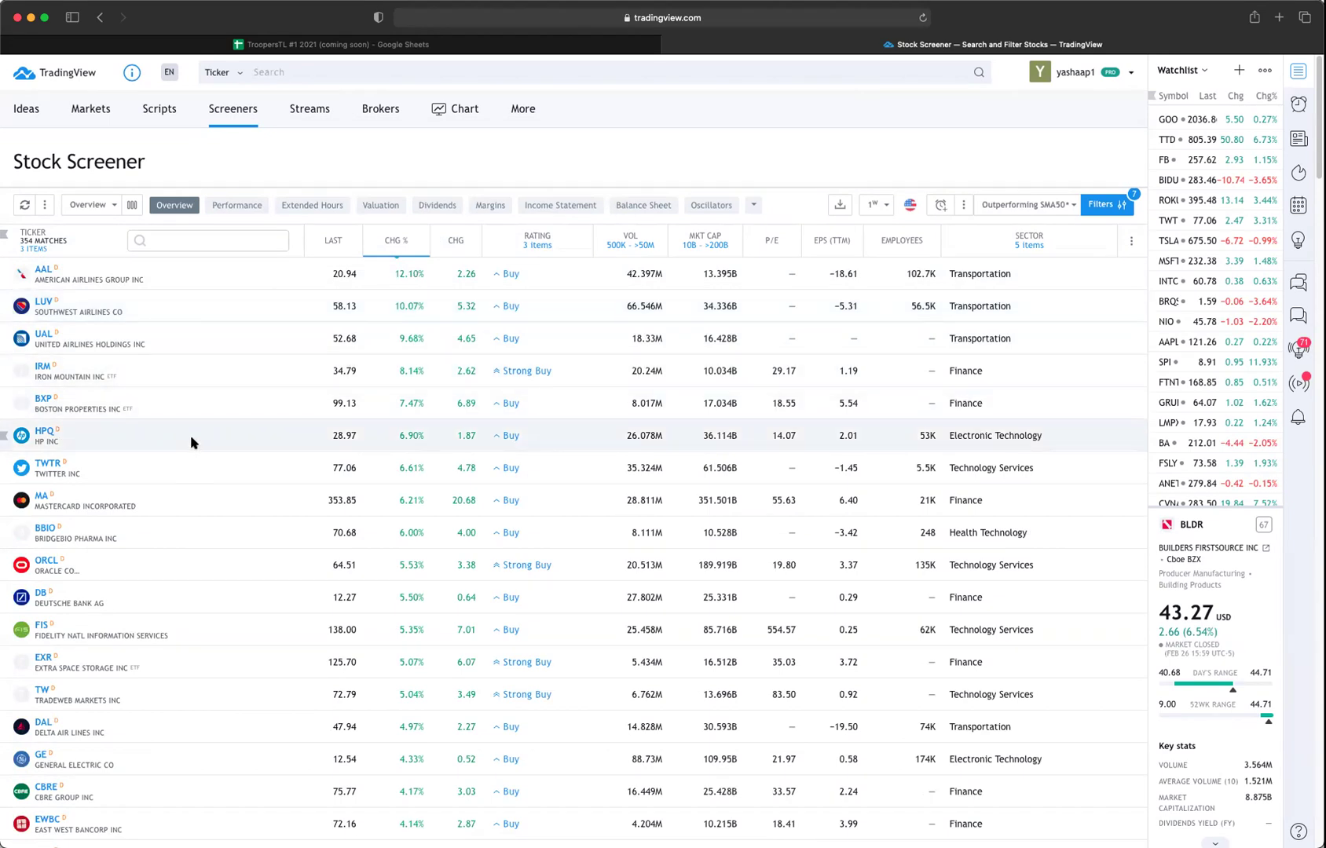
Step: View the TWTR stock page with its price chart from the results, and return to the Stock Screener
scroll(205, 567, down, 1)
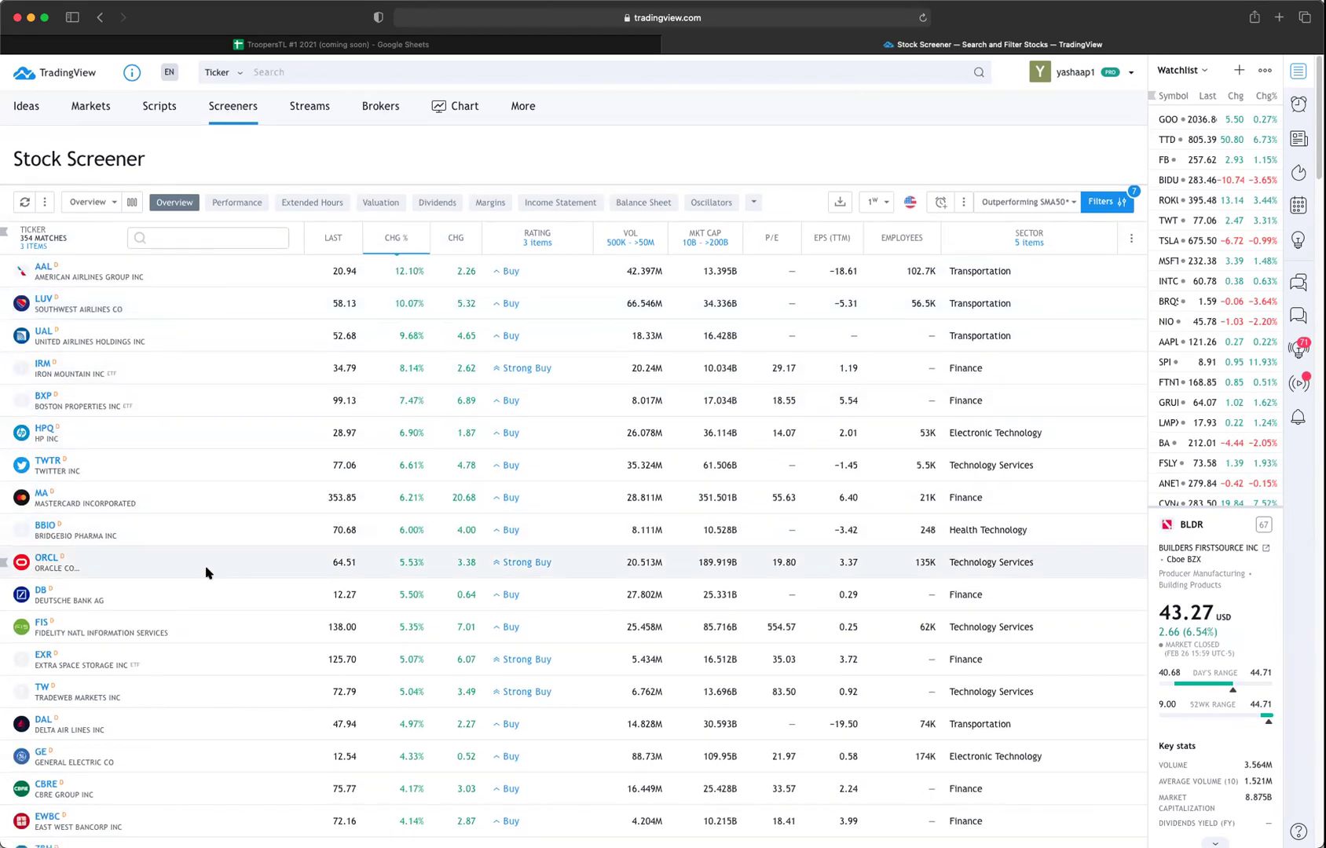
click(46, 462)
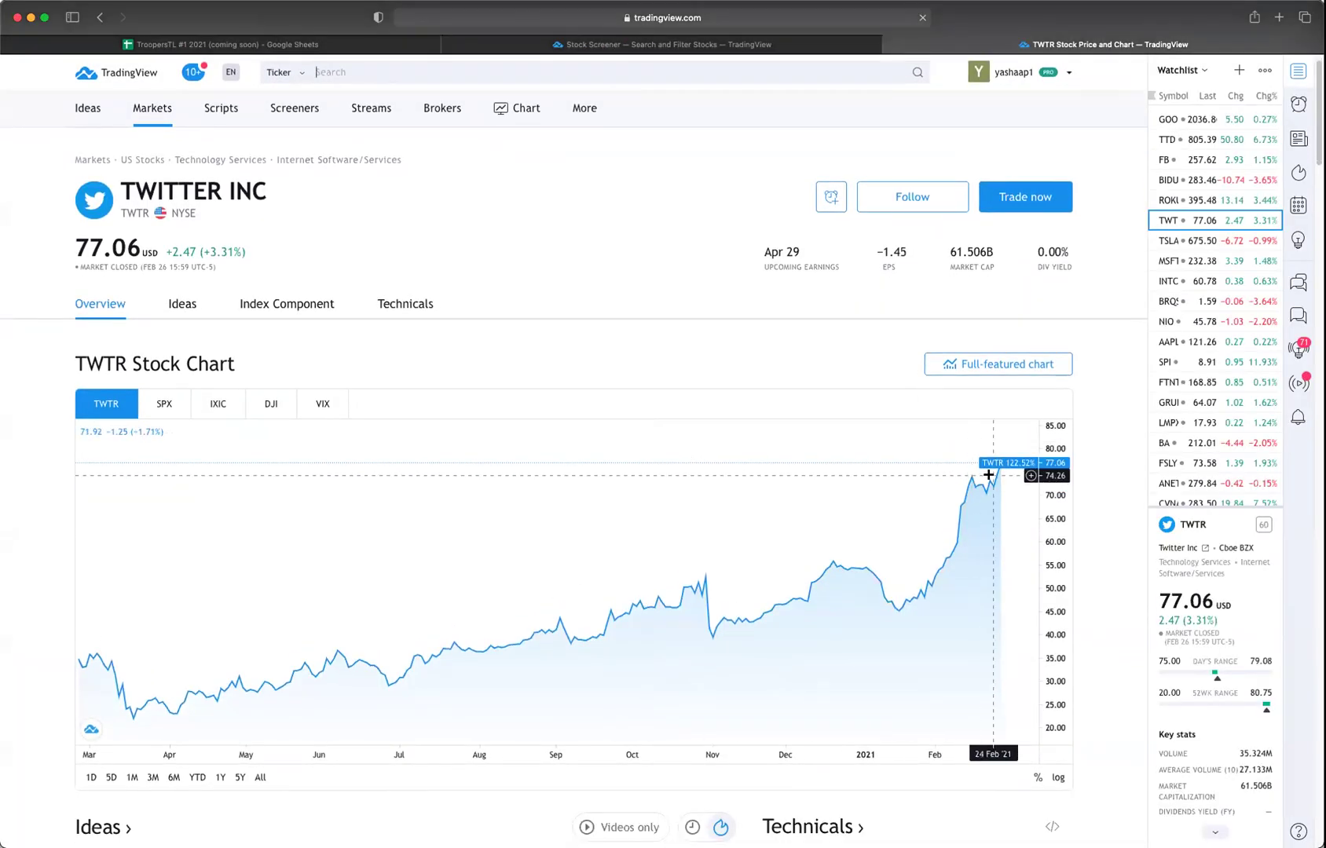
click(785, 43)
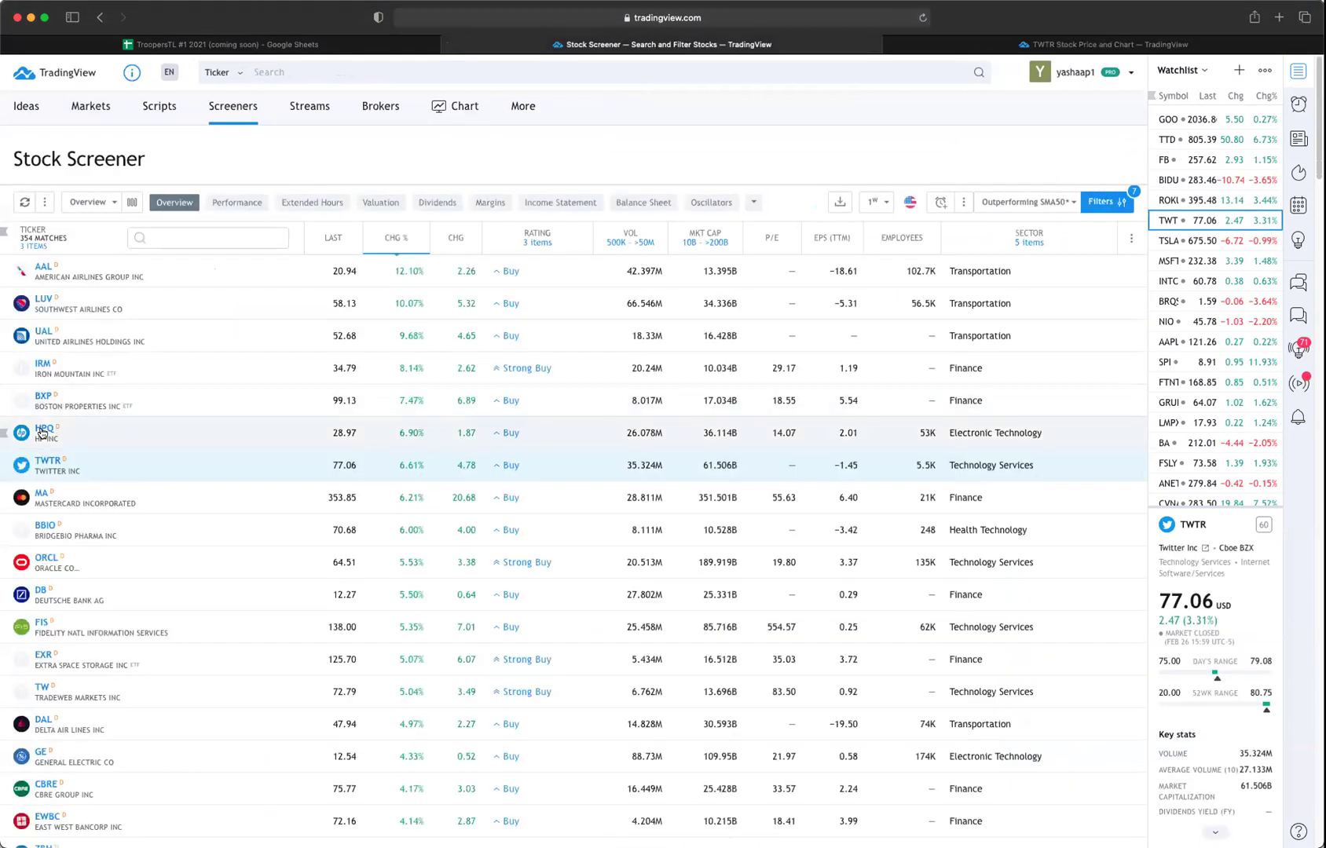
Step: View the HPQ stock page and its full-featured daily and 5-minute charts, dismissing the Paper Trading prompt, and return to the Stock Screener
click(43, 428)
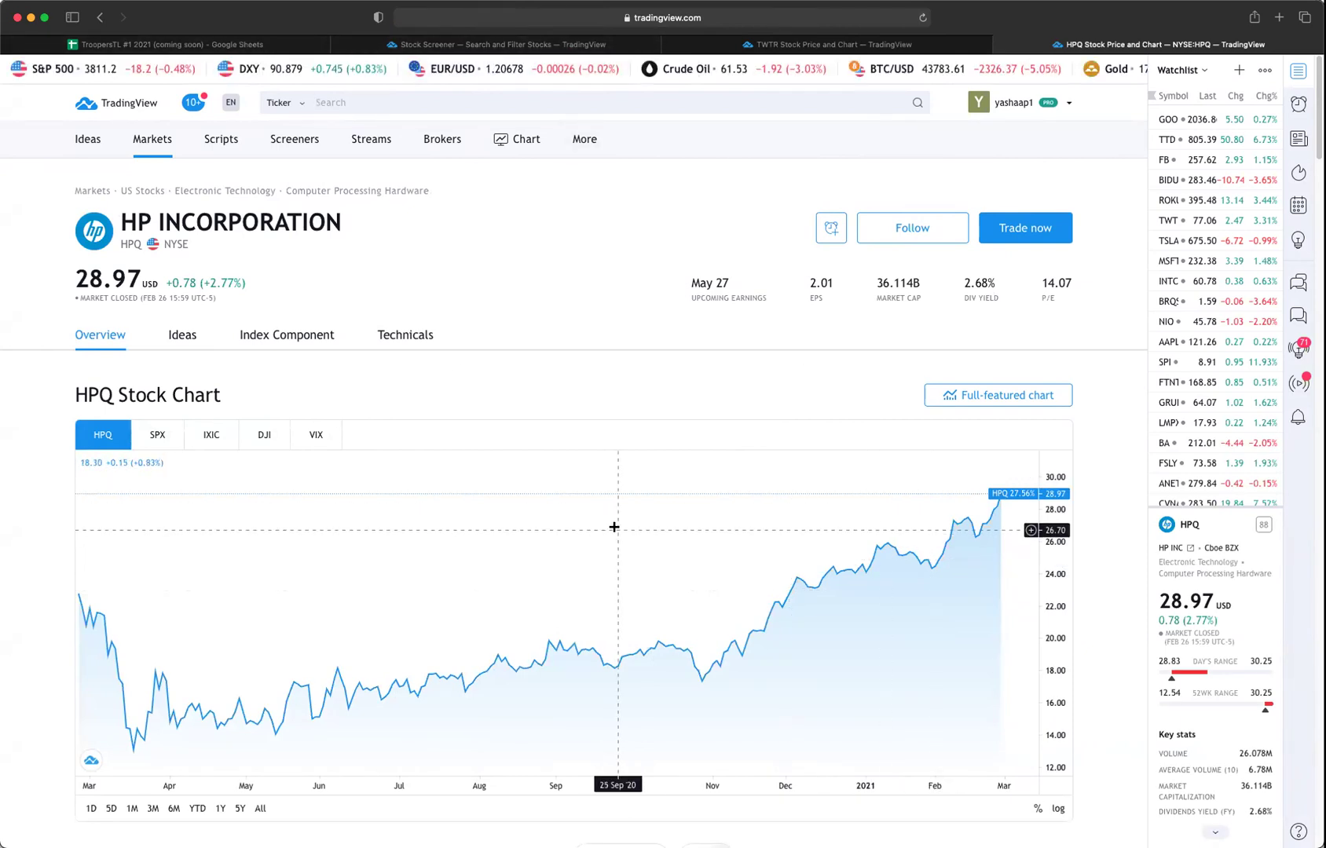
click(998, 399)
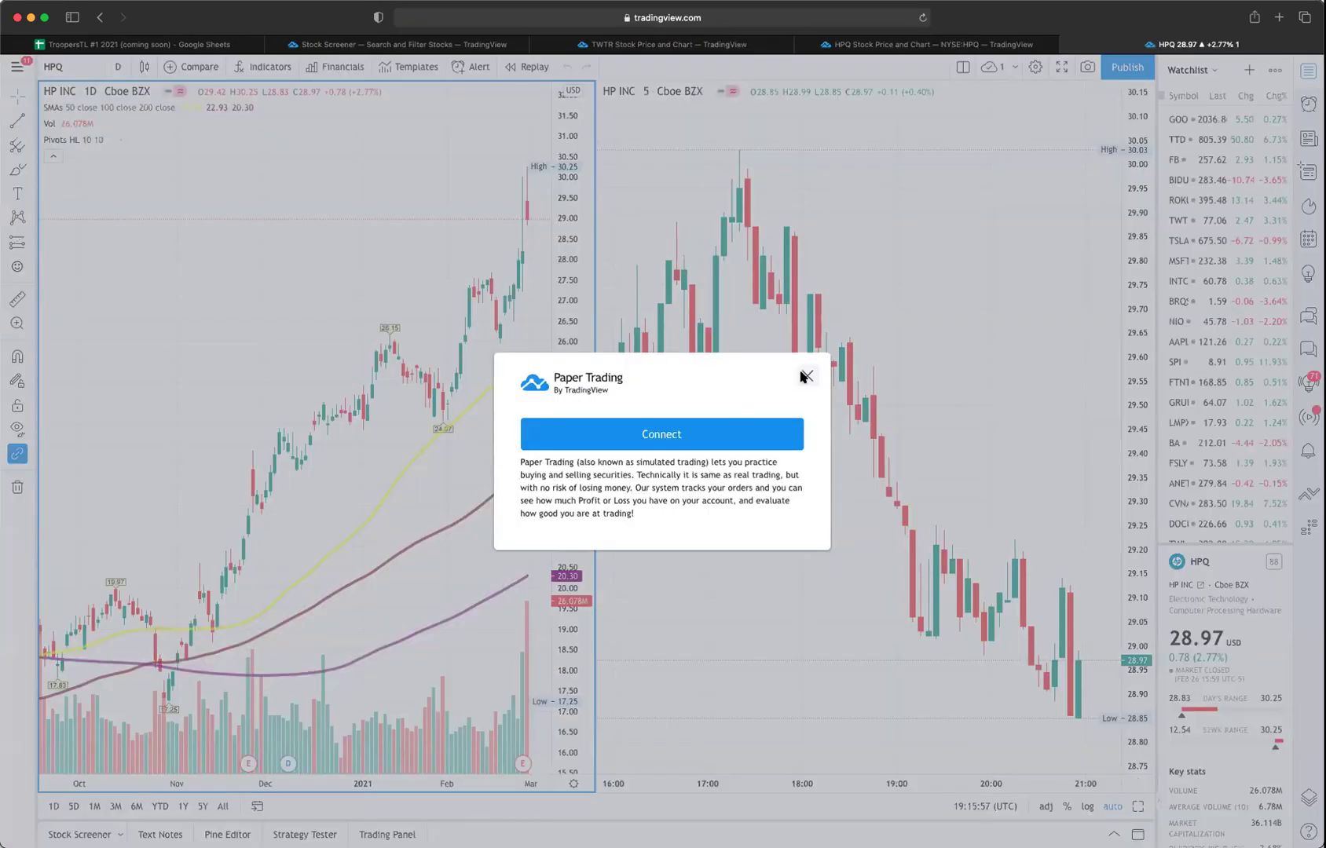
click(806, 377)
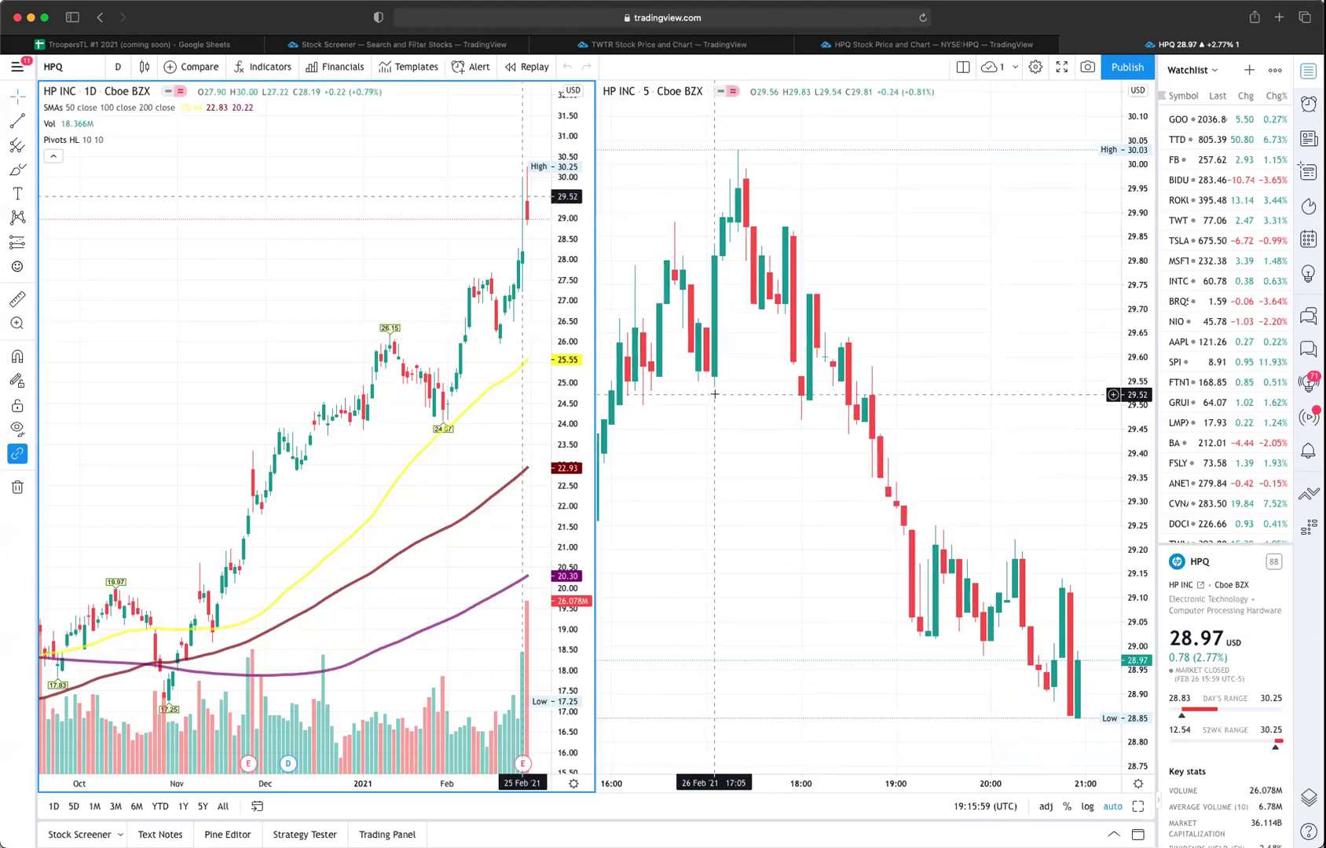
scroll(714, 394, down, 5)
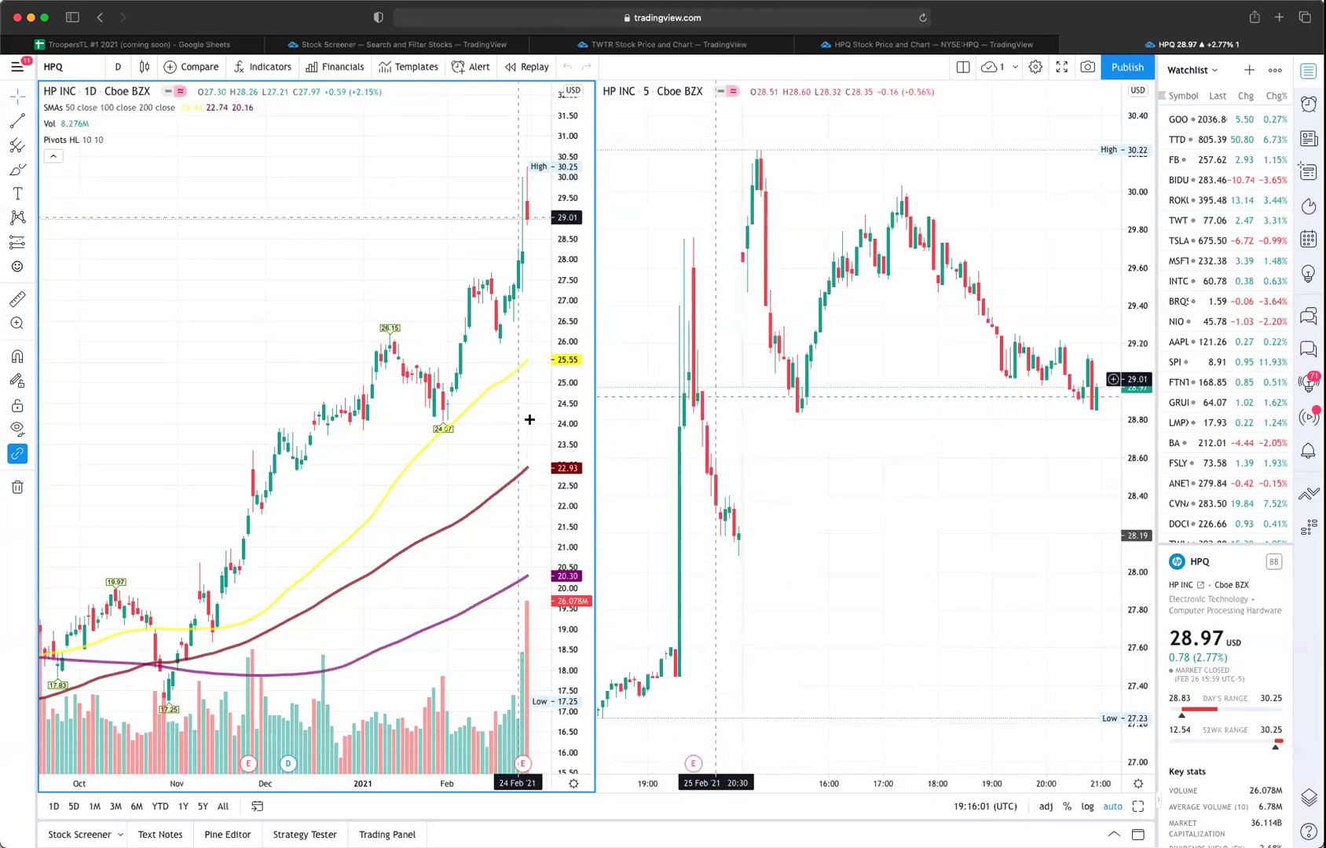
scroll(399, 431, up, 4)
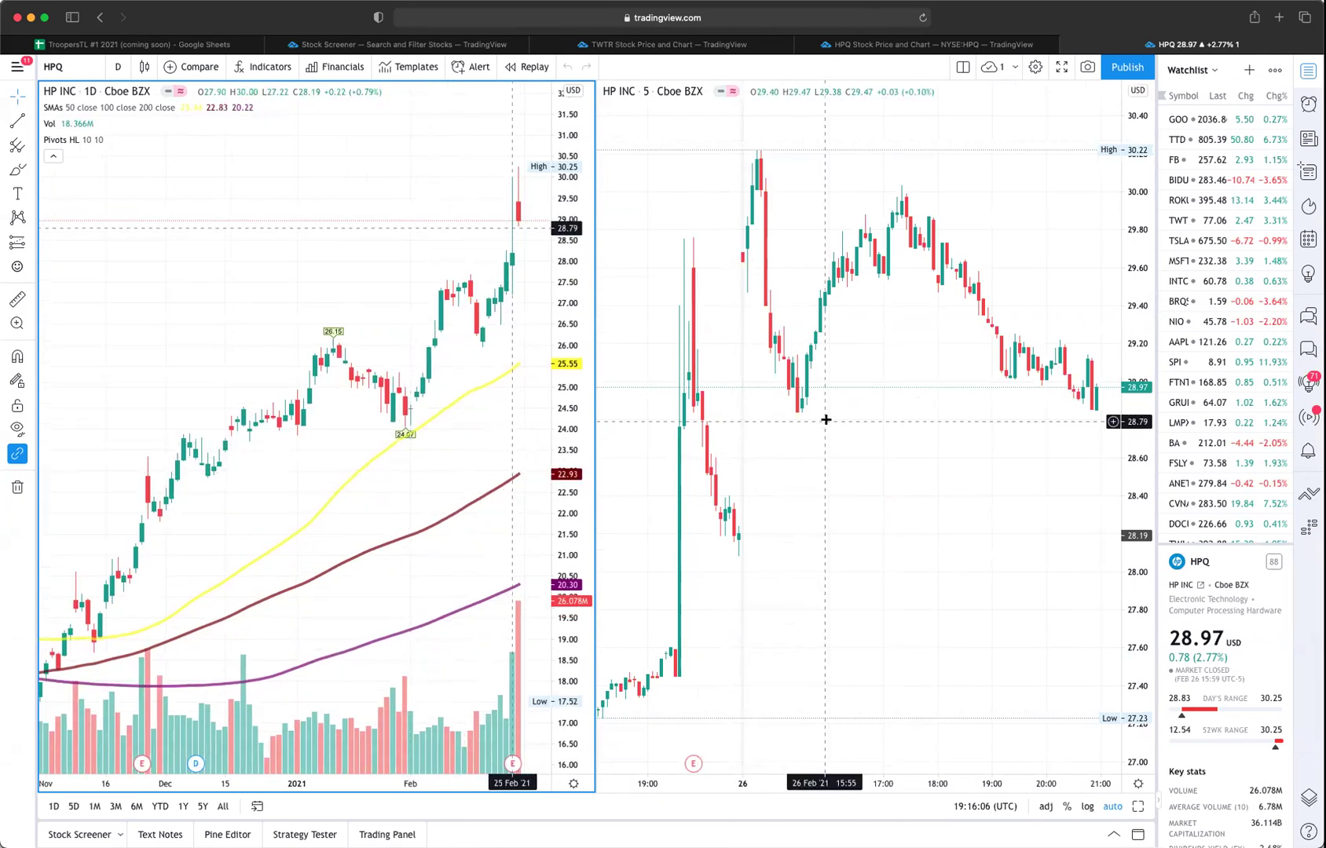
click(844, 44)
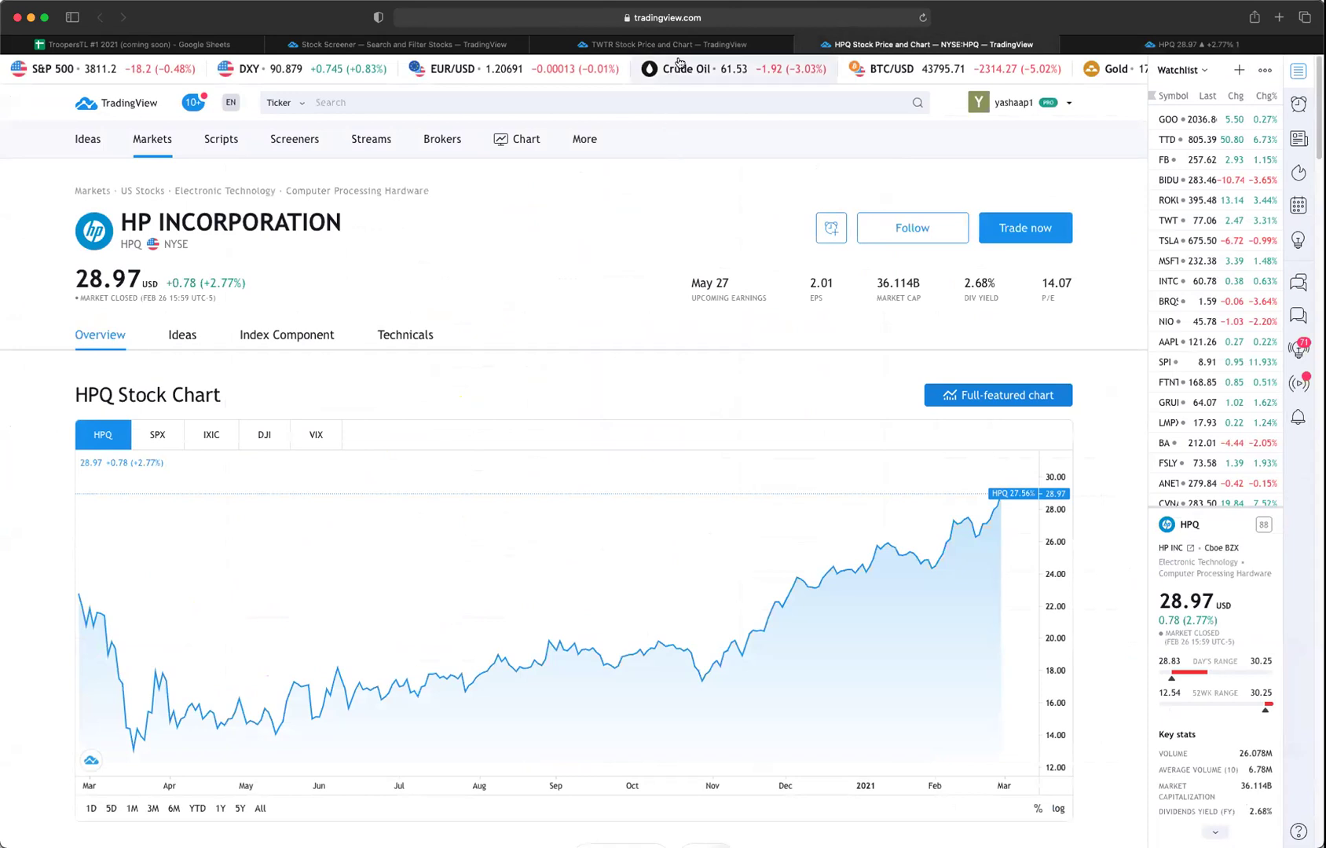
click(401, 44)
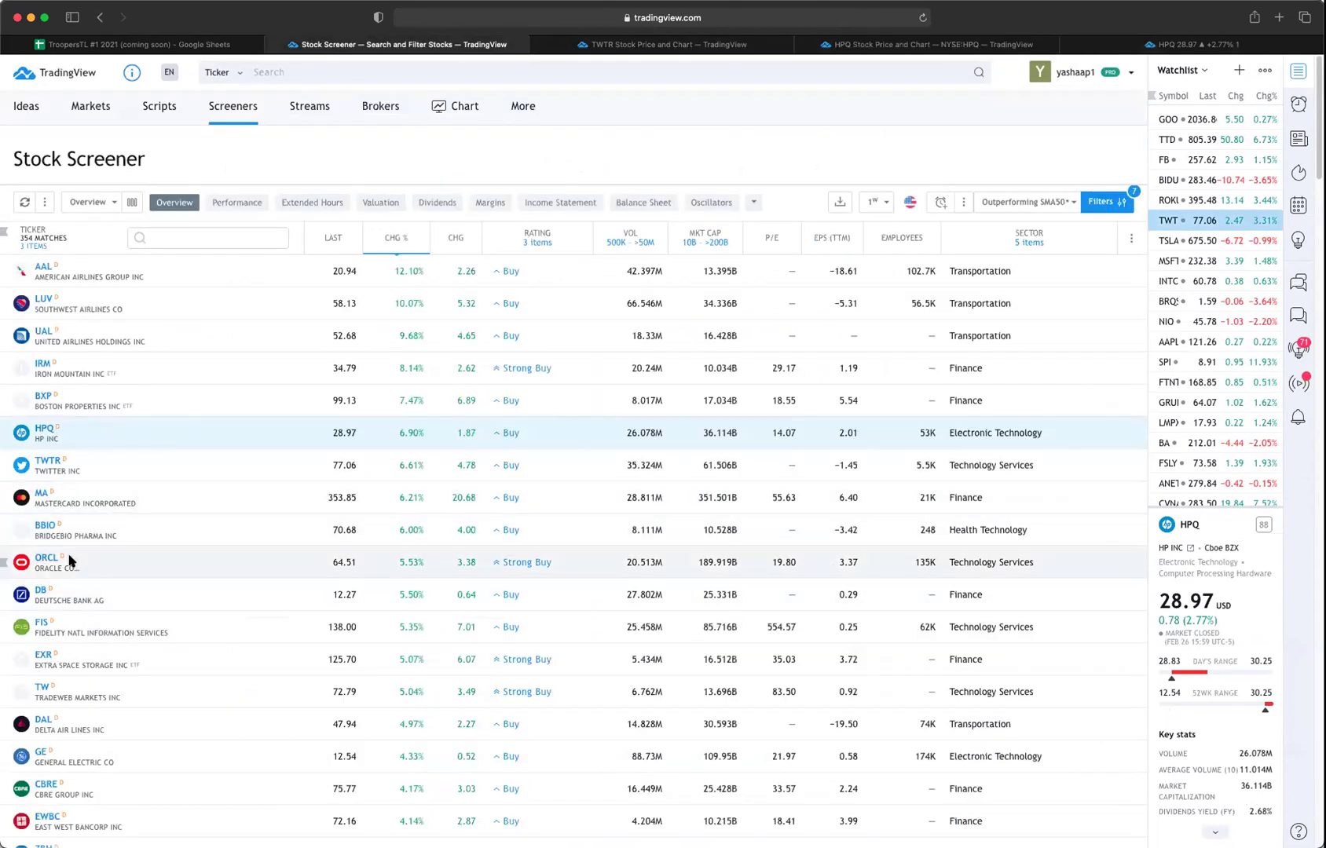
Step: View the ORCL stock page with its price chart from the results, and return to the Stock Screener
scroll(63, 565, down, 2)
click(44, 470)
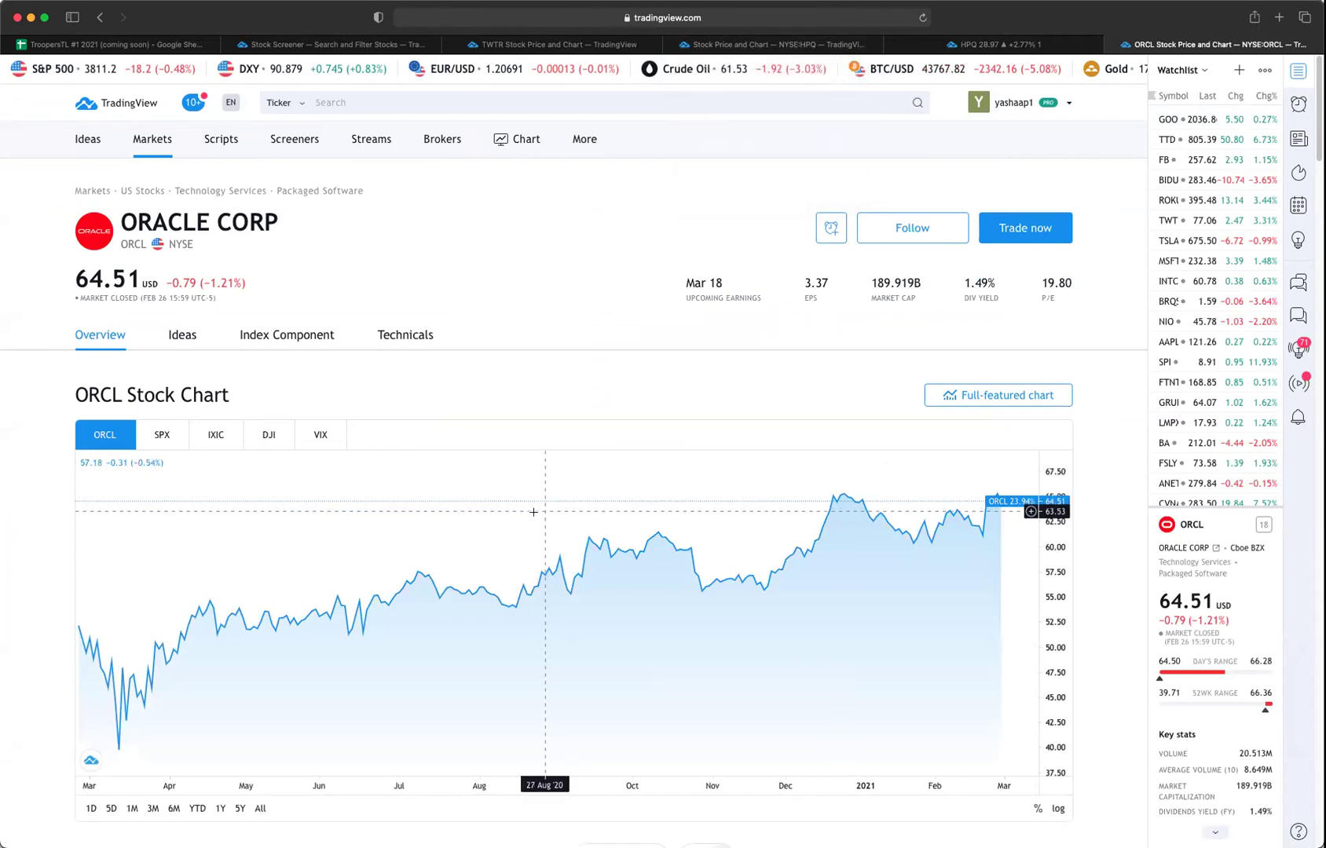
click(366, 43)
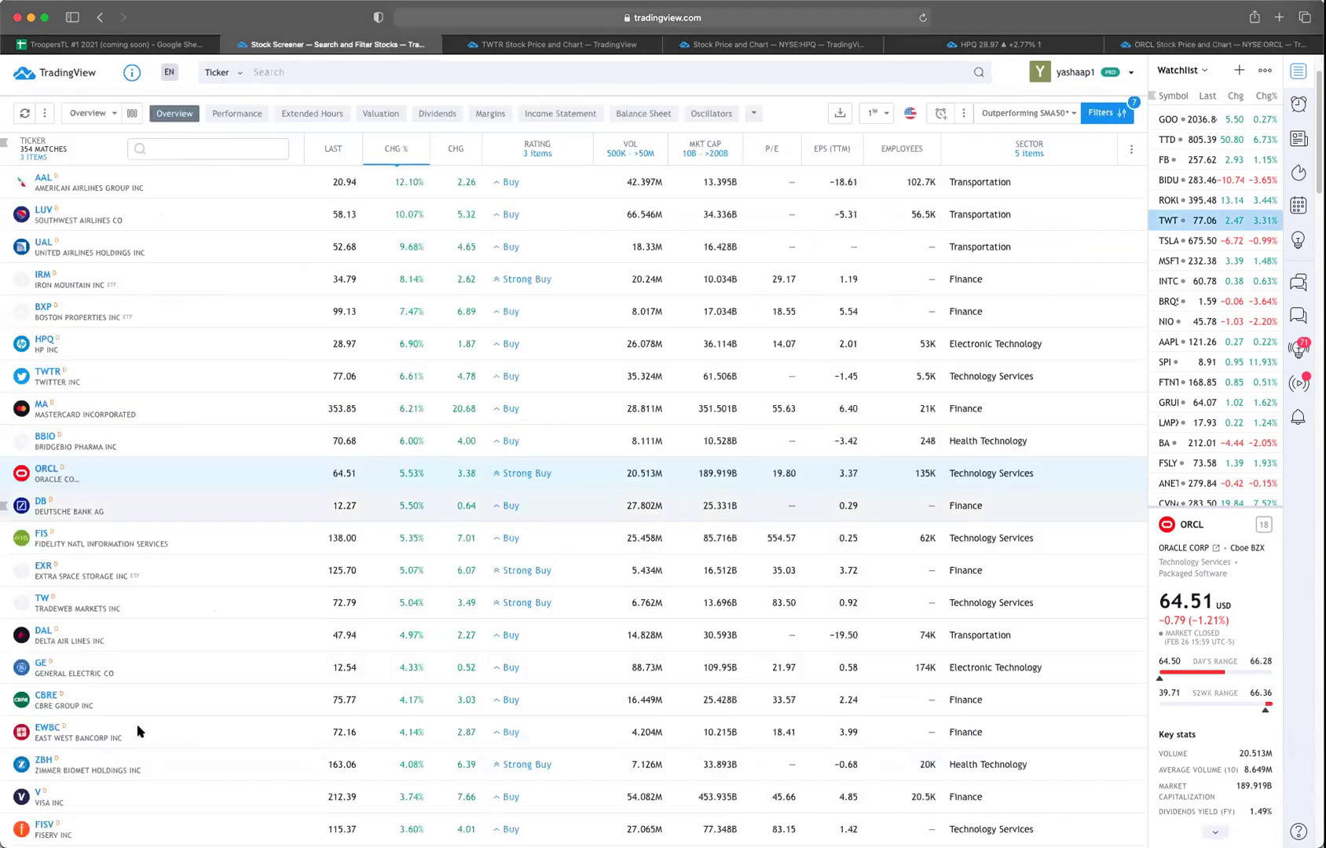
Step: Open the DAL stock page and its full-featured chart, and examine the daily price history back to mid-2020
key(super+t)
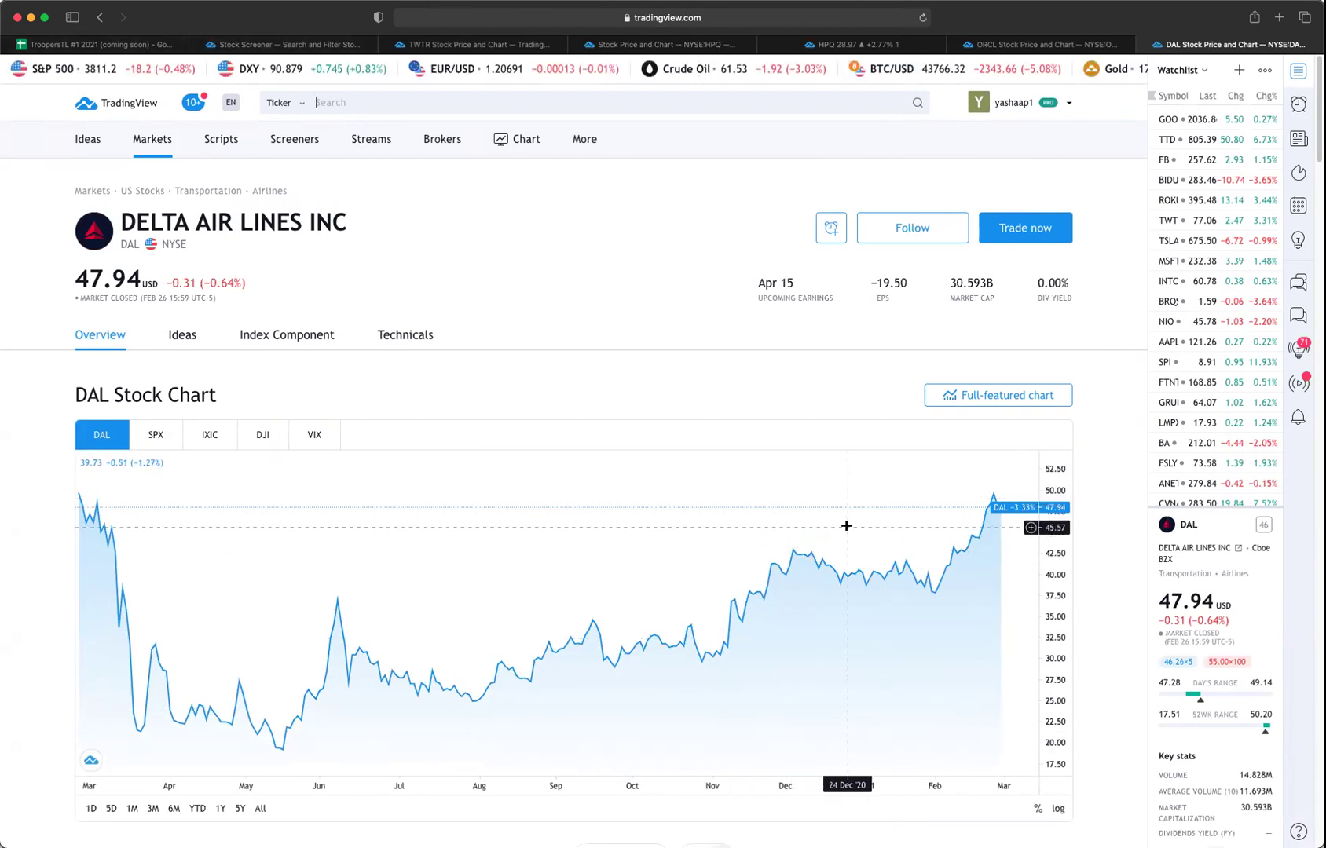
scroll(882, 527, down, 3)
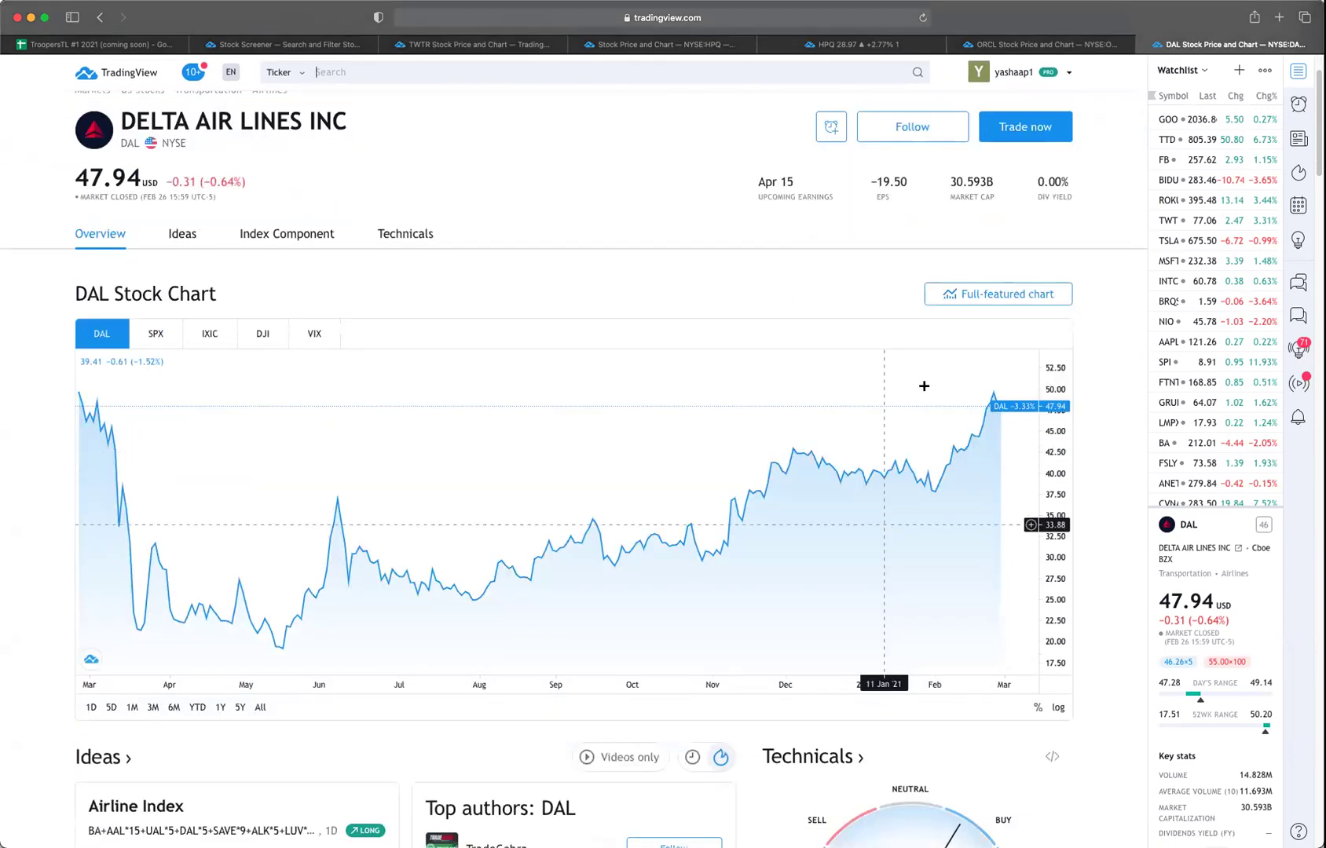
click(959, 295)
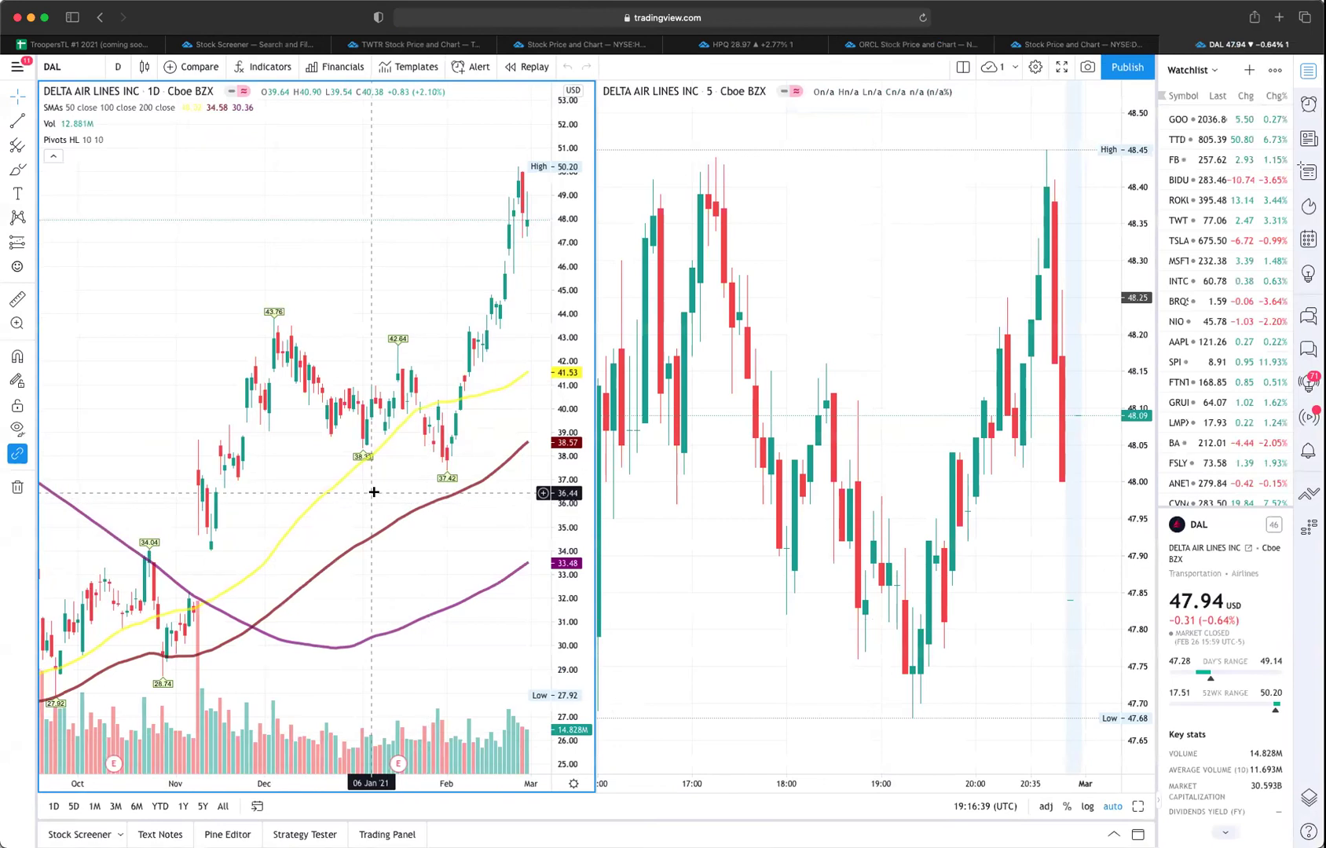
scroll(374, 493, down, 3)
scroll(373, 493, down, 5)
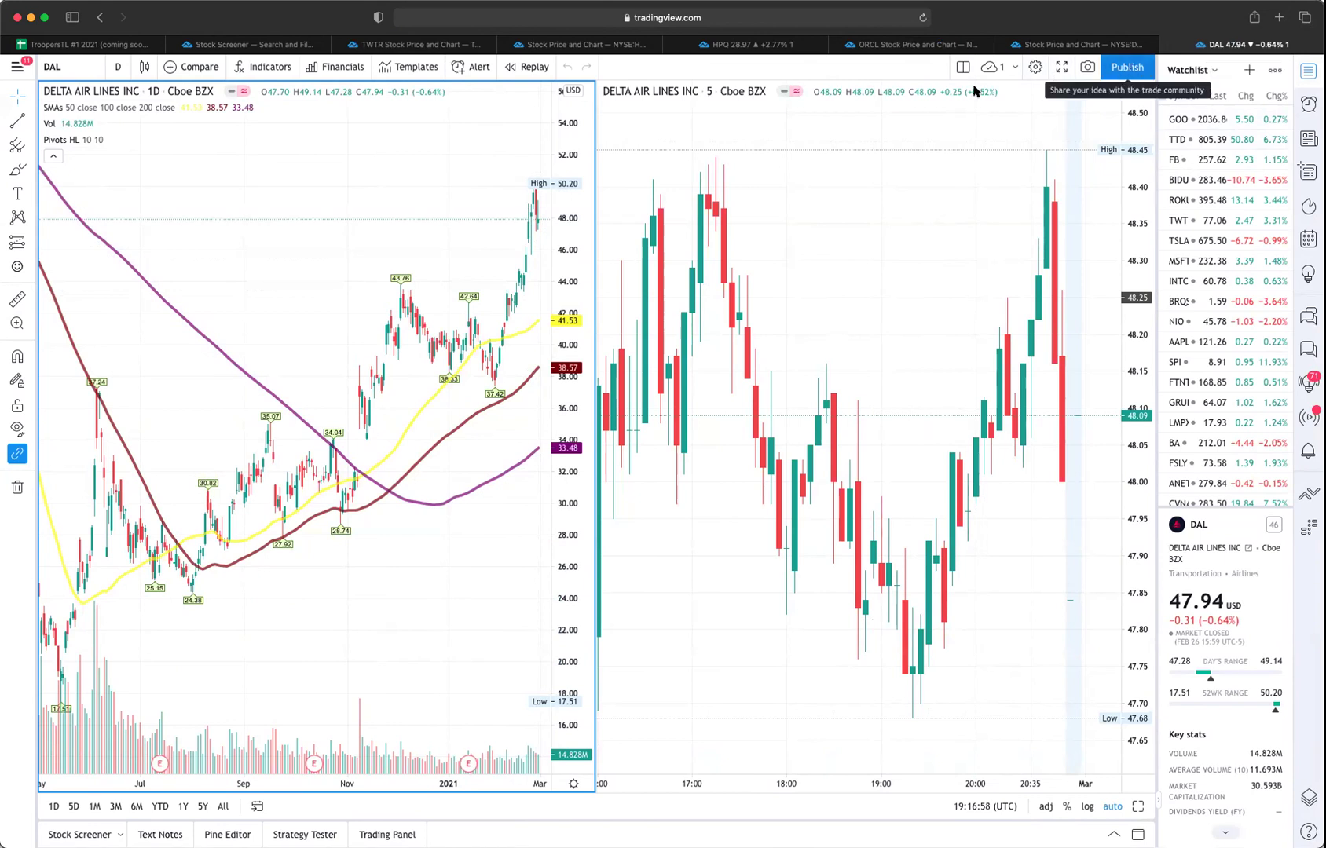
Step: Draw a near-horizontal trend line at about 46.2 from late October 2020 to late February 2021 on DAL's daily chart, and add a price alert at 46.10
right_click(499, 247)
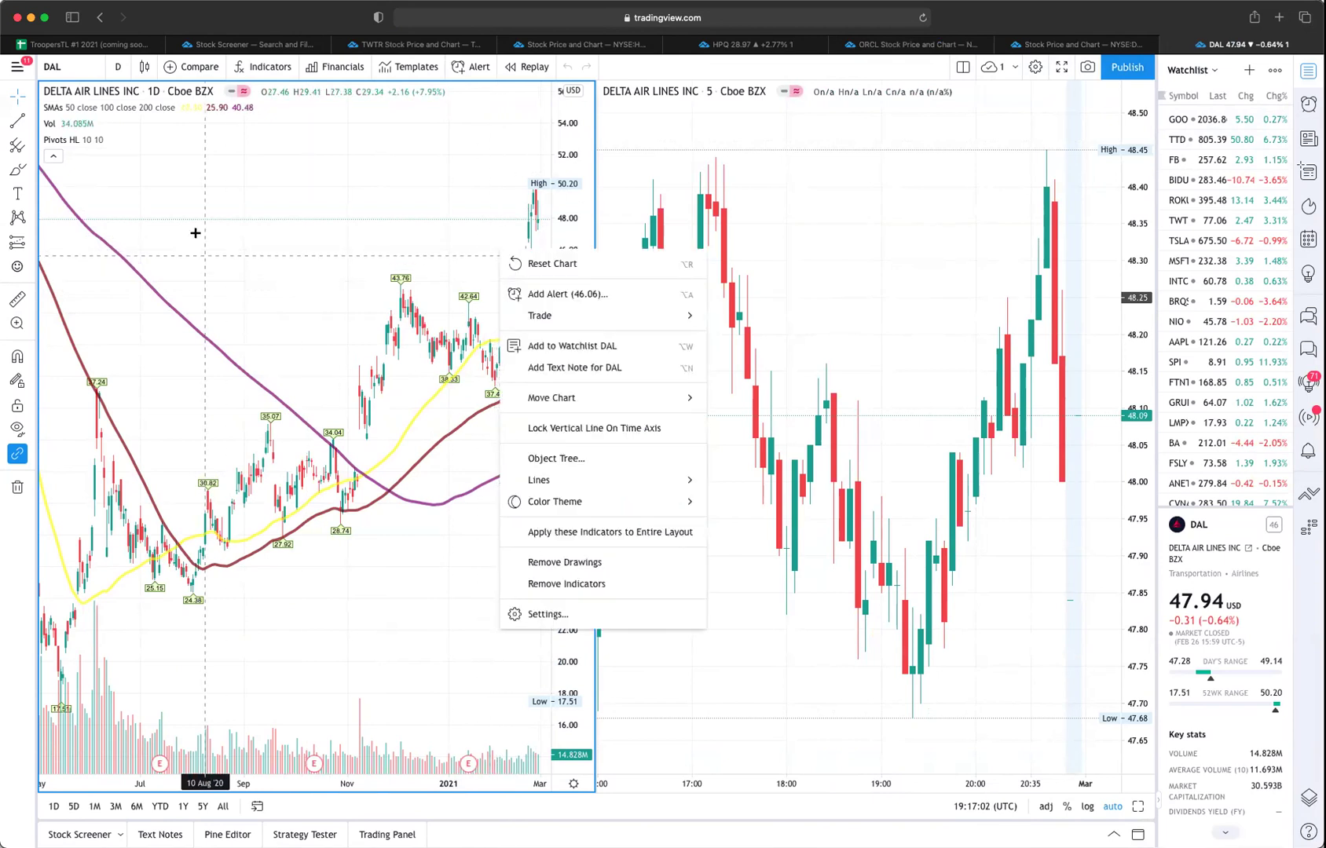
click(17, 120)
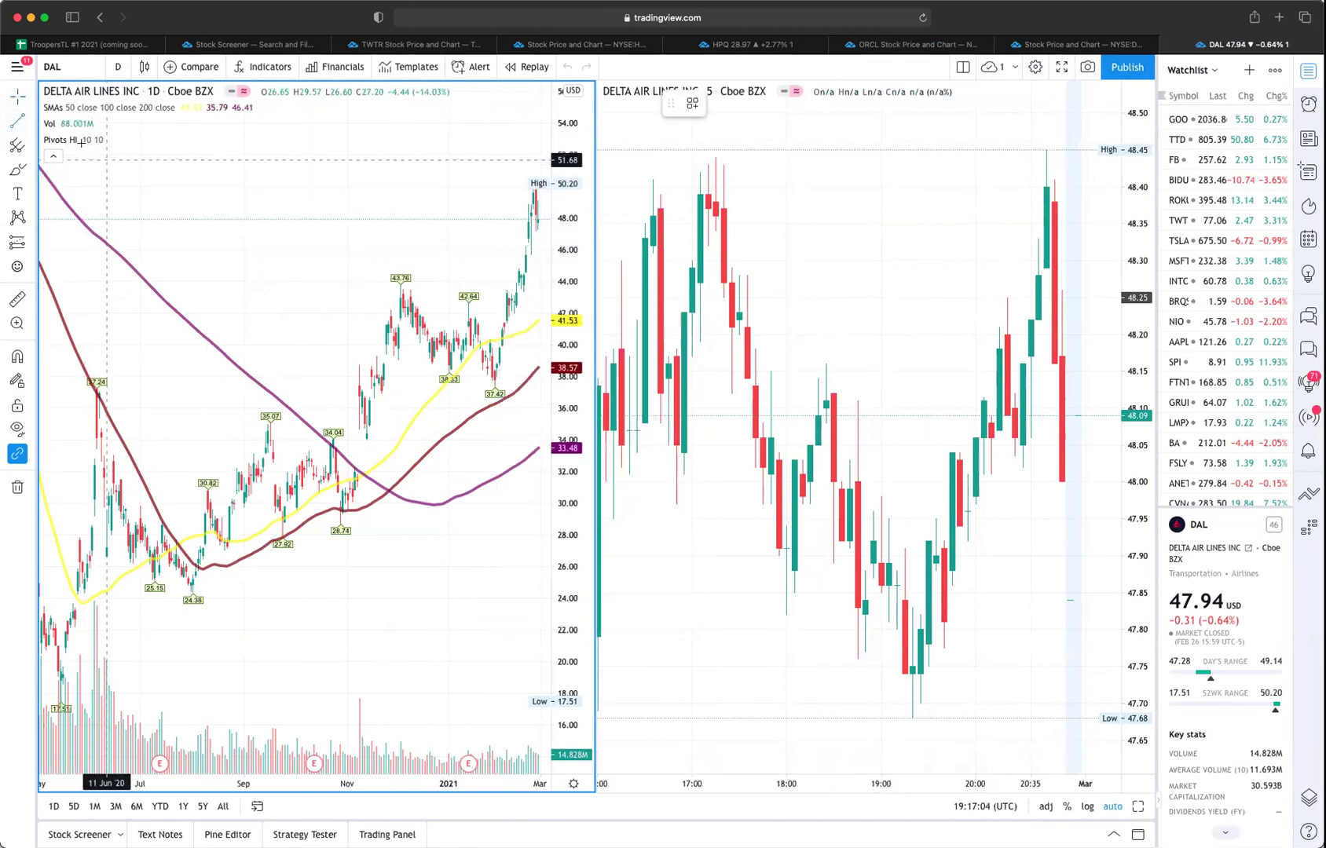
click(335, 247)
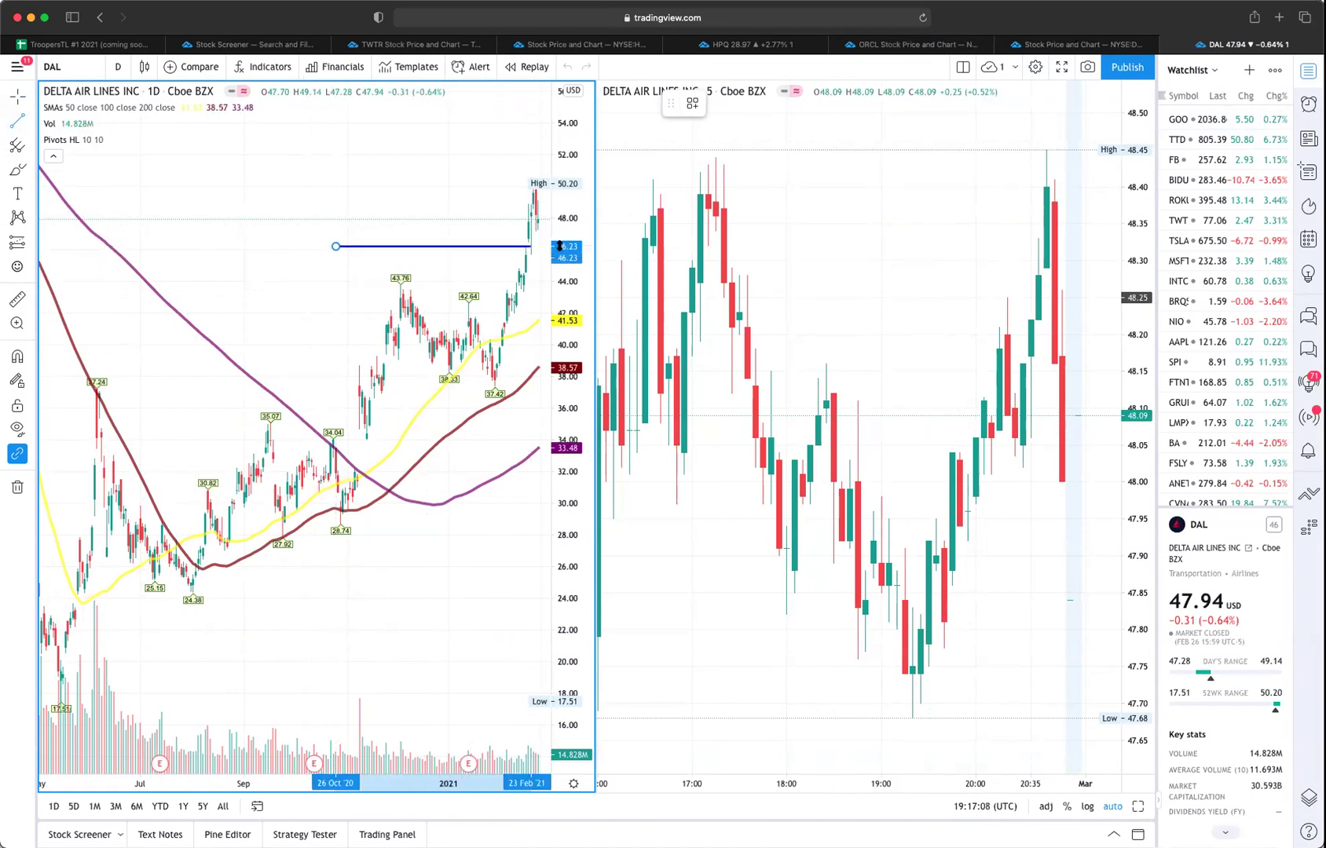
click(540, 248)
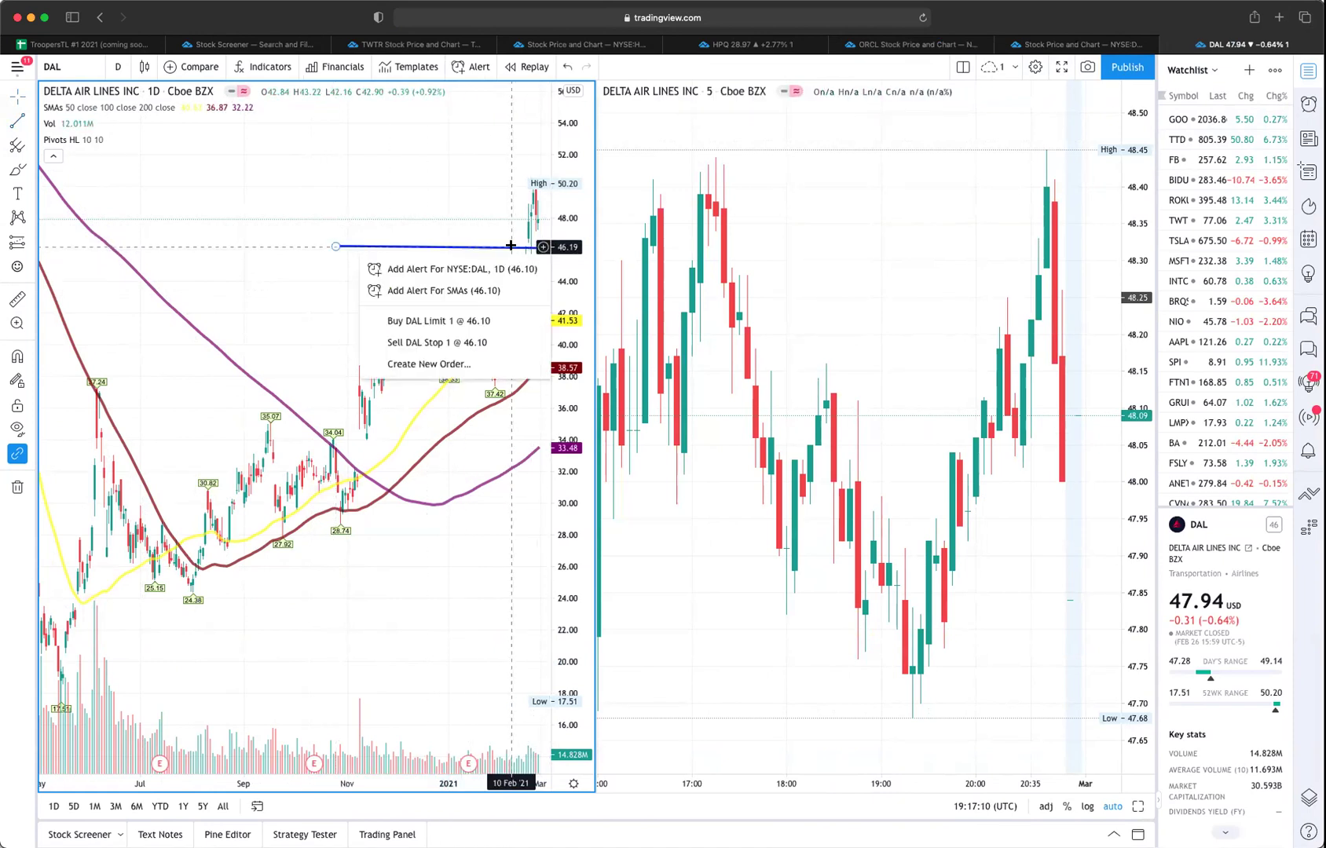
click(424, 271)
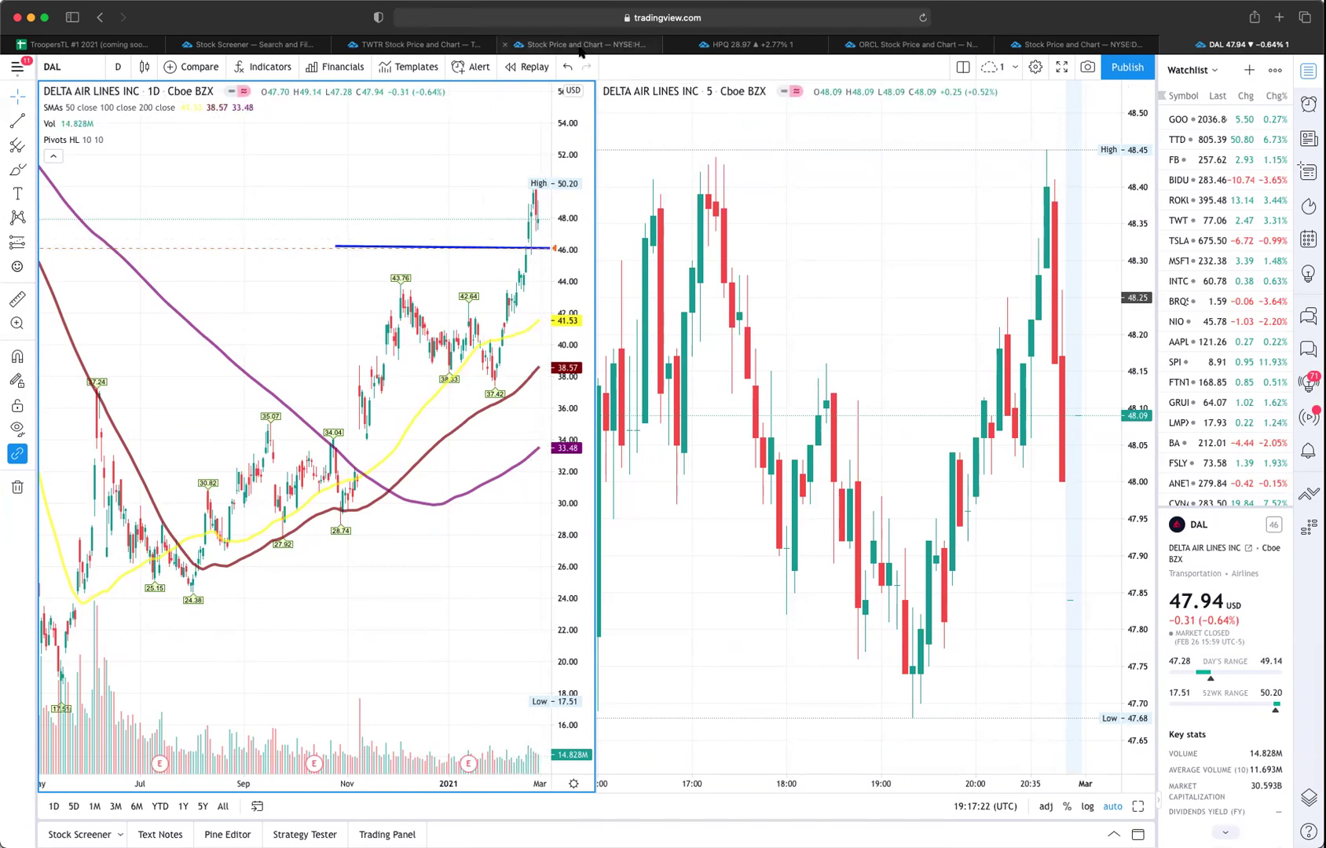
Step: Return to the Stock Screener, view Visa's stock page with its price chart, and go back to the results
click(220, 47)
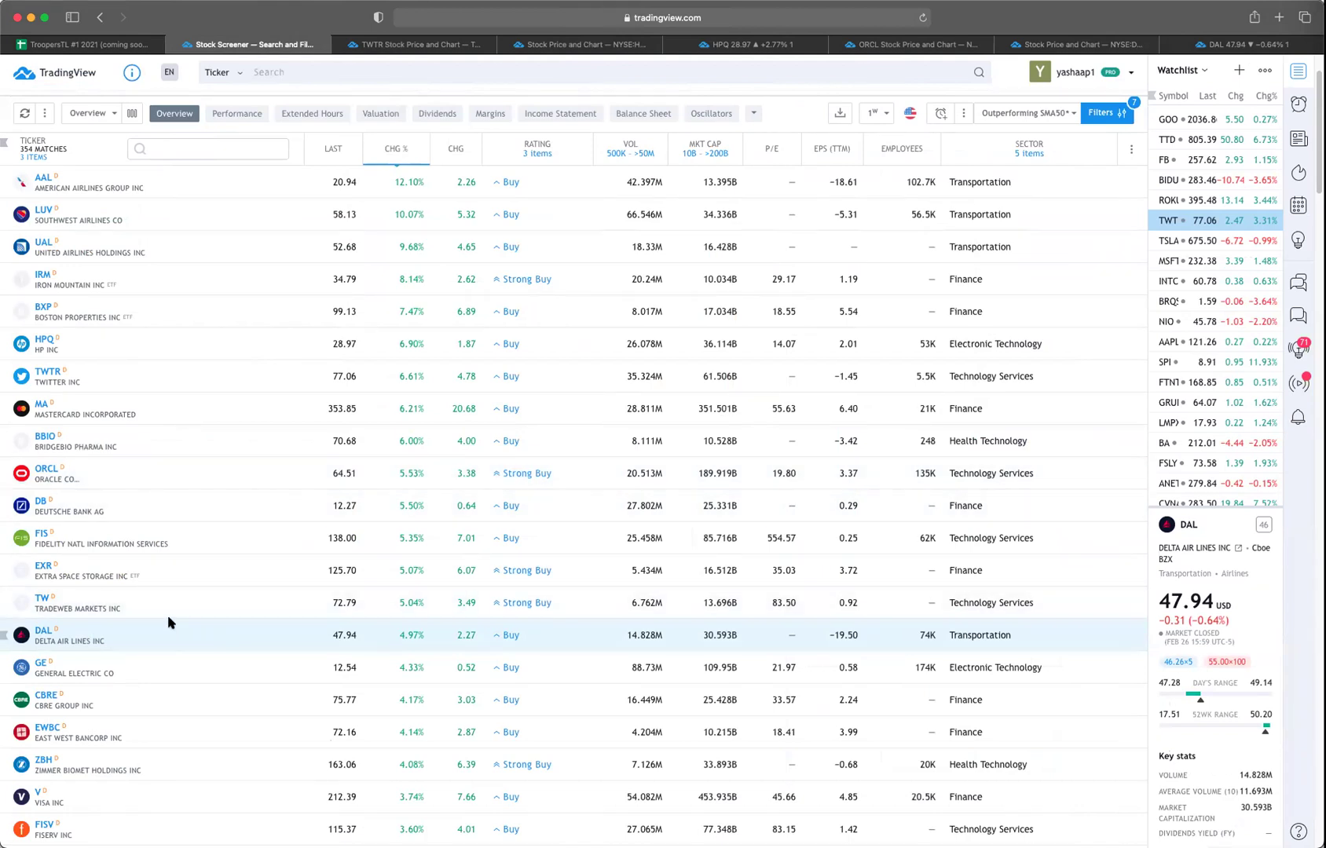
scroll(95, 684, down, 4)
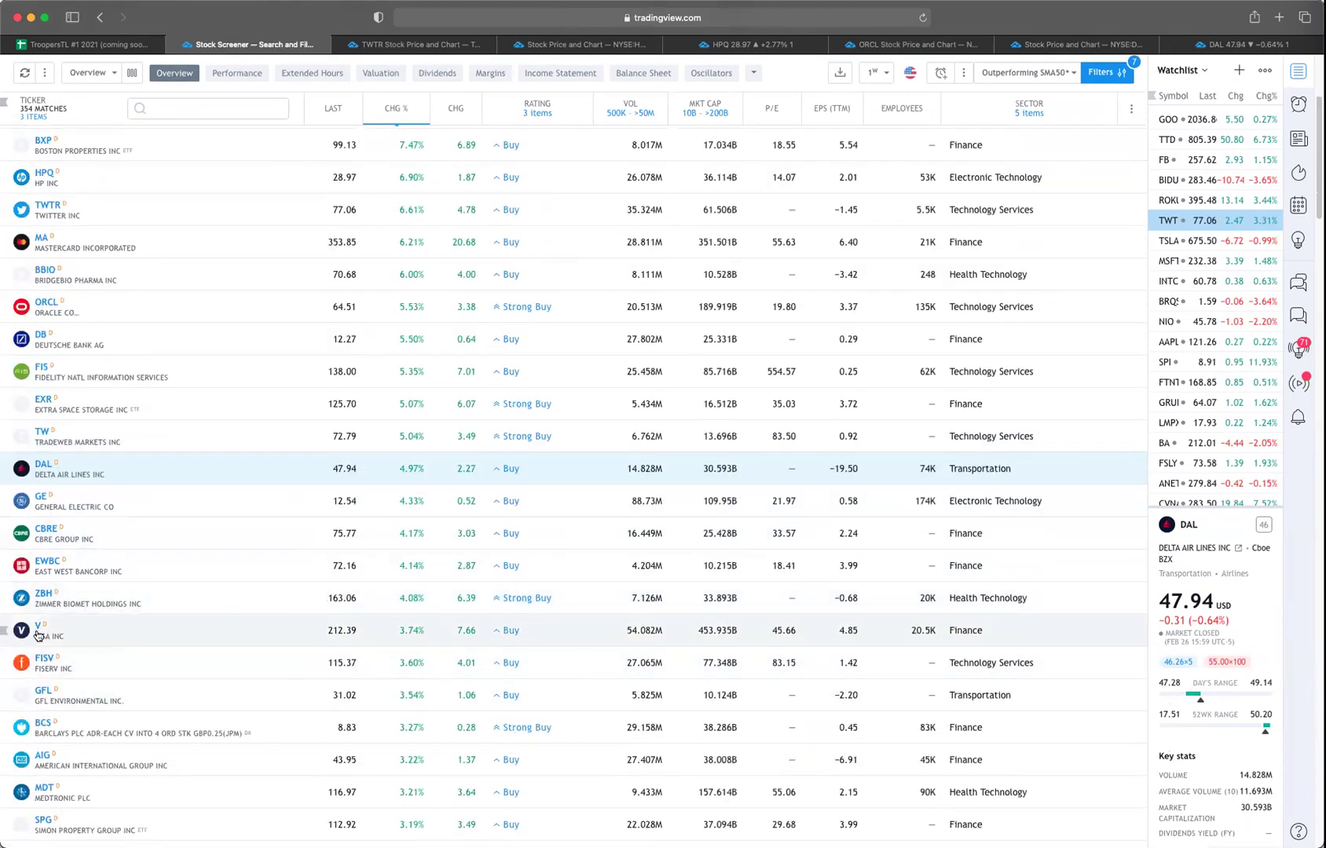
click(37, 632)
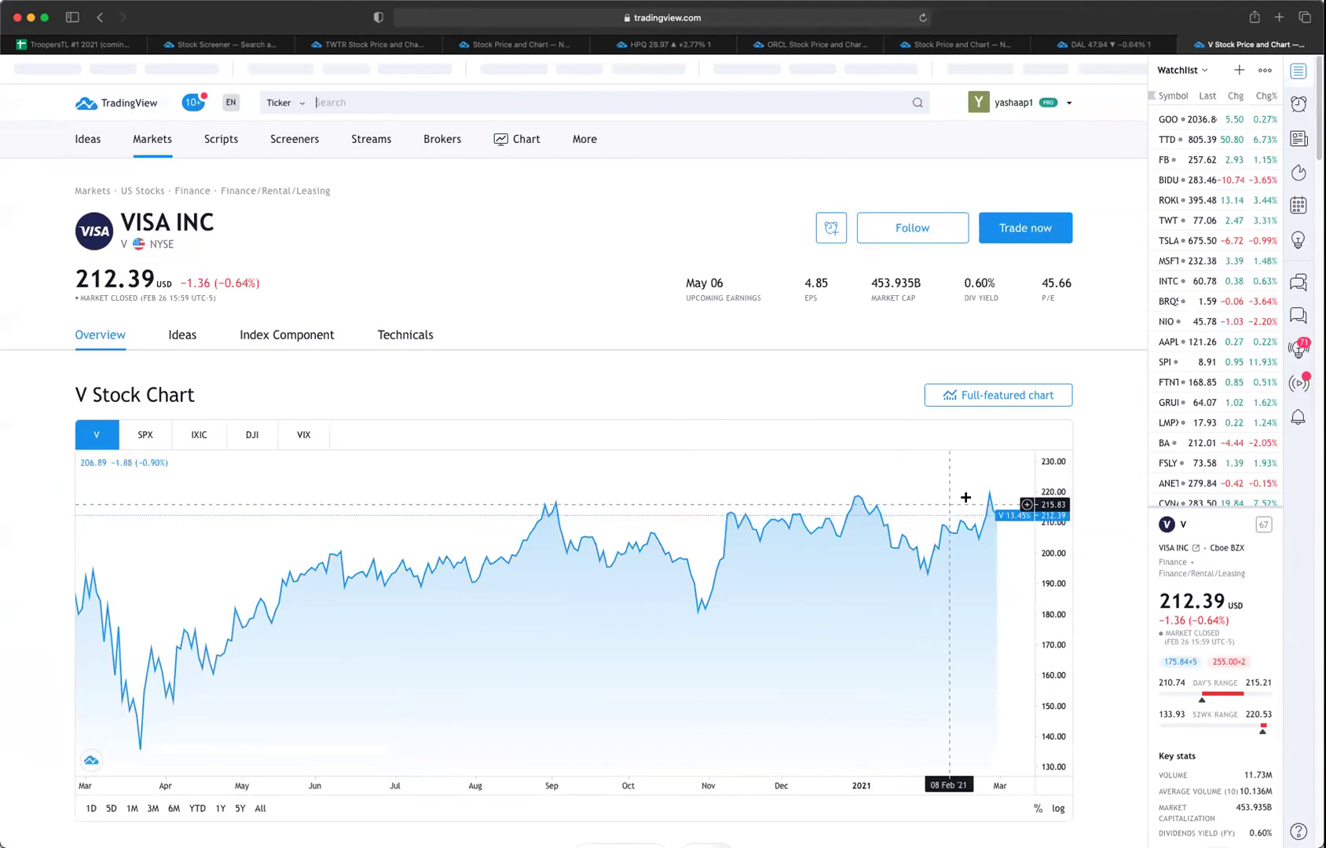
click(183, 43)
scroll(213, 417, up, 5)
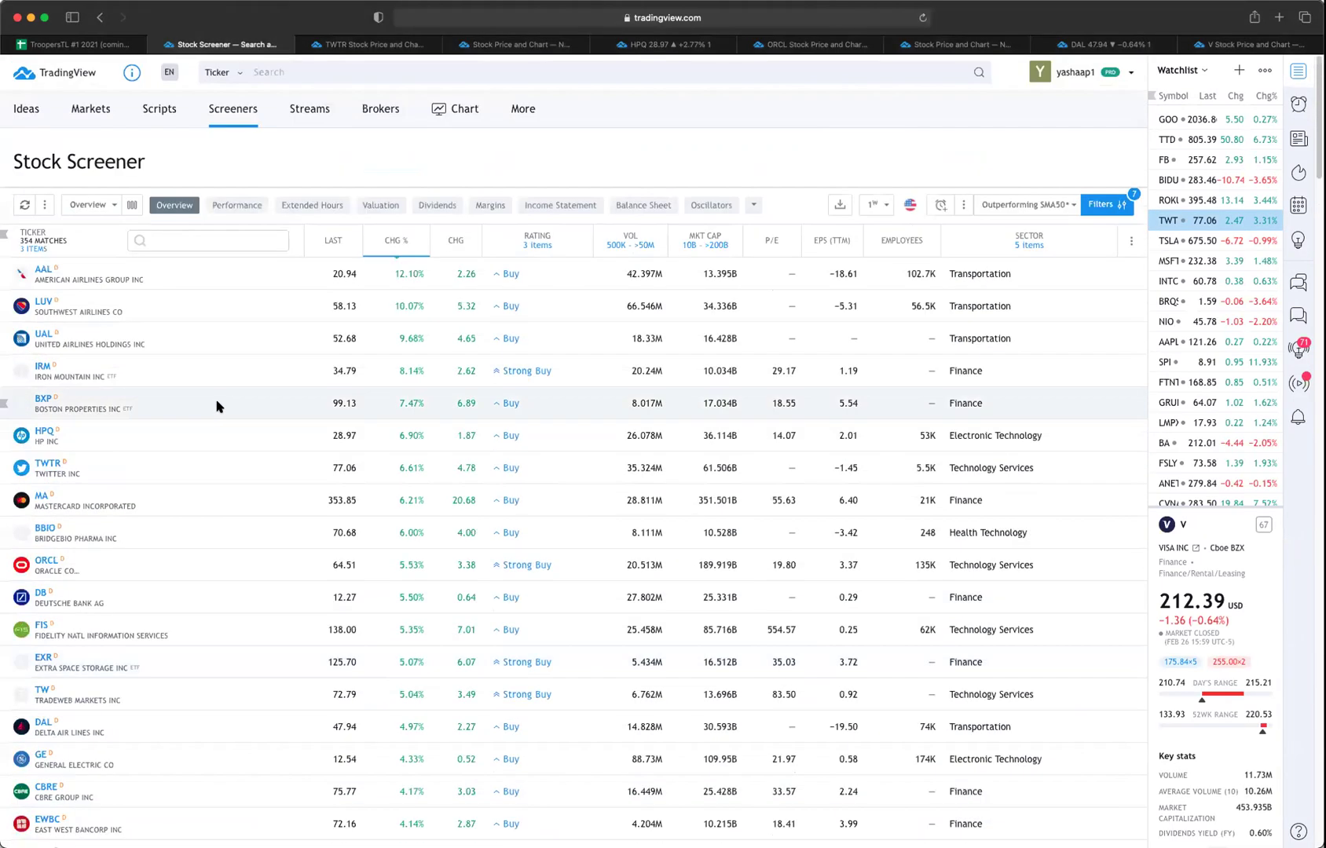
Step: Restrict the sector filter to Electronic Technology and Technology Services, and close the filter settings
scroll(217, 408, down, 2)
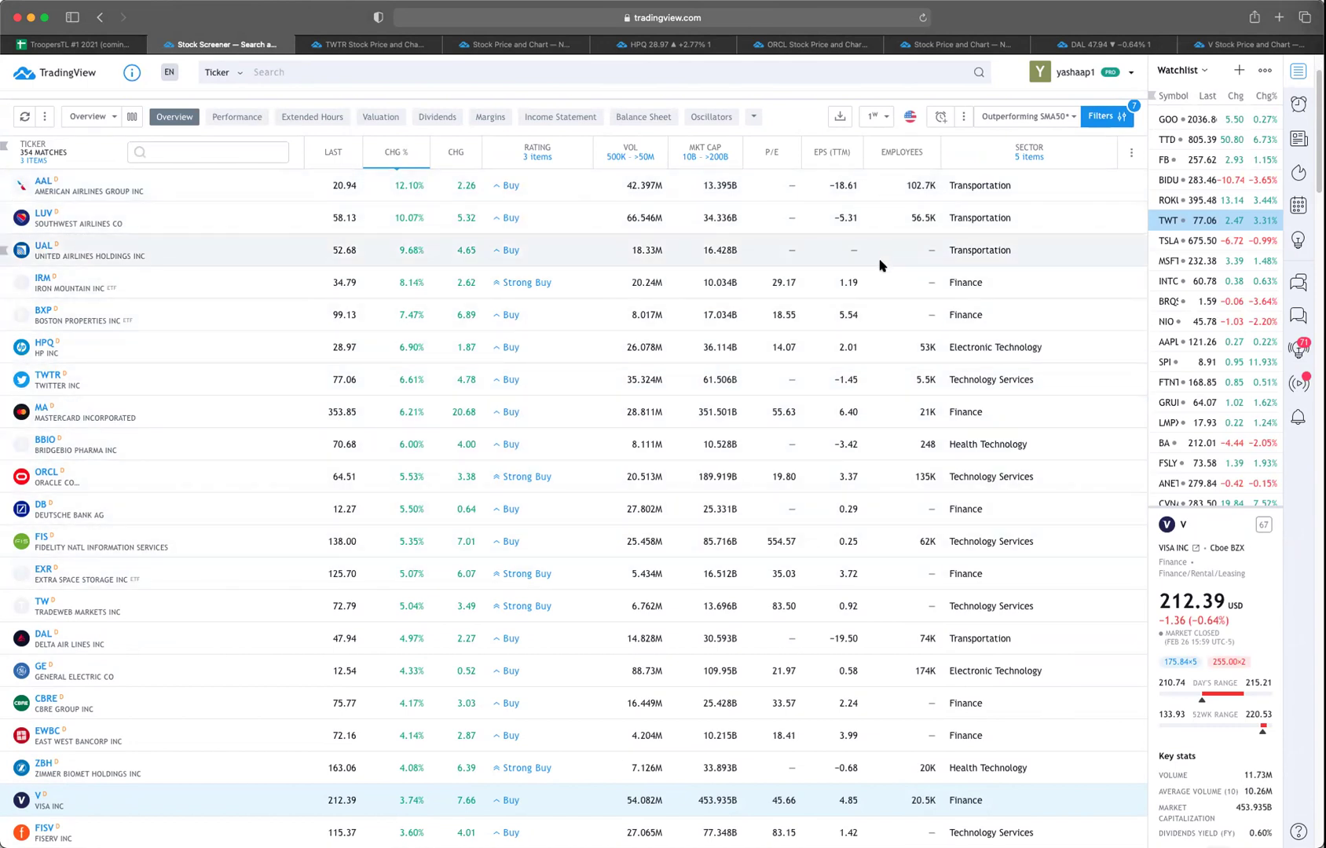
scroll(880, 266, up, 3)
click(1100, 206)
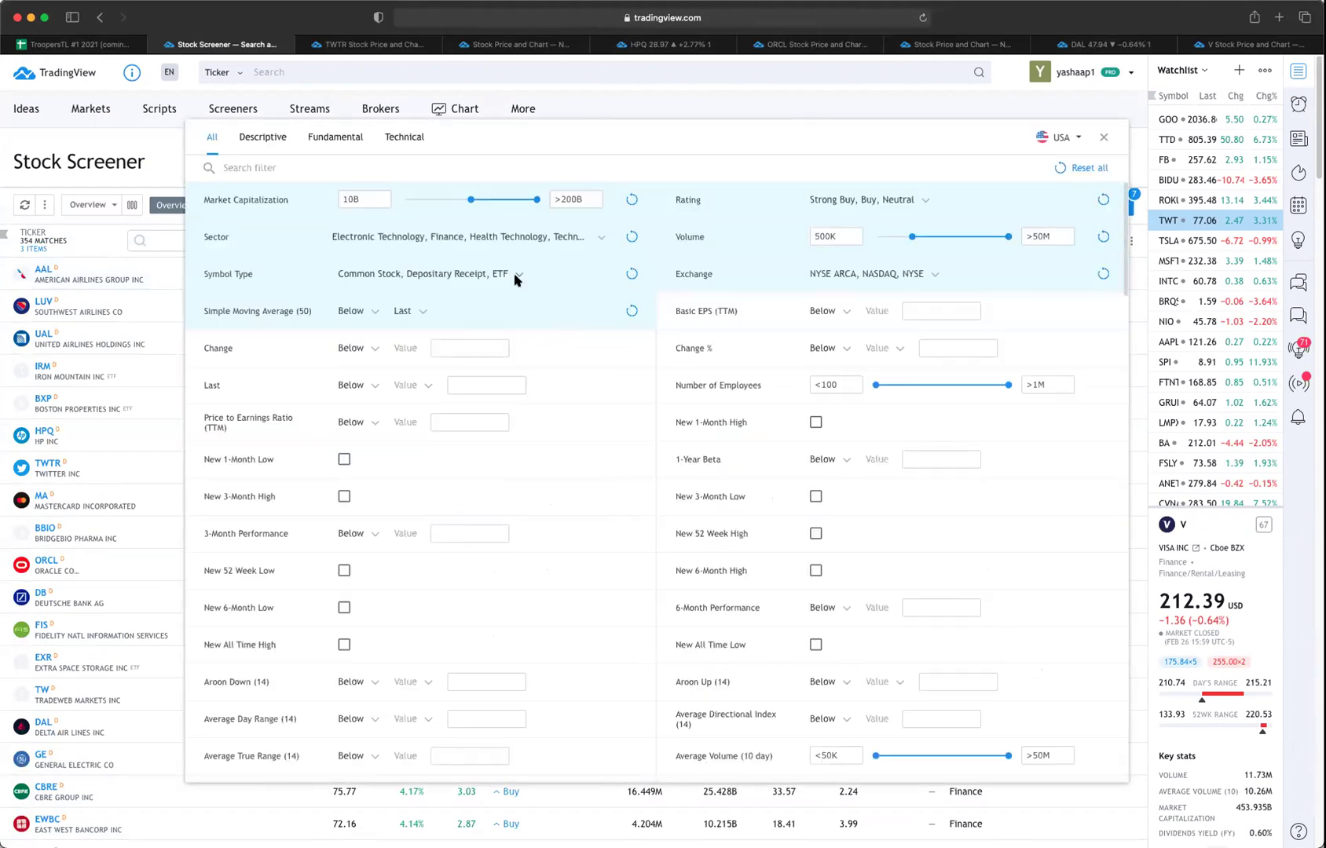
click(591, 250)
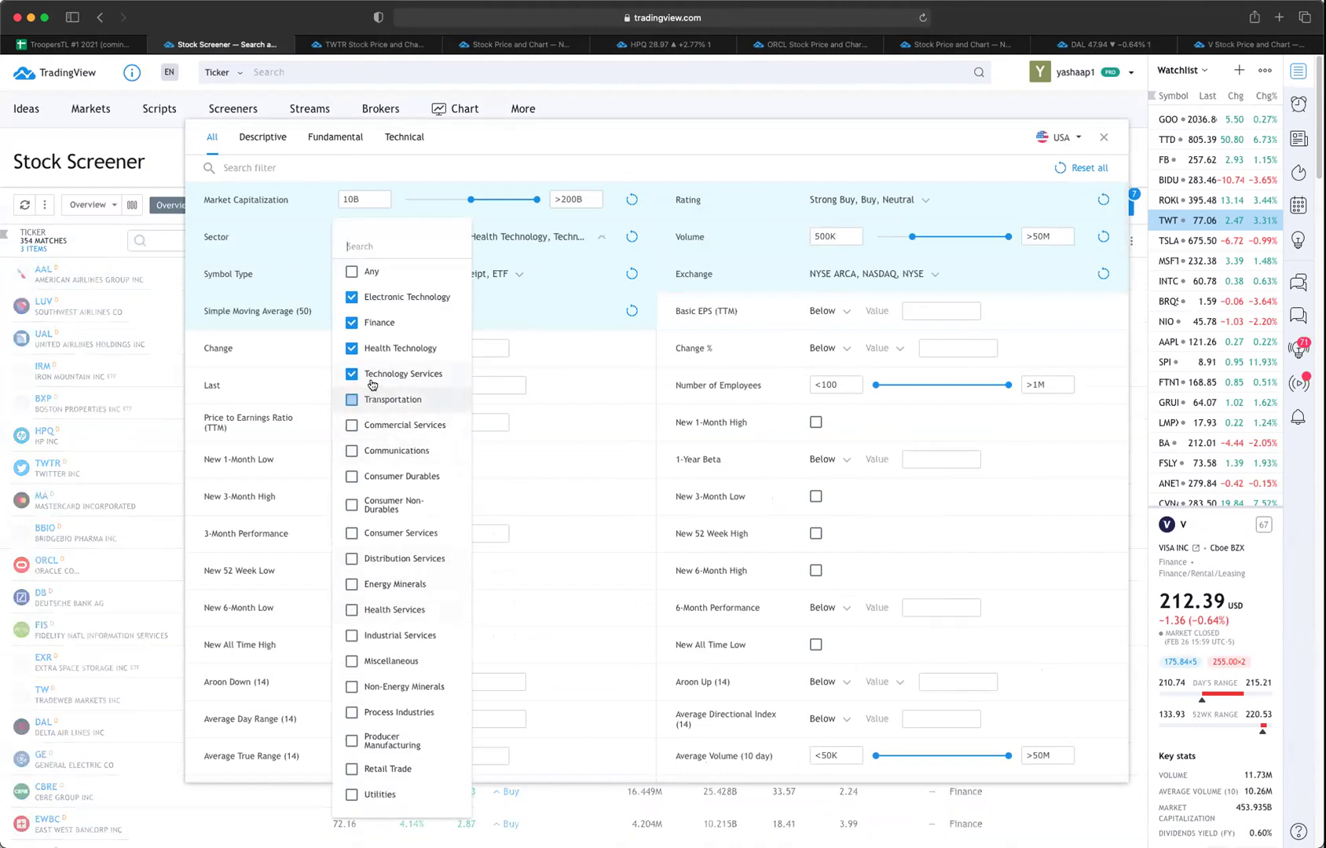
click(375, 350)
click(383, 323)
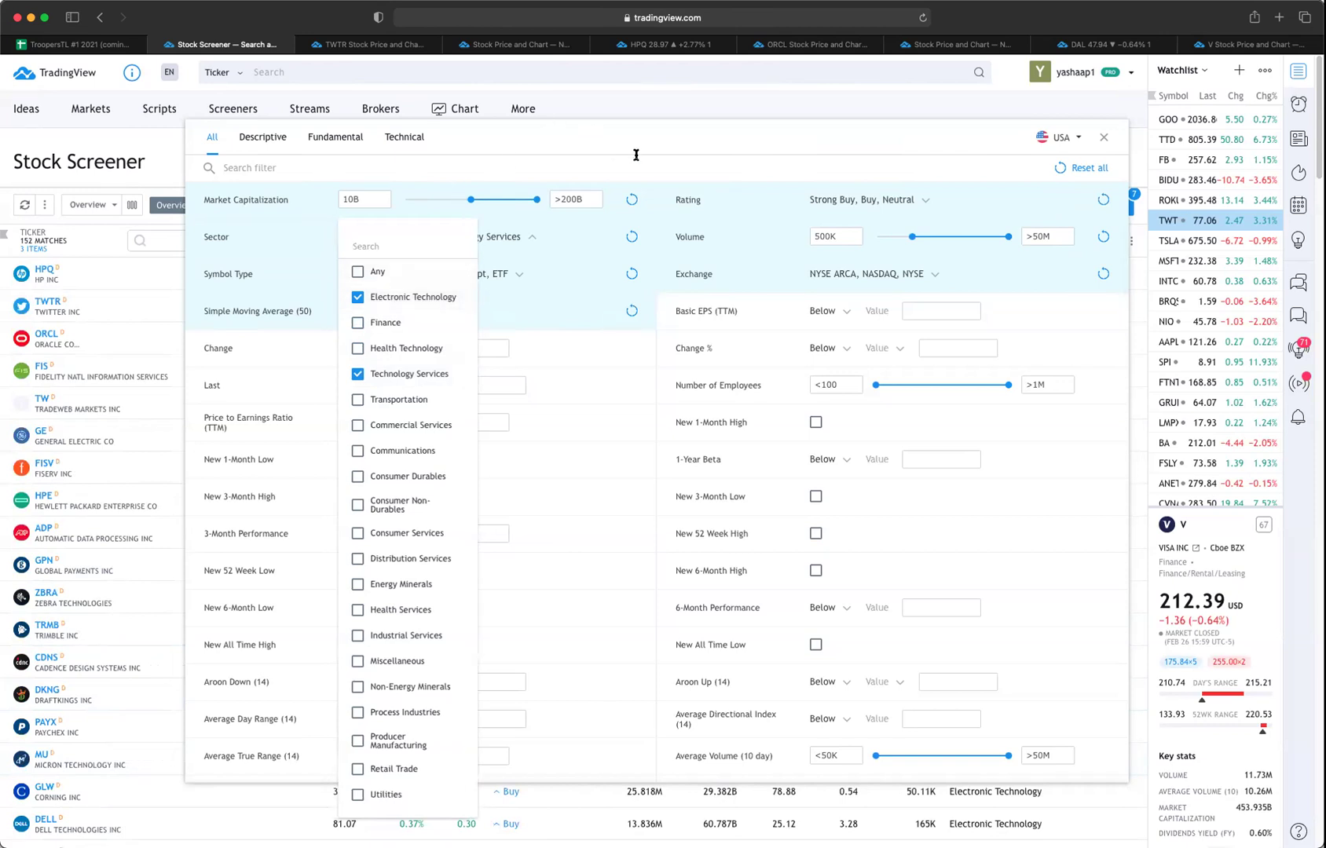
click(648, 179)
click(1104, 139)
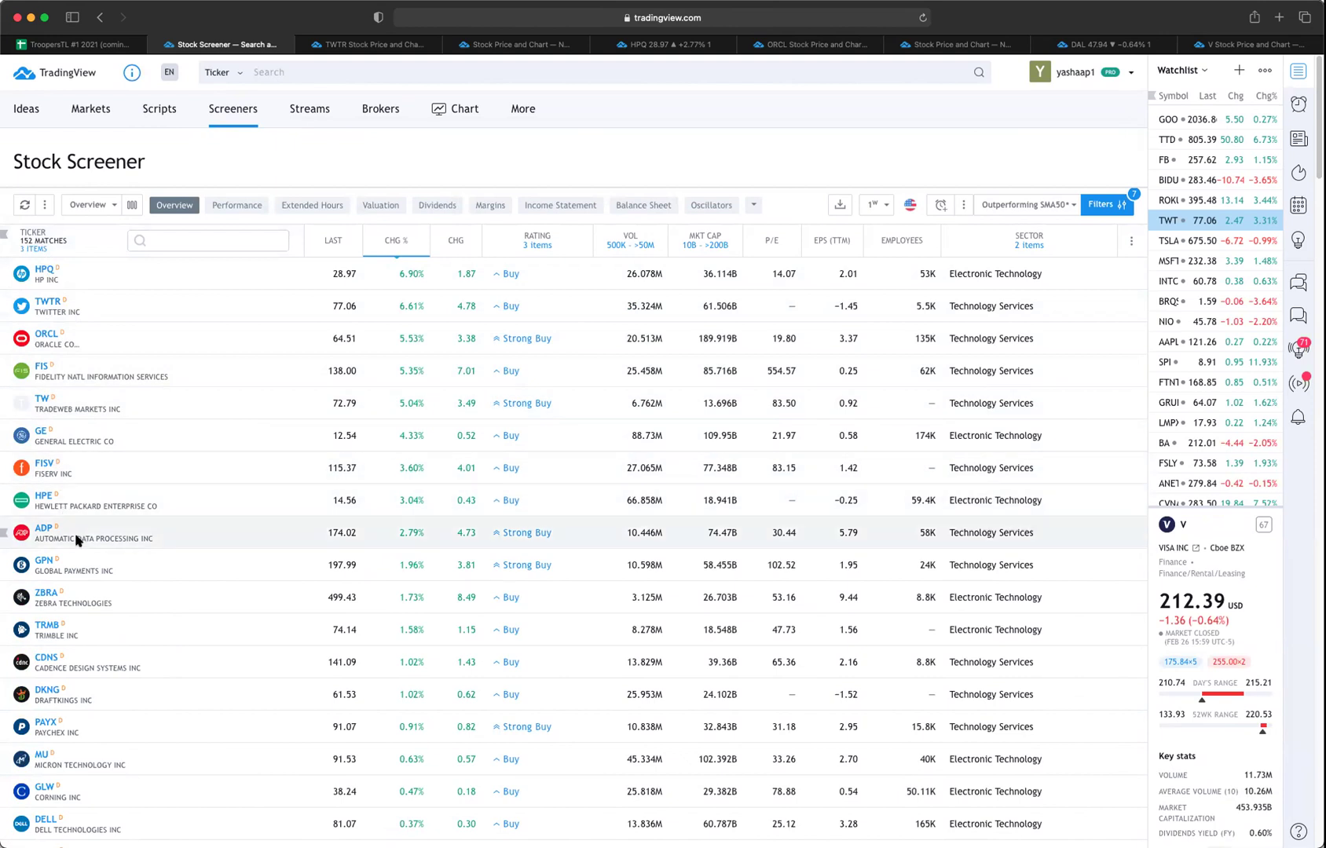
Step: Sort the screened stocks by last price from highest to lowest and look through the top results
scroll(76, 540, down, 1)
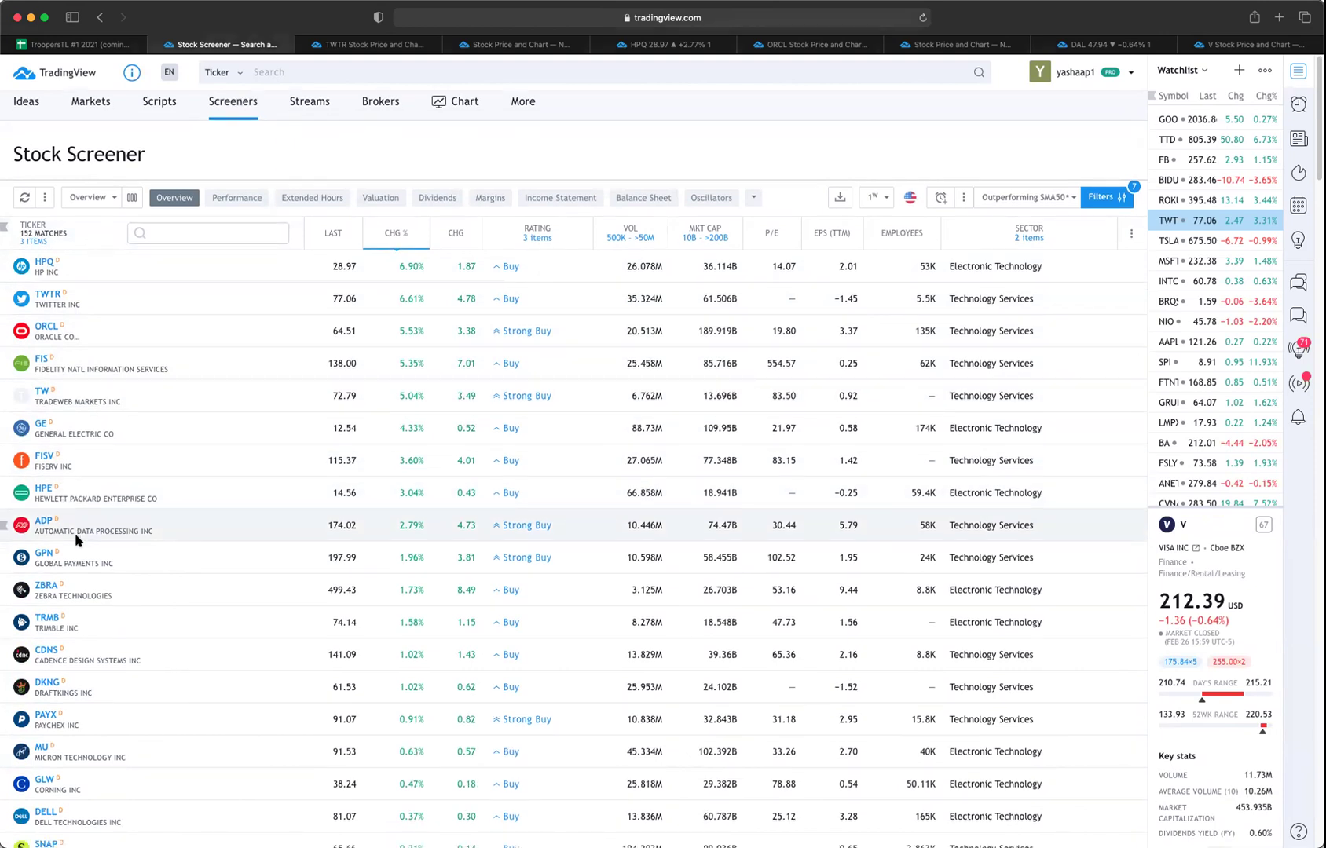
click(334, 234)
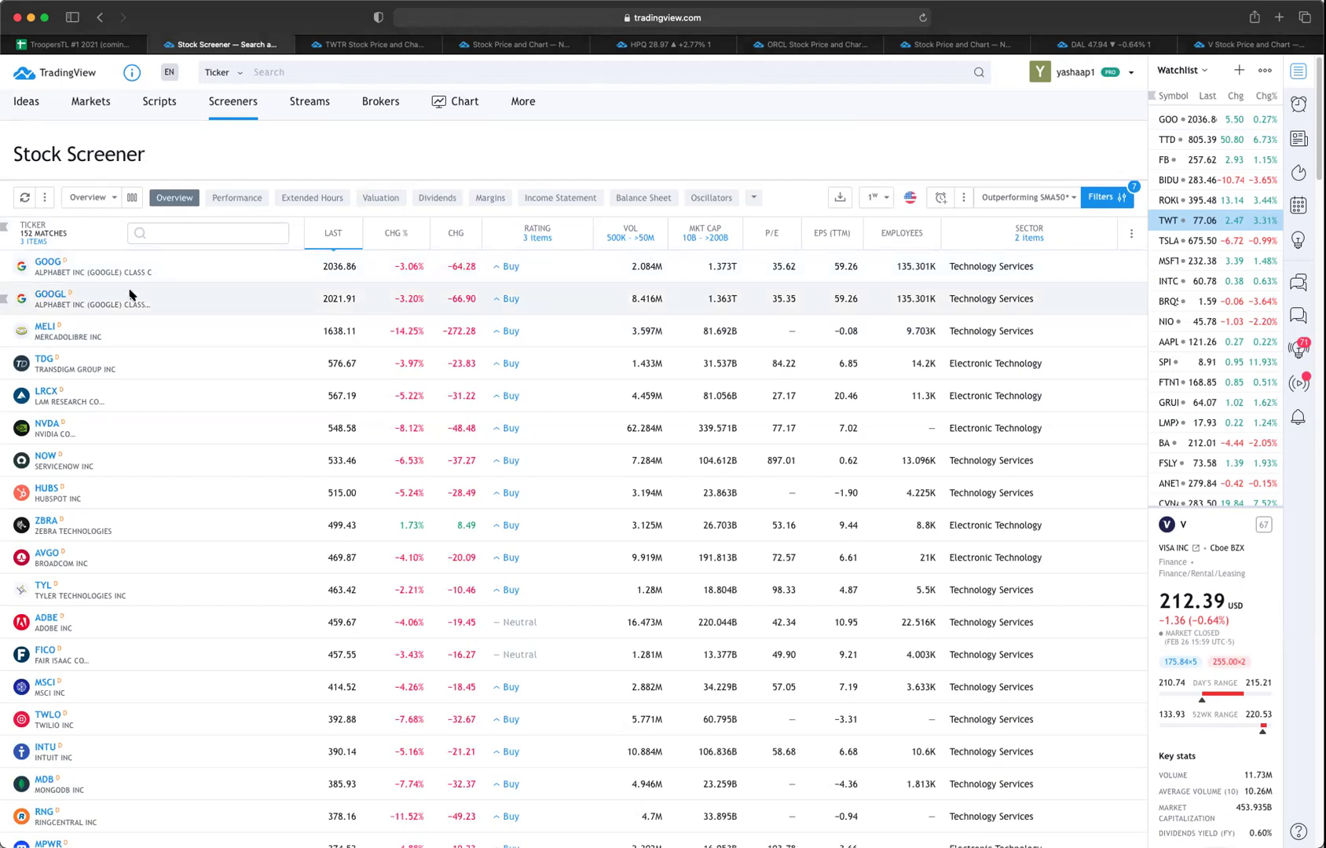
scroll(145, 406, down, 1)
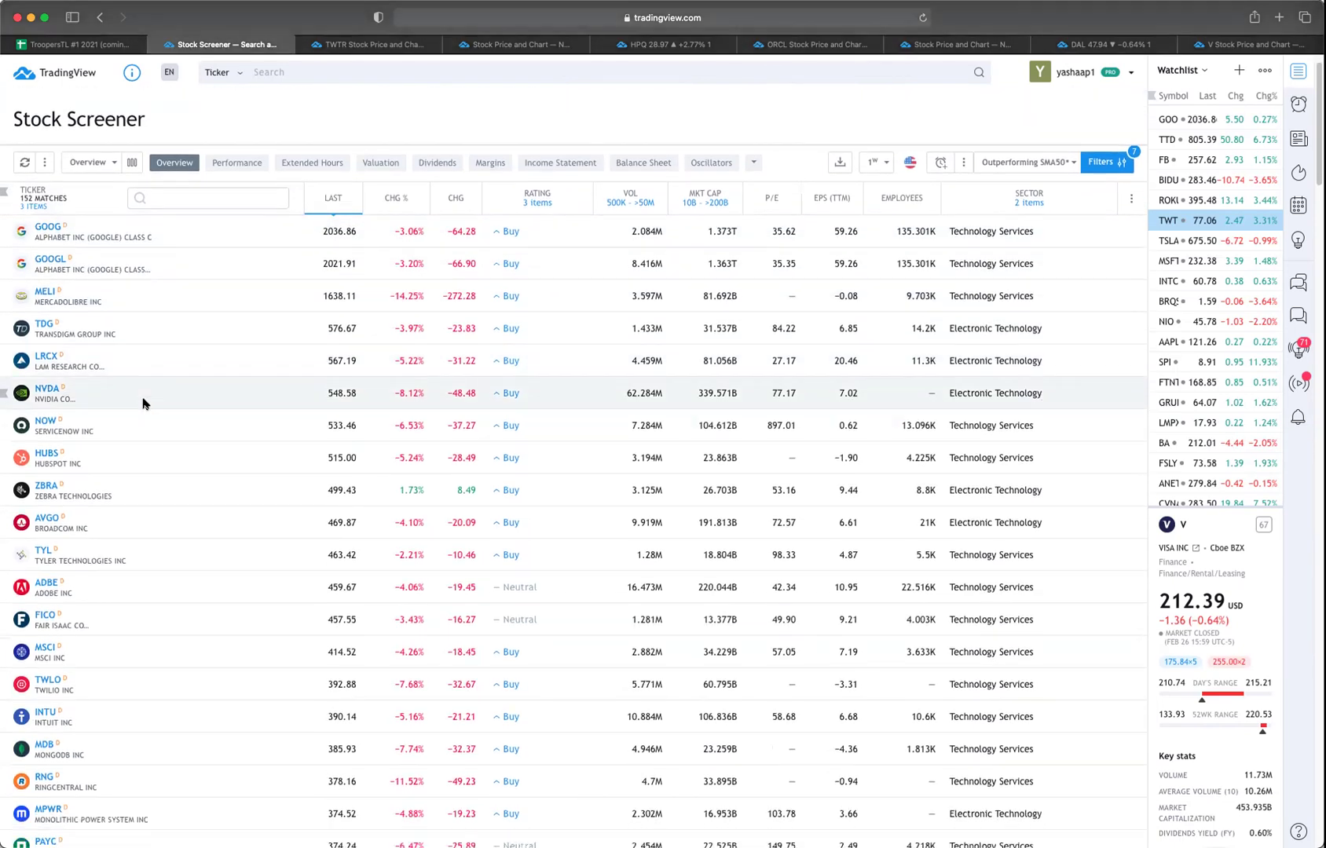
scroll(71, 322, down, 5)
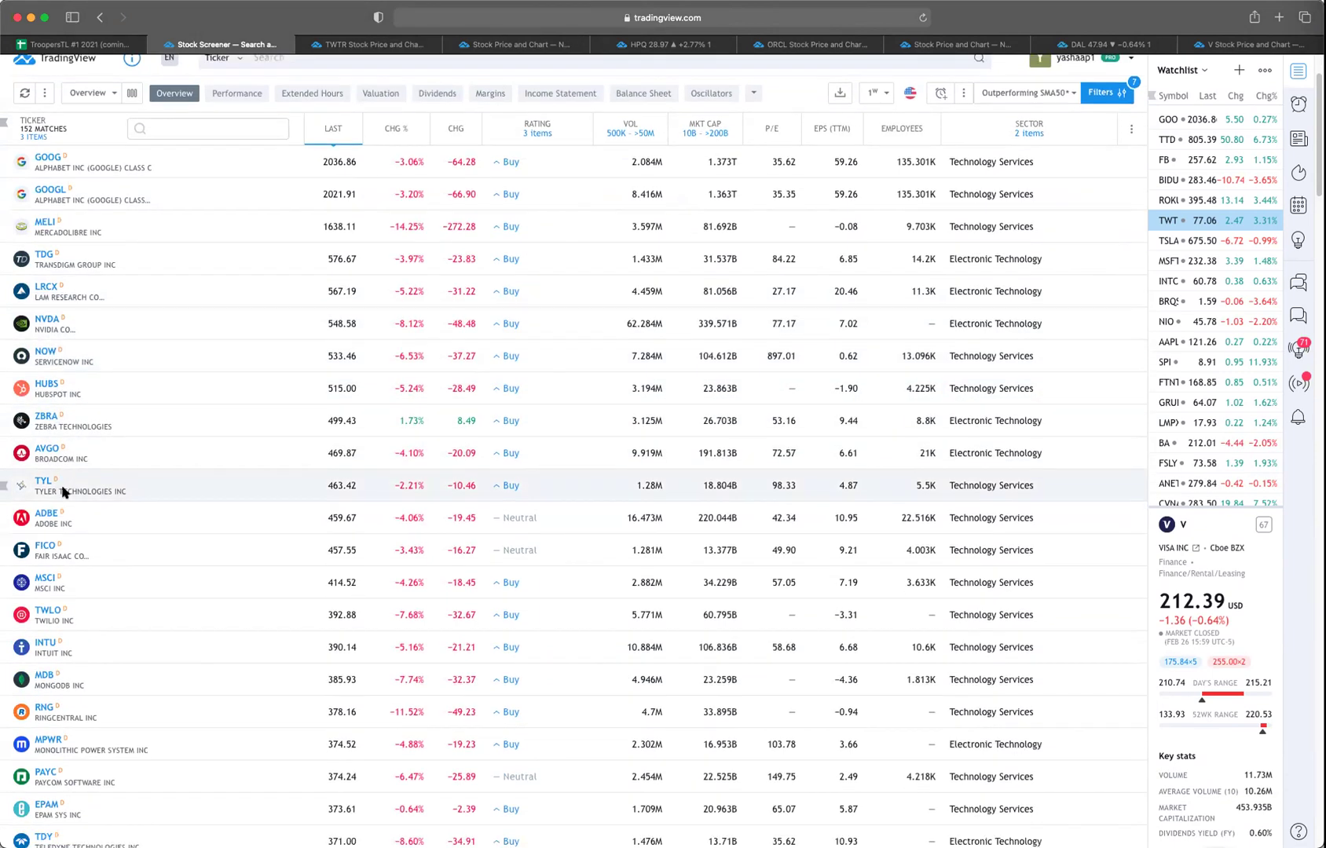
scroll(59, 505, down, 1)
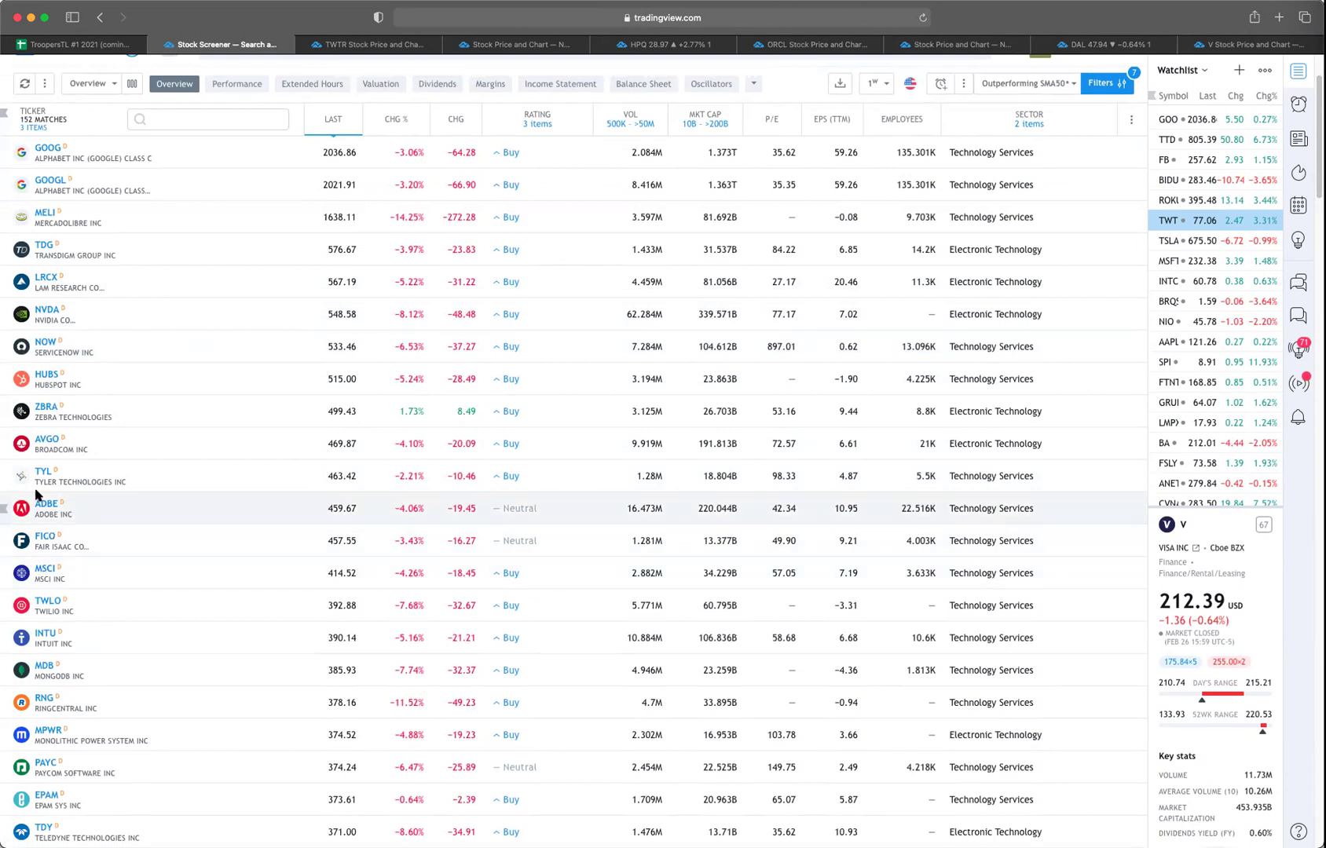
Step: Open the TWLO stock page and examine its price chart, ideas, technicals and financials
click(57, 607)
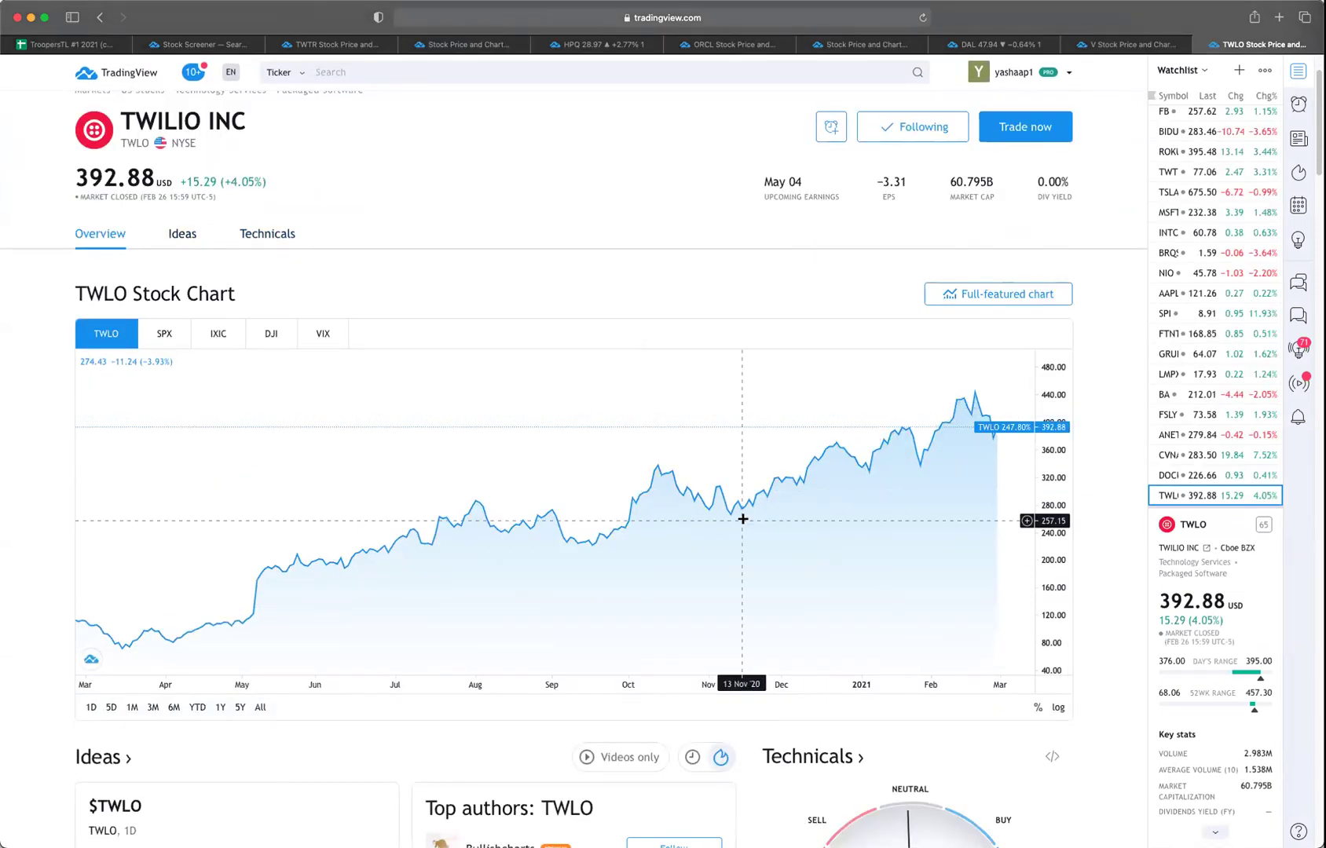
scroll(740, 524, down, 2)
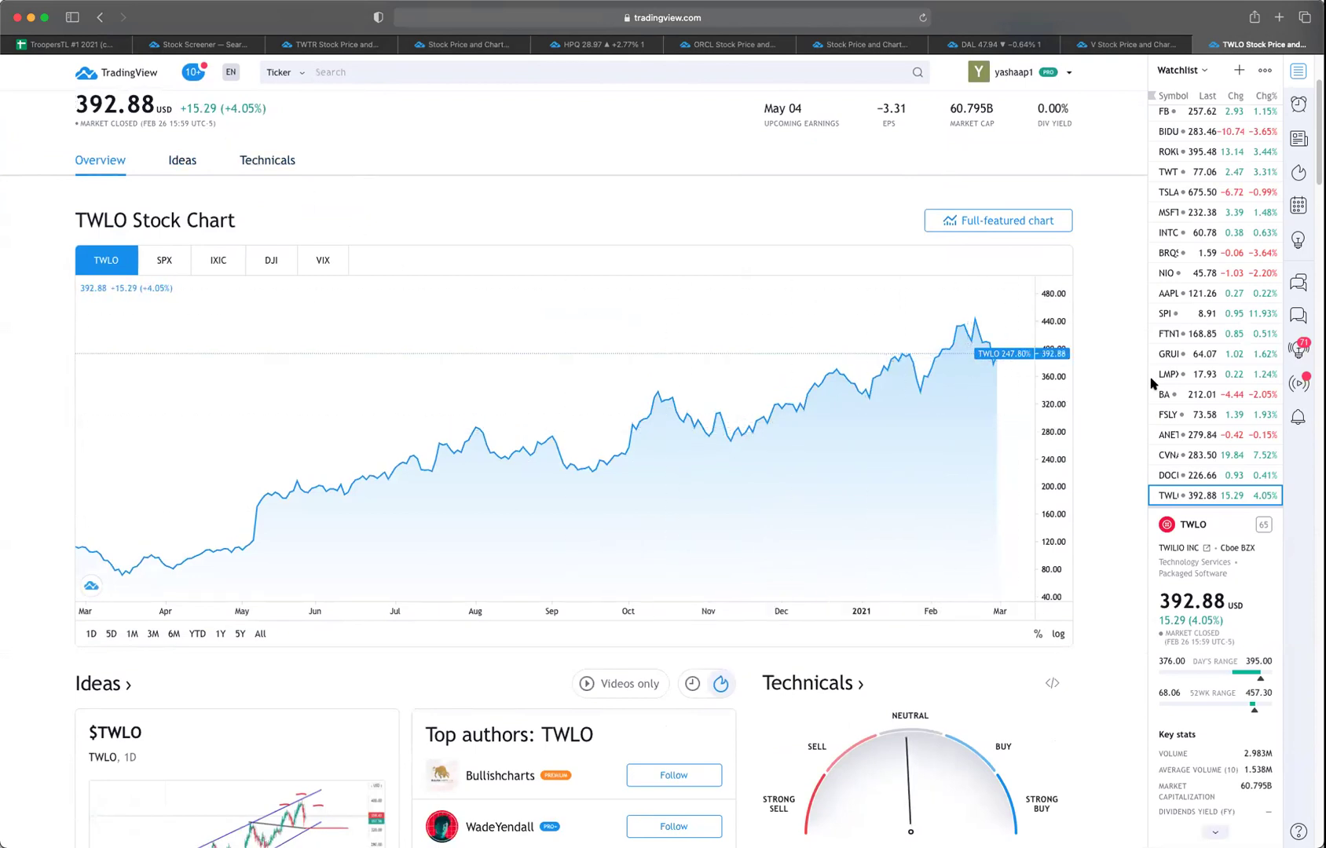
scroll(1152, 380, down, 5)
scroll(1133, 384, down, 5)
scroll(1134, 384, down, 5)
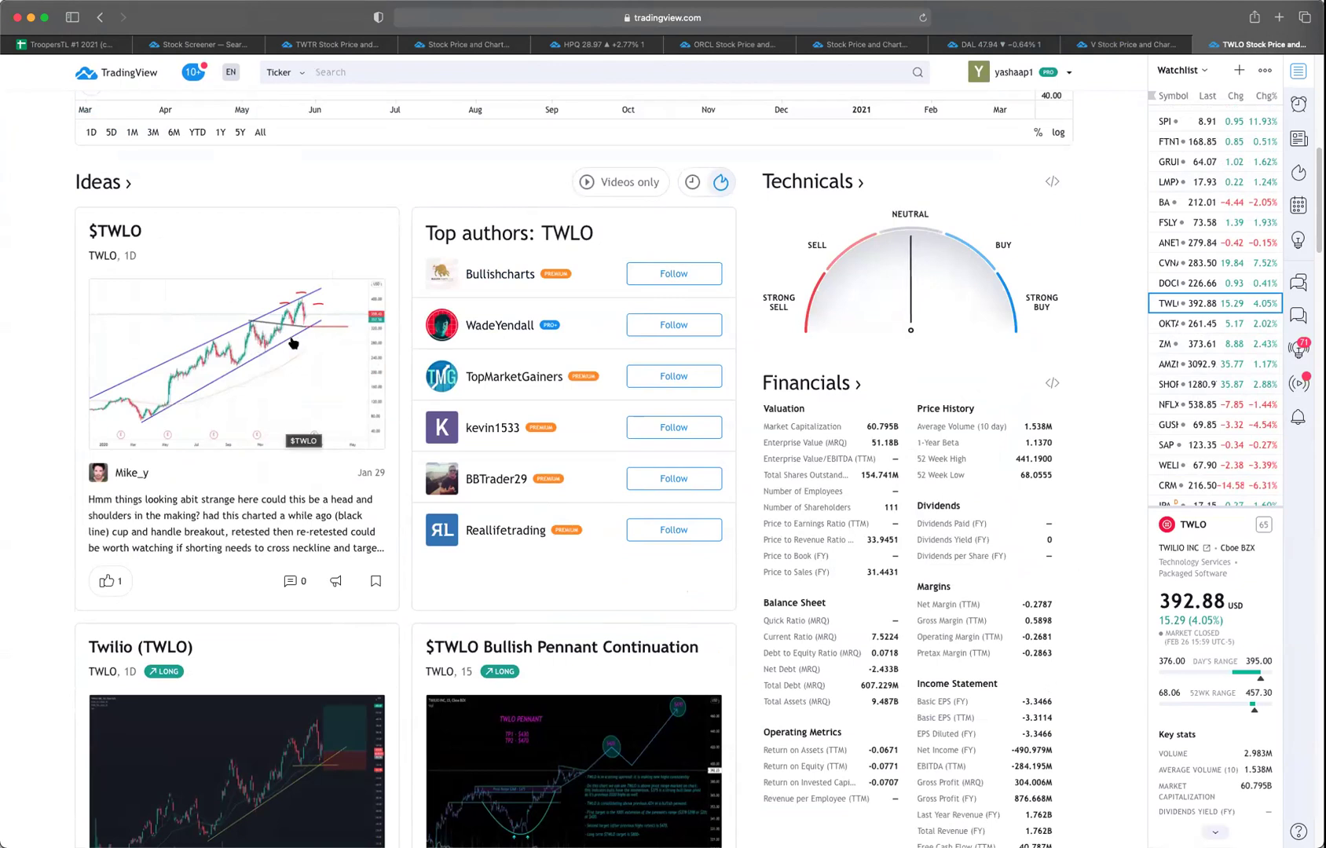
Step: Look over the TWLO ideas and read its valuation, balance sheet and income statement figures
scroll(287, 357, down, 1)
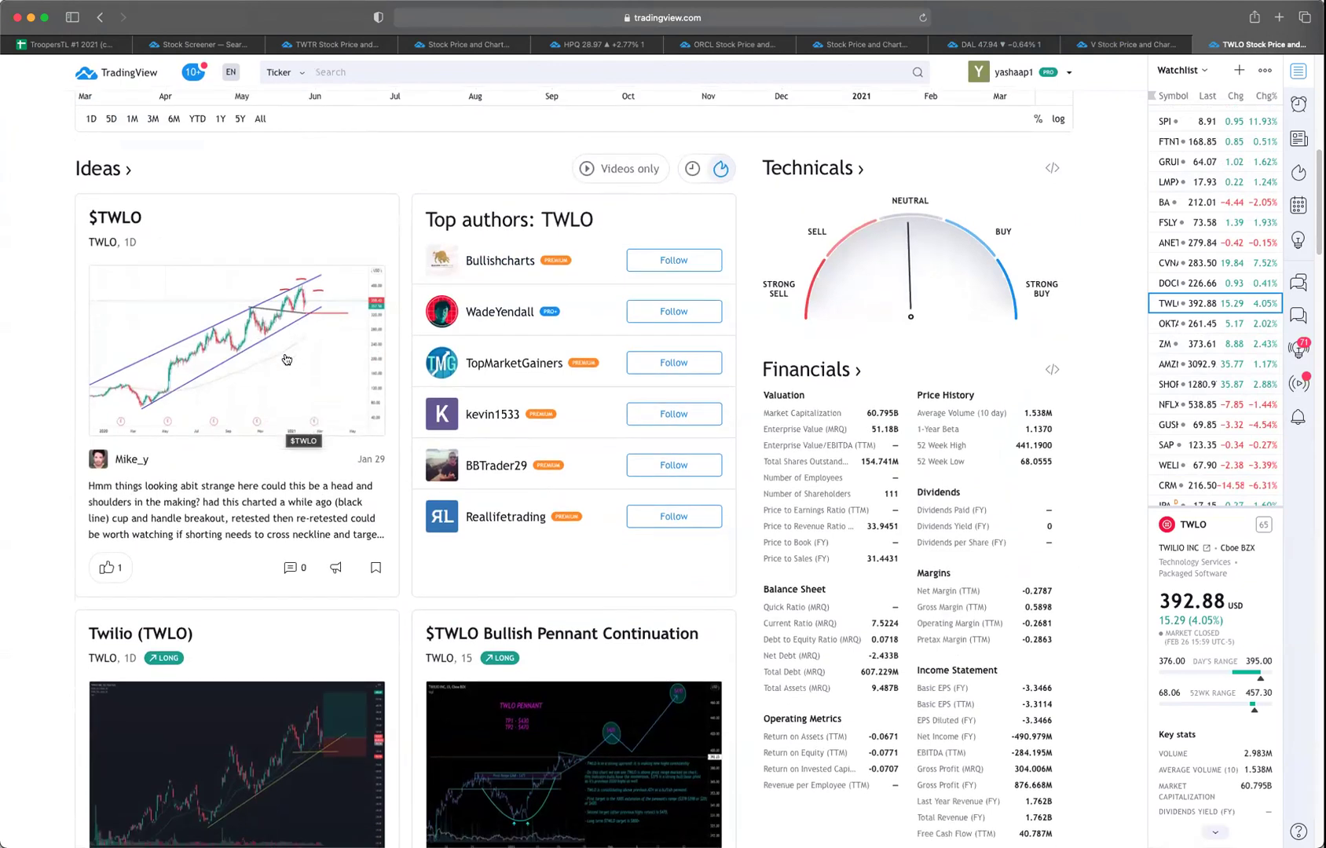
scroll(286, 359, down, 3)
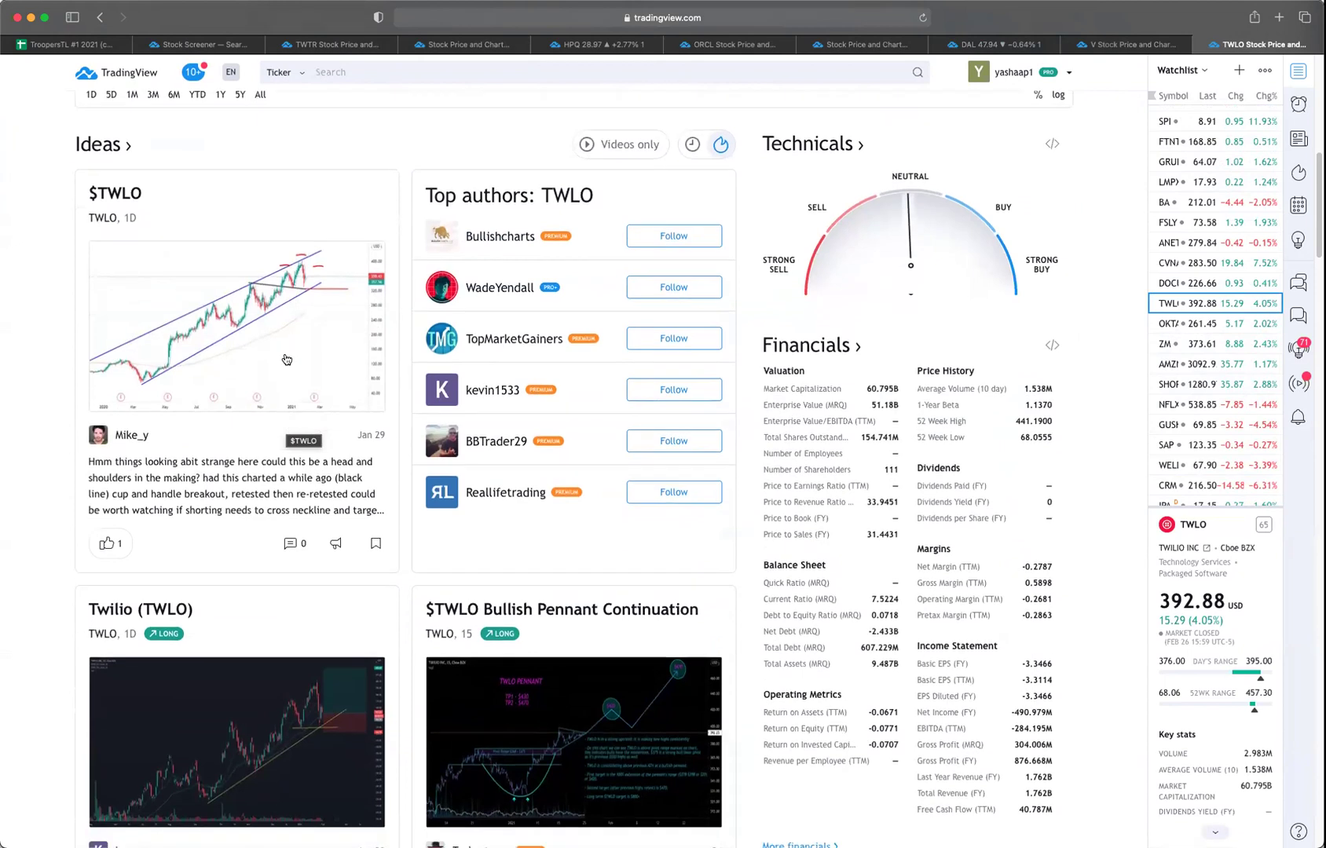
scroll(286, 359, down, 6)
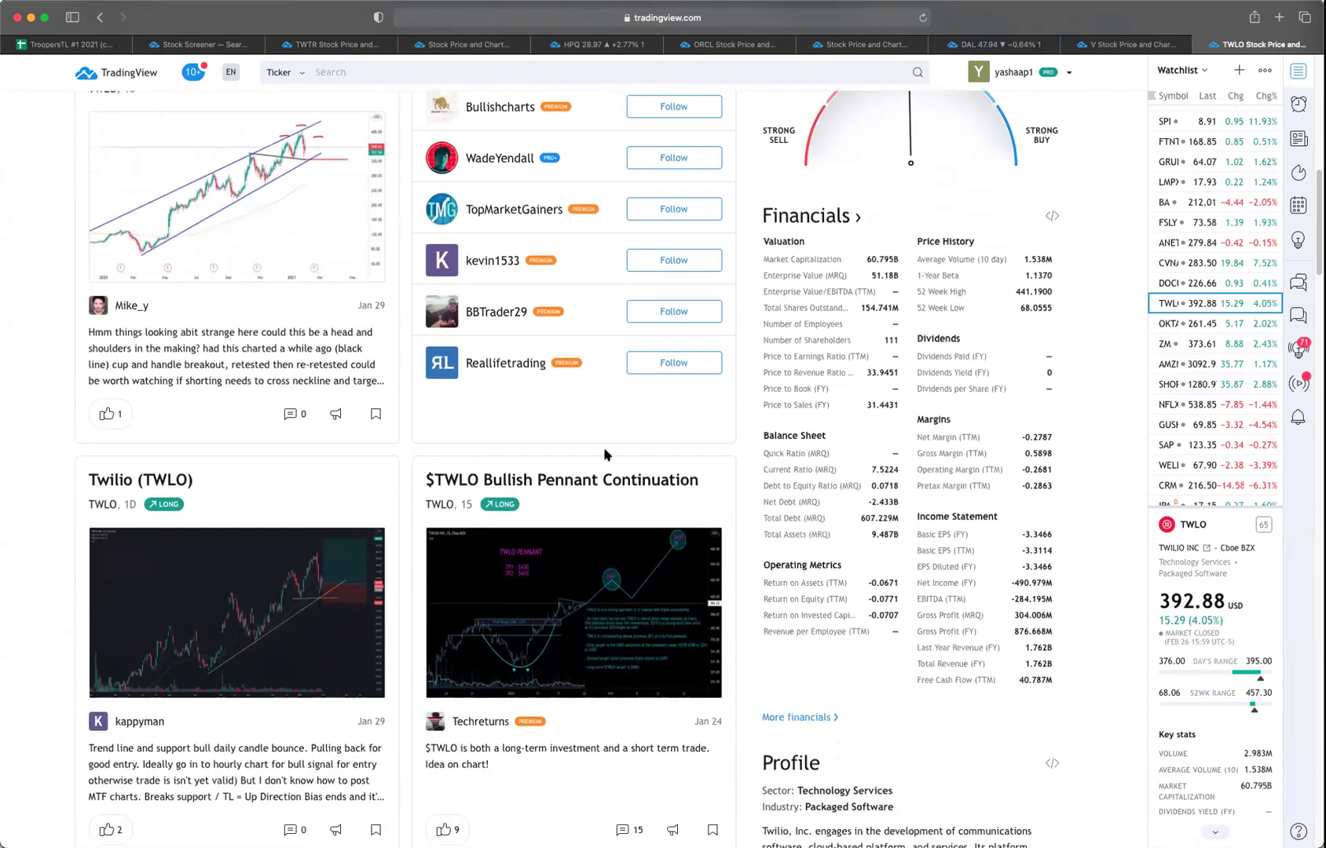
scroll(752, 449, up, 1)
scroll(752, 449, up, 3)
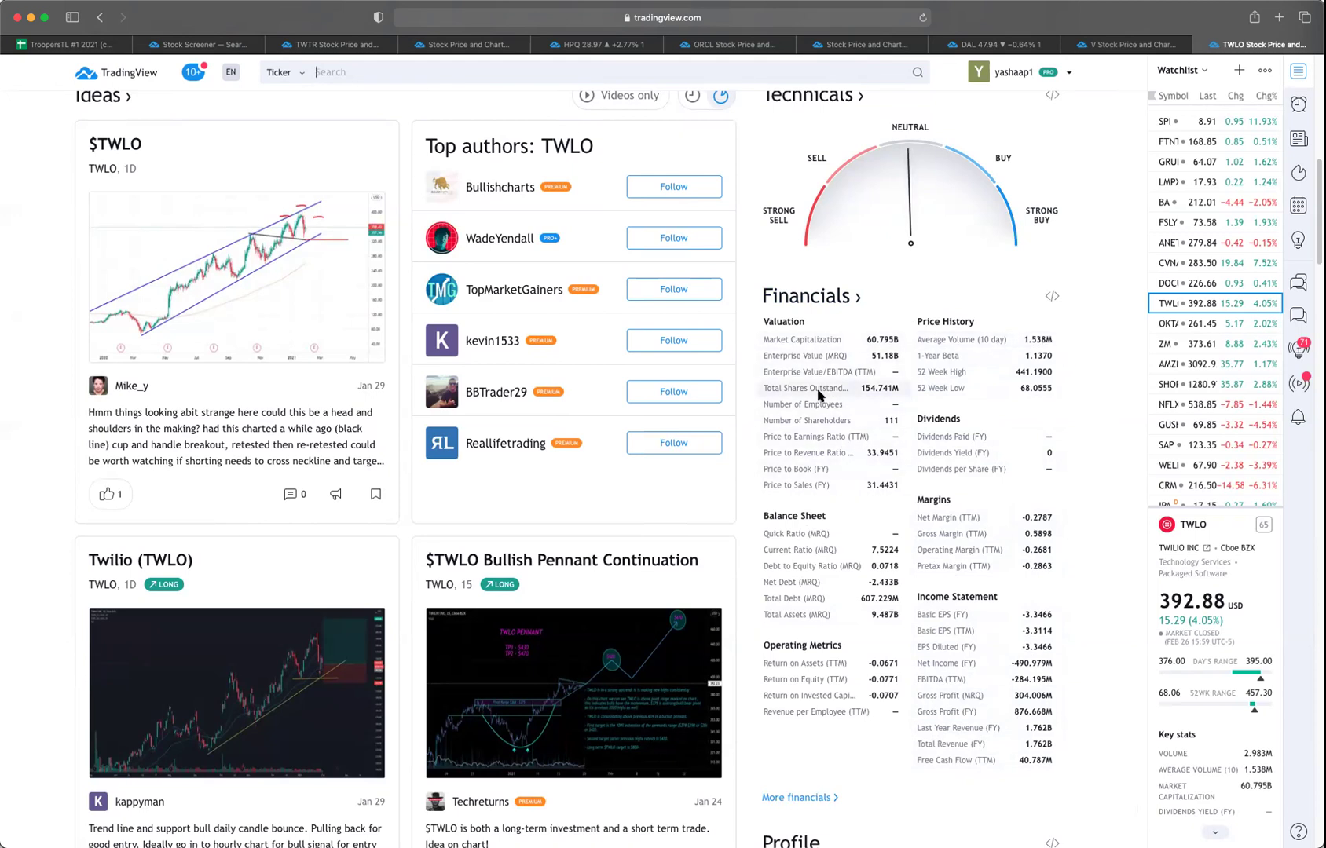
key(/)
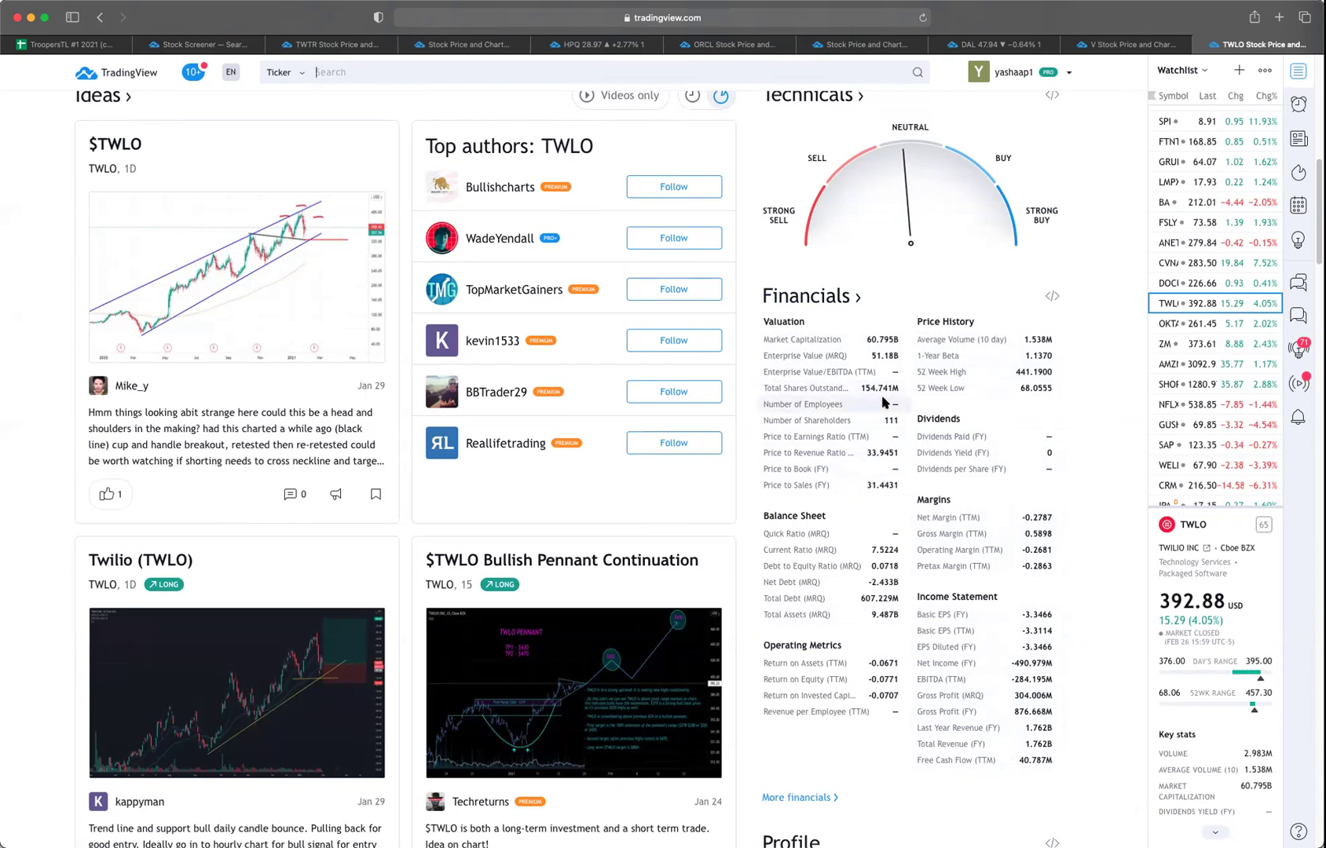
scroll(880, 613, down, 1)
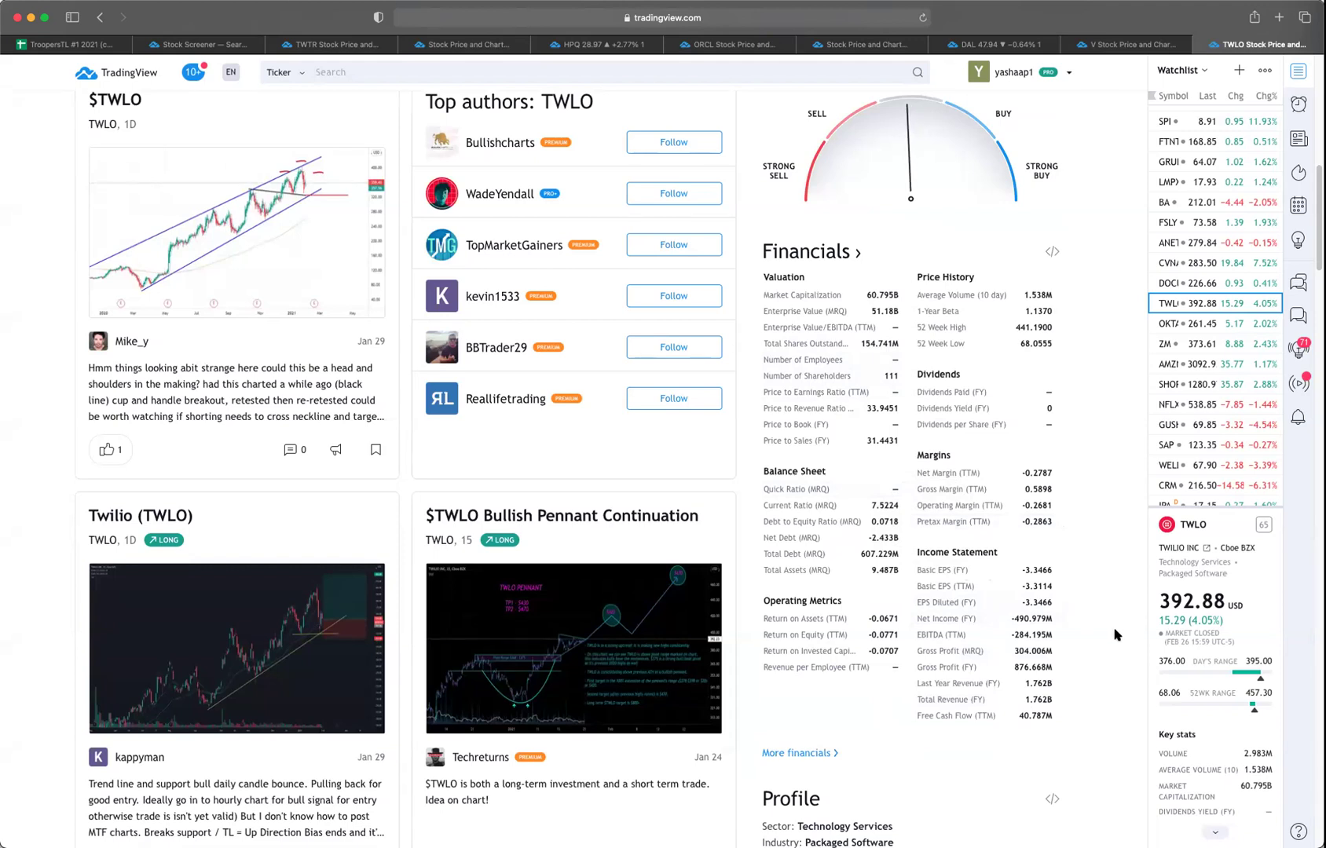
scroll(1114, 634, down, 1)
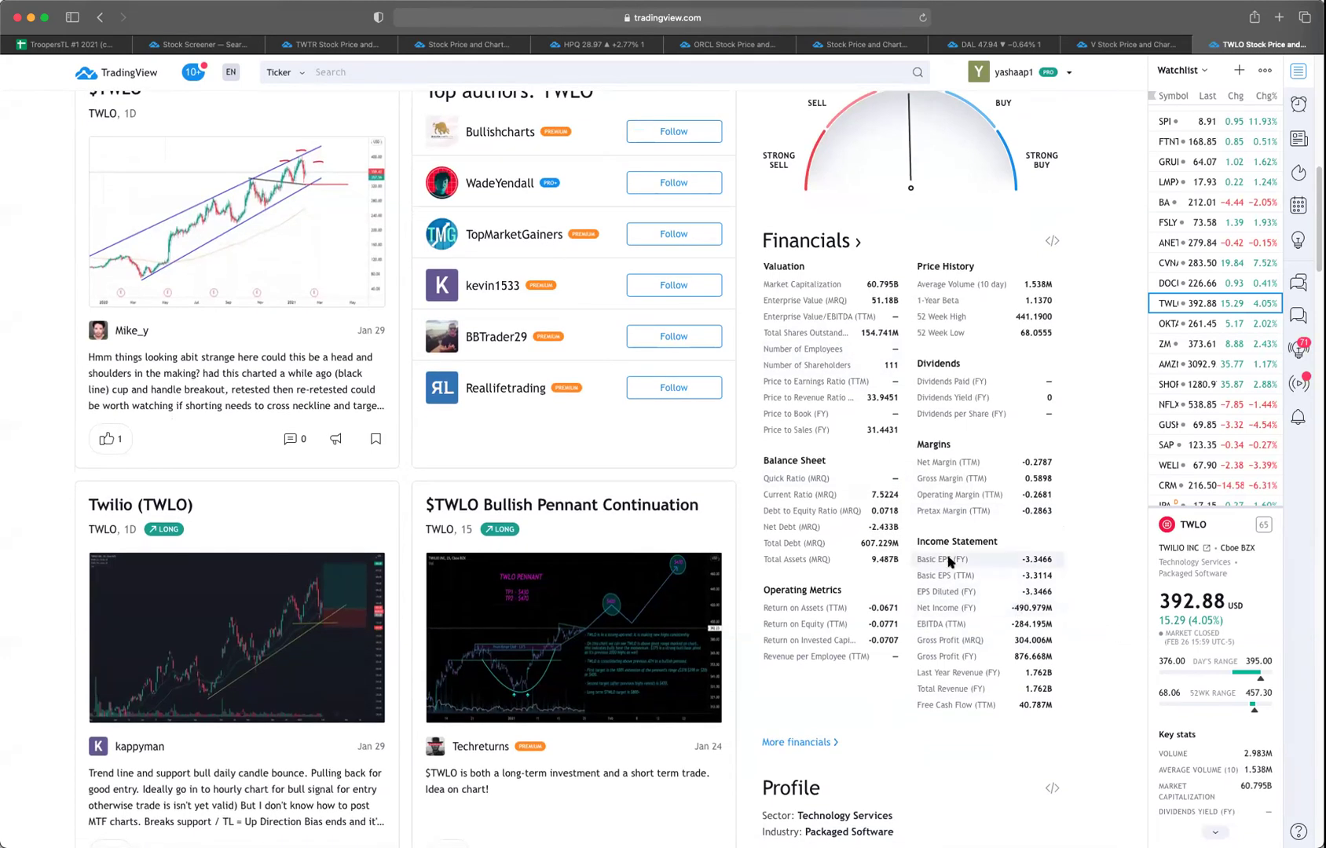
scroll(884, 544, up, 3)
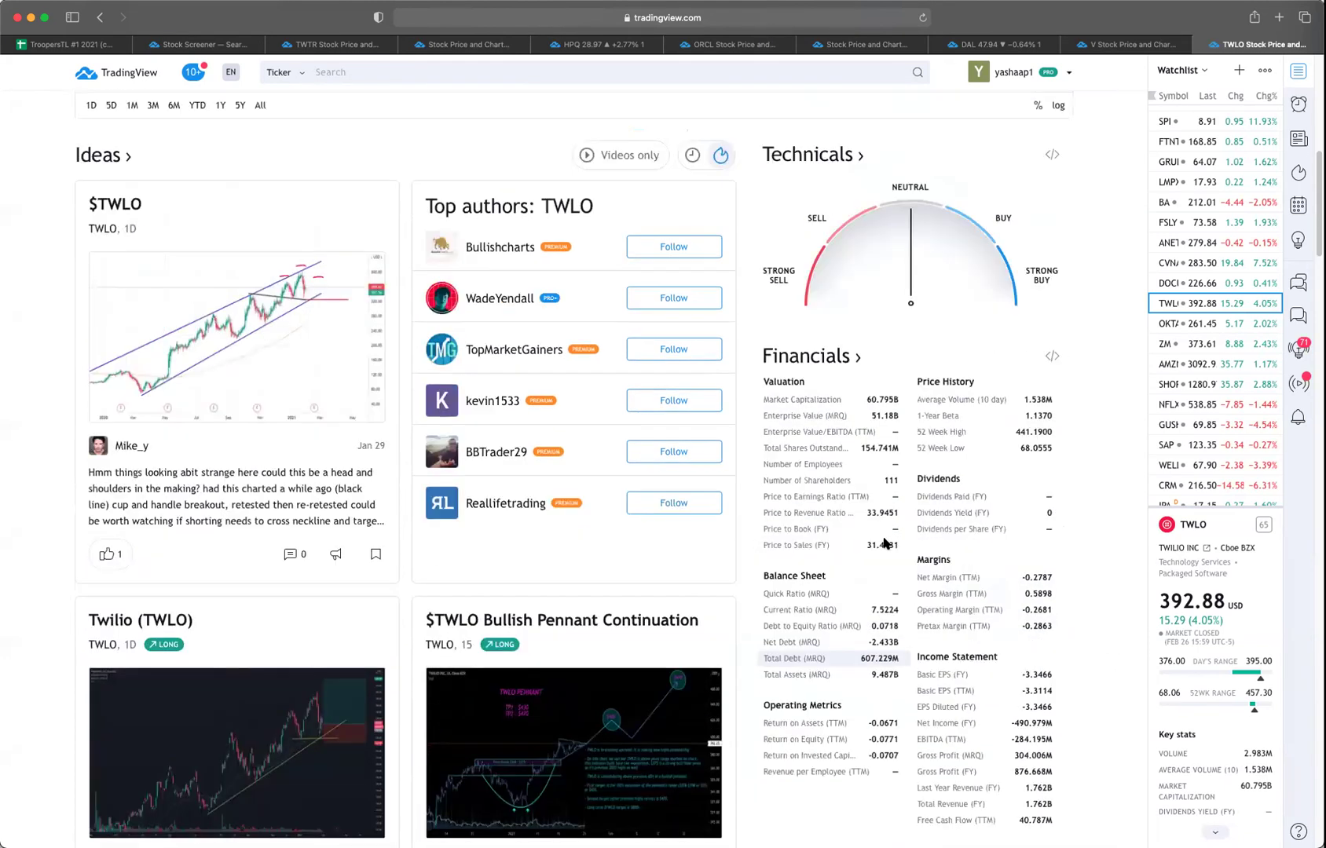
scroll(914, 463, up, 6)
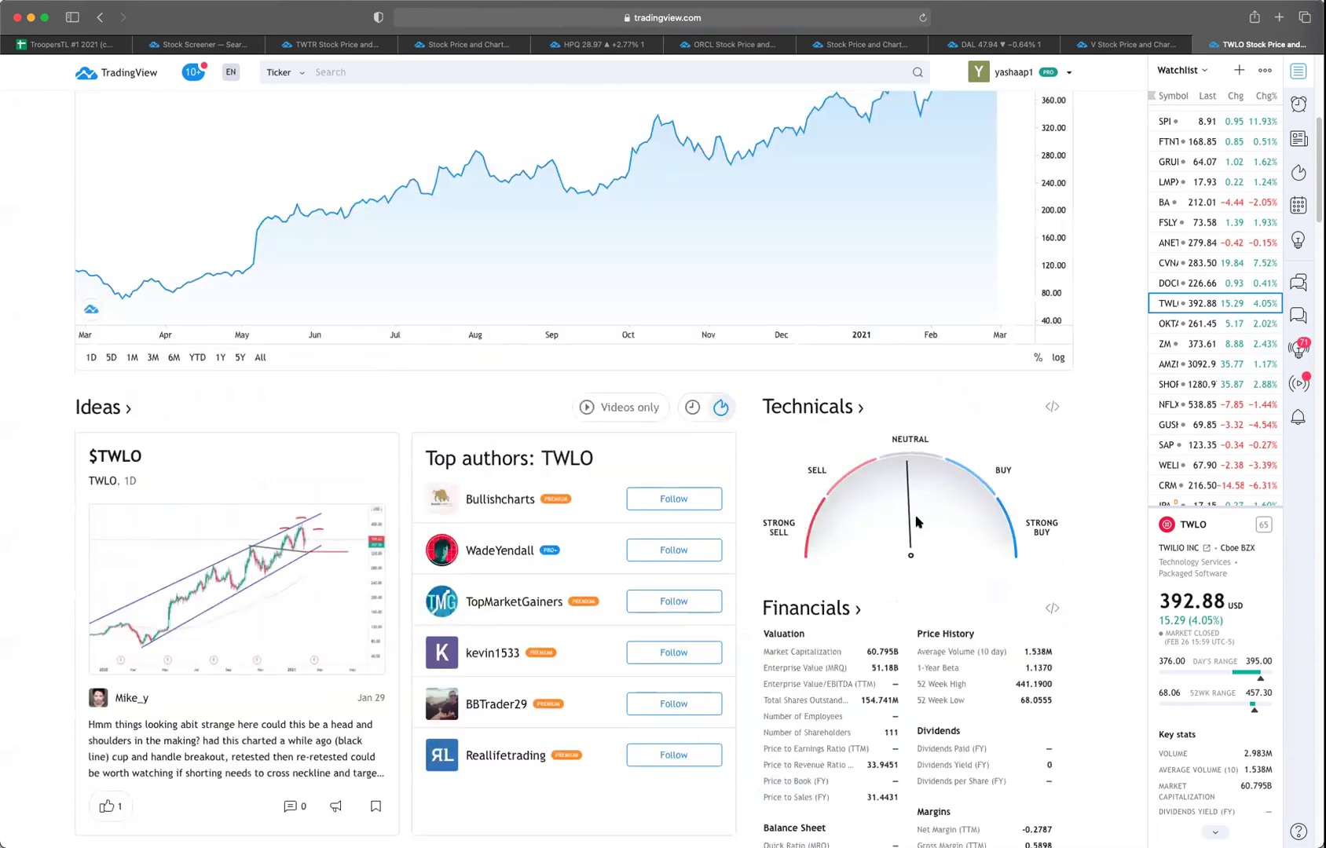
Step: Read the TWLO company profile and browse its news stories and further trading ideas
scroll(917, 522, down, 3)
scroll(918, 522, down, 20)
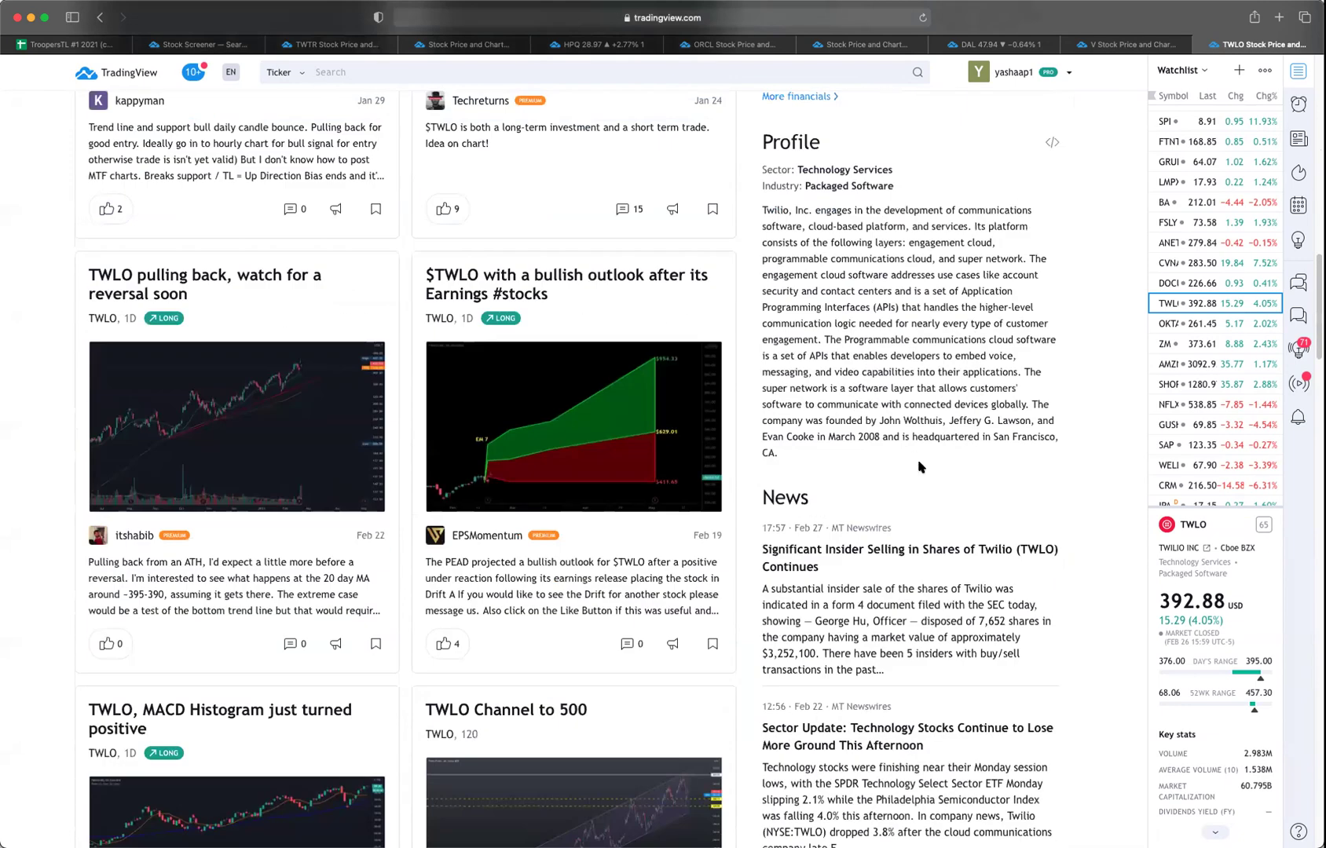
scroll(855, 574, down, 5)
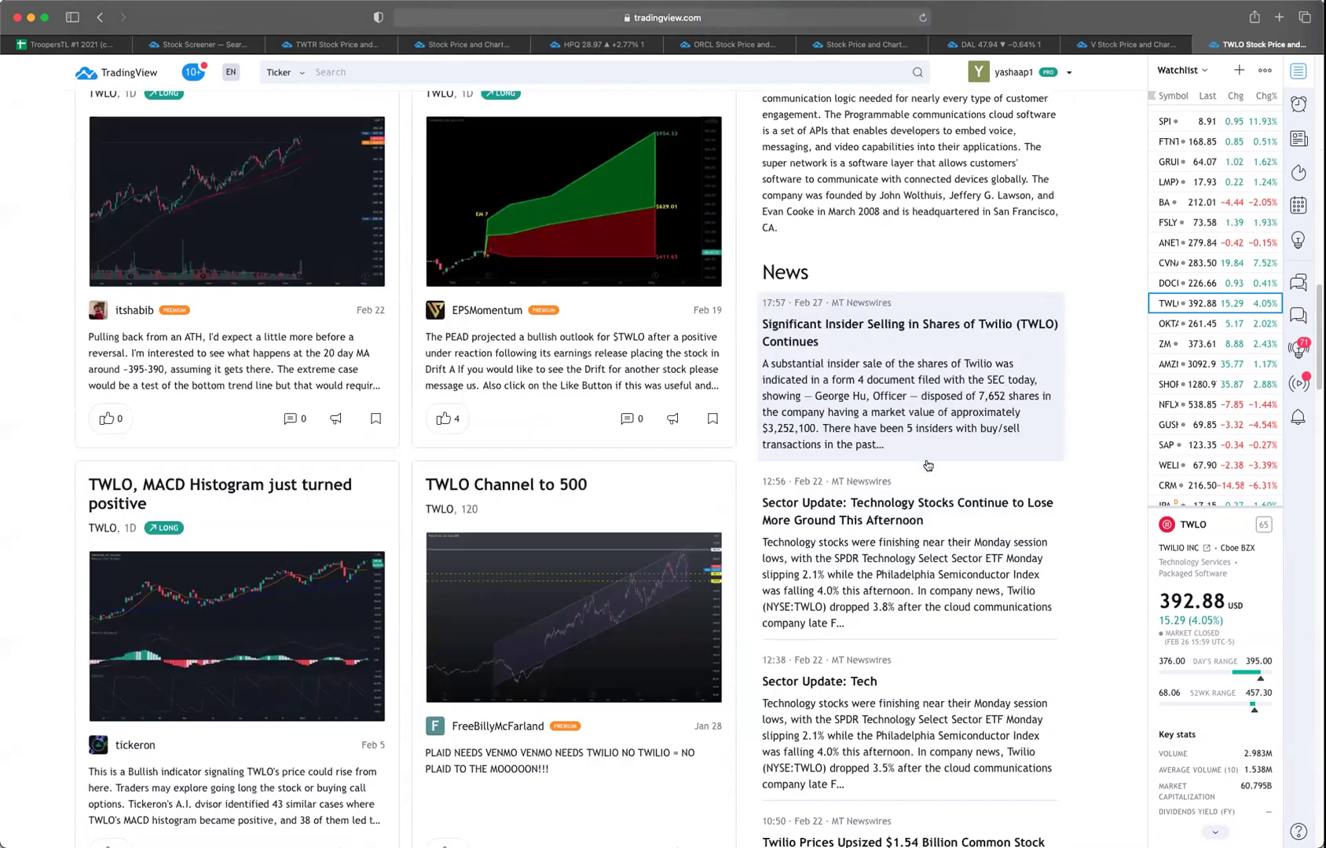
scroll(925, 587, down, 10)
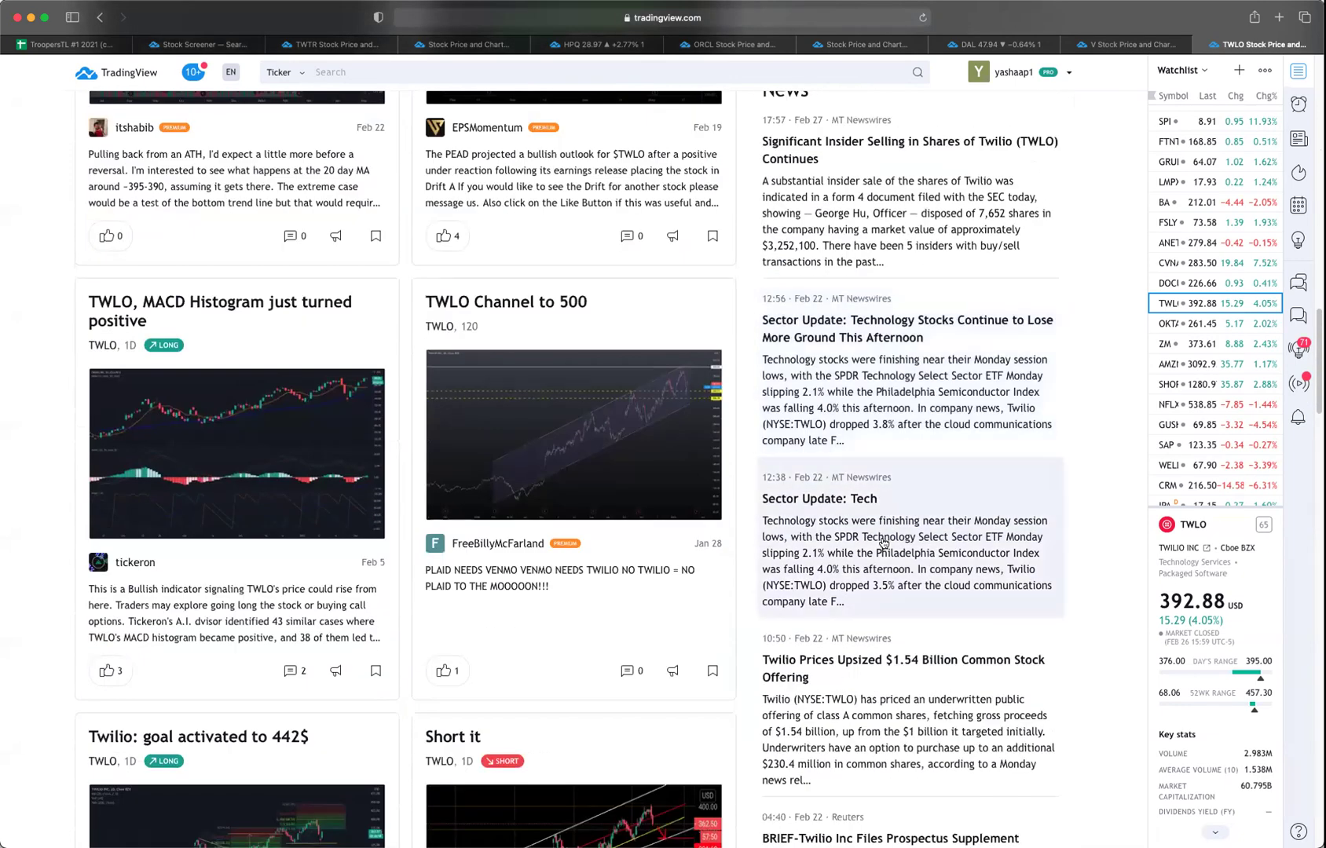
scroll(882, 544, down, 8)
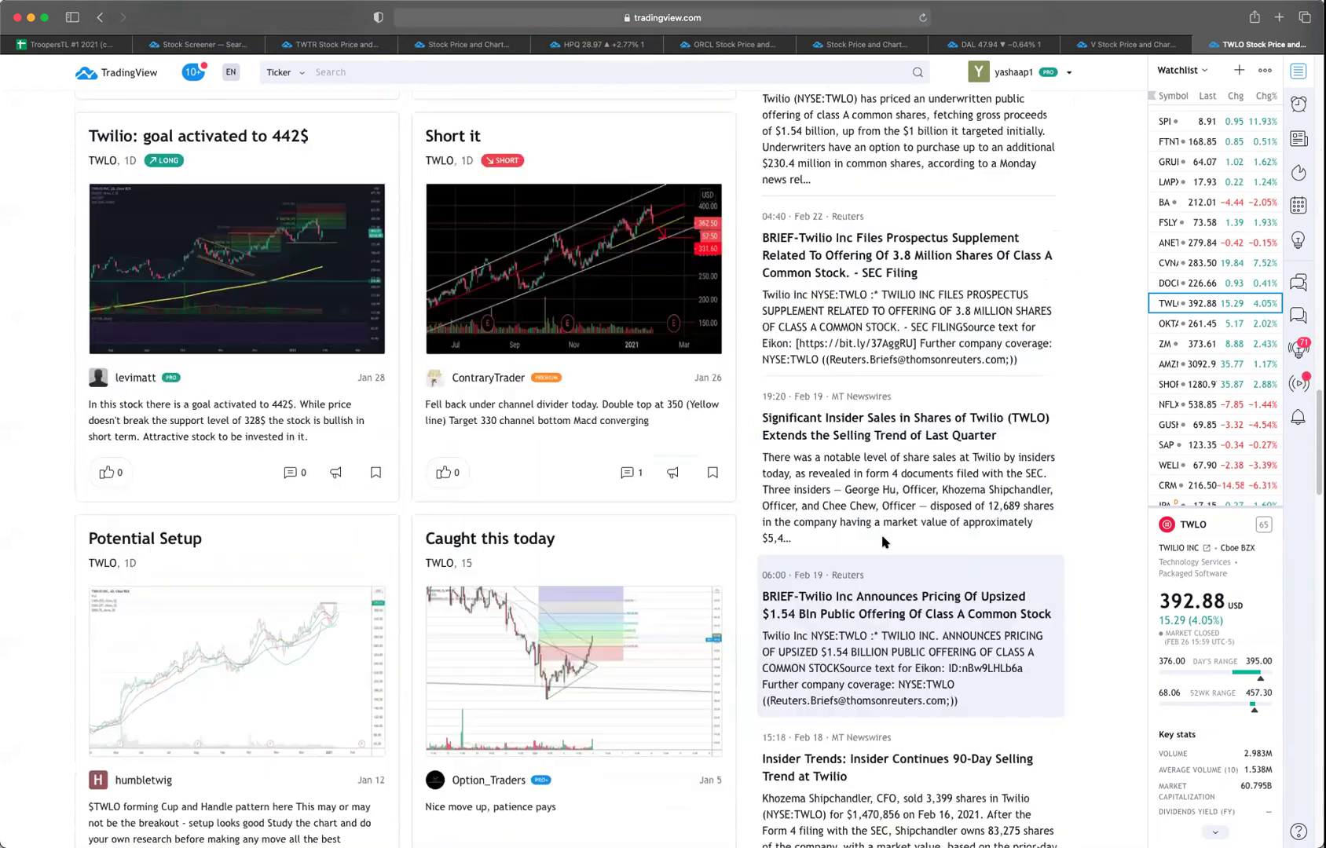
Step: Open TWLO's detailed financials, view the annual overview and income statement, and return to the Stock Screener
scroll(883, 542, up, 20)
click(832, 465)
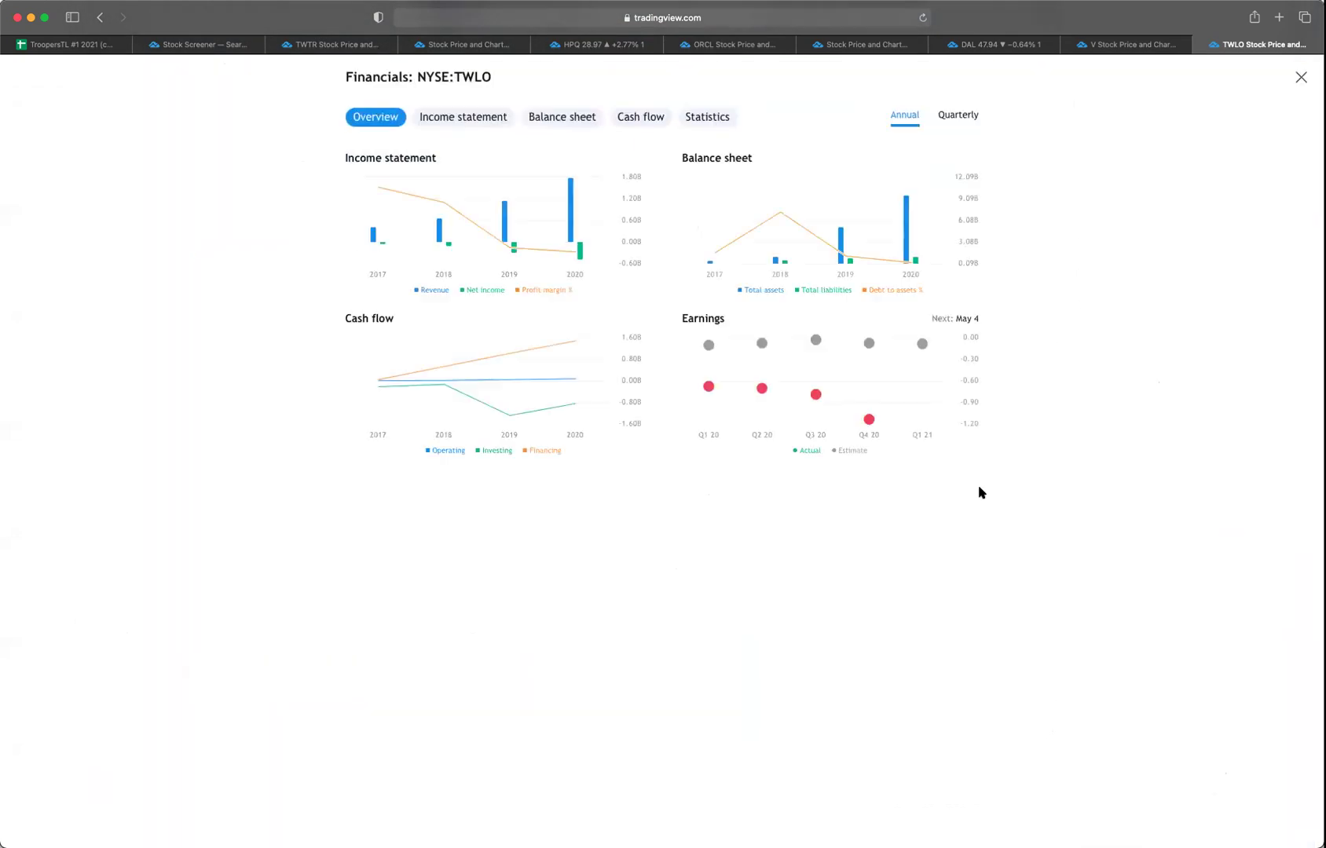
mouse_move(429, 396)
click(467, 119)
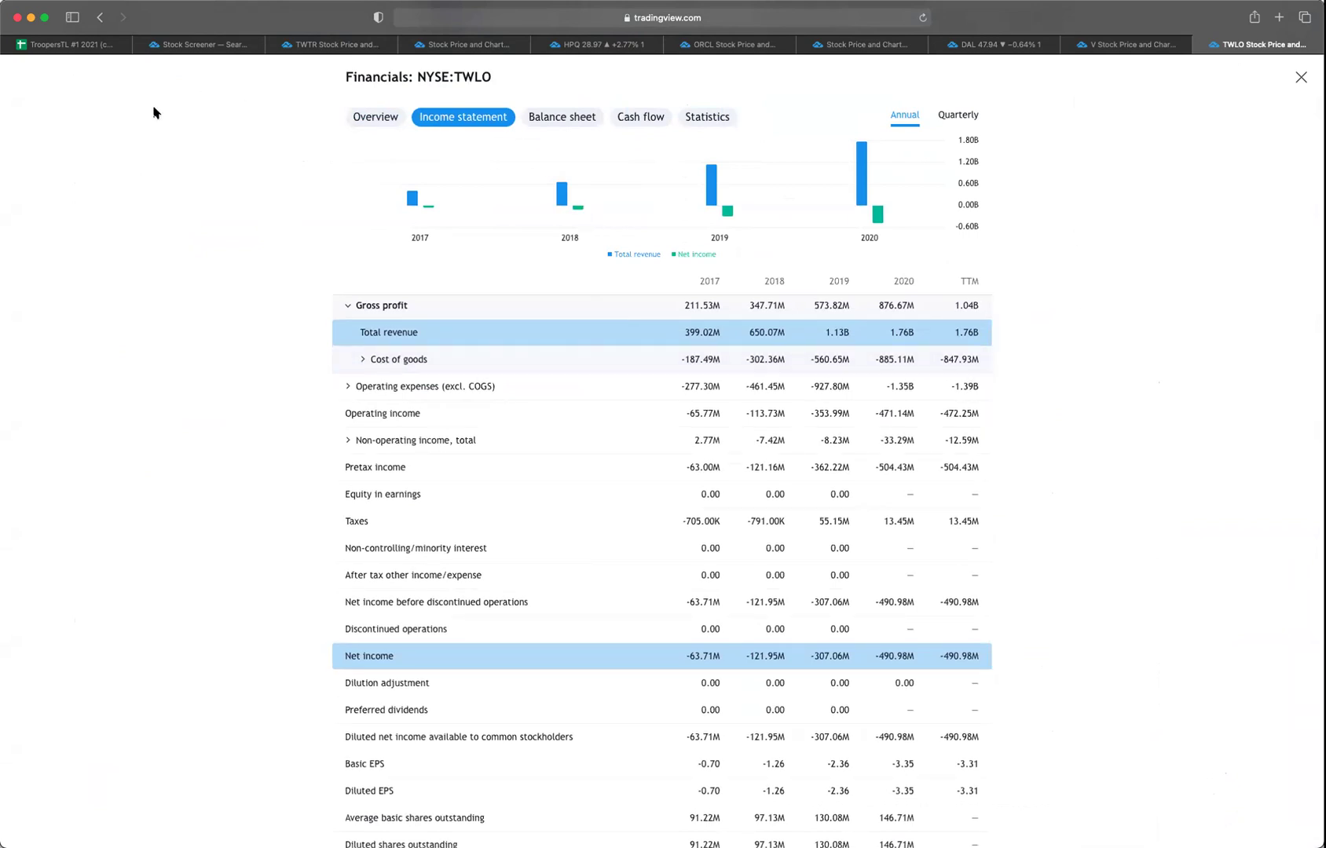
click(100, 18)
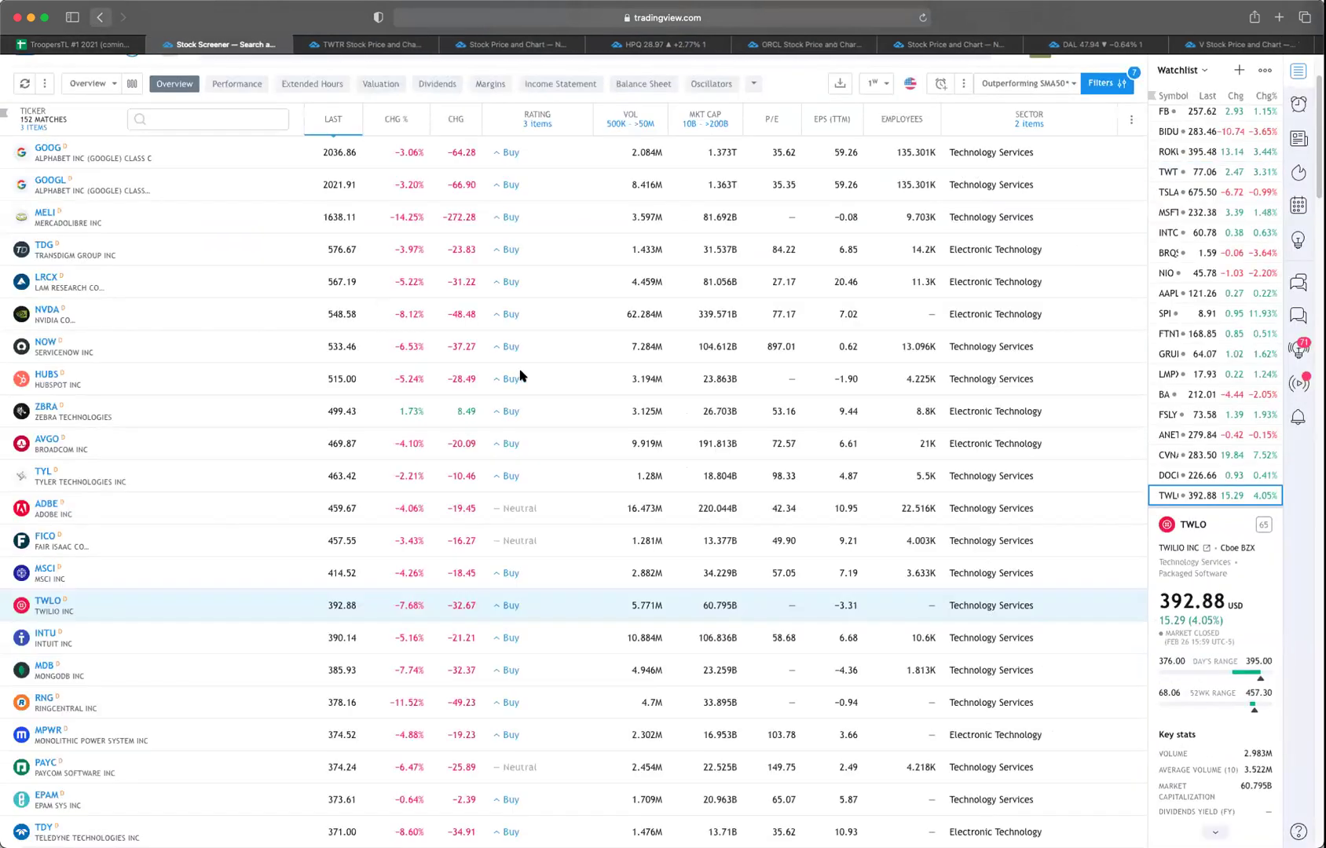
Step: View the screener's available time intervals and automatic refresh options without changing them
scroll(520, 376, up, 3)
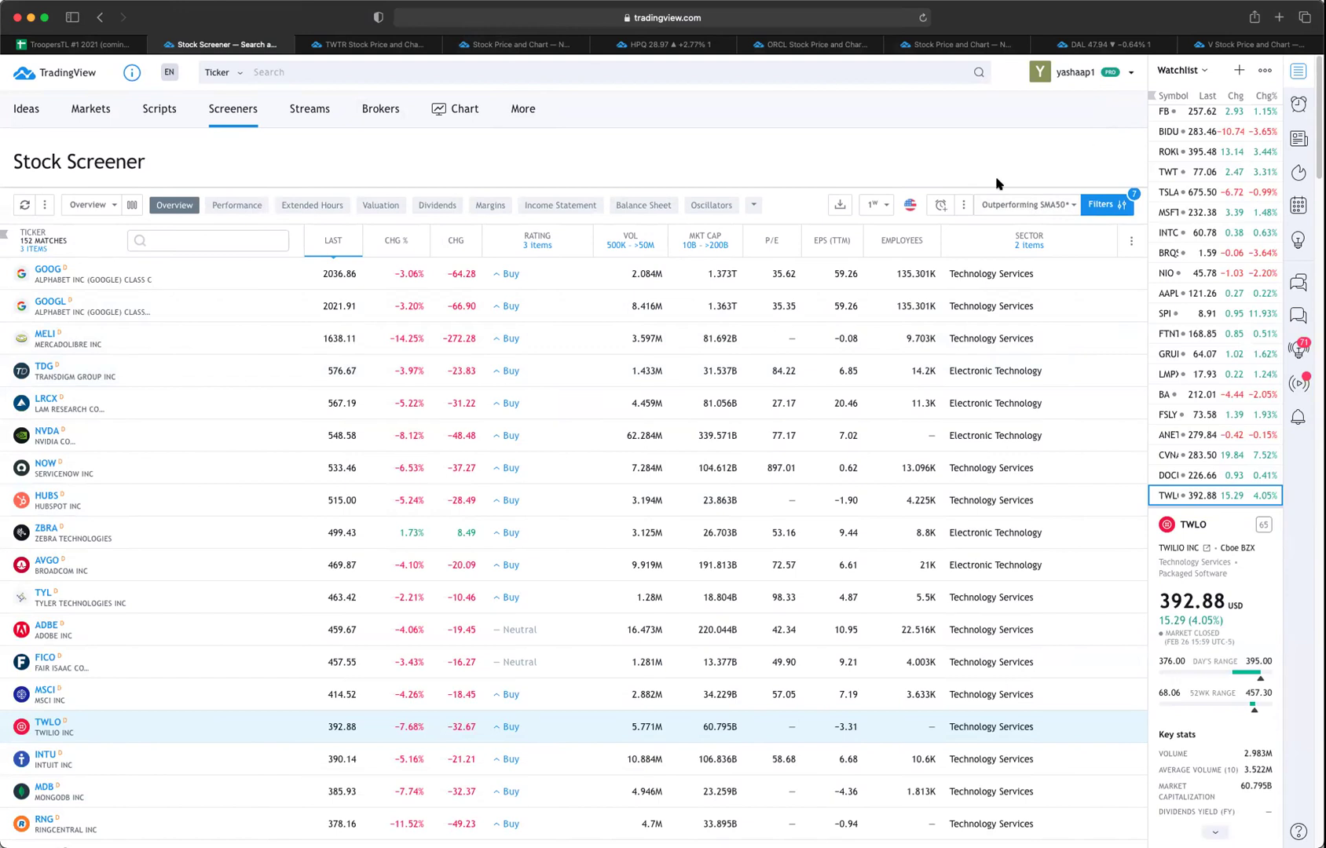
click(885, 209)
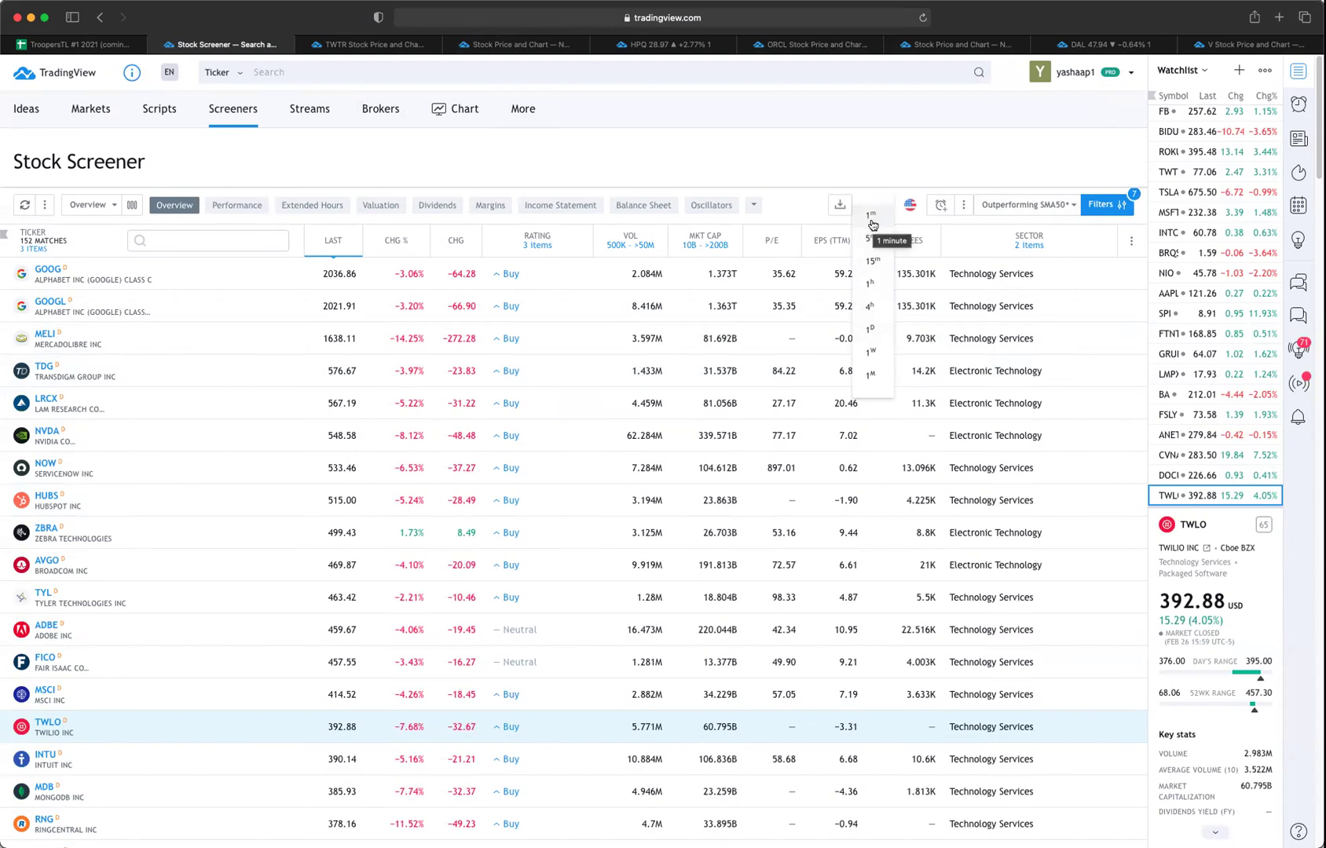
click(45, 205)
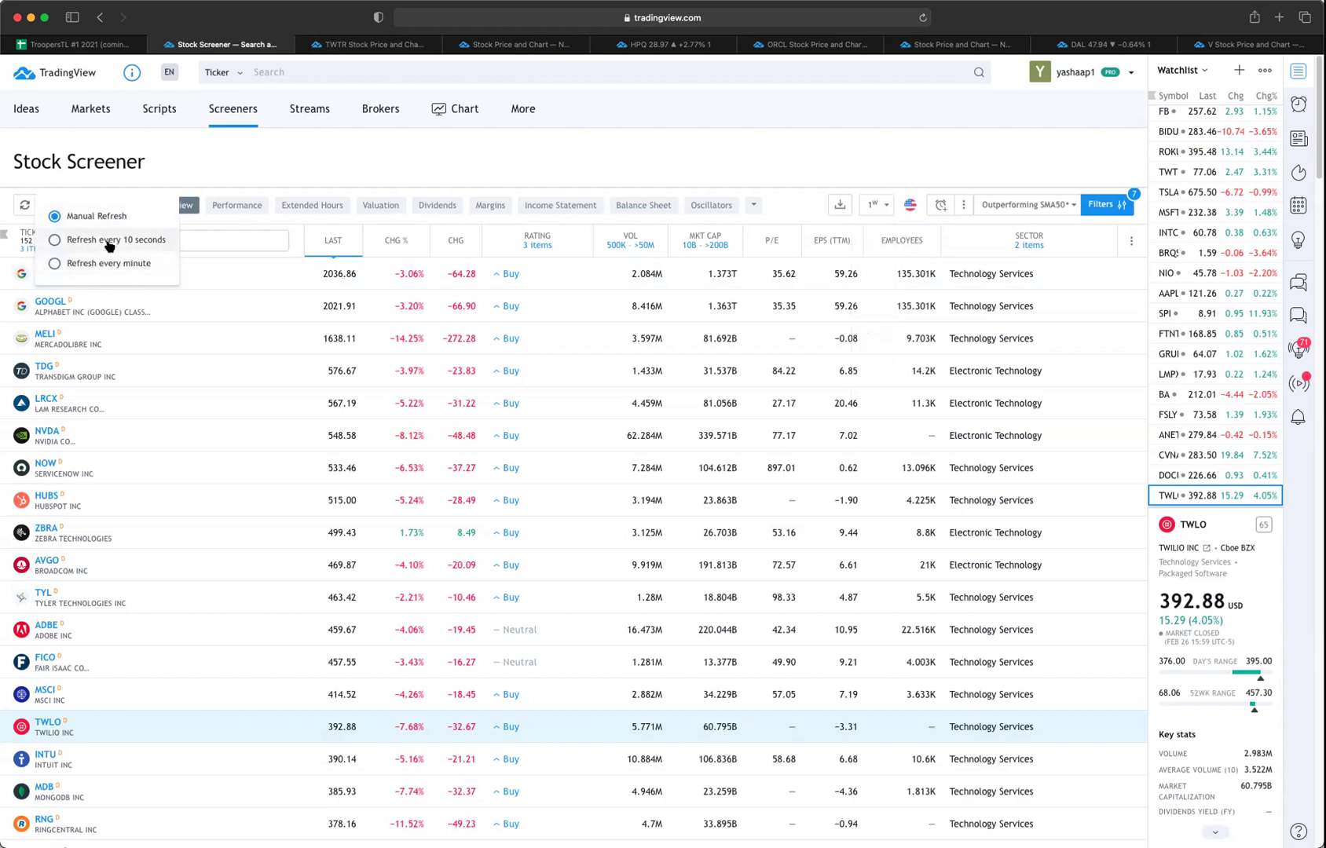
click(585, 187)
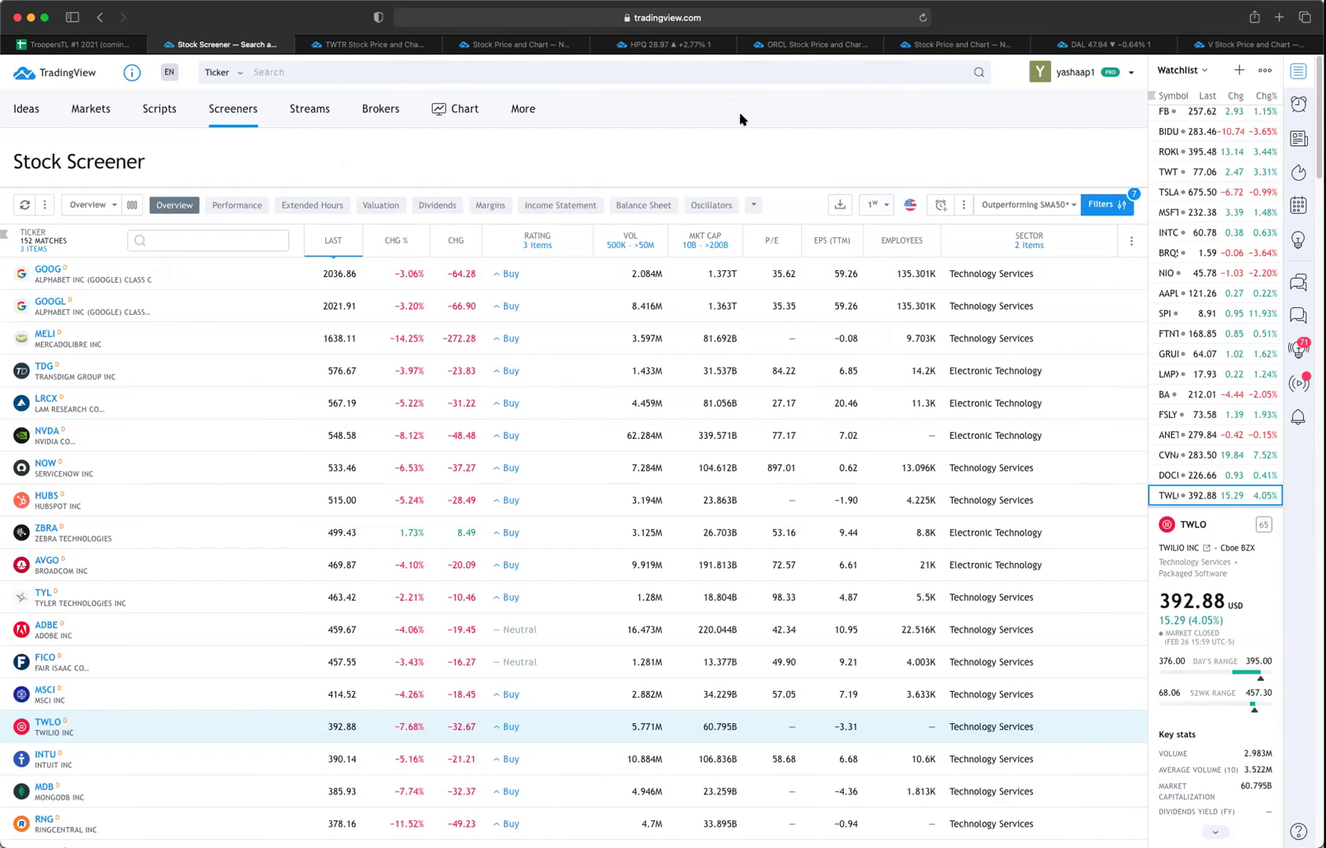
Step: Set the screener's time interval to 1 month, and view the alert settings for the Outperforming SMA50 screen without enabling an alert
click(883, 214)
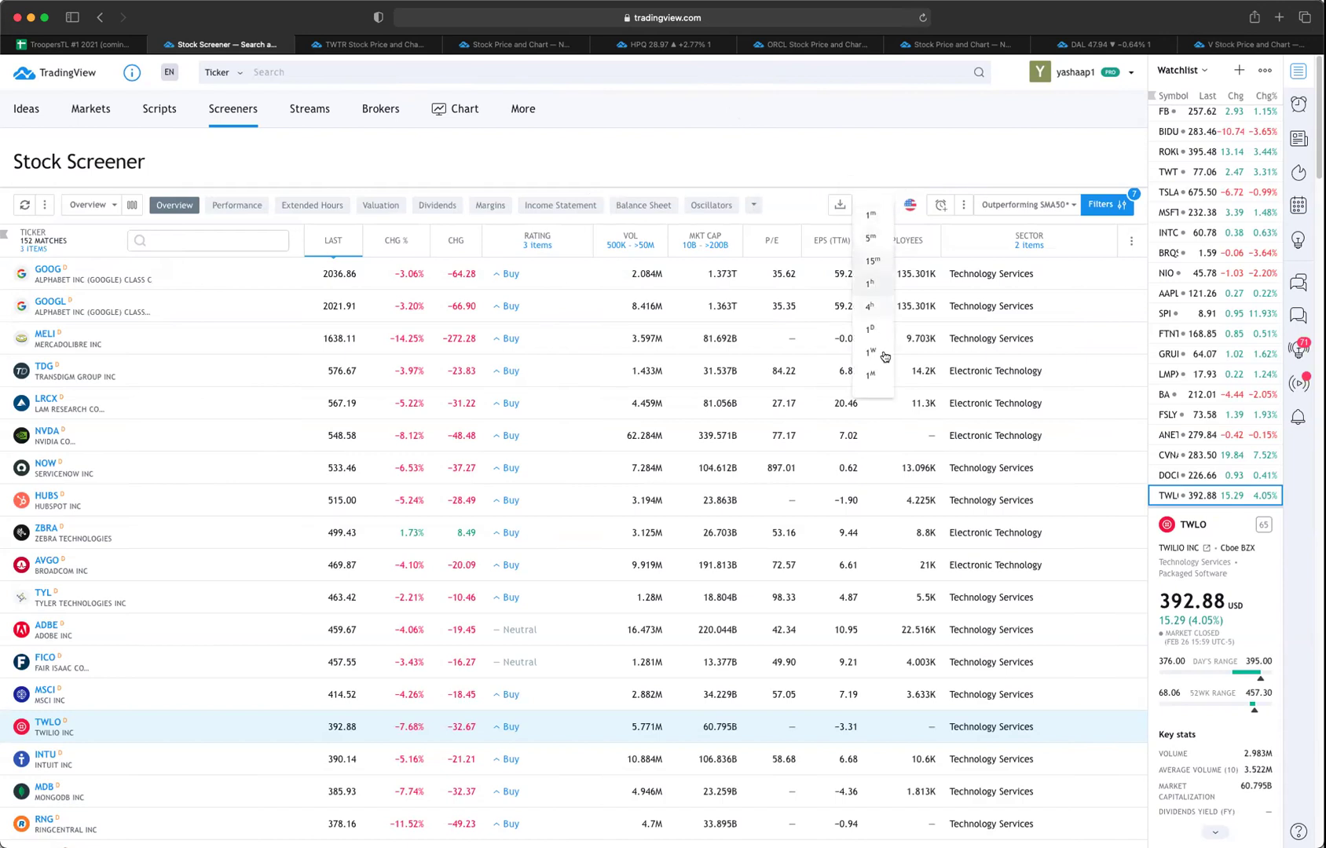
click(879, 381)
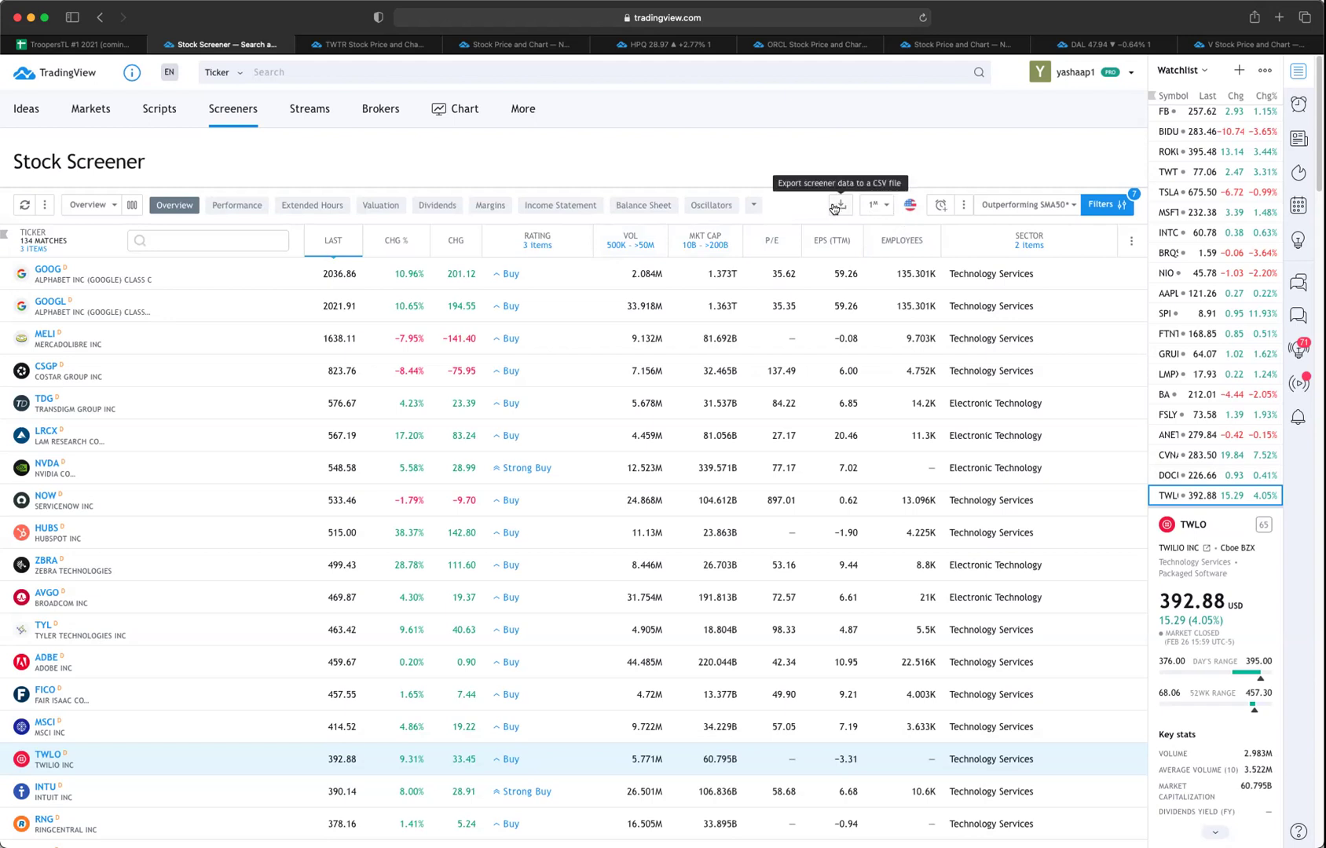
click(942, 209)
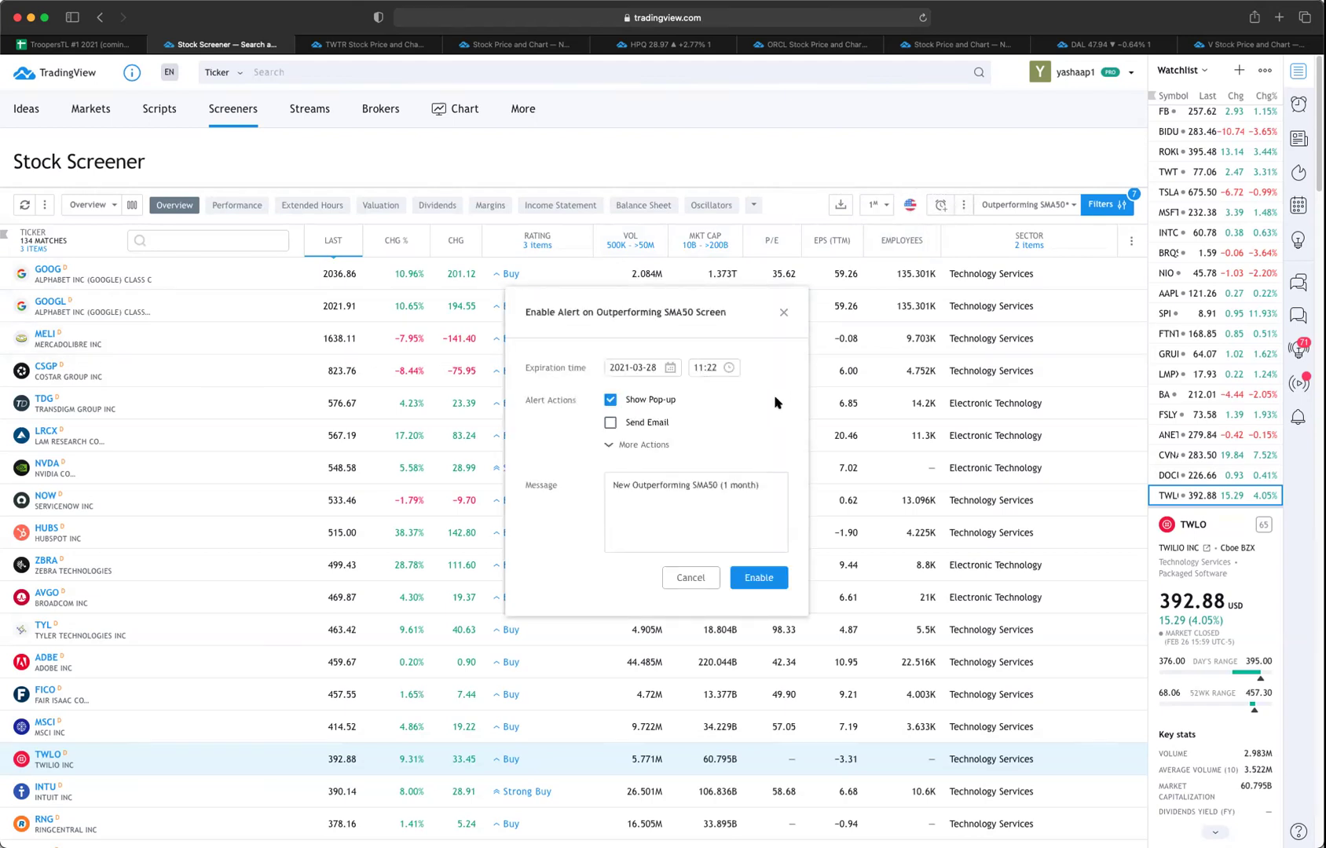
click(785, 313)
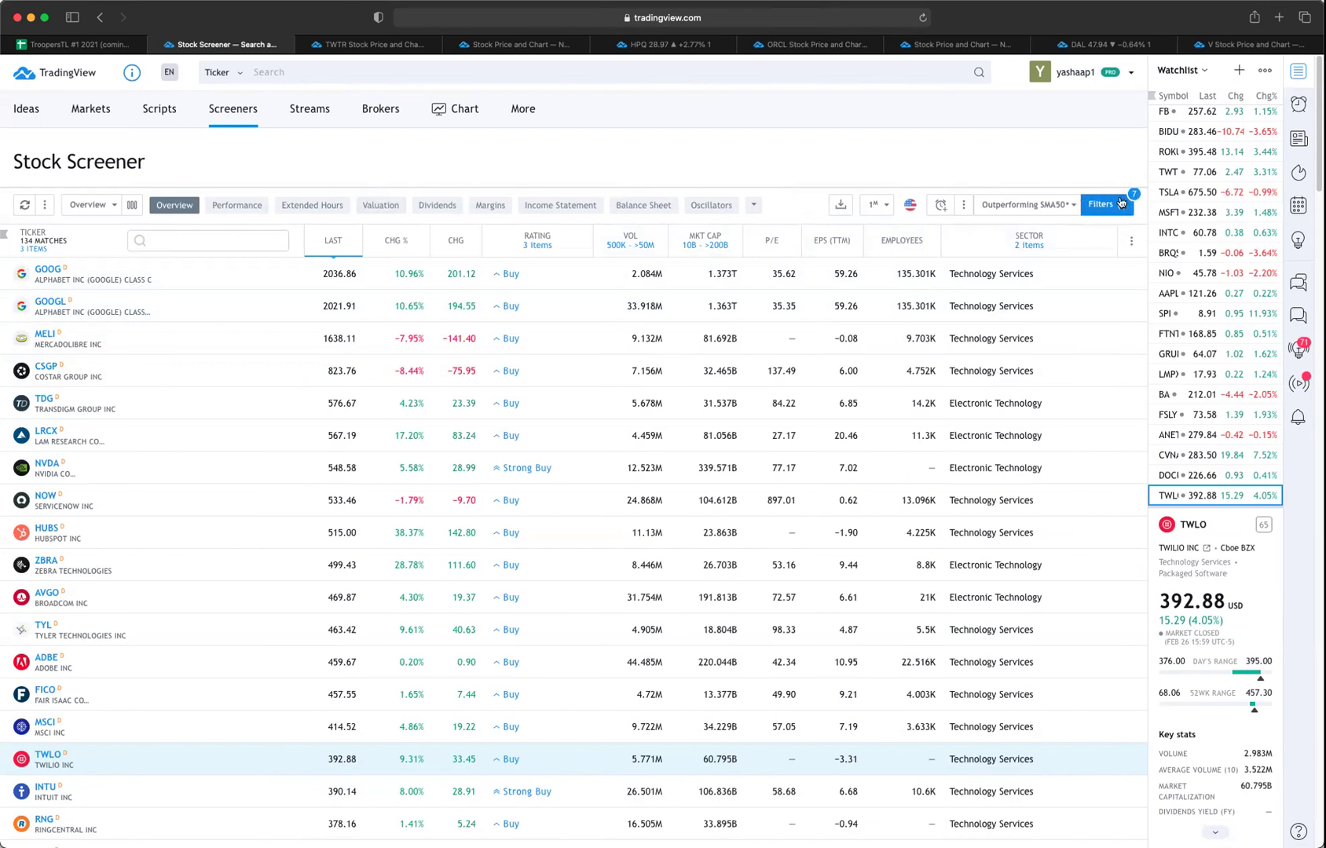
Step: Load the Top gainers preset screen without saving the changes to the current screen
click(1077, 205)
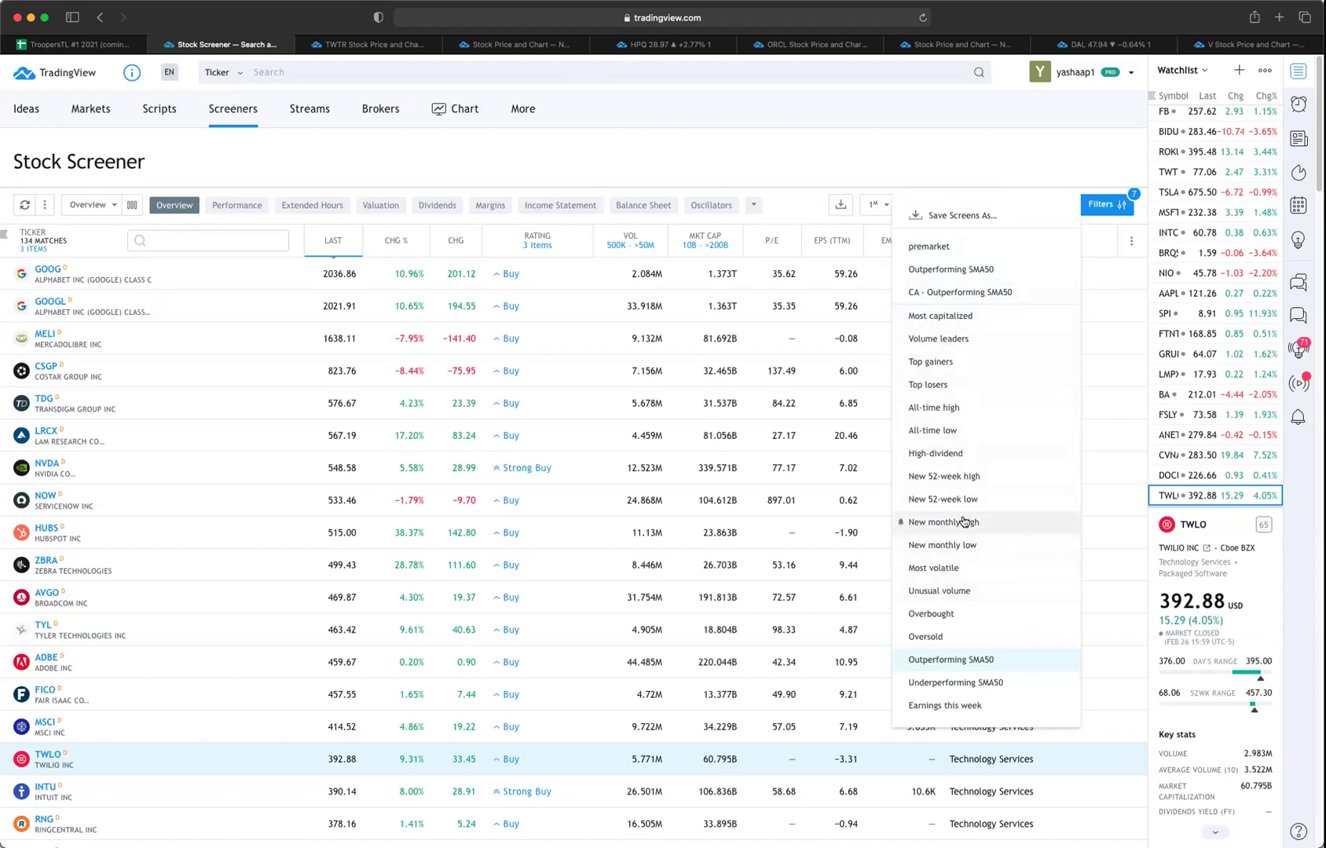
click(965, 382)
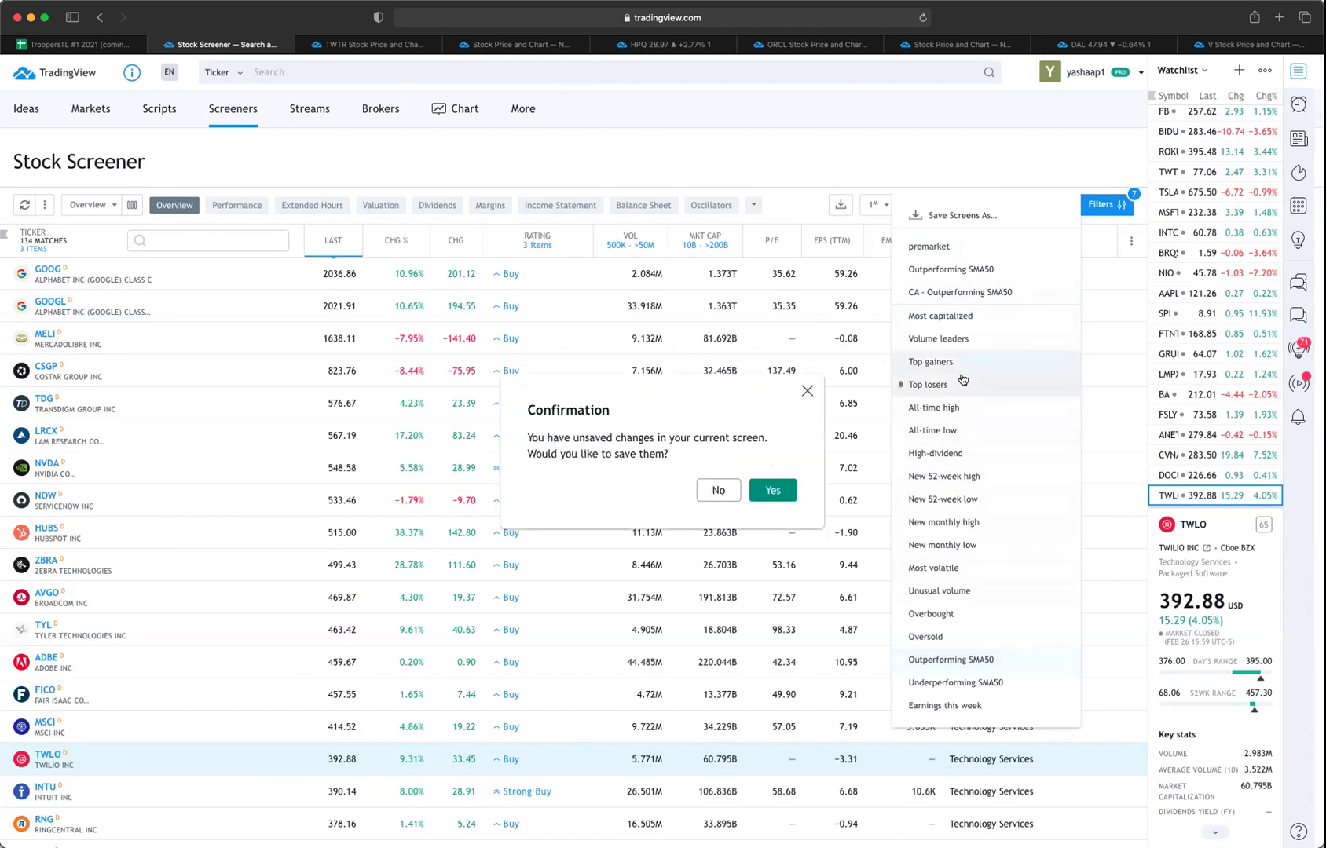
click(724, 496)
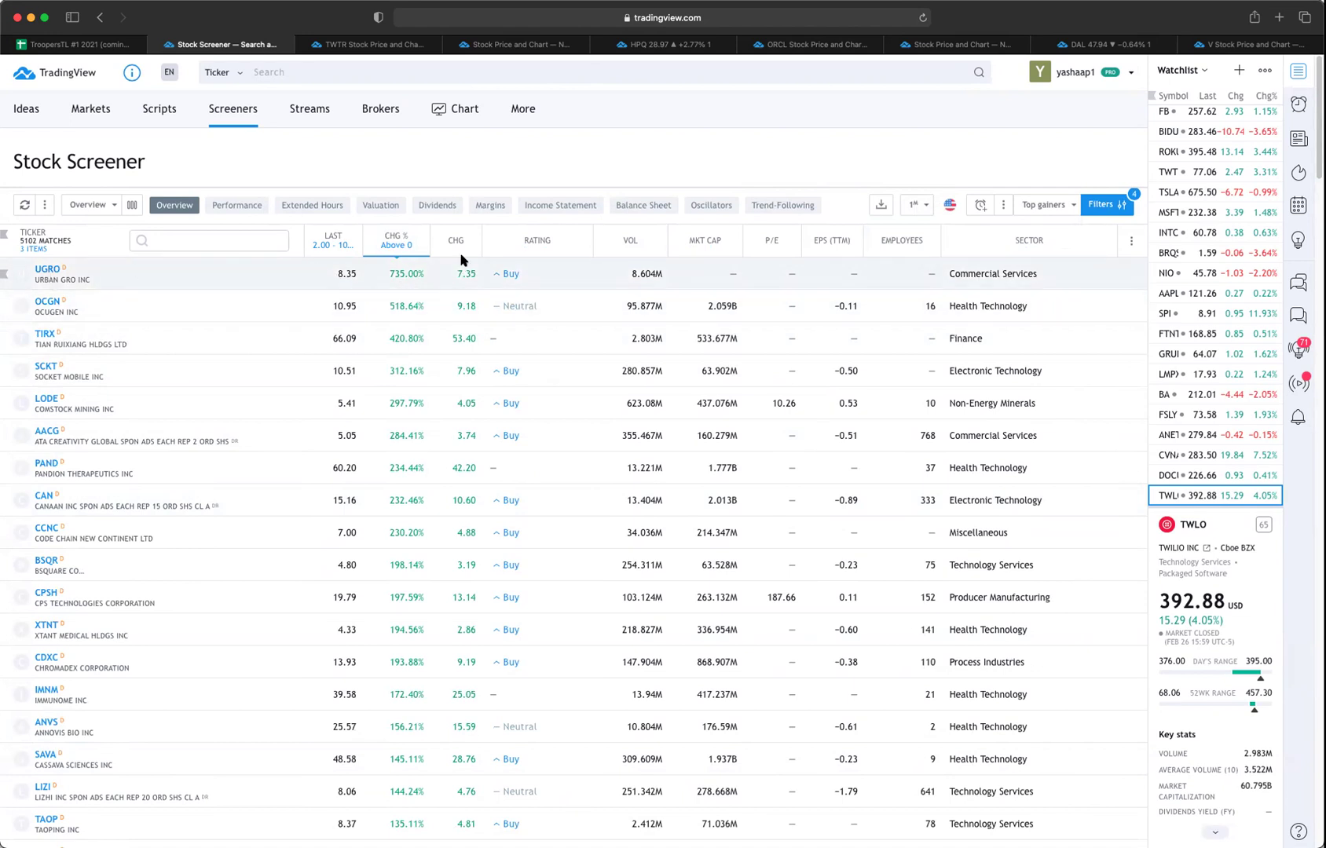
Step: View the UGRO stock page with its price chart and return to the top gainers results
click(47, 272)
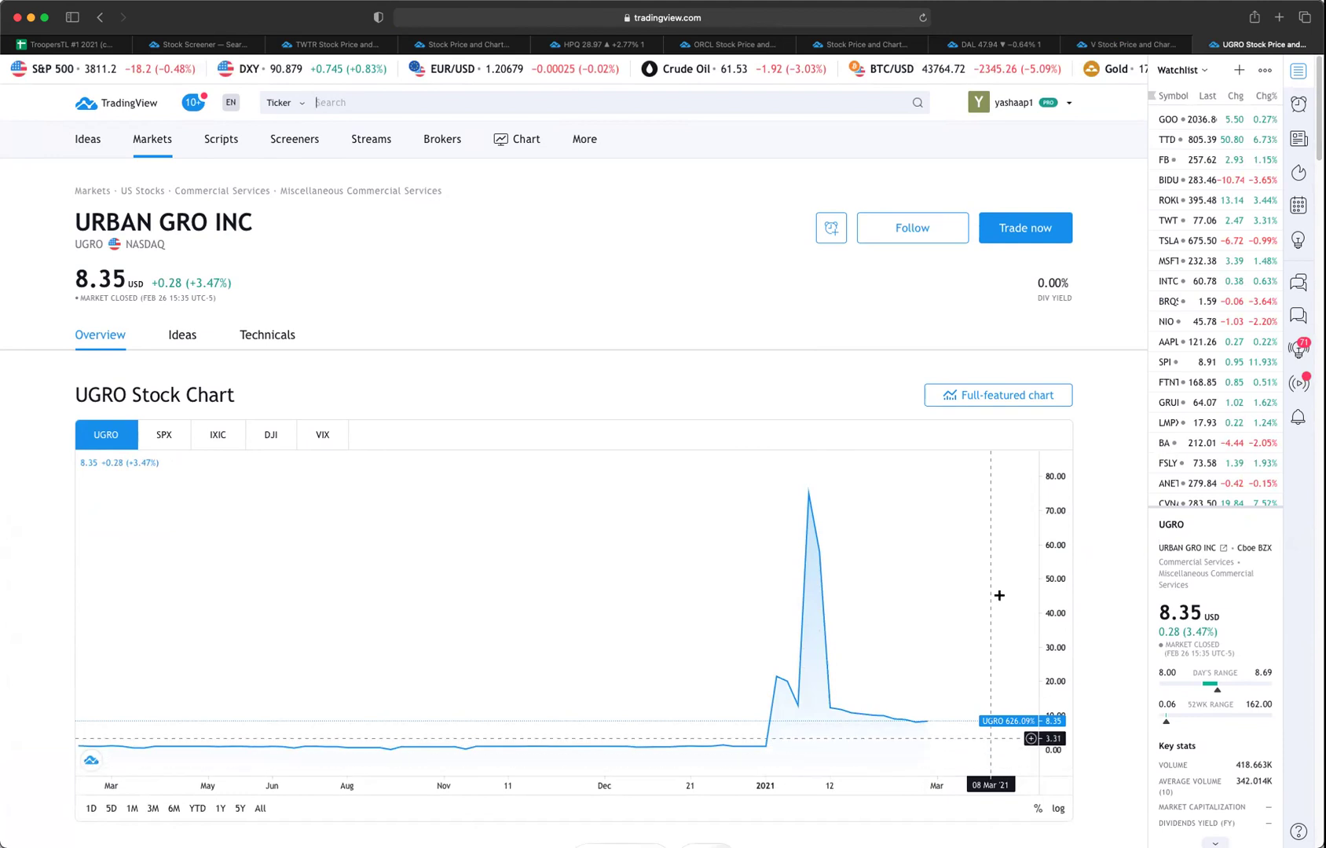
click(1200, 45)
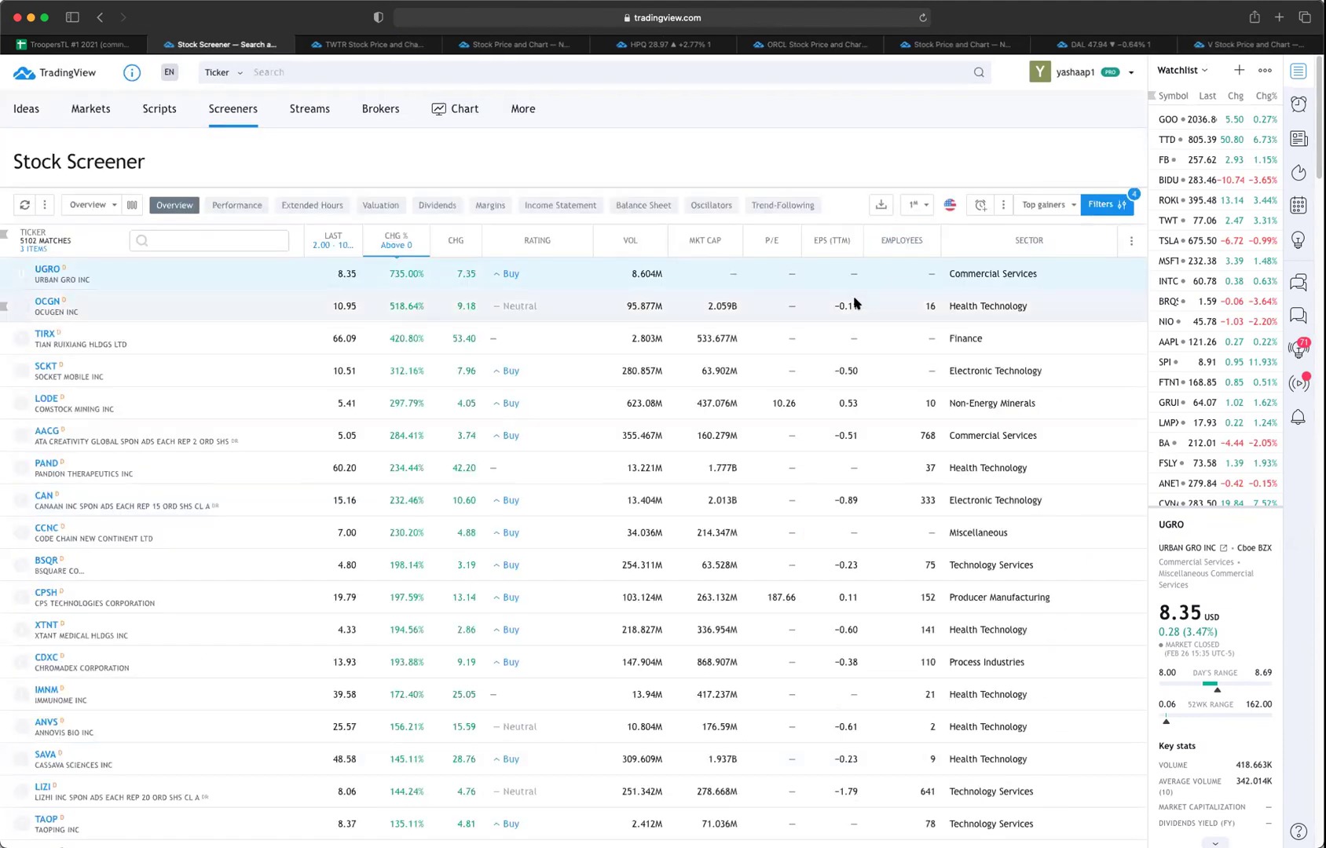
Step: Filter the top gainers to a minimum volume of 1M and a minimum market capitalization of 2B
click(1123, 205)
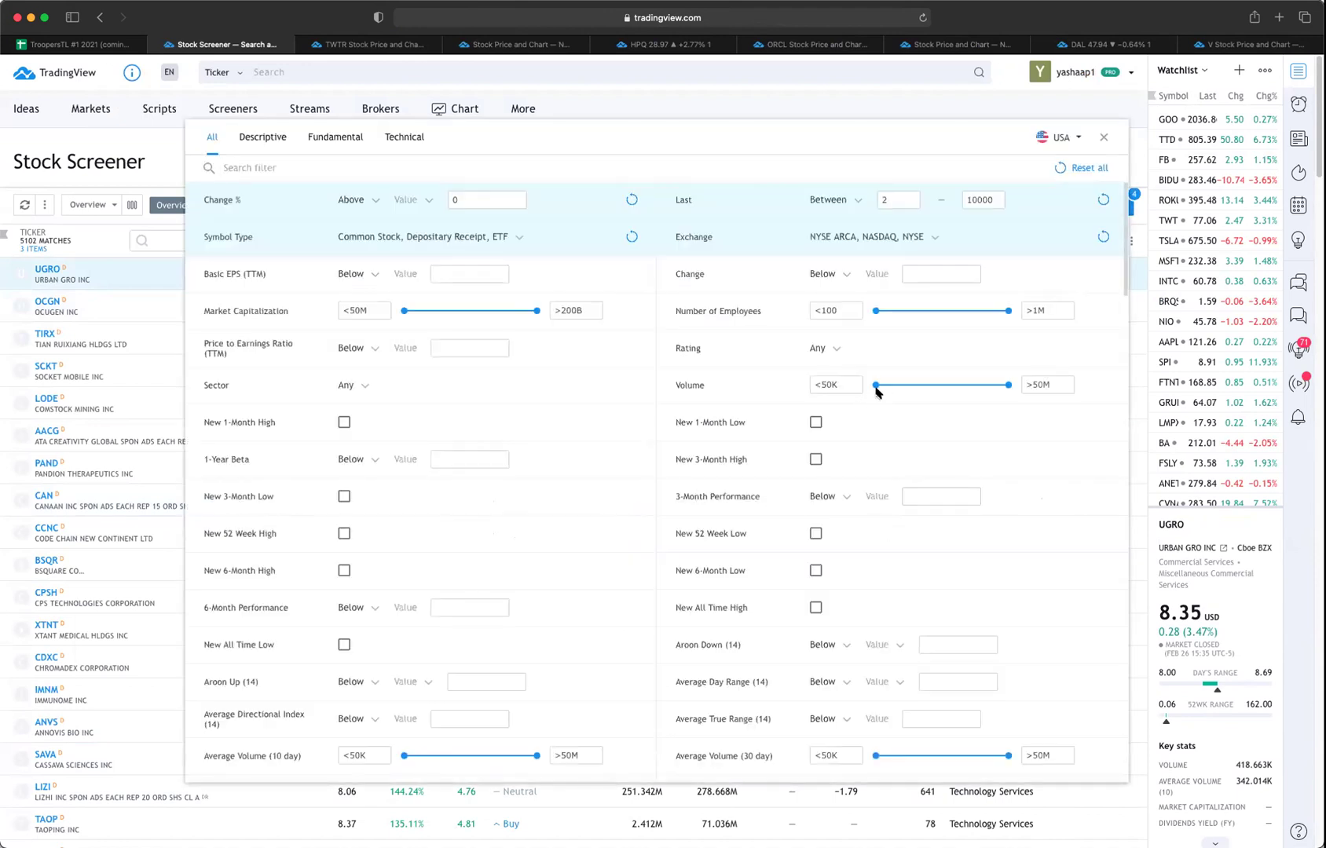
drag(892, 384, 944, 385)
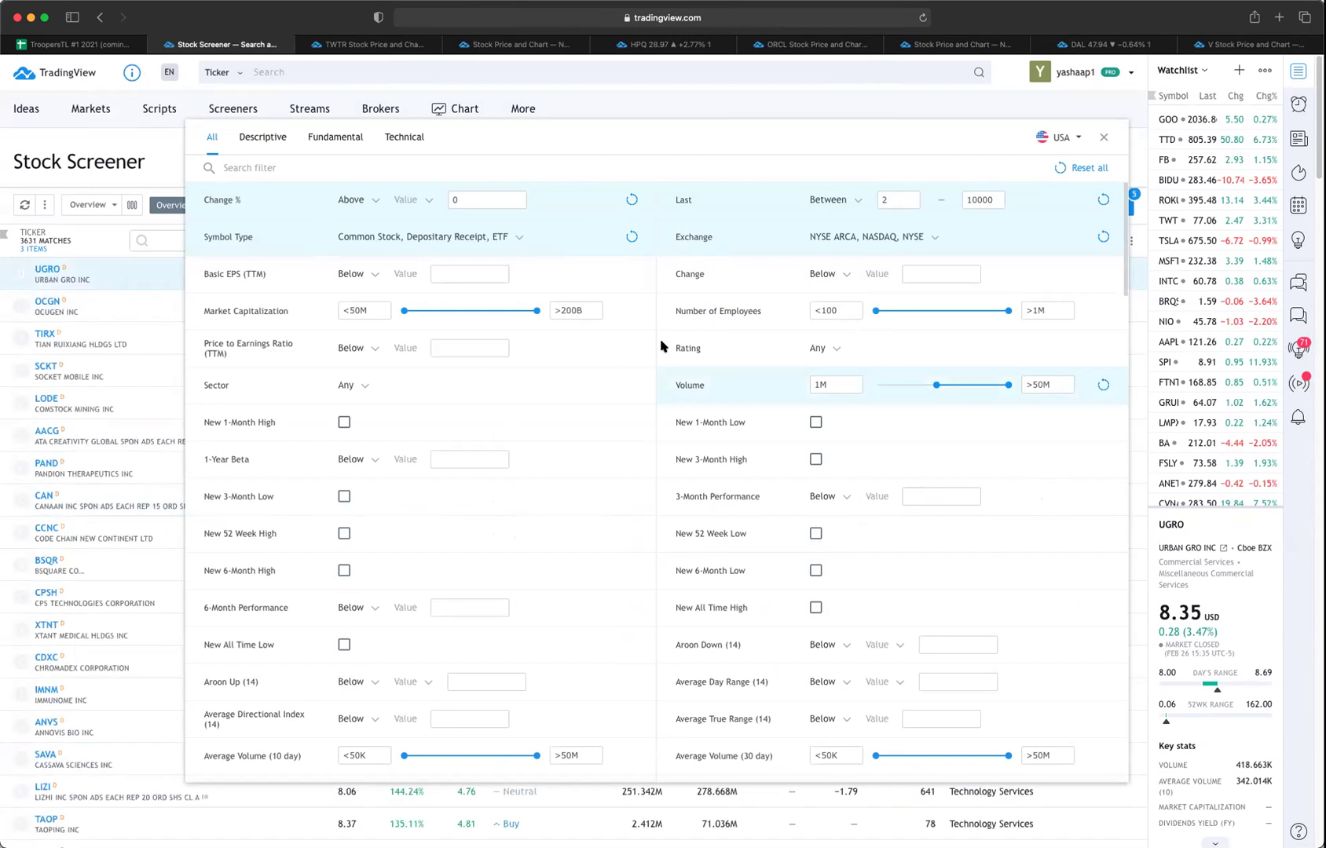
drag(404, 310, 458, 311)
click(688, 109)
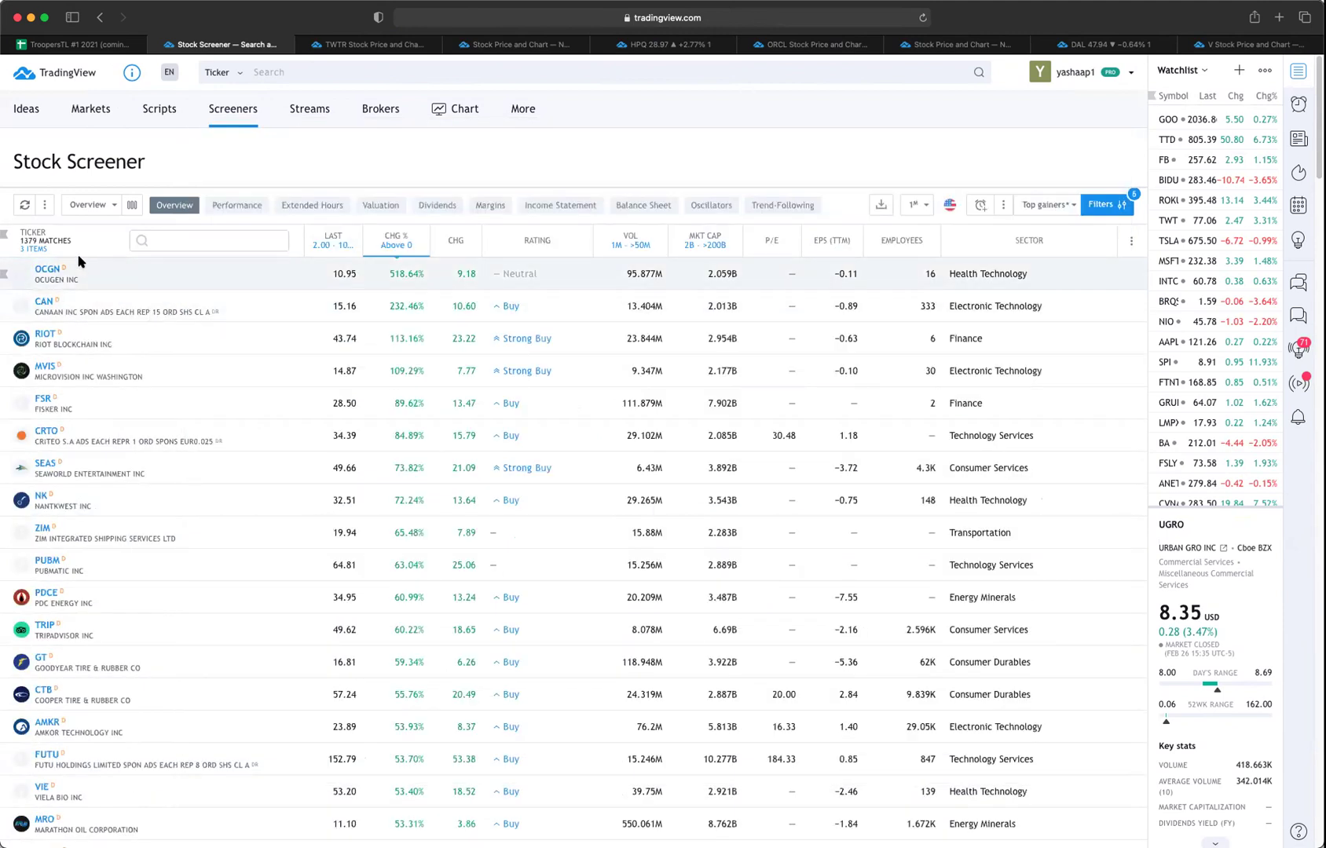
Step: View the OCGN stock page and its price chart, and open the RIOT stock page from the filtered gainers
click(48, 273)
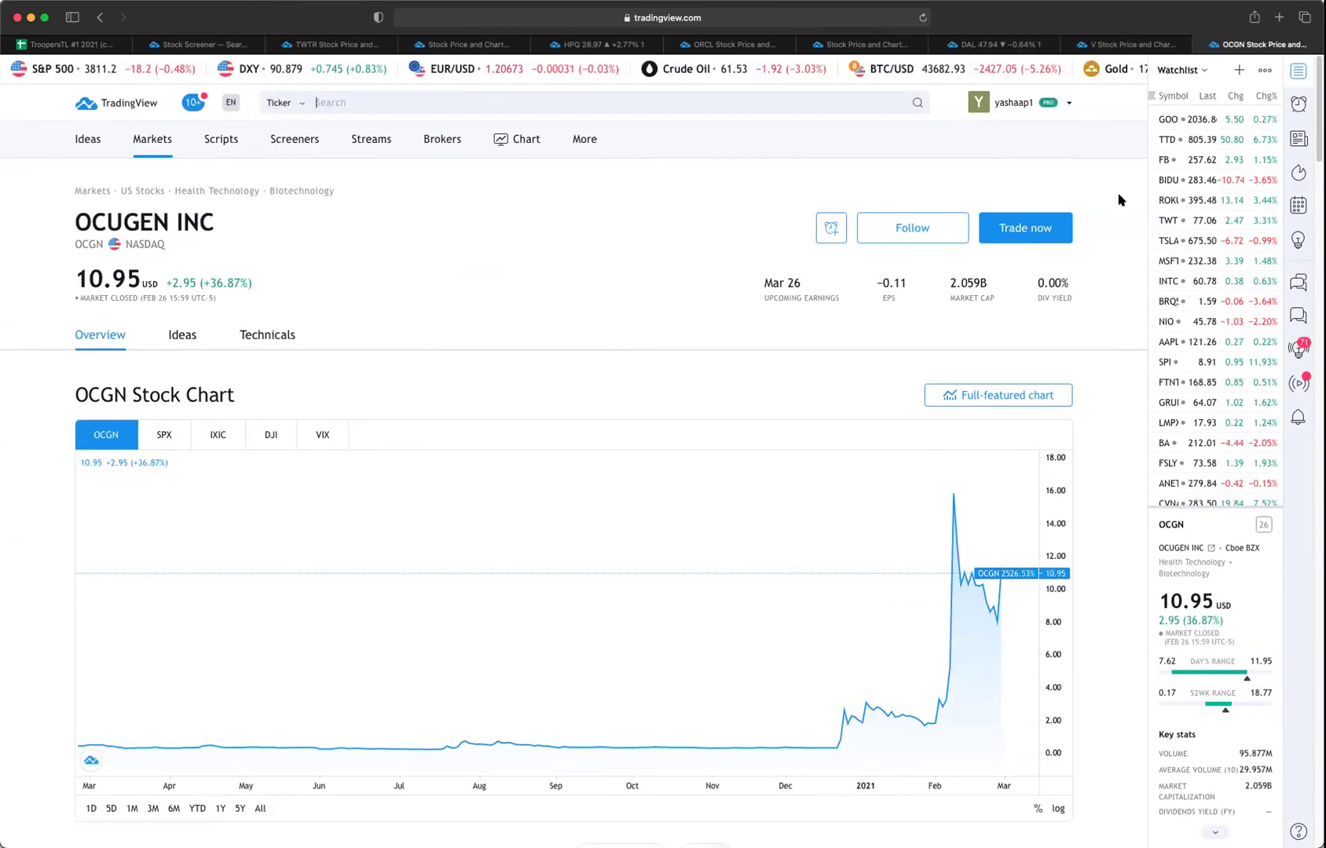
click(1203, 45)
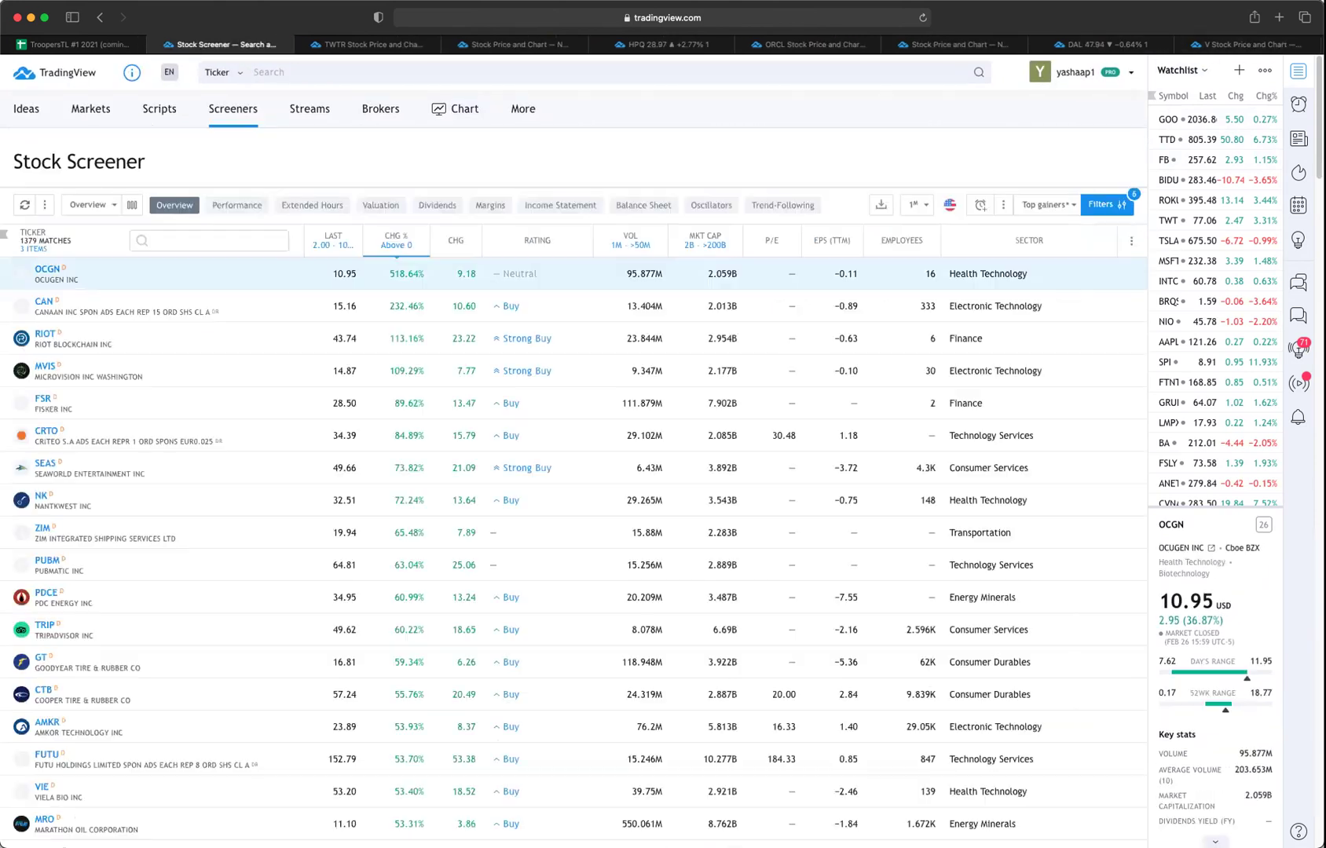
click(45, 334)
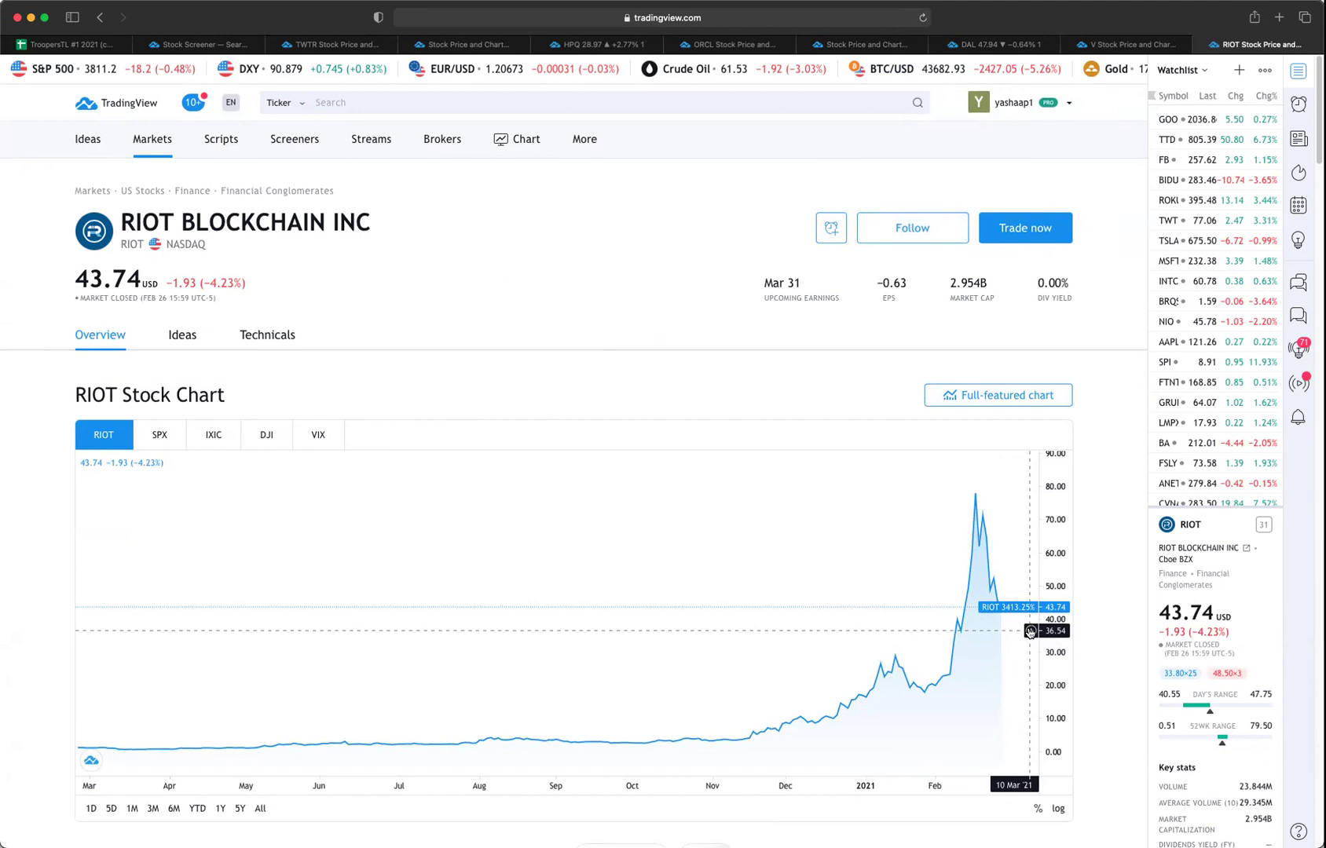
Step: Add two price alerts to the RIOT chart, at 36.54 and slightly higher just below the current price, and return to the Stock Screener
click(1030, 631)
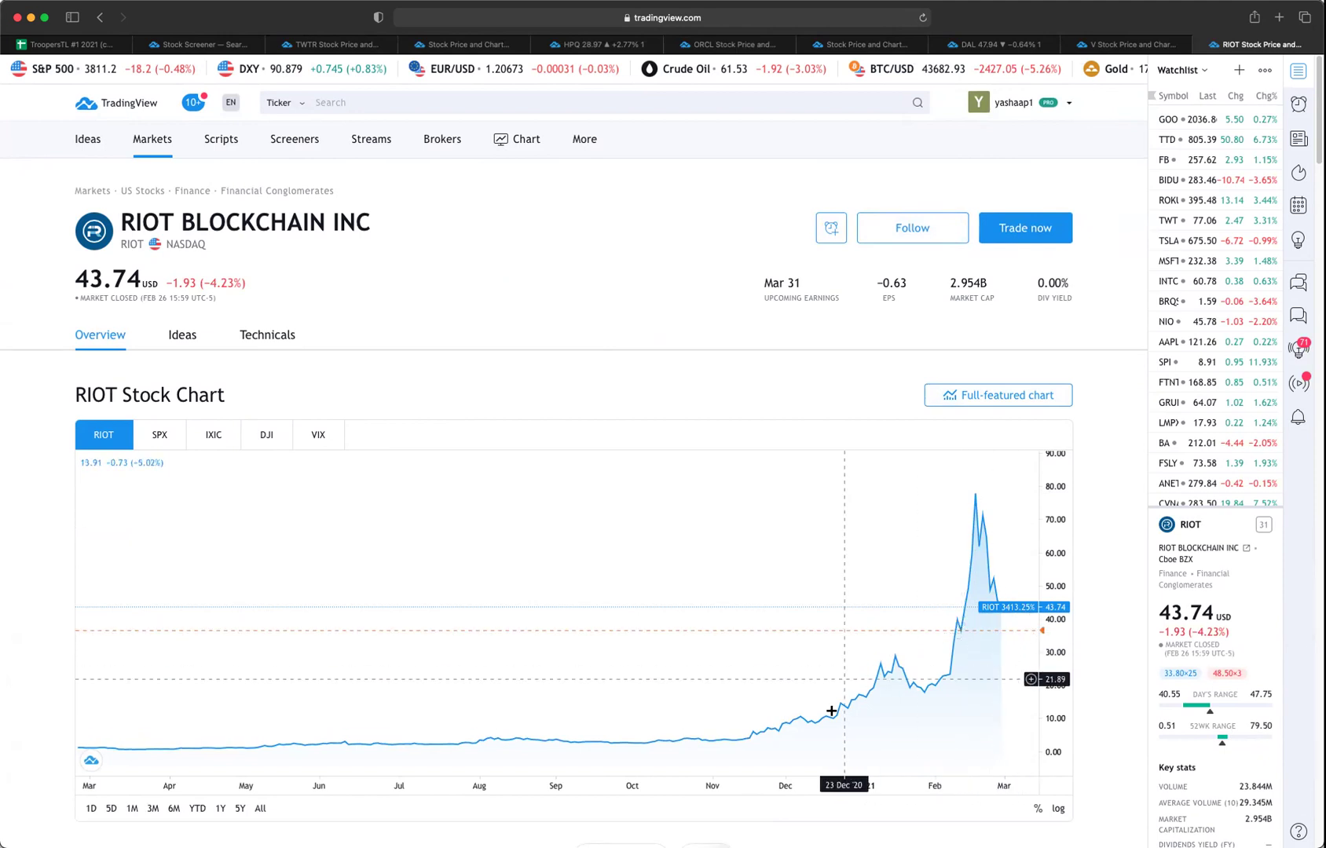
click(1030, 616)
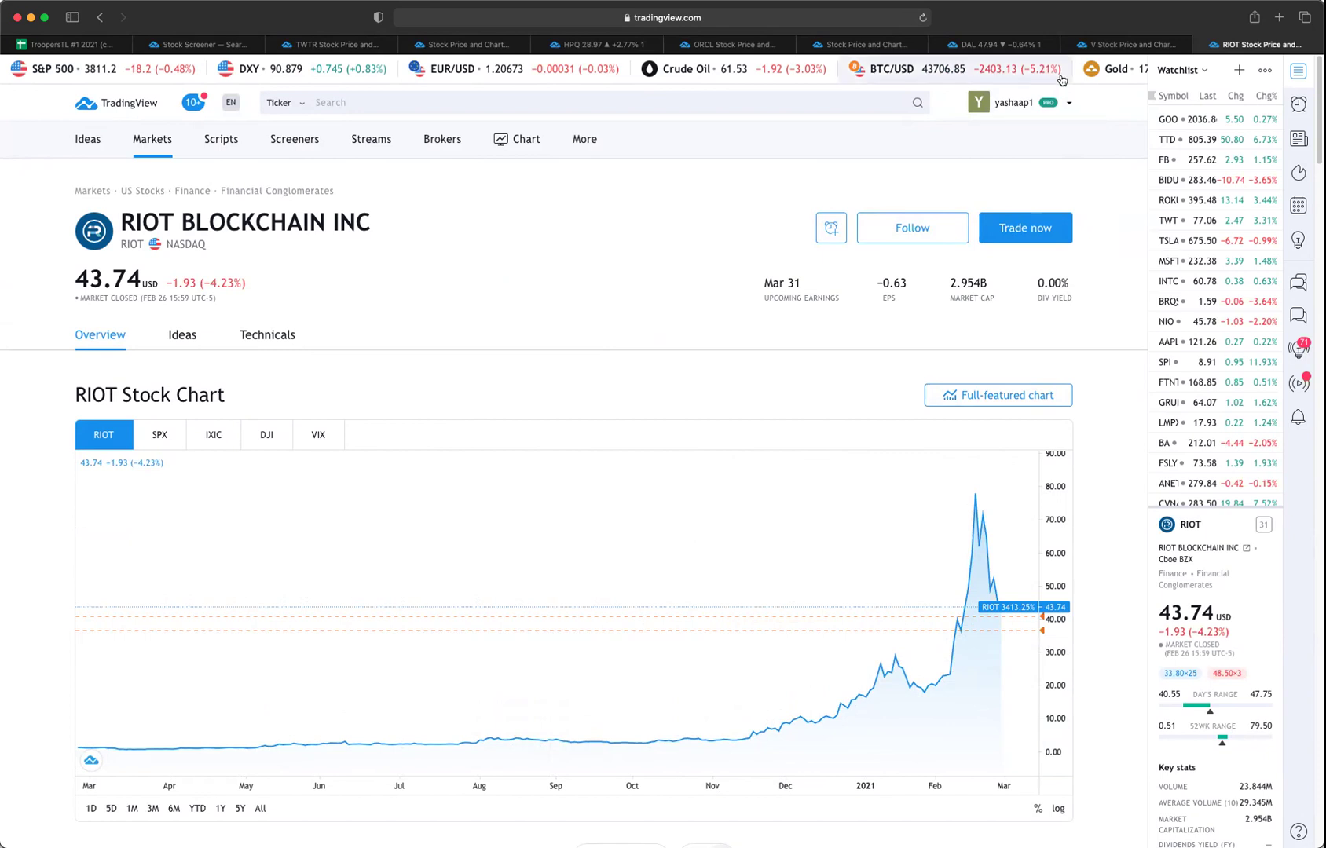
click(181, 47)
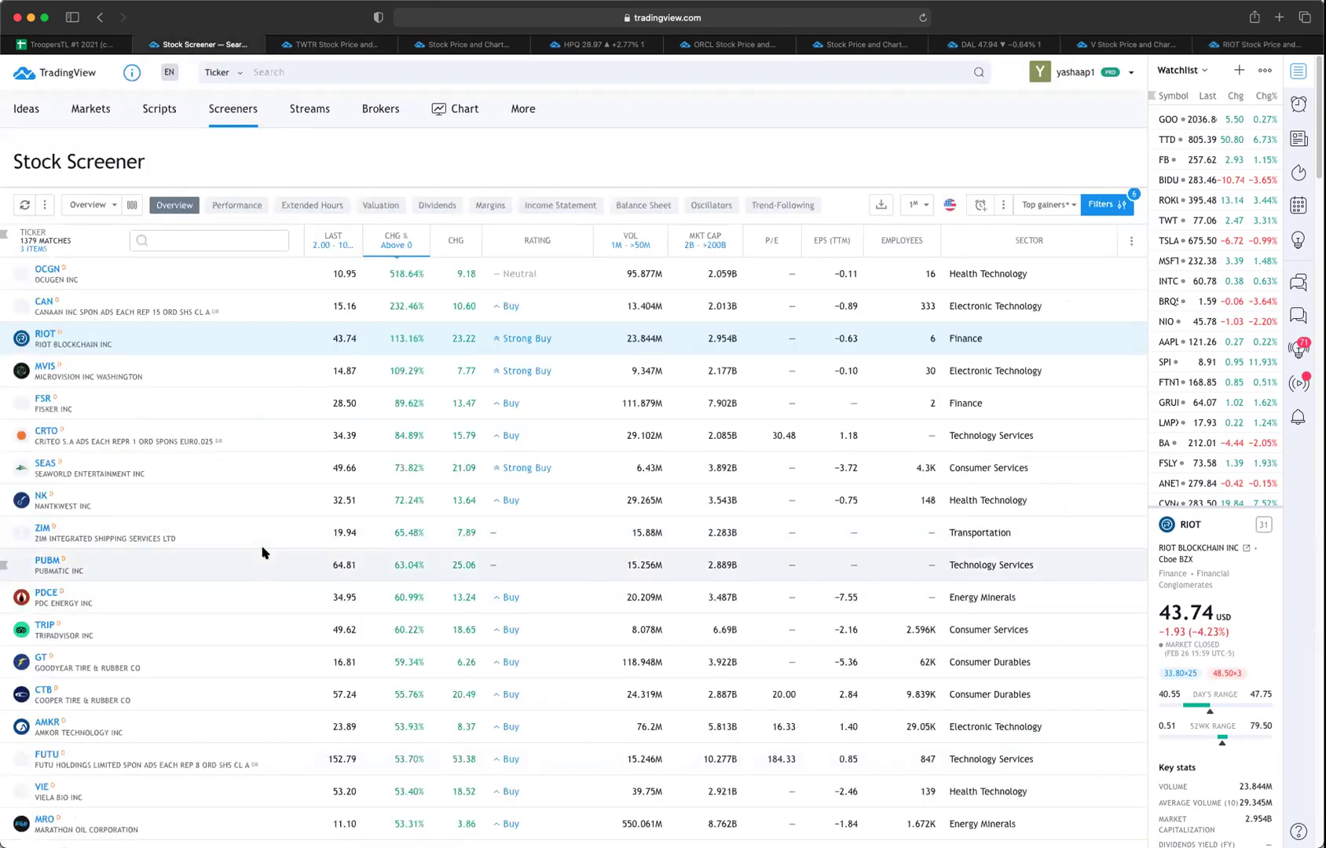
Step: View the FSR stock page from the top gainers, examine its price chart, technicals and financials, and close the page
click(43, 400)
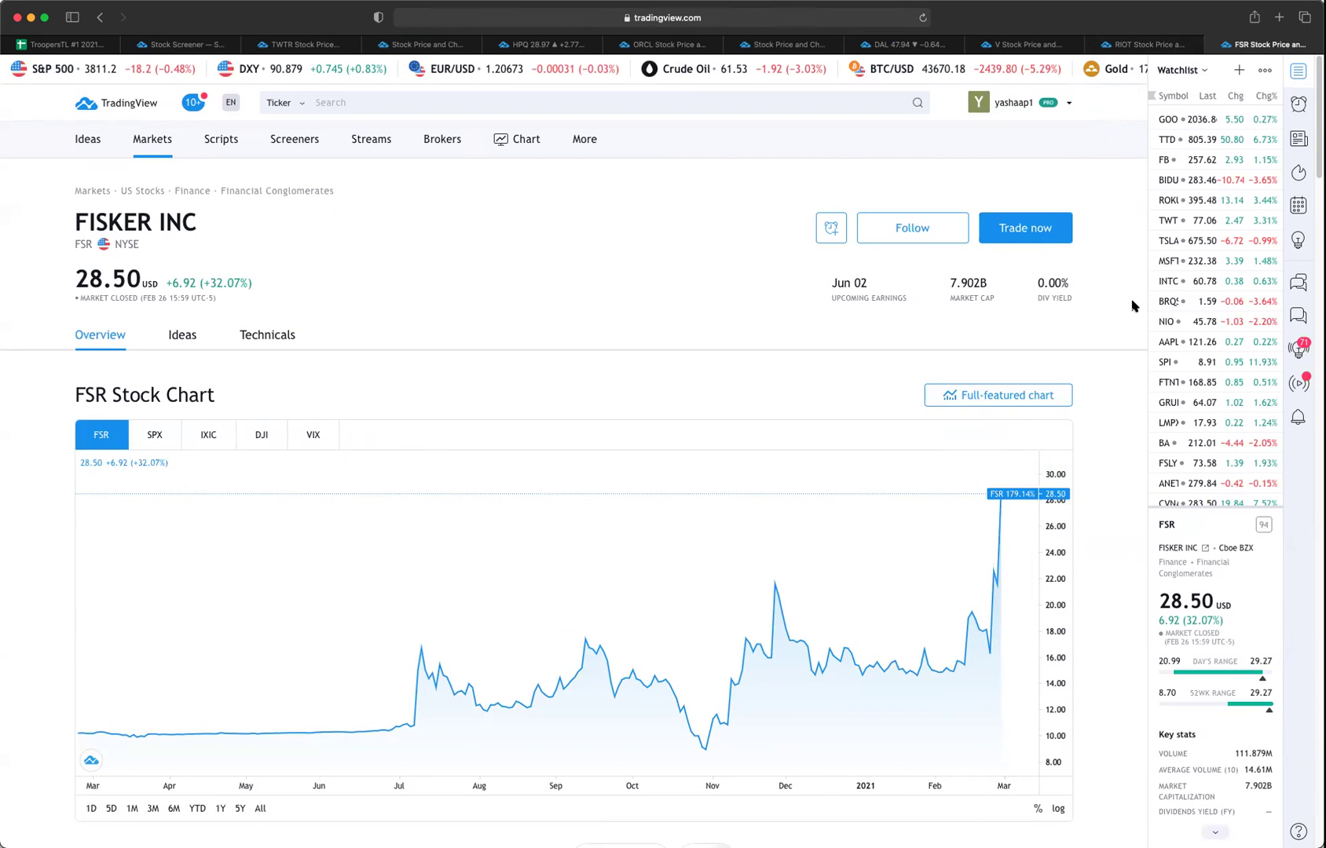
scroll(1132, 306, down, 10)
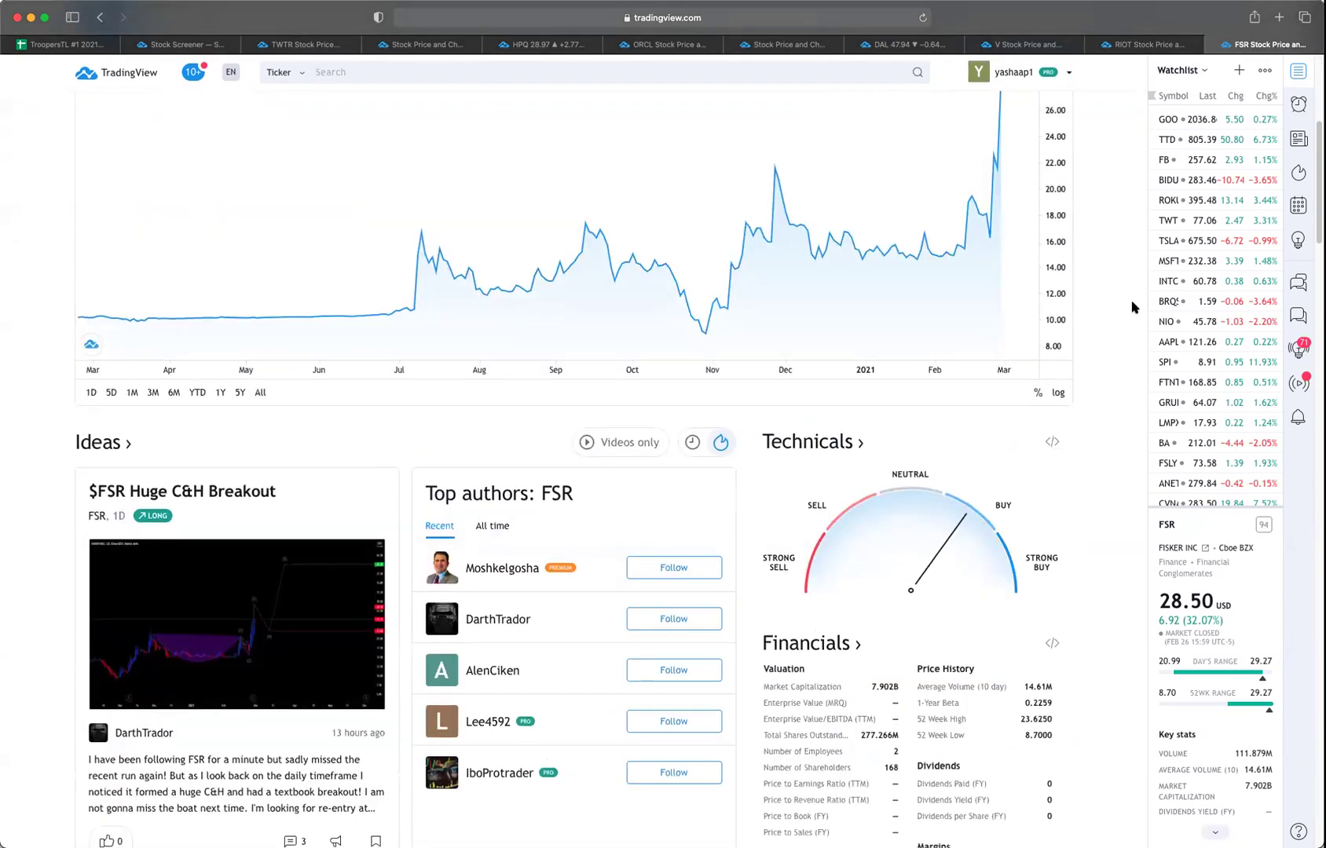
scroll(1131, 305, down, 2)
scroll(1132, 305, down, 5)
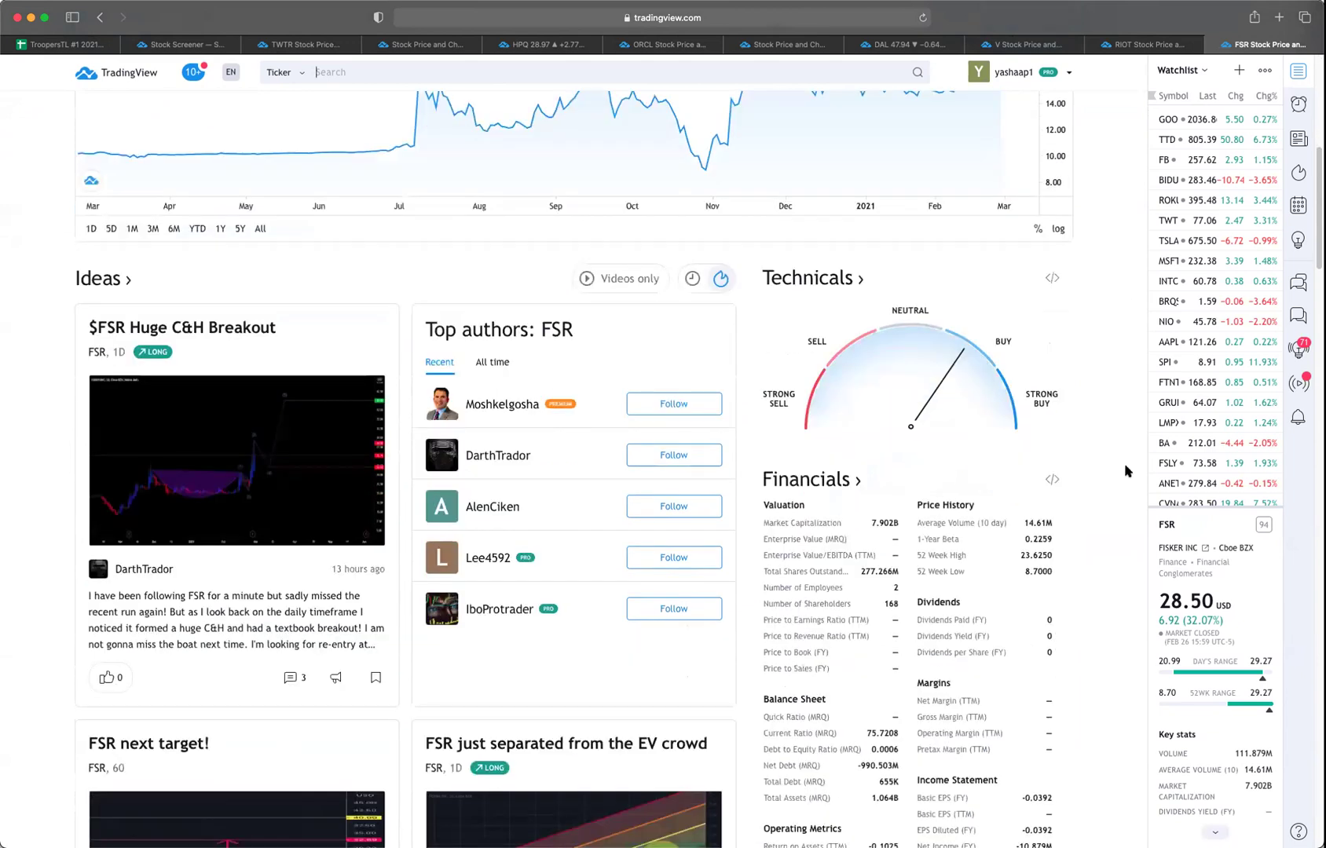
scroll(1125, 472, down, 5)
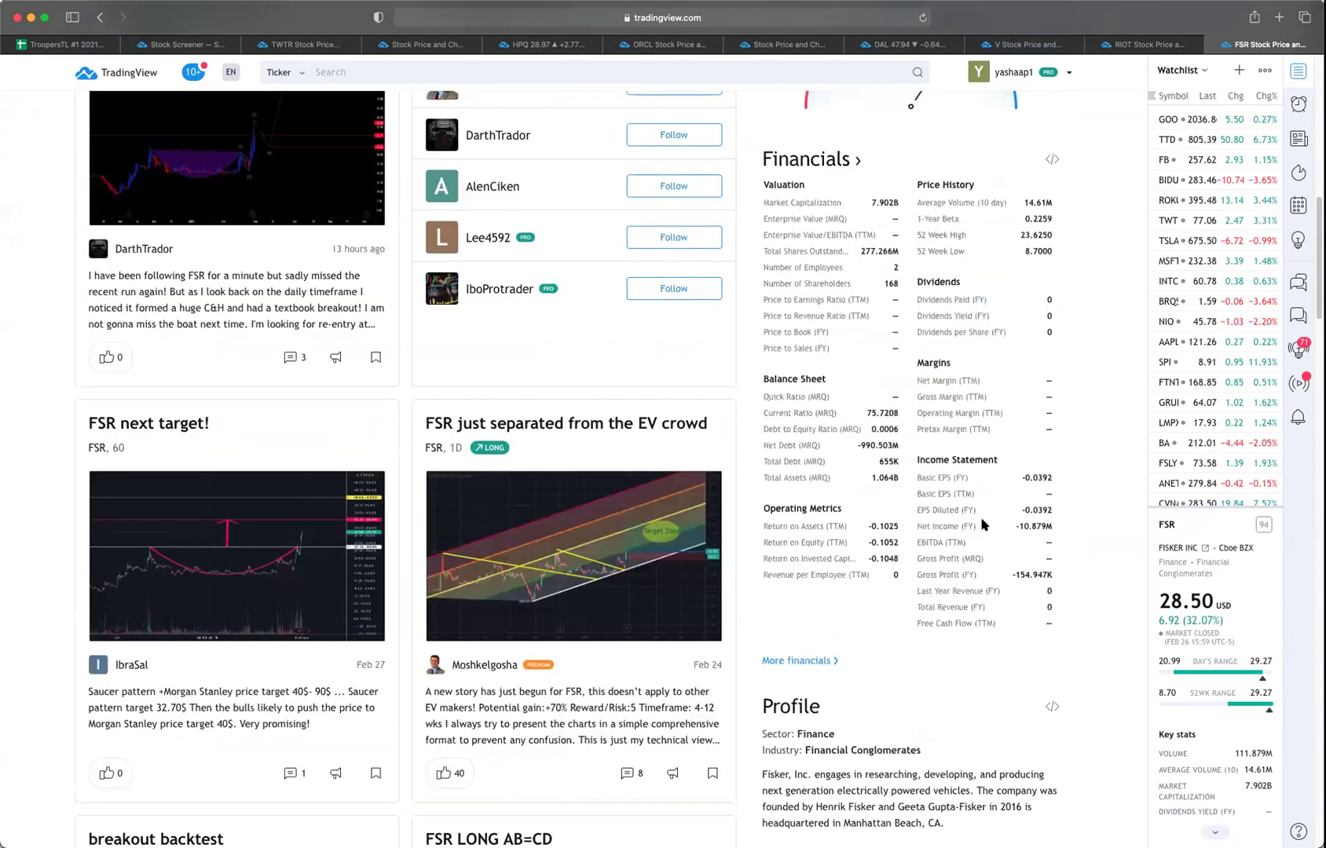
scroll(982, 524, up, 2)
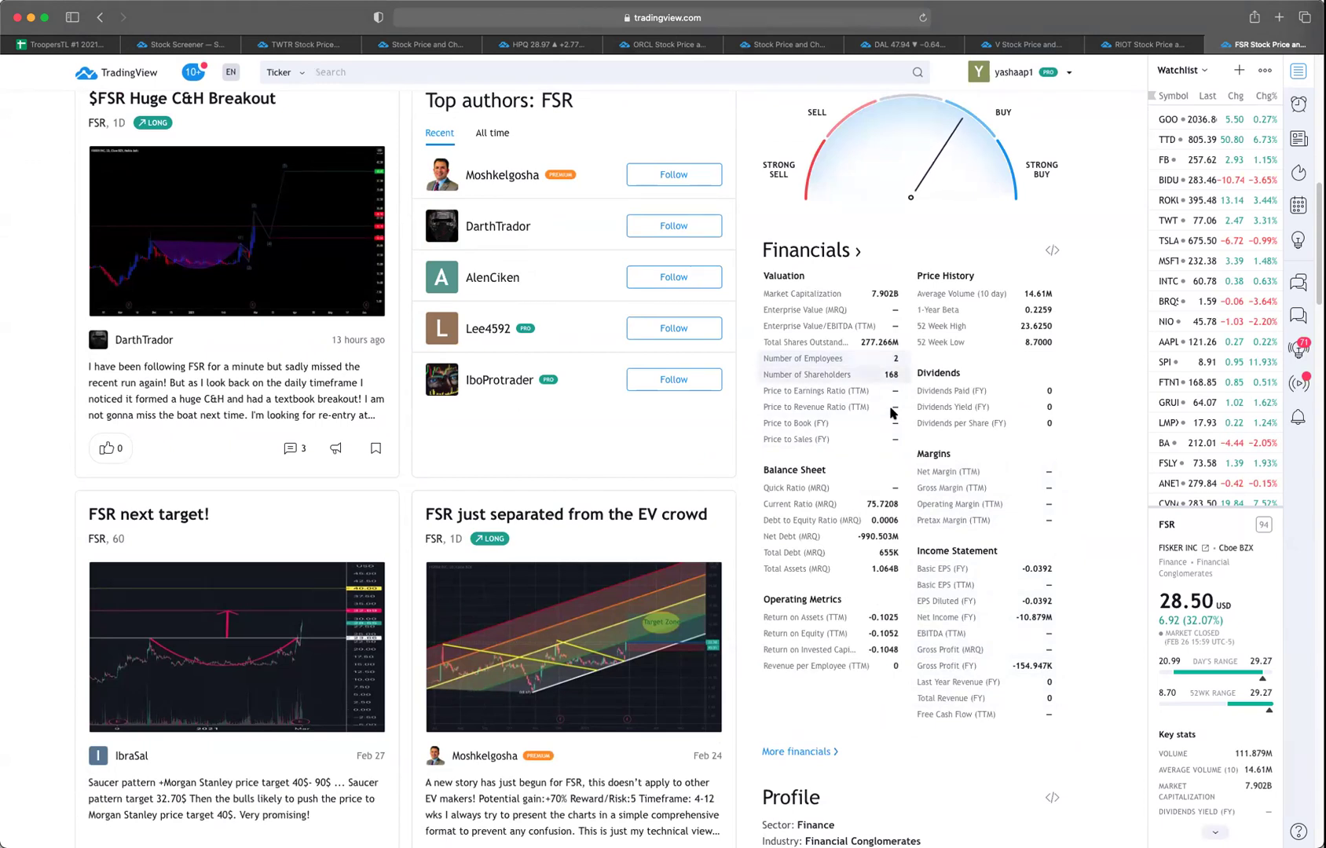
scroll(887, 367, up, 5)
scroll(895, 492, up, 7)
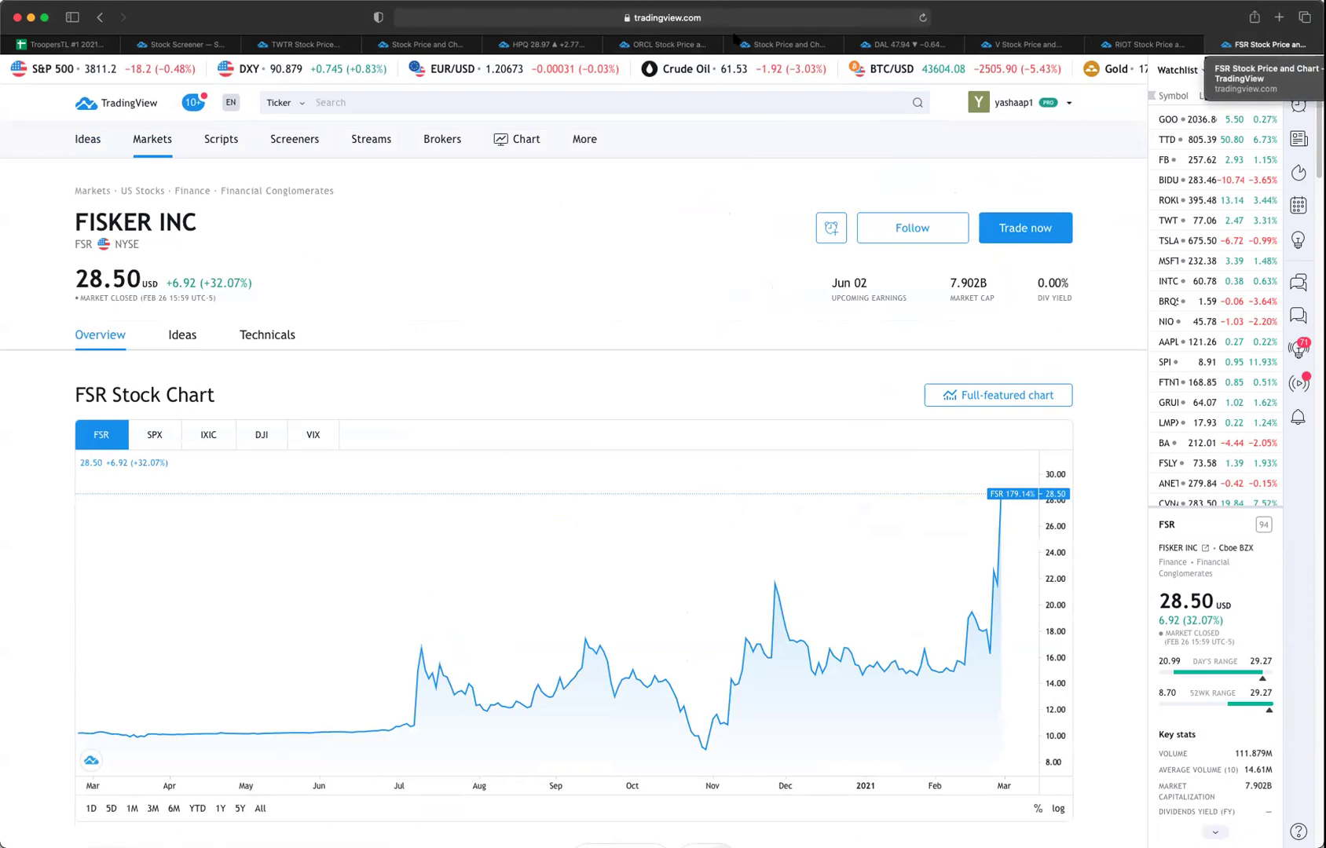
key(super+w)
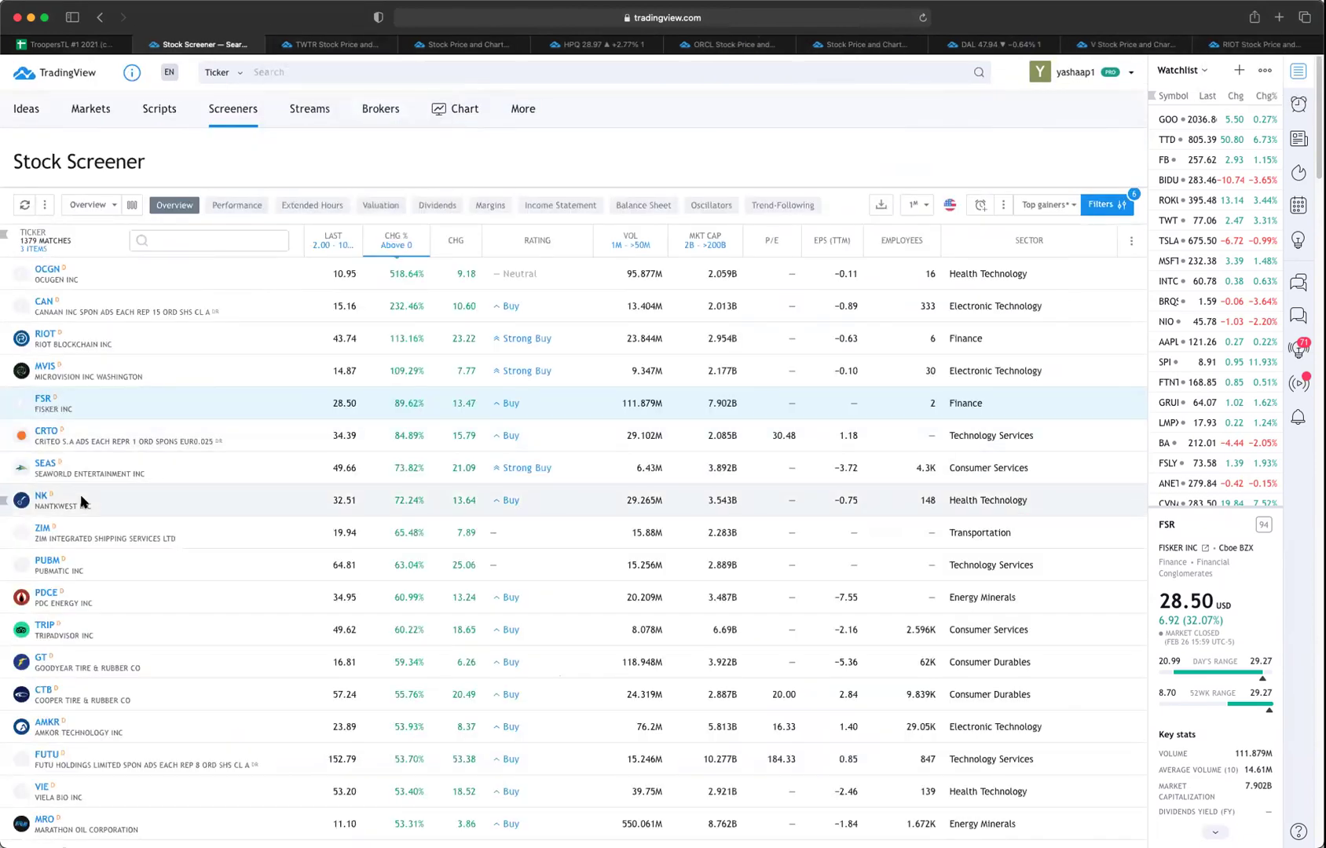
Step: View the GT stock page from the filtered gainers, examine its price chart and financials, and close the page
scroll(82, 507, down, 2)
scroll(79, 511, down, 2)
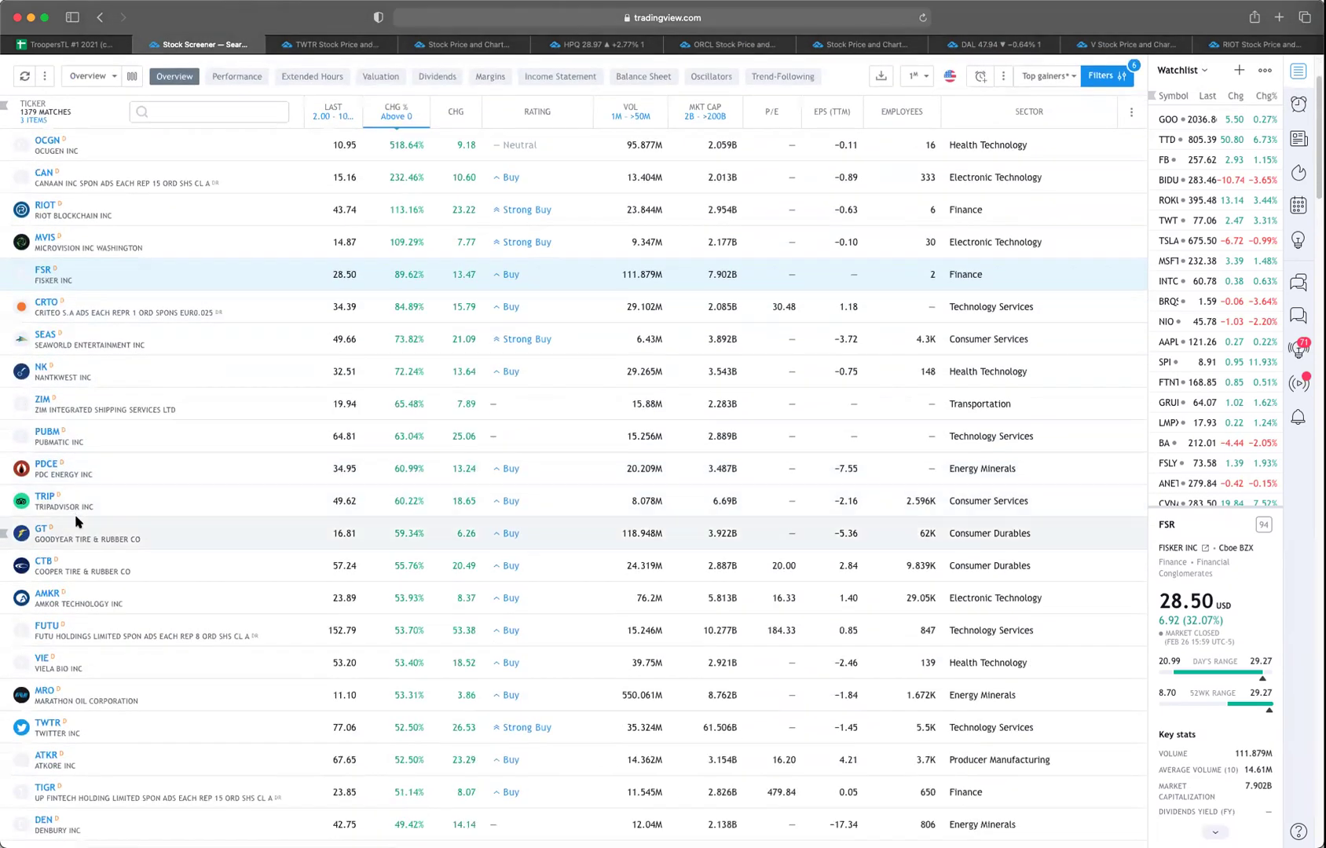
click(41, 540)
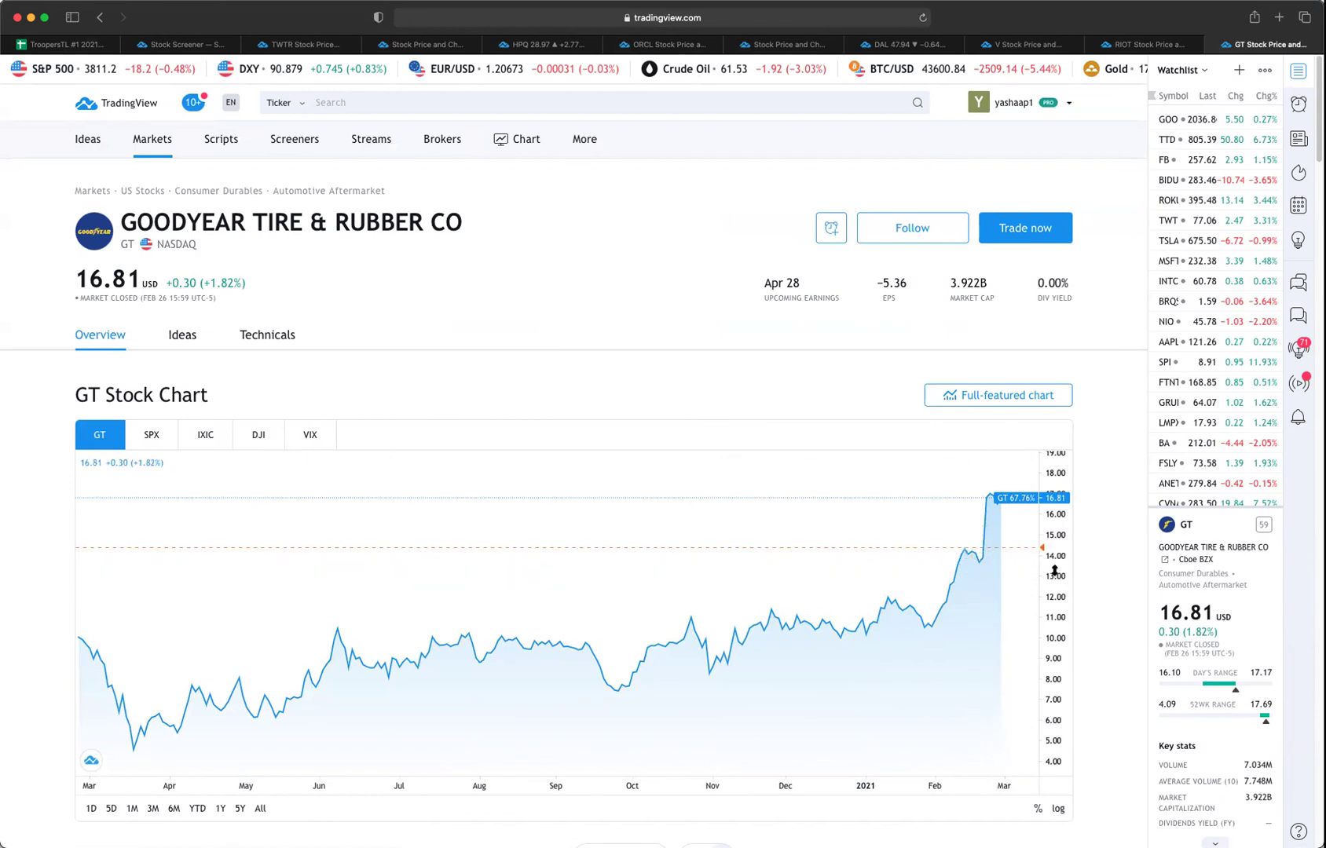
scroll(1166, 550, down, 5)
scroll(1131, 597, down, 12)
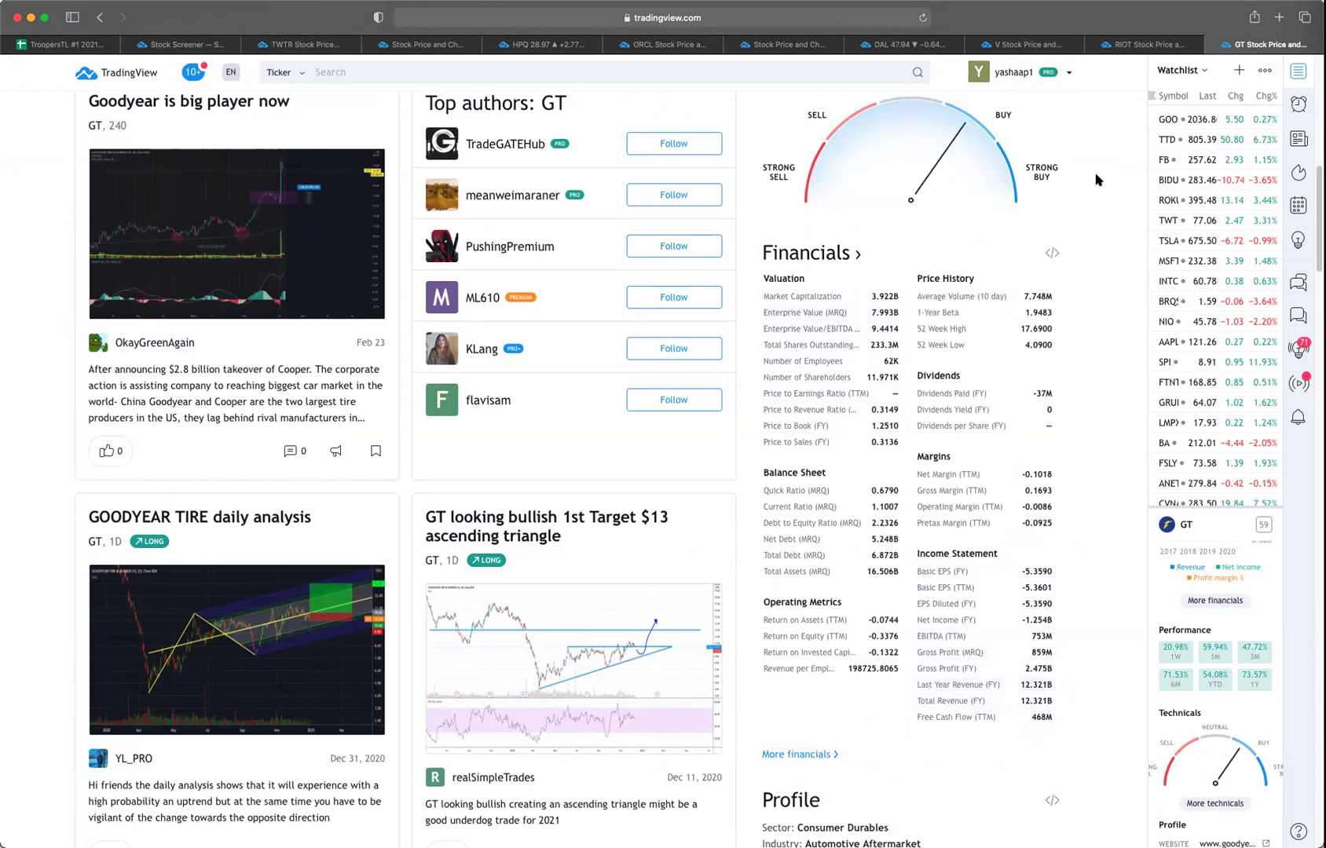
scroll(1047, 334, up, 15)
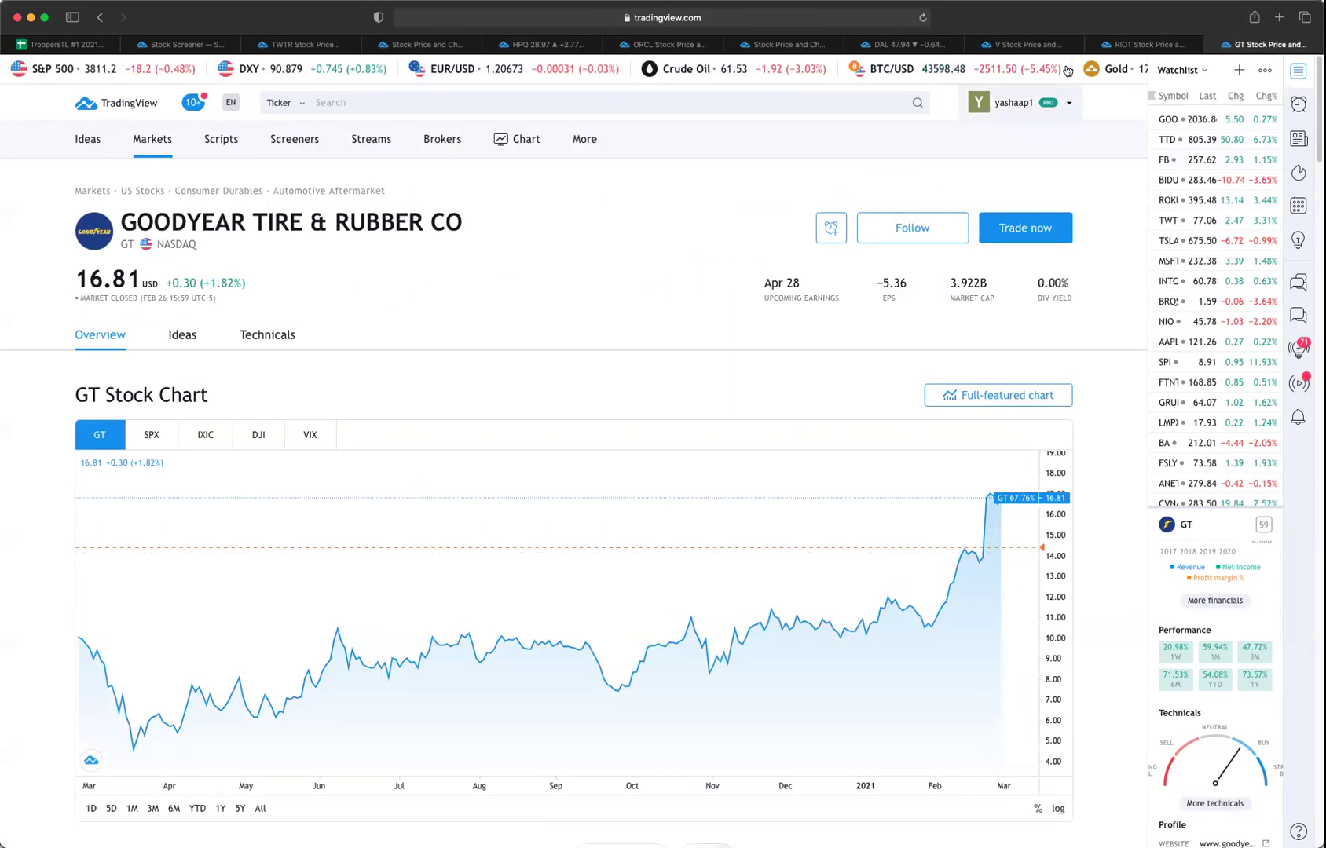
click(1213, 46)
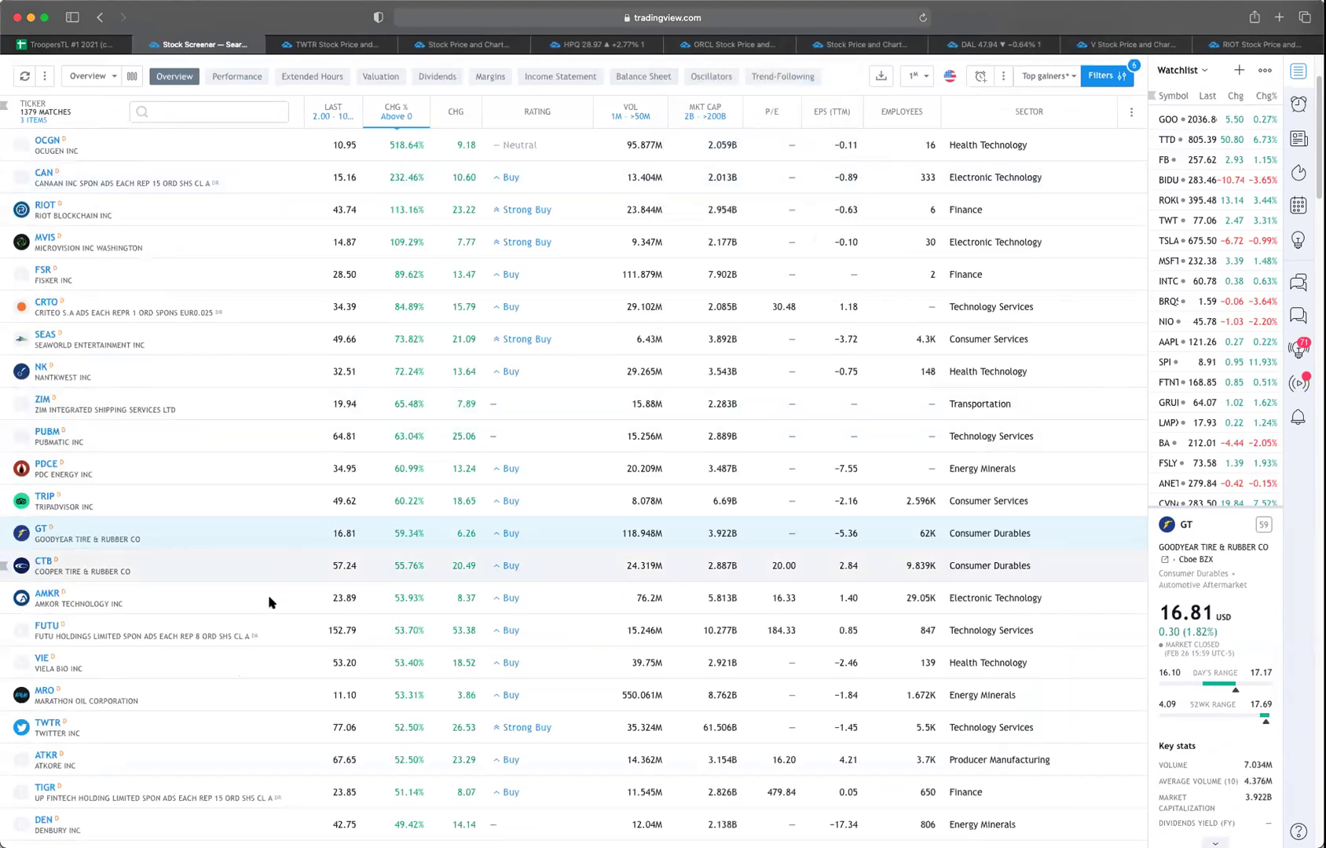
Step: Load the All-time high preset screen without saving the changes to the current screen, and look over its filters
scroll(45, 626, down, 5)
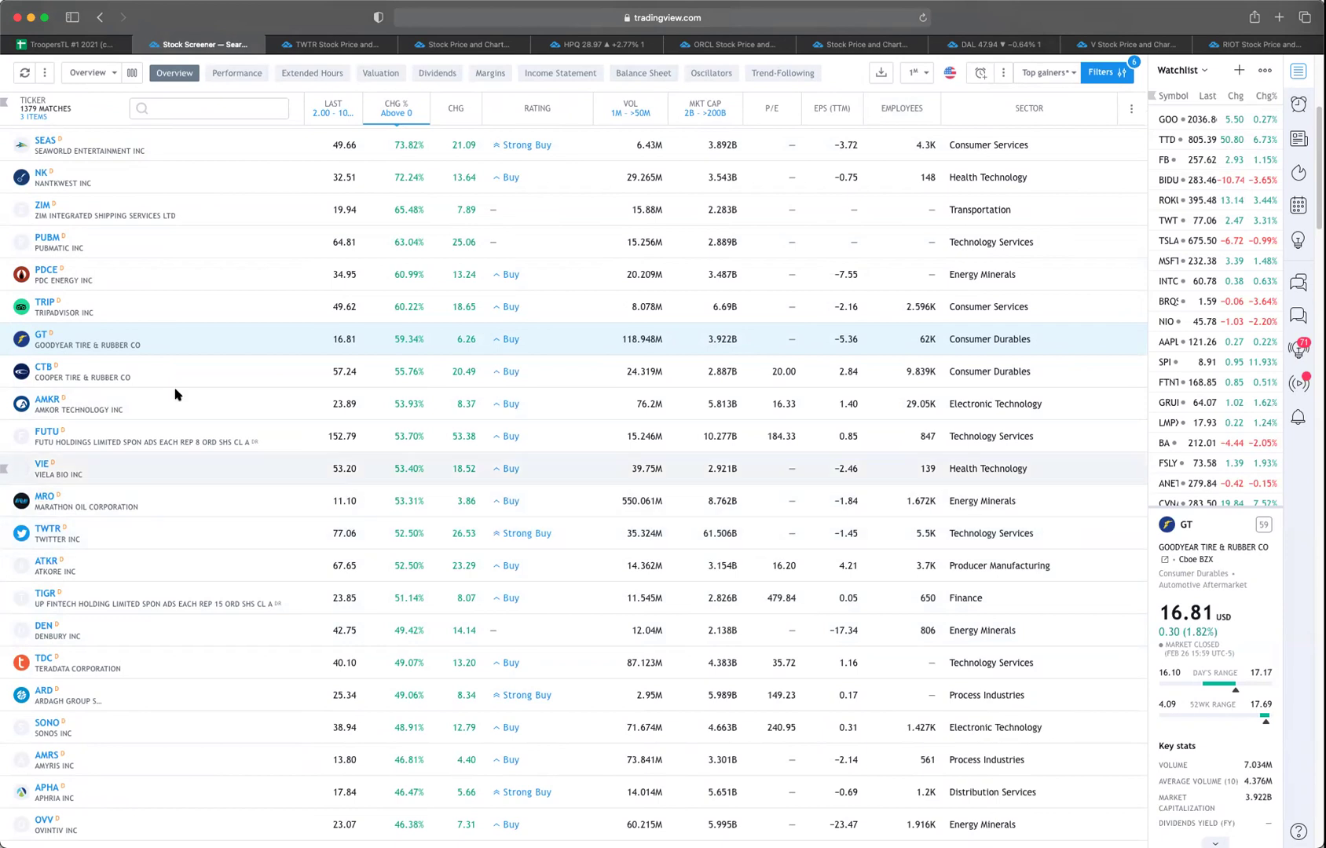
scroll(175, 393, up, 8)
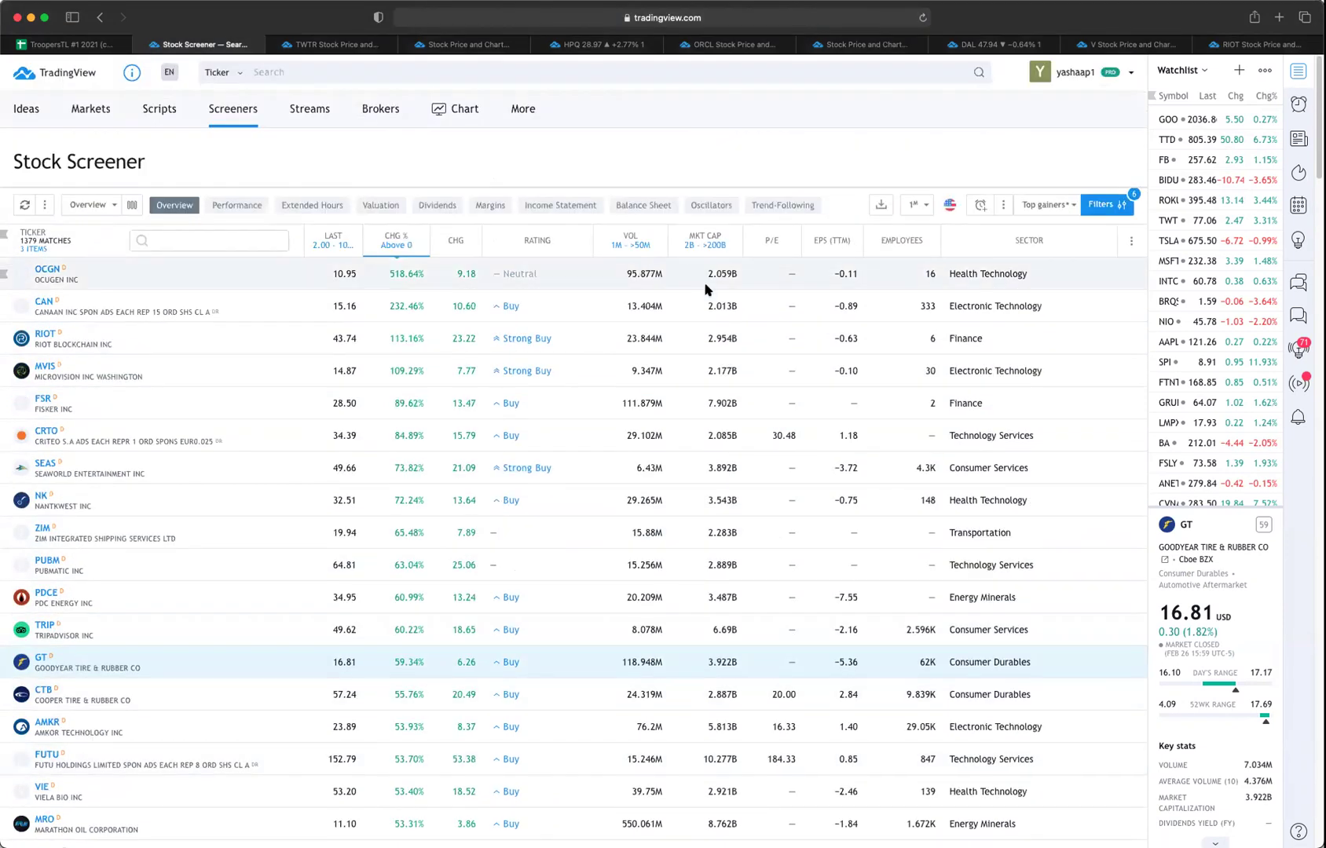
click(1049, 205)
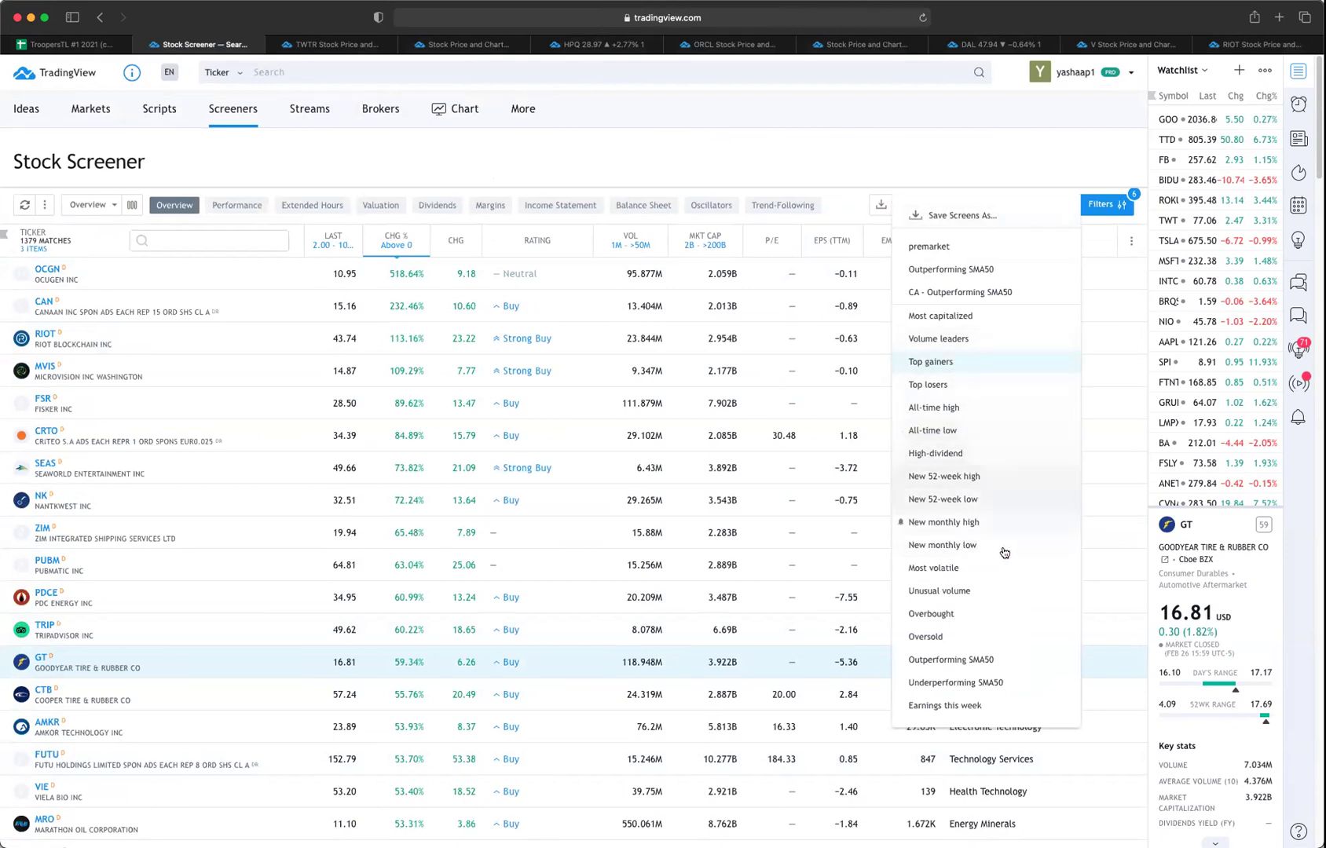
click(988, 407)
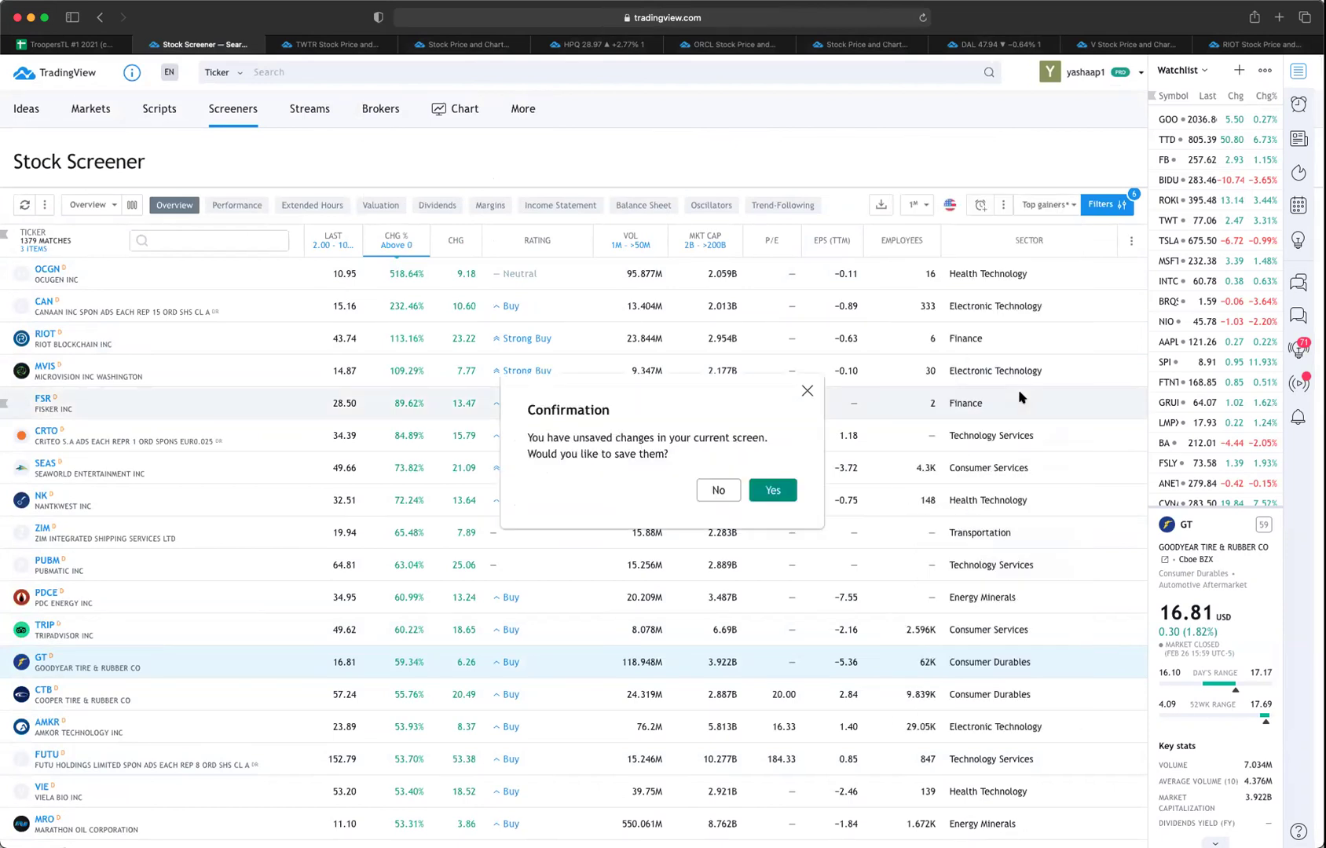
click(718, 490)
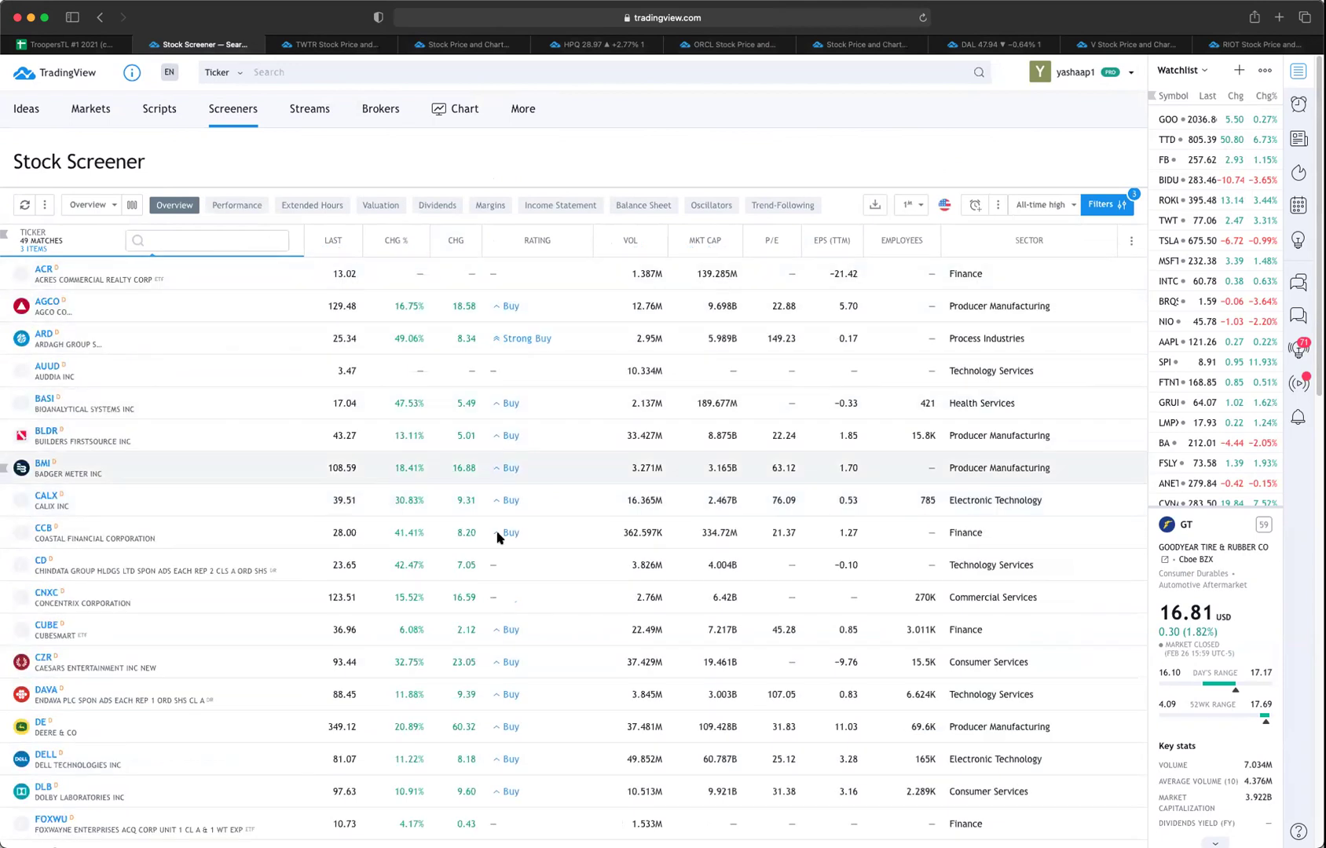
click(1104, 204)
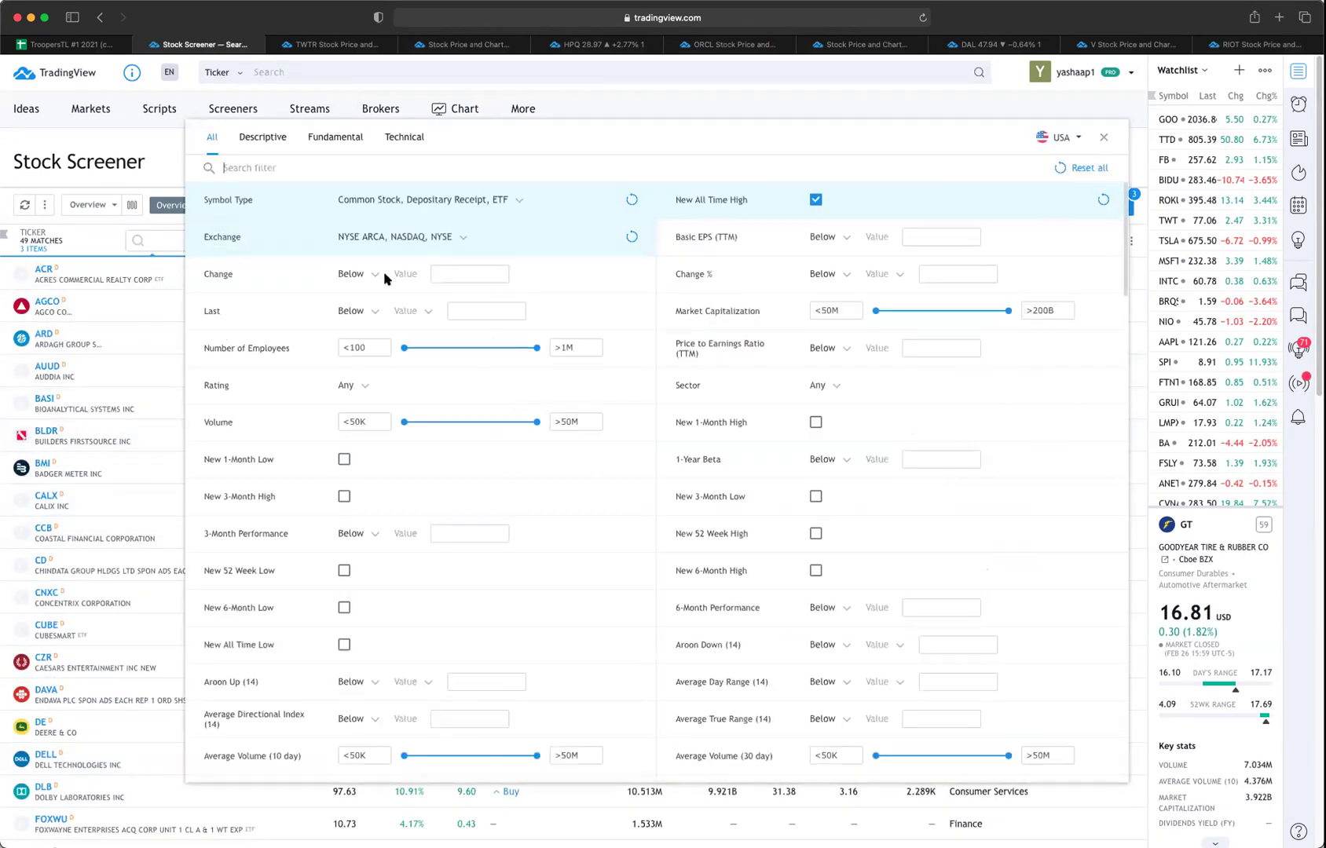
click(727, 115)
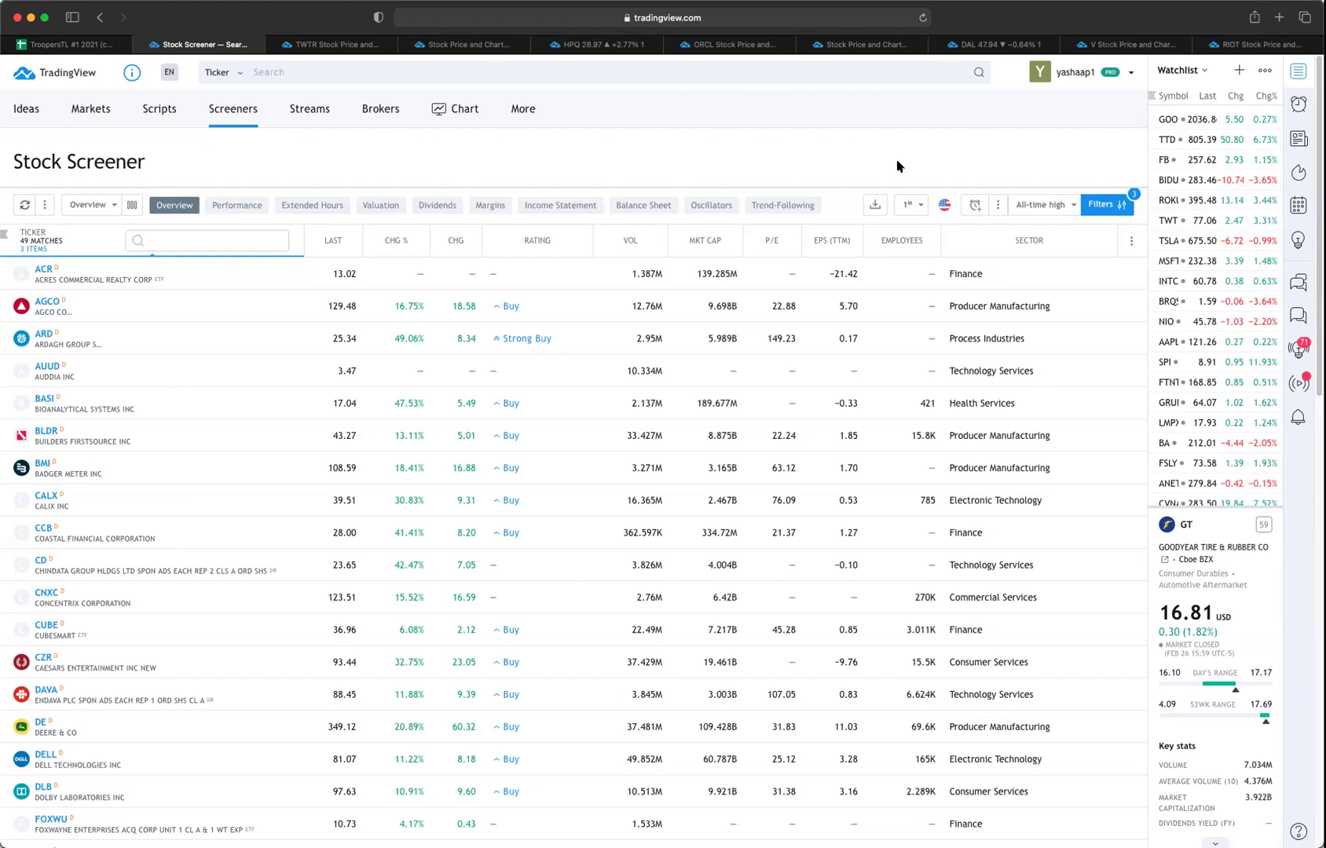
Step: Show the US exchanges hotlists of volume gainers, percent gainers and losers at a wider size, and select SOS and XTNT
click(1297, 208)
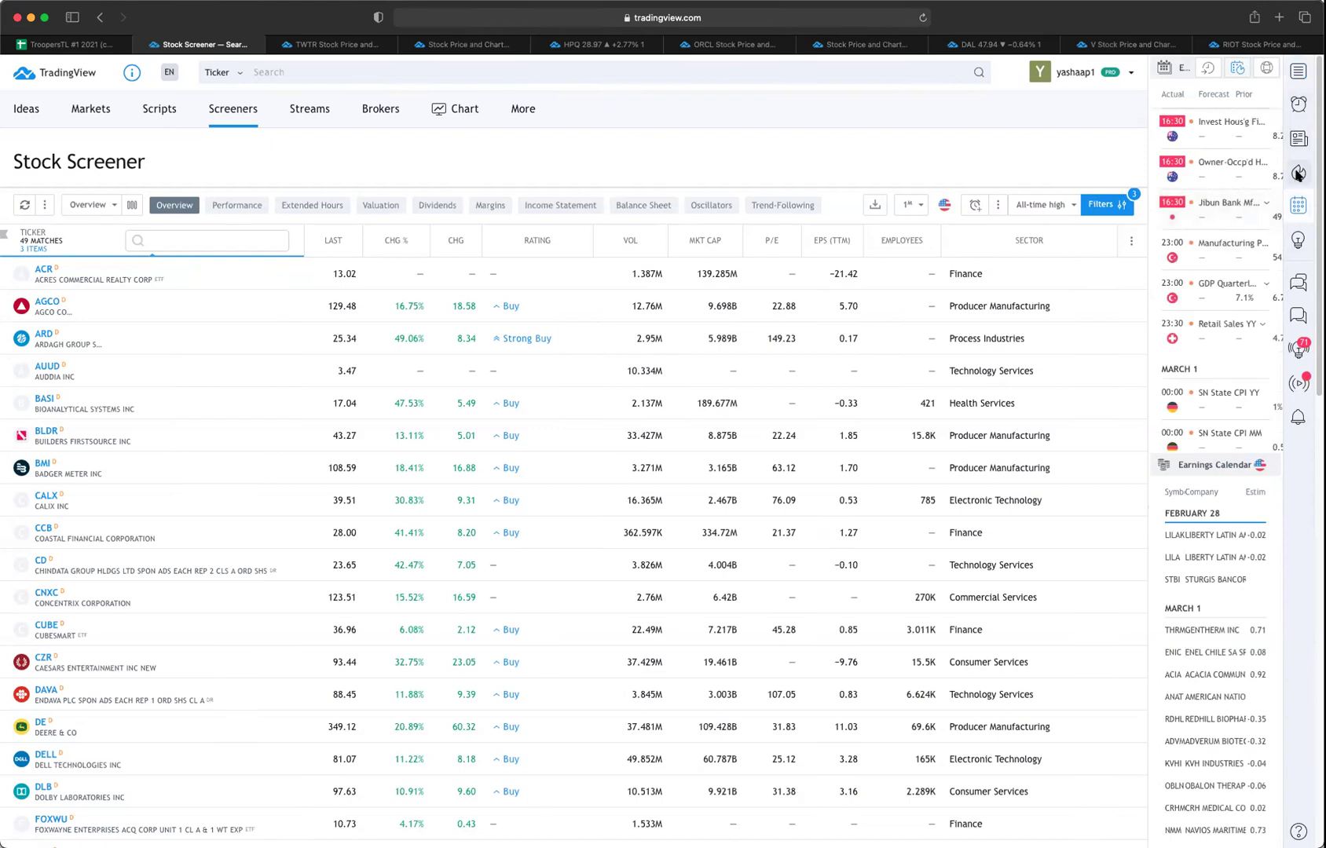
click(1299, 174)
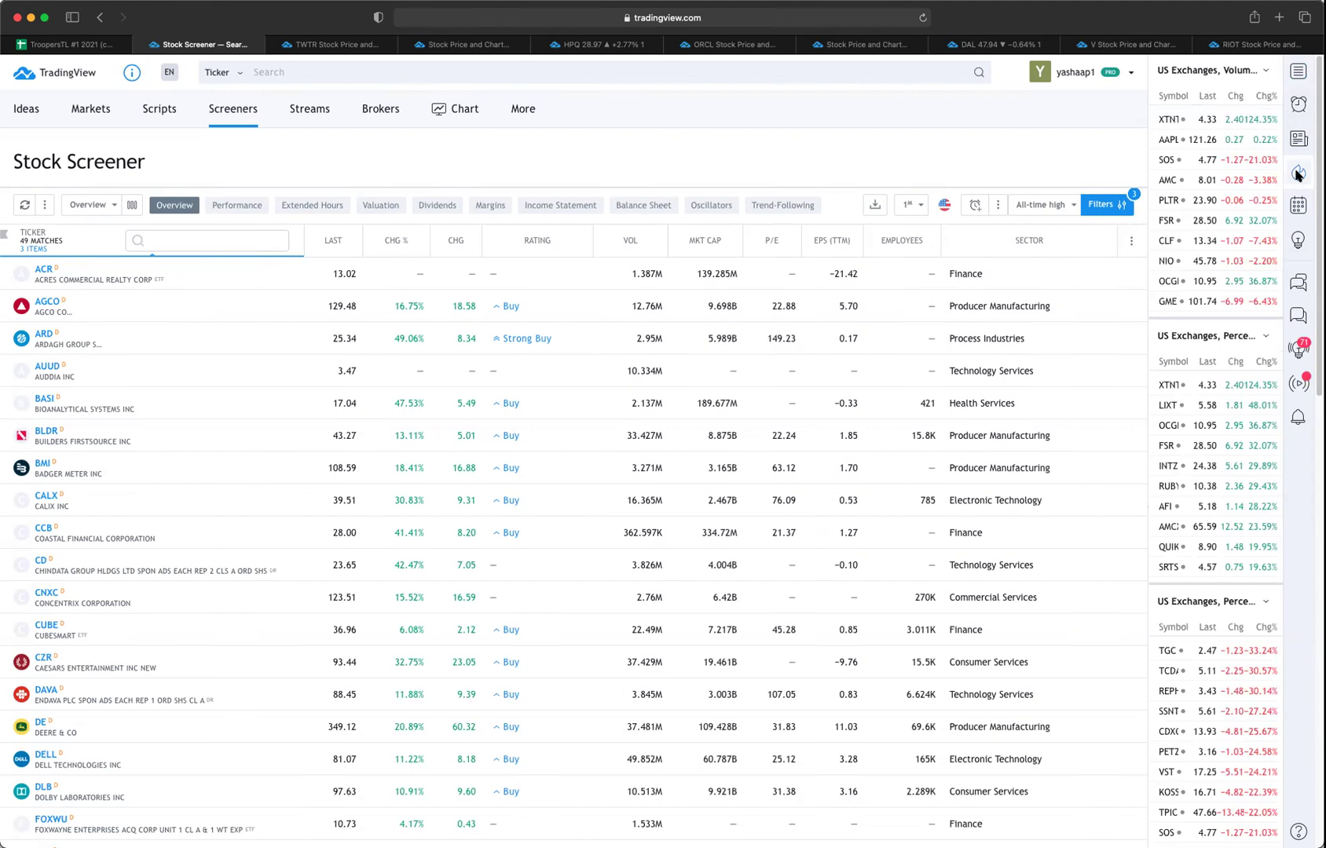
drag(1148, 207, 1067, 233)
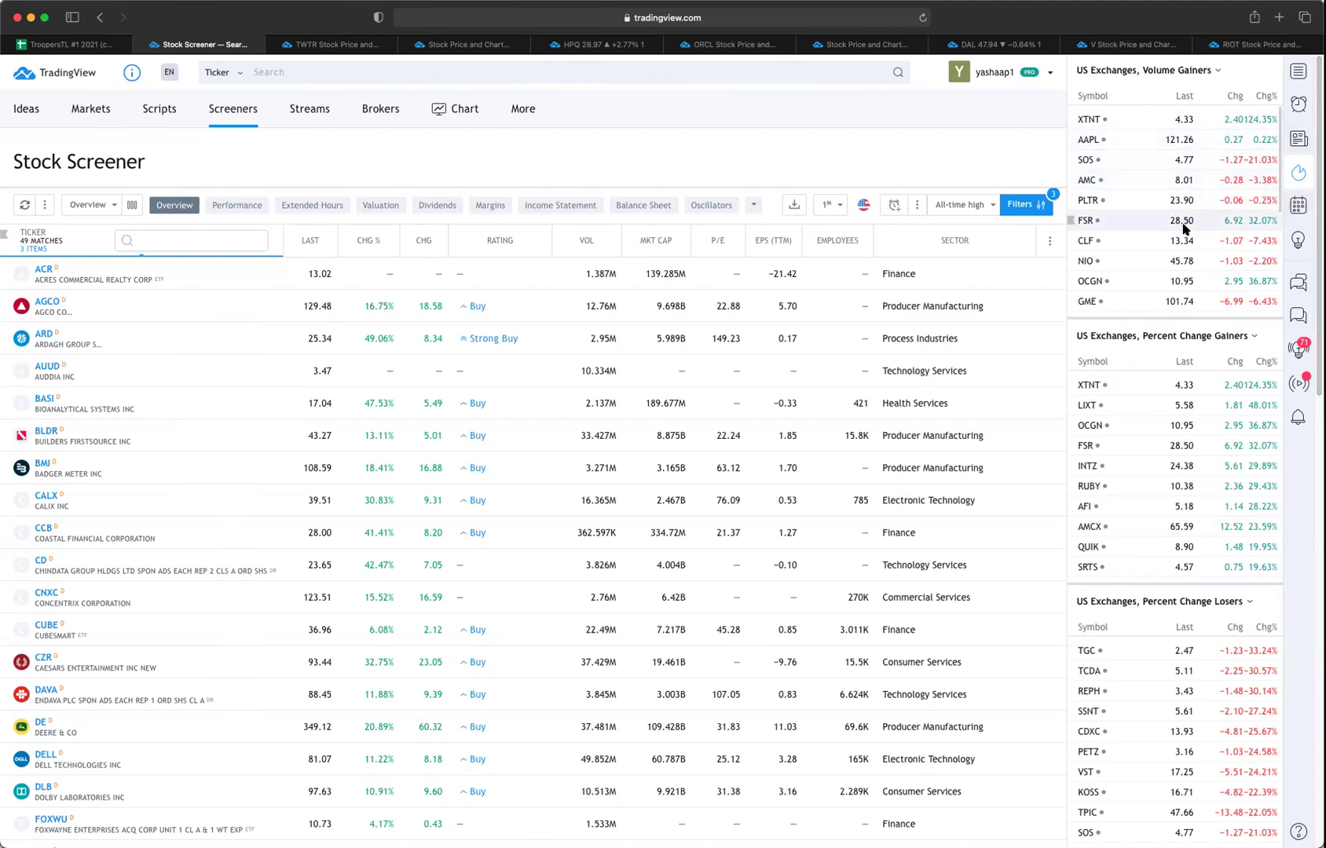
click(1085, 160)
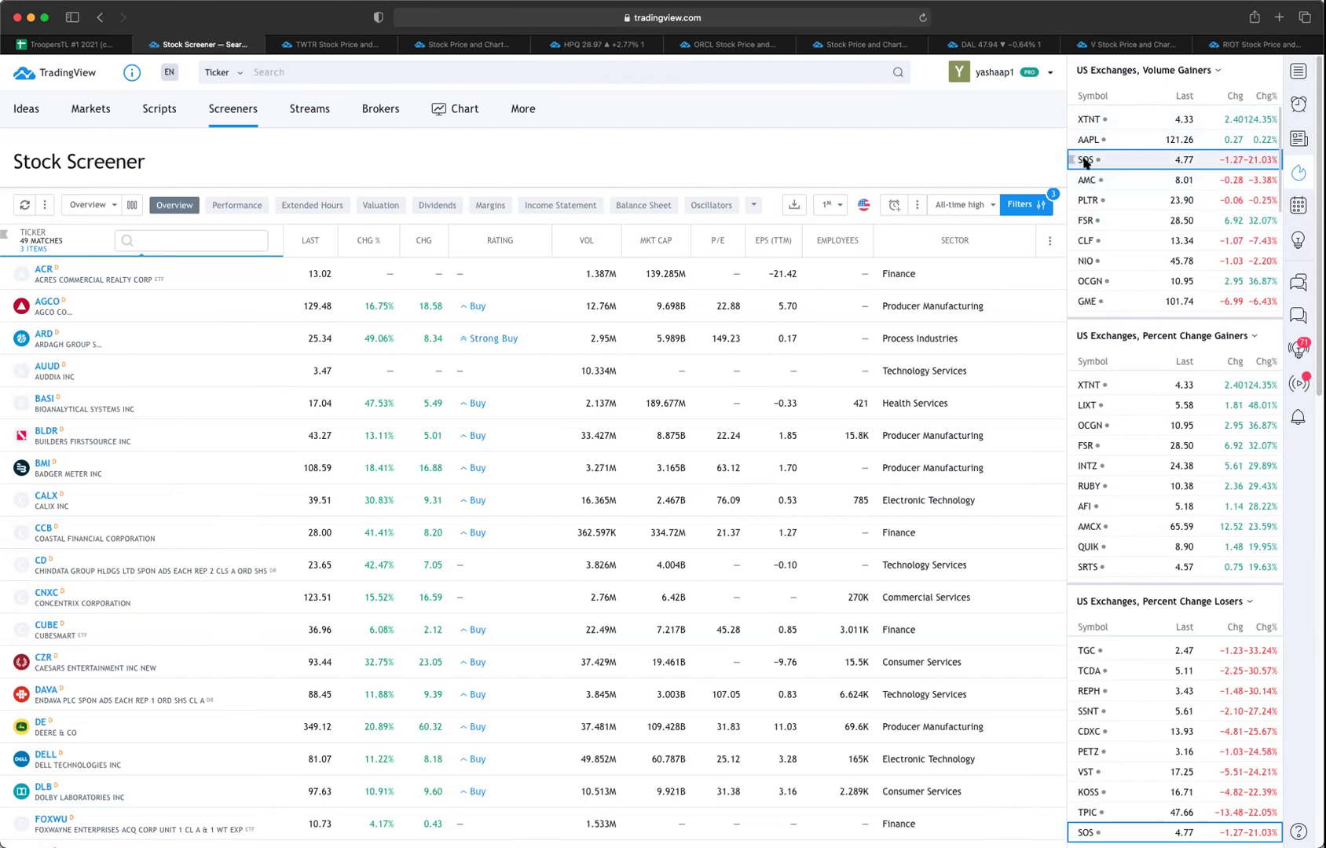
click(1089, 123)
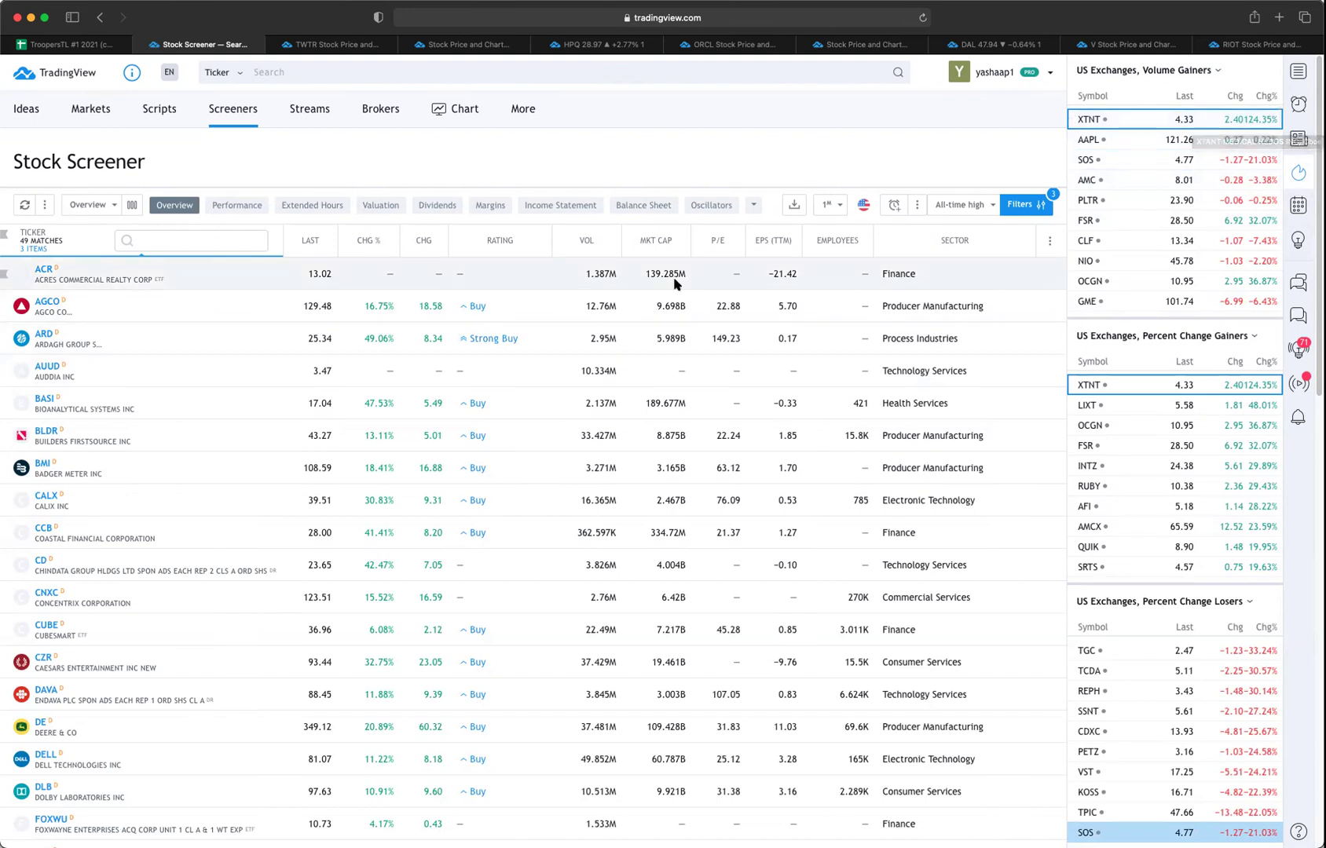
Step: Review the filter options for the All-time high screen alongside the hotlists, and hide the hotlists
click(1021, 204)
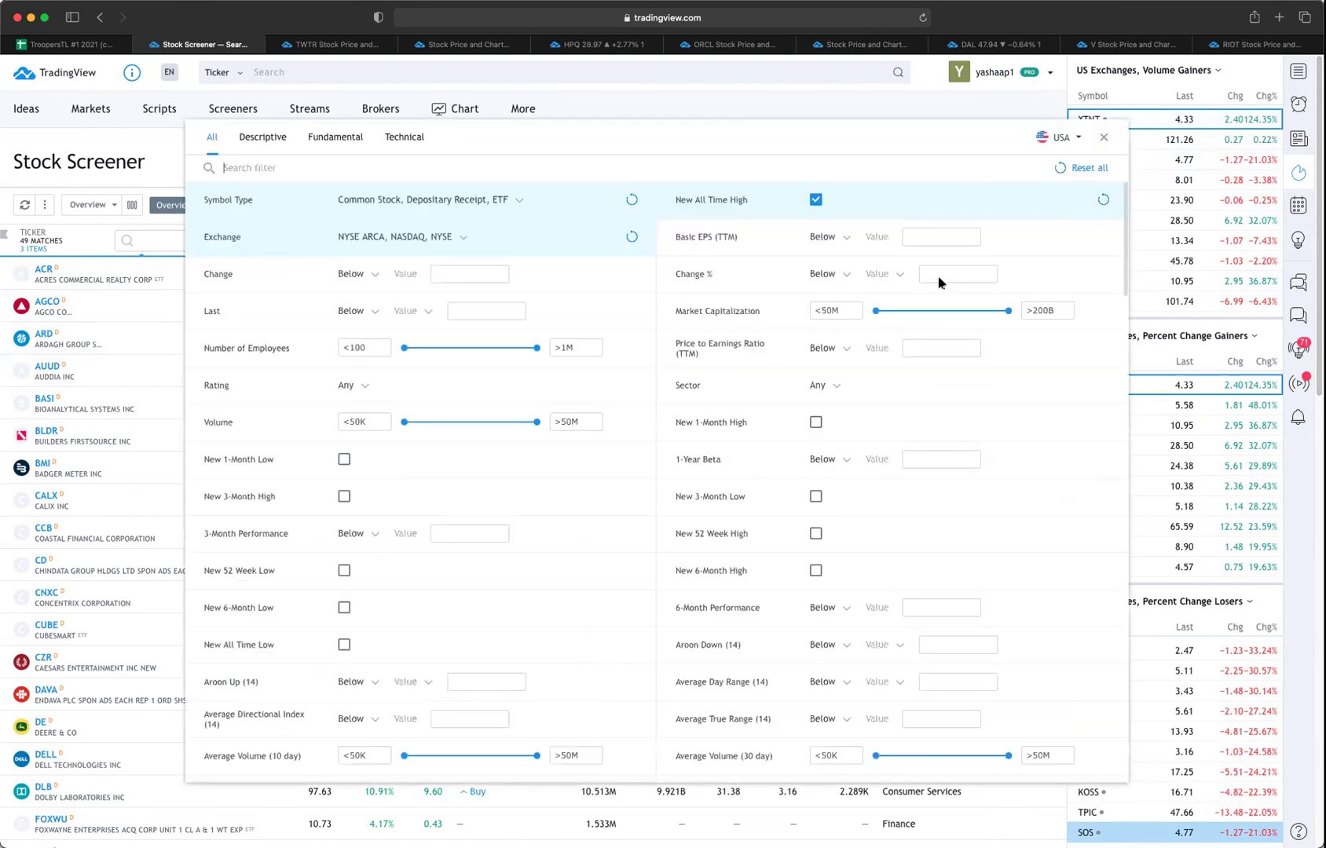
click(1105, 138)
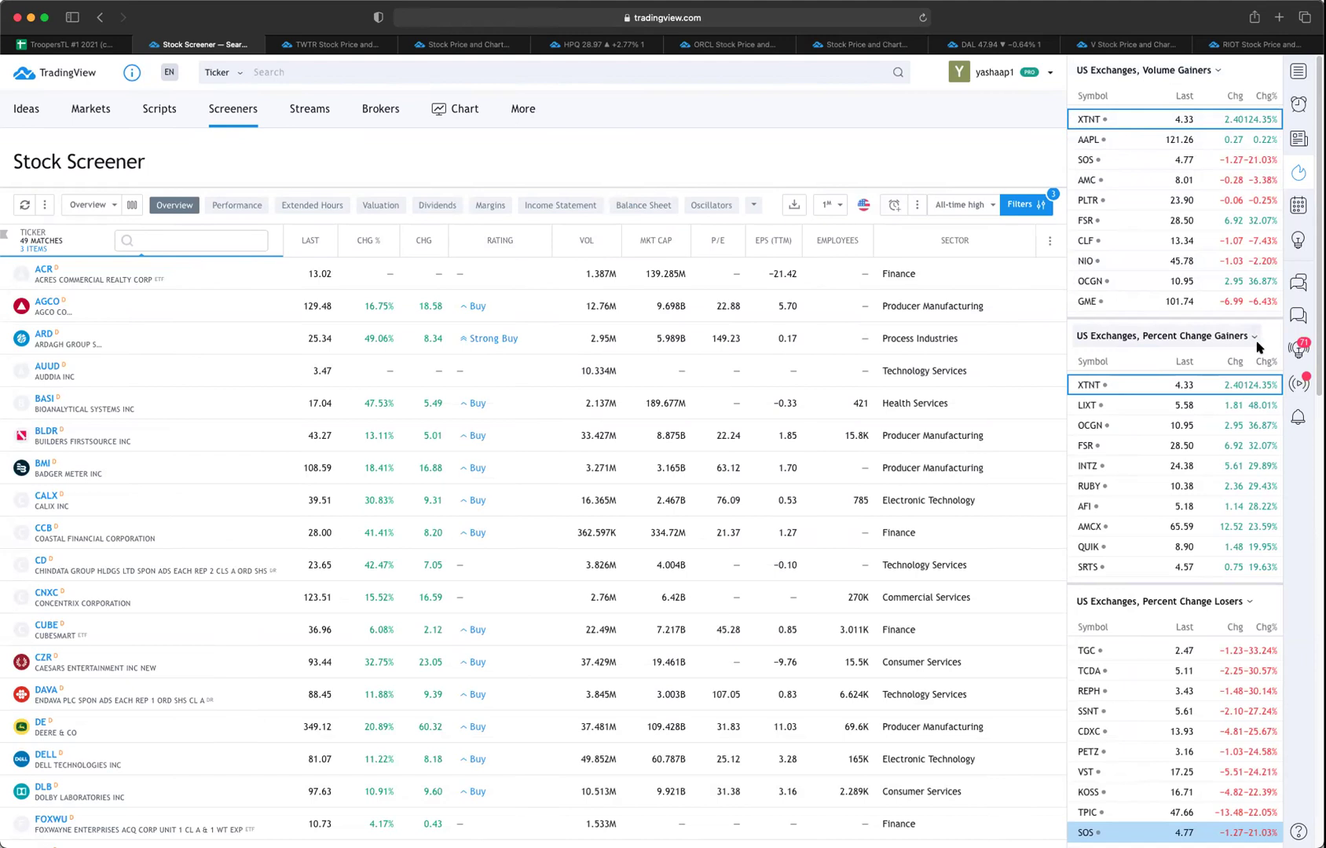
click(1021, 205)
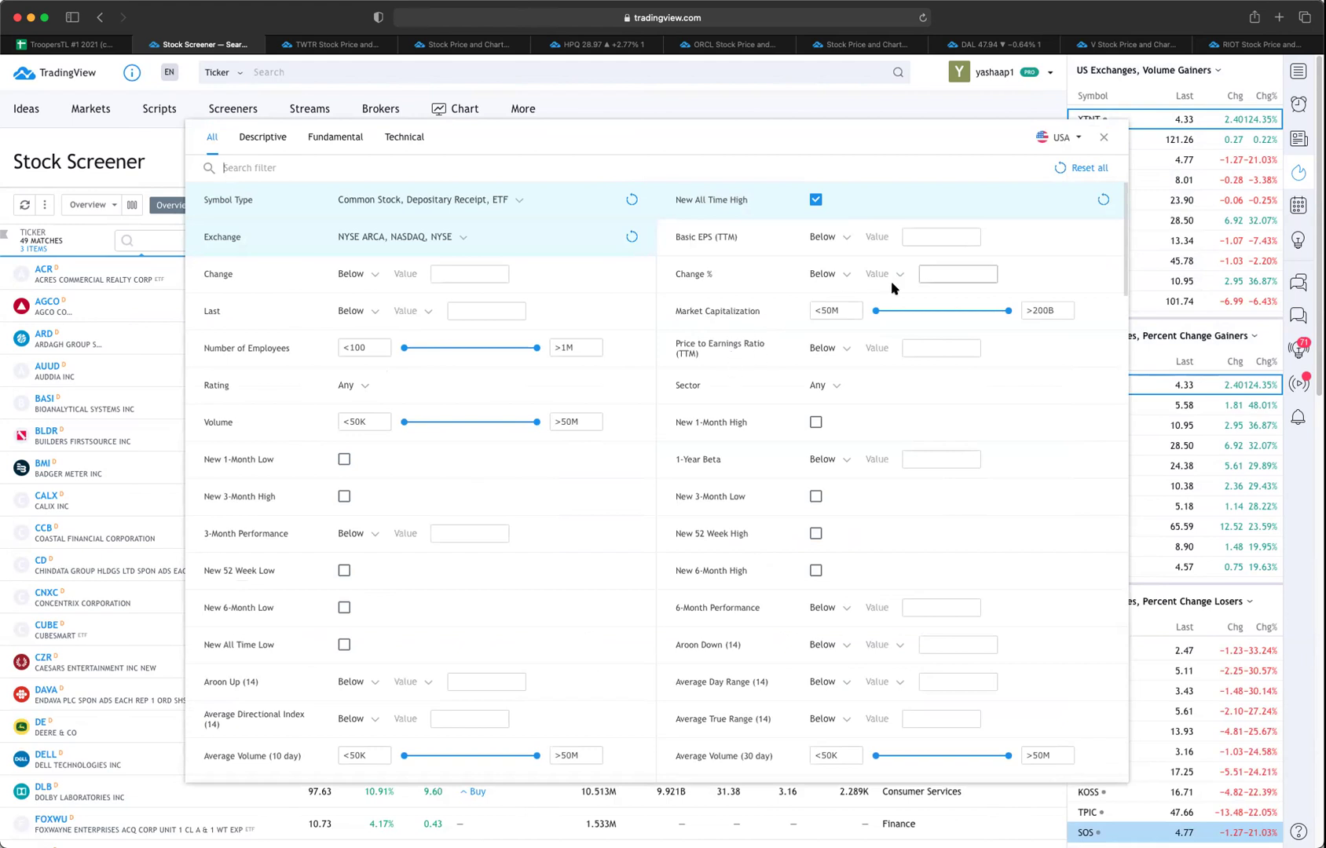
click(1104, 138)
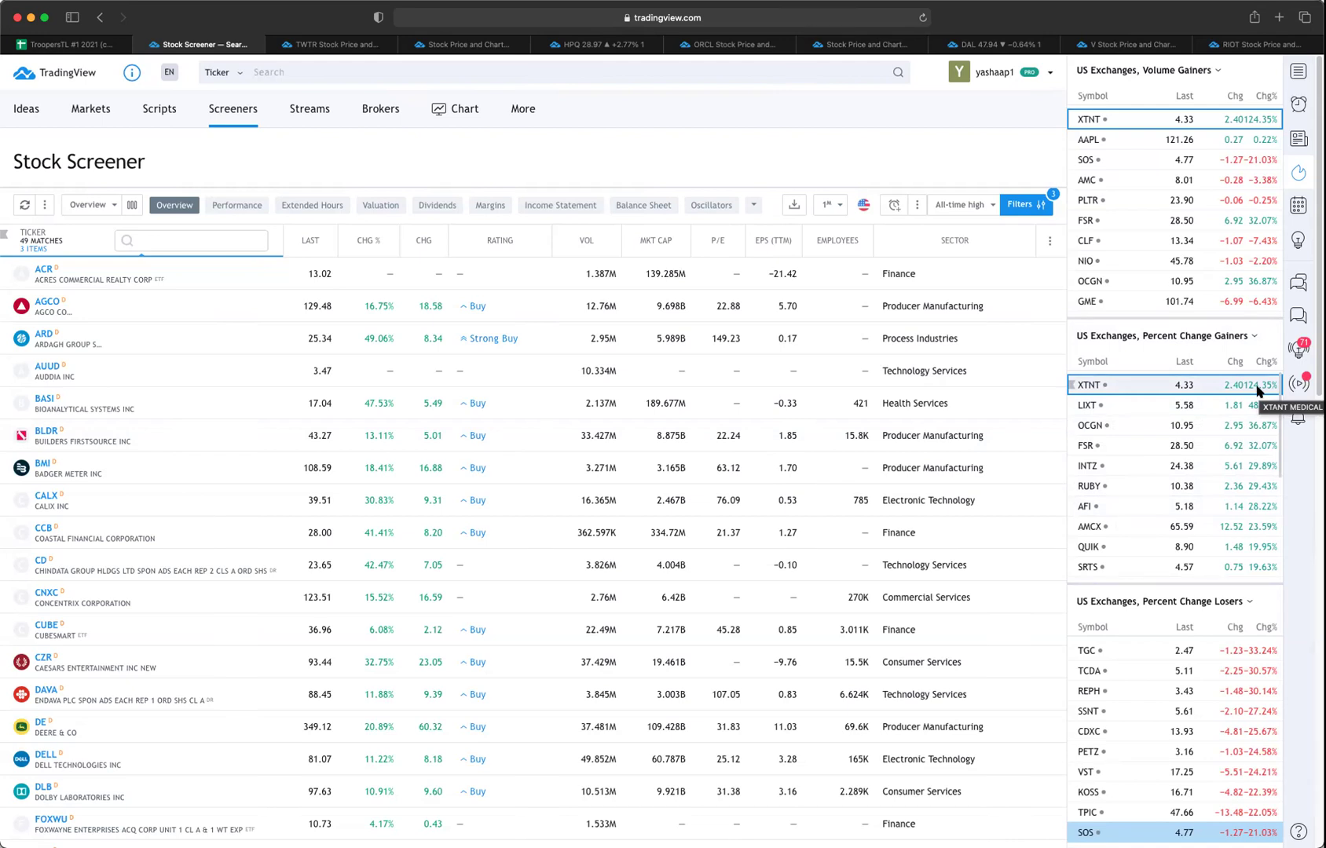
click(1298, 178)
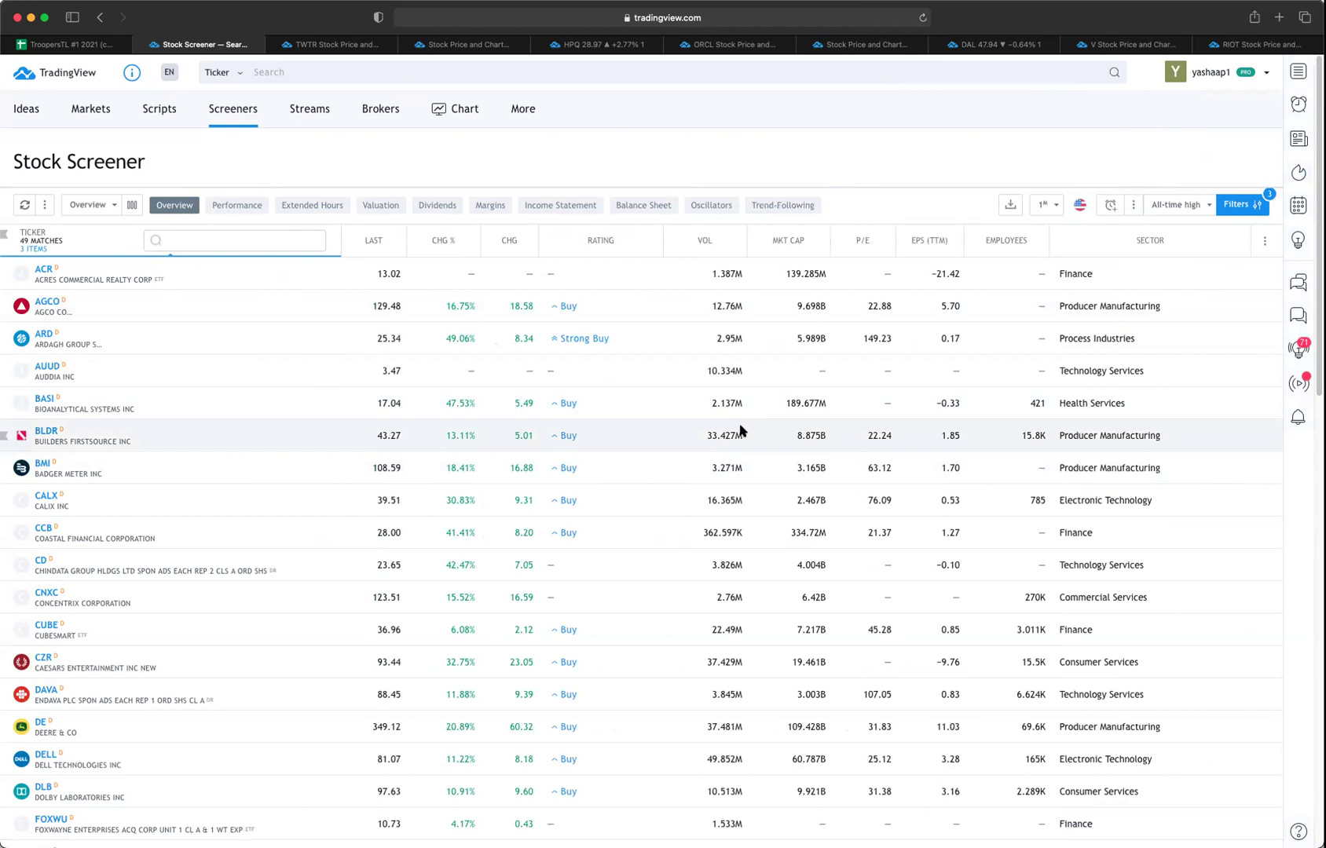
Step: Filter the All-time high screen to a minimum market capitalization of 2B
scroll(740, 430, down, 2)
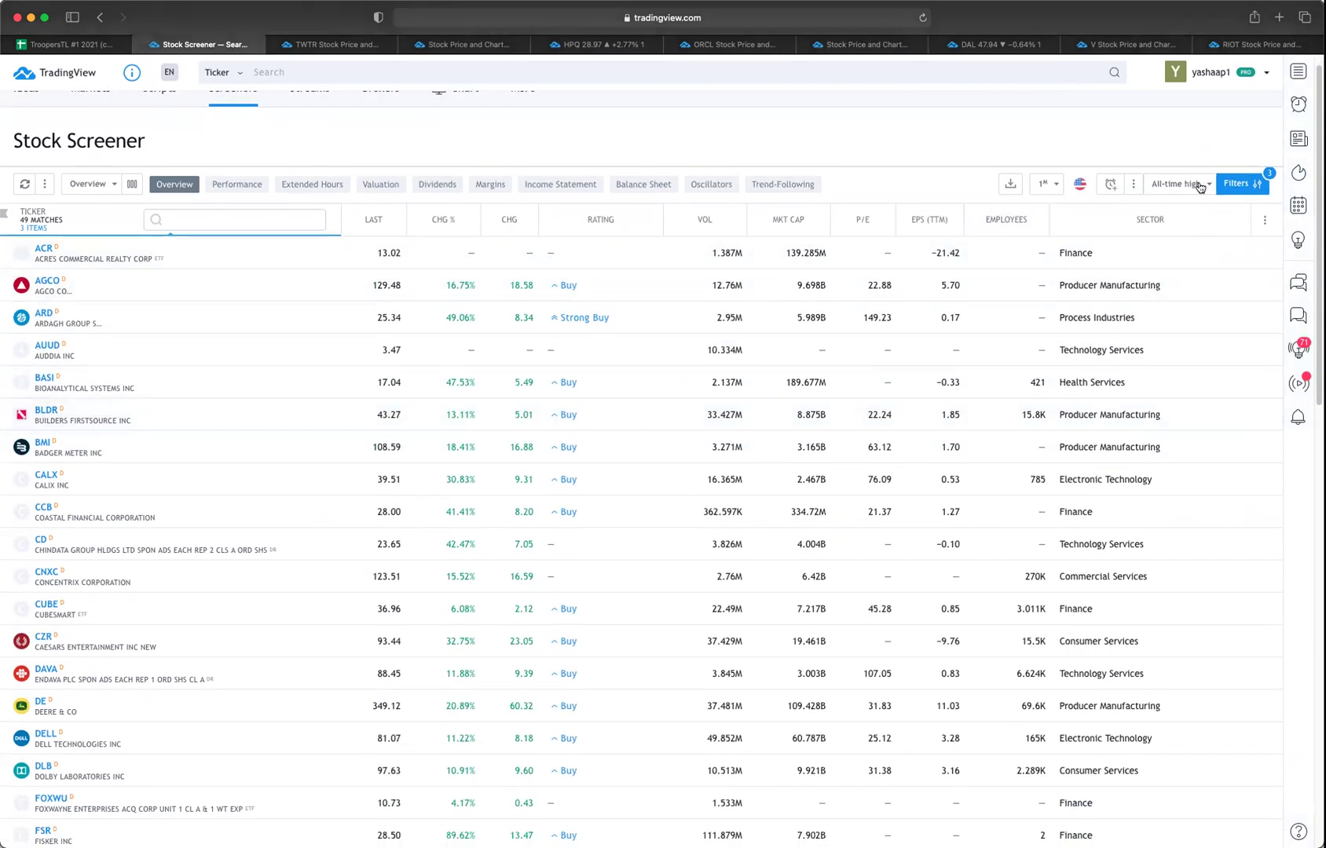
click(1232, 184)
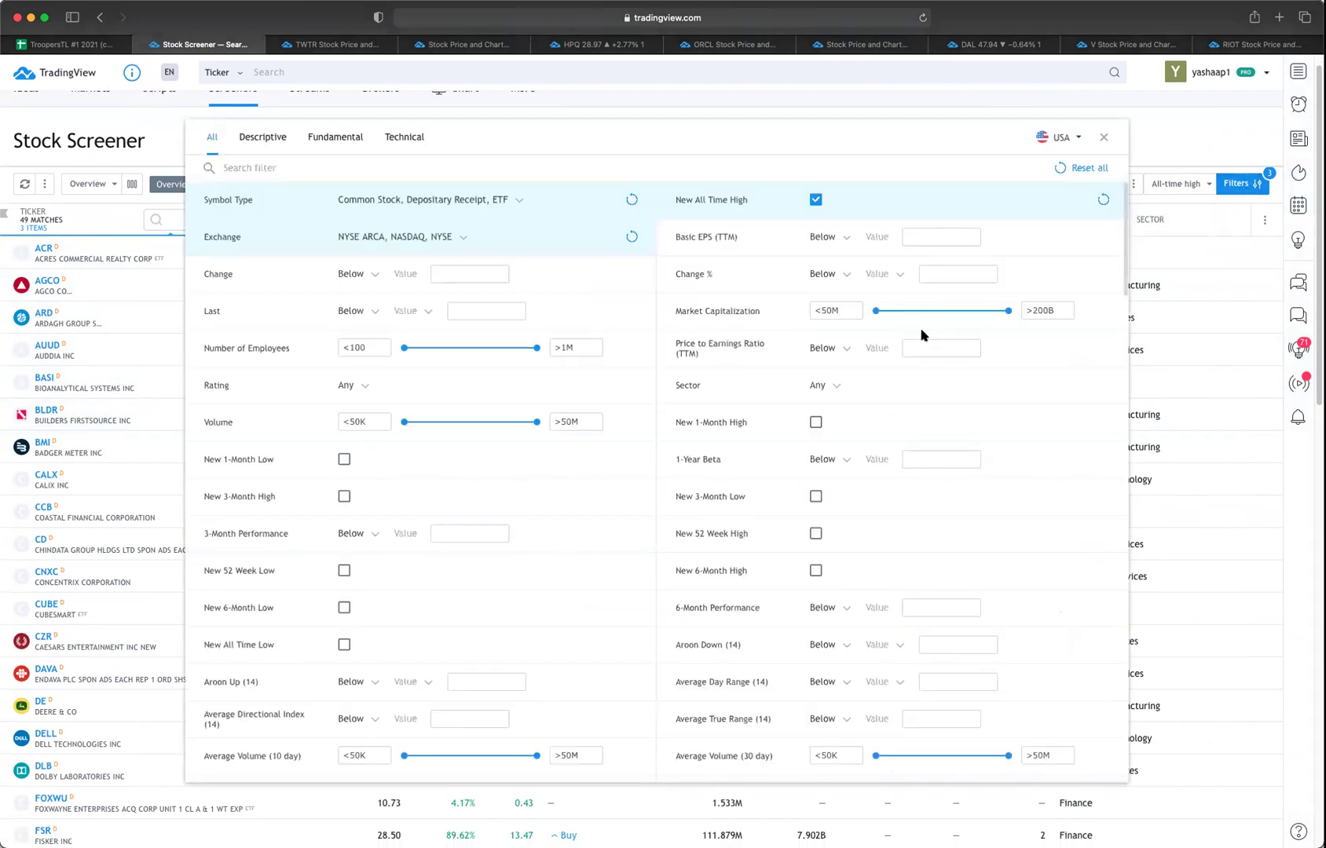
drag(875, 312, 930, 313)
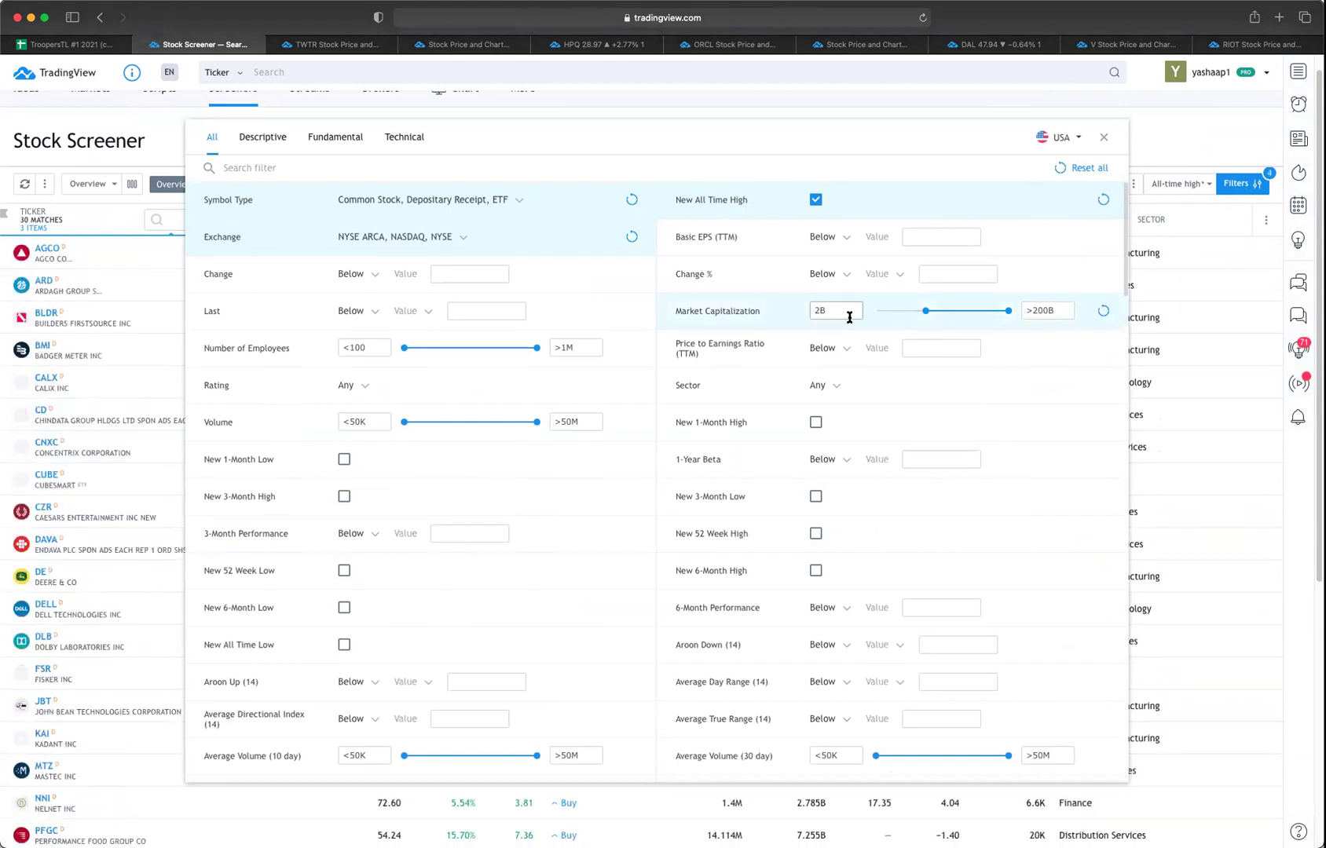
Step: Review the stocks matching the All-time high screen with the 2B minimum market capitalization, checking the active filter settings along the way
click(1104, 137)
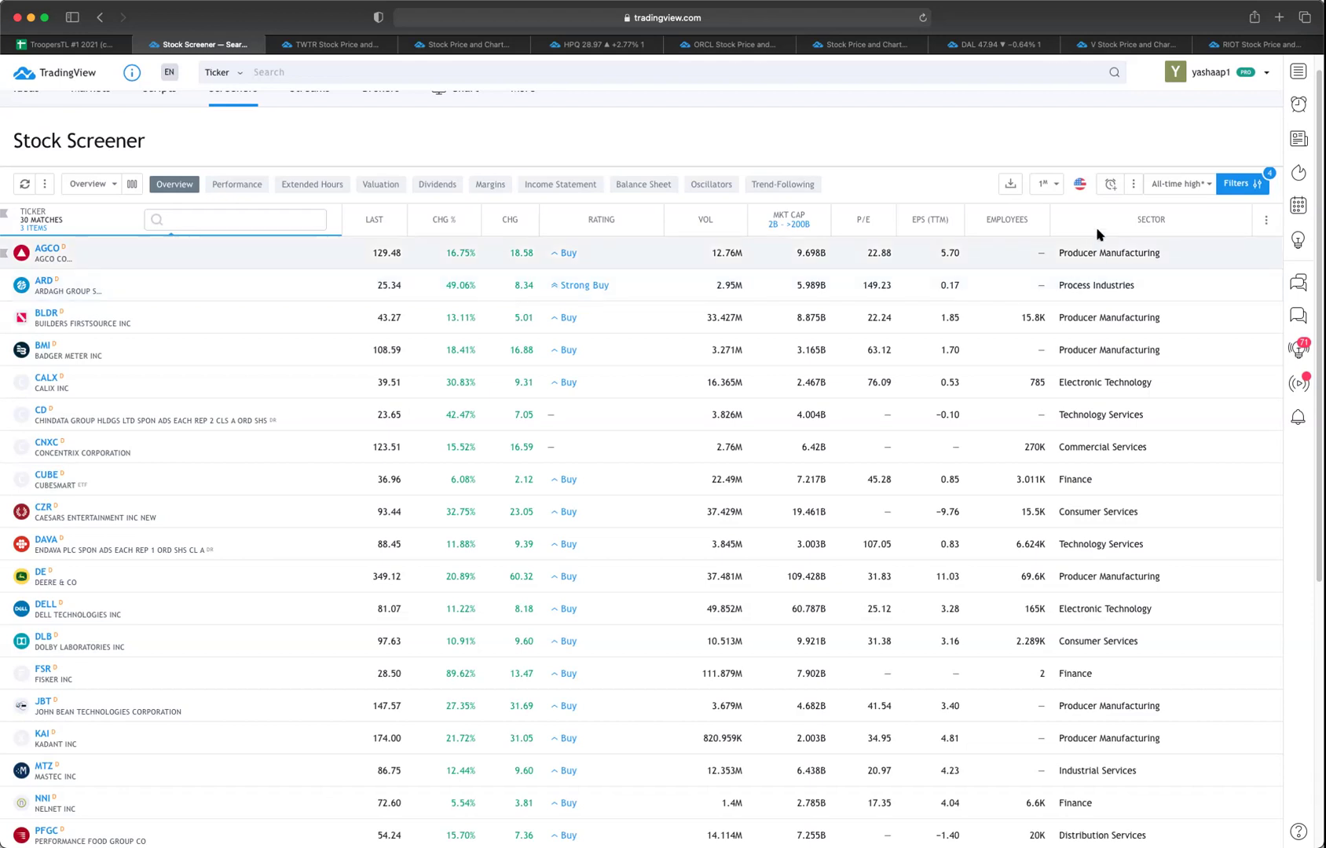
click(1240, 184)
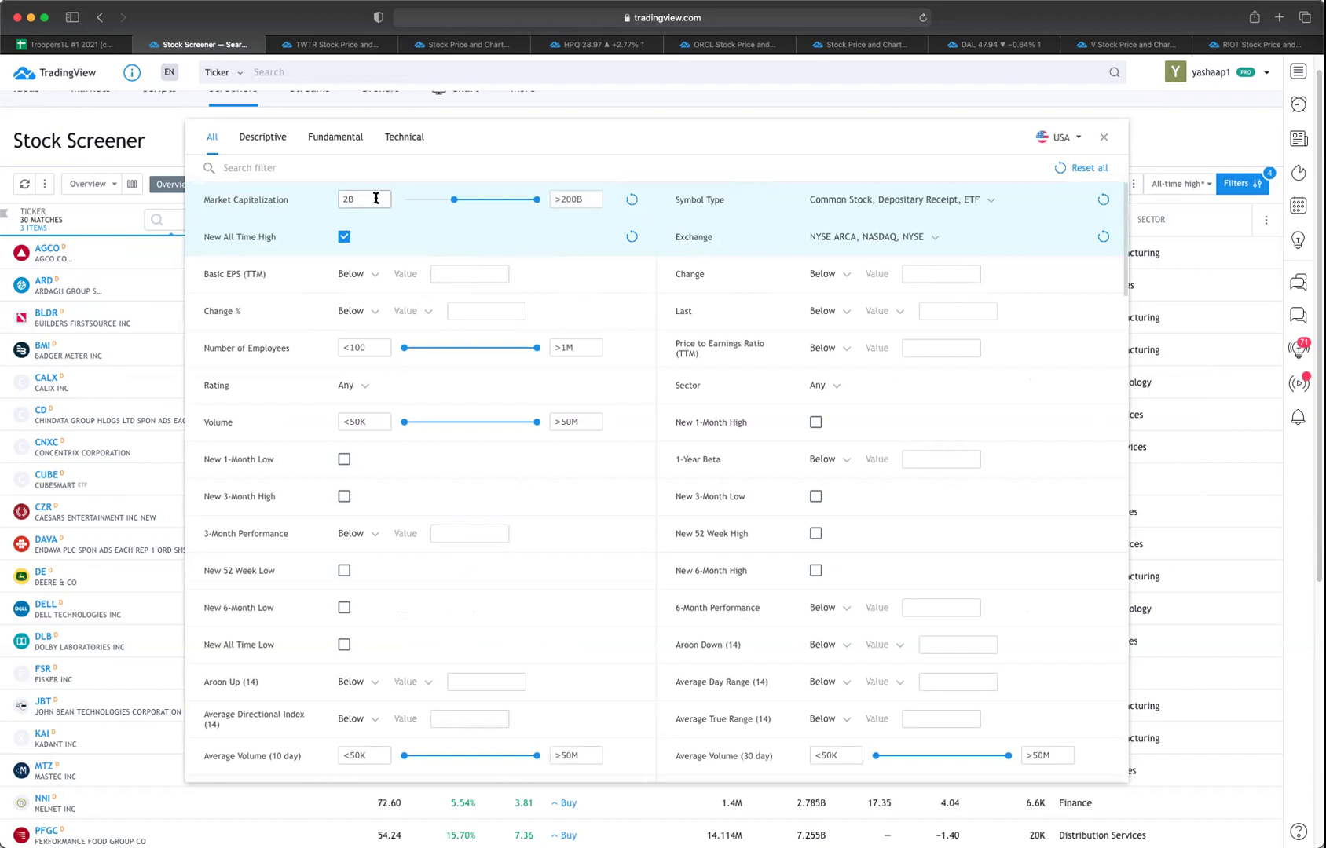
click(592, 107)
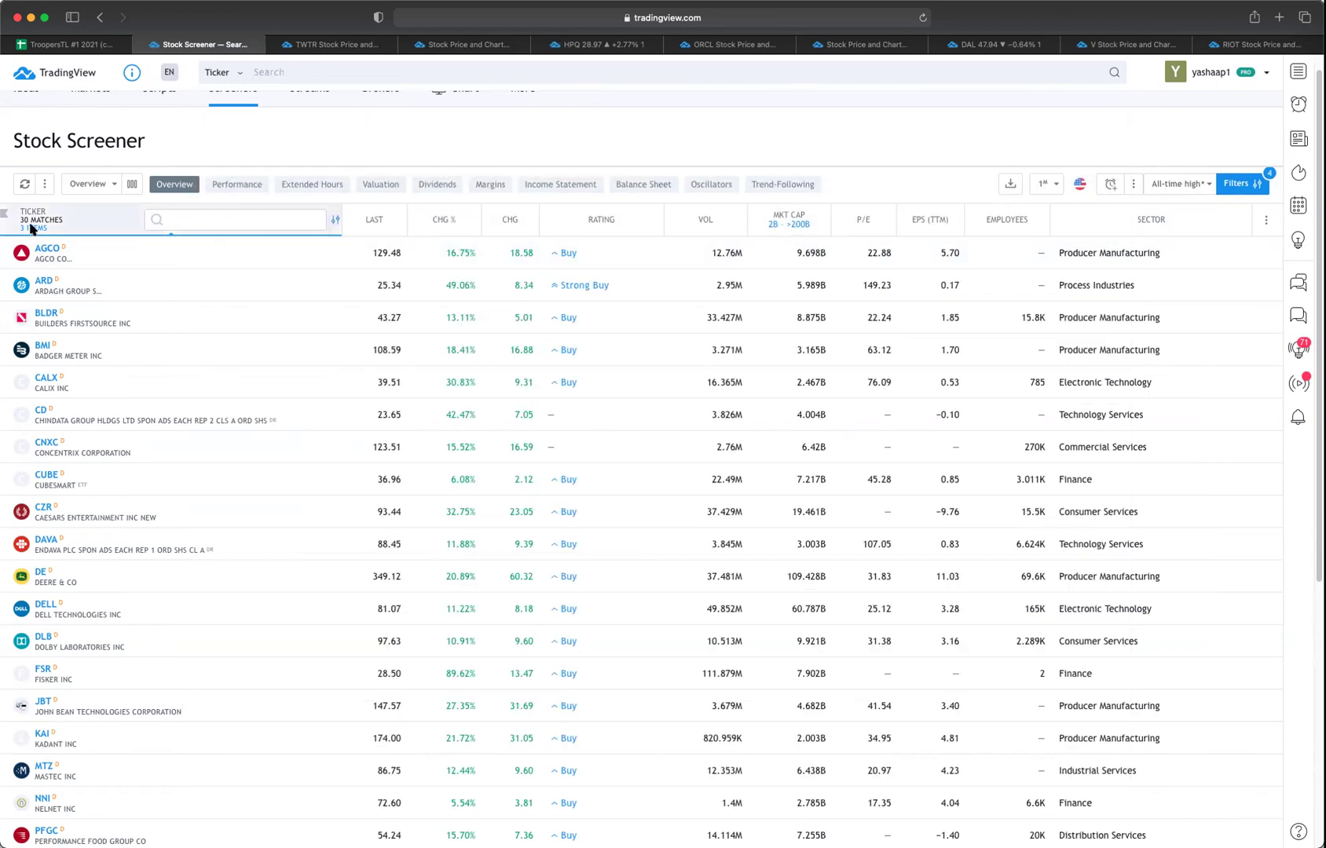
scroll(155, 429, down, 5)
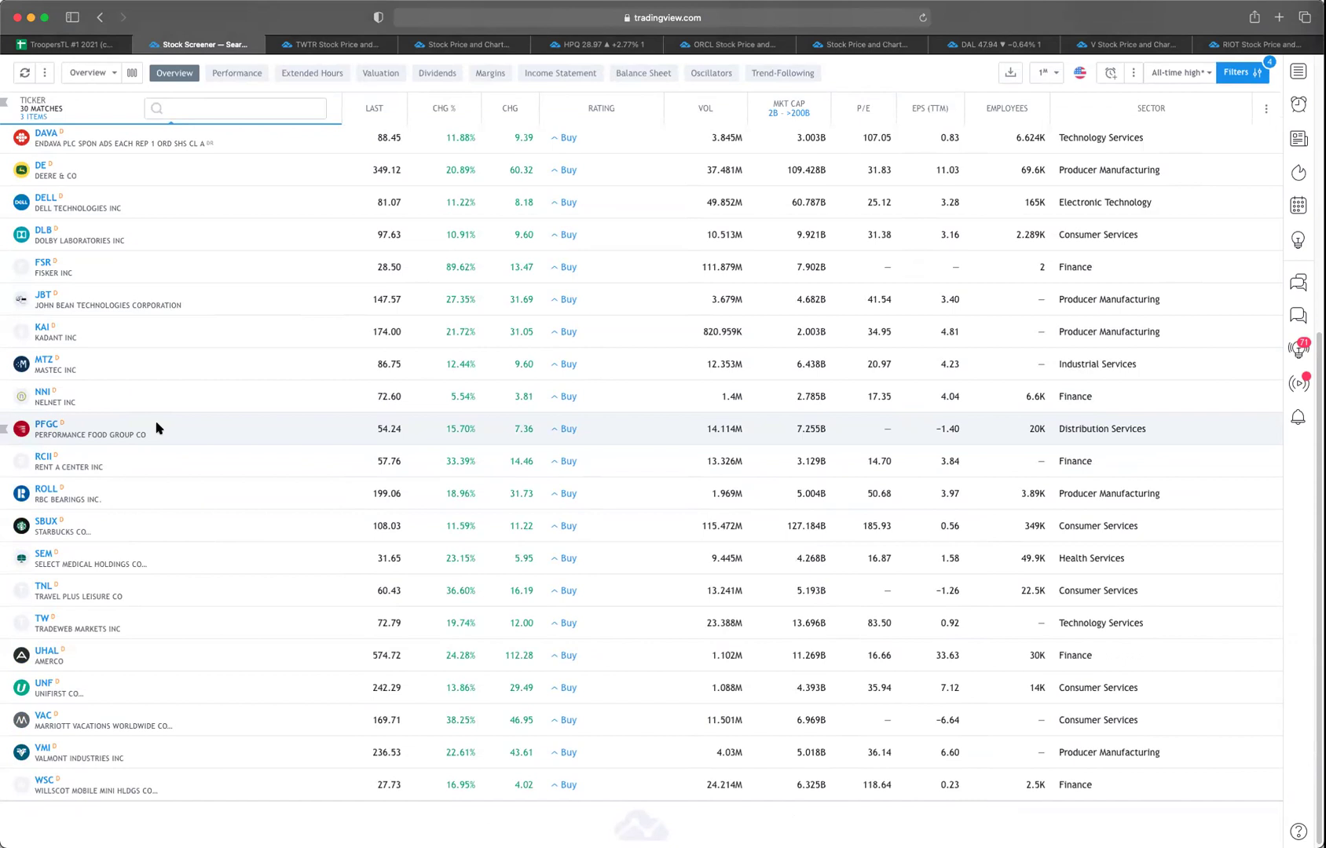
scroll(155, 428, up, 5)
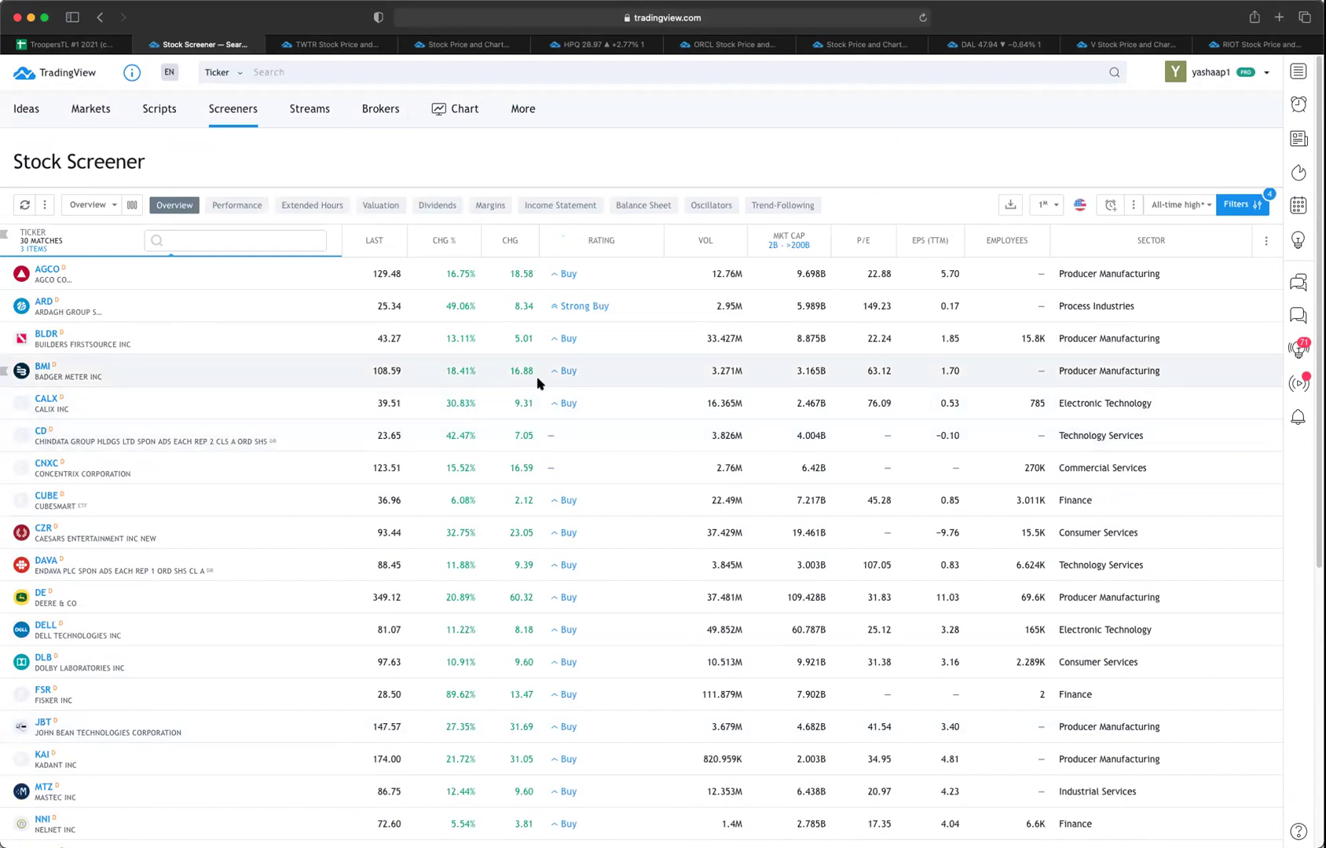
Step: Check the active filters of the All-time high screen and look over the list of preset screens
click(1235, 205)
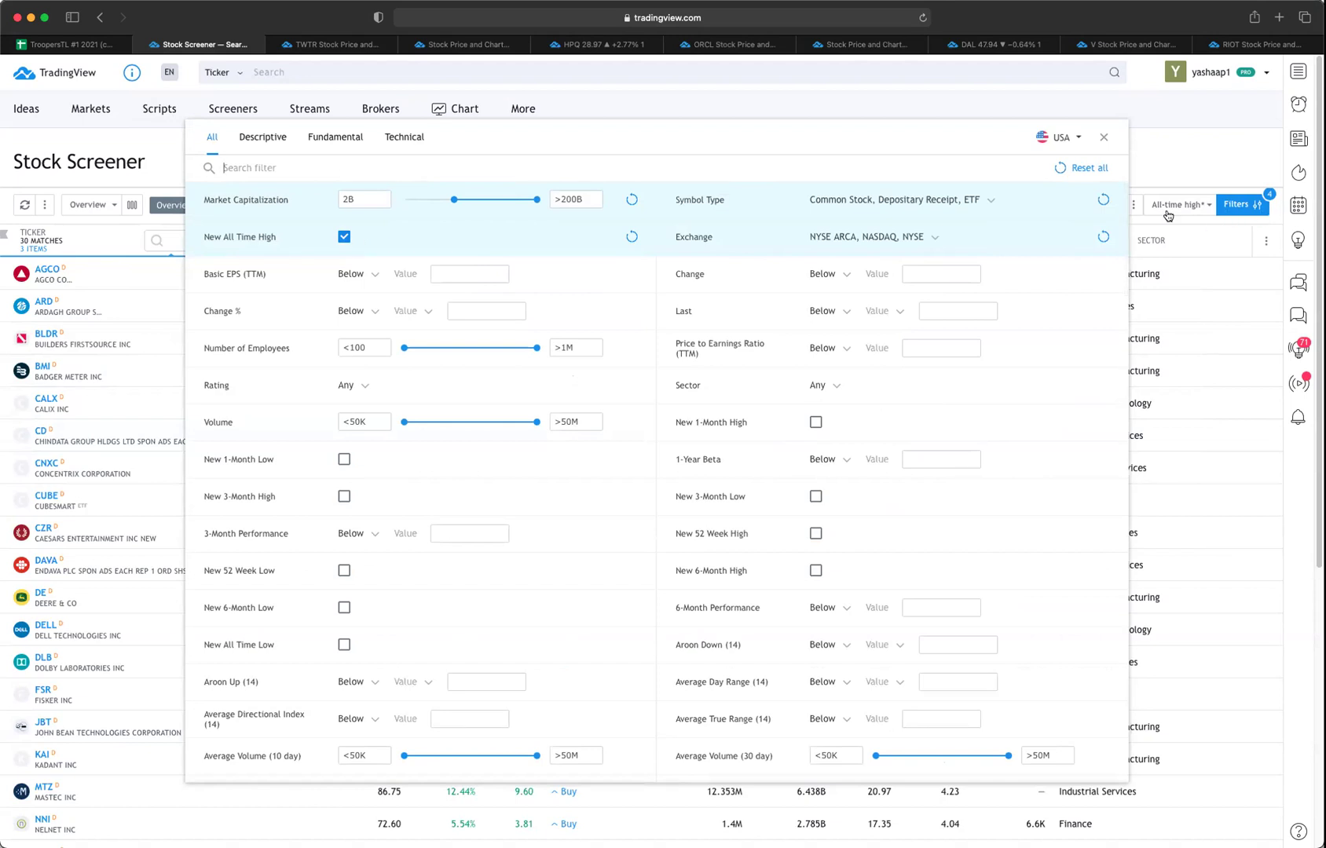
click(1104, 138)
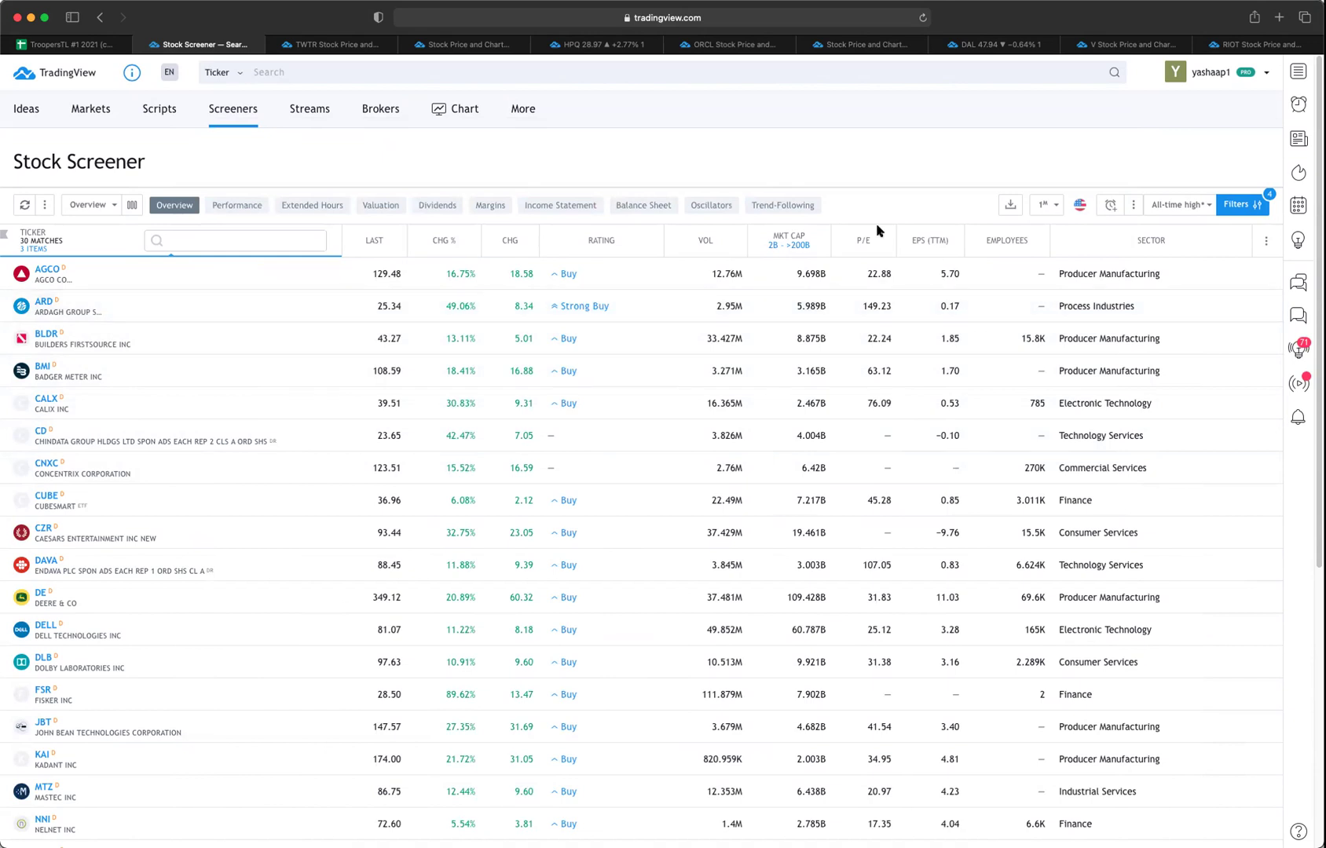
click(1178, 205)
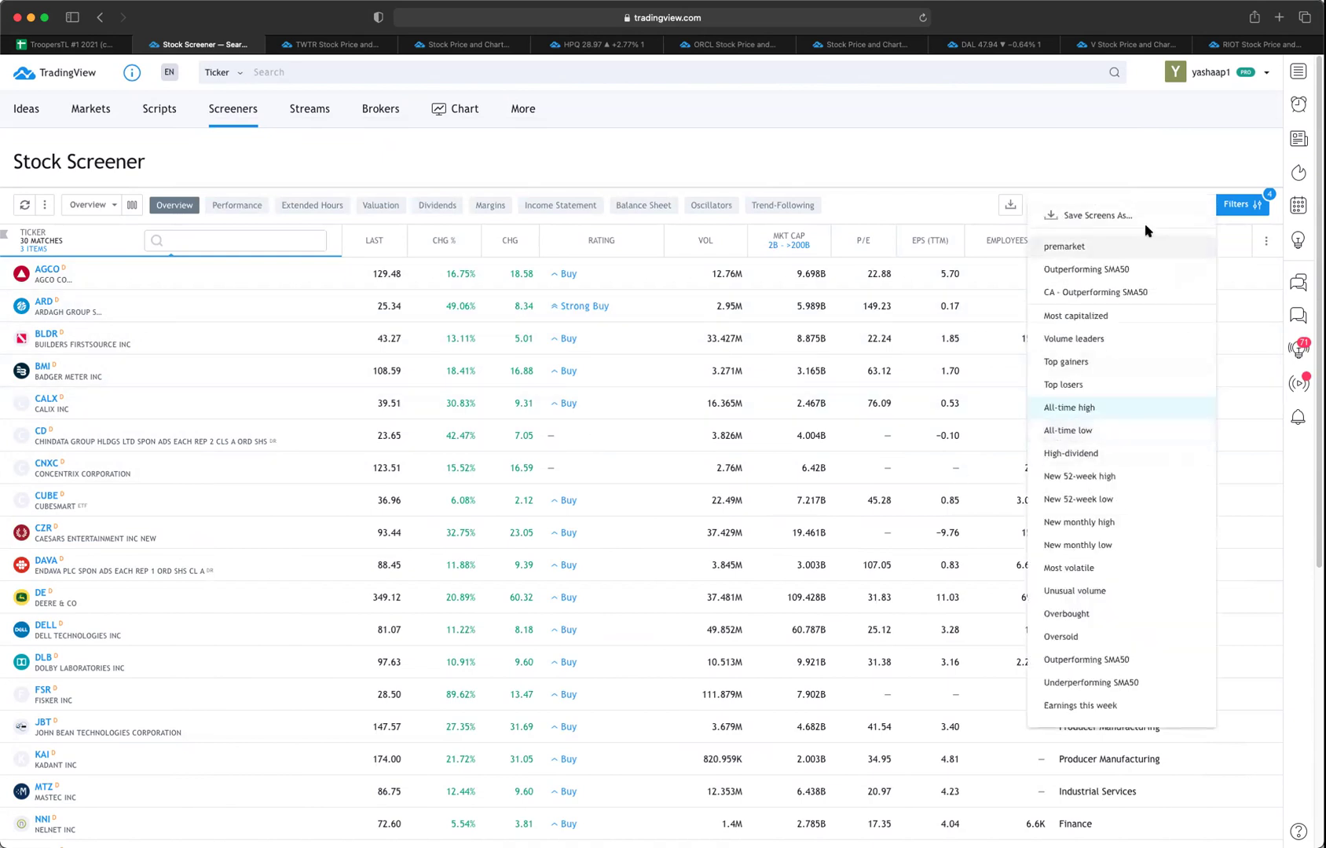
Step: Filter the All-time high screen to a minimum volume of 5M
click(1256, 203)
scroll(693, 472, down, 3)
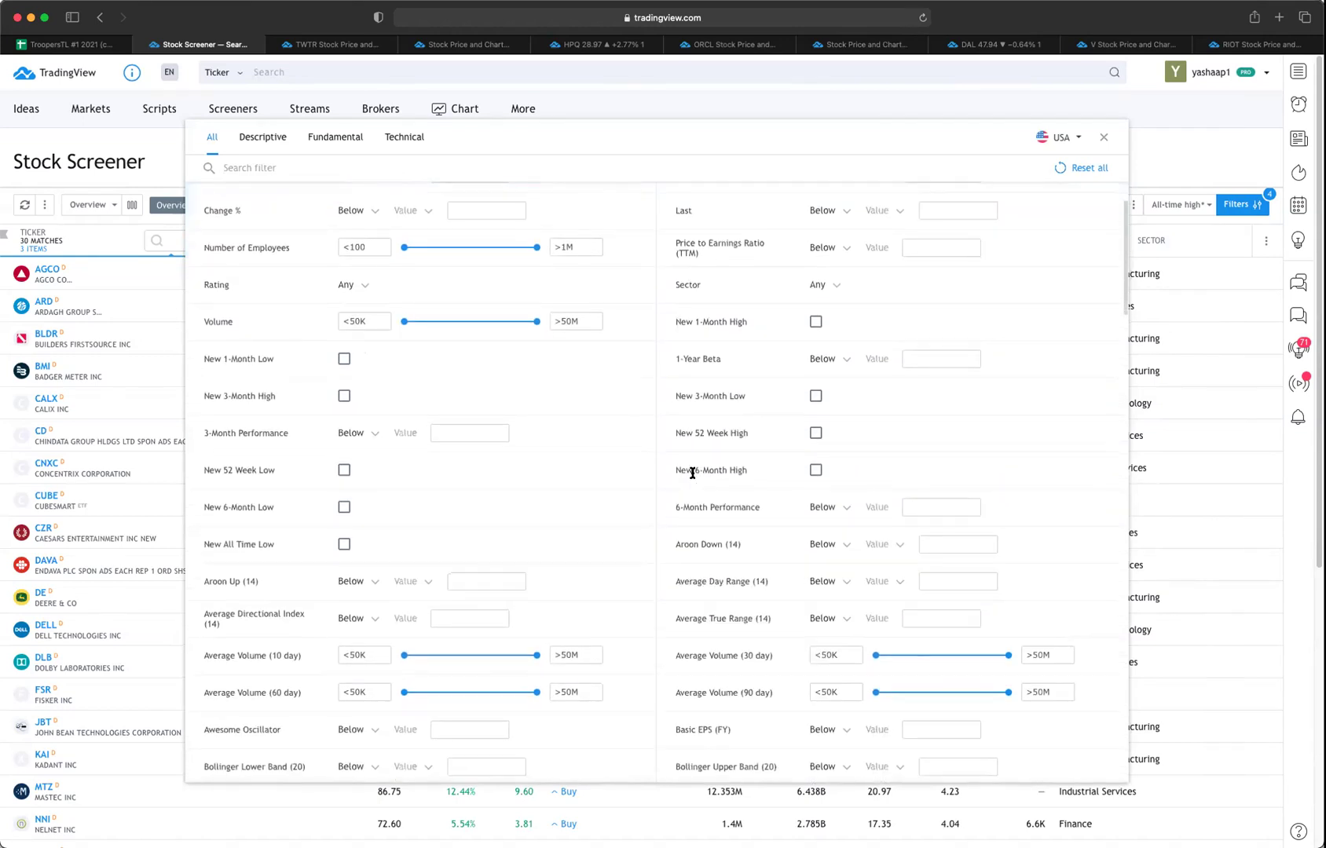
scroll(692, 472, down, 1)
scroll(692, 472, down, 4)
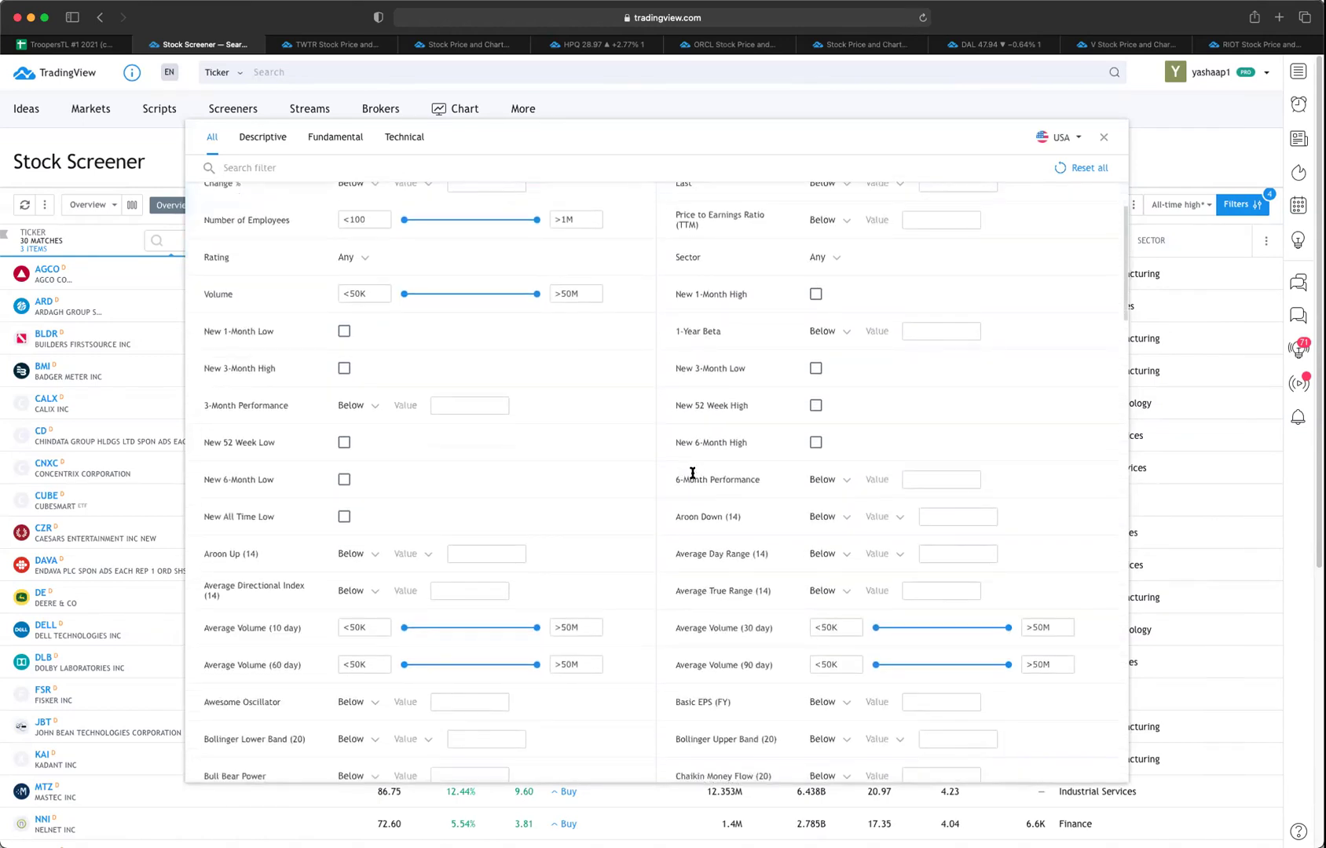
scroll(692, 472, down, 2)
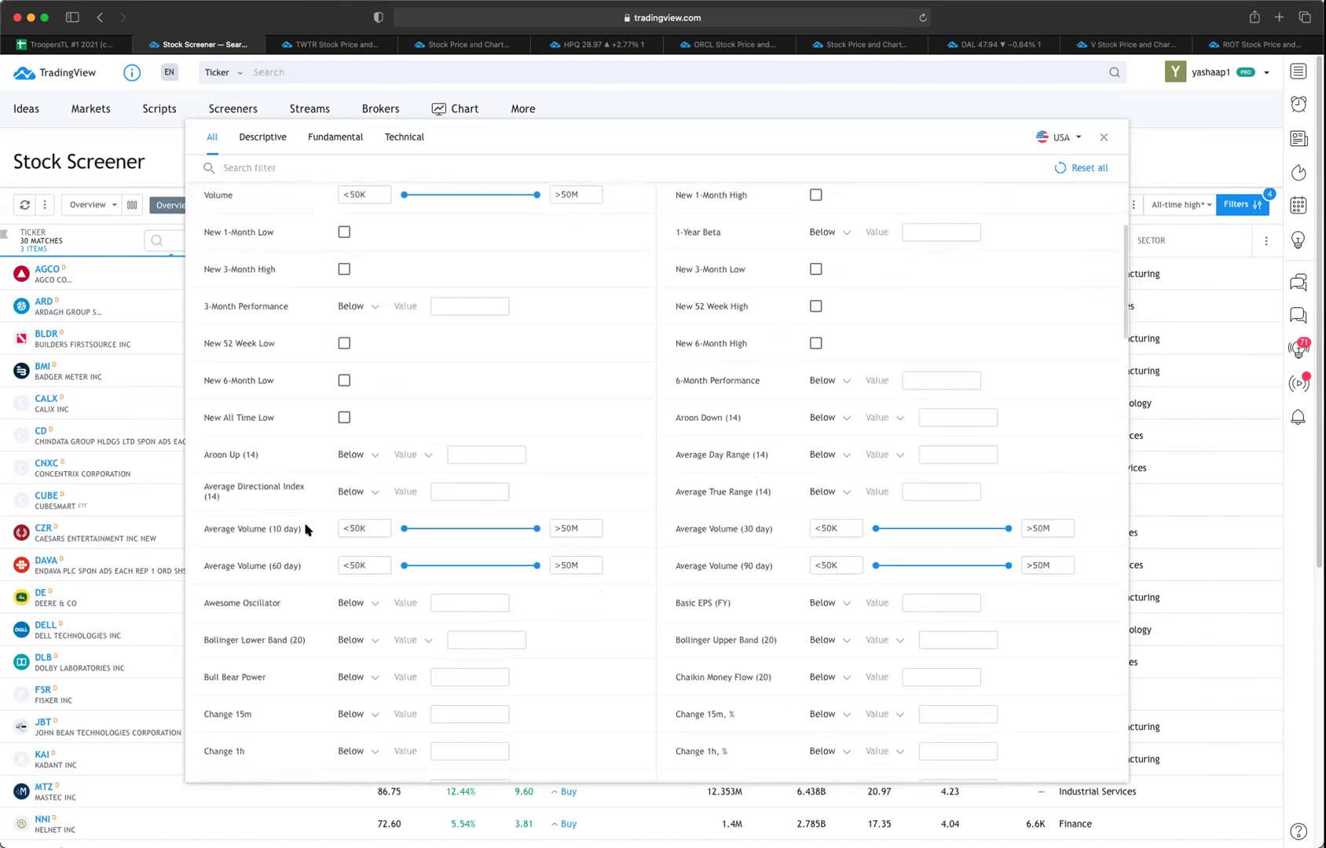
scroll(306, 530, up, 2)
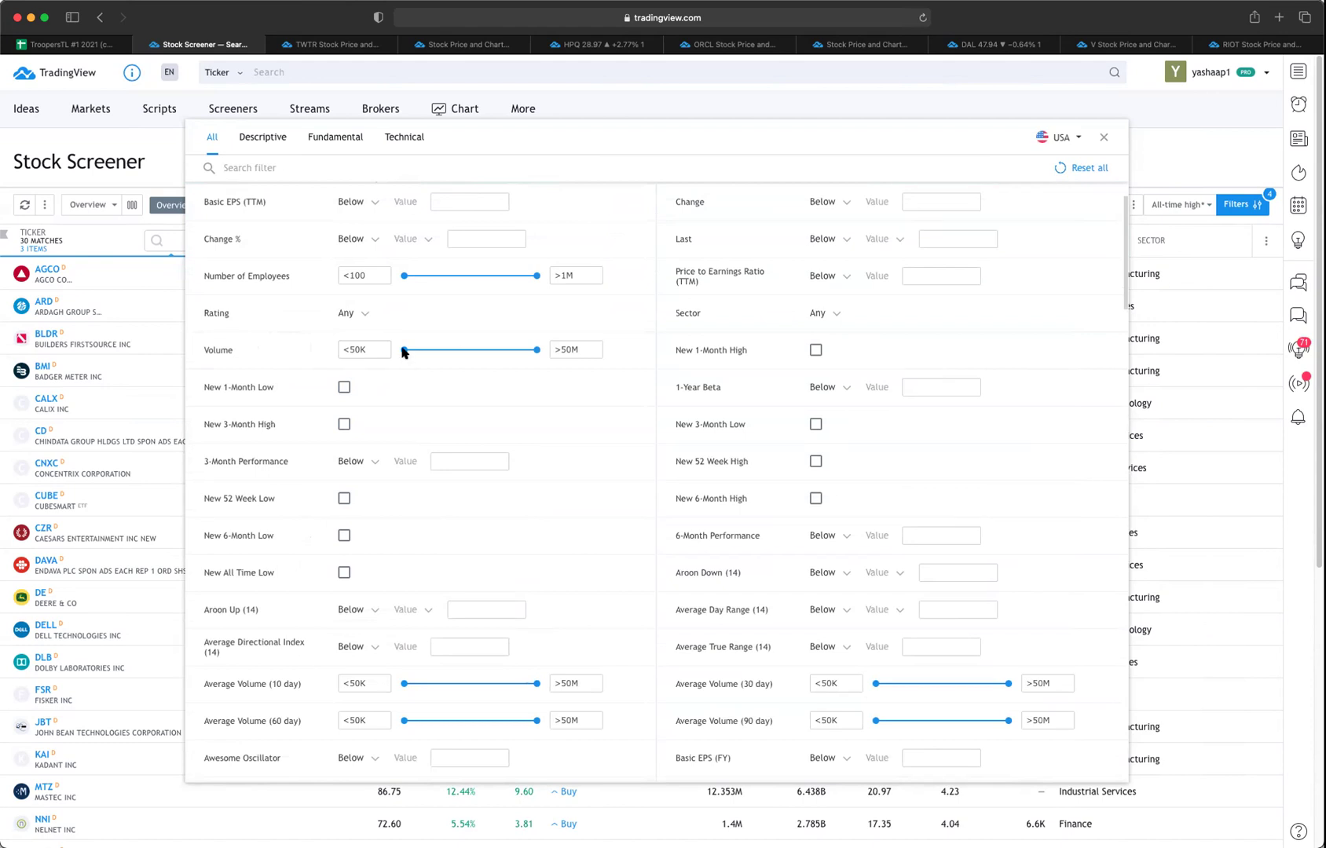
drag(405, 352, 465, 350)
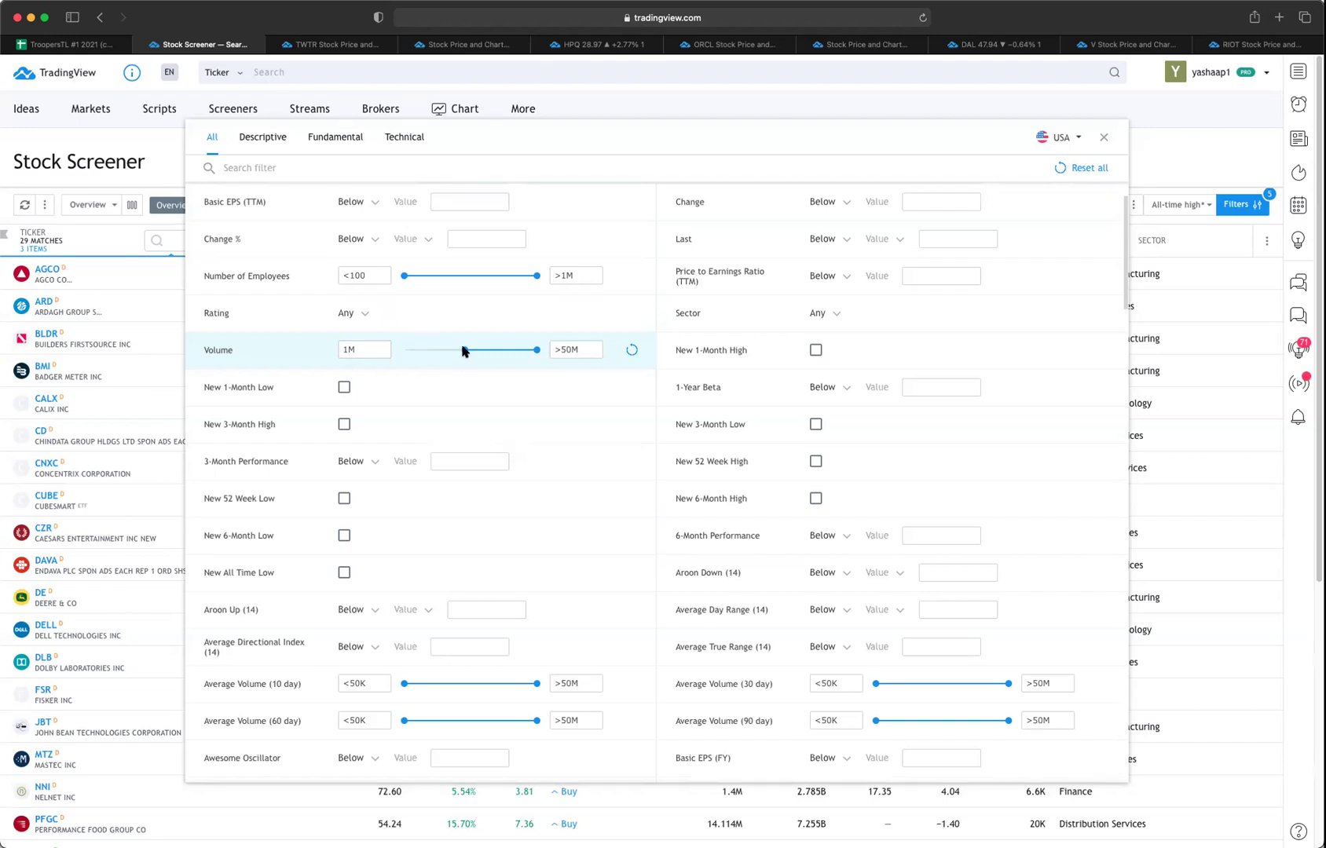
drag(464, 351, 486, 347)
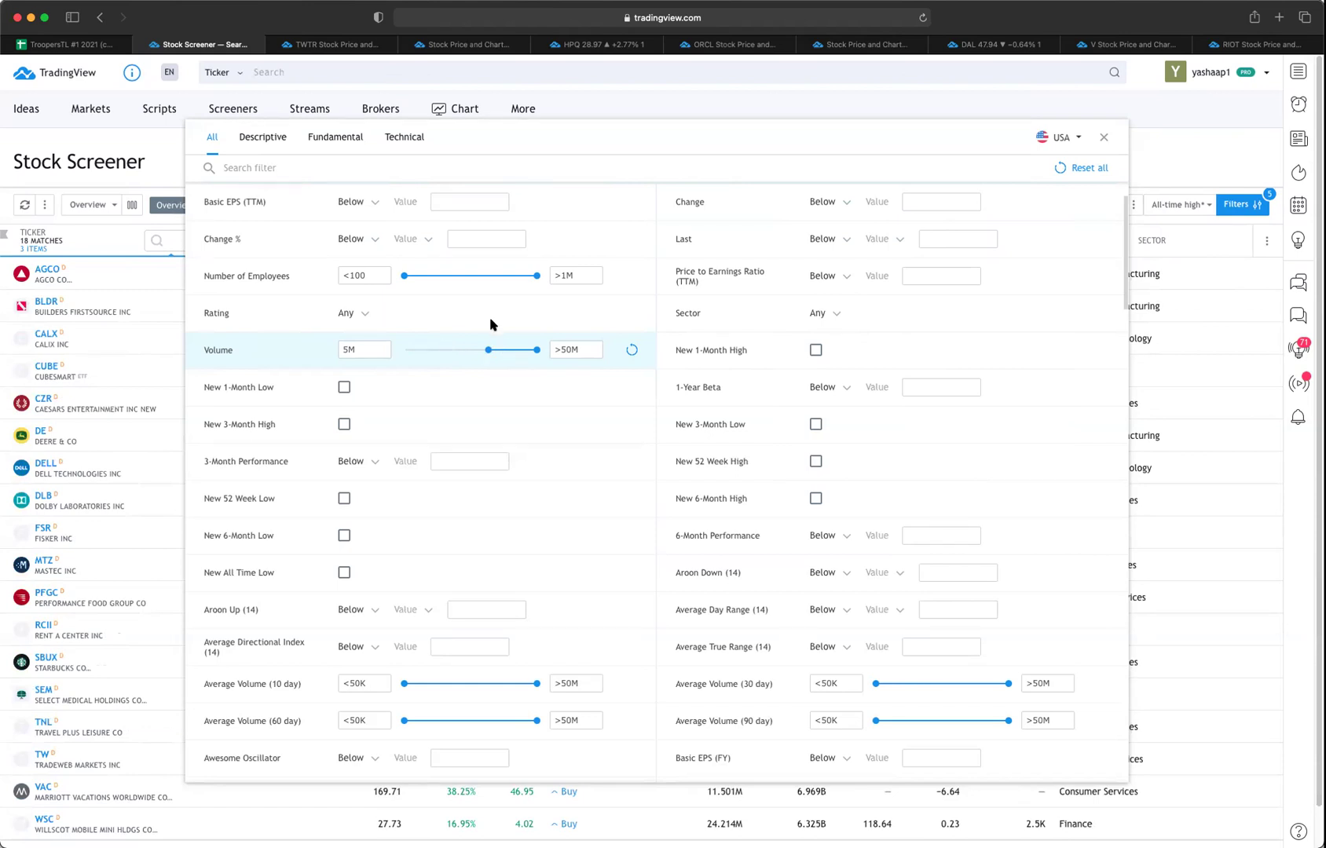
Step: Limit the Rating filter to Strong Buy, Buy and Neutral
click(350, 312)
click(365, 371)
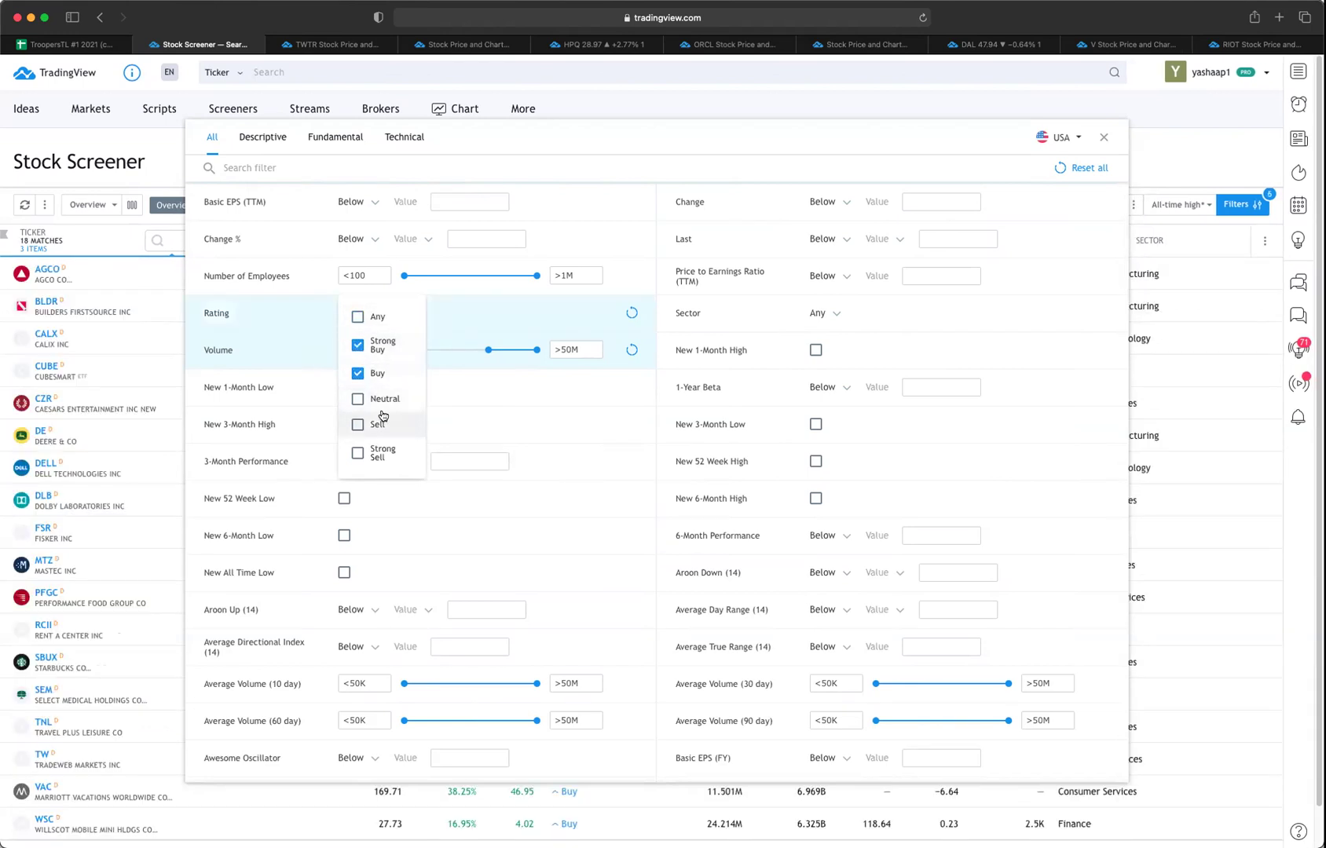
click(380, 402)
click(616, 245)
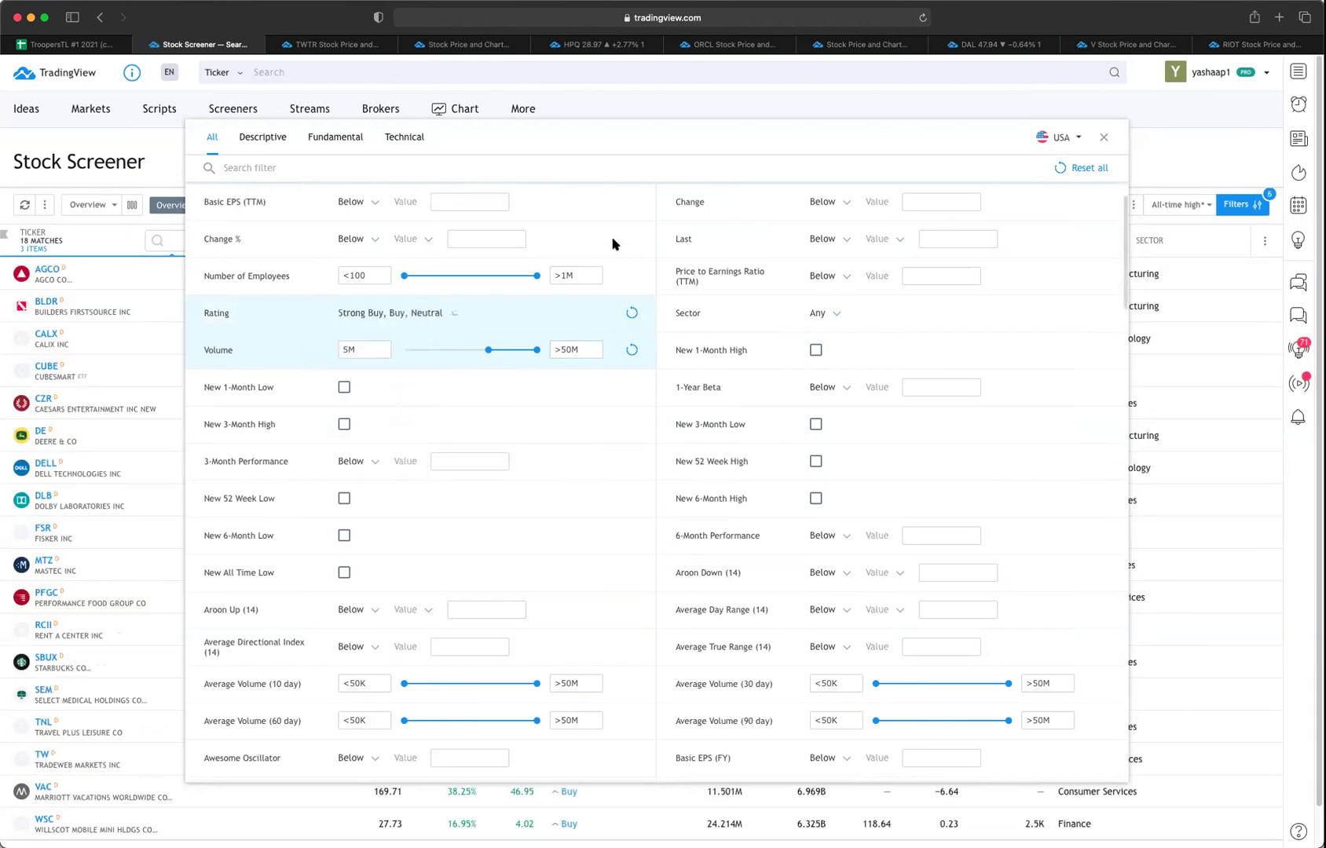
Step: Look over the Change filter's condition and examine all the available Sector options, leaving the sector set to Any
scroll(527, 308, up, 2)
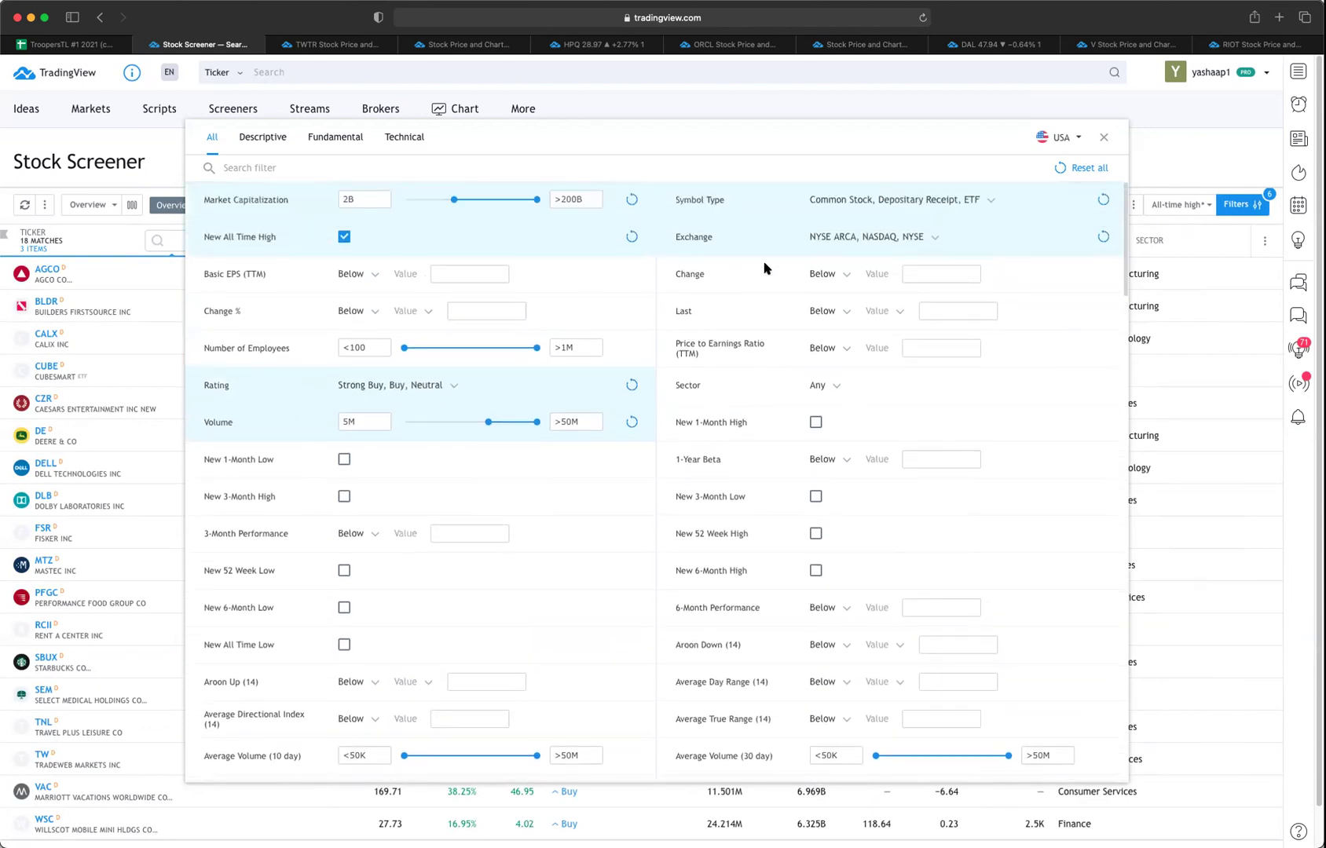
click(830, 274)
click(831, 275)
scroll(834, 410, down, 1)
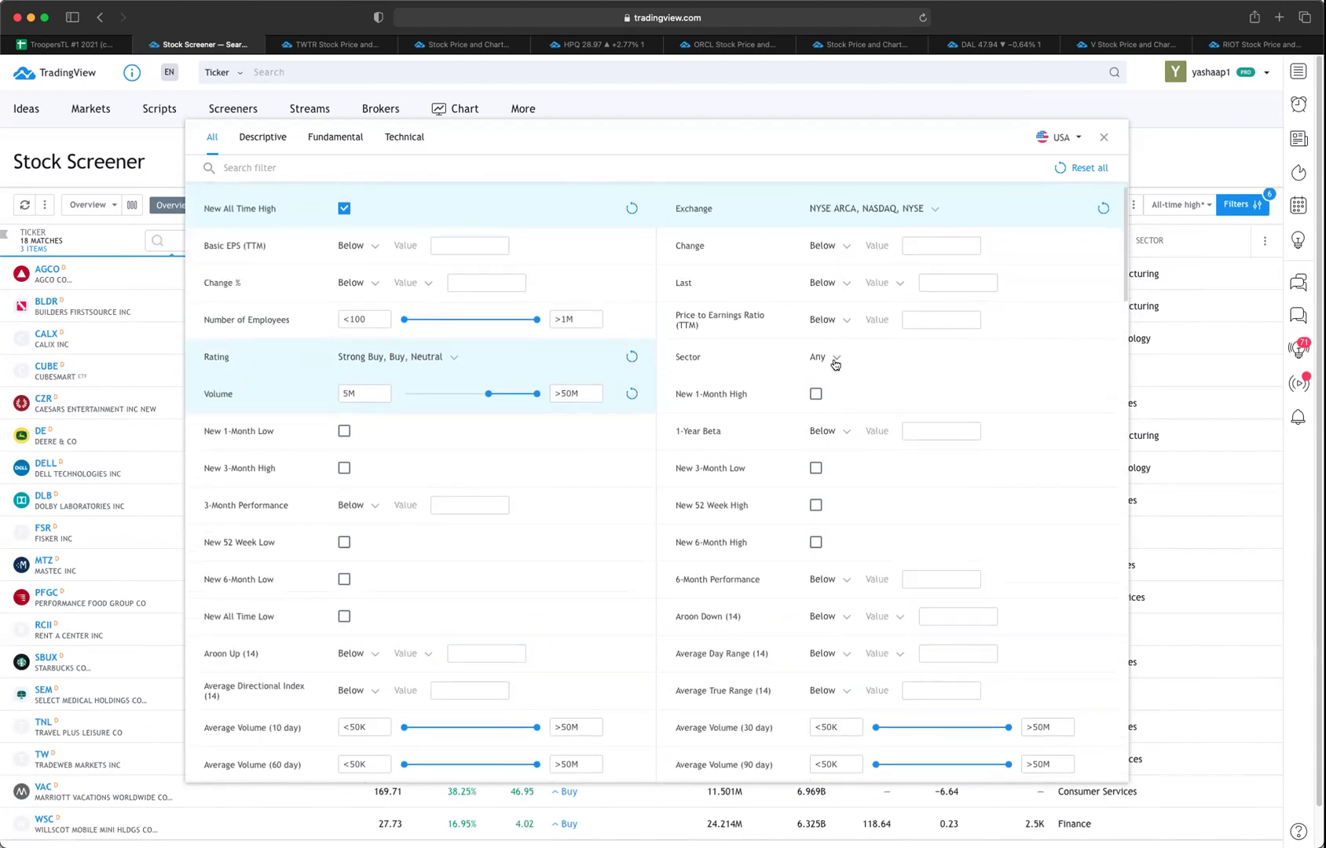
scroll(834, 357, down, 1)
click(834, 331)
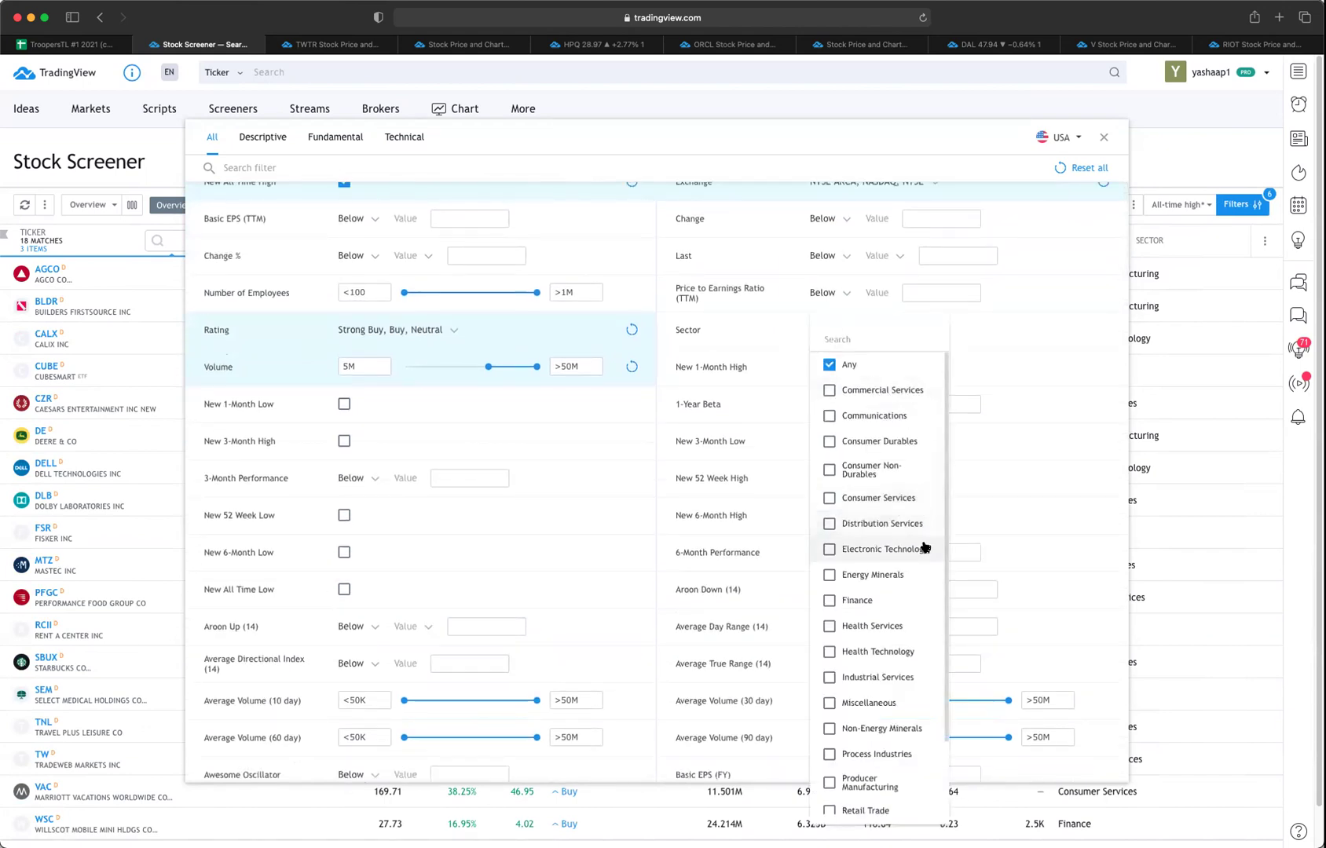
scroll(927, 547, down, 2)
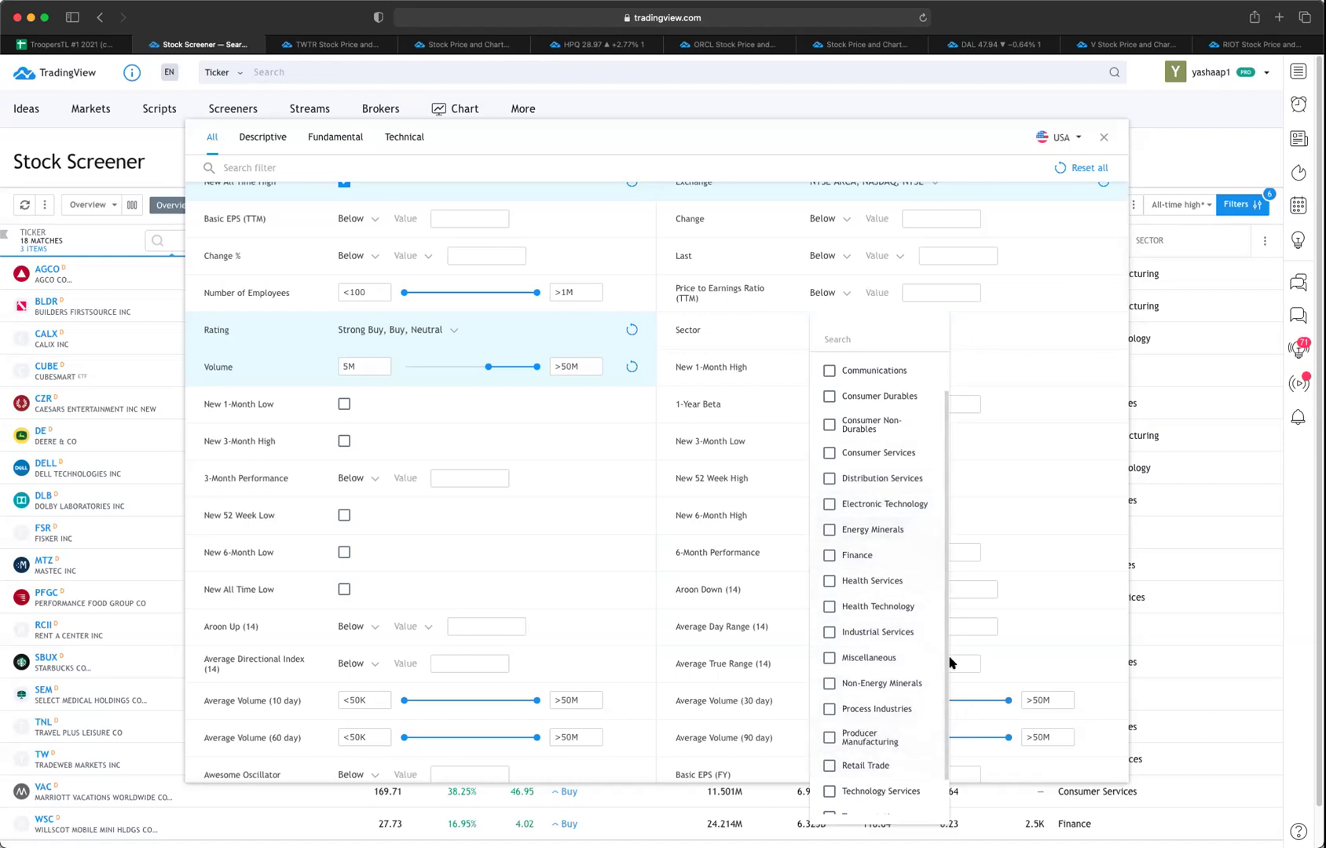
scroll(922, 703, down, 1)
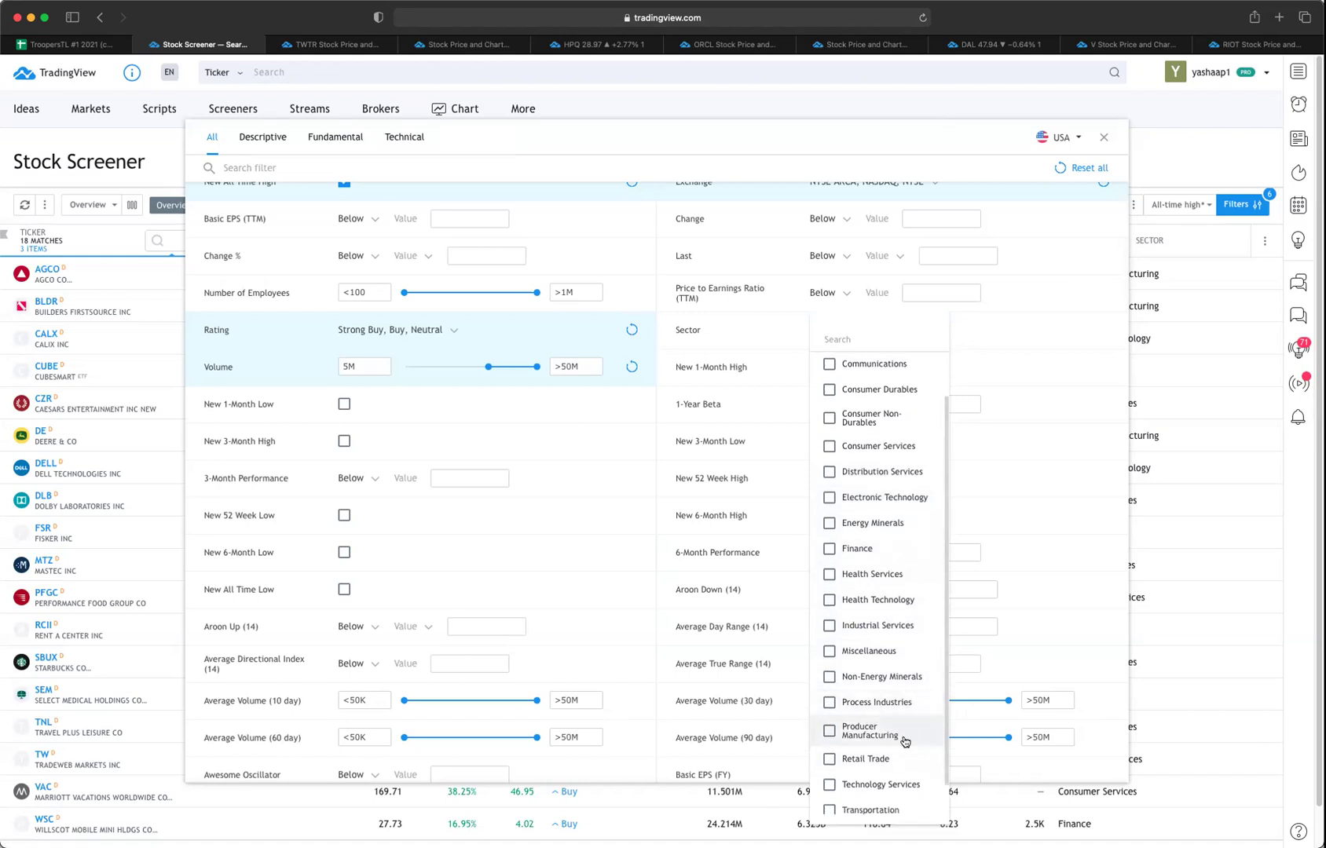
scroll(900, 723, down, 1)
scroll(900, 711, down, 2)
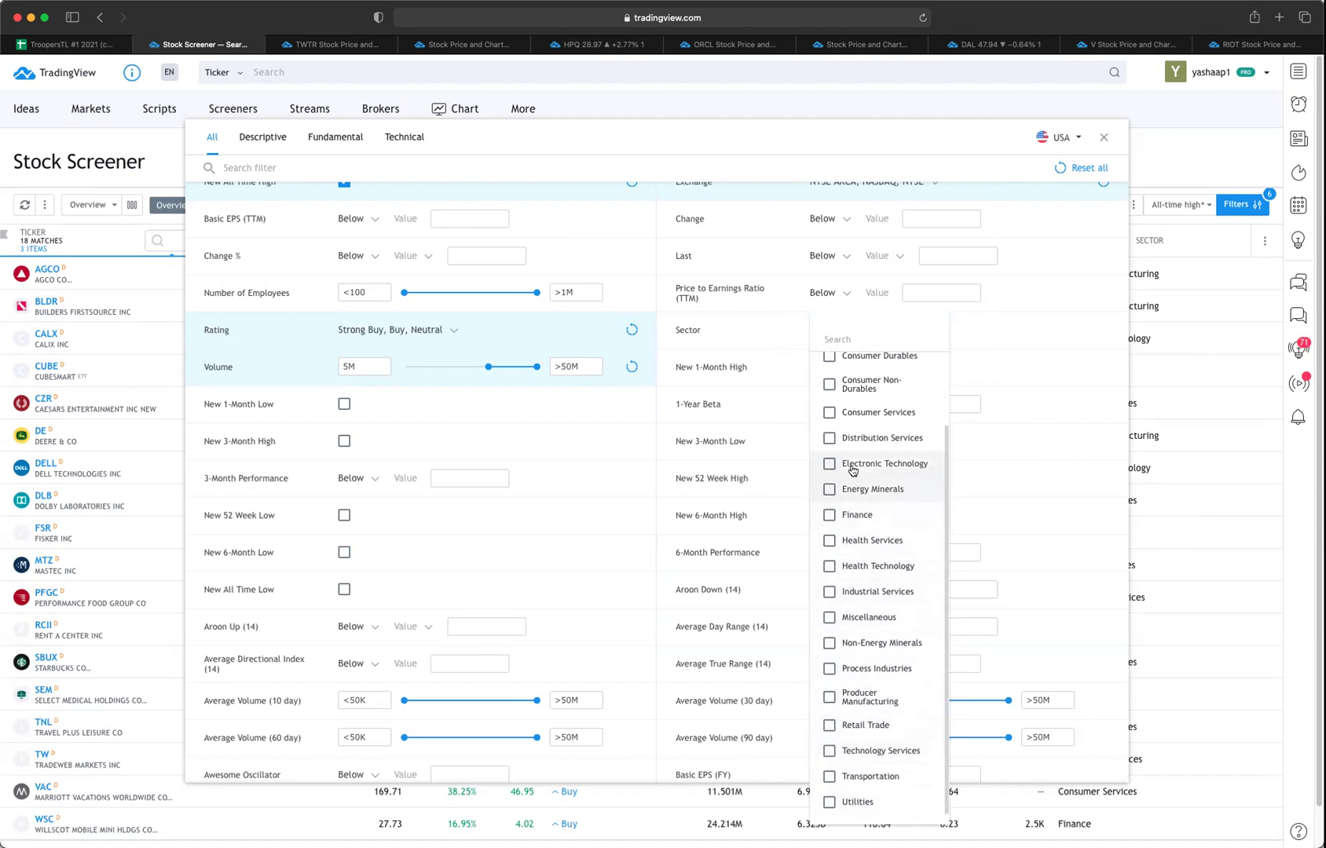
scroll(876, 440, up, 1)
scroll(888, 424, up, 4)
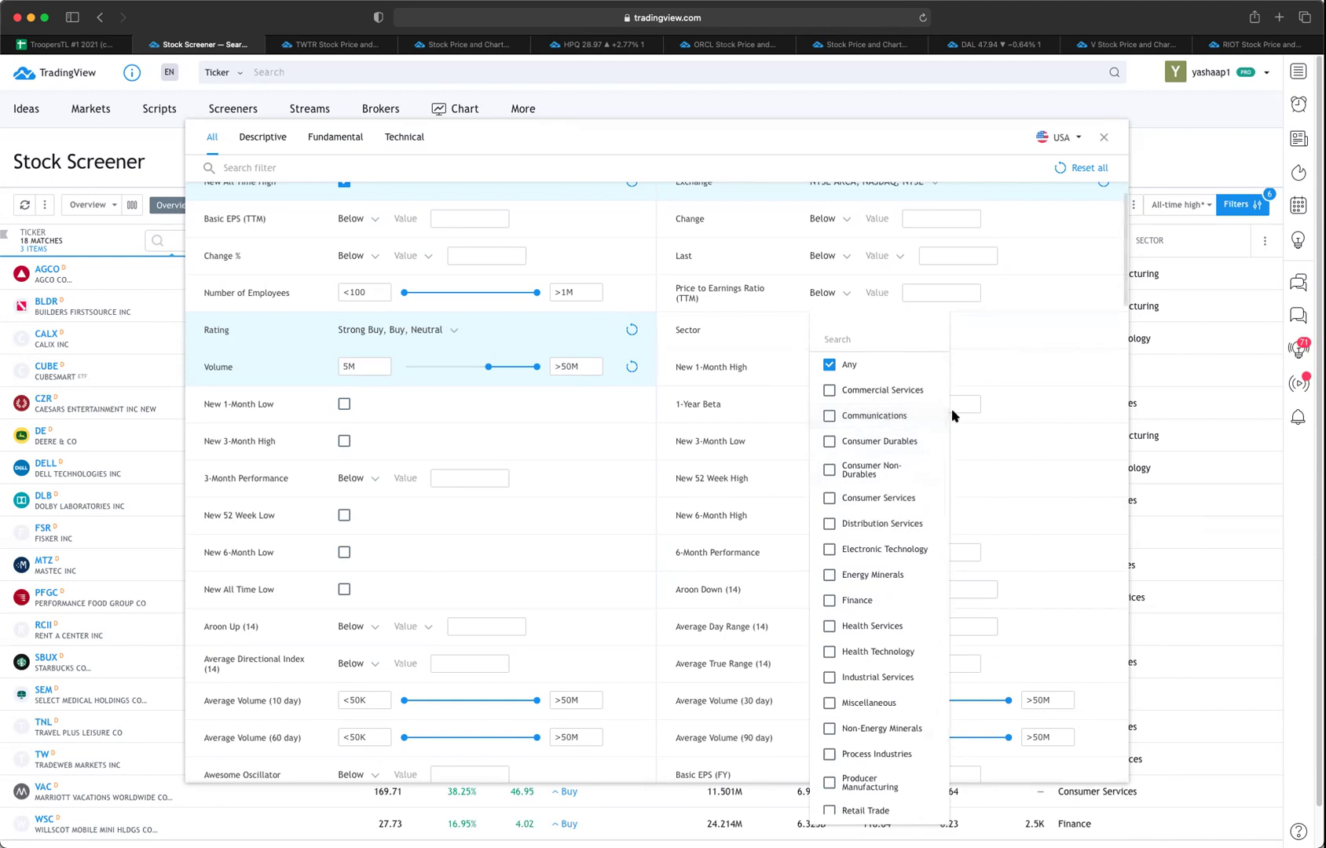
click(772, 133)
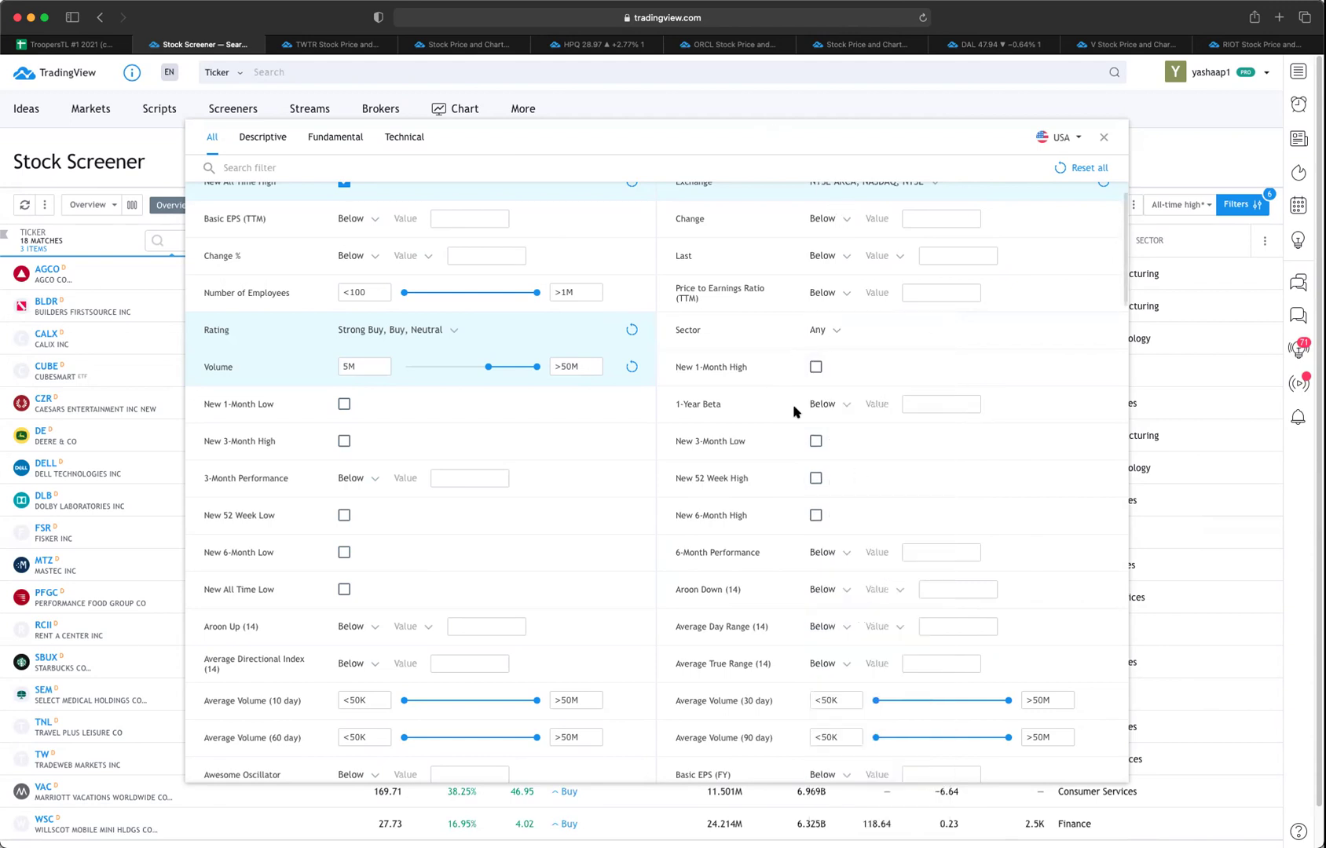
Step: Examine the further screener filters, from average volume and price change through dividends, EPS, enterprise value and exponential moving averages
scroll(798, 507, down, 2)
scroll(798, 507, down, 4)
scroll(798, 509, down, 2)
scroll(798, 508, down, 4)
scroll(797, 509, down, 4)
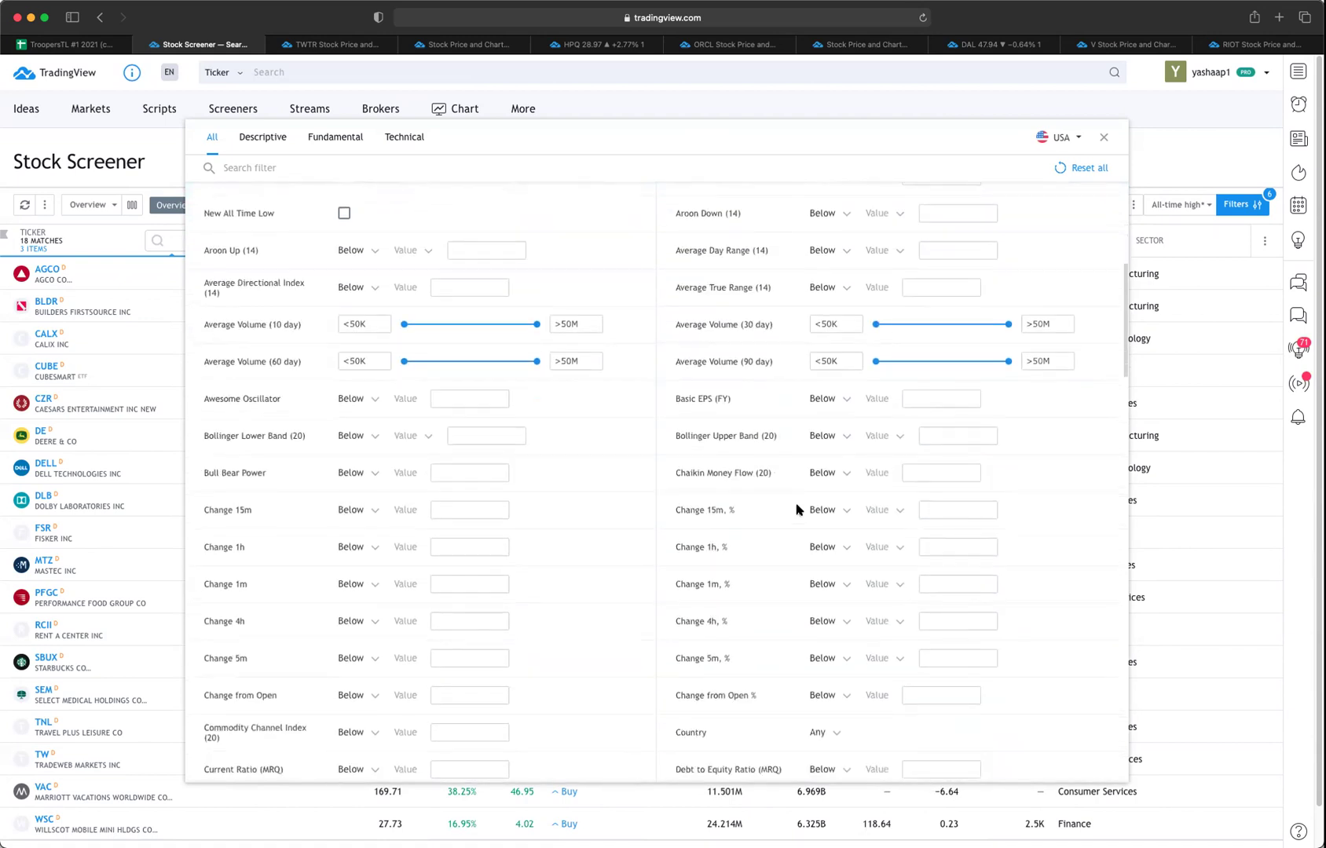
scroll(797, 509, down, 4)
scroll(797, 509, down, 3)
scroll(797, 509, down, 3)
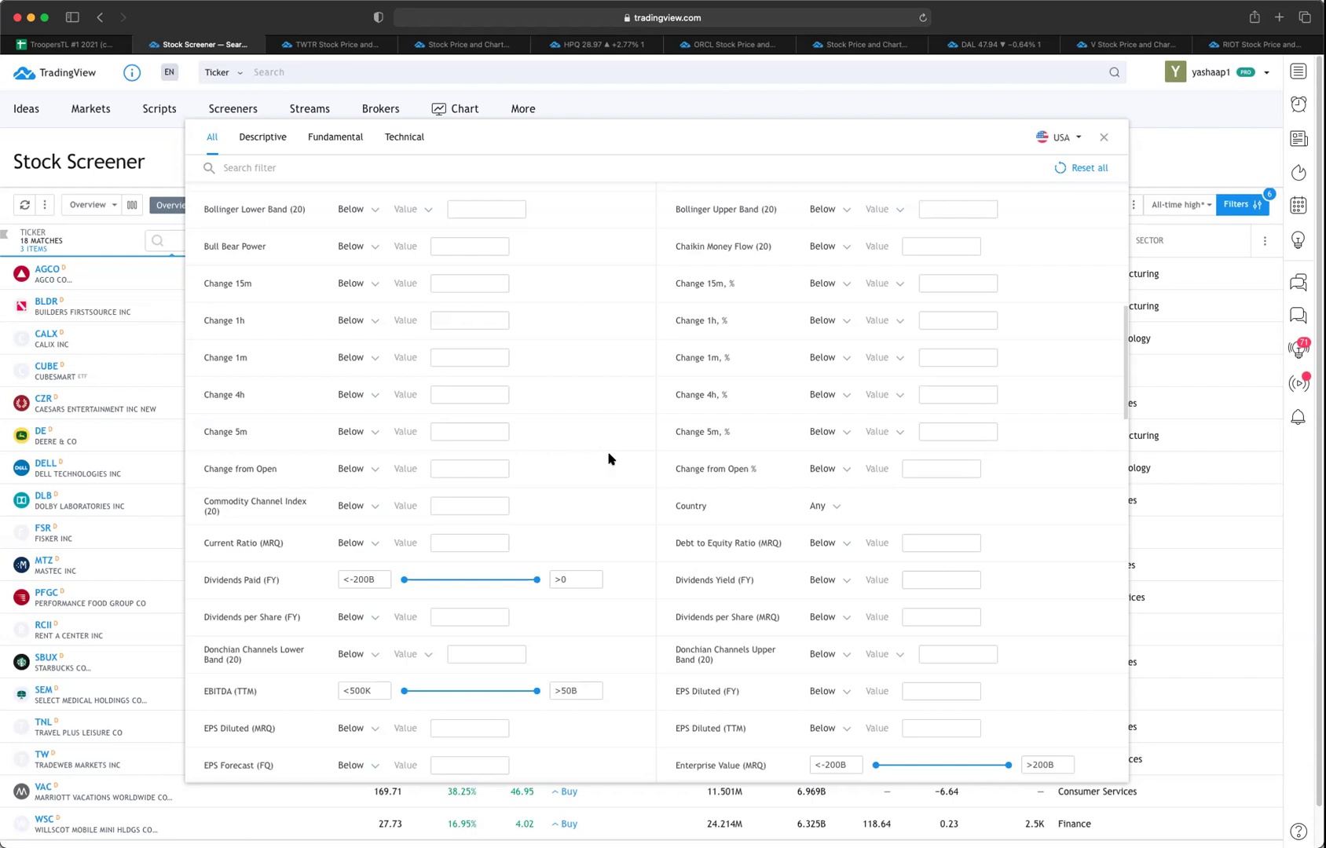
scroll(610, 455, down, 1)
scroll(630, 477, down, 3)
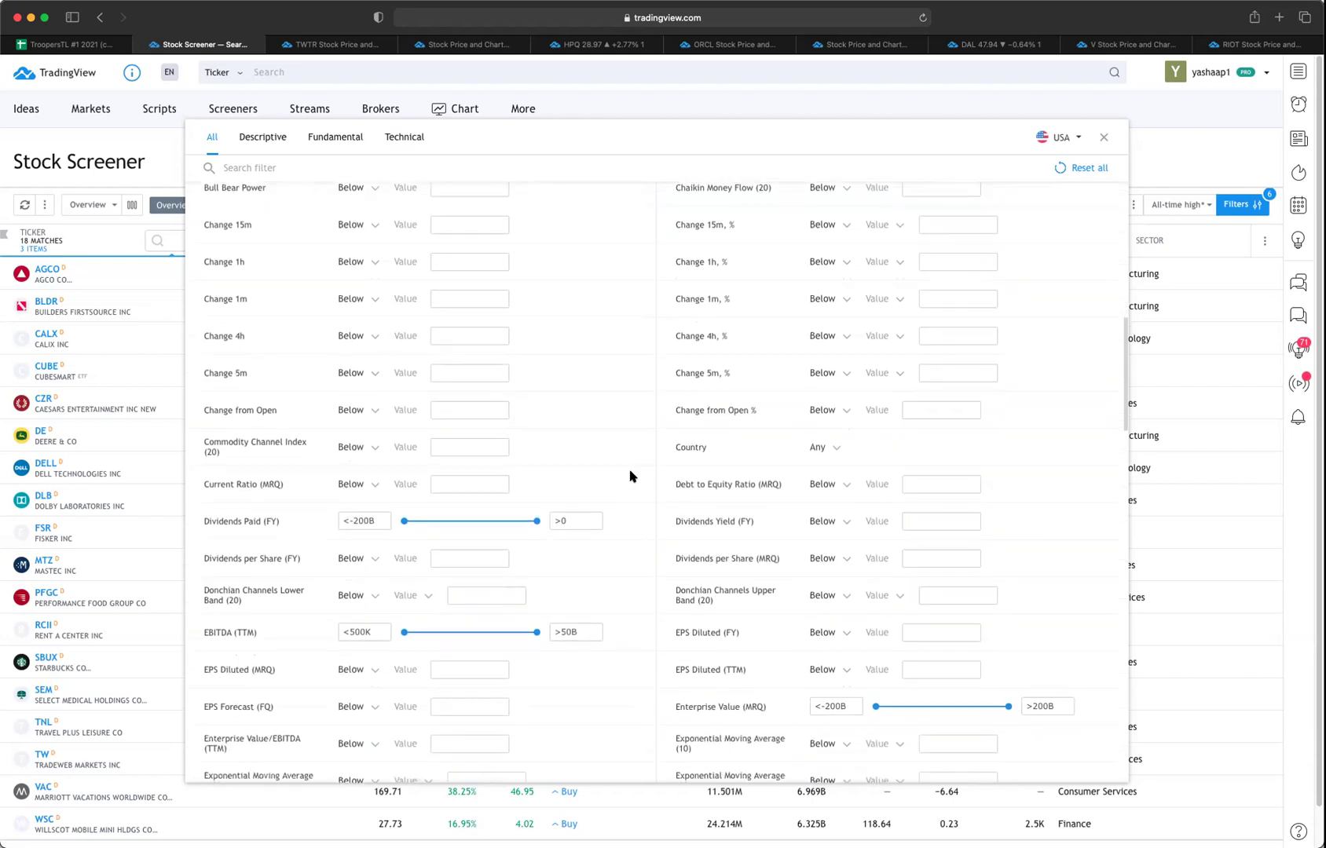
scroll(631, 476, down, 3)
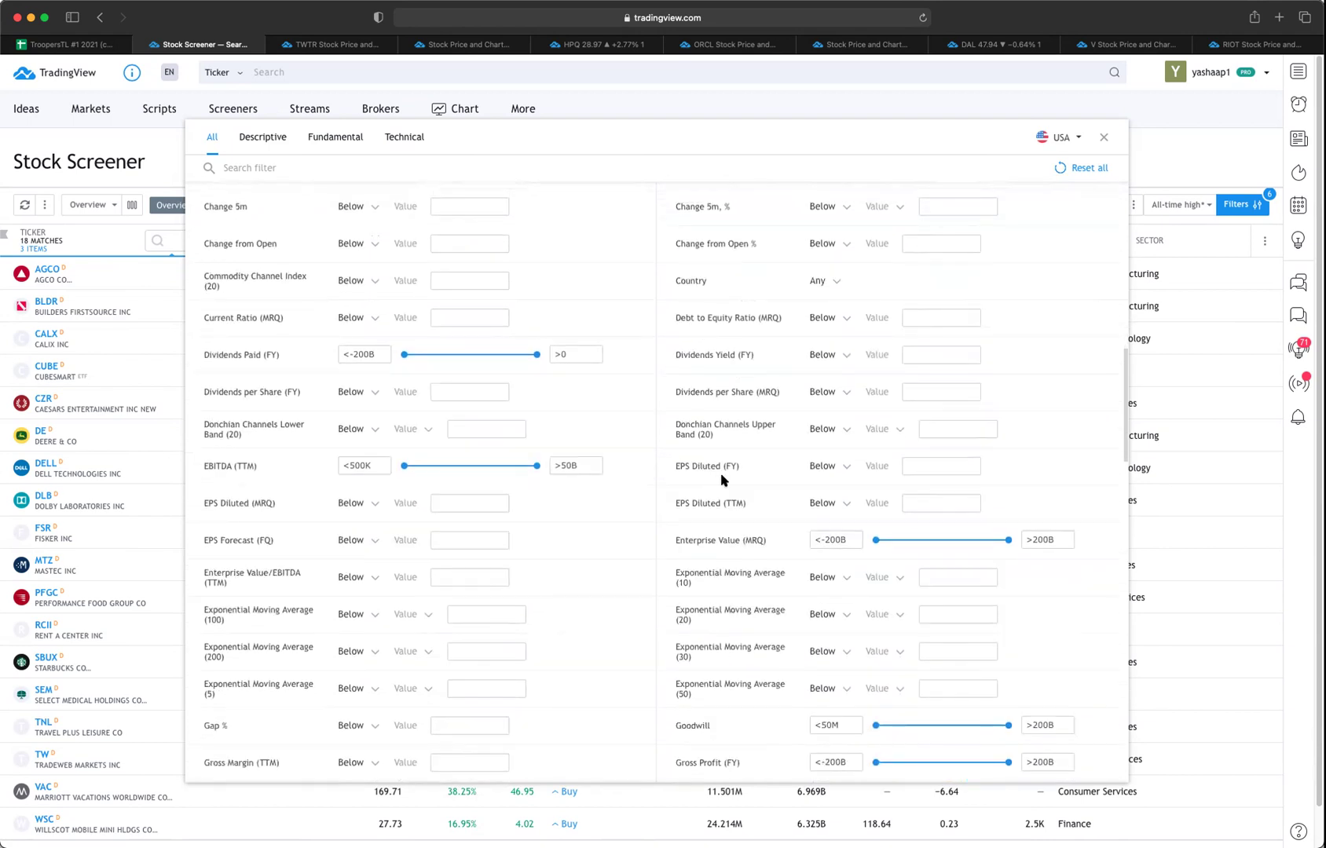
scroll(722, 481, down, 2)
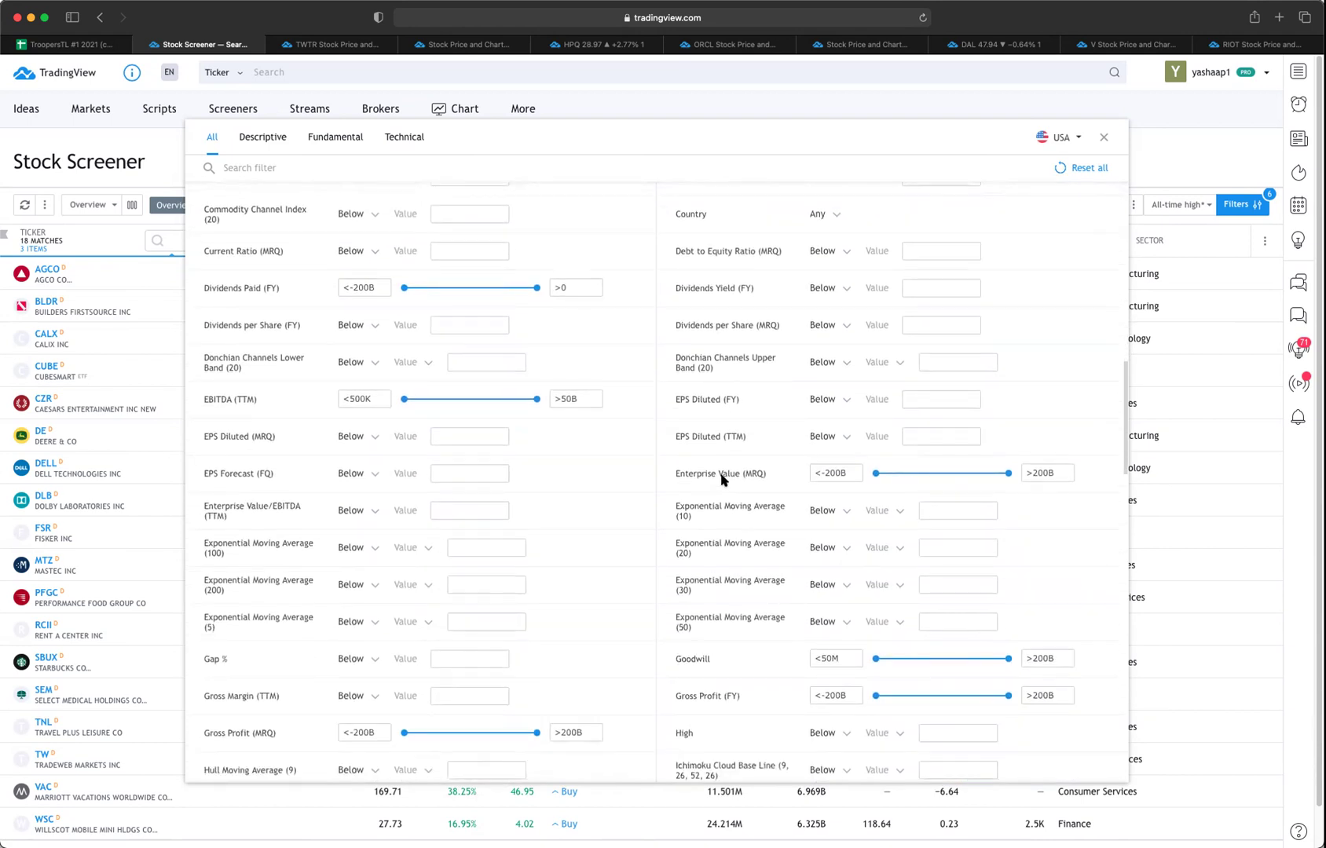
Step: Filter the screen to stocks with a Gap % below 5
scroll(719, 482, down, 1)
scroll(719, 484, down, 4)
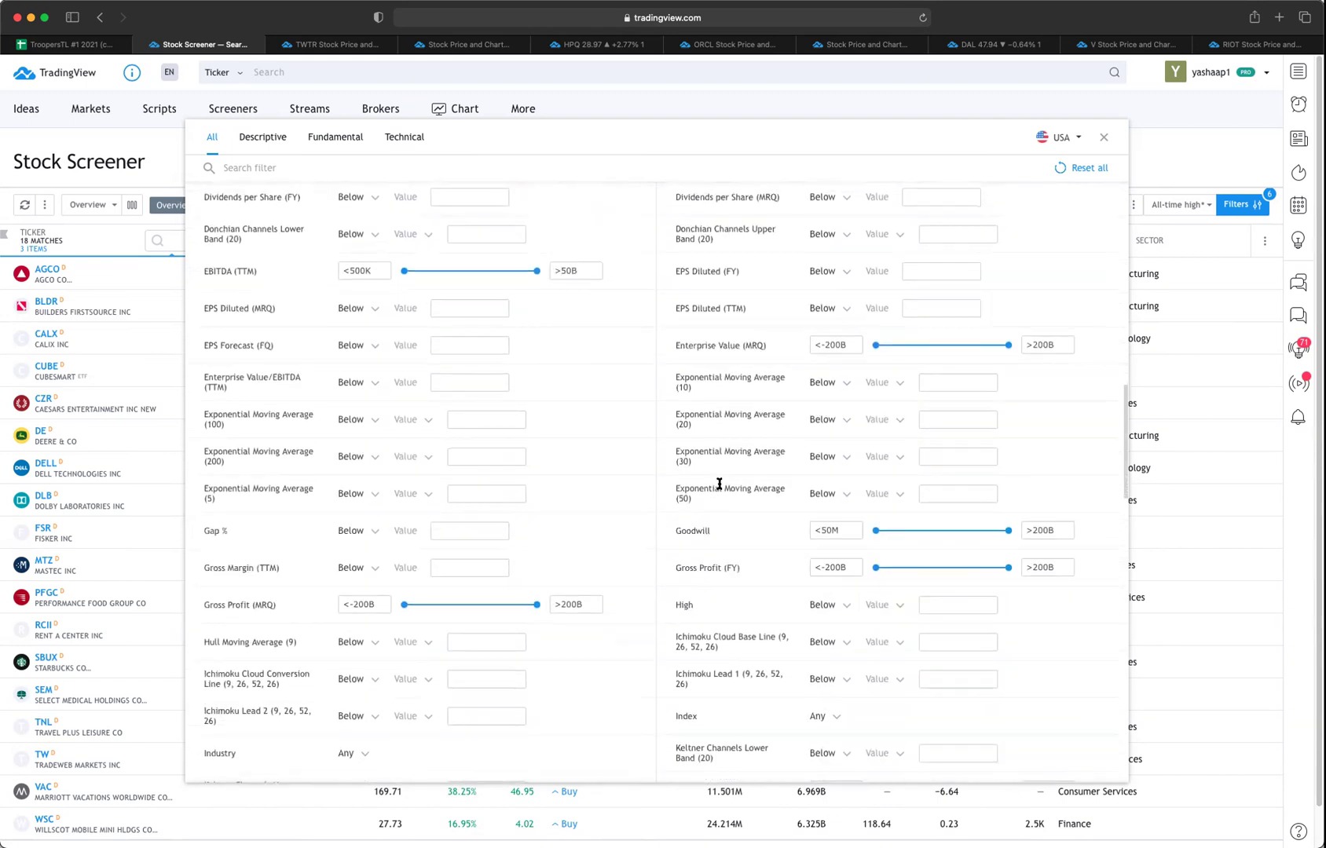
scroll(720, 484, down, 2)
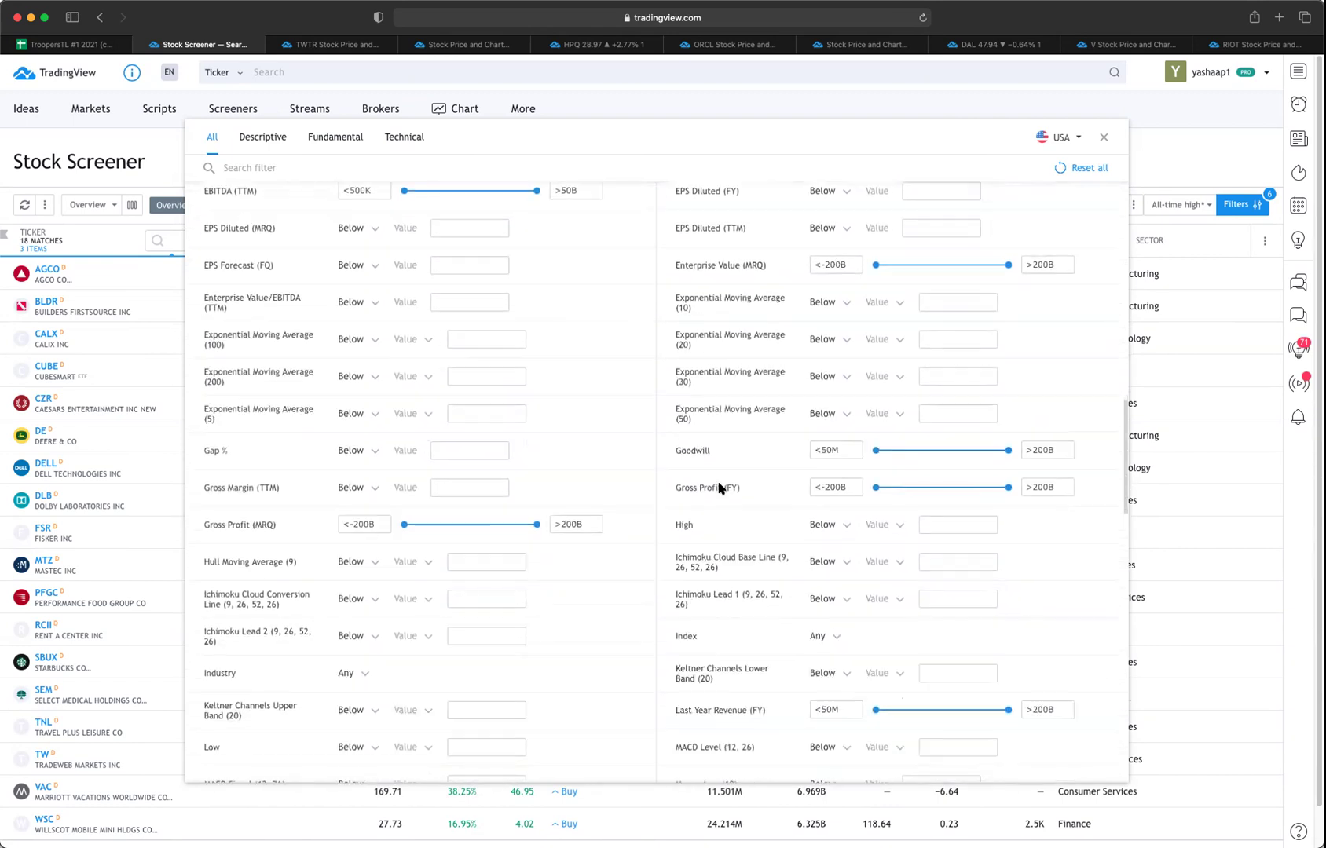
scroll(718, 485, down, 1)
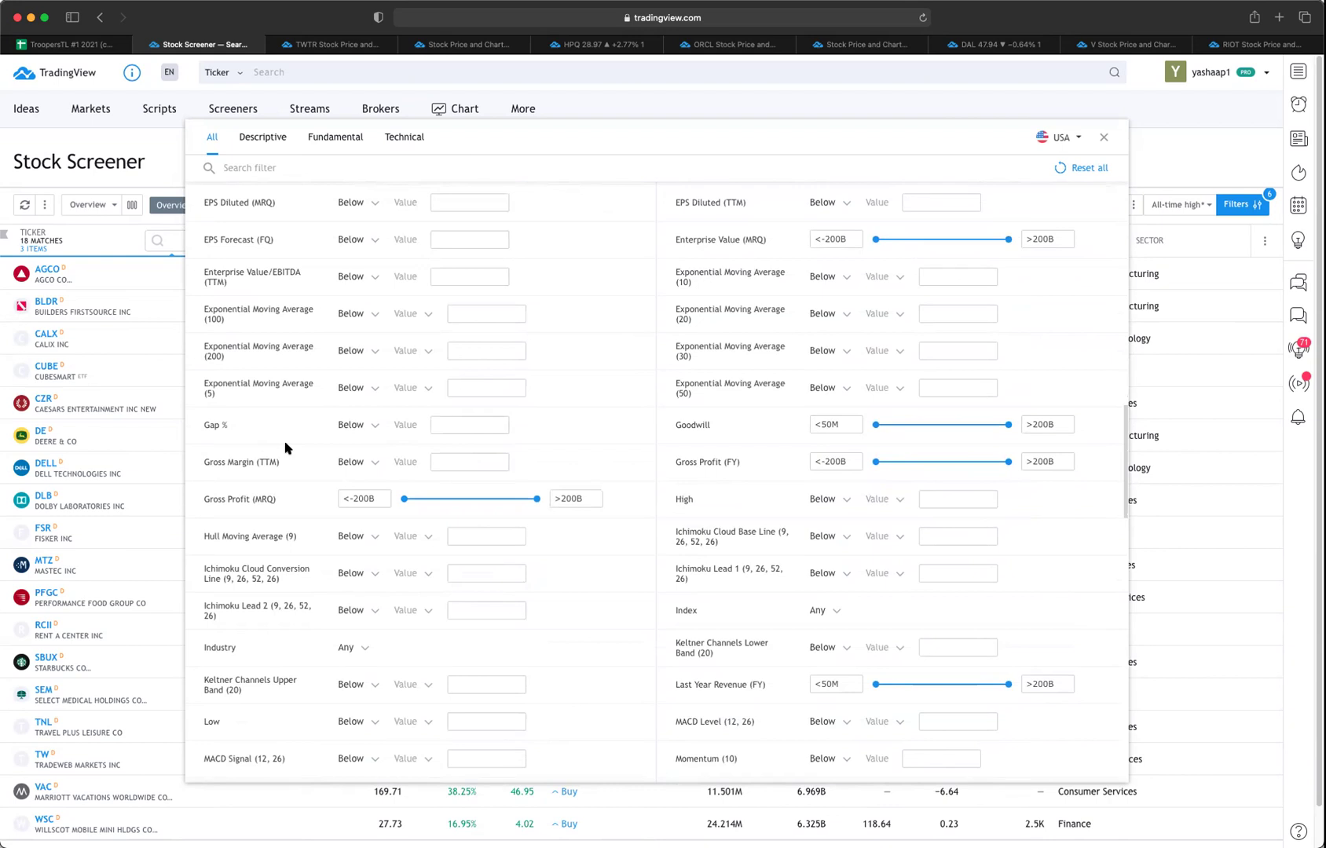
click(460, 427)
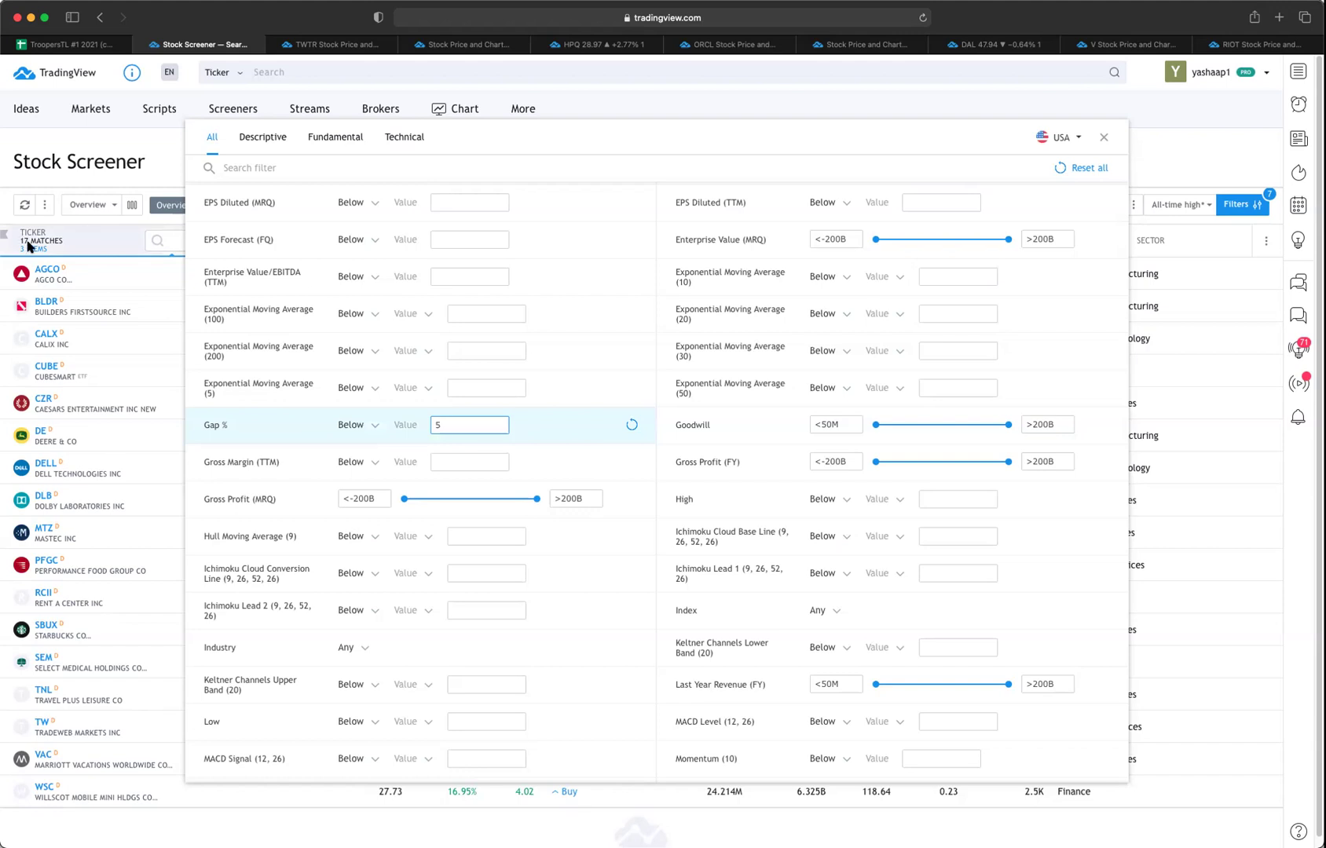
Step: Examine the further screener filters, from gross profit and Ichimoku through net income, post-market and pre-market data to Relative Strength Index
scroll(449, 526, down, 1)
scroll(449, 526, down, 3)
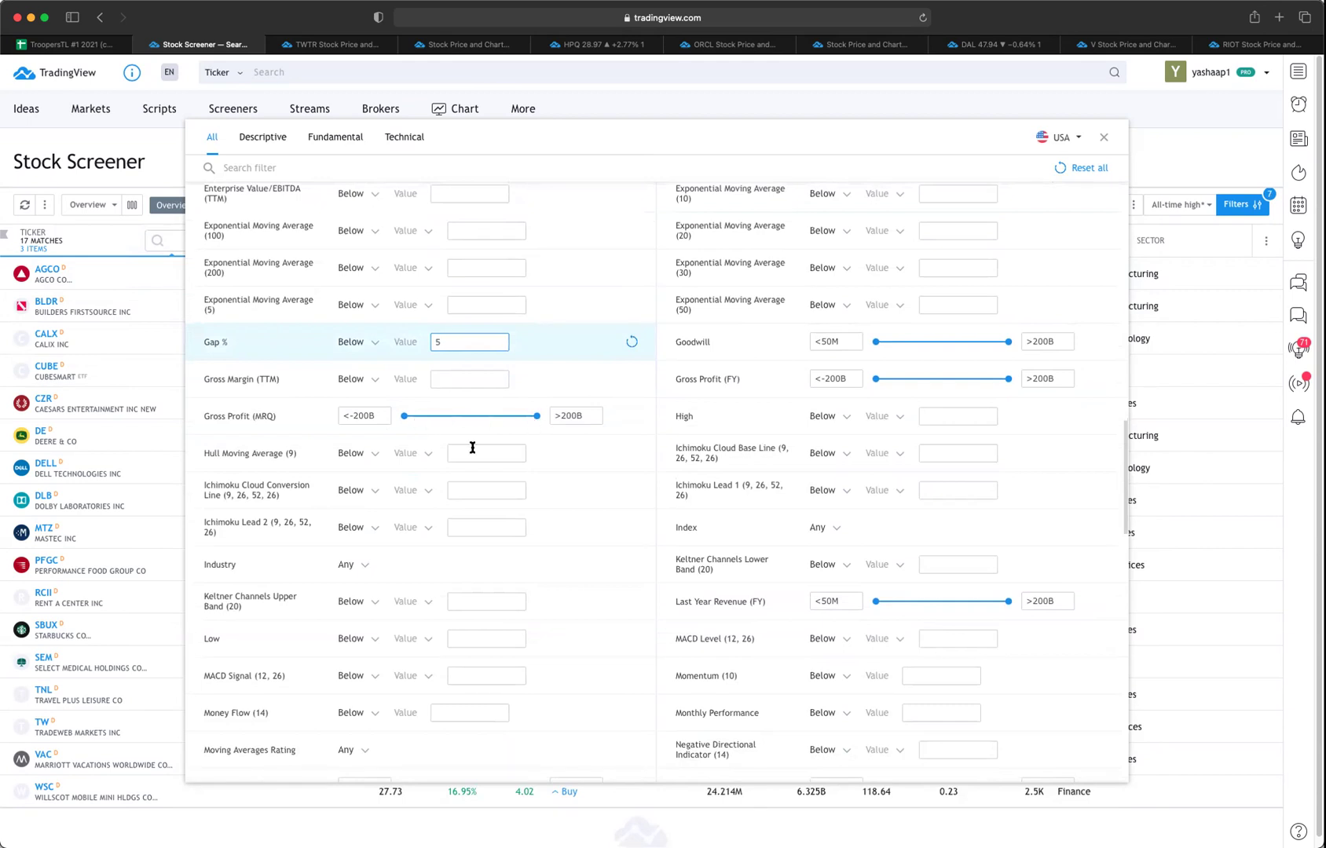
scroll(517, 534, down, 2)
scroll(516, 534, down, 5)
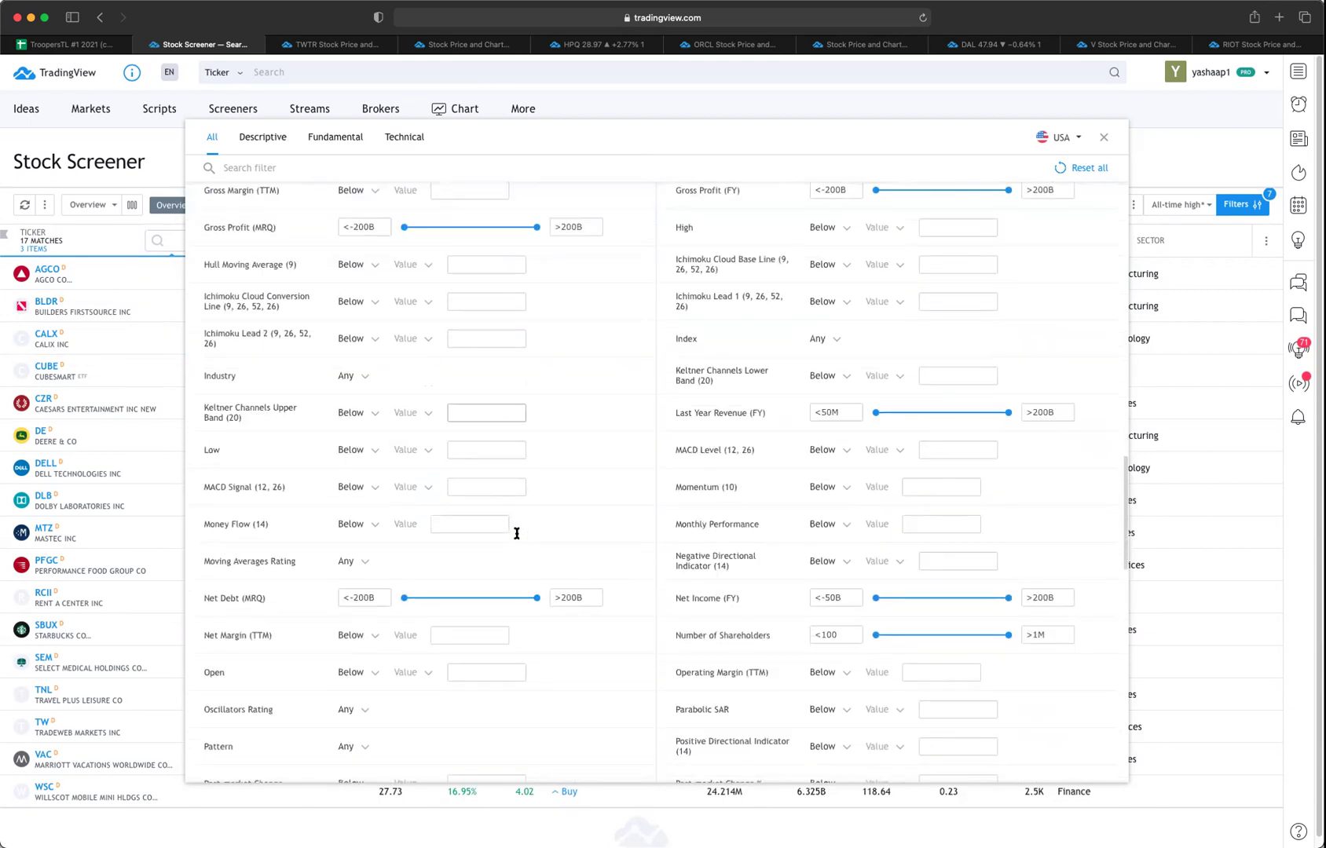
scroll(517, 534, down, 5)
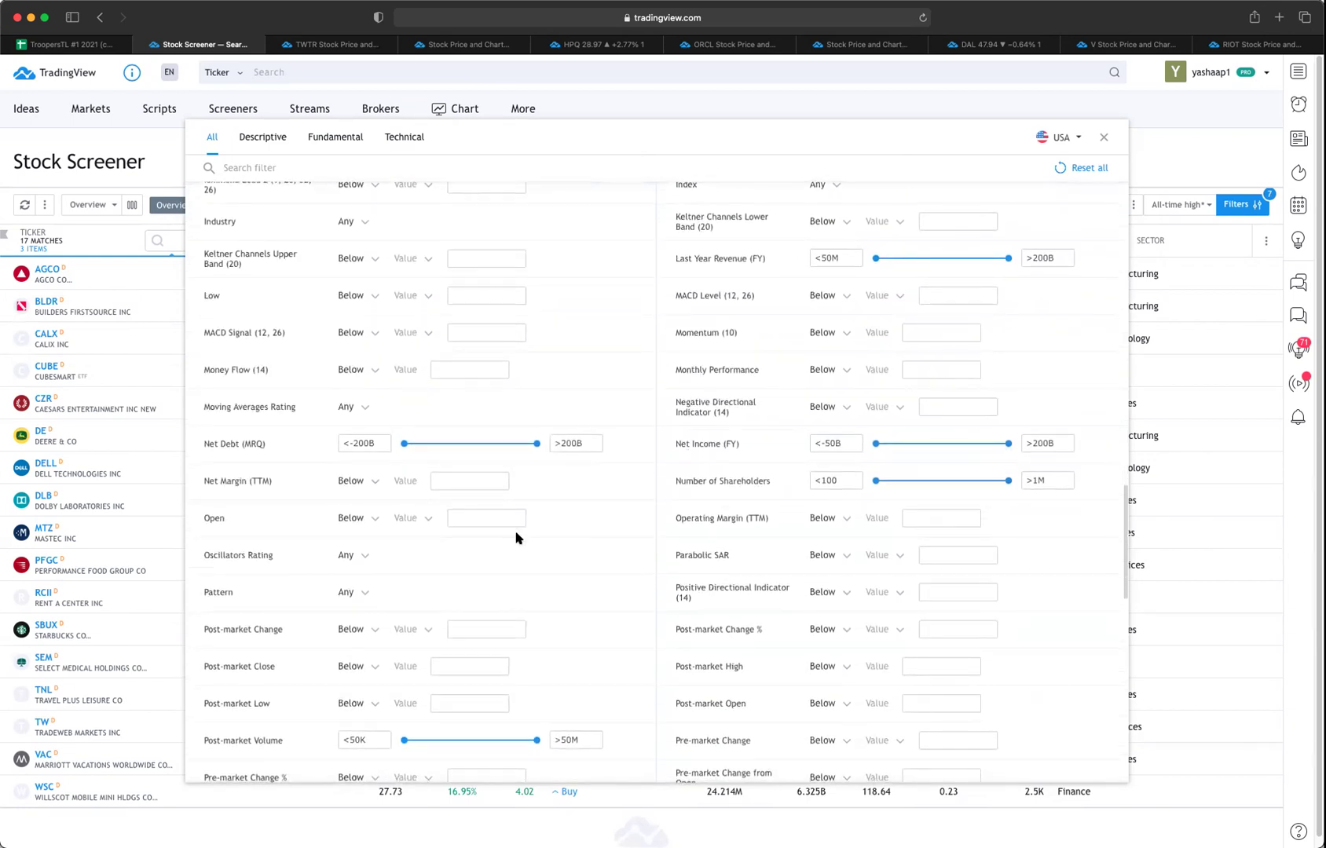
scroll(517, 538, down, 2)
scroll(517, 538, down, 1)
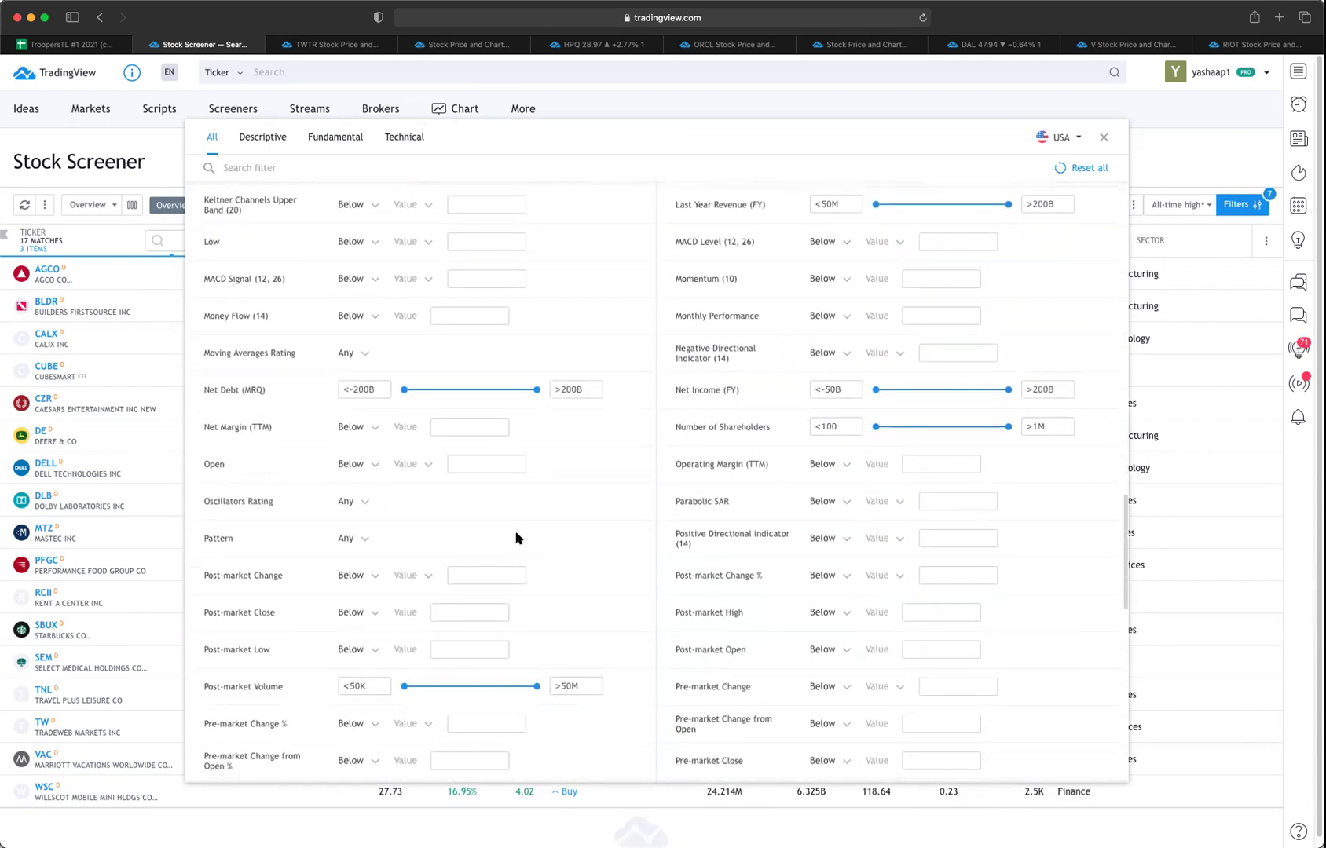
scroll(517, 538, down, 7)
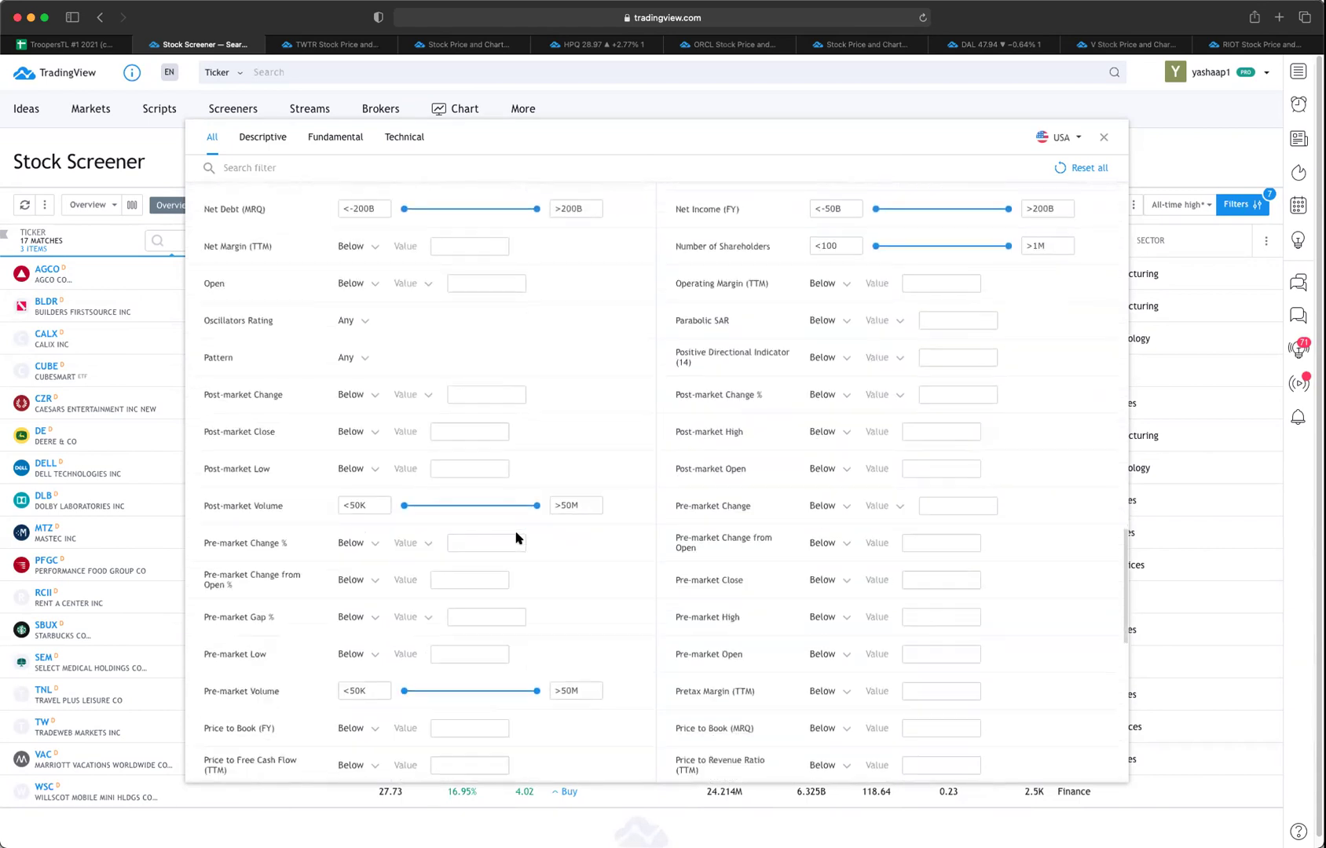
scroll(517, 539, down, 5)
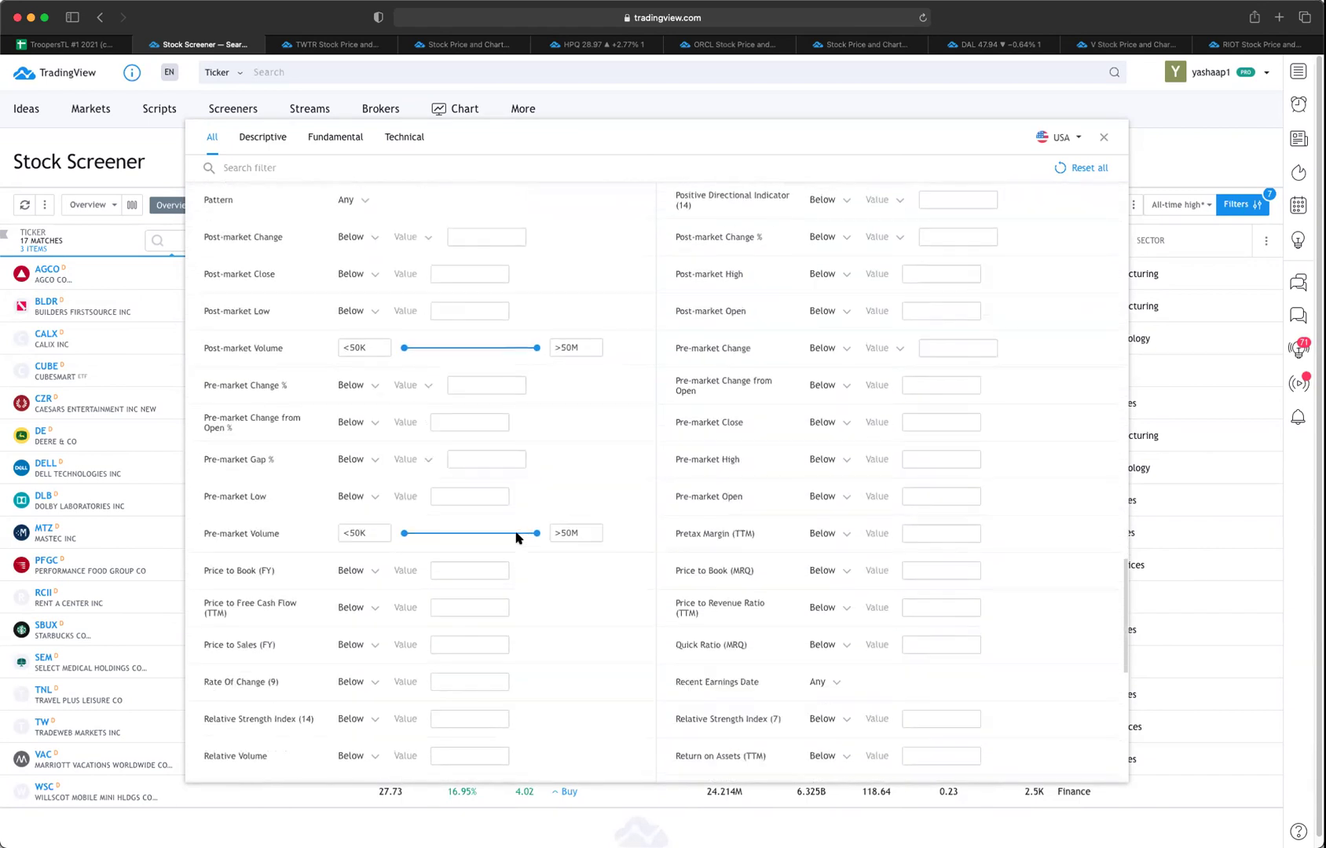
scroll(924, 325, down, 4)
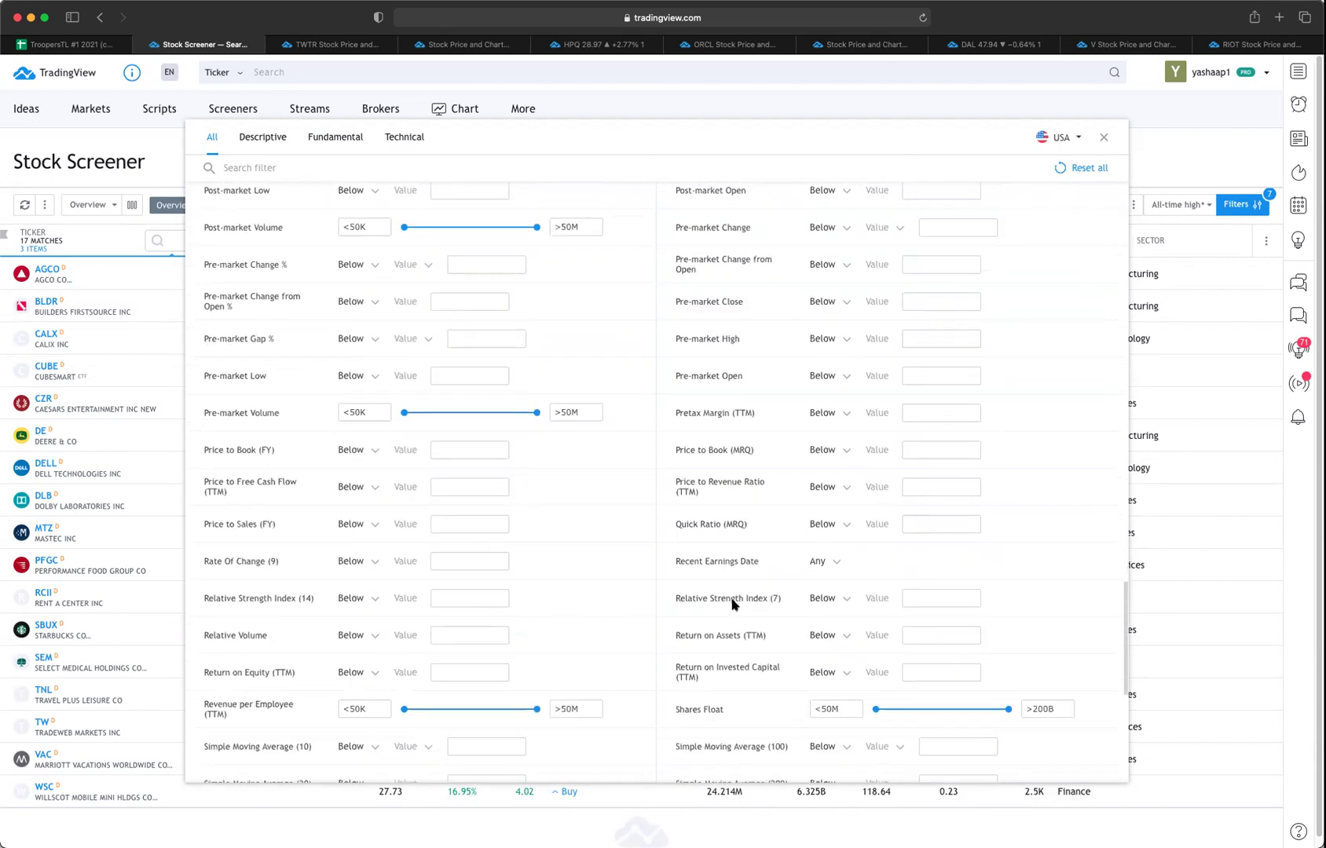
Step: Try filtering the screen to stocks with a Relative Strength Index (14) below 30, and clear that filter again
click(844, 599)
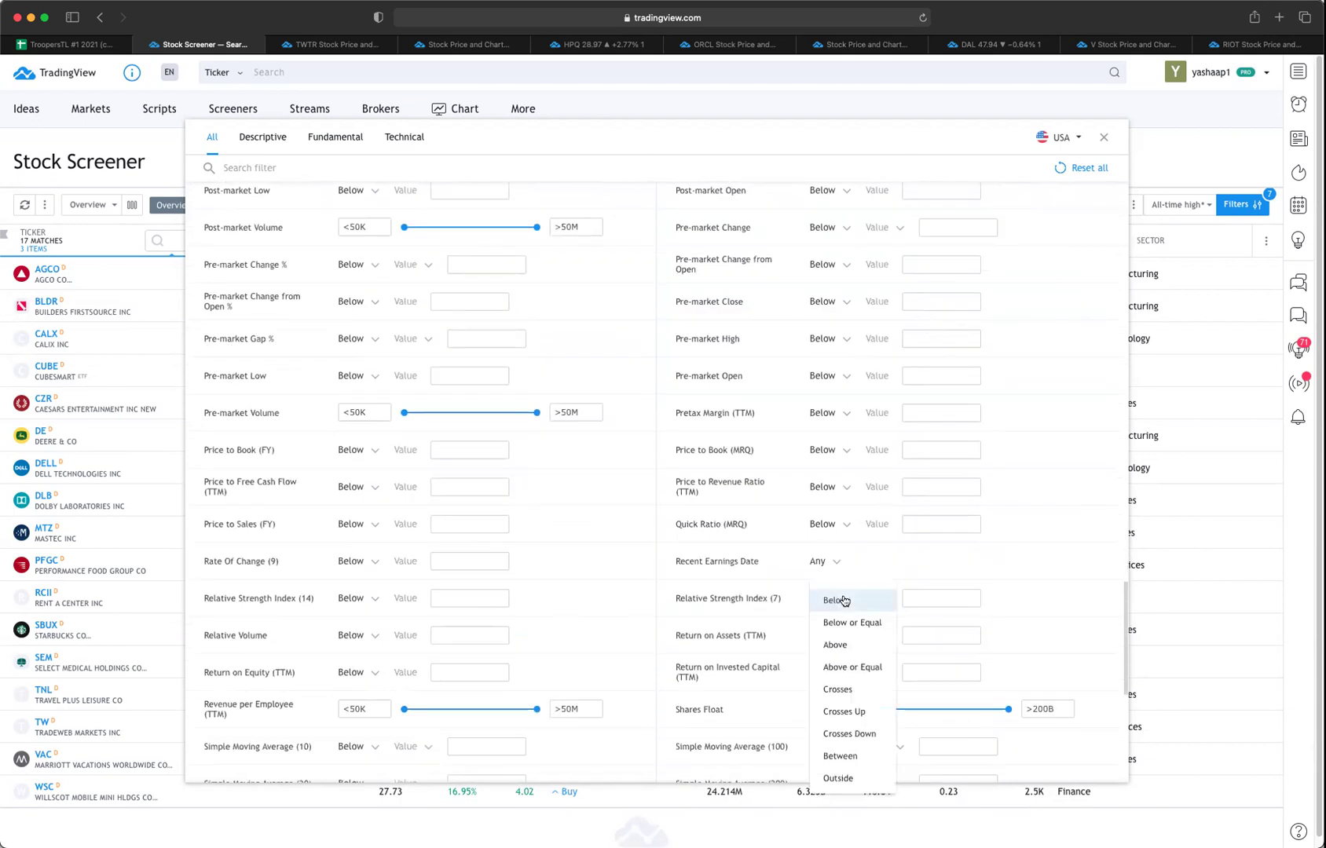
click(936, 598)
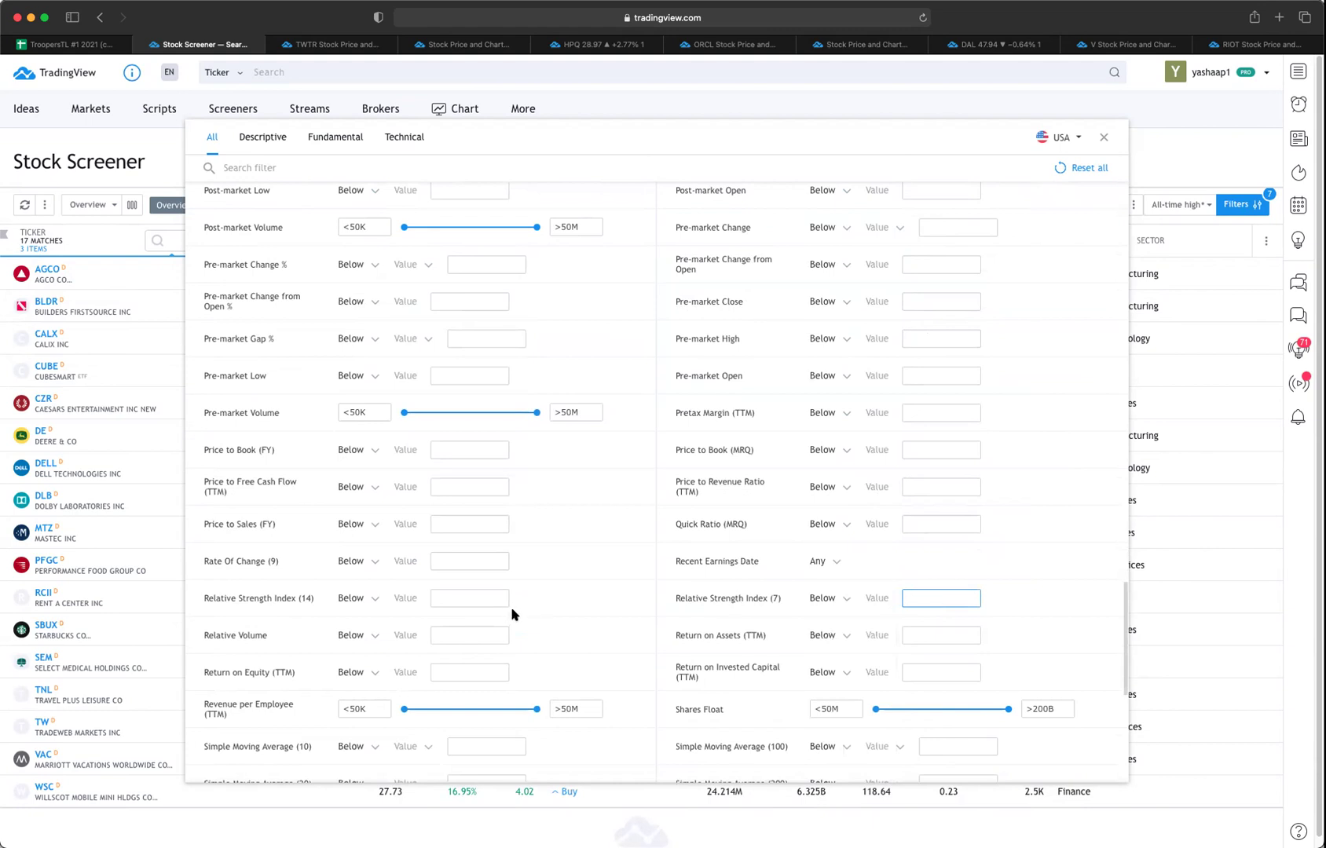
click(487, 601)
text(70)
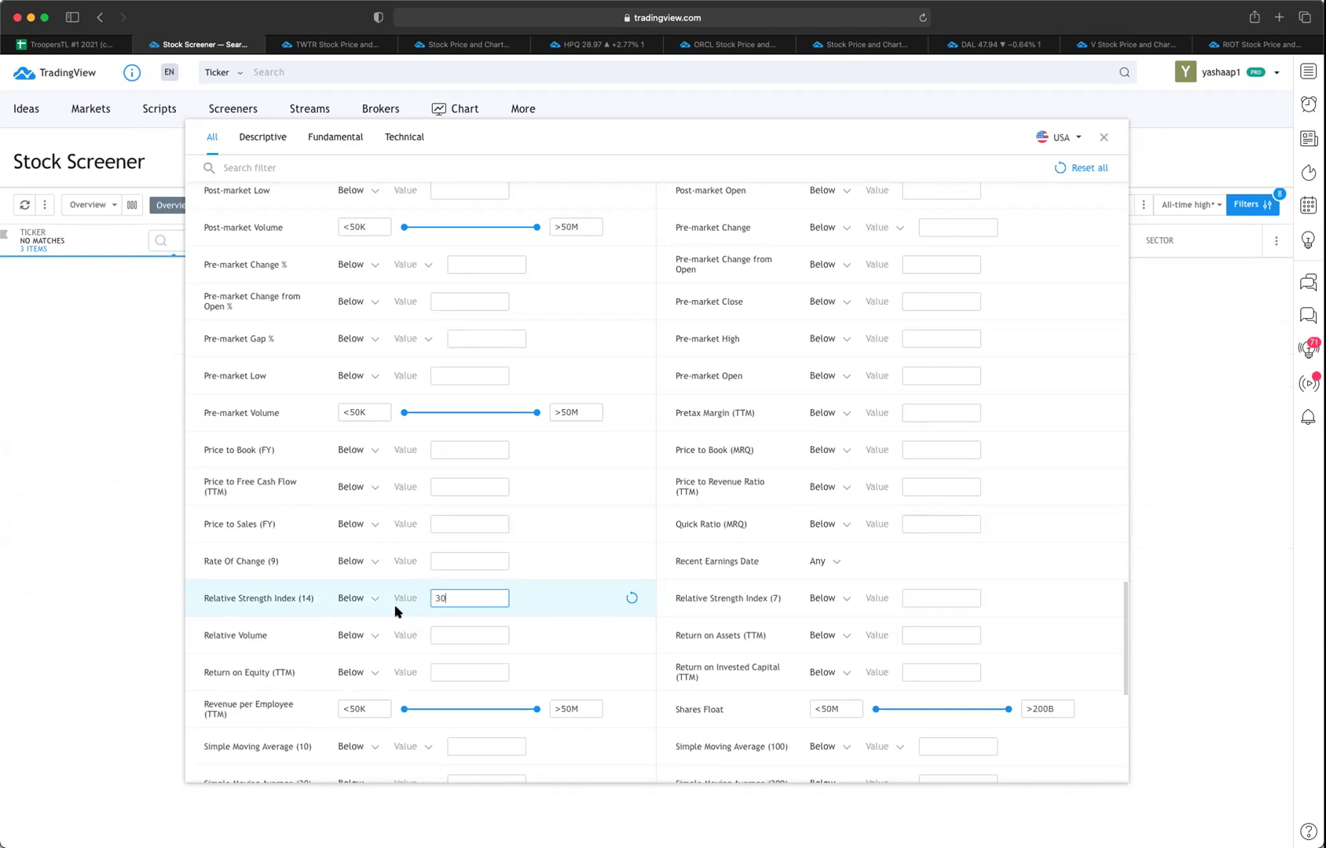
scroll(400, 663, down, 1)
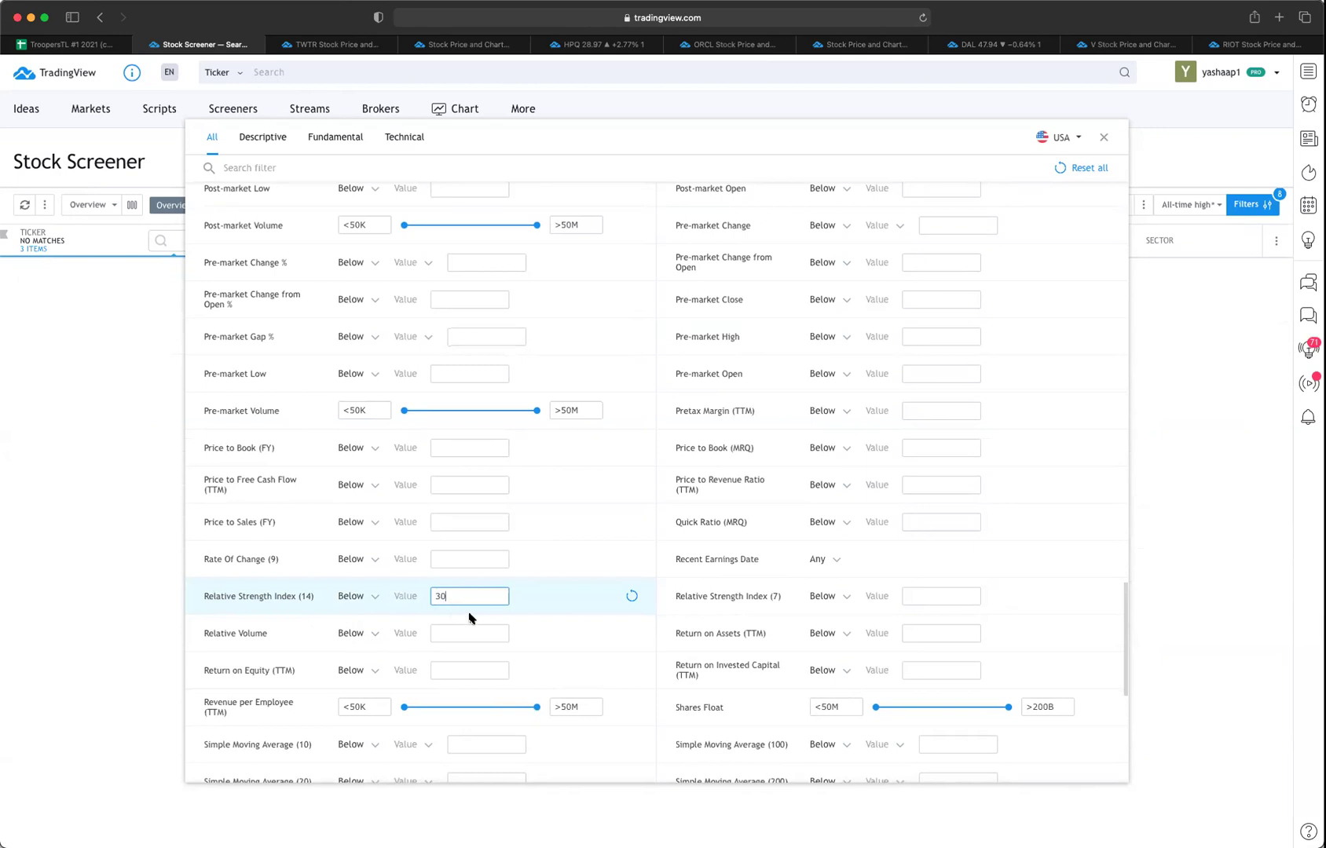
scroll(471, 617, down, 1)
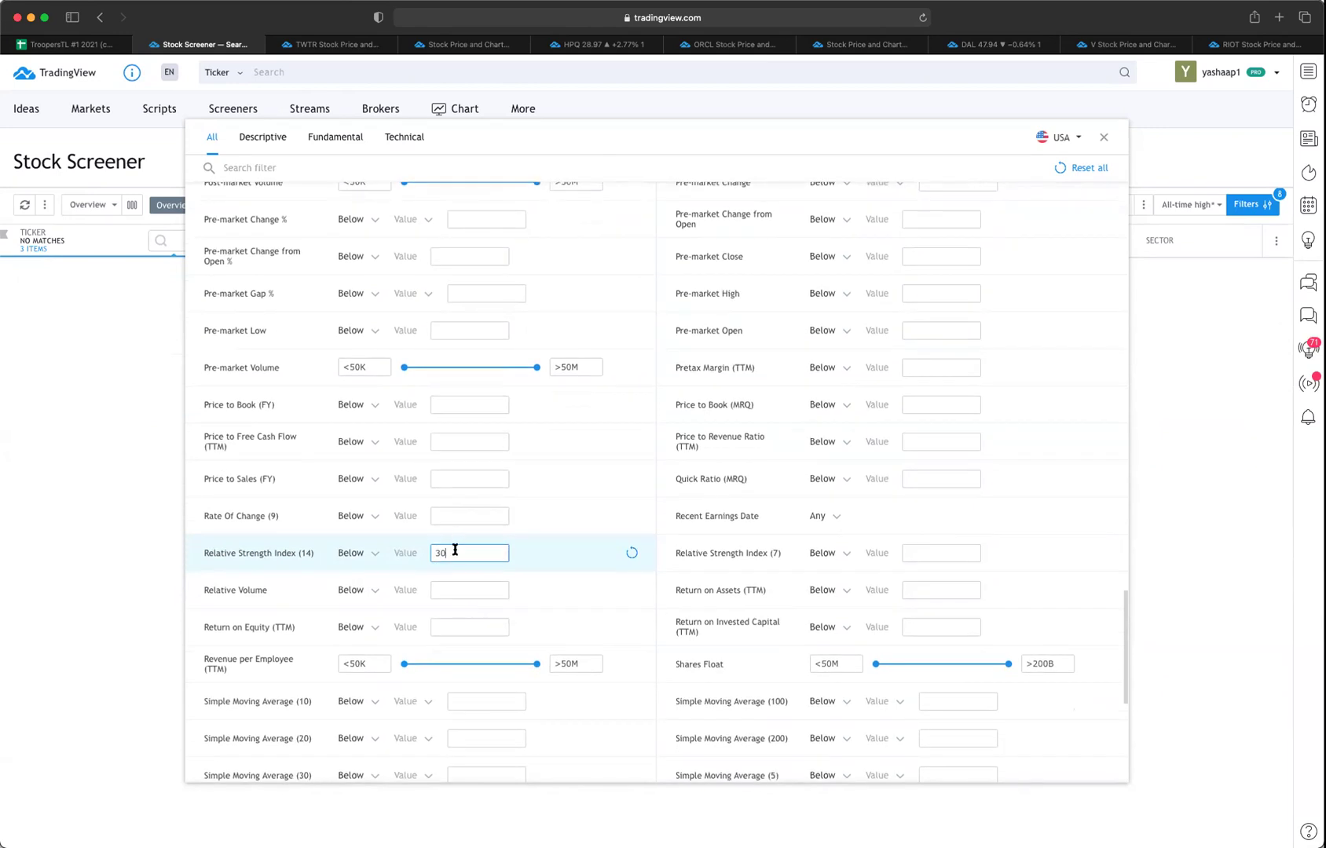
click(631, 553)
Step: Filter the screen to stocks with a Shares Float of at least 50M
scroll(633, 666, down, 2)
scroll(636, 665, down, 3)
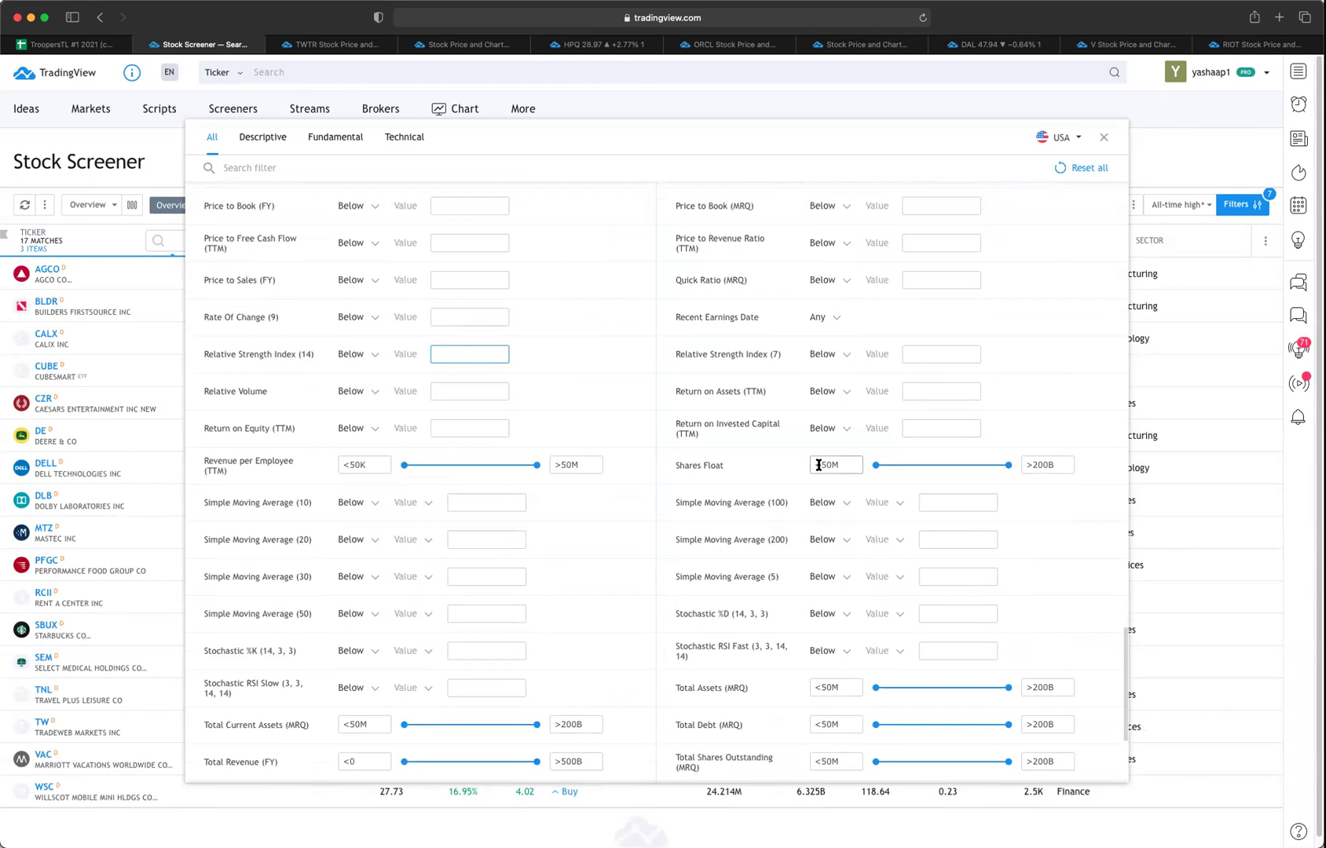
drag(877, 465, 915, 469)
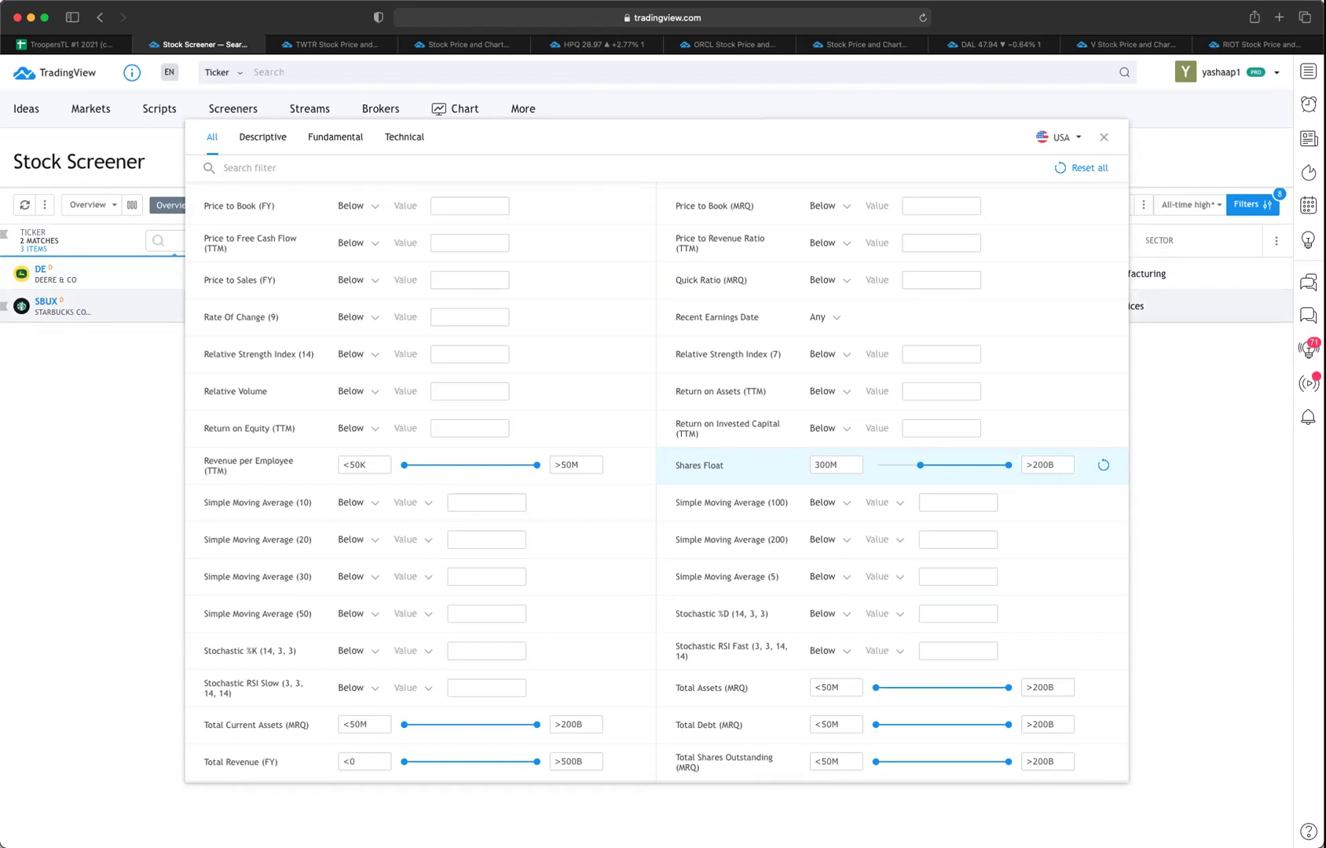
click(901, 465)
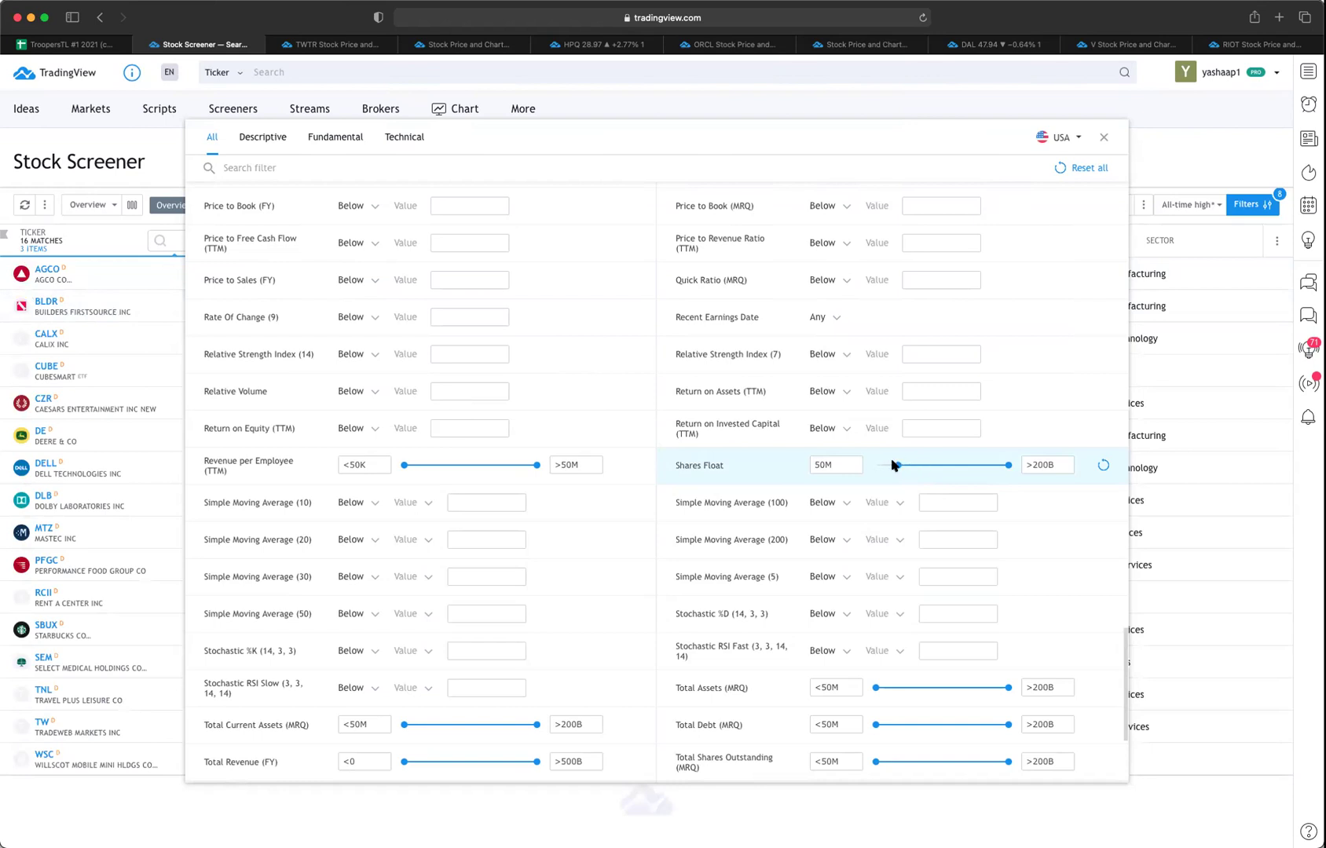
Step: Look over the last filters in the list, the matching stocks and the filter settings currently applied
scroll(906, 649, down, 5)
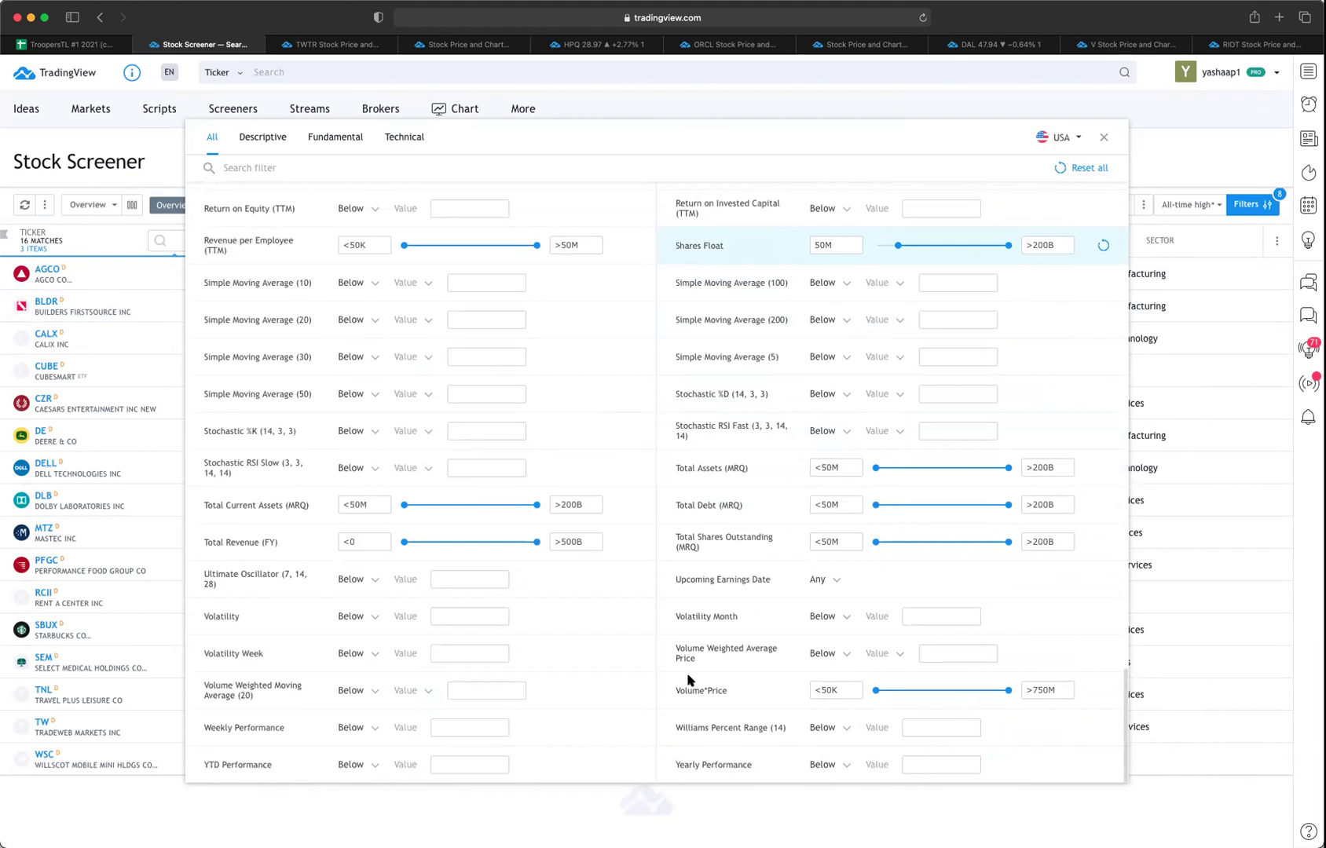
click(1104, 138)
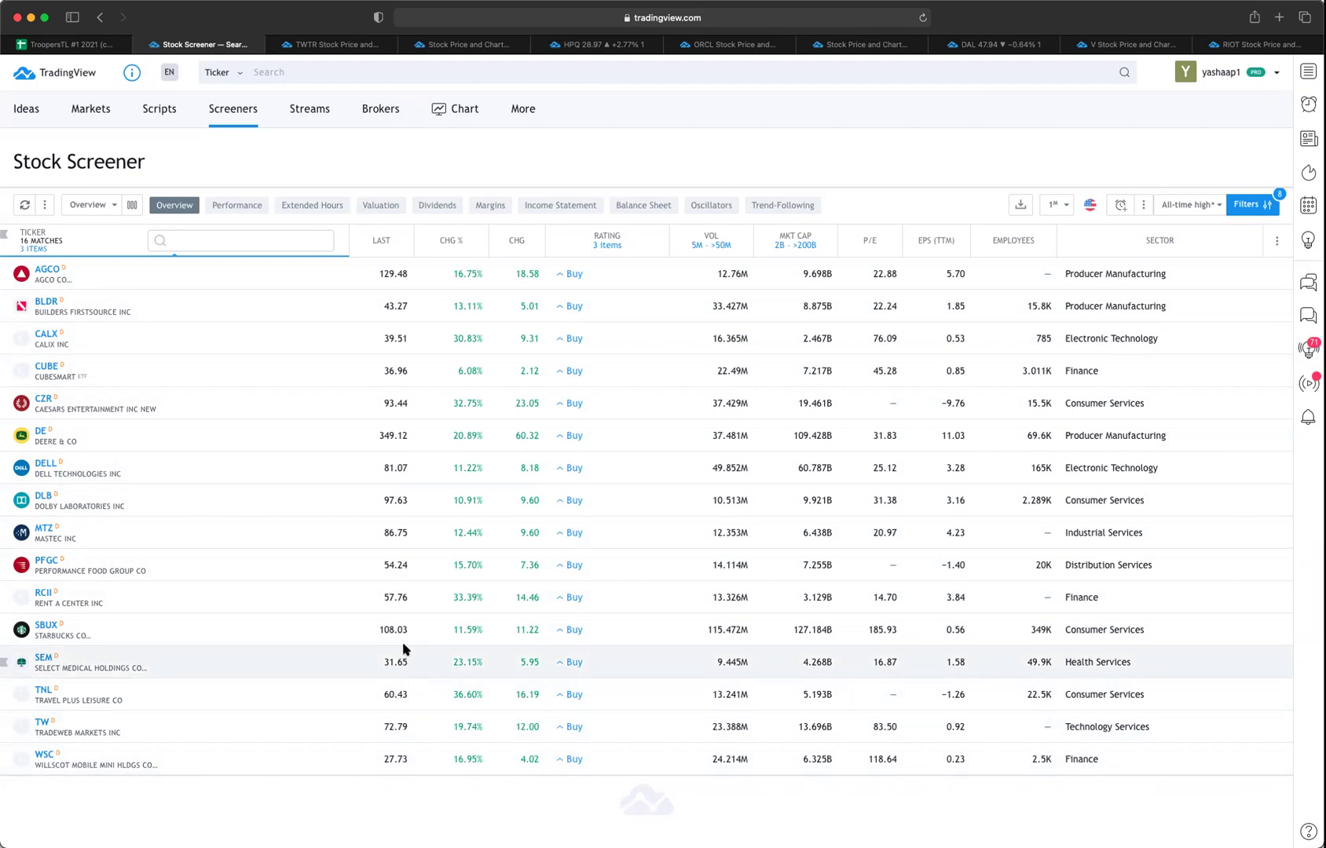
click(1249, 205)
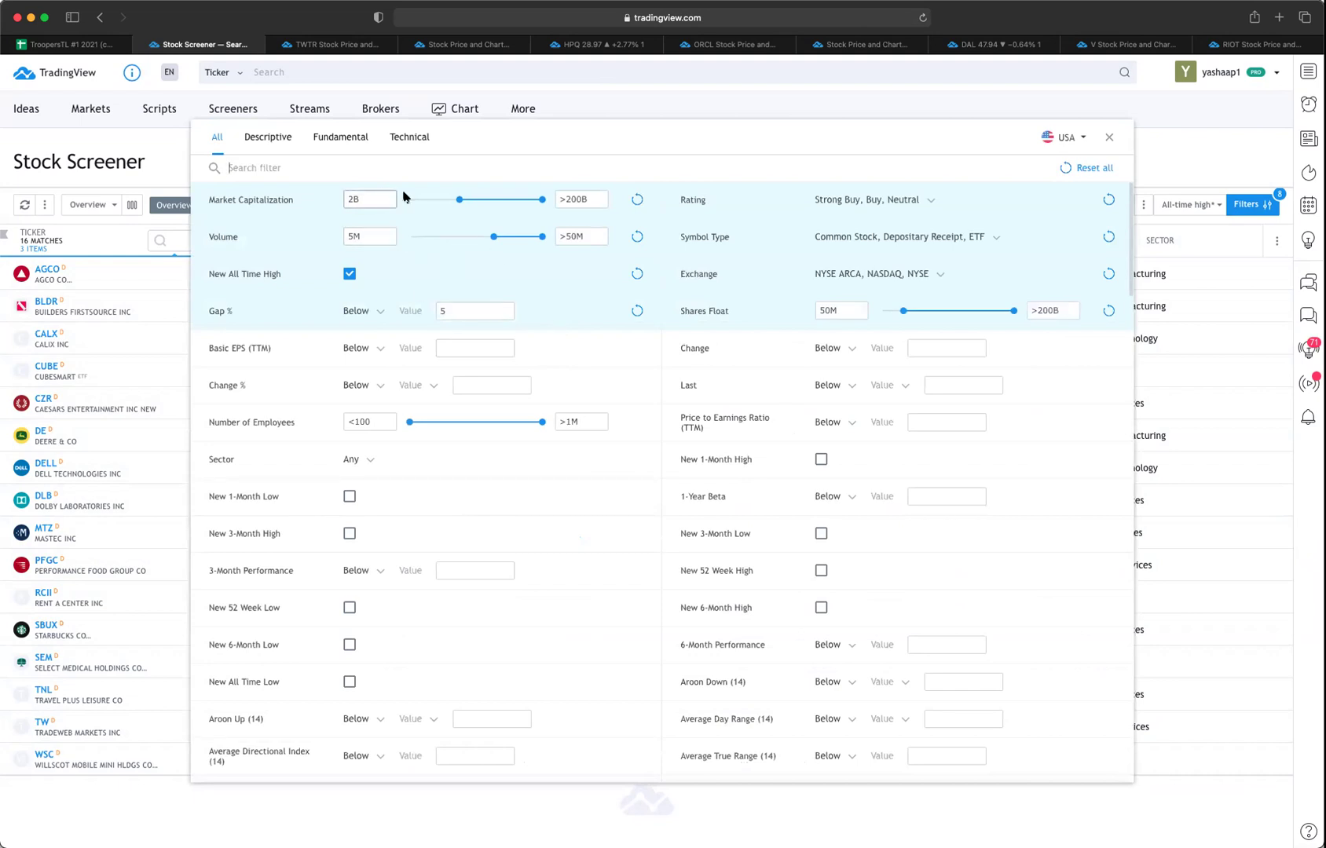
click(638, 116)
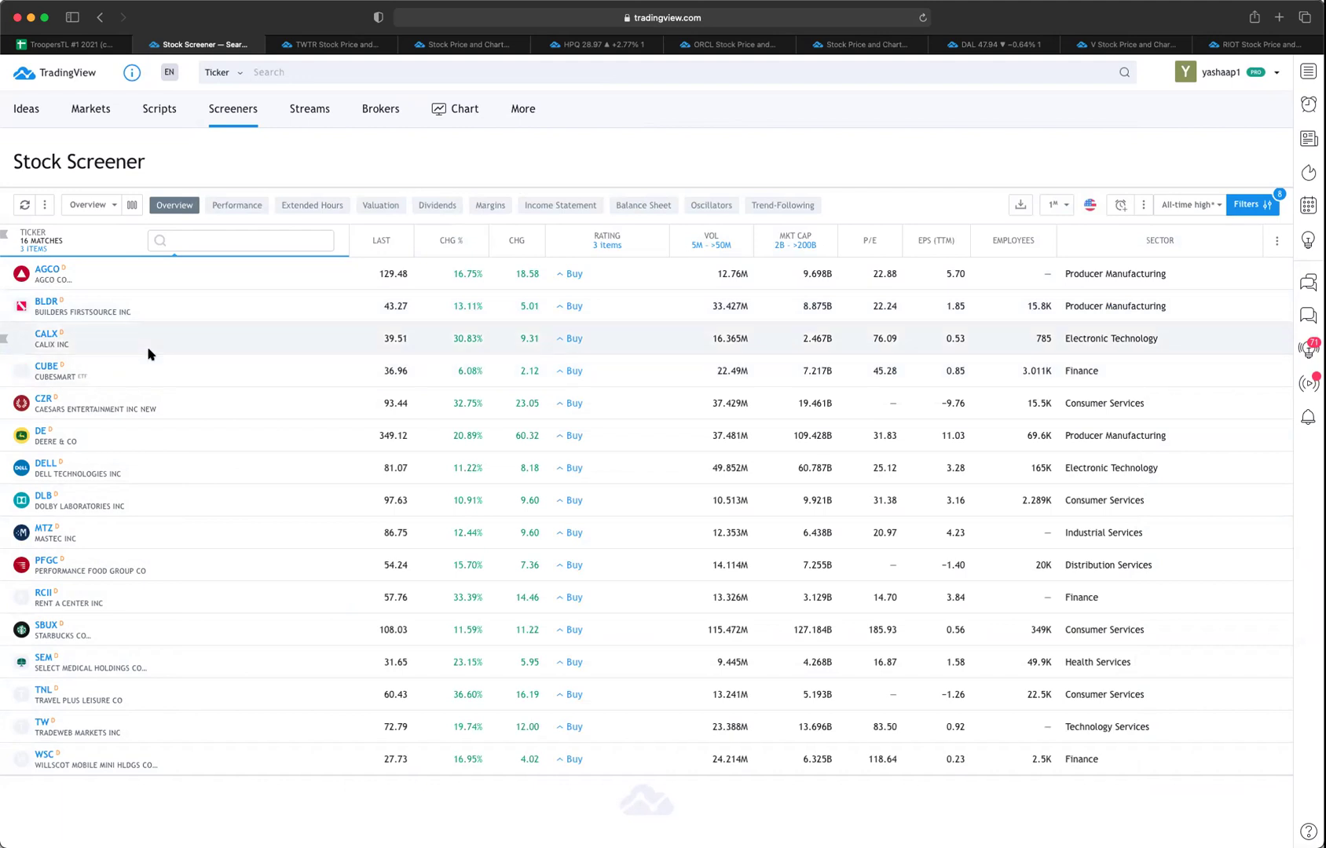
Step: Open the BLDR and DELL stock pages from the screener matches to inspect their charts
click(50, 301)
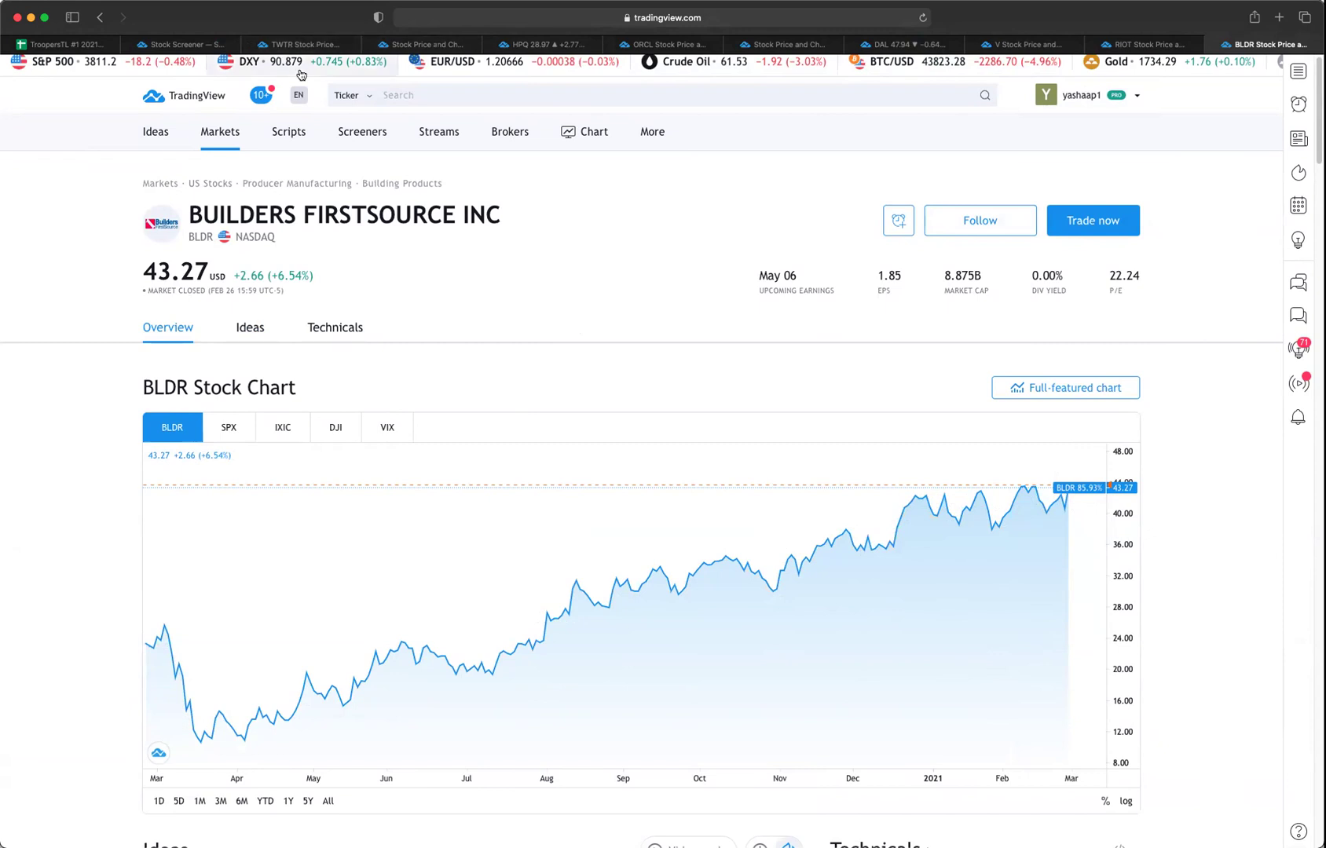
click(146, 46)
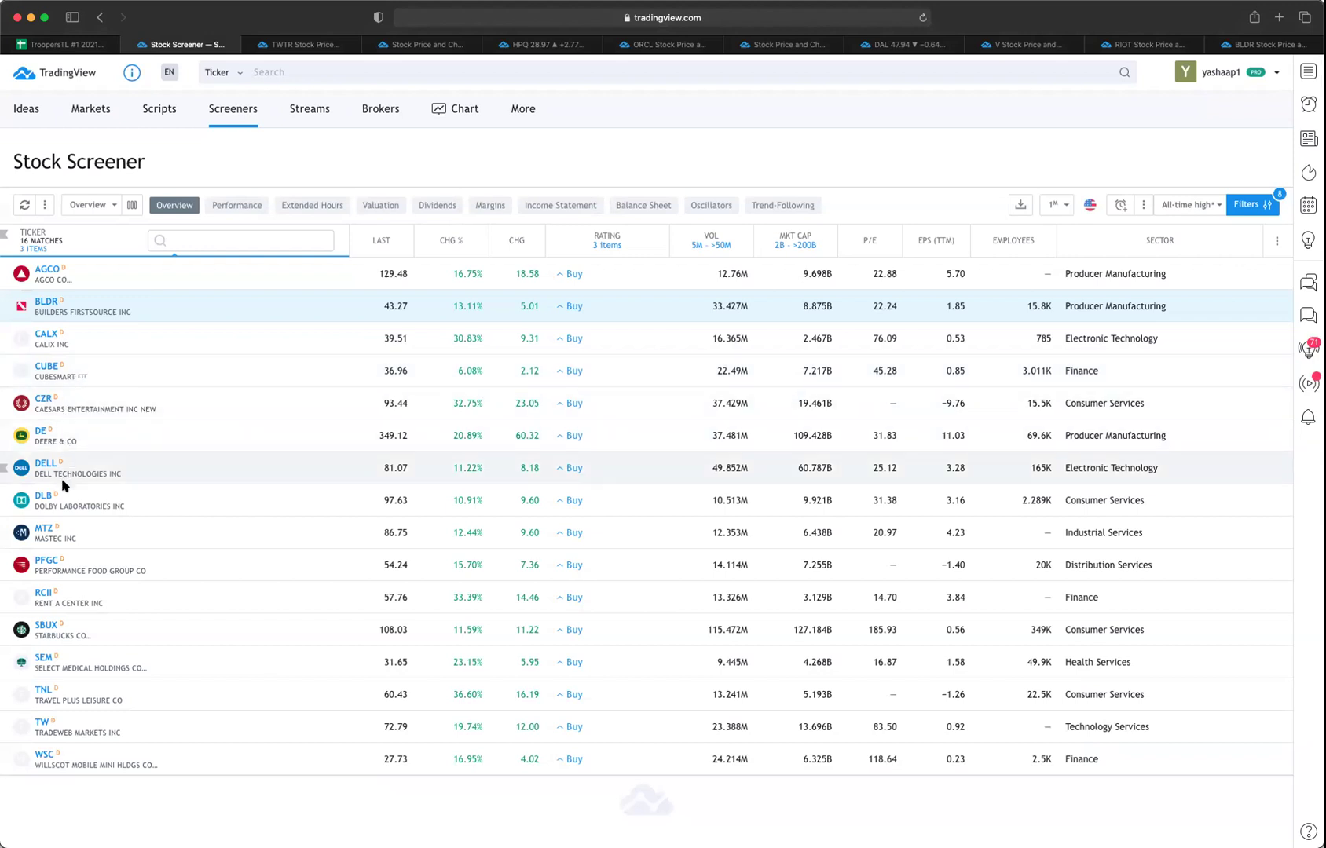
click(46, 464)
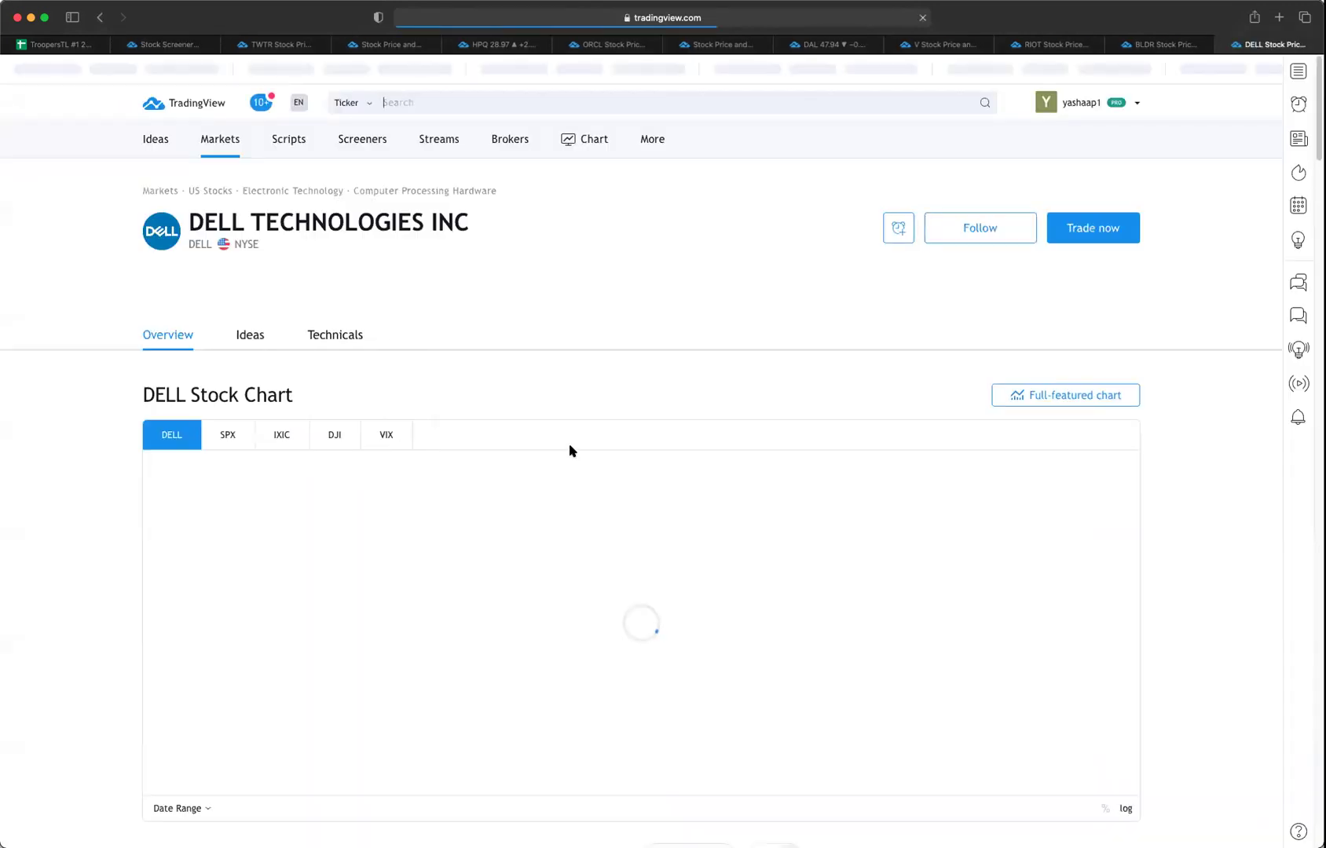